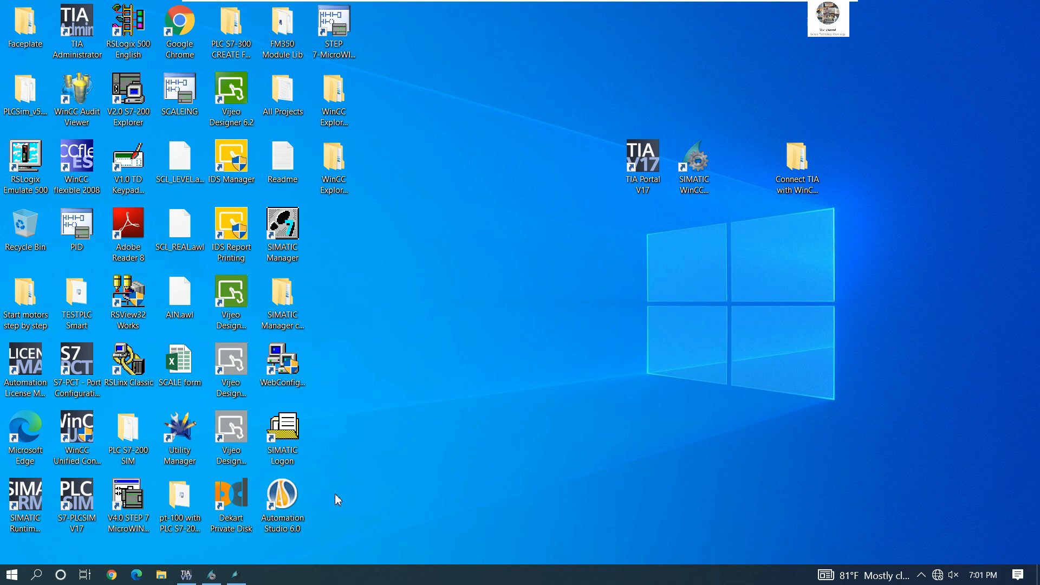
Step: Switch to TIA Portal and open the Main [OB1] program block of PLC_1
{"action": "left_click", "coordinate": [187, 575]}
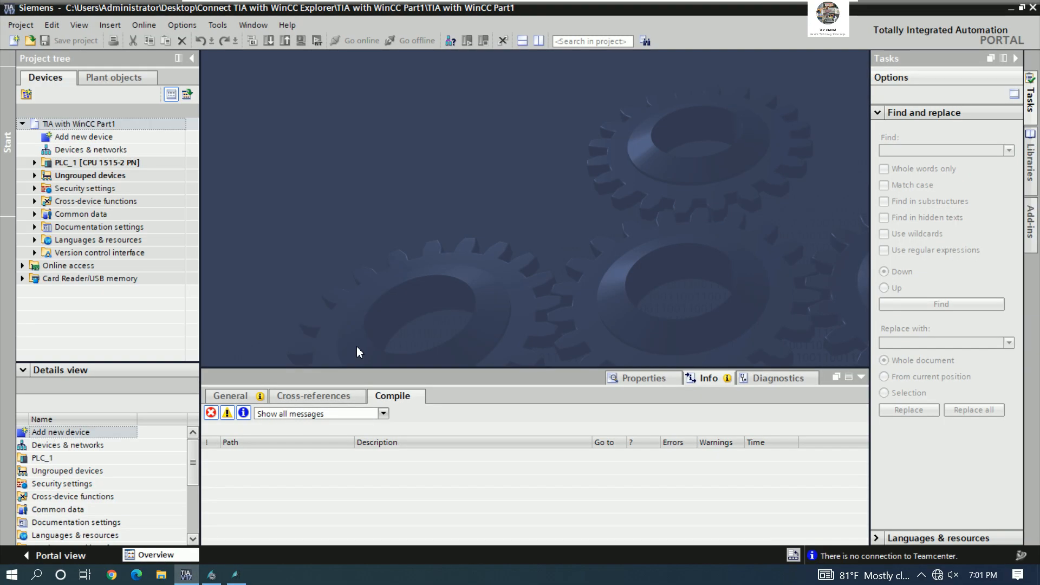
{"action": "left_click", "coordinate": [72, 164]}
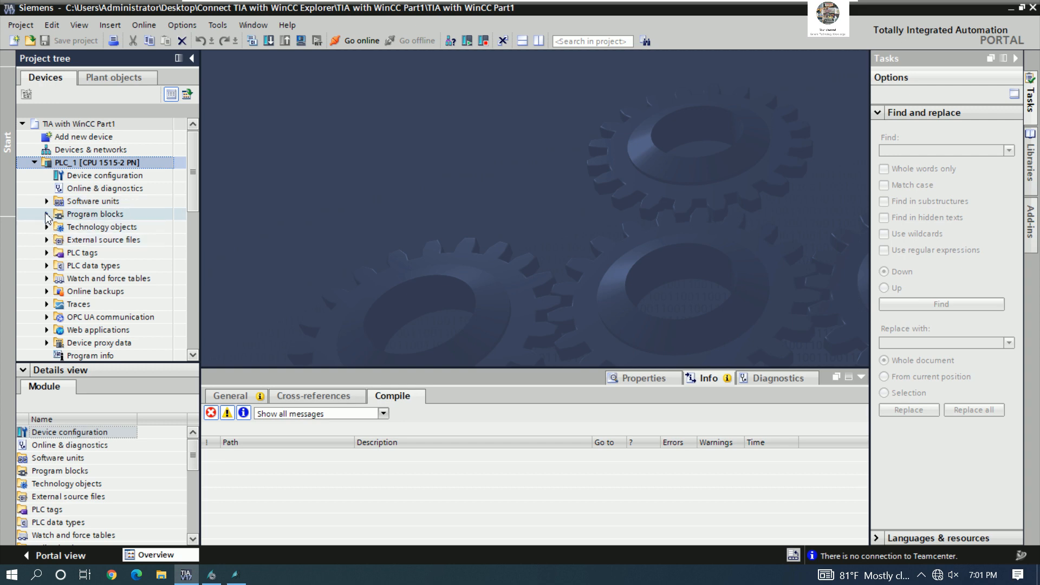
{"action": "left_click", "coordinate": [47, 214]}
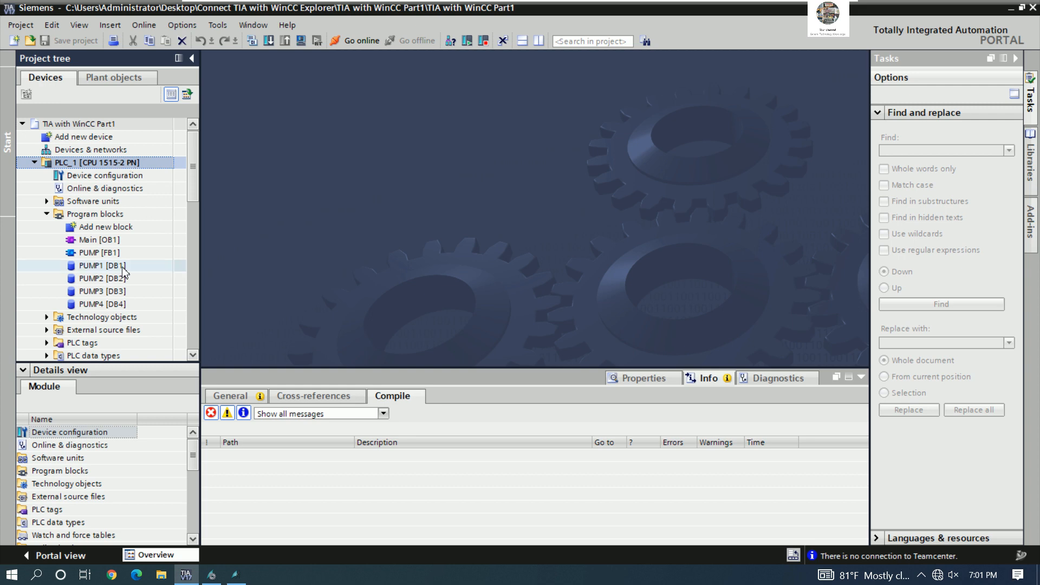
{"action": "left_click", "coordinate": [109, 241]}
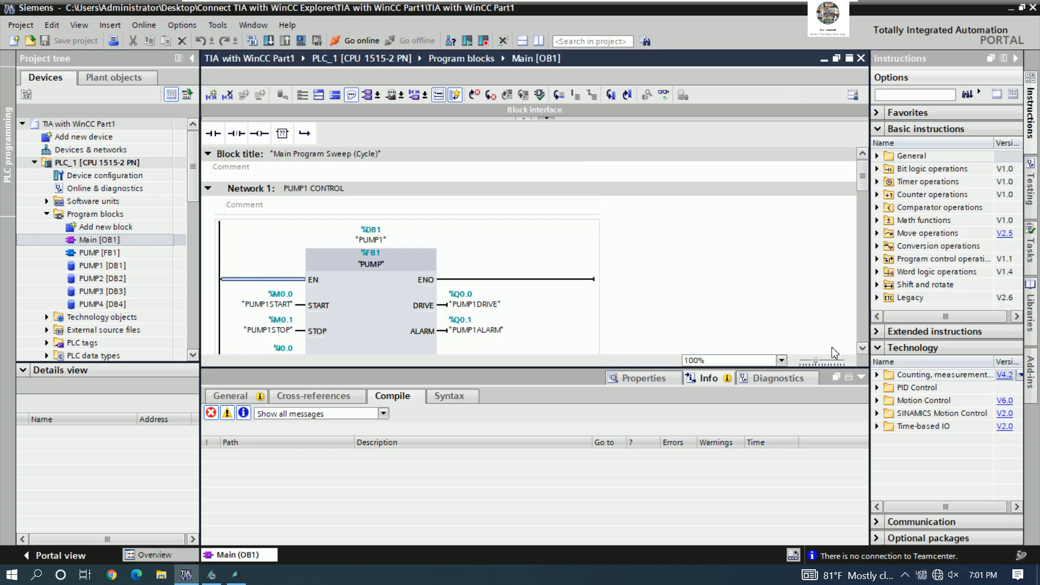
{"action": "mouse_move", "coordinate": [865, 187]}
{"action": "left_mouse_down"}
{"action": "mouse_move", "coordinate": [863, 320]}
{"action": "mouse_move", "coordinate": [862, 184]}
{"action": "left_mouse_up"}
Step: Start the simulation for PLC_1 and accept the simulated device as trusted
{"action": "left_click", "coordinate": [115, 163]}
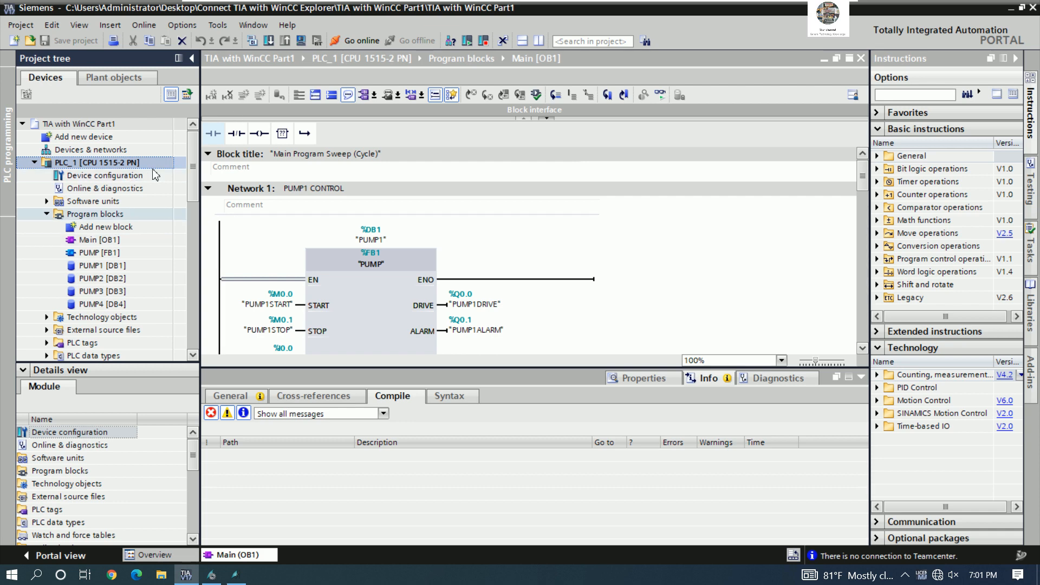
{"action": "left_click", "coordinate": [301, 40]}
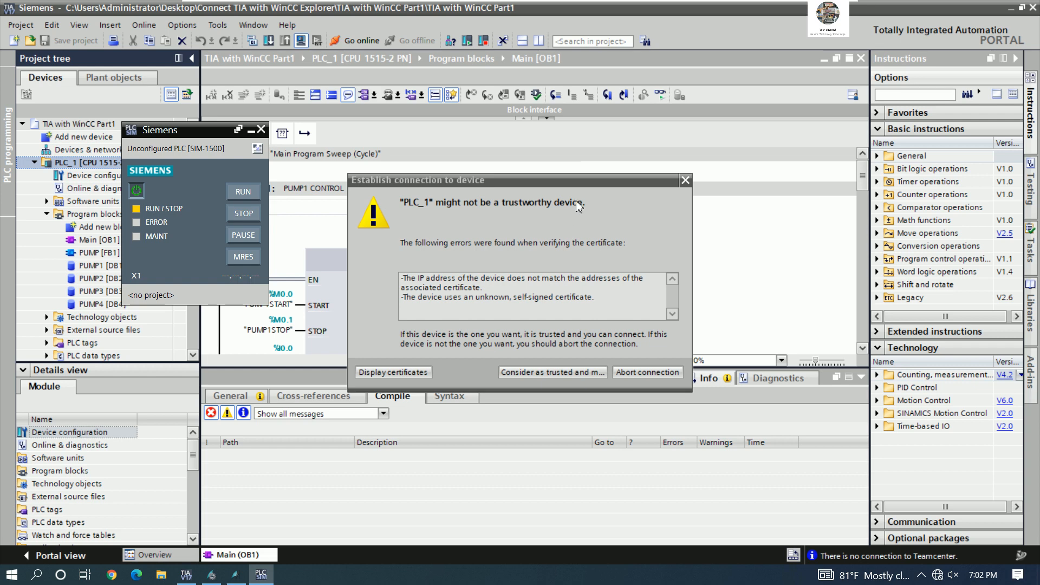
{"action": "left_click", "coordinate": [555, 372]}
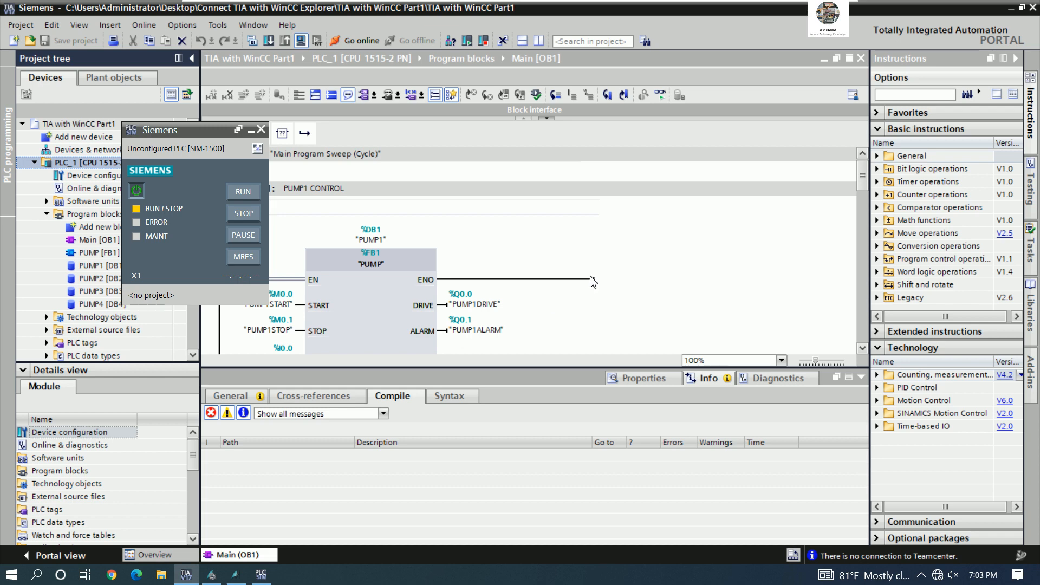
Step: Download PLC_1 to the simulated PLC, set the Start modules action to Start module, and finish loading
{"action": "key", "text": "ctrl+l"}
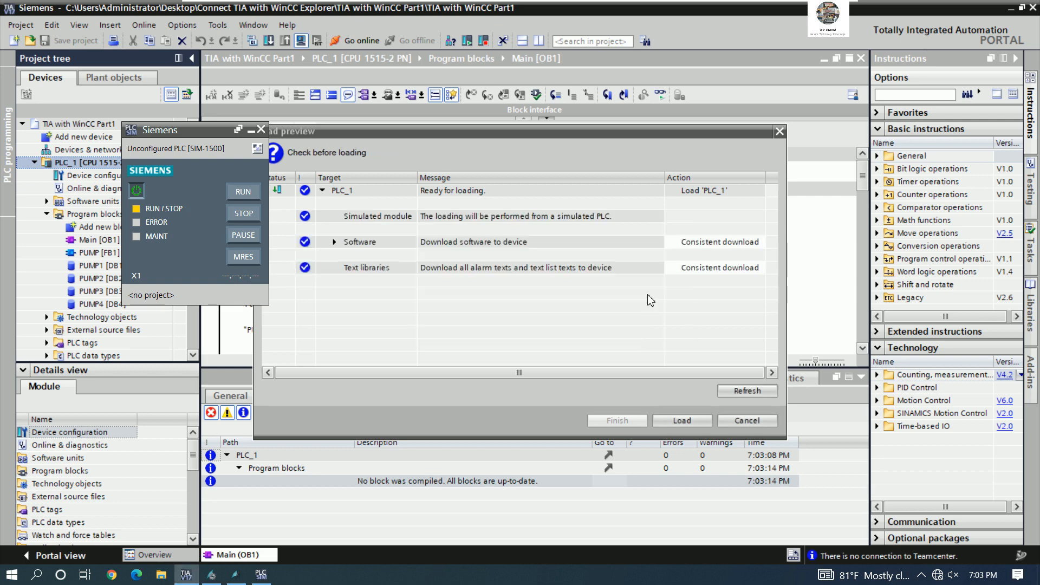
{"action": "left_click", "coordinate": [679, 421]}
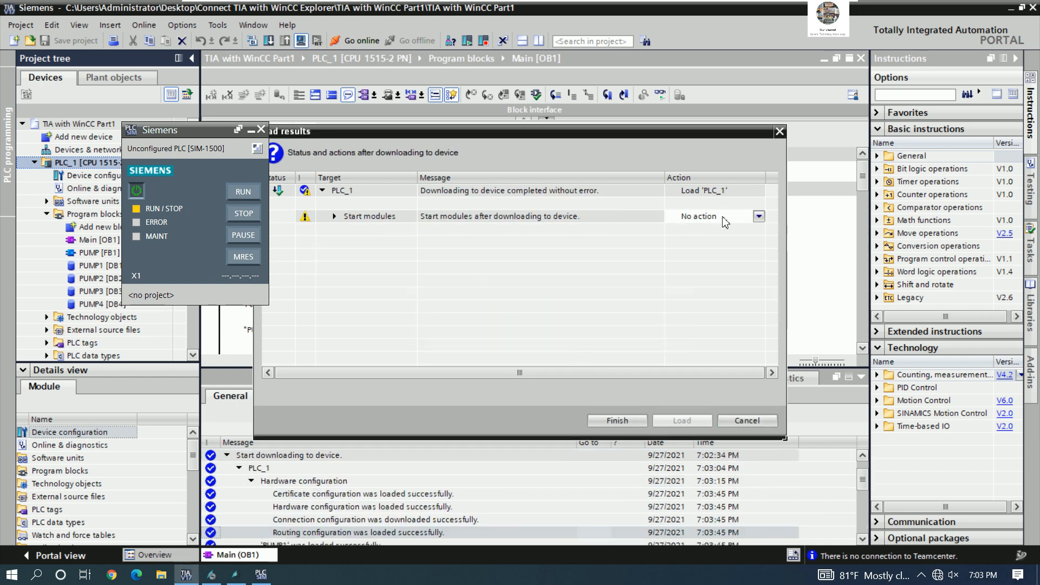
{"action": "left_click", "coordinate": [723, 216]}
{"action": "left_click", "coordinate": [699, 241]}
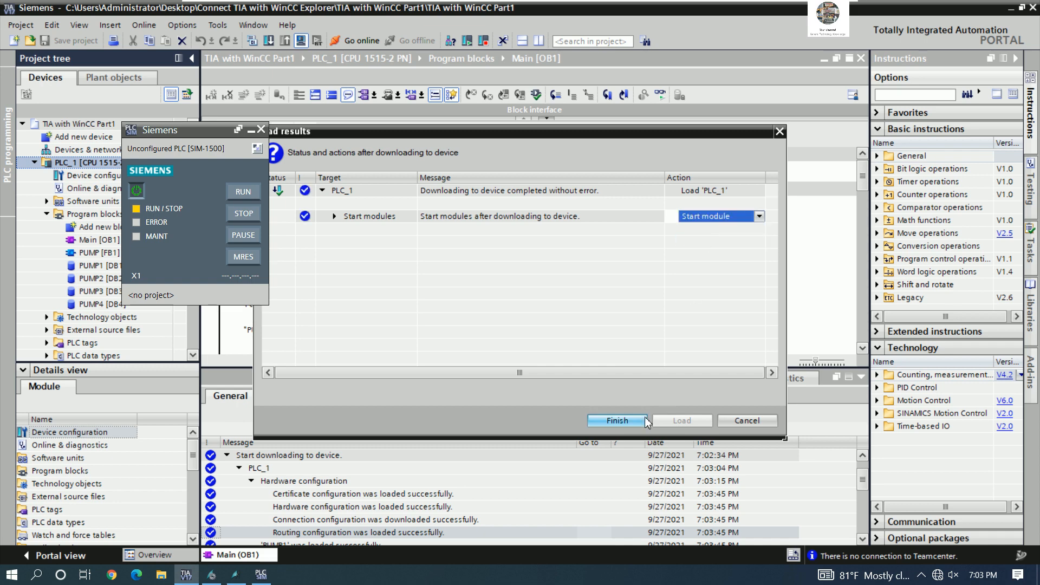
{"action": "left_click", "coordinate": [631, 420]}
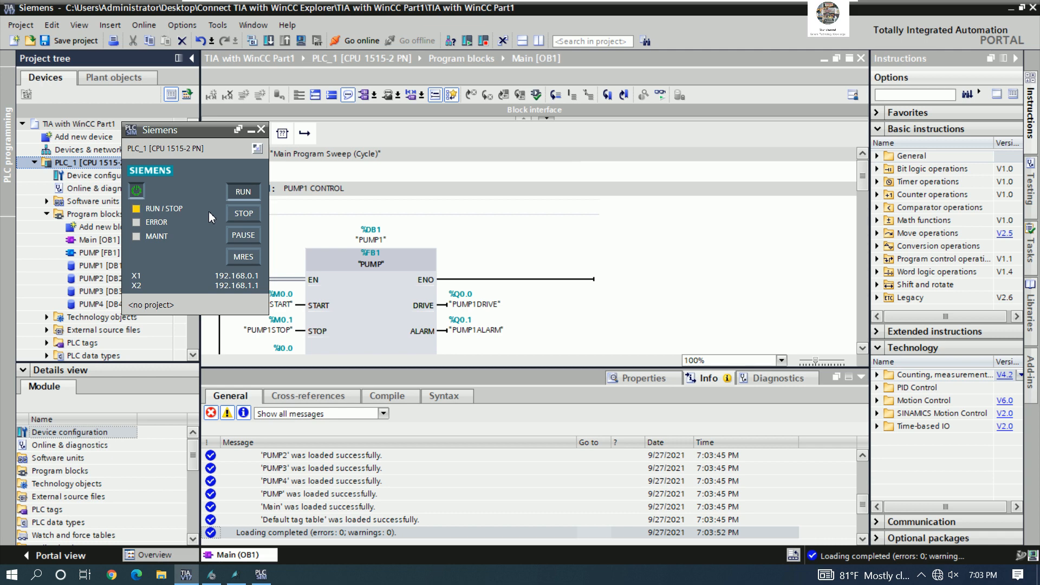
Step: Turn on online monitoring in Main [OB1], with the simulator moved aside and the message area collapsed
{"action": "left_click_drag", "start_coordinate": [192, 135], "coordinate": [968, 18]}
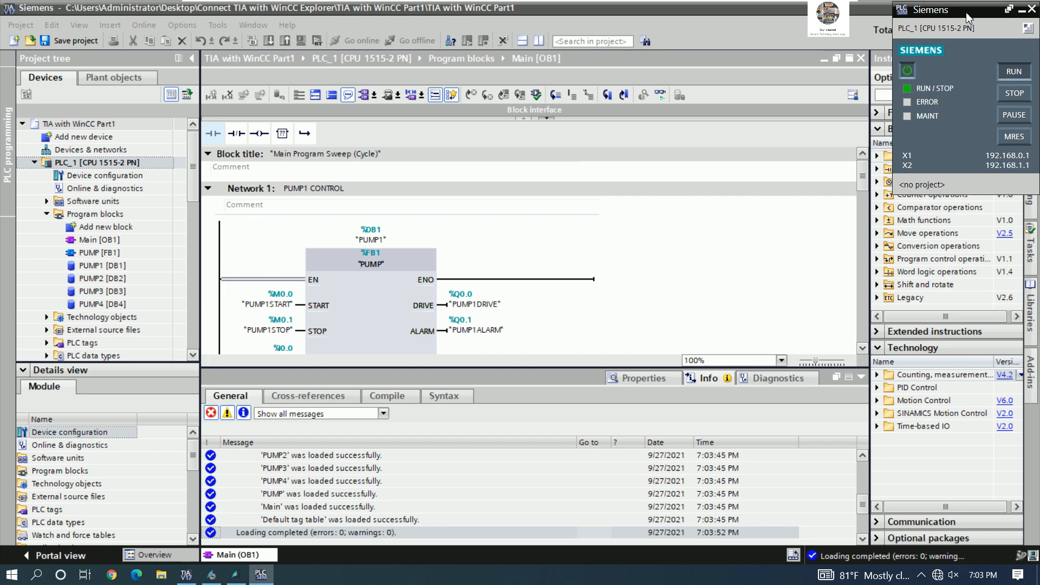
{"action": "left_click", "coordinate": [660, 96]}
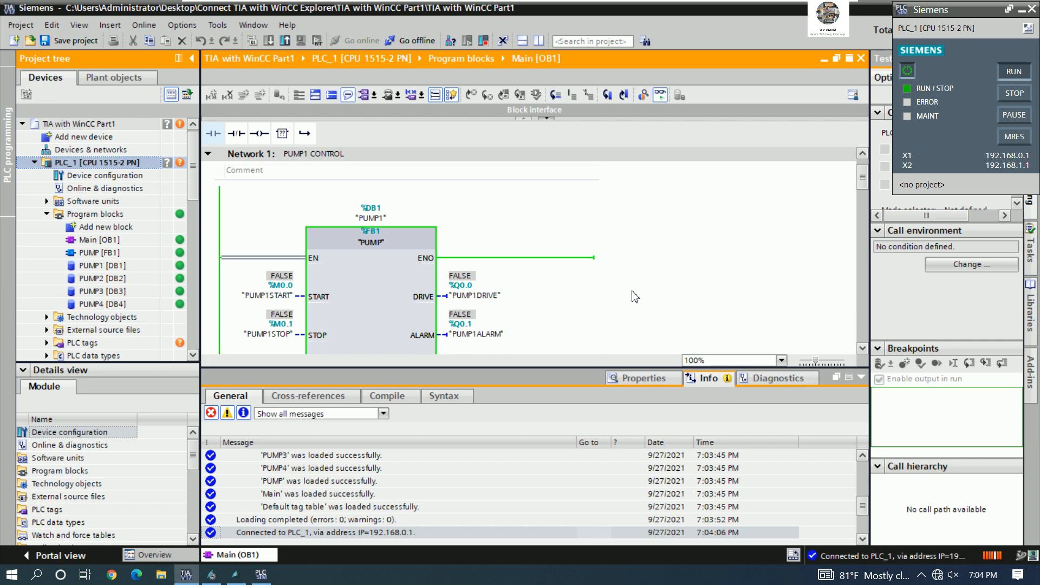
{"action": "left_click", "coordinate": [860, 379]}
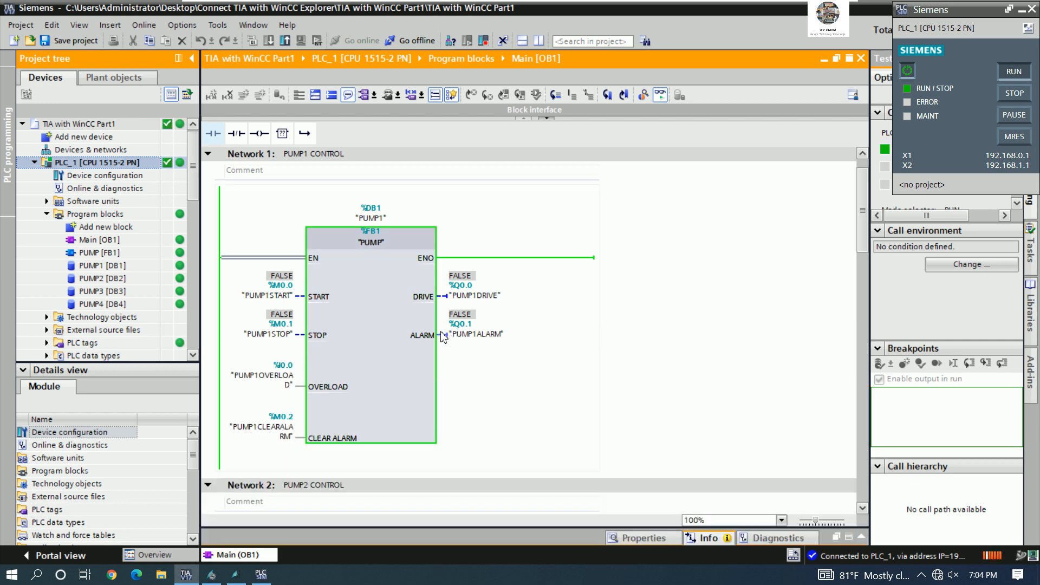
Step: Examine the monitored signals in the PUMP1 to PUMP4 control networks of Main [OB1]
{"action": "left_click", "coordinate": [514, 239]}
{"action": "scroll", "coordinate": [513, 239], "scroll_direction": "down", "scroll_amount": 15}
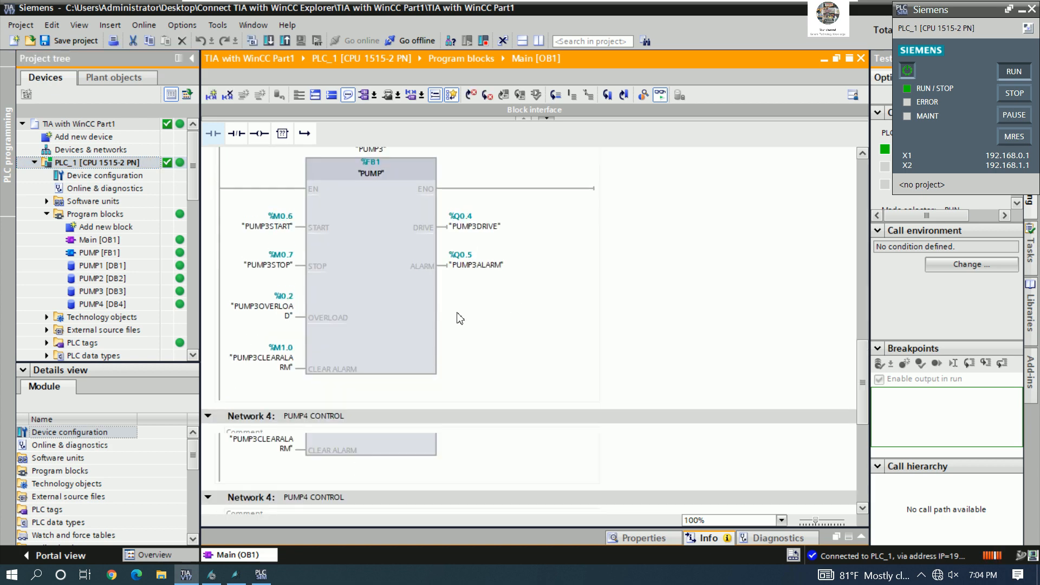
{"action": "scroll", "coordinate": [525, 283], "scroll_direction": "up", "scroll_amount": 5}
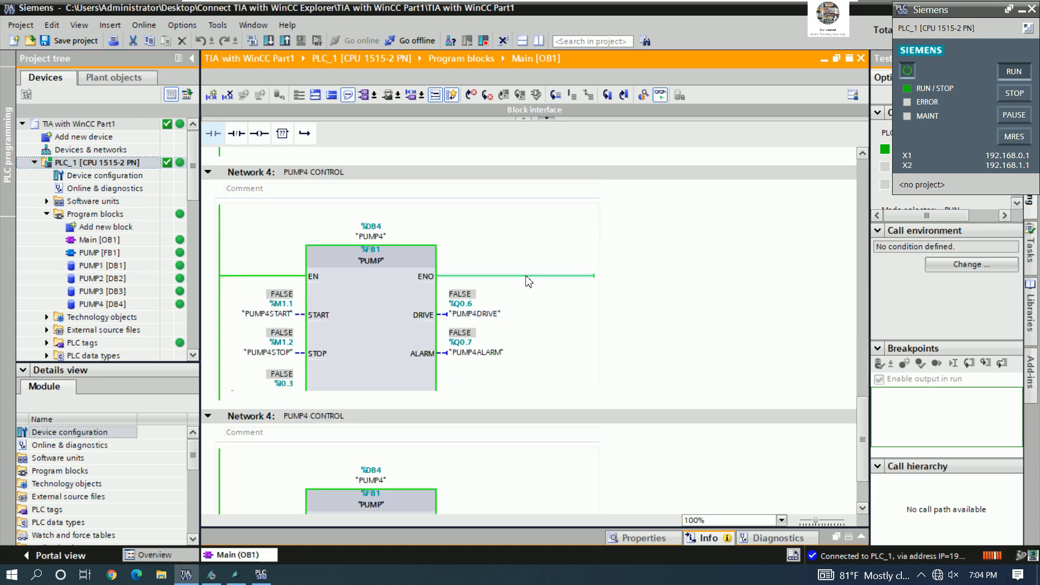
{"action": "scroll", "coordinate": [529, 282], "scroll_direction": "down", "scroll_amount": 5}
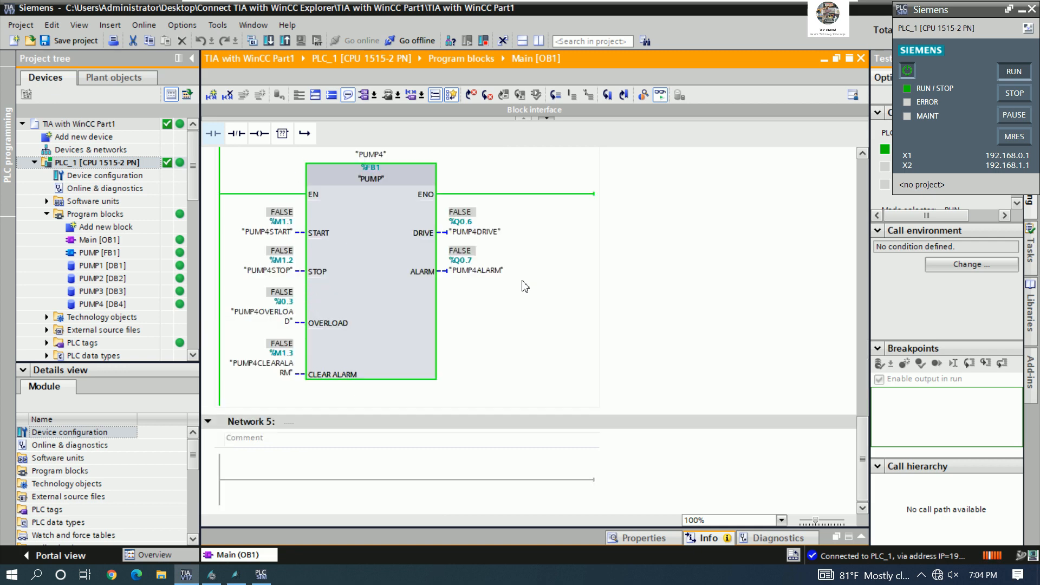
{"action": "scroll", "coordinate": [524, 284], "scroll_direction": "up", "scroll_amount": 15}
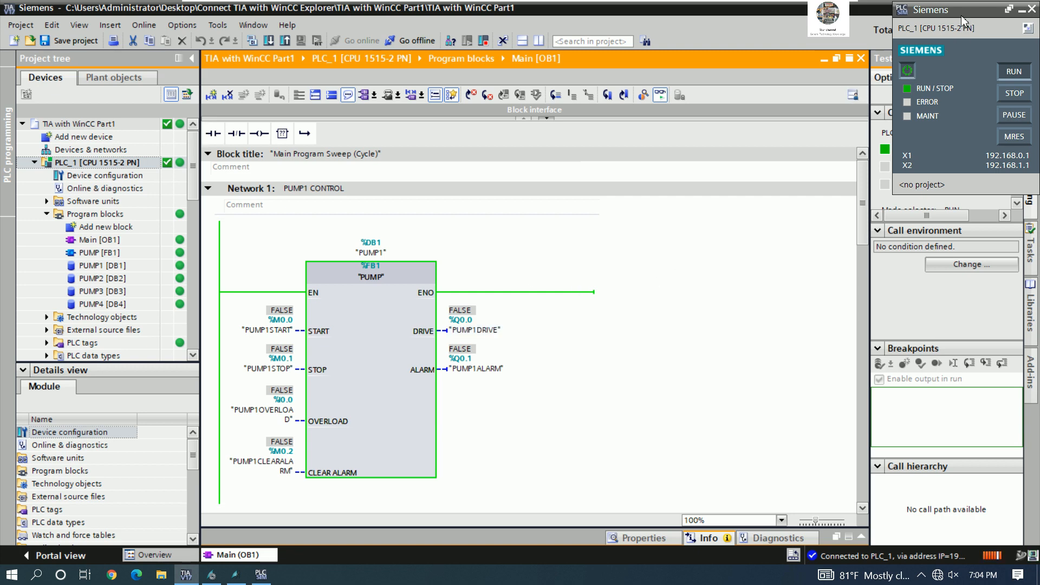
Step: Minimize the simulator, switch to WinCC Explorer, and activate the TIAWITHWINCC project's runtime in a maximized window
{"action": "left_click_drag", "start_coordinate": [967, 11], "coordinate": [948, 35]}
{"action": "left_click", "coordinate": [1003, 35]}
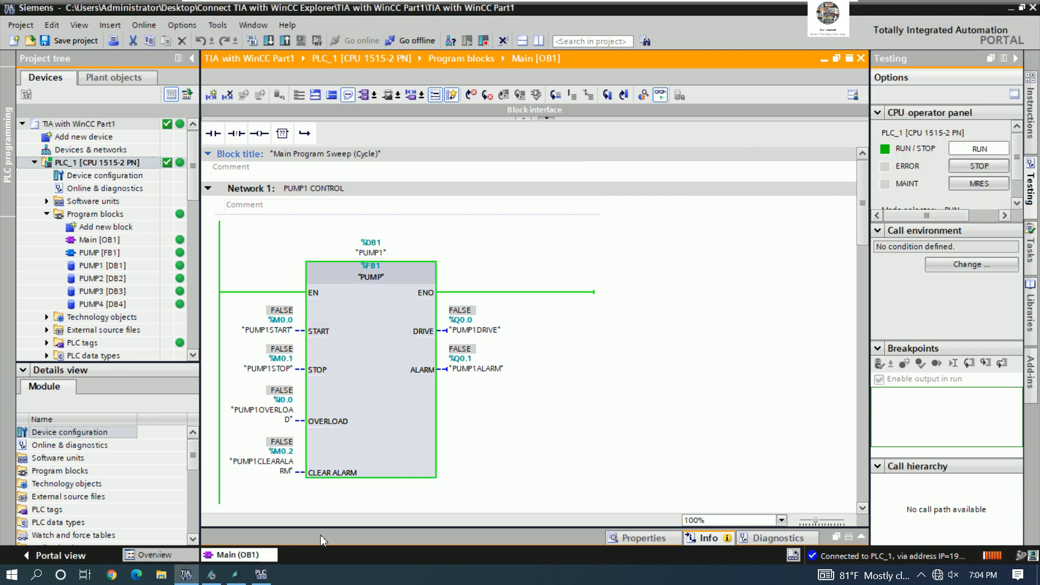
{"action": "left_click", "coordinate": [241, 578]}
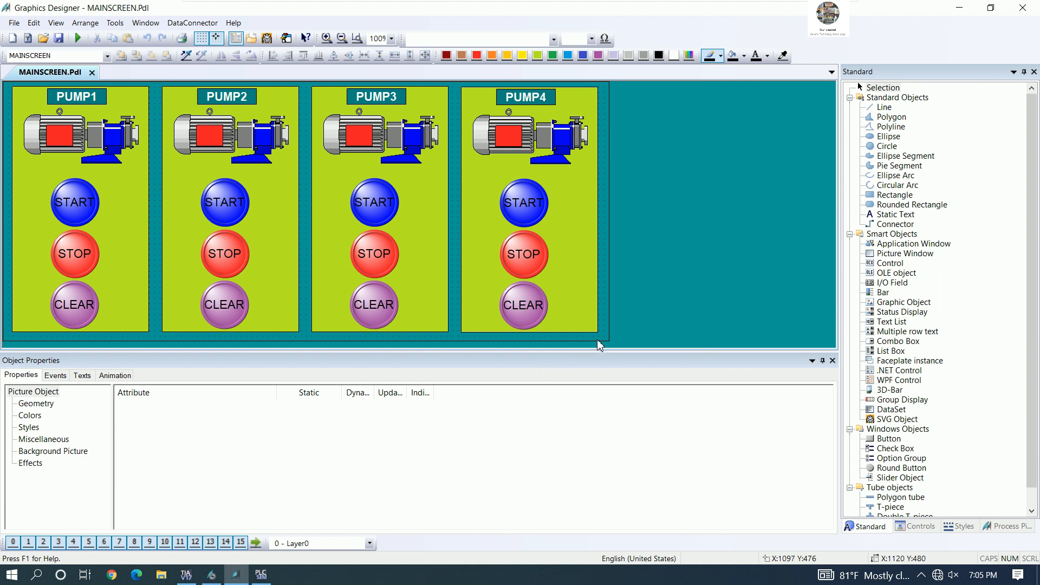
{"action": "left_click", "coordinate": [211, 575]}
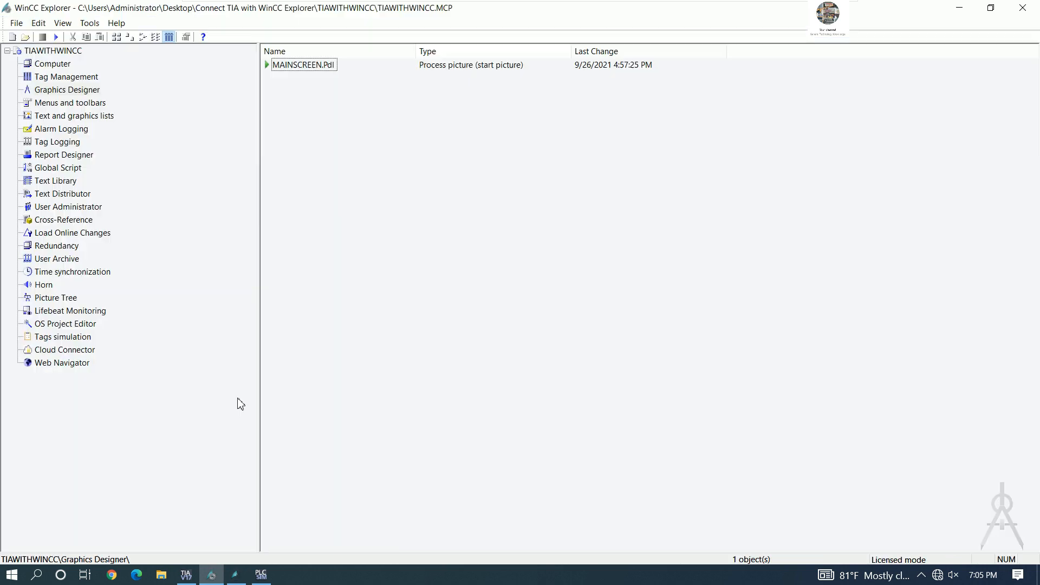
{"action": "left_click", "coordinate": [57, 37]}
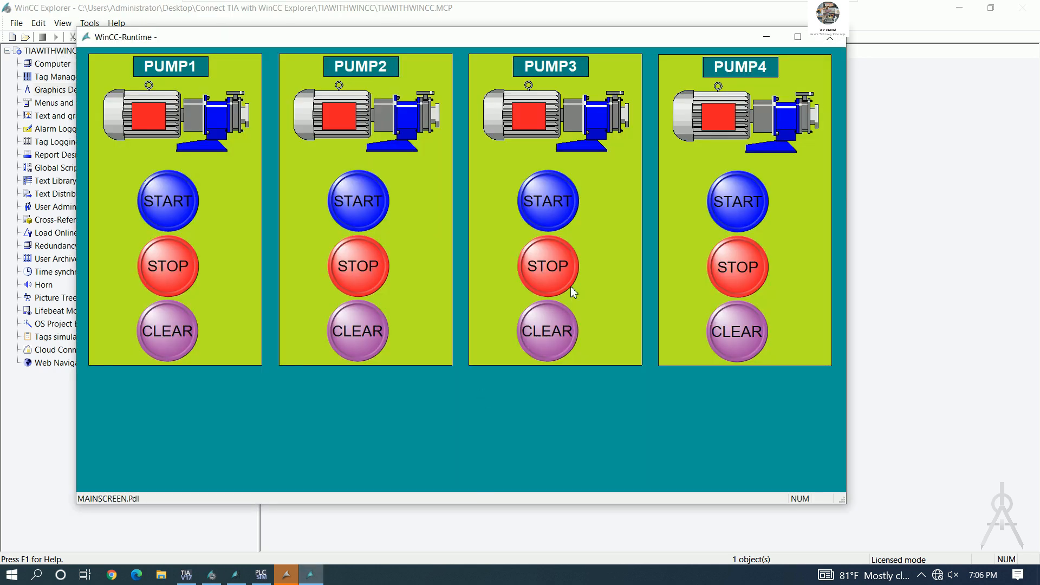
{"action": "left_click", "coordinate": [798, 37]}
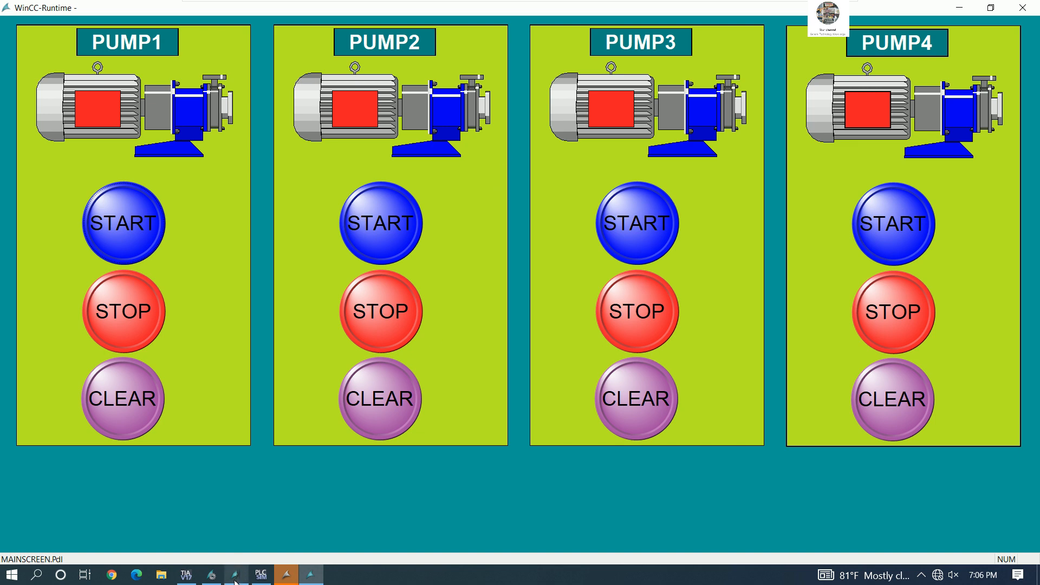
Step: Place the WinCC runtime window beside the monitored PUMP1 network in TIA Portal
{"action": "left_click", "coordinate": [263, 577]}
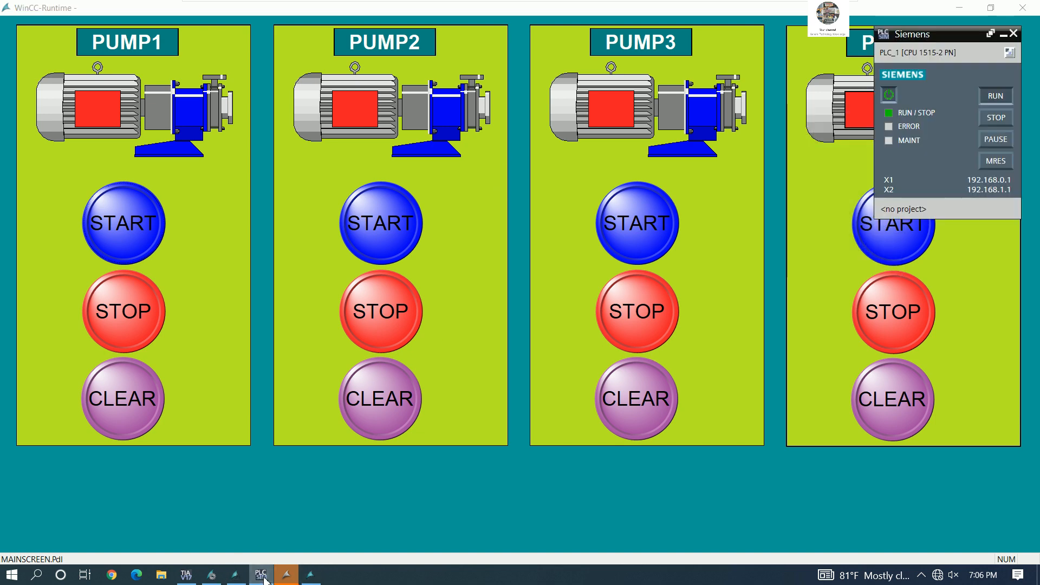
{"action": "left_click", "coordinate": [262, 577]}
{"action": "left_click", "coordinate": [186, 576]}
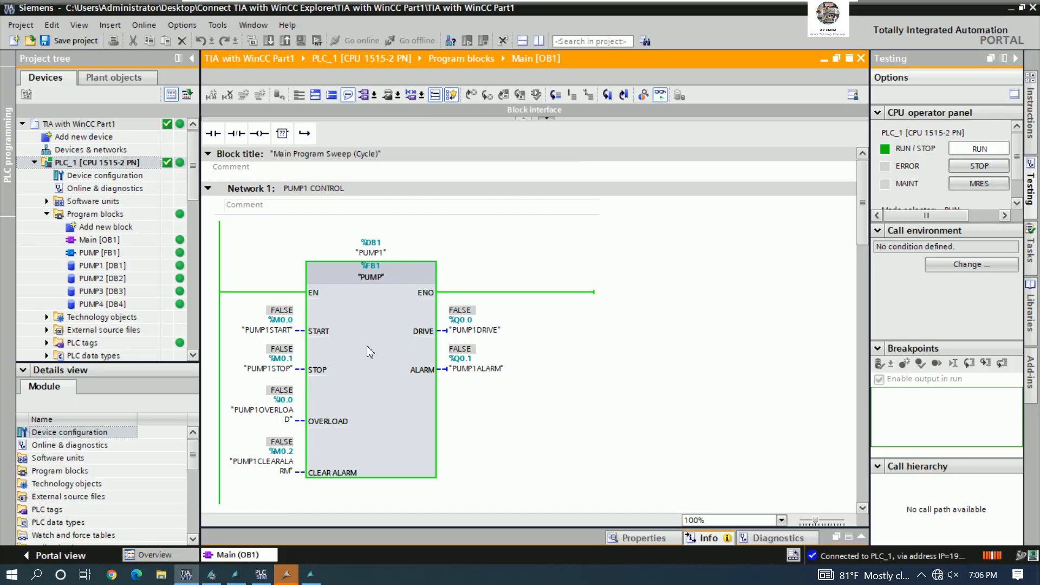
{"action": "scroll", "coordinate": [465, 428], "scroll_direction": "down", "scroll_amount": 3}
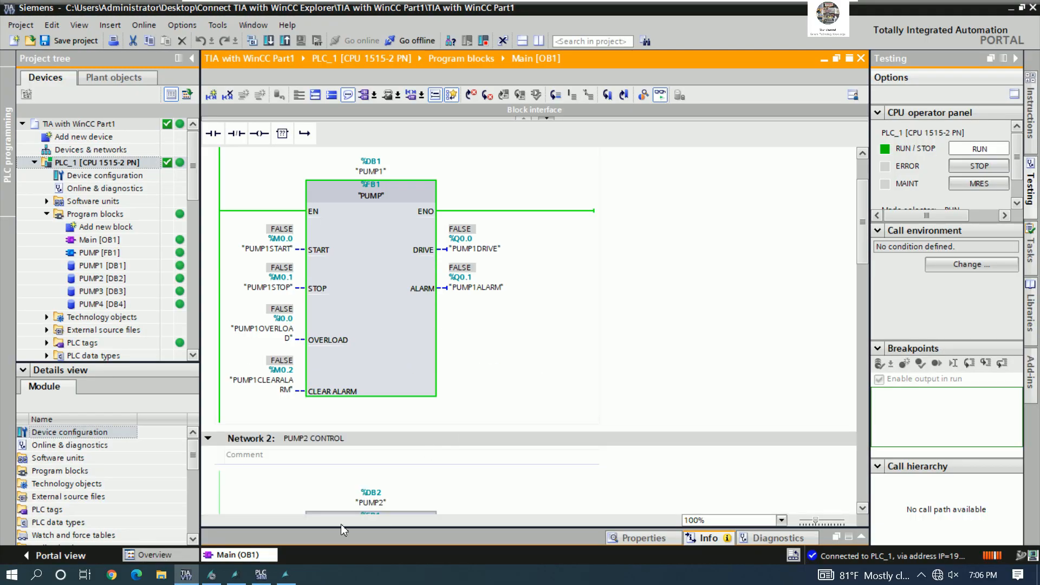
{"action": "left_click", "coordinate": [286, 576]}
{"action": "left_click_drag", "start_coordinate": [507, 10], "coordinate": [934, 46]}
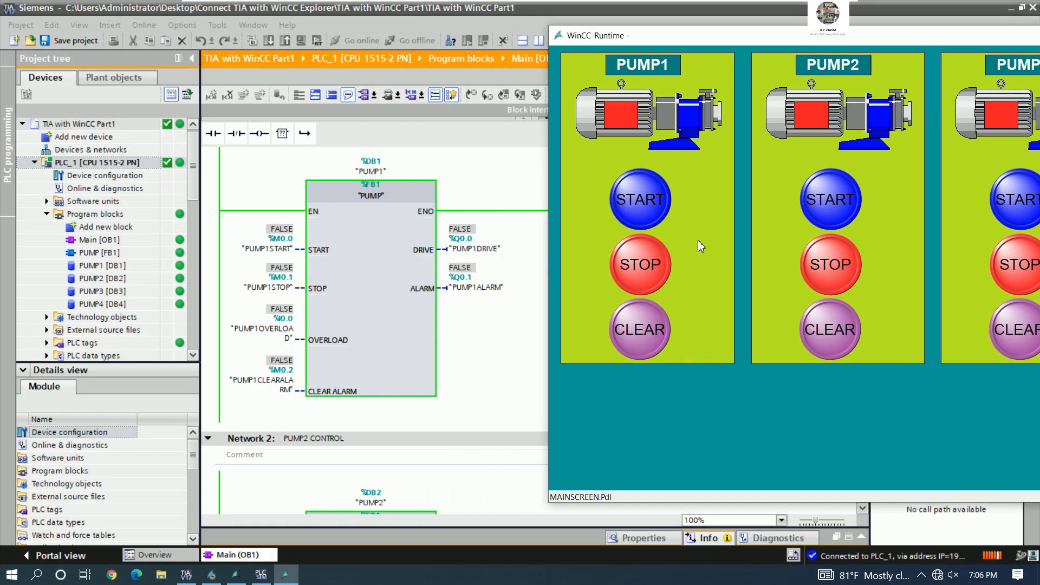
Step: Start PUMP1 and PUMP2 from the runtime screen, and shrink the TIA Portal window to sit beside it
{"action": "left_click", "coordinate": [645, 197]}
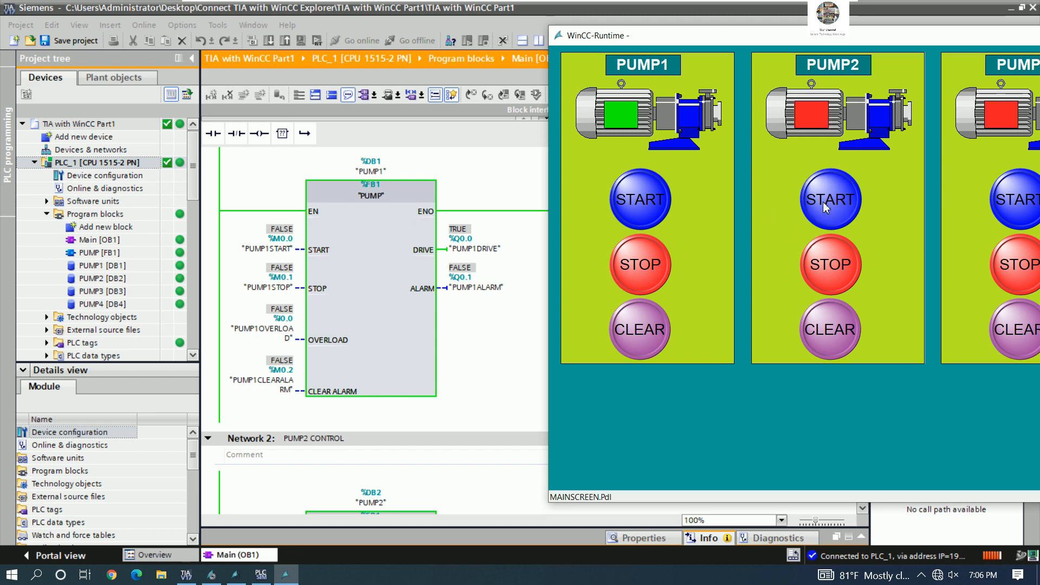
{"action": "left_click", "coordinate": [418, 13]}
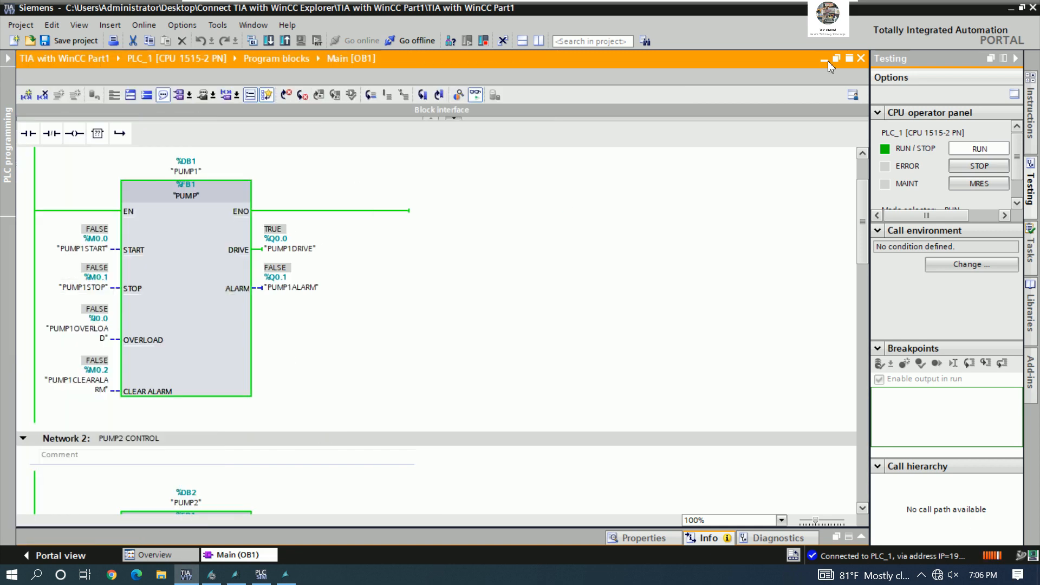
{"action": "left_click", "coordinate": [1022, 7]}
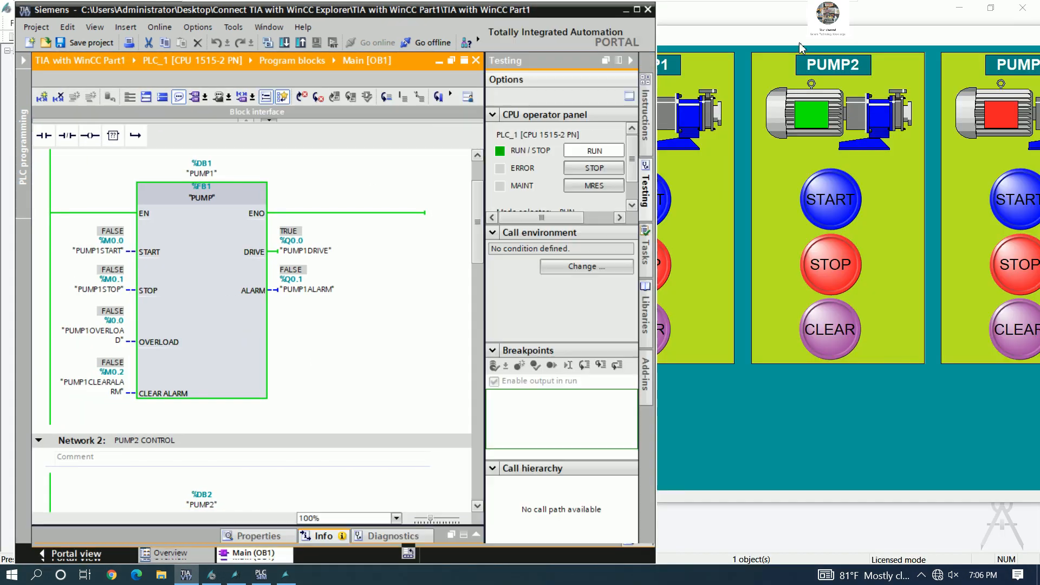
{"action": "left_click", "coordinate": [785, 37]}
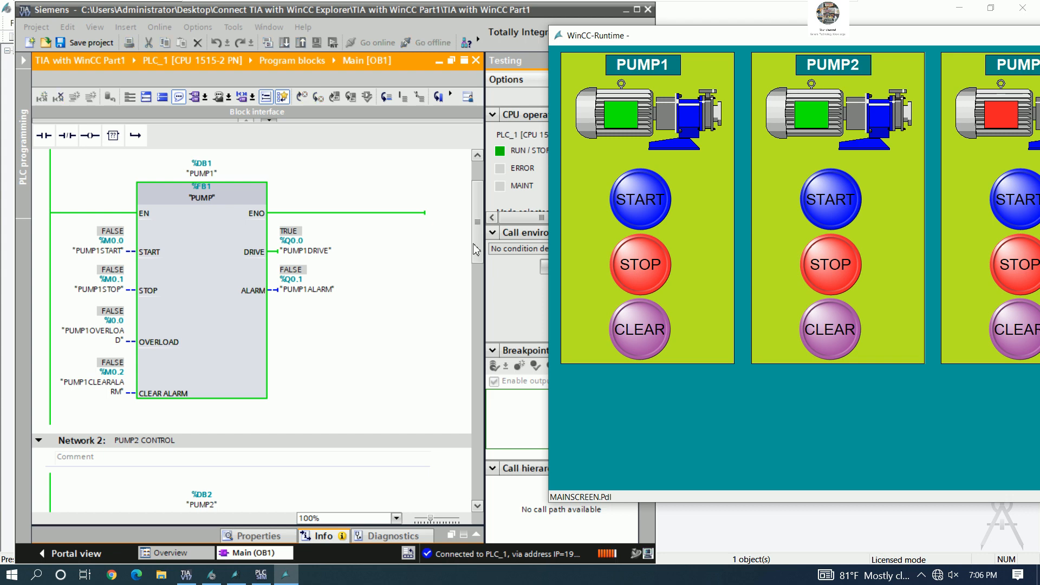
Step: Check the PUMP2 network's live signals in Main [OB1] and bring the PUMP3 network into view
{"action": "left_click", "coordinate": [478, 265]}
{"action": "scroll", "coordinate": [477, 269], "scroll_direction": "down", "scroll_amount": 5}
{"action": "scroll", "coordinate": [476, 270], "scroll_direction": "down", "scroll_amount": 3}
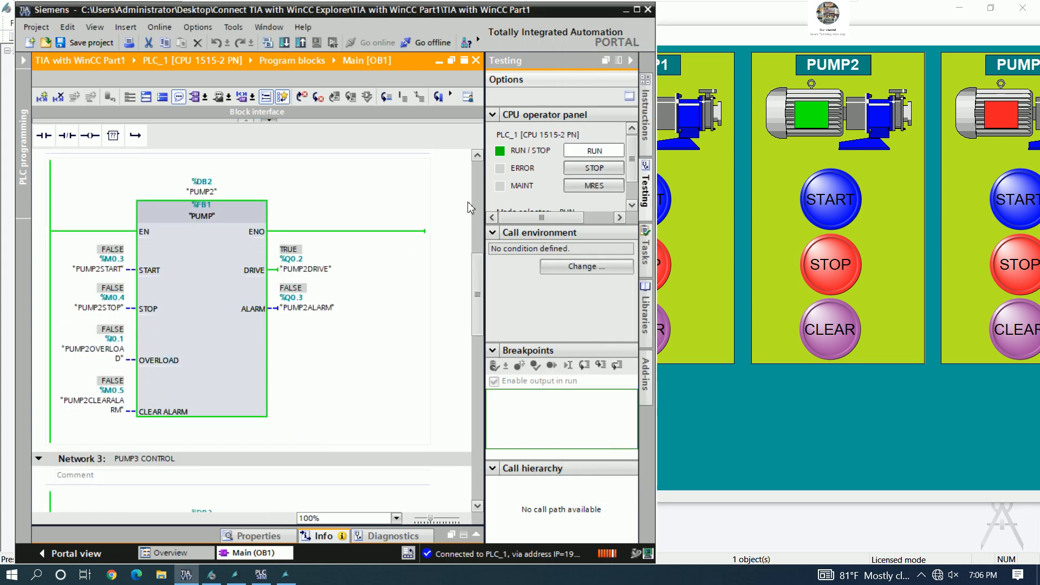
{"action": "left_click_drag", "start_coordinate": [477, 269], "coordinate": [476, 347]}
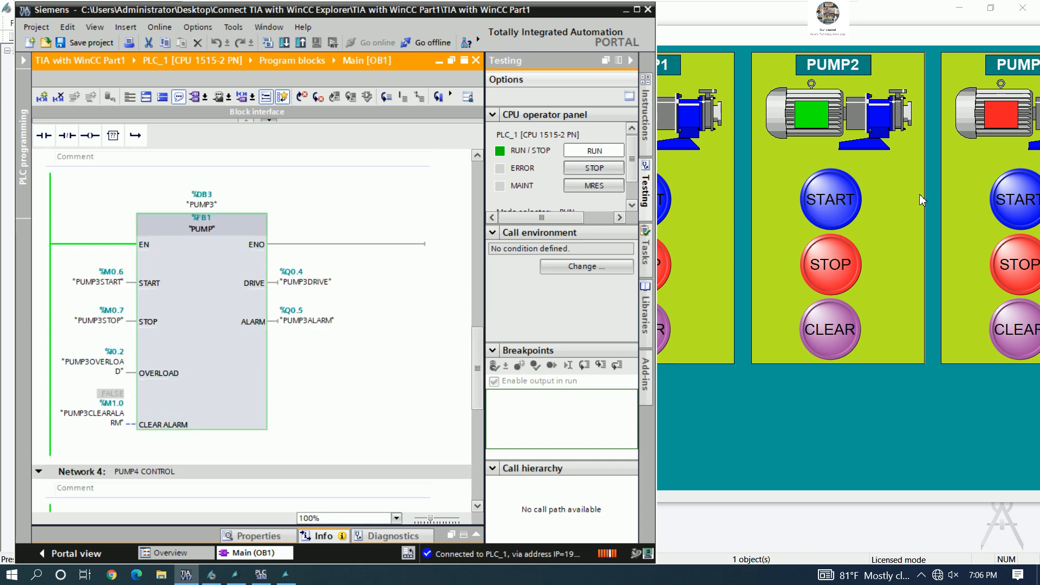
Step: Resize and reposition the WinCC runtime window so all four pump panels fit on screen
{"action": "left_click_drag", "start_coordinate": [889, 39], "coordinate": [822, 44]}
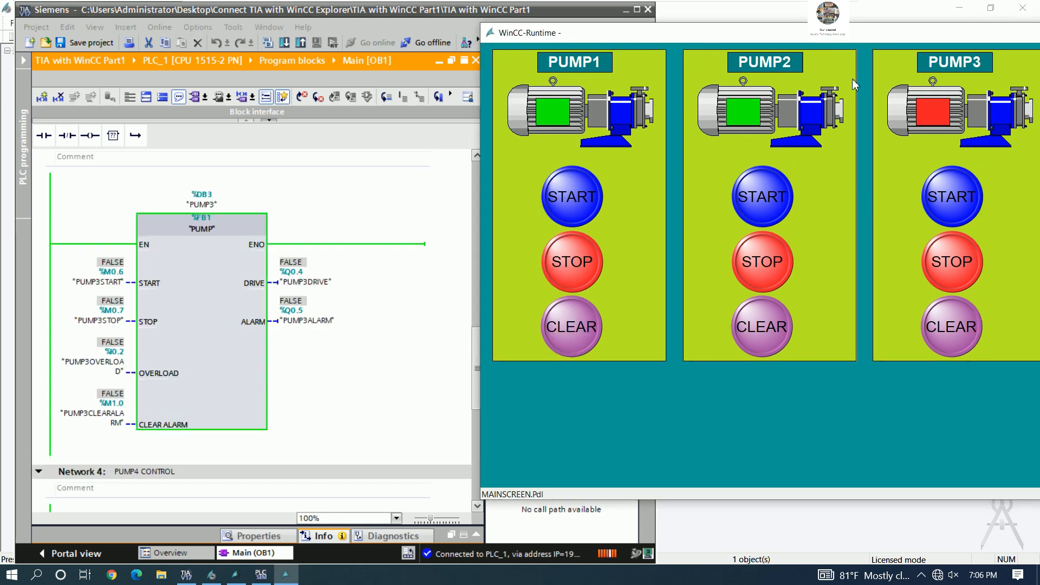
{"action": "left_click_drag", "start_coordinate": [849, 499], "coordinate": [846, 385]}
{"action": "left_click_drag", "start_coordinate": [792, 40], "coordinate": [488, 75]}
{"action": "left_click_drag", "start_coordinate": [913, 336], "coordinate": [1023, 336]}
{"action": "left_click_drag", "start_coordinate": [1015, 405], "coordinate": [833, 322]}
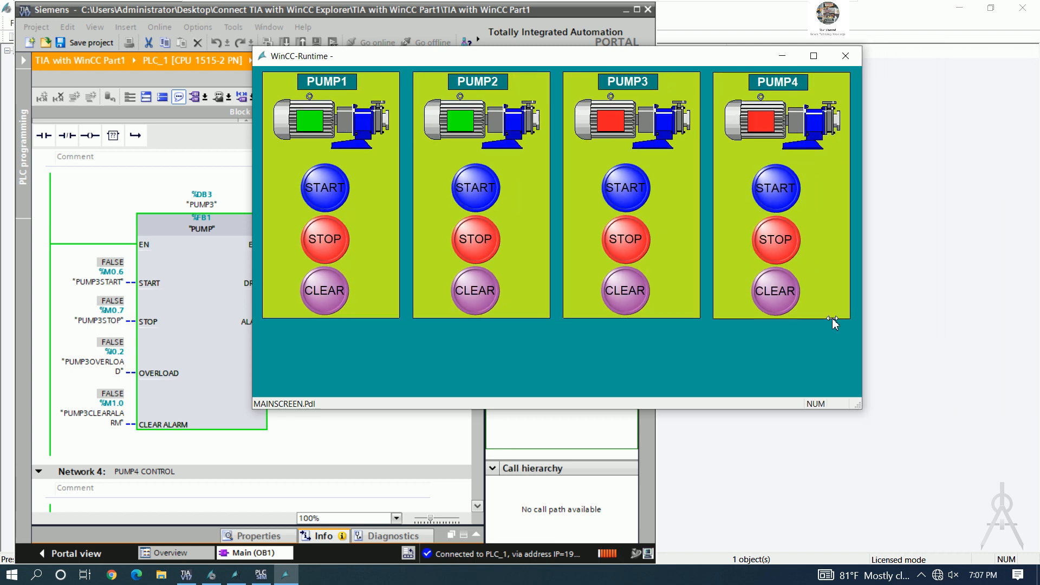
Step: Move the runtime window clear of the monitored networks, and start PUMP3 and PUMP4 from the runtime screen while viewing their networks
{"action": "left_click_drag", "start_coordinate": [594, 60], "coordinate": [796, 23]}
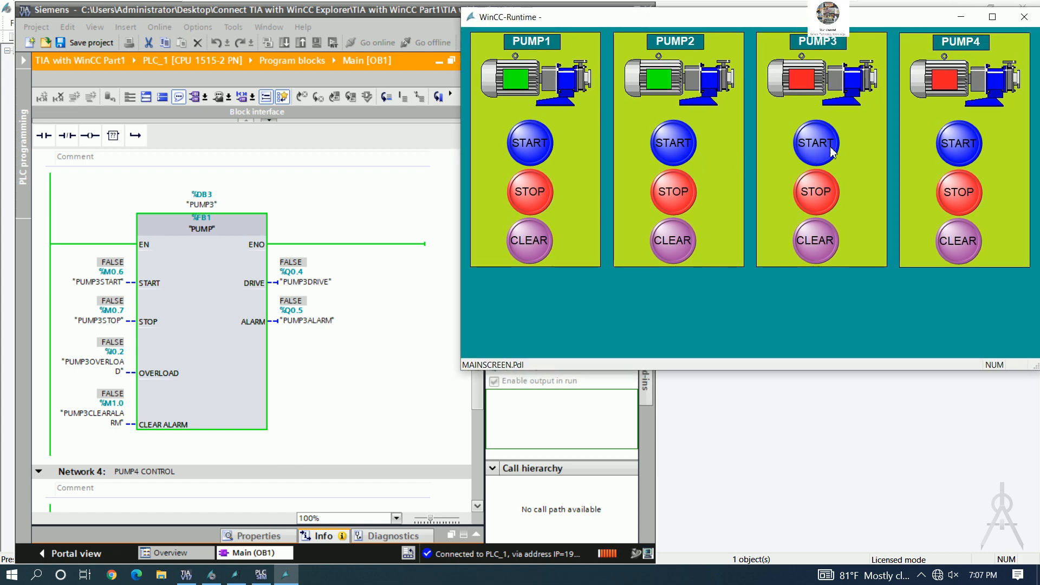
{"action": "left_click", "coordinate": [815, 144]}
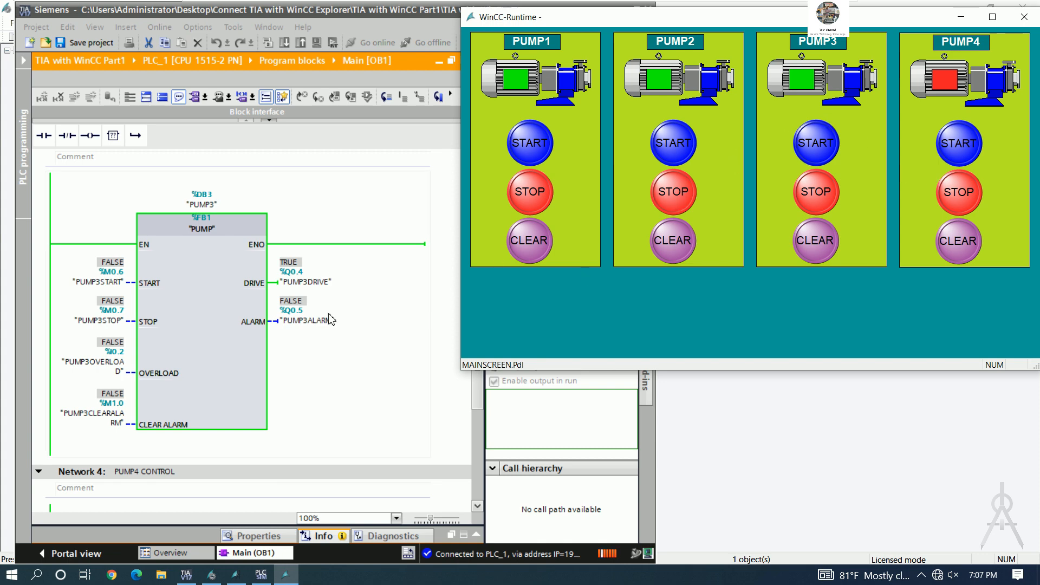
{"action": "left_click_drag", "start_coordinate": [477, 390], "coordinate": [478, 474]}
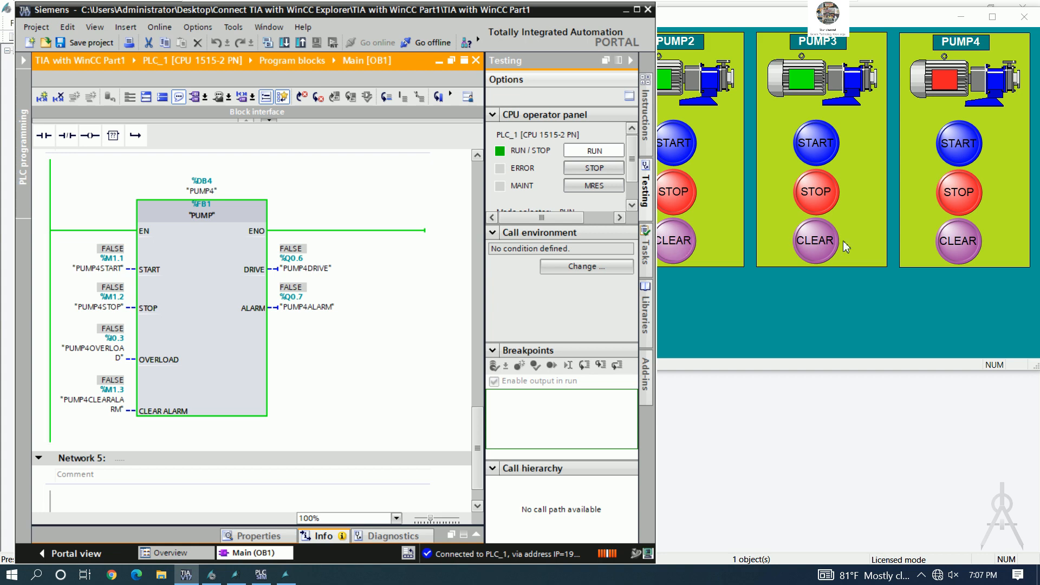
{"action": "left_click", "coordinate": [943, 158]}
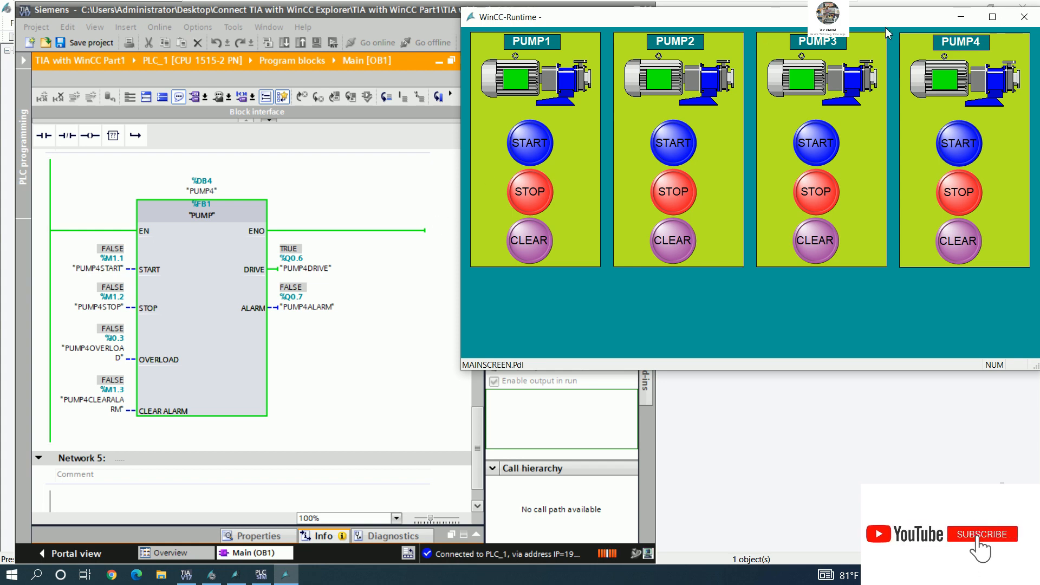
Step: Close the WinCC runtime, maximize the TIA Portal window and take PLC_1 offline
{"action": "left_click", "coordinate": [1025, 17]}
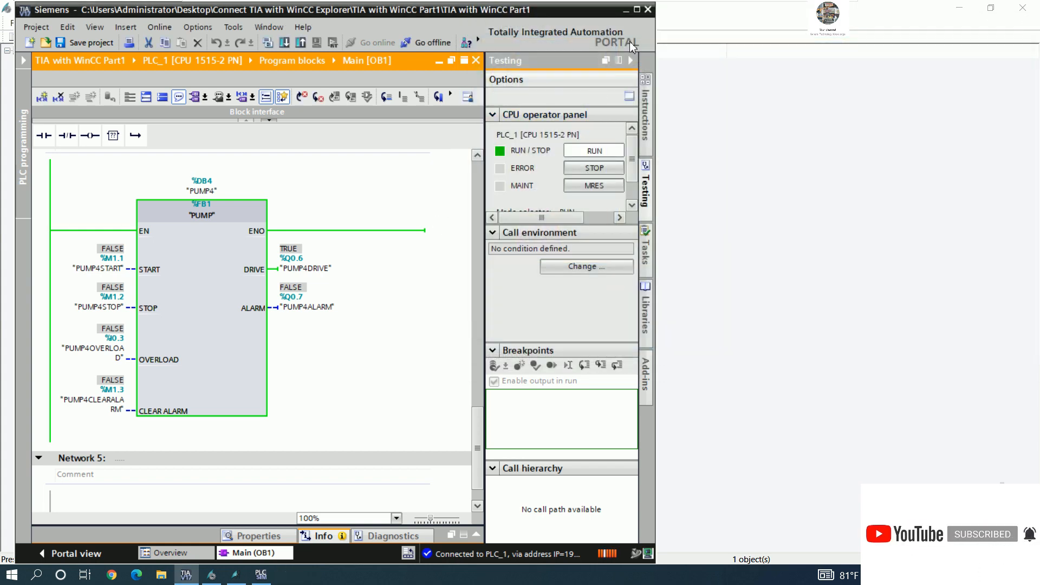
{"action": "left_click", "coordinate": [639, 10]}
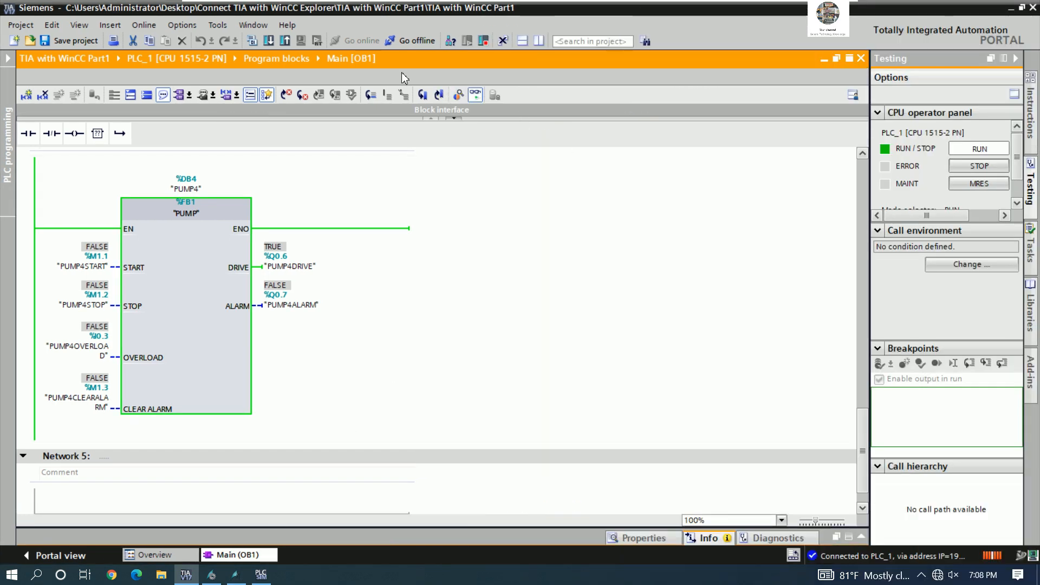
{"action": "left_click", "coordinate": [418, 40]}
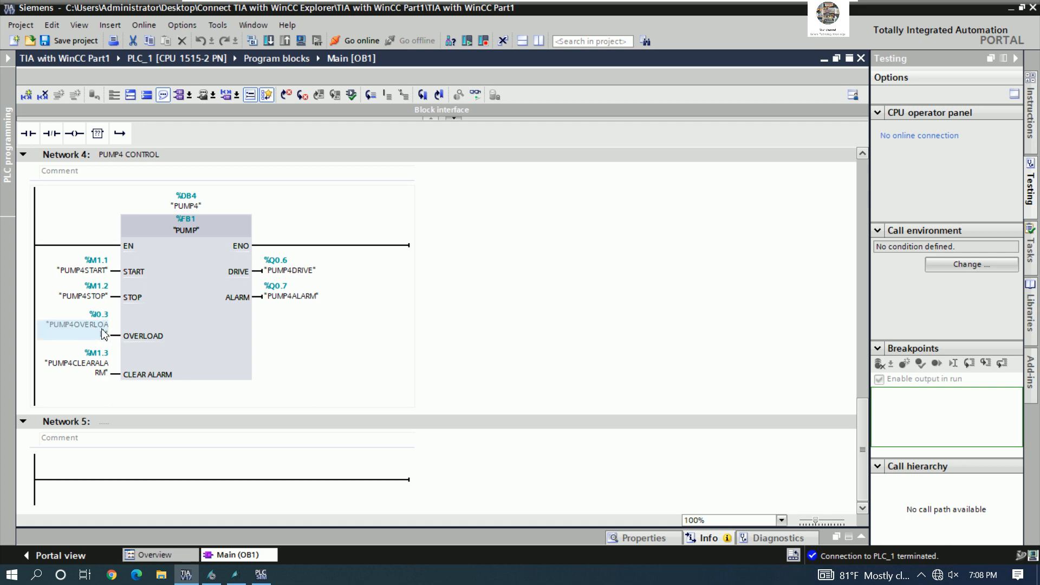
Step: Return to the PUMP1 network in Main [OB1] and show the project tree at a slightly narrower width
{"action": "scroll", "coordinate": [101, 329], "scroll_direction": "up", "scroll_amount": 10}
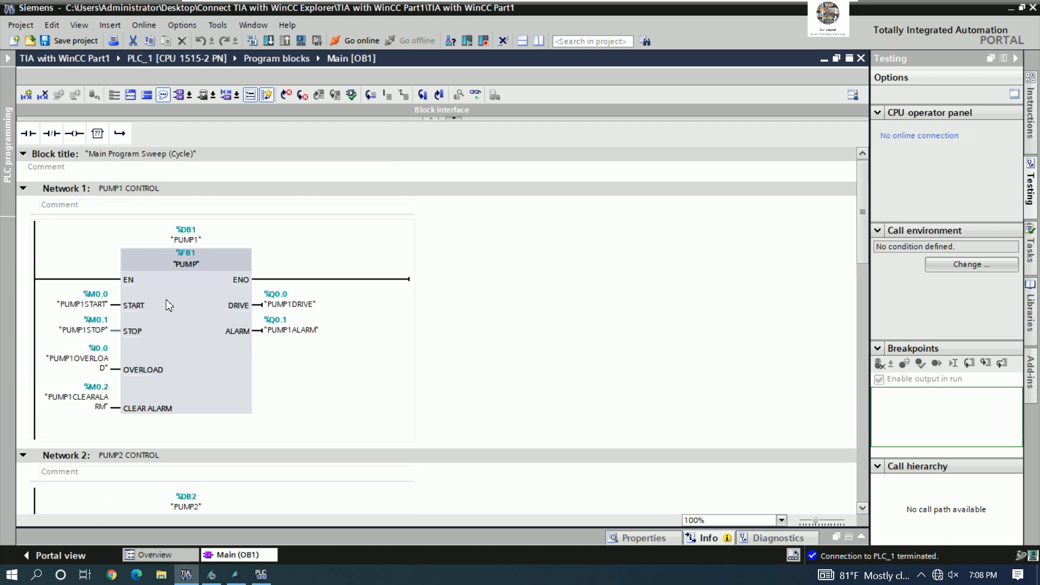
{"action": "scroll", "coordinate": [341, 299], "scroll_direction": "down", "scroll_amount": 3}
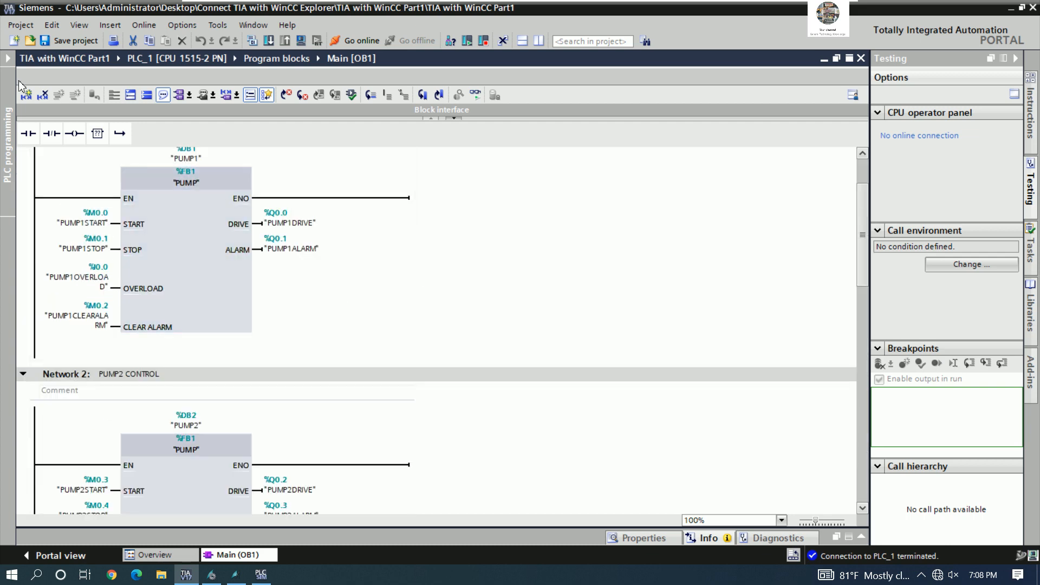
{"action": "left_click", "coordinate": [8, 58]}
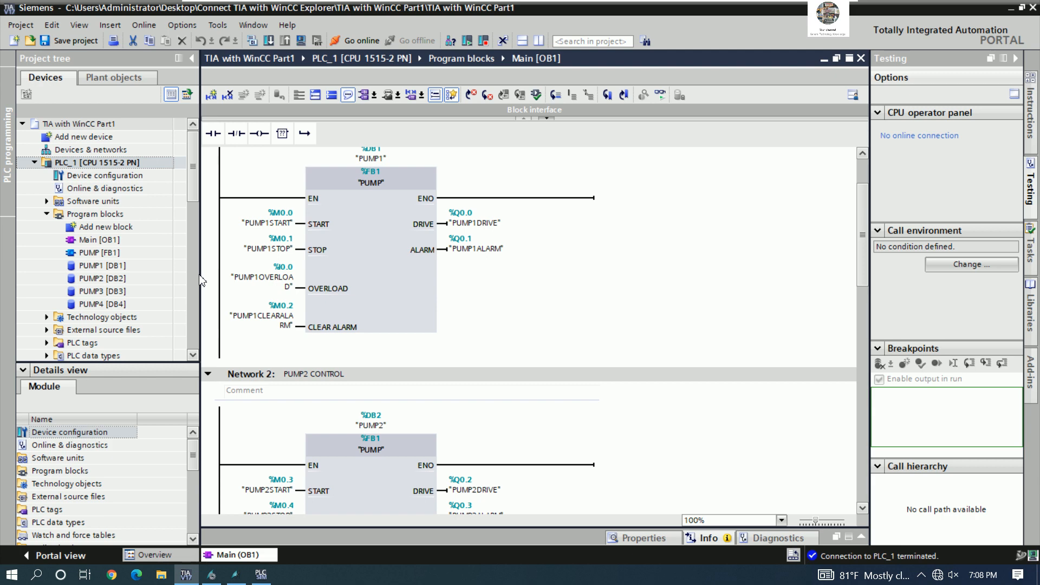
{"action": "left_click_drag", "start_coordinate": [200, 279], "coordinate": [175, 278]}
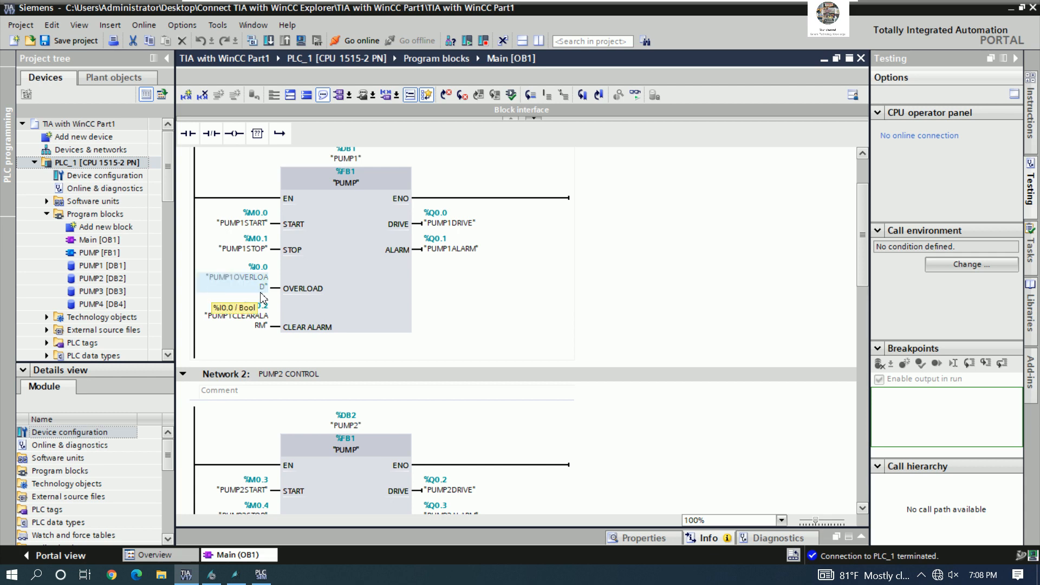
Step: Add an open branch with a normally open contact below the PUMP block in Network 1
{"action": "left_click", "coordinate": [198, 302]}
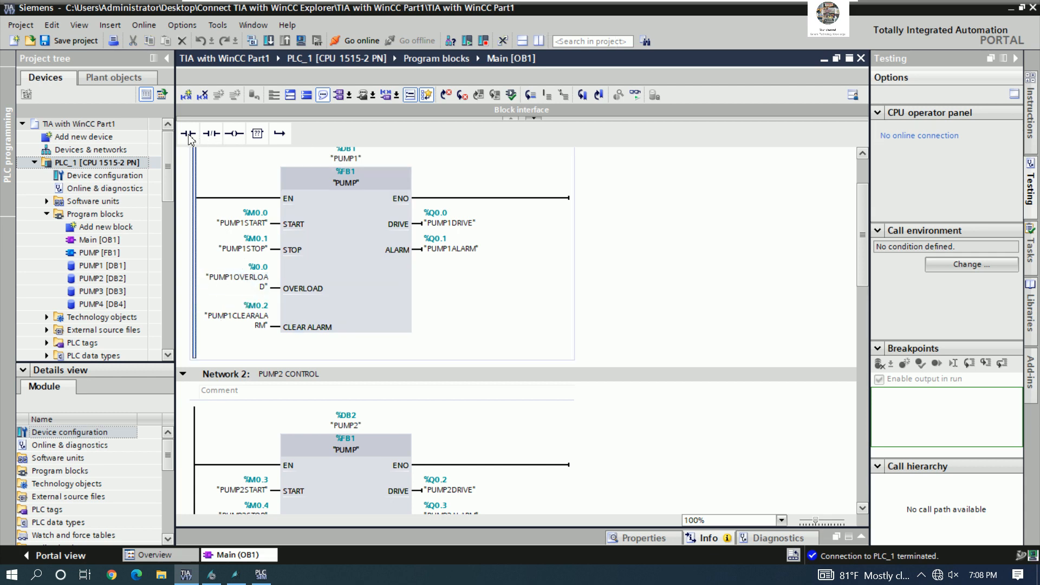
{"action": "left_click", "coordinate": [280, 140]}
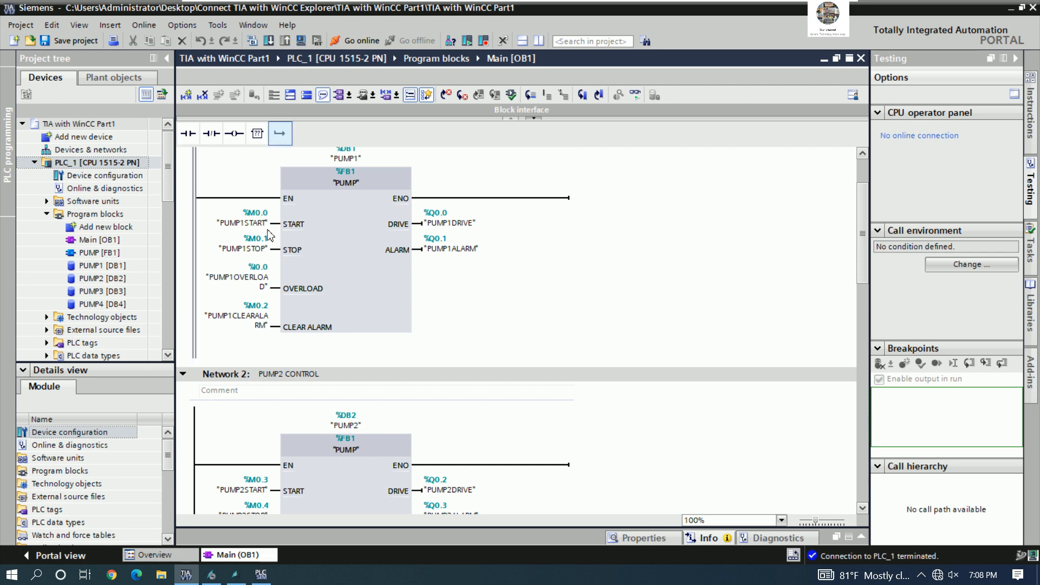
{"action": "left_click", "coordinate": [360, 276]}
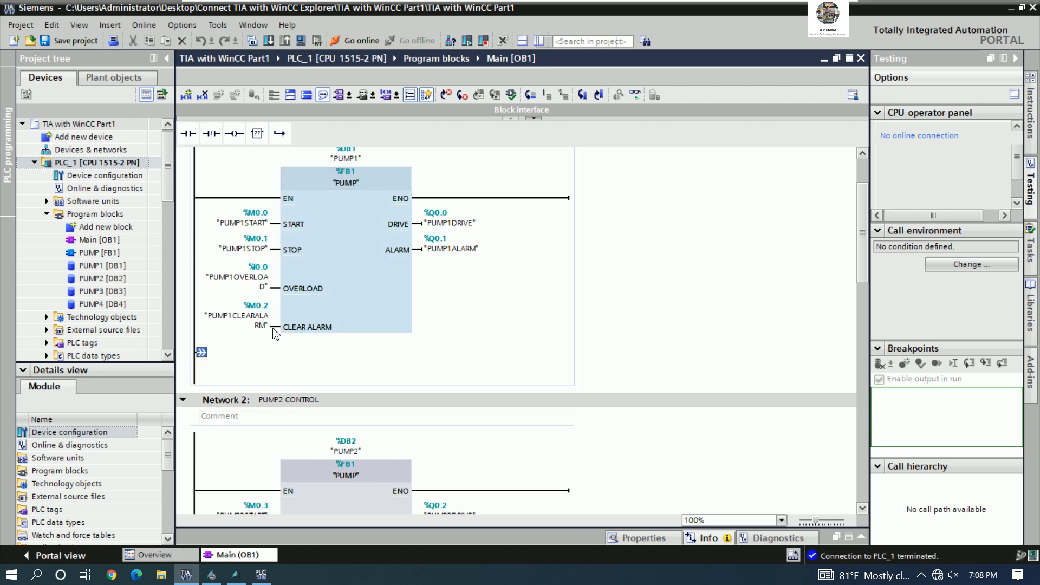
{"action": "key", "text": "shift+F2"}
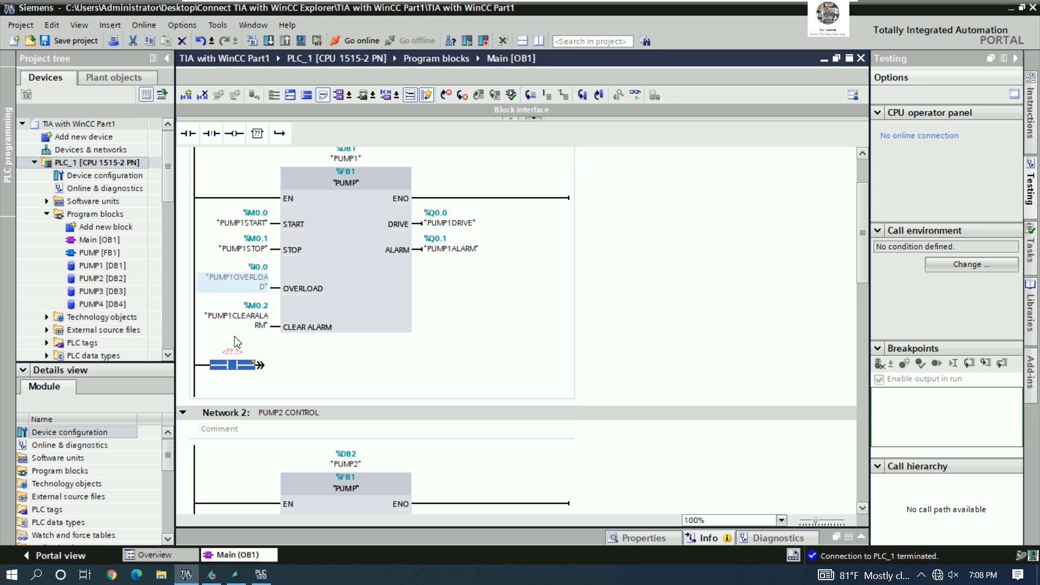
{"action": "left_click", "coordinate": [203, 367]}
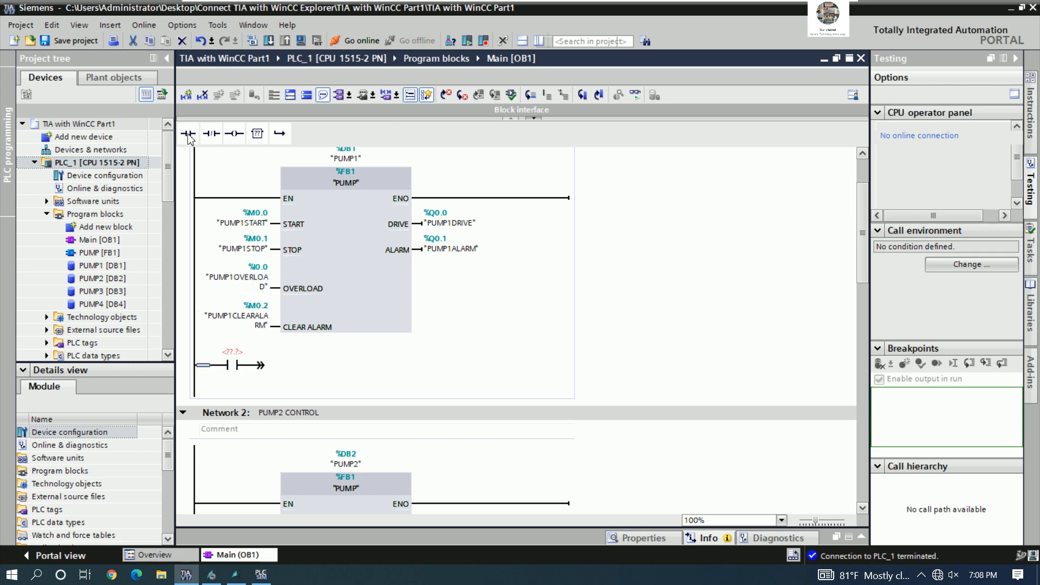
{"action": "key", "text": "shift+F2"}
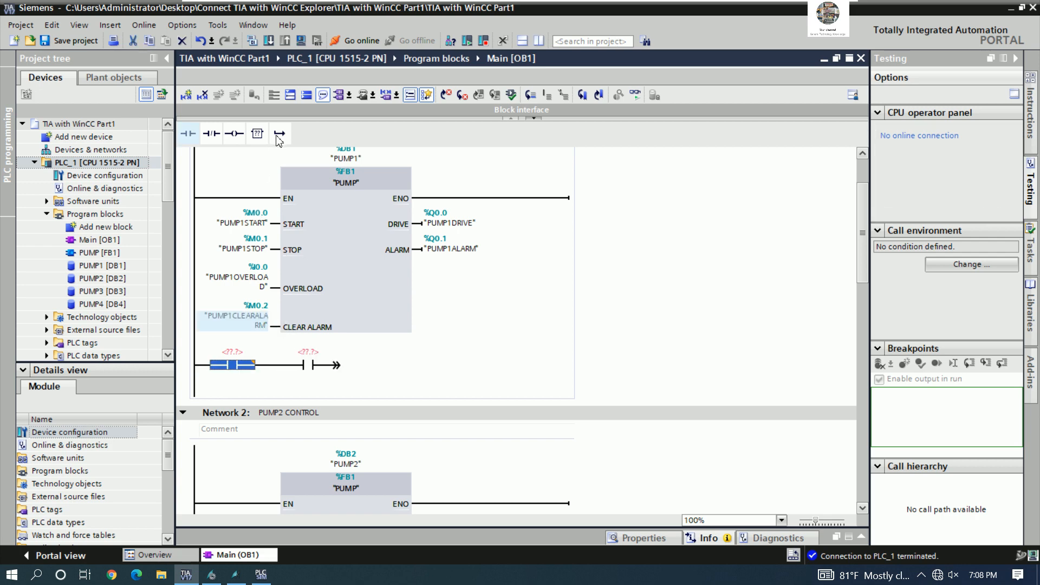
{"action": "key", "text": "Delete"}
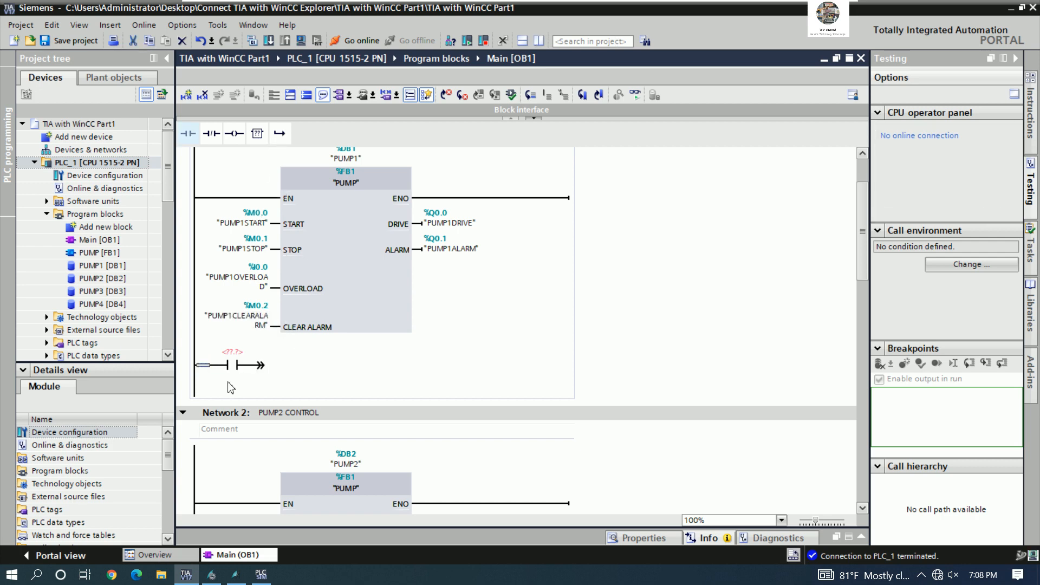
Step: Add a second open branch with a normally open contact beneath the first one in Network 1
{"action": "key", "text": "shift+F8"}
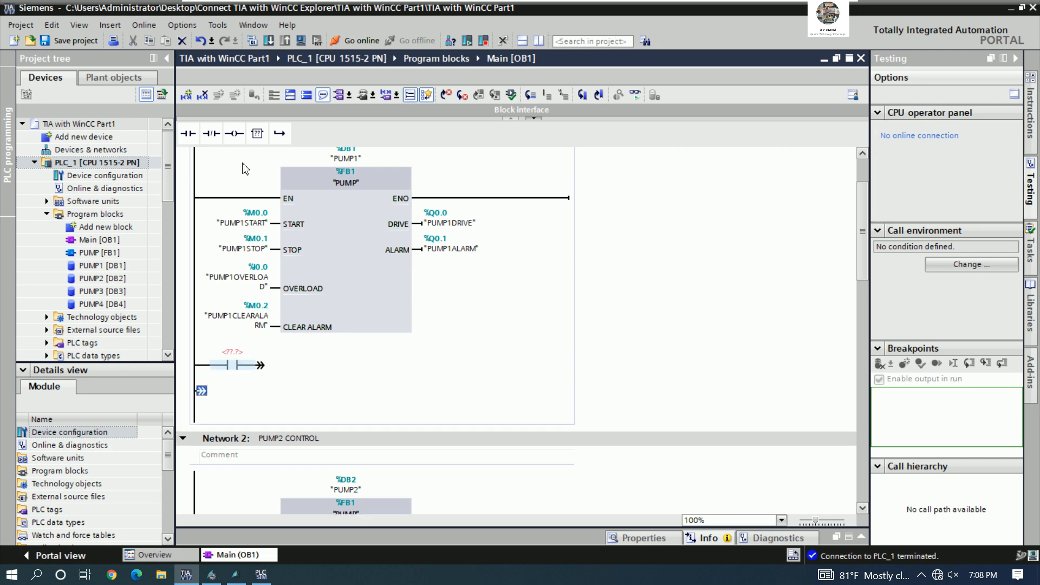
{"action": "key", "text": "shift+F2"}
{"action": "left_click_drag", "start_coordinate": [260, 404], "coordinate": [281, 372]}
{"action": "left_click", "coordinate": [264, 366], "text": "ctrl"}
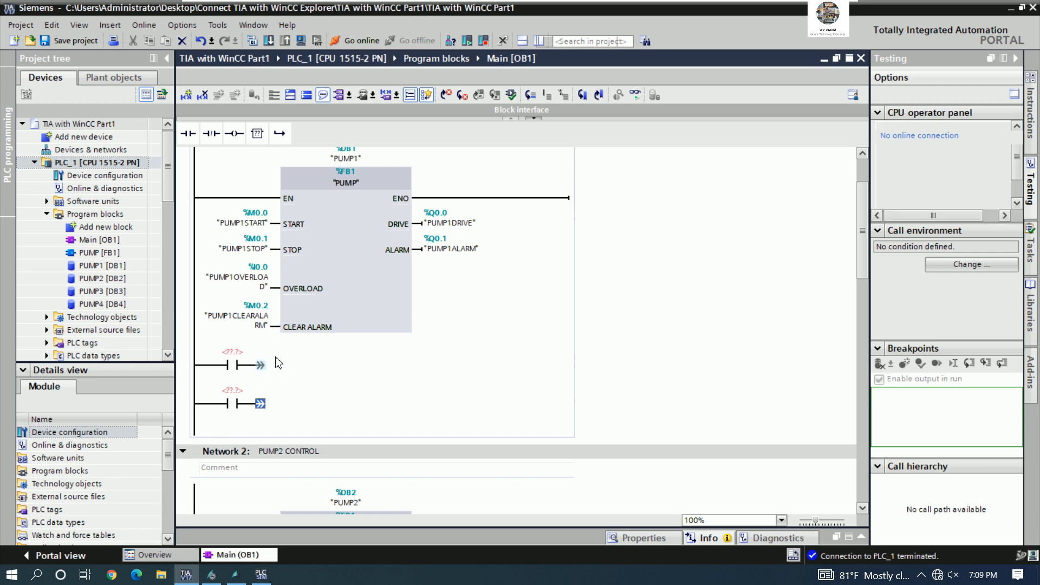
{"action": "left_click", "coordinate": [320, 373]}
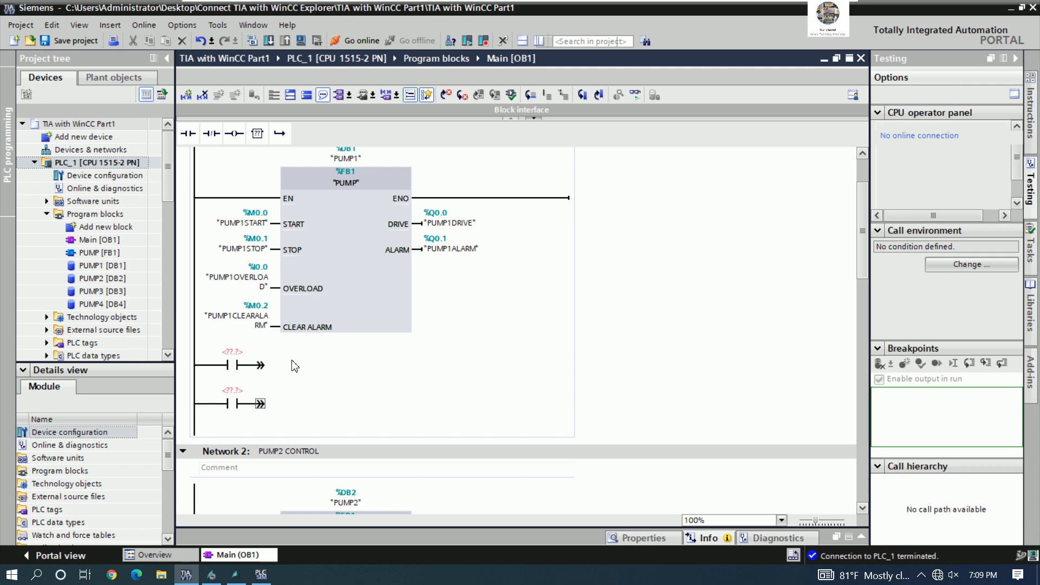
Step: Move the PUMP1OVERLOAD tag from the block's OVERLOAD input to the upper new contact
{"action": "left_click", "coordinate": [258, 280]}
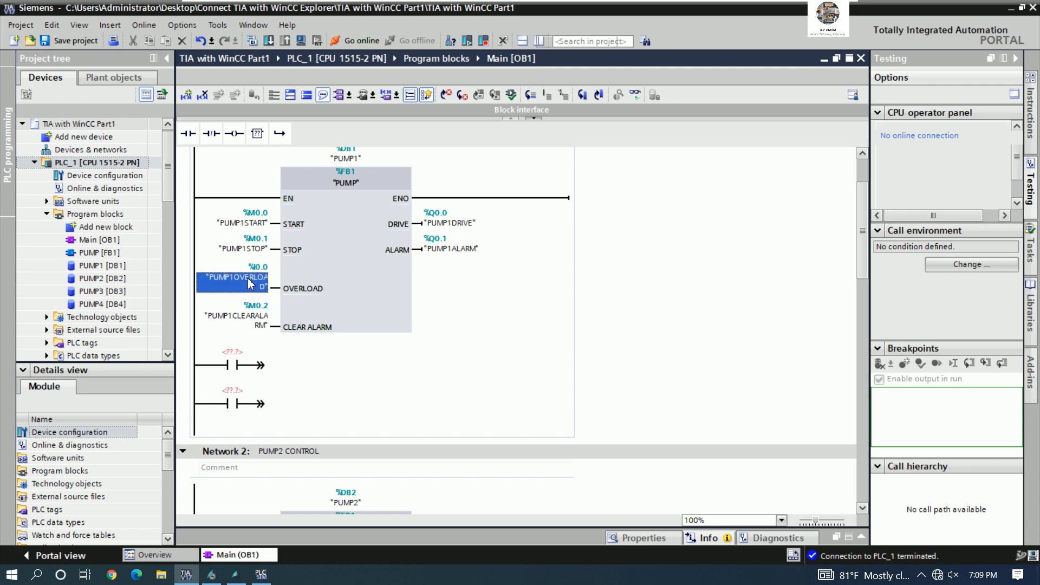
{"action": "right_click", "coordinate": [248, 302]}
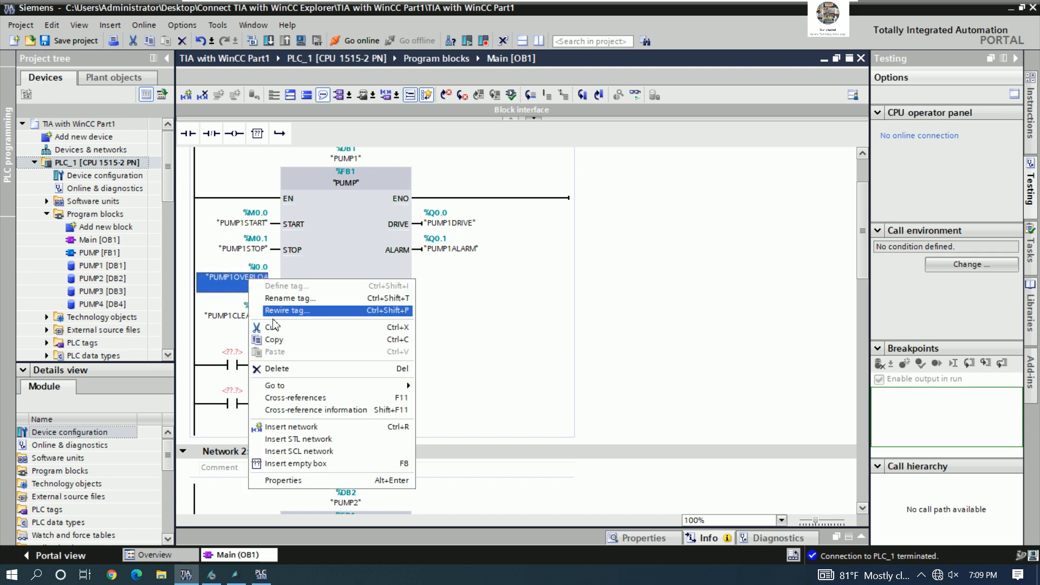
{"action": "left_click", "coordinate": [285, 334]}
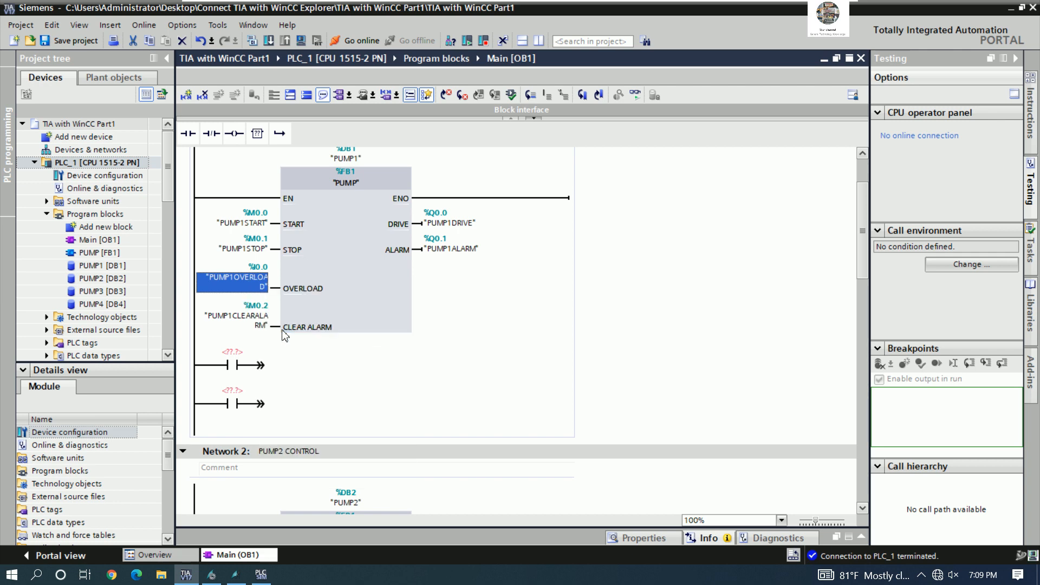
{"action": "right_click", "coordinate": [235, 351]}
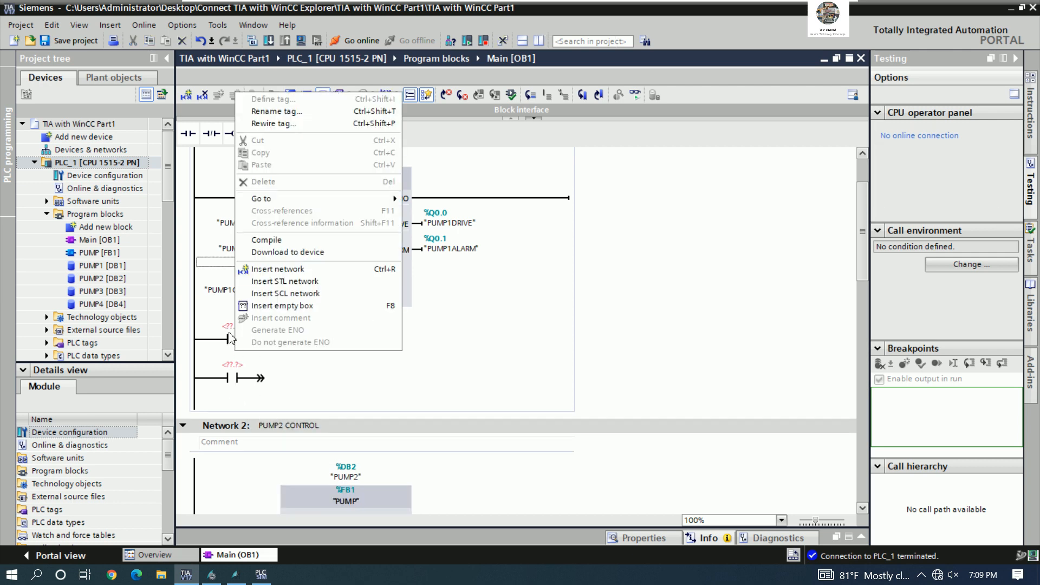
{"action": "left_click", "coordinate": [228, 328]}
{"action": "right_click", "coordinate": [230, 328]}
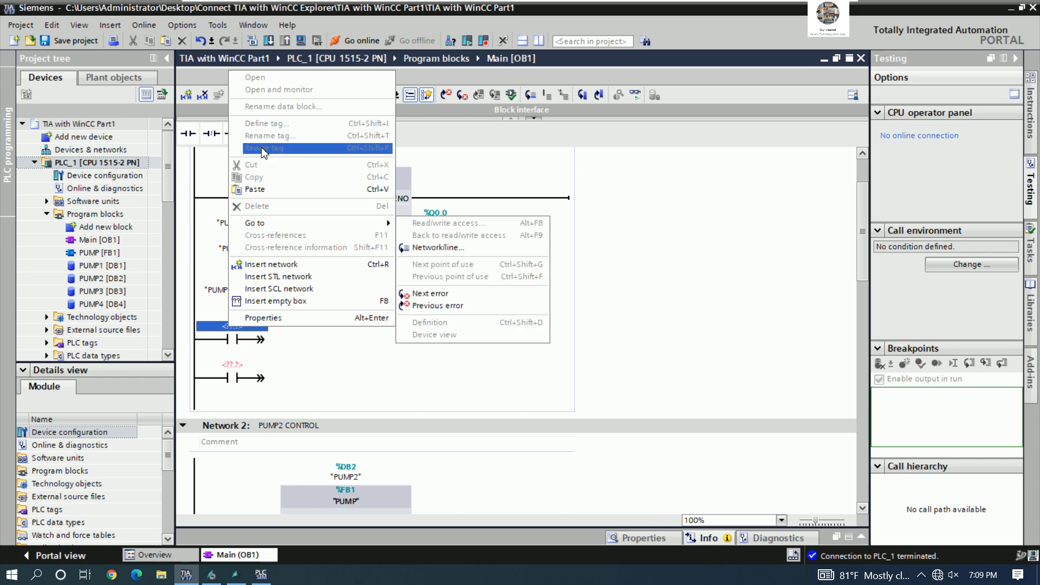
{"action": "left_click", "coordinate": [259, 190]}
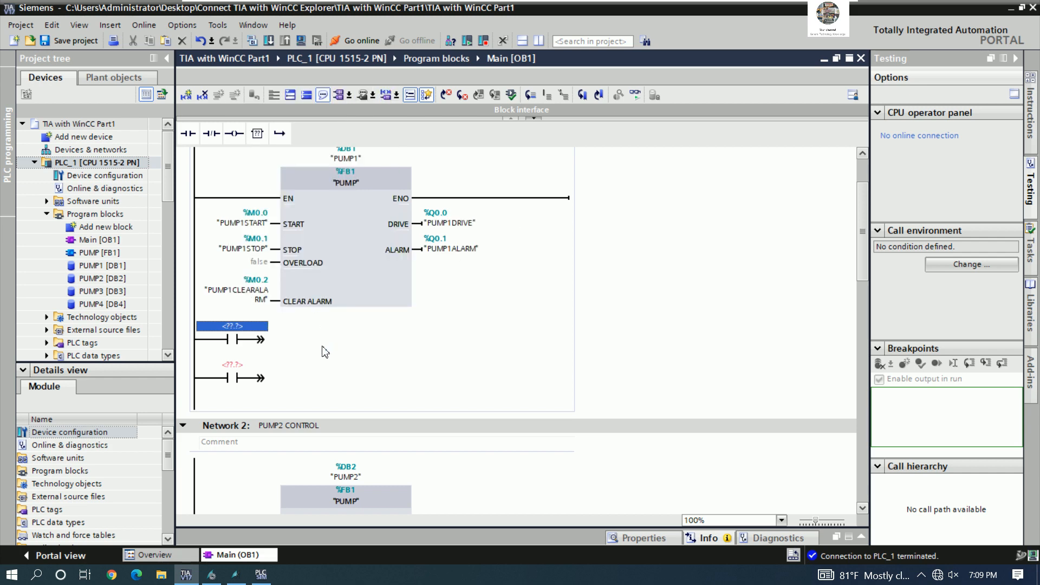
{"action": "left_click", "coordinate": [372, 353]}
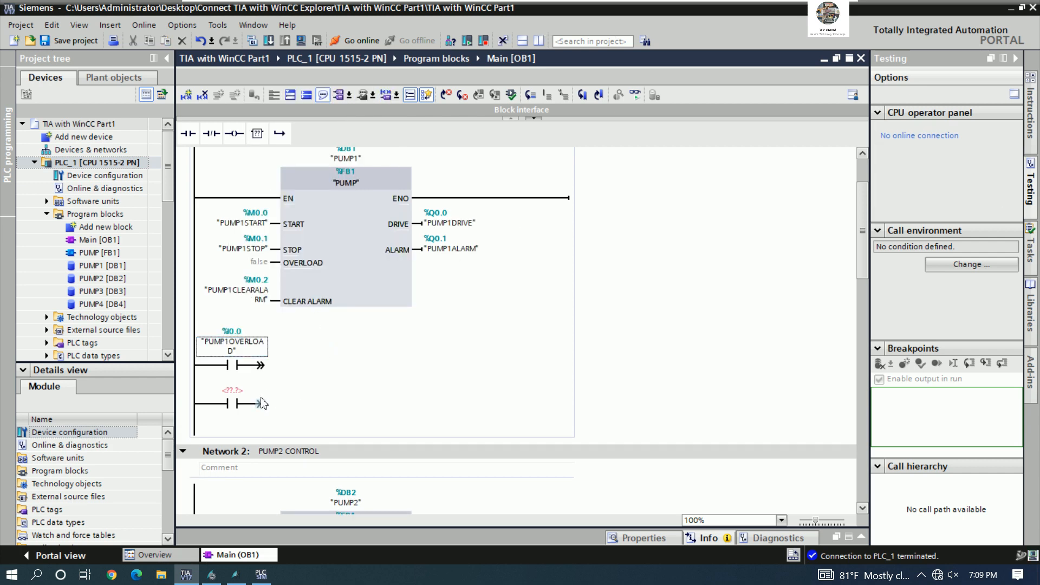
Step: Wire the PUMP1OVERLOAD contact to the block's OVERLOAD input and join the unassigned contact in parallel with it
{"action": "left_click", "coordinate": [263, 365]}
{"action": "left_click_drag", "start_coordinate": [269, 298], "coordinate": [277, 264]}
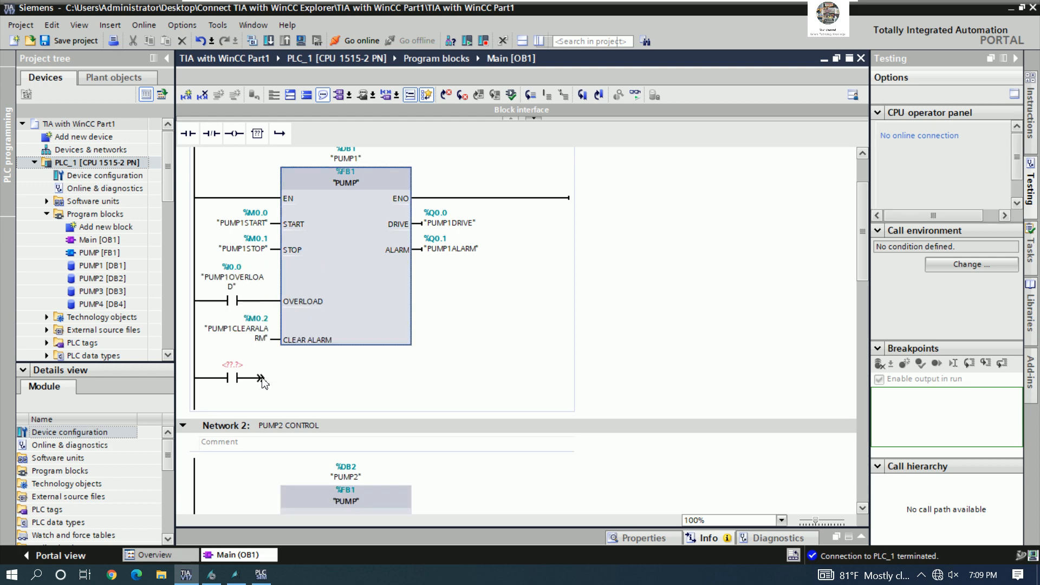
{"action": "left_click_drag", "start_coordinate": [262, 383], "coordinate": [288, 327]}
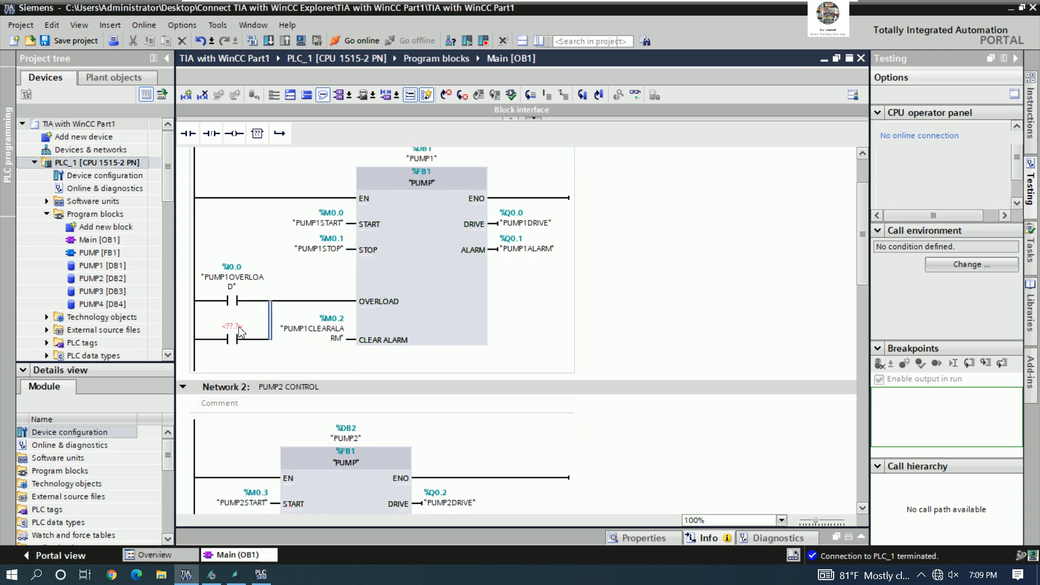
Step: Assign address M30.0 to the contact in parallel with PUMP1OVERLOAD
{"action": "left_click", "coordinate": [238, 327]}
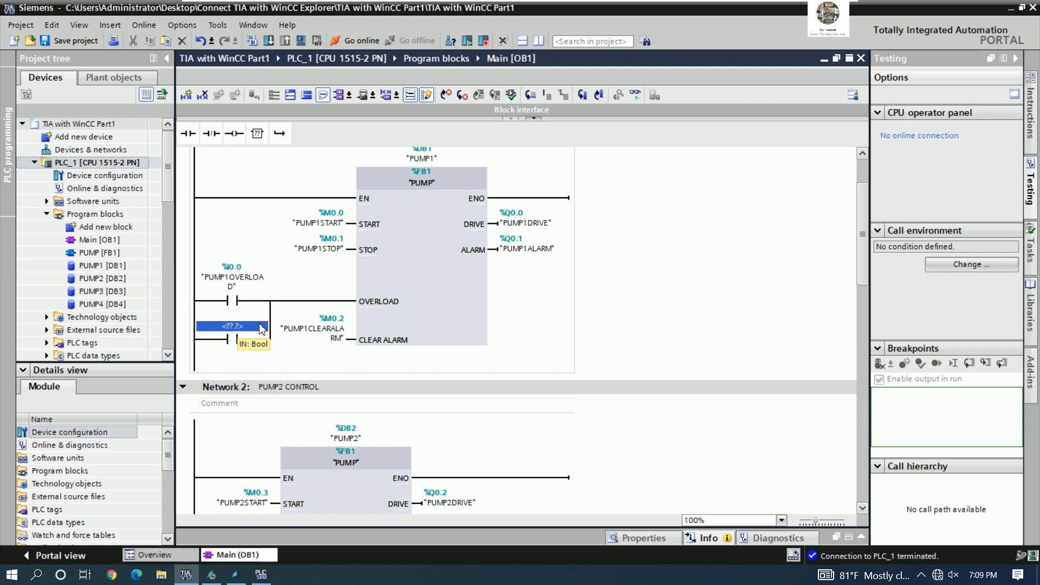
{"action": "scroll", "coordinate": [465, 356], "scroll_direction": "down", "scroll_amount": 3}
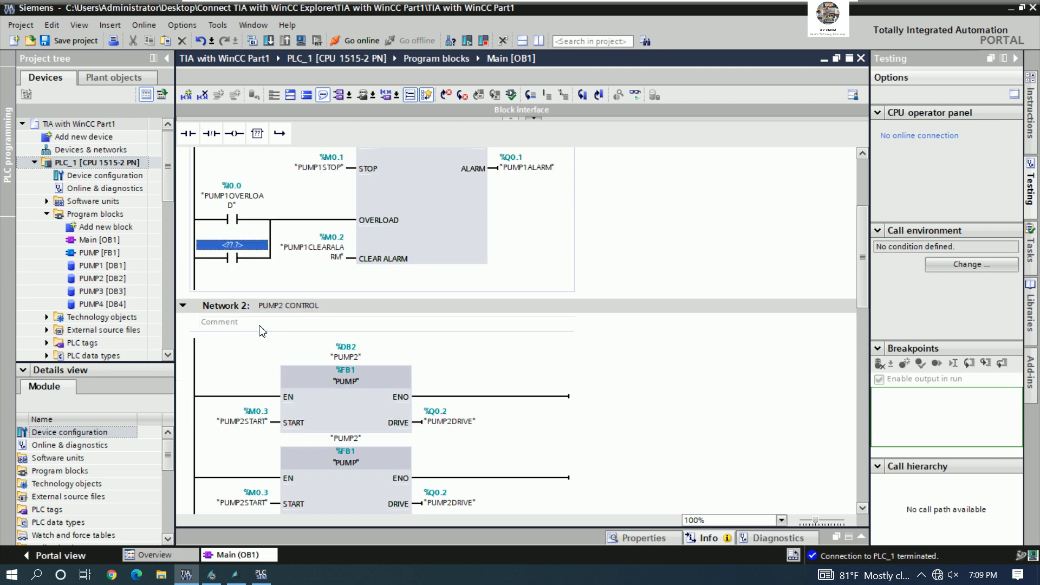
{"action": "type", "text": "m"}
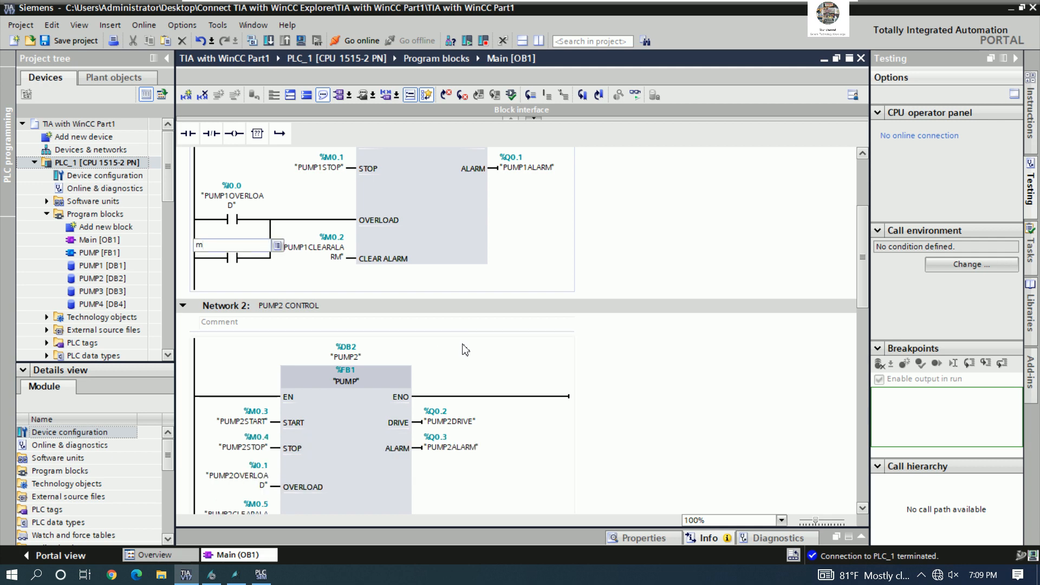
{"action": "type", "text": "30.0"}
{"action": "key", "text": "Return"}
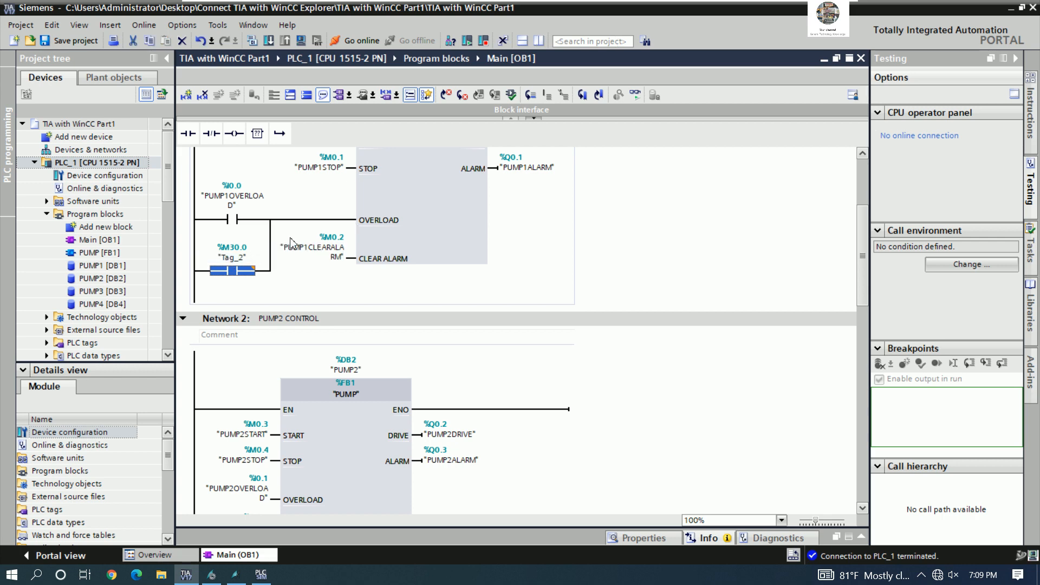
{"action": "left_click", "coordinate": [238, 576]}
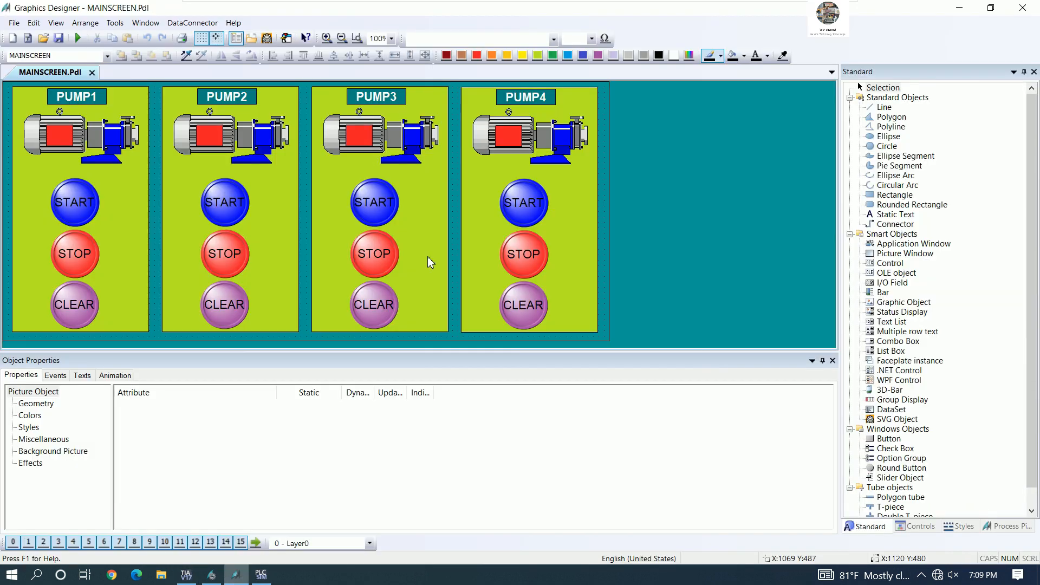
{"action": "left_click", "coordinate": [960, 9]}
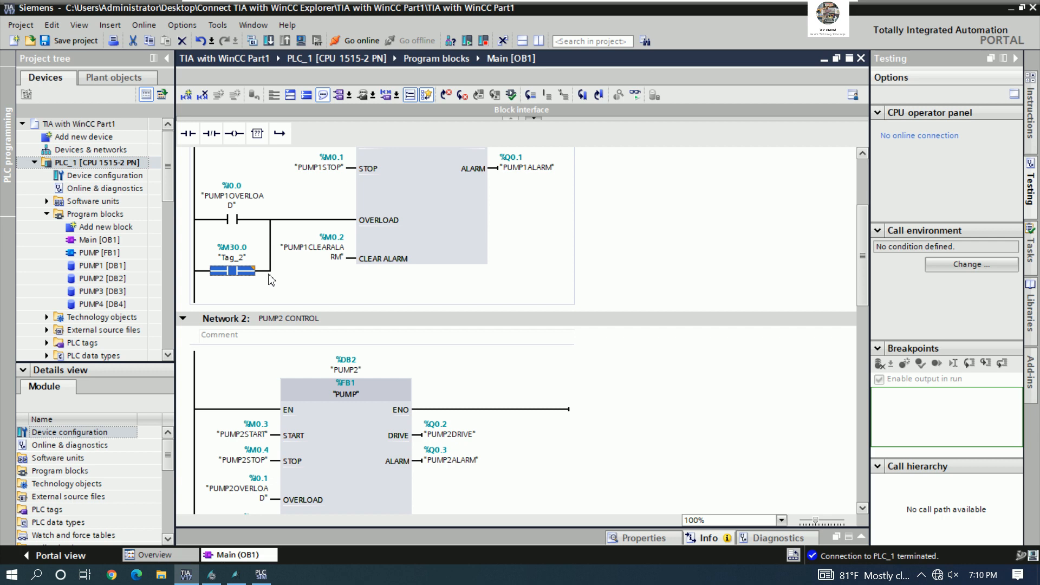
{"action": "scroll", "coordinate": [274, 287], "scroll_direction": "down", "scroll_amount": 5}
{"action": "scroll", "coordinate": [288, 319], "scroll_direction": "up", "scroll_amount": 9}
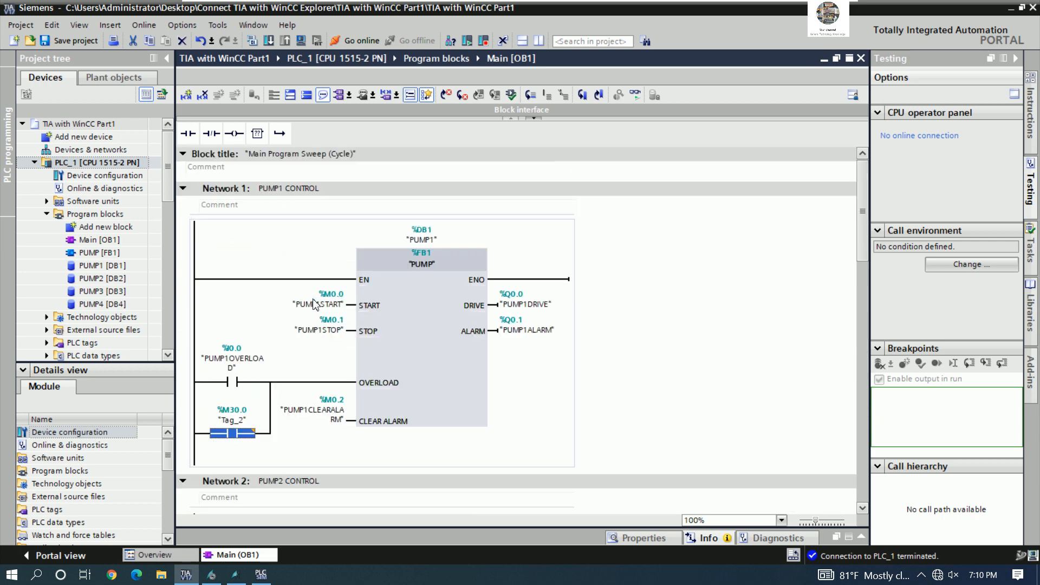
Step: Add an open branch with a normally open contact beneath the PUMP2 block in Network 2
{"action": "scroll", "coordinate": [315, 303], "scroll_direction": "down", "scroll_amount": 9}
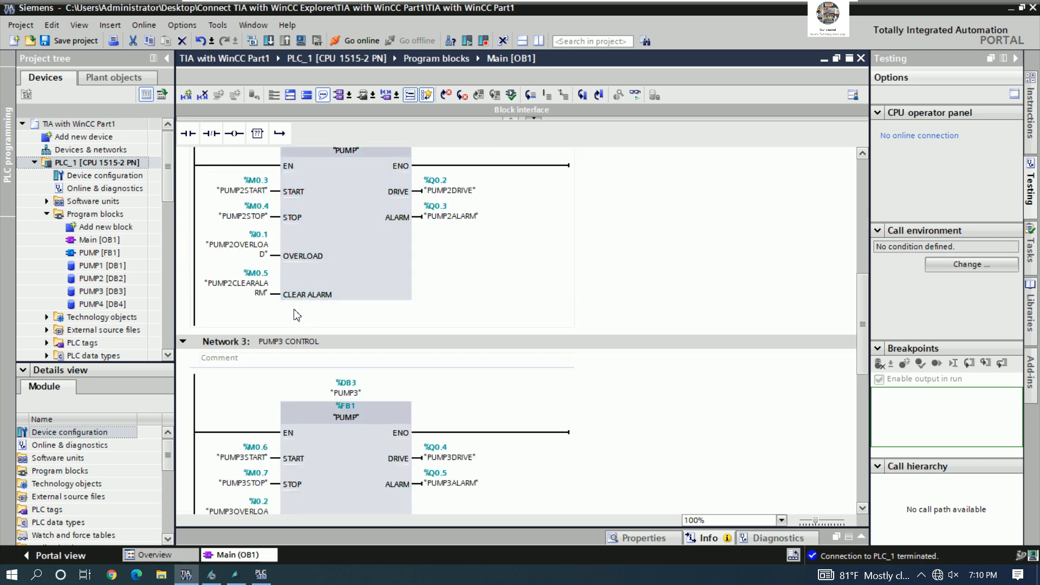
{"action": "left_click", "coordinate": [197, 315]}
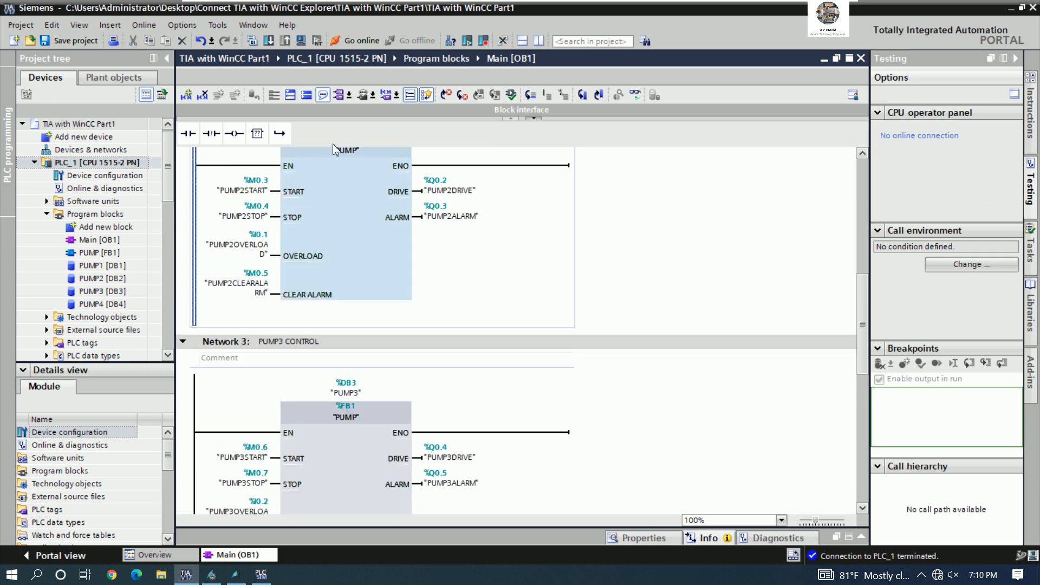
{"action": "left_click", "coordinate": [284, 137]}
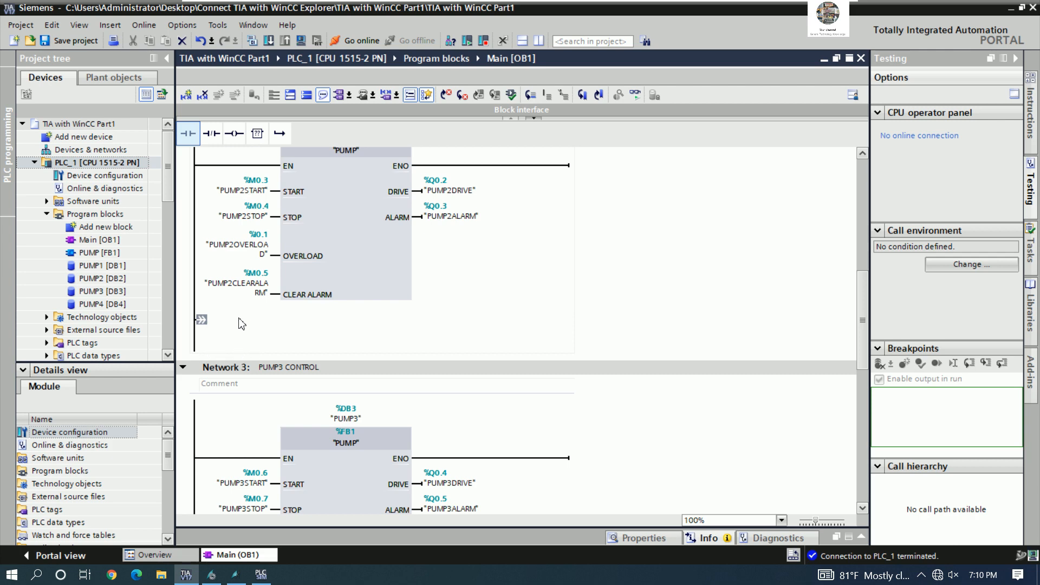
{"action": "left_click", "coordinate": [201, 320]}
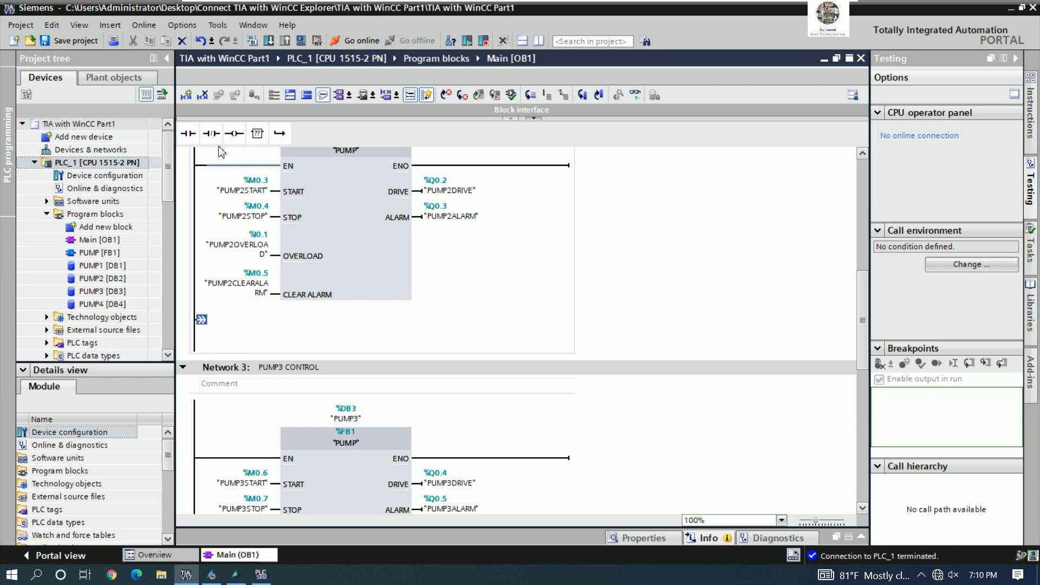
{"action": "left_click", "coordinate": [189, 134]}
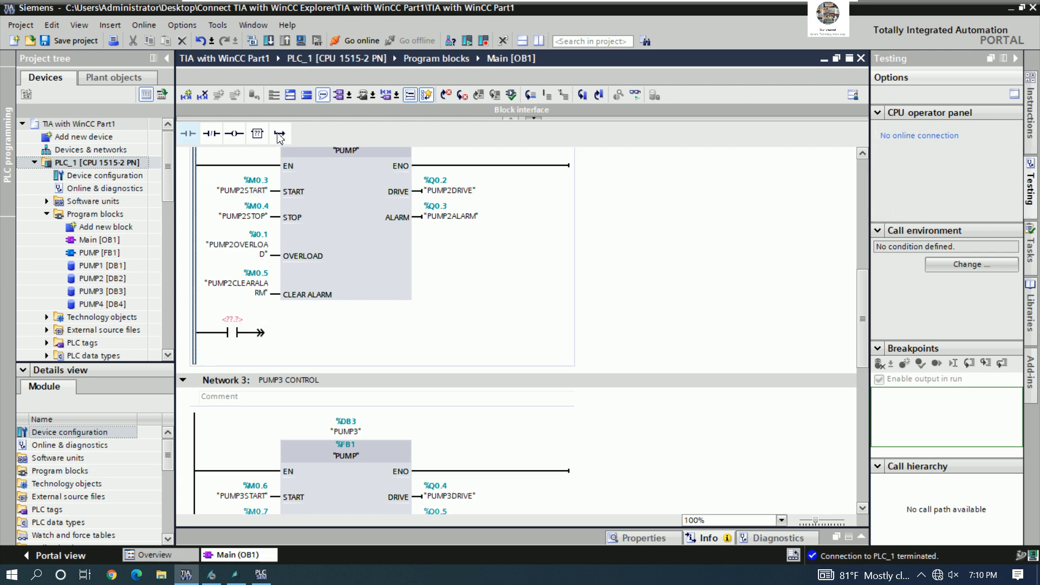
Step: Add a second open branch with a normally open contact beneath the first one in Network 2
{"action": "left_click", "coordinate": [260, 332]}
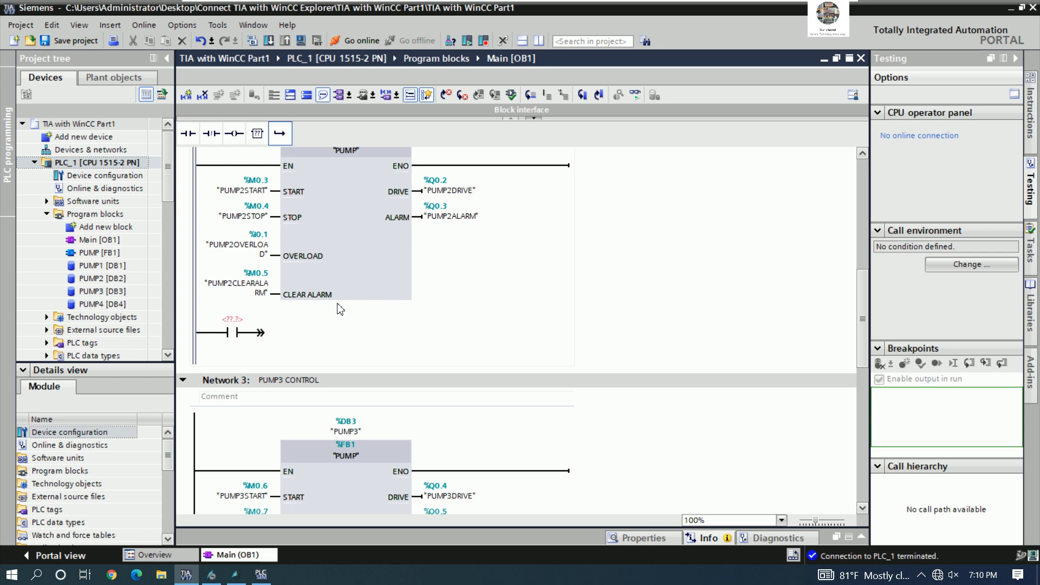
{"action": "left_click", "coordinate": [195, 344]}
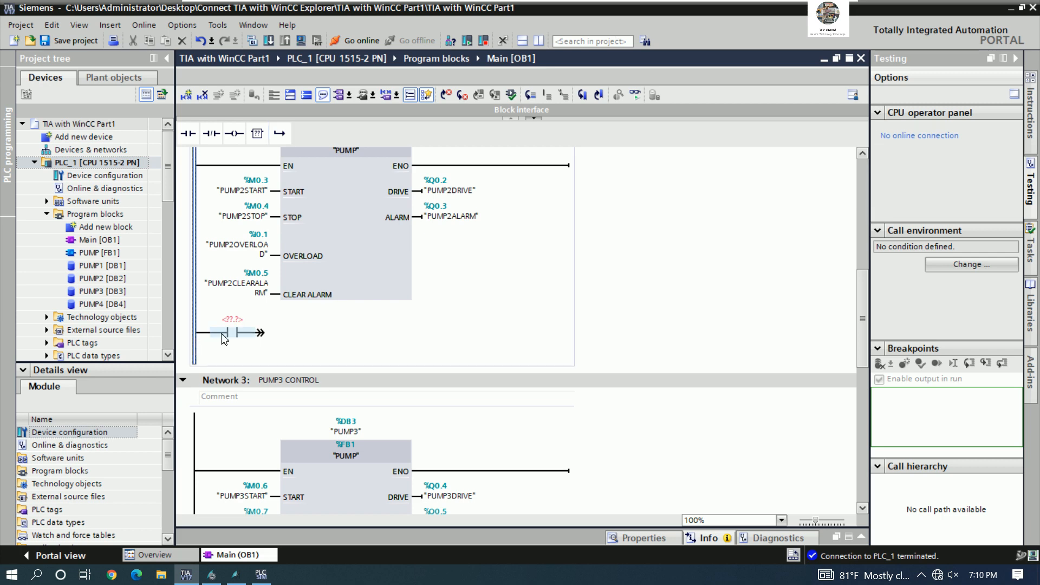
{"action": "scroll", "coordinate": [323, 326], "scroll_direction": "down", "scroll_amount": 3}
{"action": "scroll", "coordinate": [323, 326], "scroll_direction": "up", "scroll_amount": 3}
{"action": "left_click", "coordinate": [201, 336]}
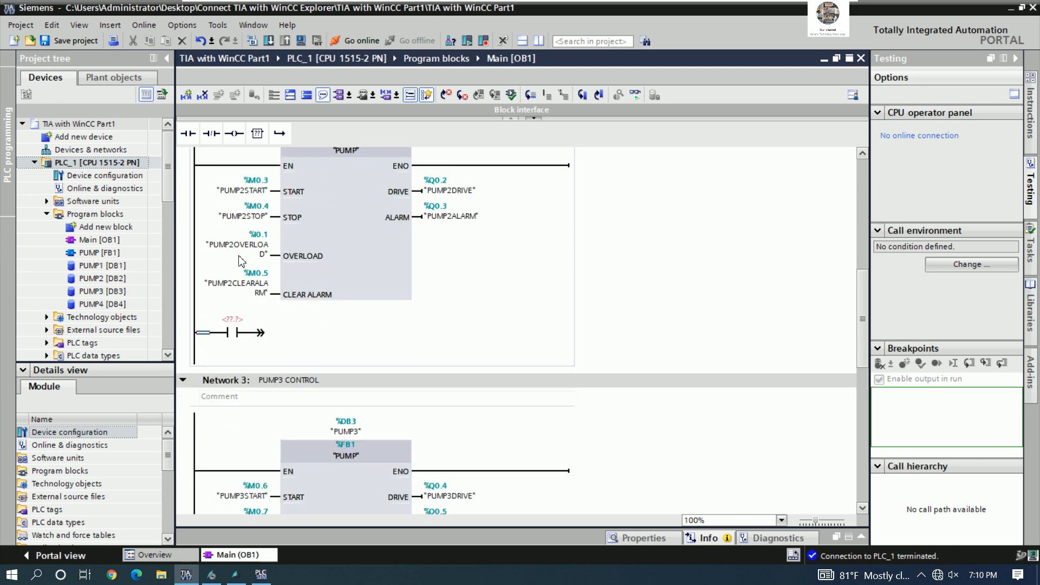
{"action": "left_click", "coordinate": [279, 133]}
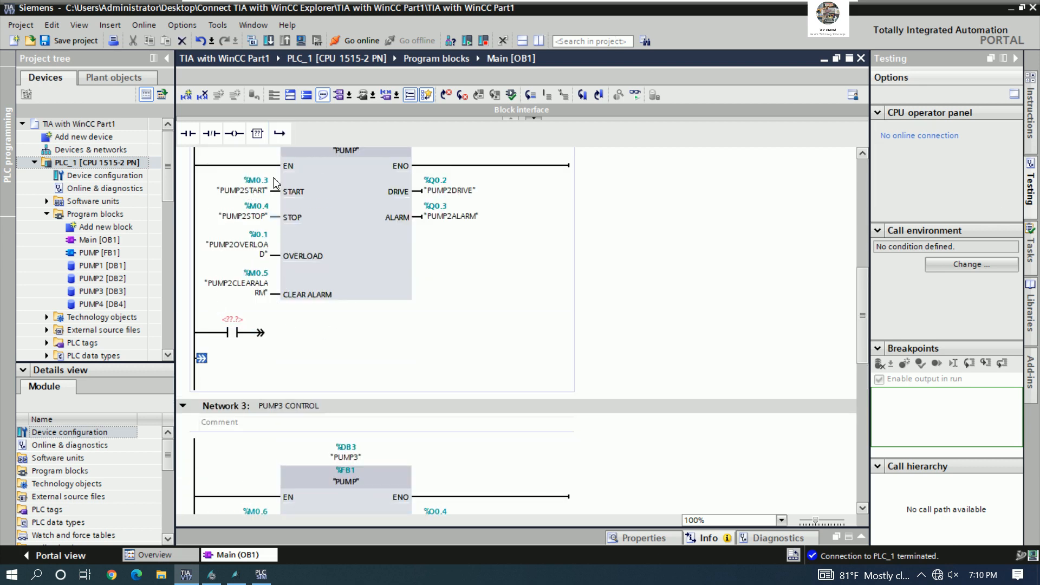
{"action": "left_click", "coordinate": [188, 134]}
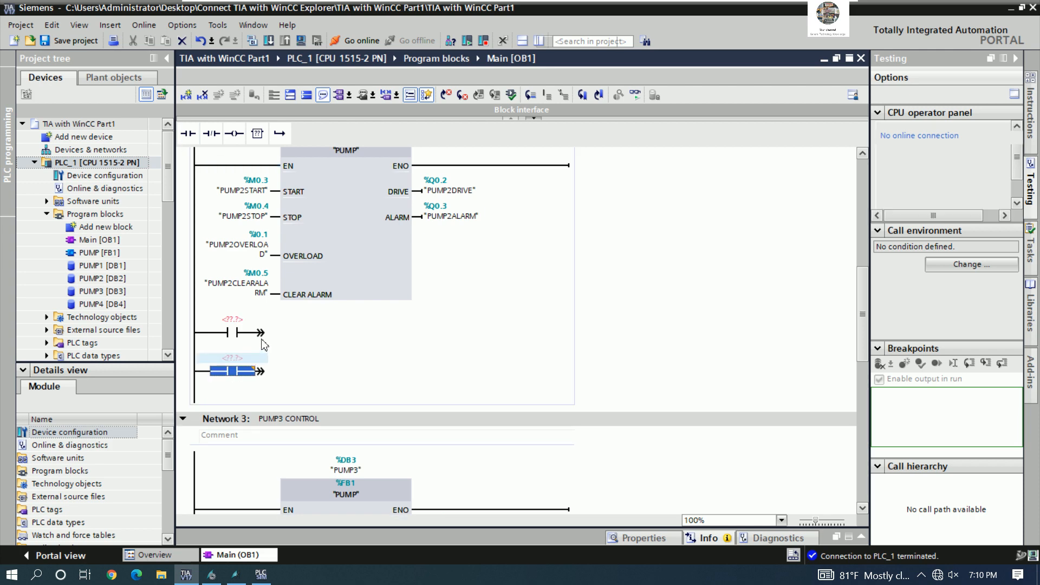
Step: Move the PUMP2OVERLOAD tag from the block's OVERLOAD input to the upper new contact in Network 2
{"action": "left_click", "coordinate": [255, 243]}
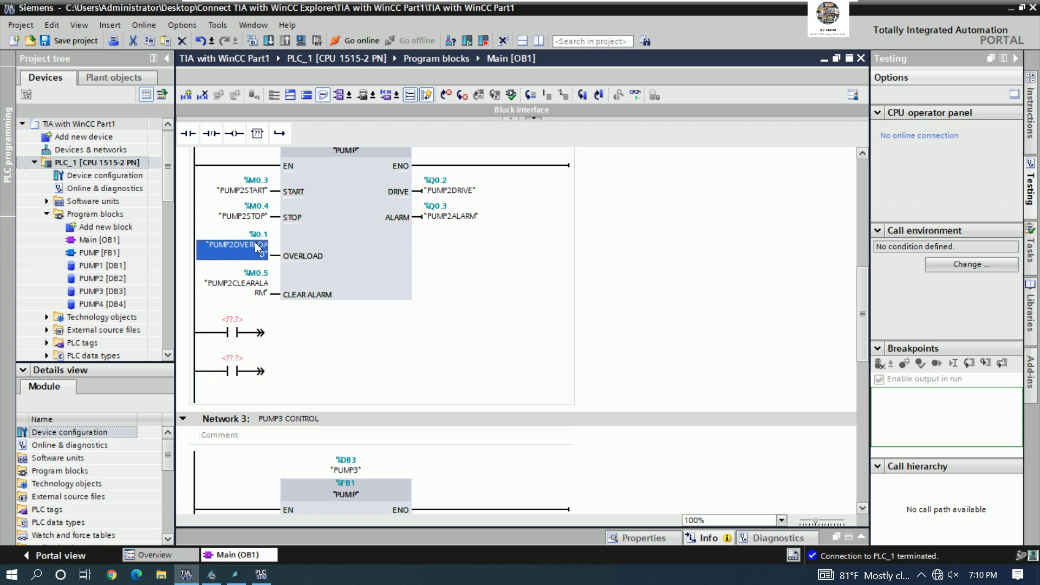
{"action": "right_click", "coordinate": [256, 244]}
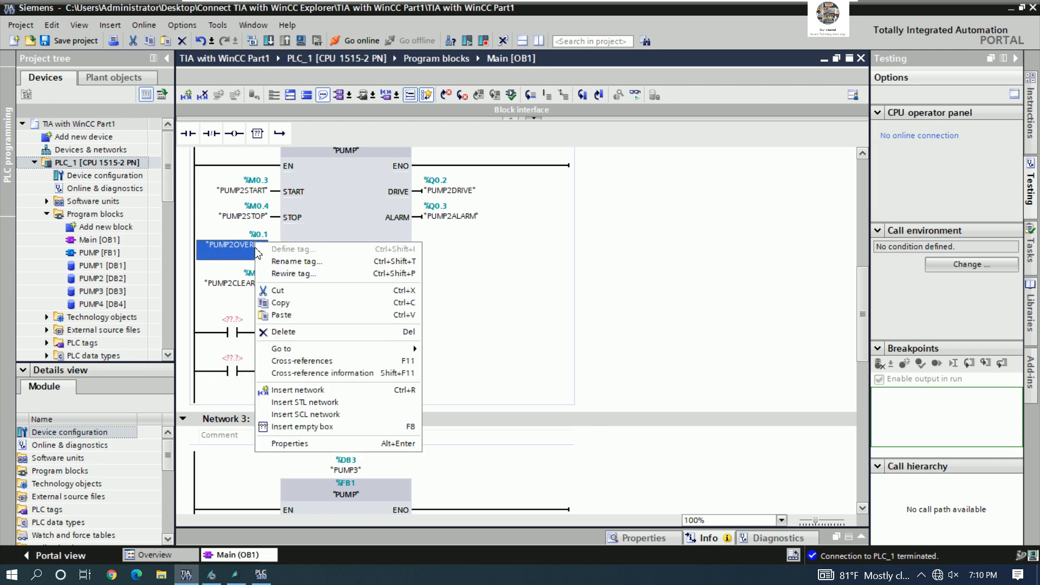
{"action": "left_click", "coordinate": [289, 292]}
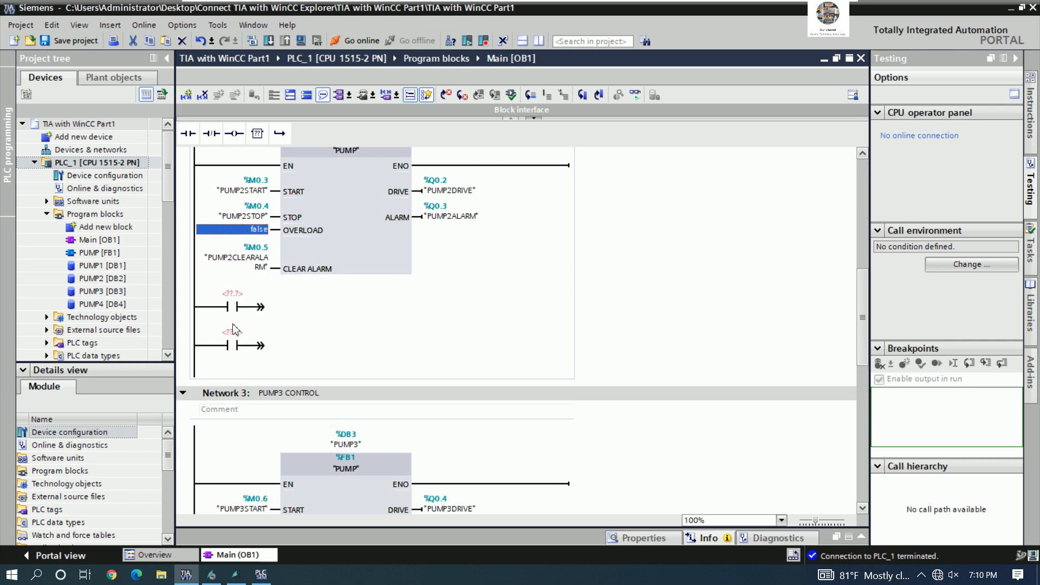
{"action": "left_click", "coordinate": [237, 294]}
{"action": "right_click", "coordinate": [236, 294]}
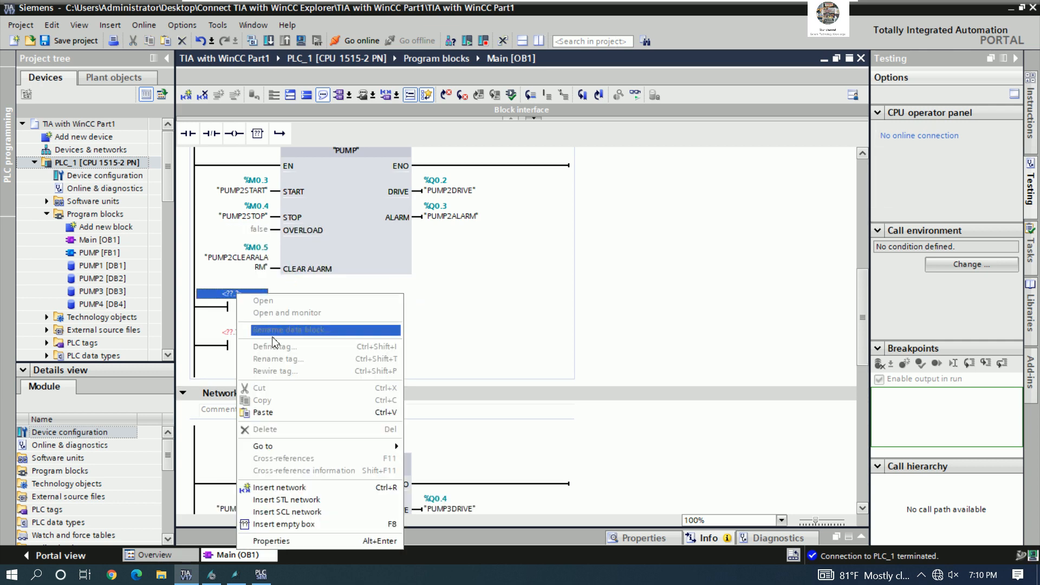
{"action": "left_click", "coordinate": [281, 414]}
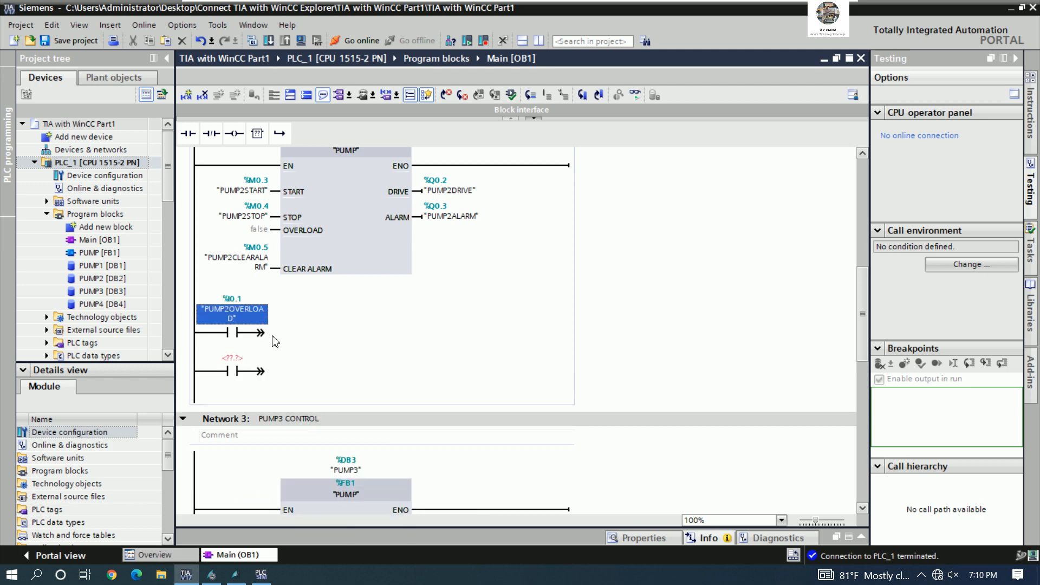
Step: Wire the PUMP2OVERLOAD contact to the block's OVERLOAD input, joining the other contact in parallel with address M30.1
{"action": "left_click_drag", "start_coordinate": [262, 333], "coordinate": [276, 232]}
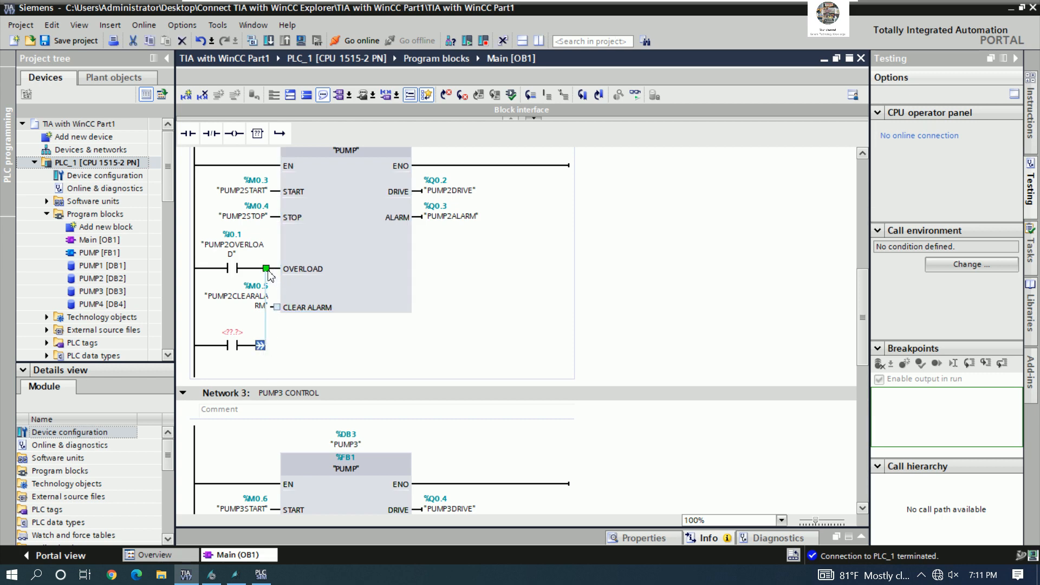
{"action": "left_click_drag", "start_coordinate": [270, 275], "coordinate": [267, 271]}
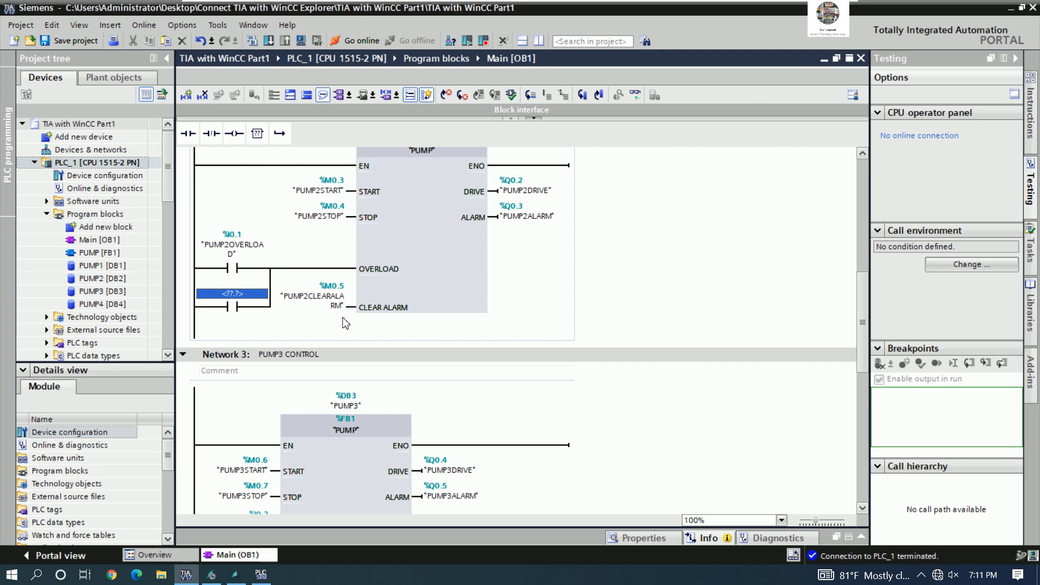
{"action": "type", "text": "M30.1"}
{"action": "key", "text": "Return"}
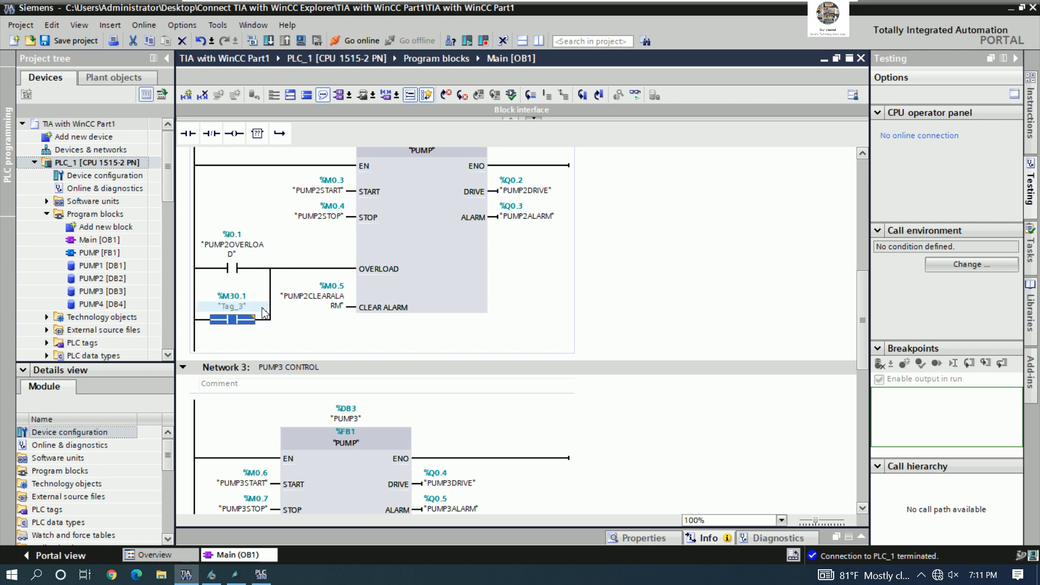
Step: Add two open branches, each with a normally open contact, beneath the PUMP3 block in Network 3
{"action": "scroll", "coordinate": [262, 308], "scroll_direction": "up", "scroll_amount": 5}
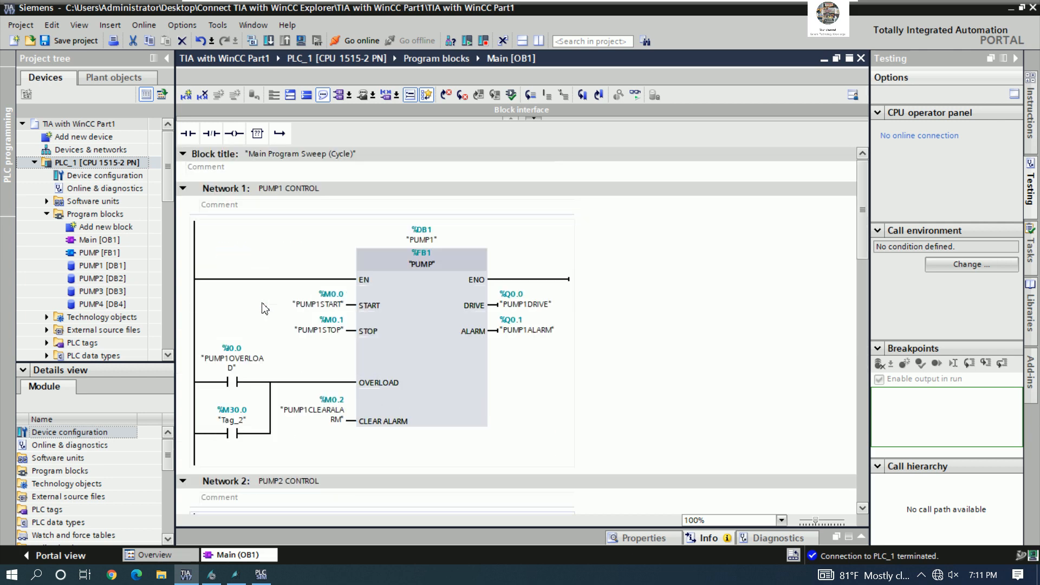
{"action": "scroll", "coordinate": [262, 307], "scroll_direction": "down", "scroll_amount": 4}
{"action": "scroll", "coordinate": [276, 307], "scroll_direction": "down", "scroll_amount": 9}
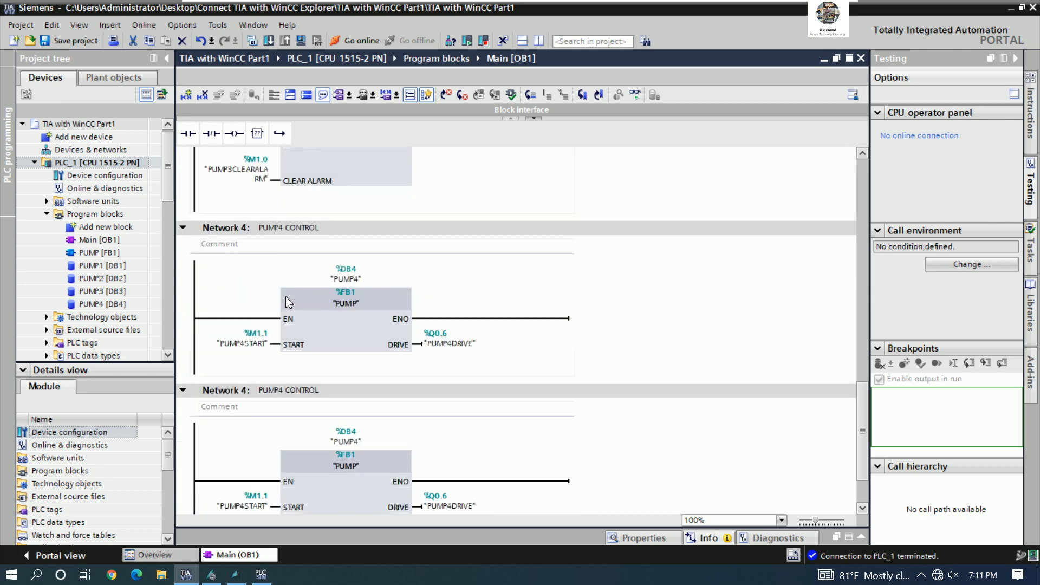
{"action": "scroll", "coordinate": [286, 297], "scroll_direction": "up", "scroll_amount": 1}
{"action": "scroll", "coordinate": [261, 363], "scroll_direction": "down", "scroll_amount": 2}
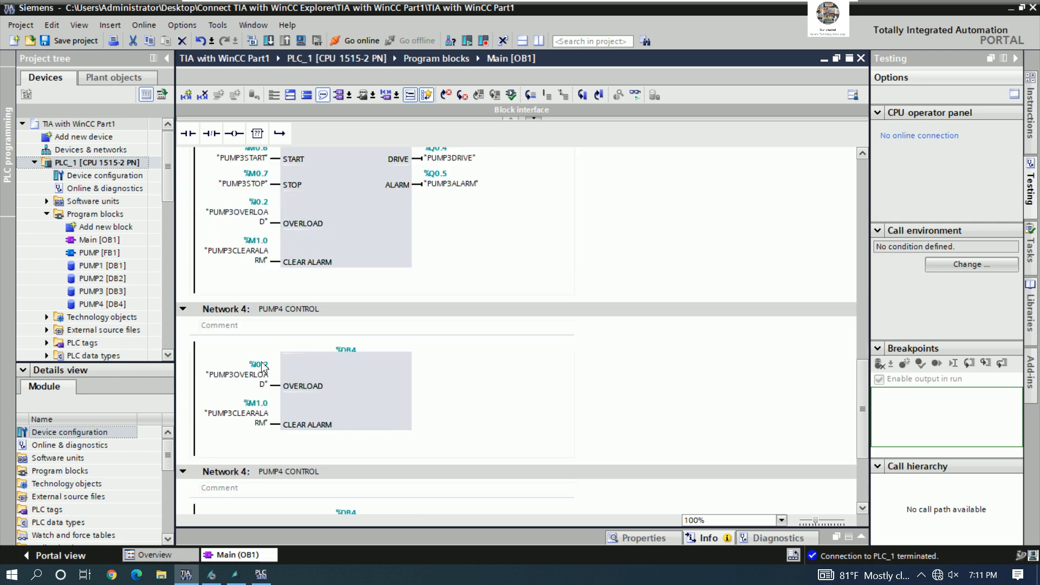
{"action": "left_click", "coordinate": [196, 239]}
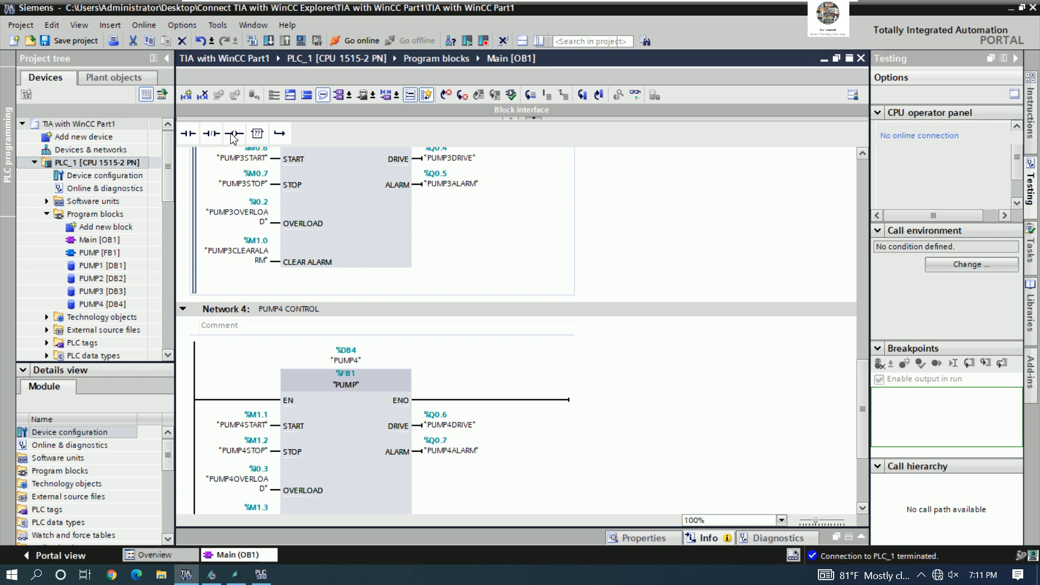
{"action": "left_click", "coordinate": [280, 135]}
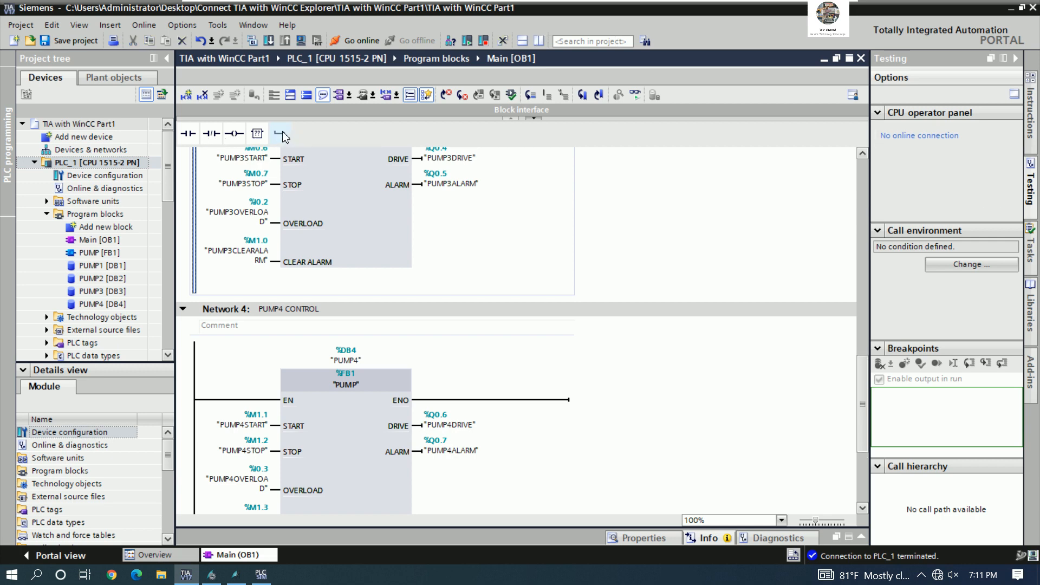
{"action": "left_click", "coordinate": [265, 262]}
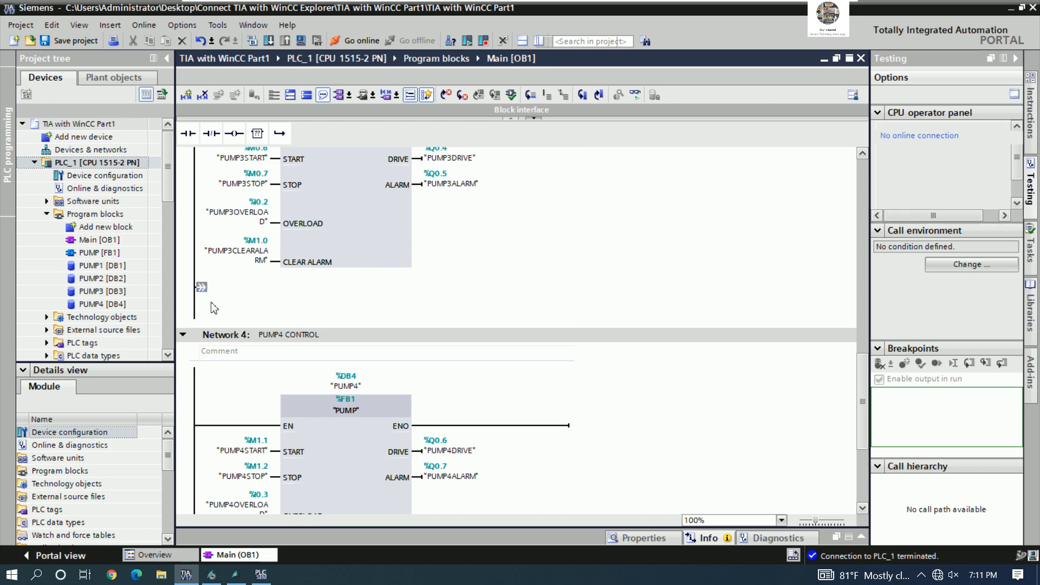
{"action": "left_click", "coordinate": [205, 301]}
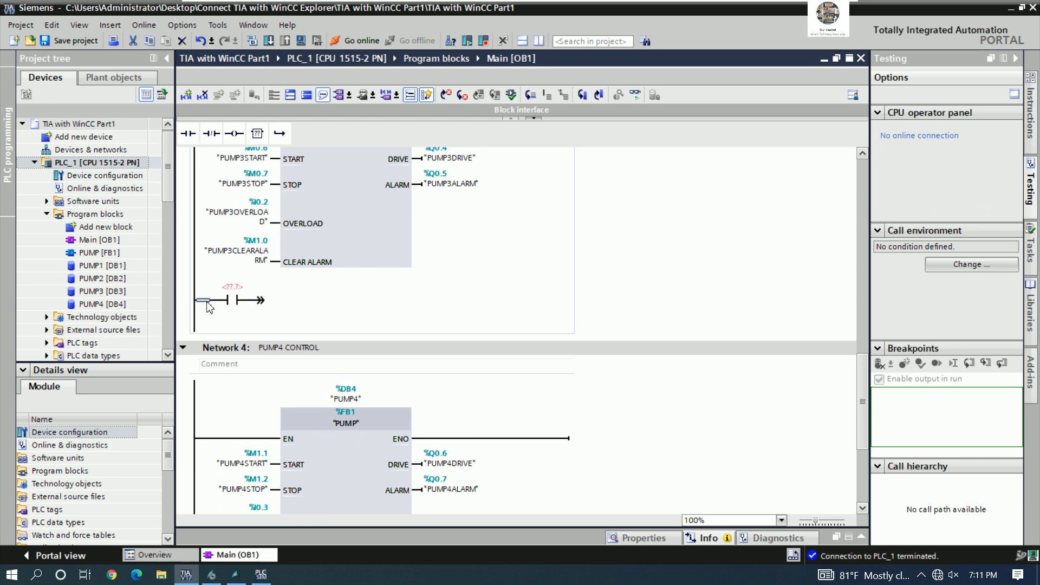
{"action": "left_click", "coordinate": [281, 135]}
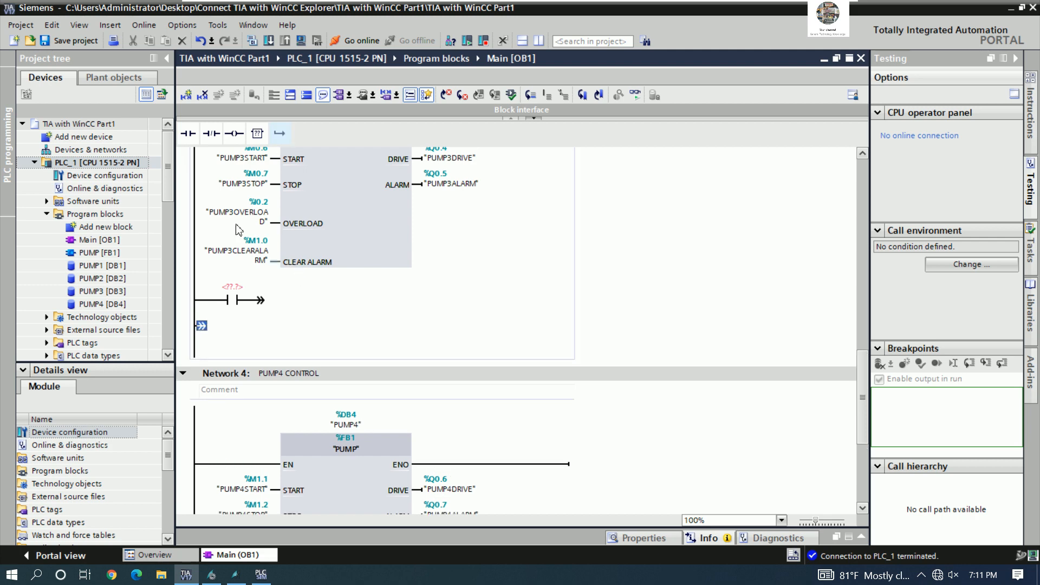
{"action": "left_click", "coordinate": [188, 133]}
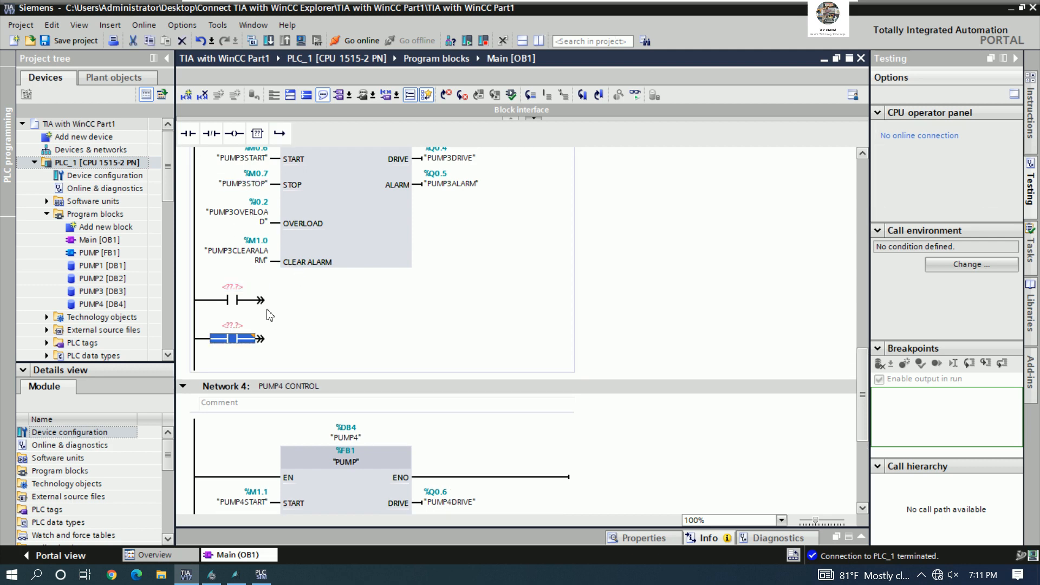
Step: Move the PUMP3OVERLOAD tag from the block's OVERLOAD input to the upper new contact in Network 3
{"action": "right_click", "coordinate": [264, 222]}
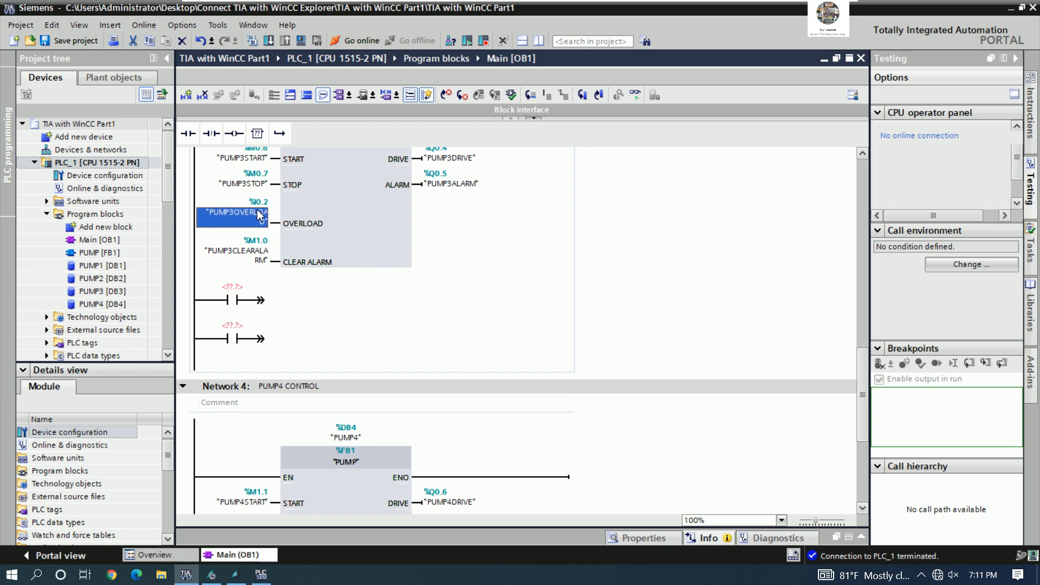
{"action": "left_click", "coordinate": [293, 271]}
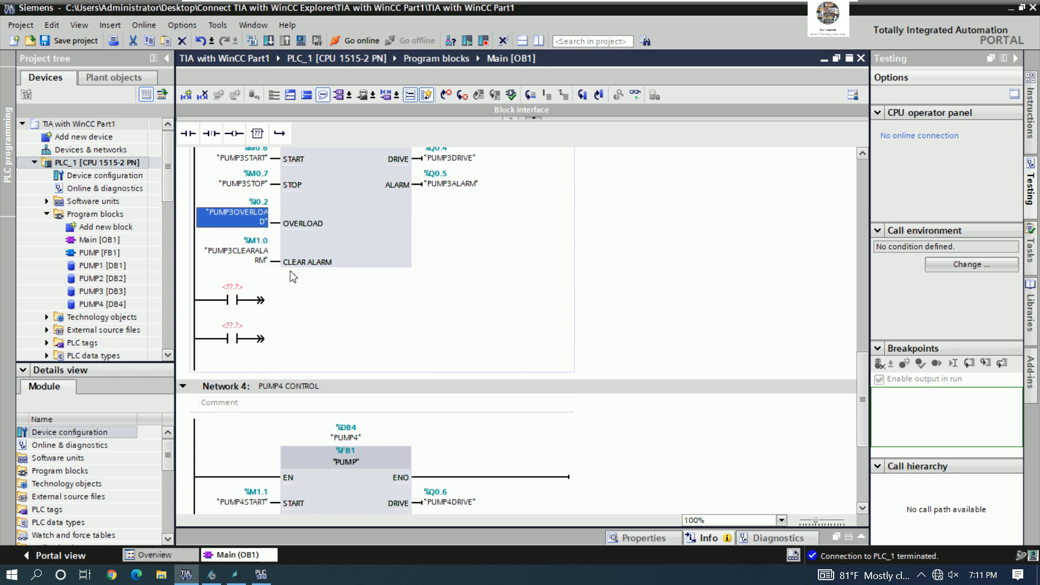
{"action": "right_click", "coordinate": [234, 288]}
{"action": "right_click", "coordinate": [237, 264]}
{"action": "left_click", "coordinate": [277, 382]}
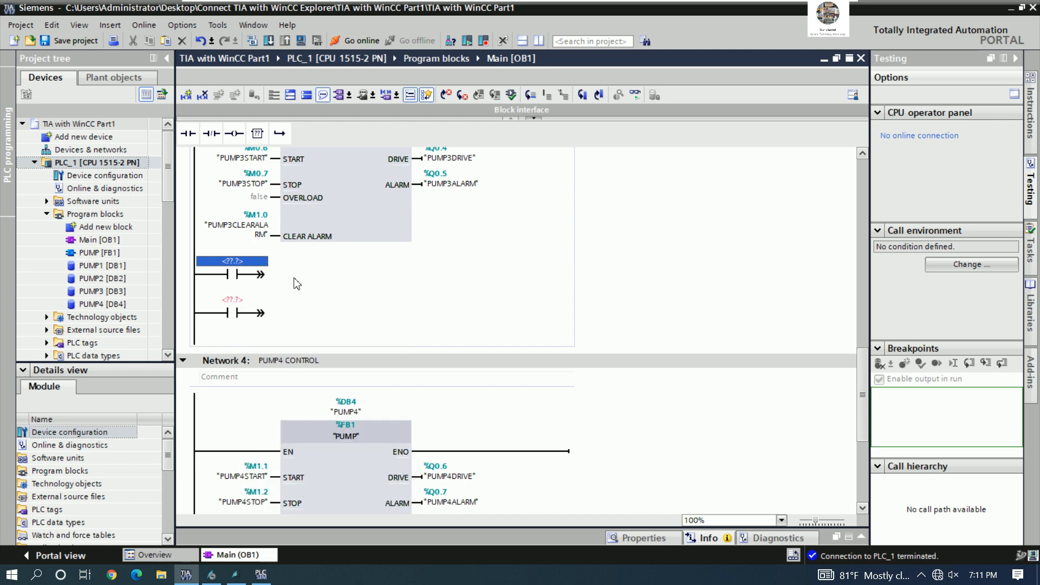
Step: Wire the PUMP3OVERLOAD contact to the block's OVERLOAD input and join the unassigned contact in parallel with it
{"action": "left_click_drag", "start_coordinate": [260, 300], "coordinate": [278, 200]}
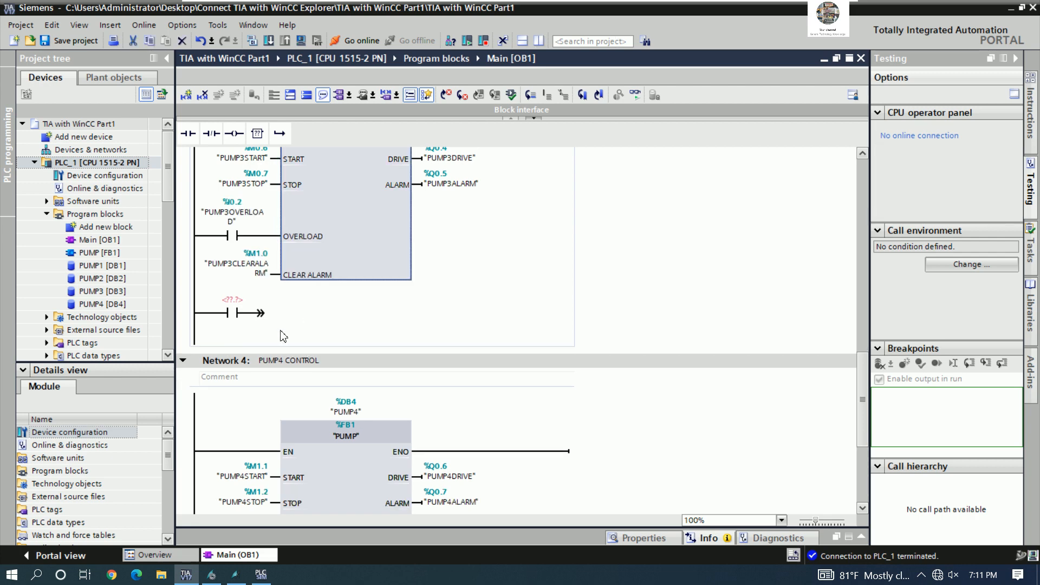
{"action": "left_click", "coordinate": [261, 312]}
{"action": "left_click_drag", "start_coordinate": [270, 252], "coordinate": [266, 237]}
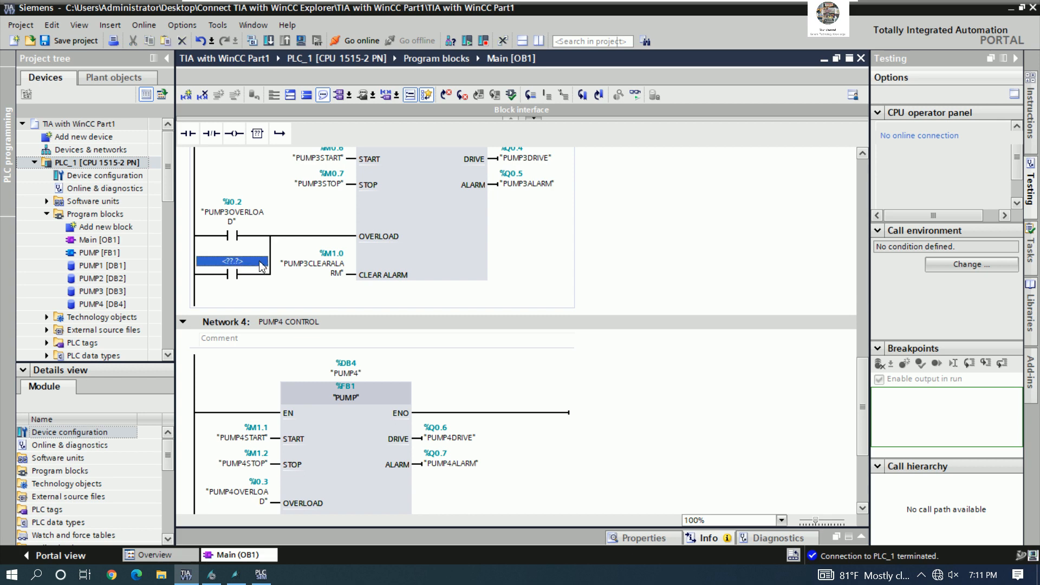
Step: Assign address M30.2 to the contact parallel to PUMP3OVERLOAD in Network 3
{"action": "type", "text": "M30"}
{"action": "key", "text": "Return"}
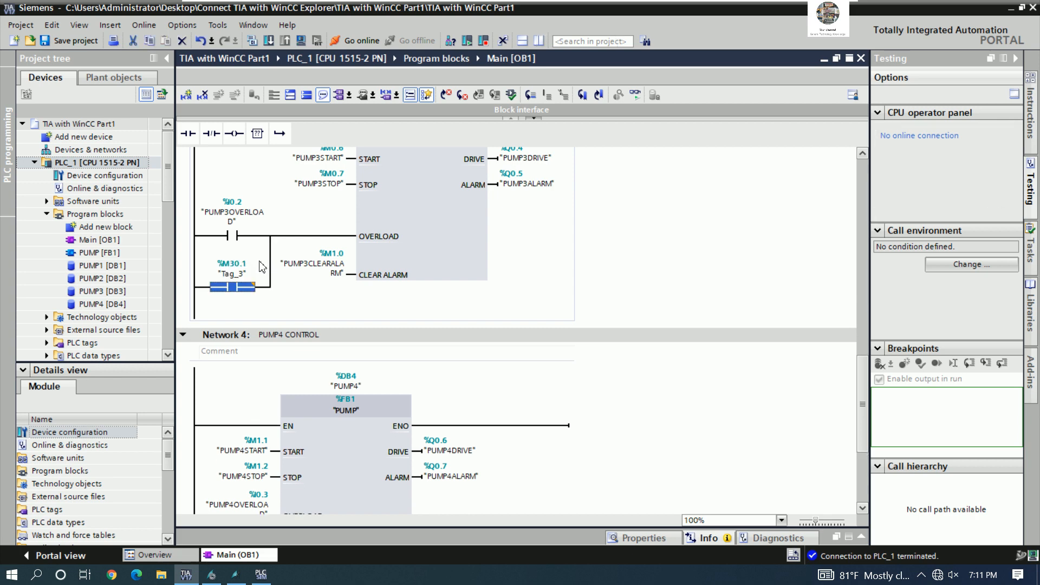
{"action": "scroll", "coordinate": [293, 229], "scroll_direction": "up", "scroll_amount": 5}
{"action": "scroll", "coordinate": [293, 230], "scroll_direction": "up", "scroll_amount": 2}
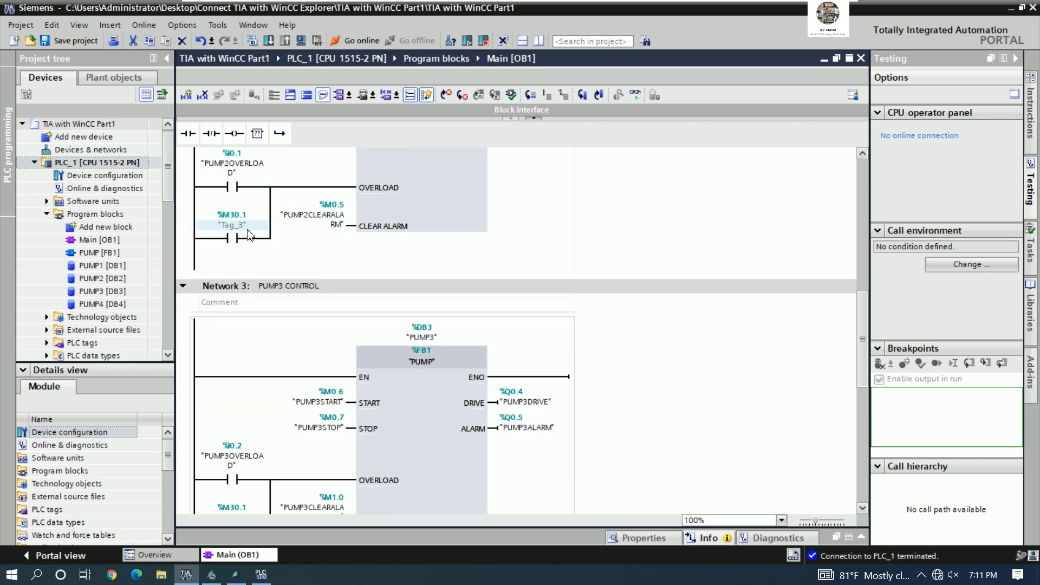
{"action": "scroll", "coordinate": [234, 266], "scroll_direction": "down", "scroll_amount": 6}
{"action": "double_click", "coordinate": [234, 273]}
{"action": "type", "text": "M30"}
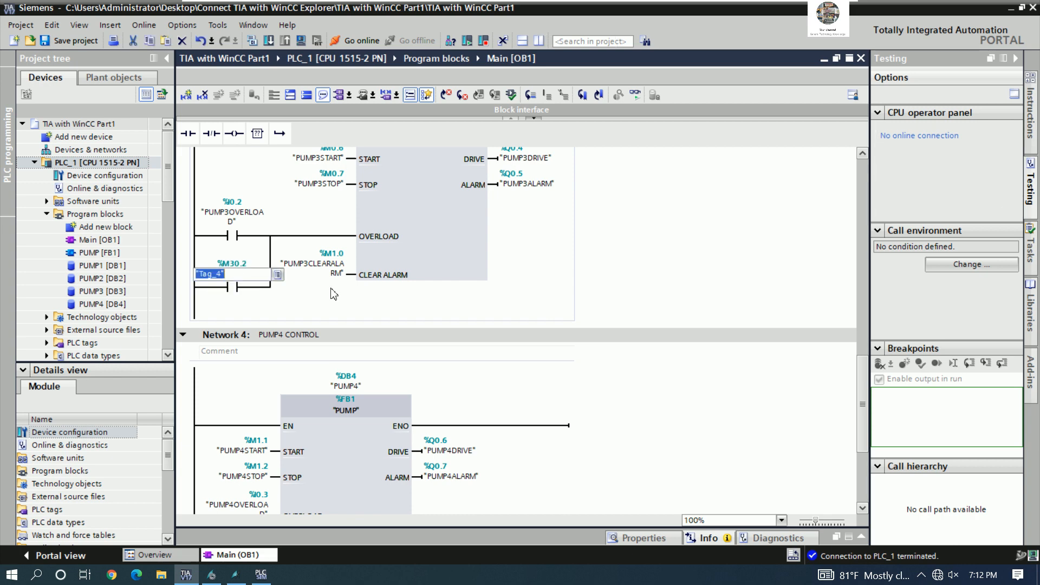
{"action": "left_click", "coordinate": [516, 287]}
Step: Add two open branches, each with a normally open contact, beneath the PUMP4 block in Network 4
{"action": "scroll", "coordinate": [515, 288], "scroll_direction": "down", "scroll_amount": 5}
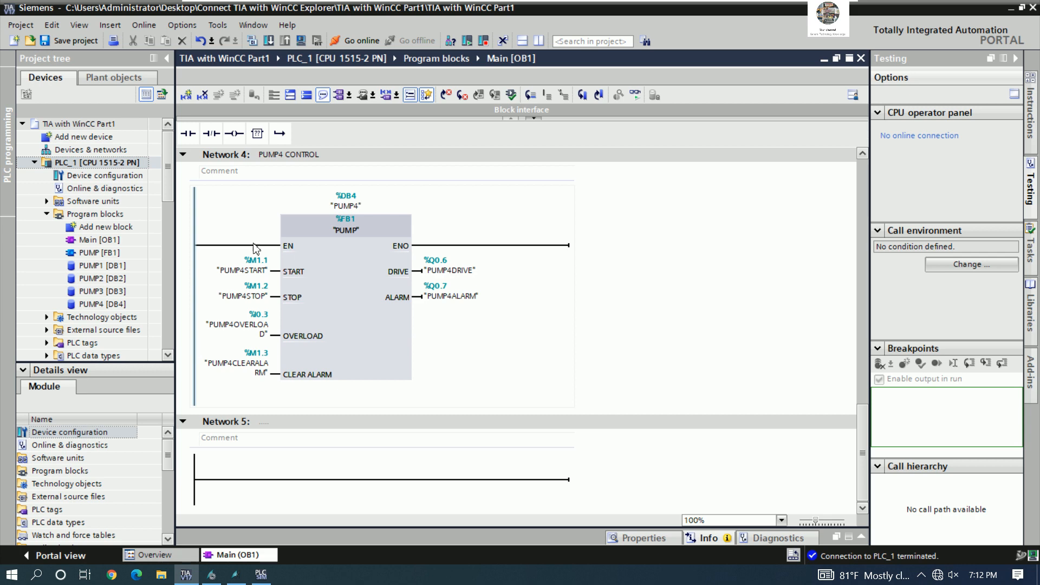
{"action": "left_click", "coordinate": [190, 136]}
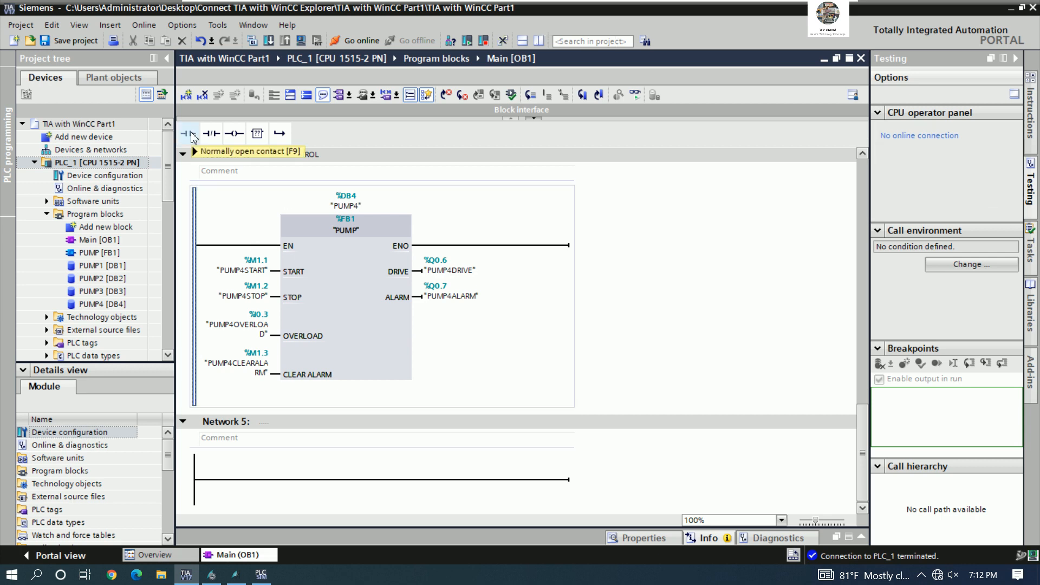
{"action": "left_click", "coordinate": [281, 139]}
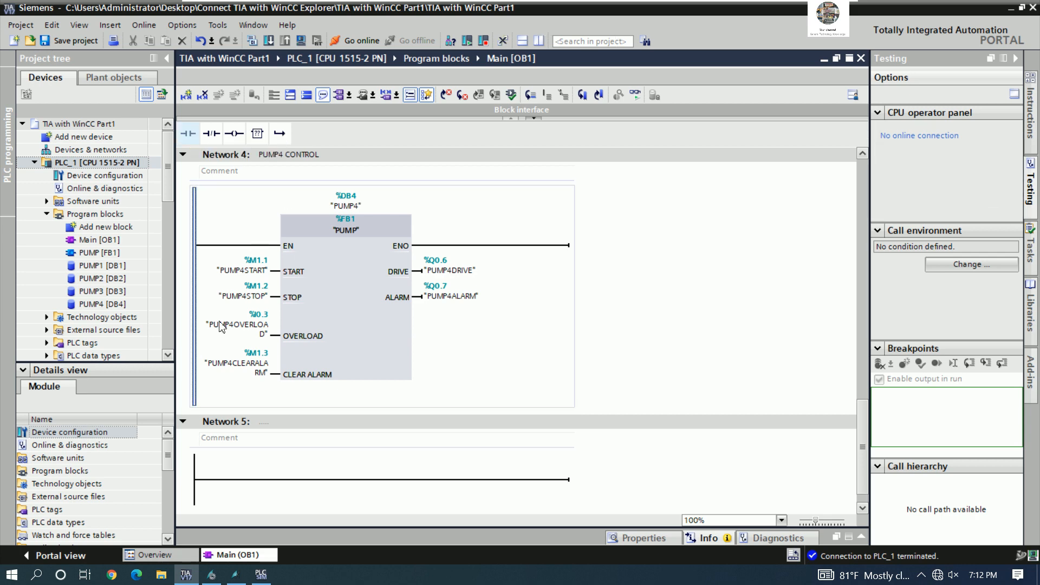
{"action": "scroll", "coordinate": [268, 309], "scroll_direction": "down", "scroll_amount": 1}
{"action": "left_click", "coordinate": [190, 136]}
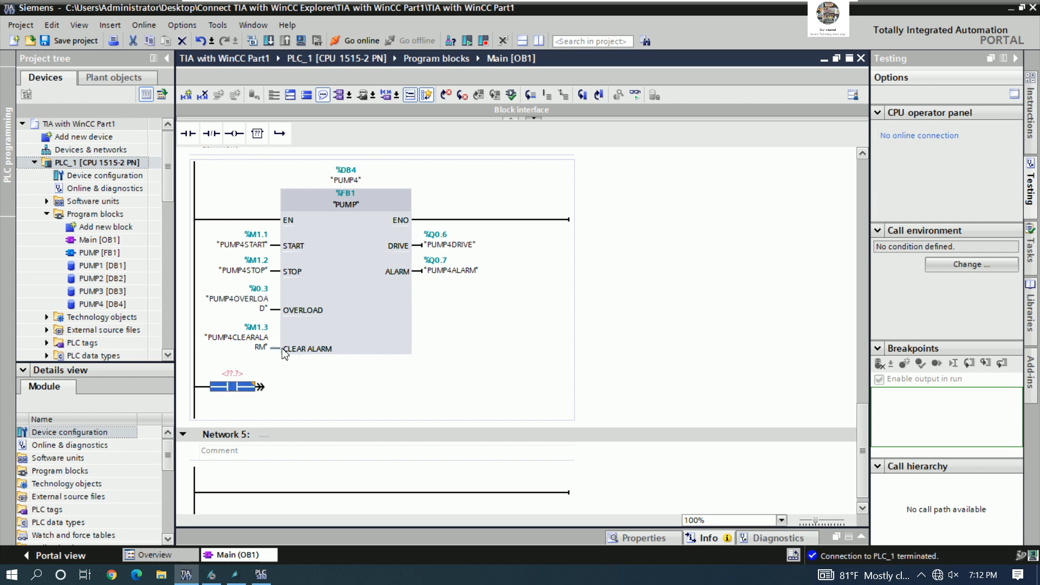
{"action": "left_click", "coordinate": [203, 386]}
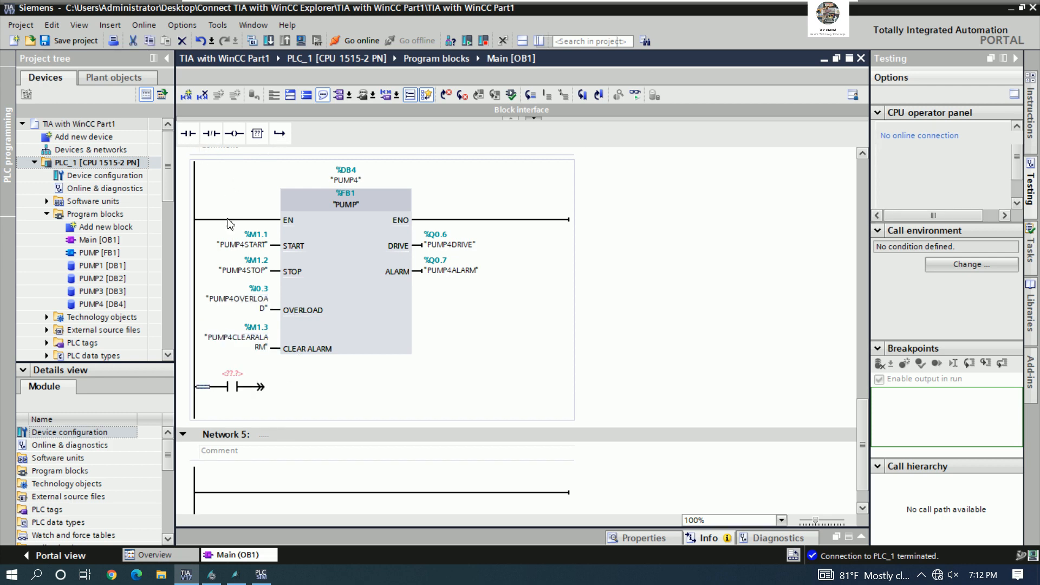
{"action": "left_click", "coordinate": [280, 136]}
{"action": "left_click", "coordinate": [190, 136]}
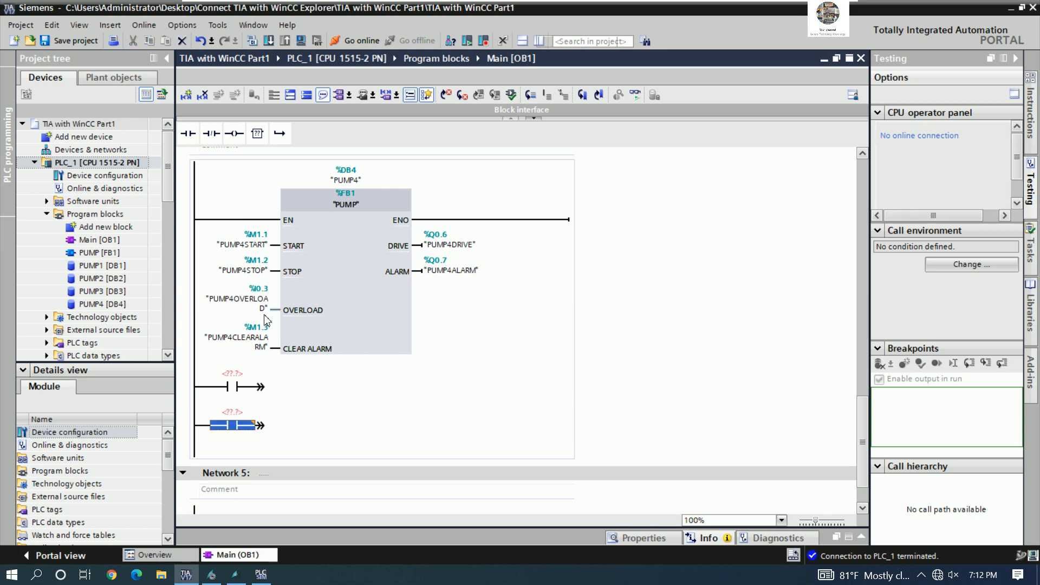
Step: Move the PUMP4OVERLOAD tag from the block's OVERLOAD input to the upper new contact in Network 4
{"action": "right_click", "coordinate": [263, 302]}
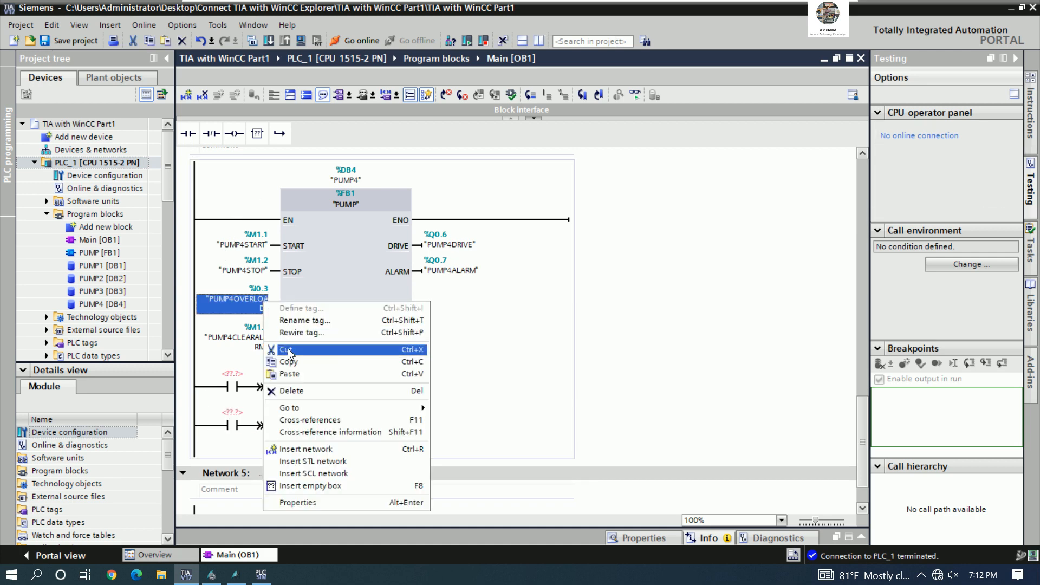
{"action": "left_click", "coordinate": [284, 350]}
{"action": "right_click", "coordinate": [239, 349]}
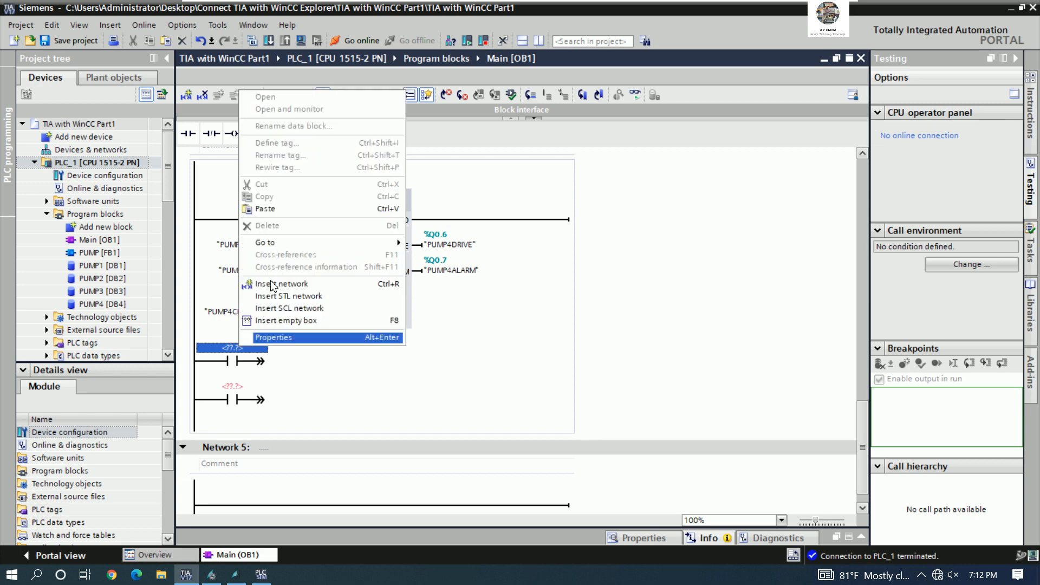
{"action": "left_click", "coordinate": [274, 210]}
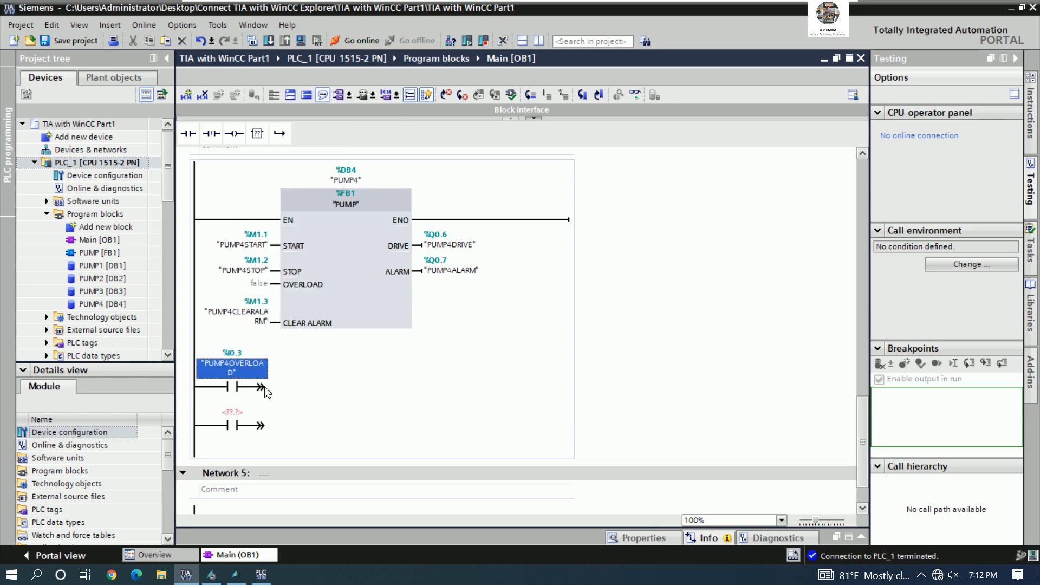
Step: Wire the PUMP4OVERLOAD contact to the block's OVERLOAD input, joining the other contact in parallel with address M30.3
{"action": "left_click_drag", "start_coordinate": [262, 386], "coordinate": [278, 285]}
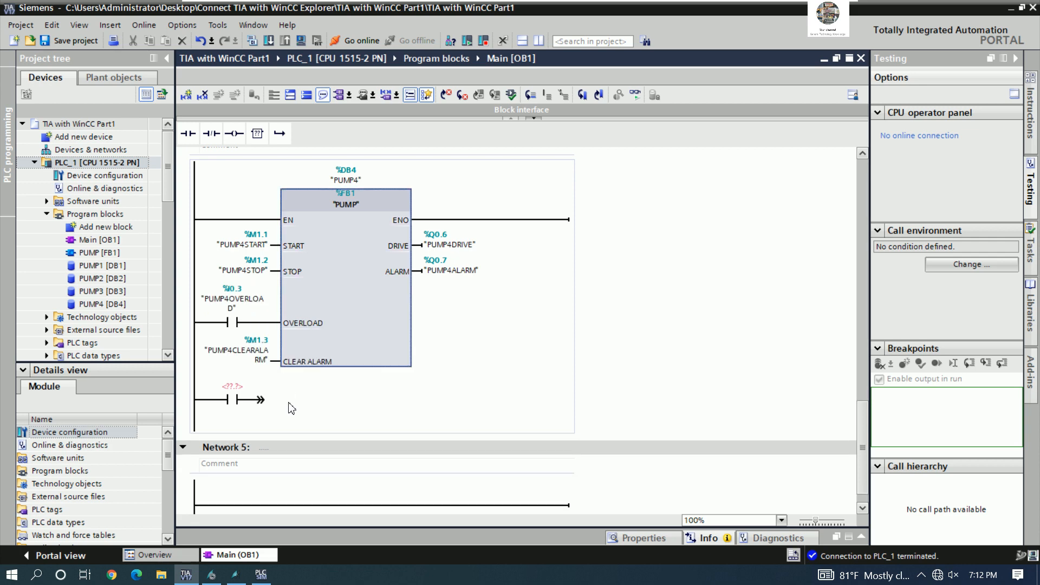
{"action": "mouse_move", "coordinate": [261, 399]}
{"action": "left_mouse_down"}
{"action": "mouse_move", "coordinate": [276, 342]}
{"action": "mouse_move", "coordinate": [265, 325]}
{"action": "left_mouse_up"}
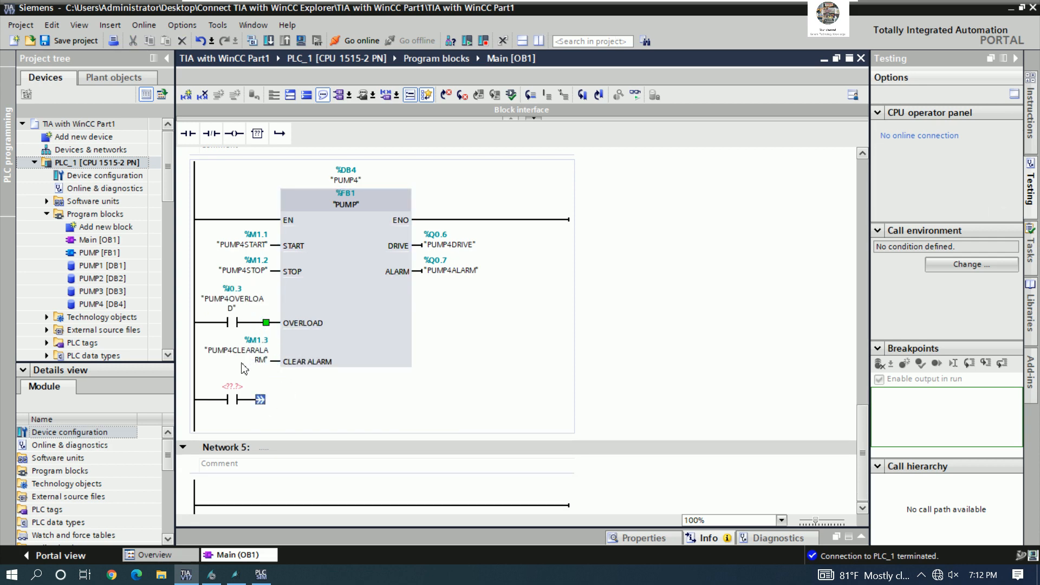
{"action": "left_click", "coordinate": [241, 362]}
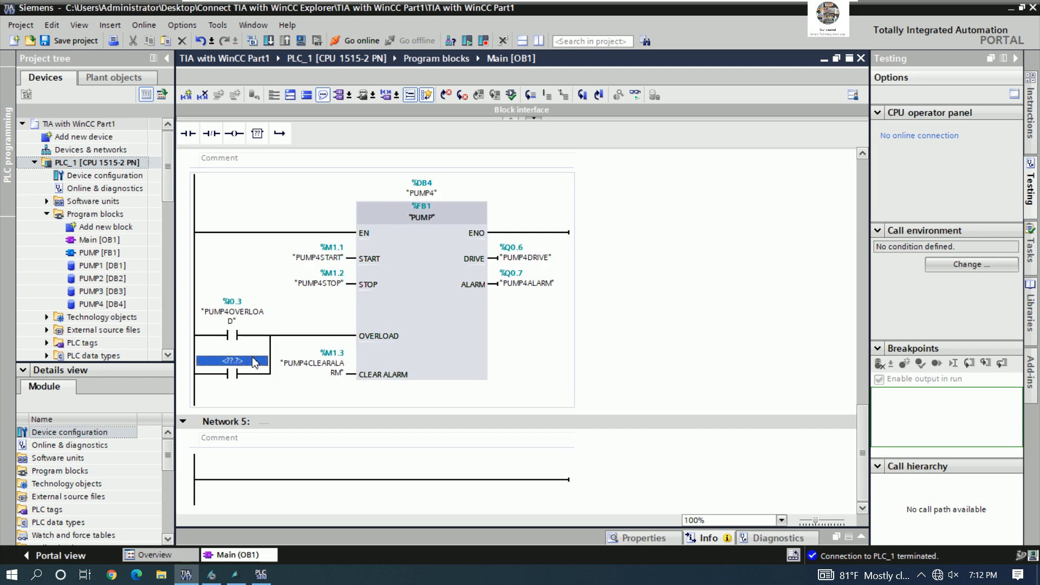
{"action": "left_click", "coordinate": [254, 361]}
{"action": "type", "text": "M30.3"}
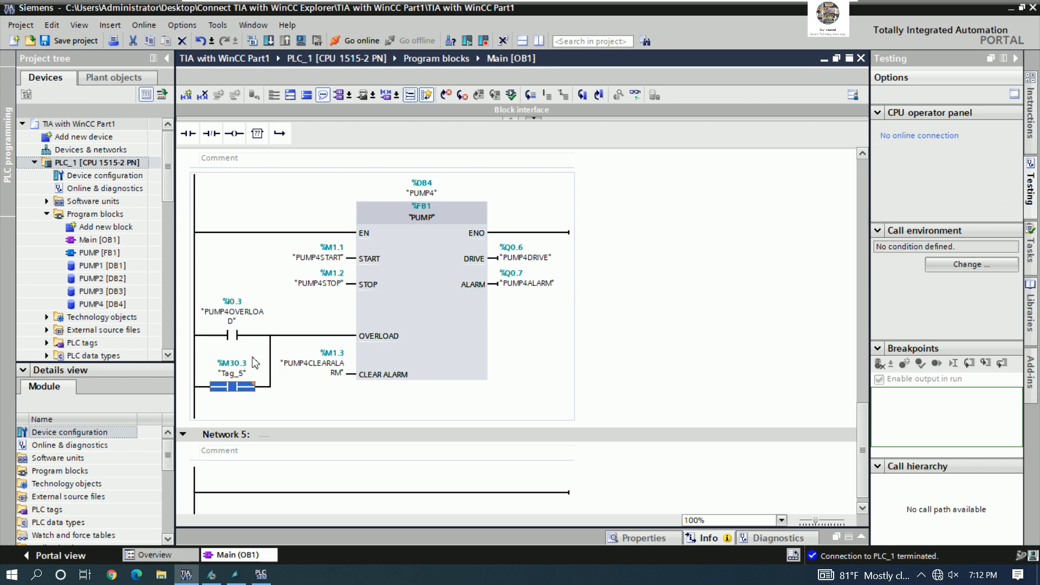
{"action": "key", "text": "Return"}
Step: Save the project and compile the PLC program
{"action": "scroll", "coordinate": [399, 264], "scroll_direction": "up", "scroll_amount": 10}
{"action": "scroll", "coordinate": [399, 264], "scroll_direction": "up", "scroll_amount": 8}
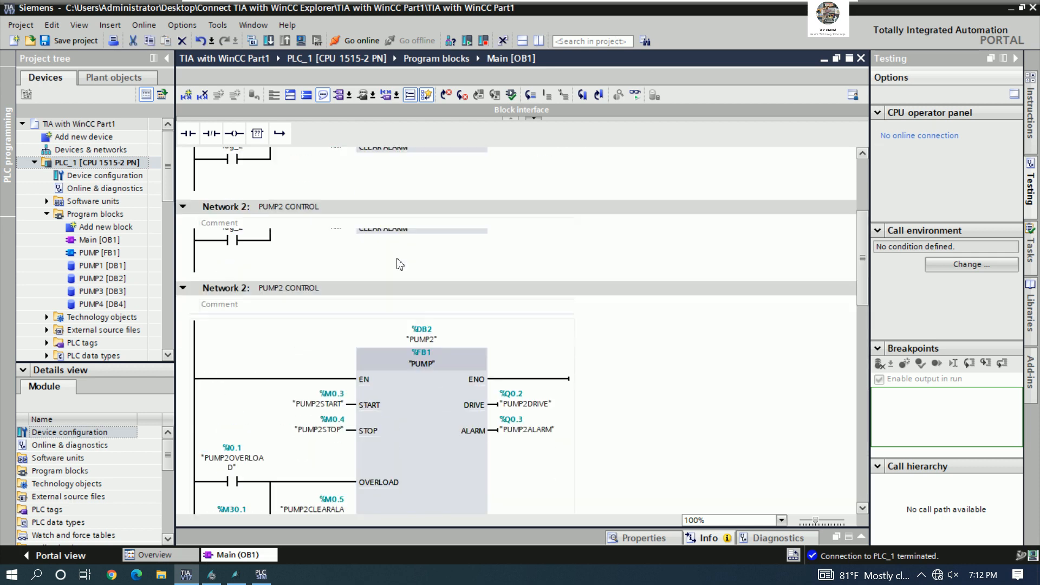
{"action": "left_click", "coordinate": [80, 44]}
{"action": "left_click", "coordinate": [252, 40]}
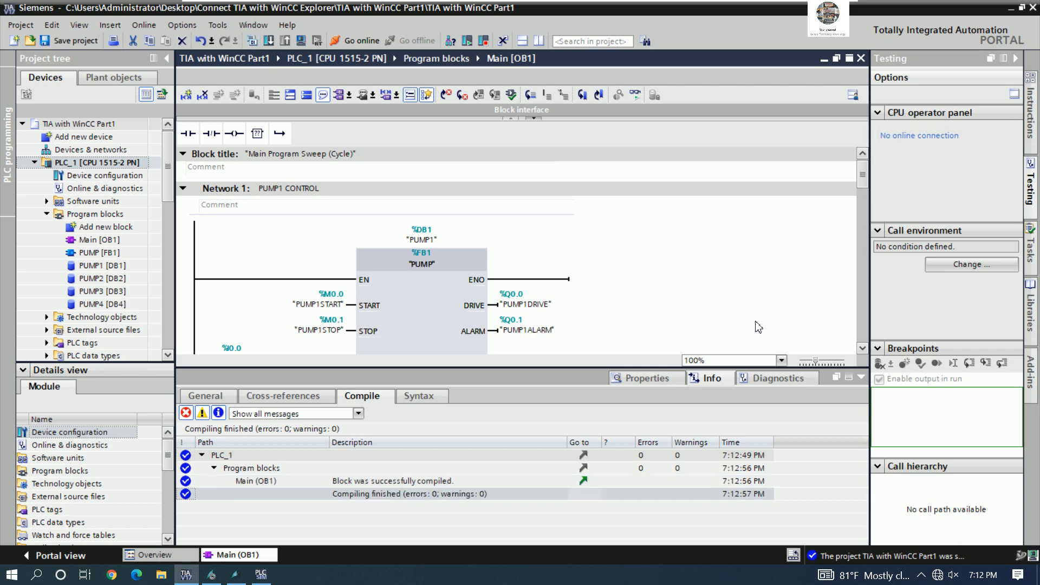
{"action": "left_click", "coordinate": [861, 378]}
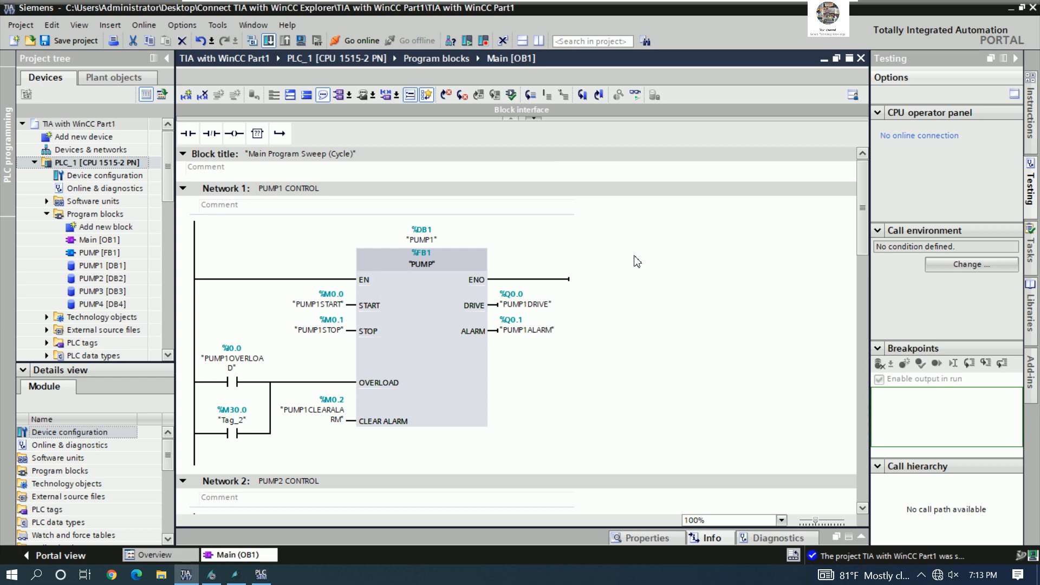
Step: Download the program to PLC_1, go online and turn on monitoring for Main [OB1]
{"action": "key", "text": "ctrl+l"}
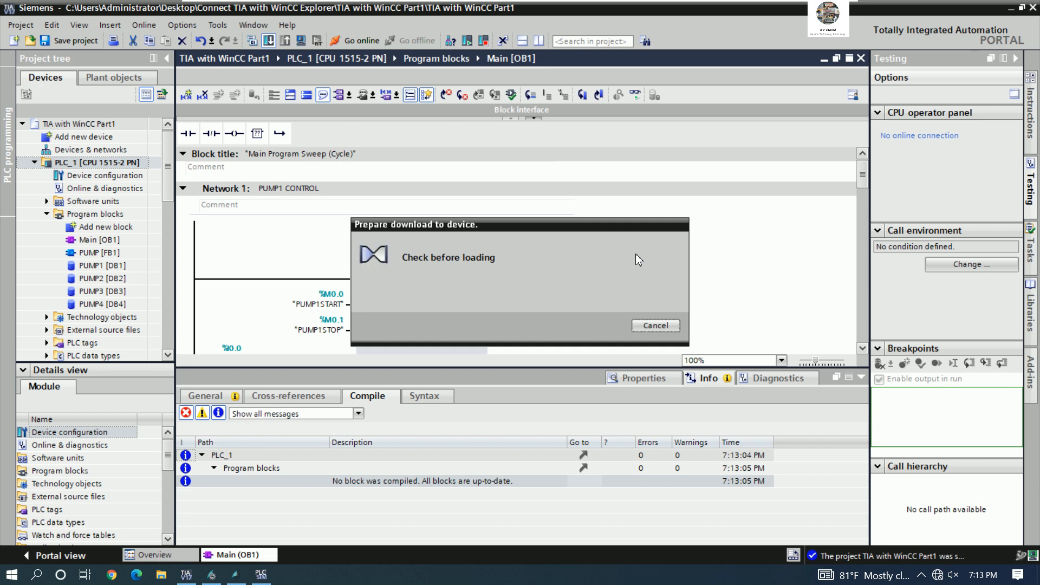
{"action": "left_click", "coordinate": [687, 420]}
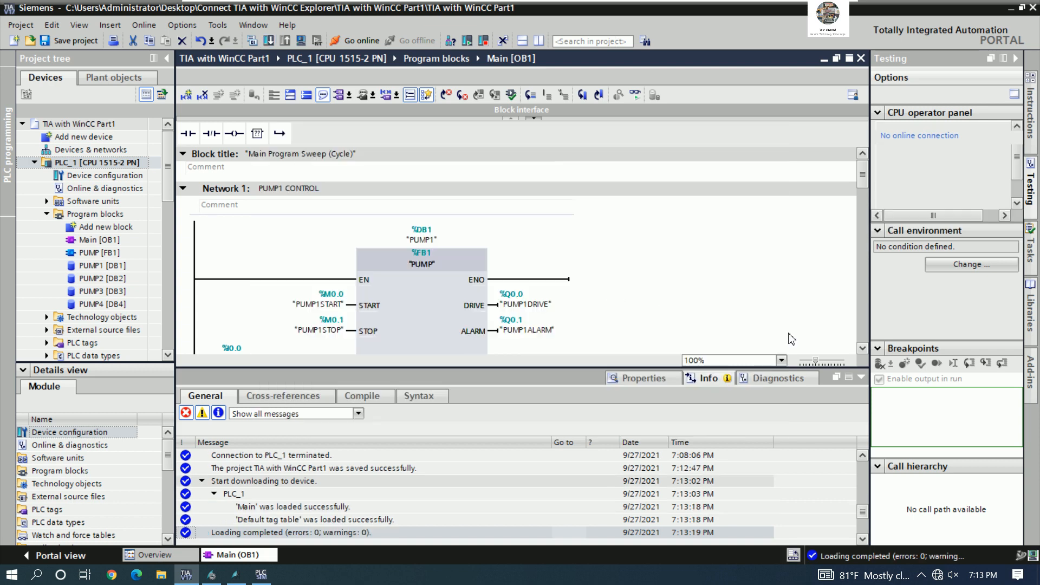
{"action": "left_click", "coordinate": [861, 378]}
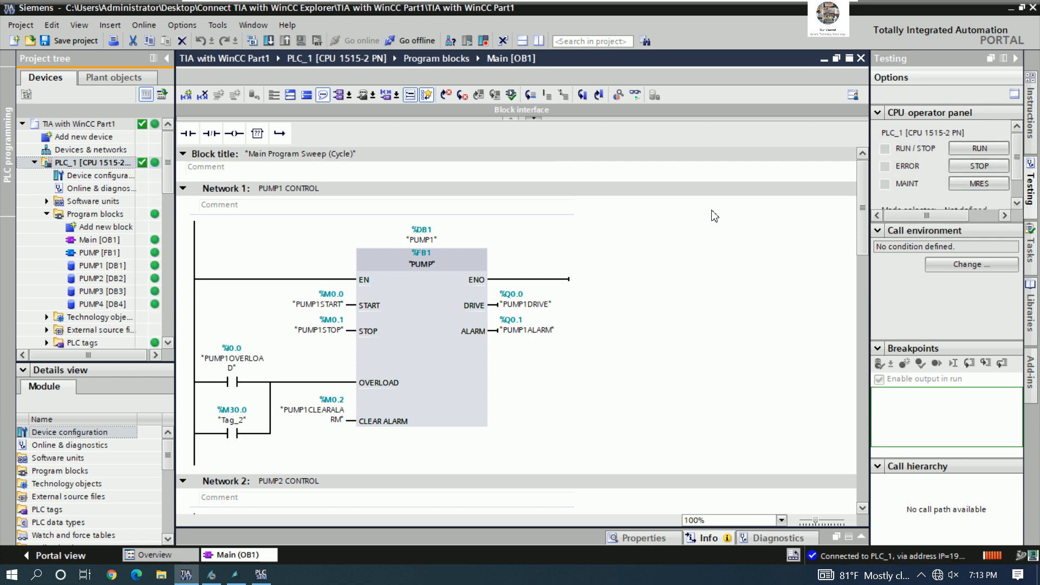
{"action": "left_click", "coordinate": [635, 98]}
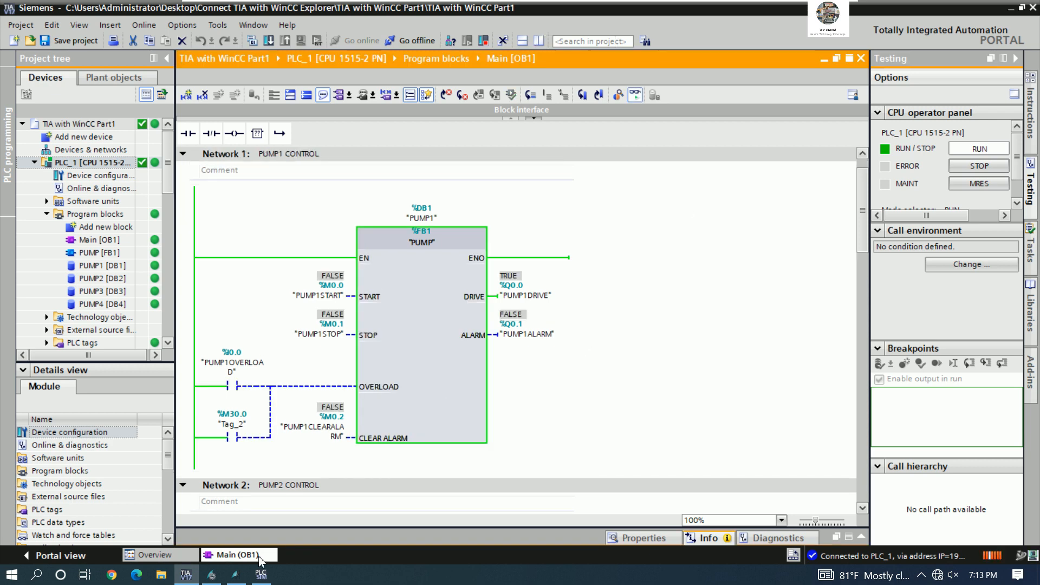
Step: Trigger PUMP1's overload by modifying the M30.0 contact in Network 1 to 1, and reset it to 0
{"action": "right_click", "coordinate": [233, 442]}
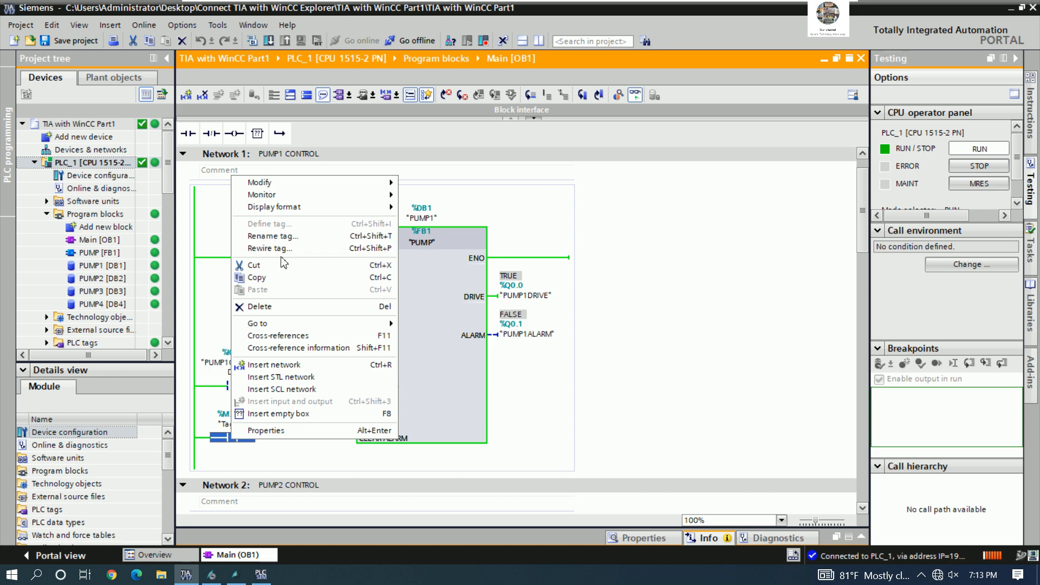
{"action": "mouse_move", "coordinate": [334, 186]}
{"action": "left_click", "coordinate": [436, 194]}
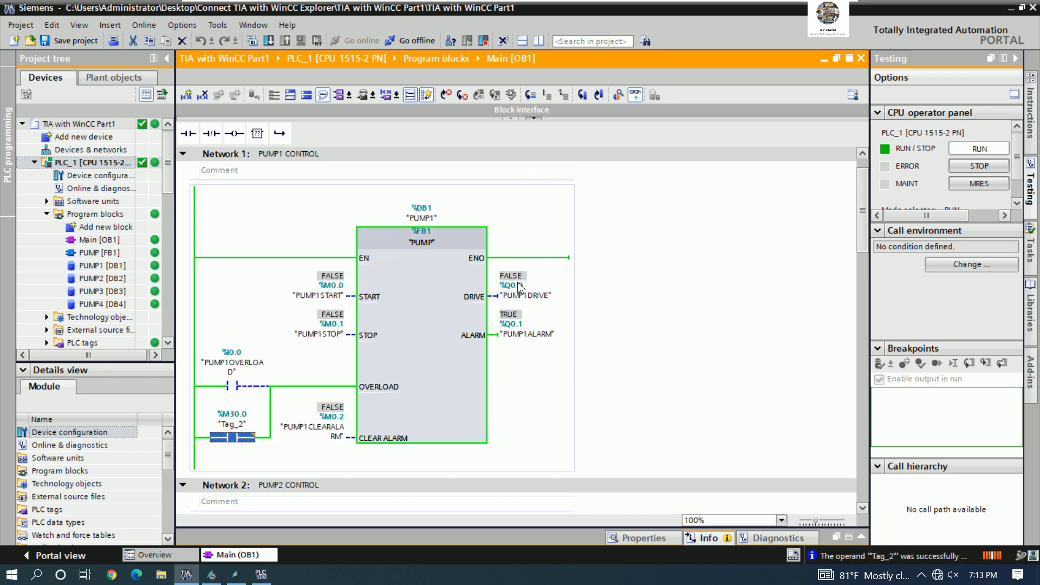
{"action": "right_click", "coordinate": [240, 433]}
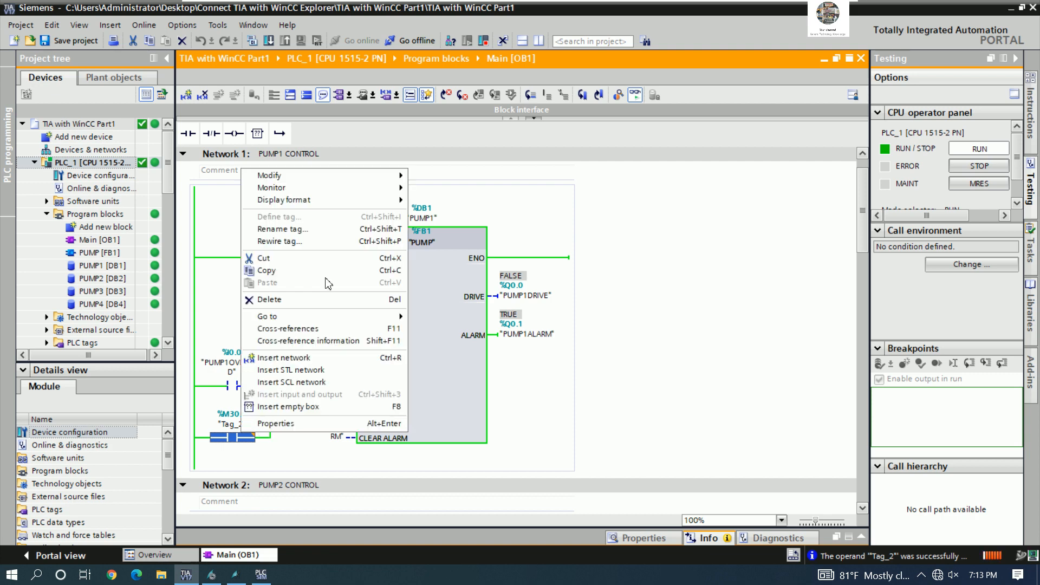
{"action": "mouse_move", "coordinate": [390, 175]}
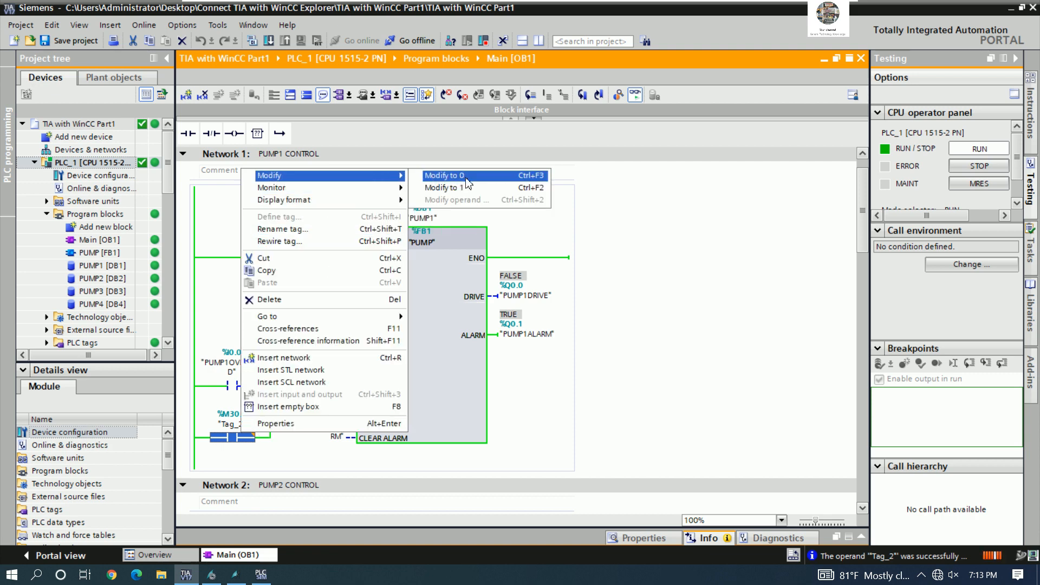
{"action": "left_click", "coordinate": [466, 178]}
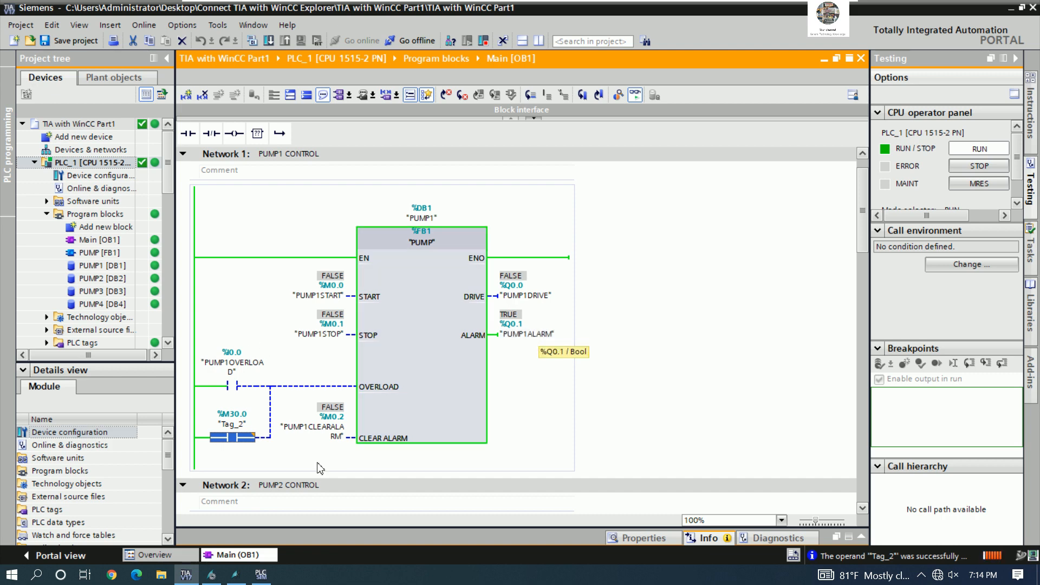
Step: Switch to Graphics Designer and place a copy of PUMP1's red motor rectangle above and beside the START button, at X 190, Y 170
{"action": "left_click", "coordinate": [241, 579]}
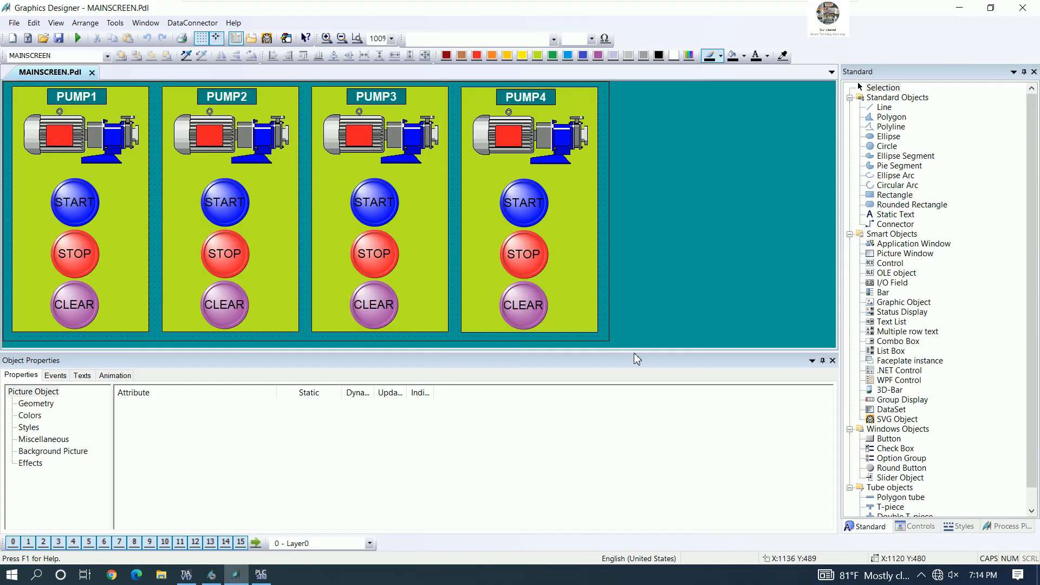
{"action": "left_click_drag", "start_coordinate": [651, 353], "coordinate": [651, 382]}
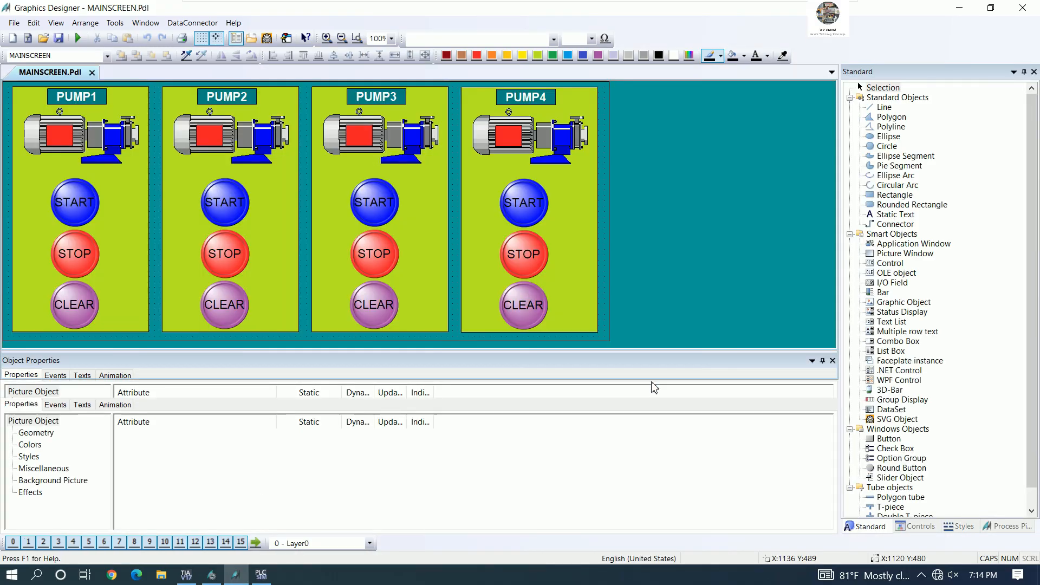
{"action": "left_click", "coordinate": [58, 134]}
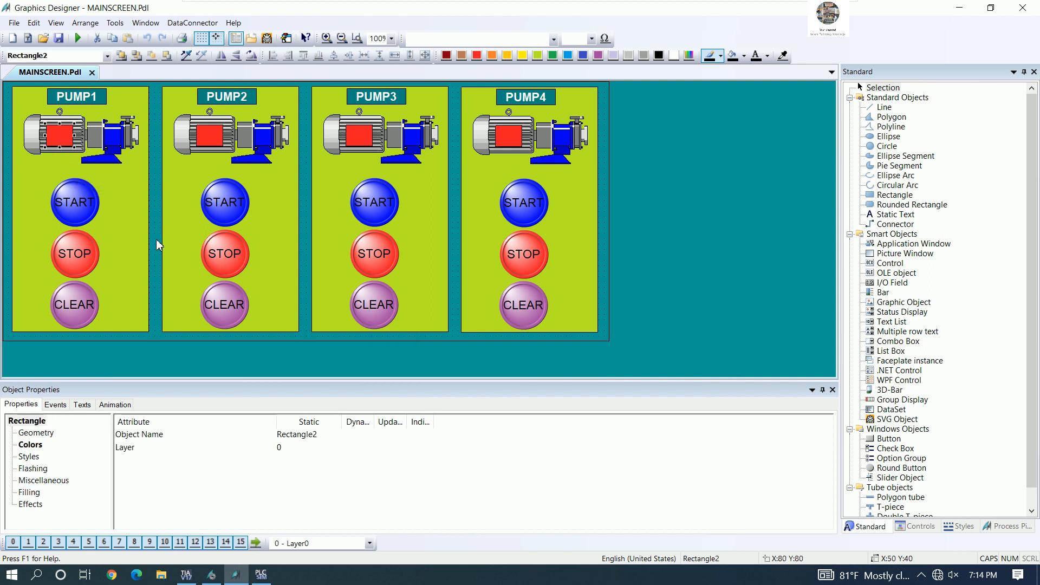
{"action": "right_click", "coordinate": [56, 135]}
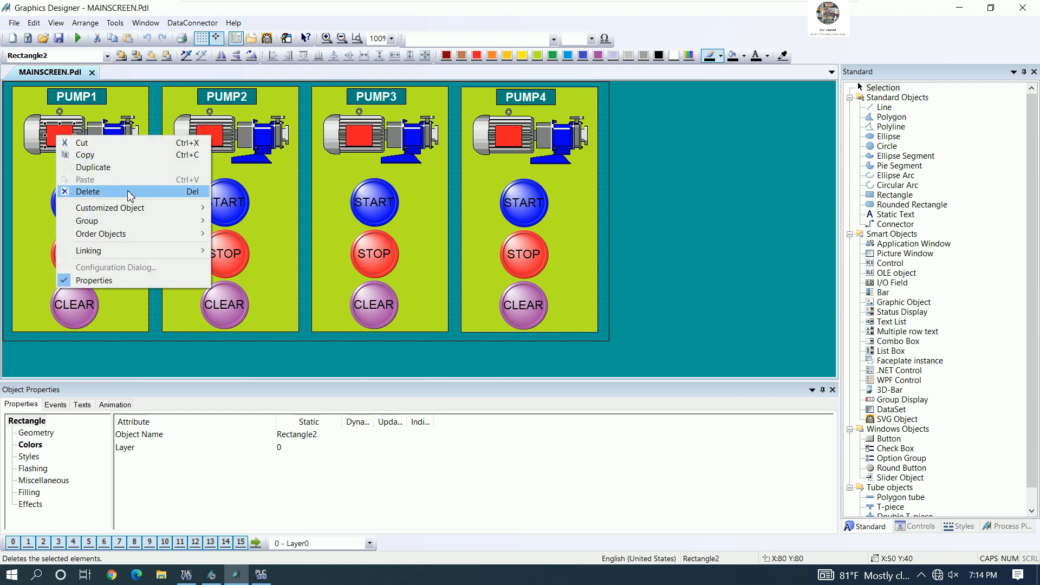
{"action": "left_click", "coordinate": [119, 156]}
{"action": "right_click", "coordinate": [119, 174]}
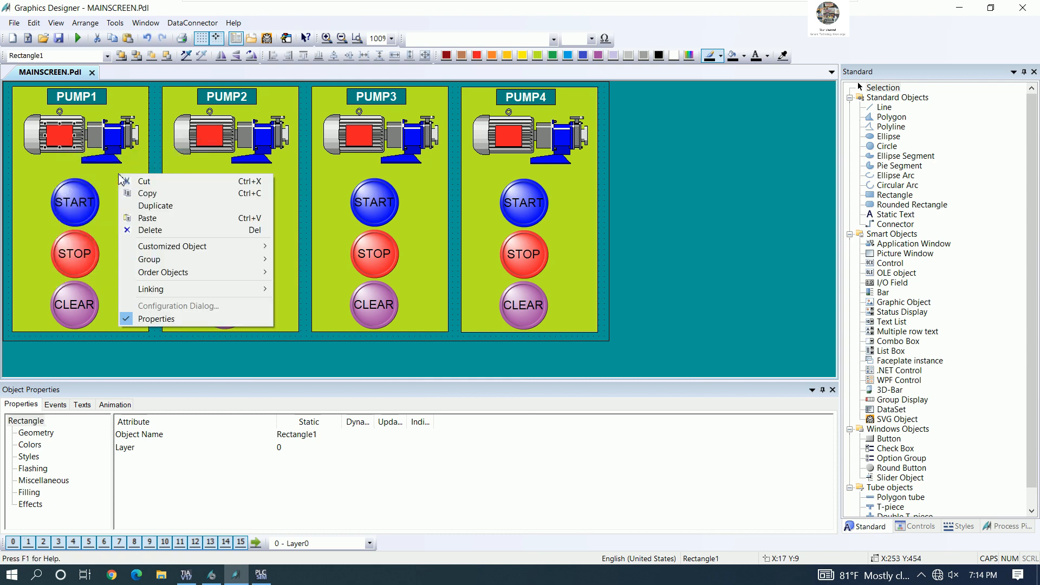
{"action": "left_click", "coordinate": [153, 214]}
{"action": "left_click_drag", "start_coordinate": [74, 146], "coordinate": [124, 180]}
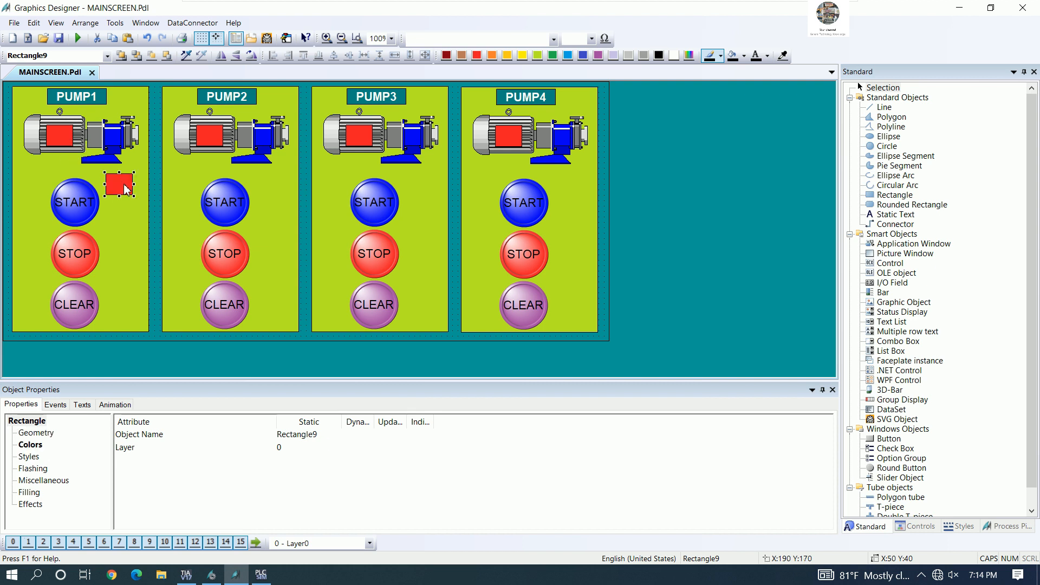
Step: Set the background color of the copied rectangle beside PUMP1's START button to magenta (FA00FF)
{"action": "left_click", "coordinate": [36, 447]}
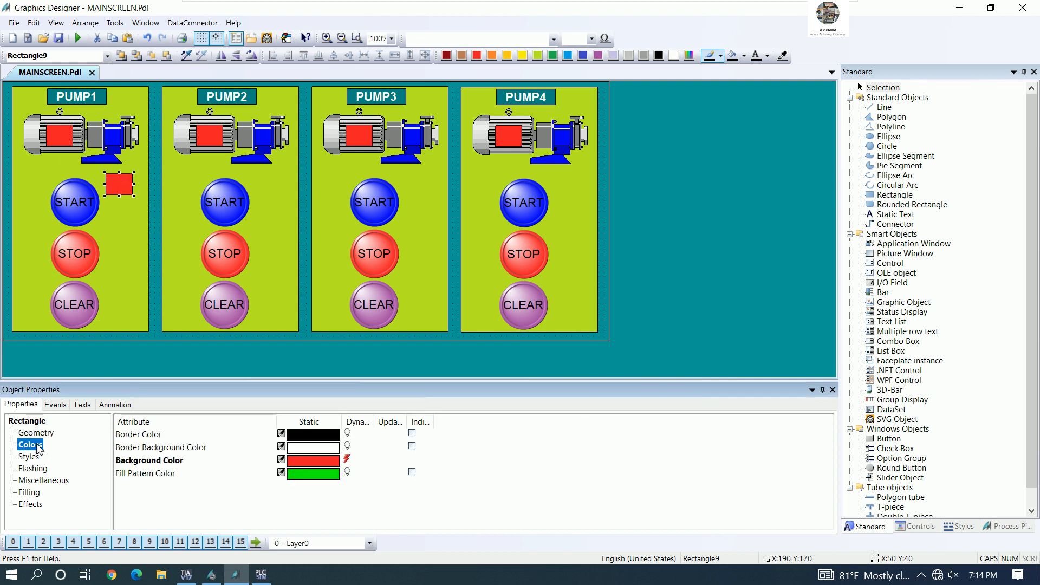
{"action": "left_click", "coordinate": [323, 462]}
{"action": "double_click", "coordinate": [323, 467]}
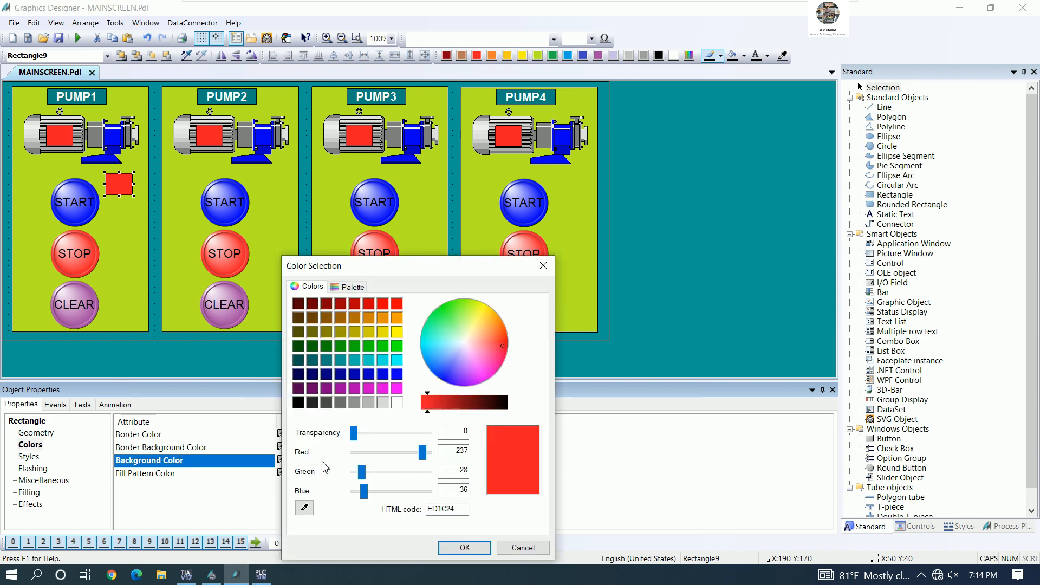
{"action": "left_click", "coordinate": [397, 388]}
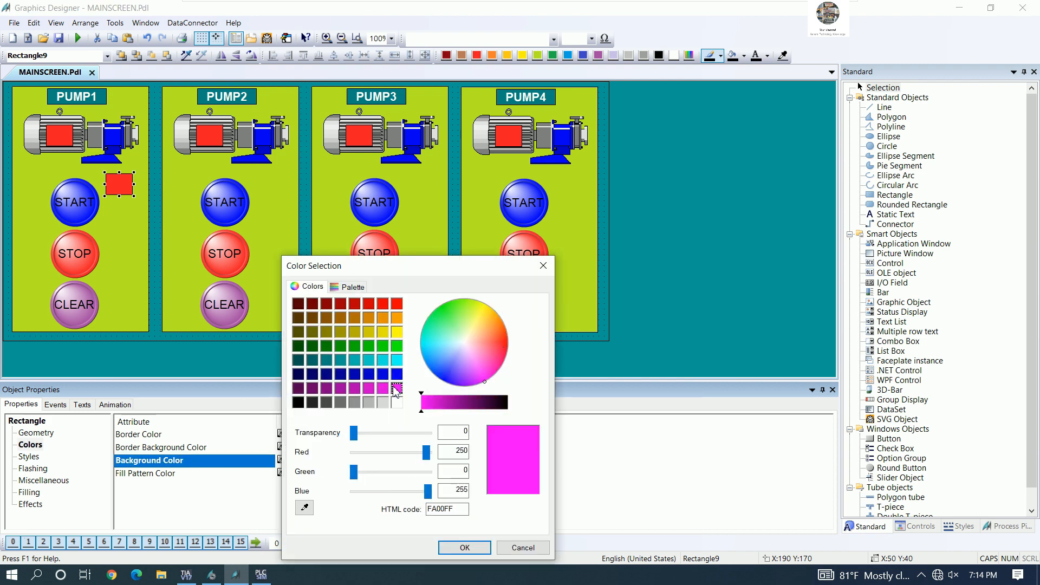
{"action": "left_click", "coordinate": [465, 547]}
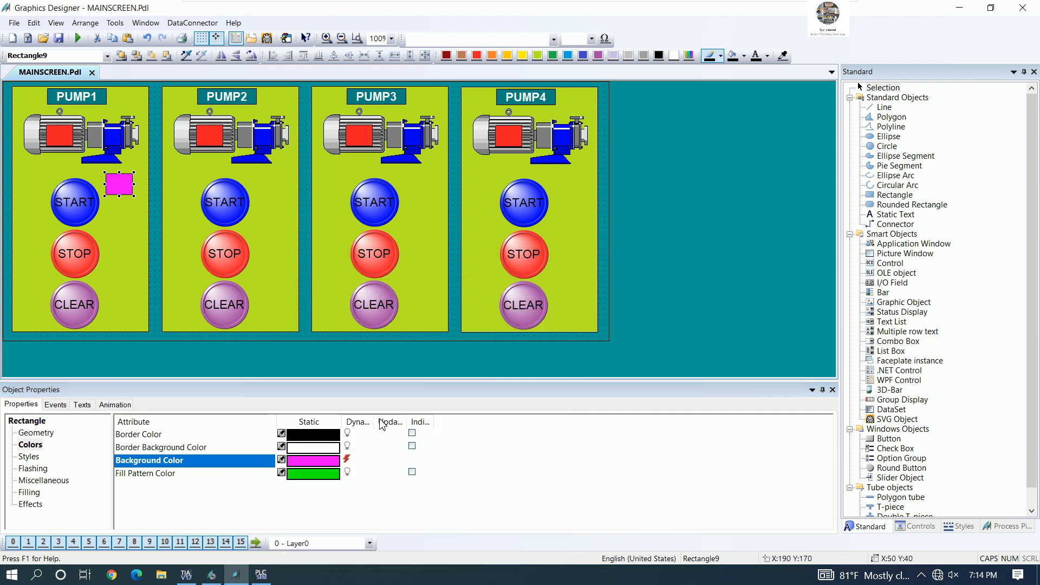
Step: Delete the dynamic link from the magenta rectangle's Background Color attribute
{"action": "right_click", "coordinate": [347, 459]}
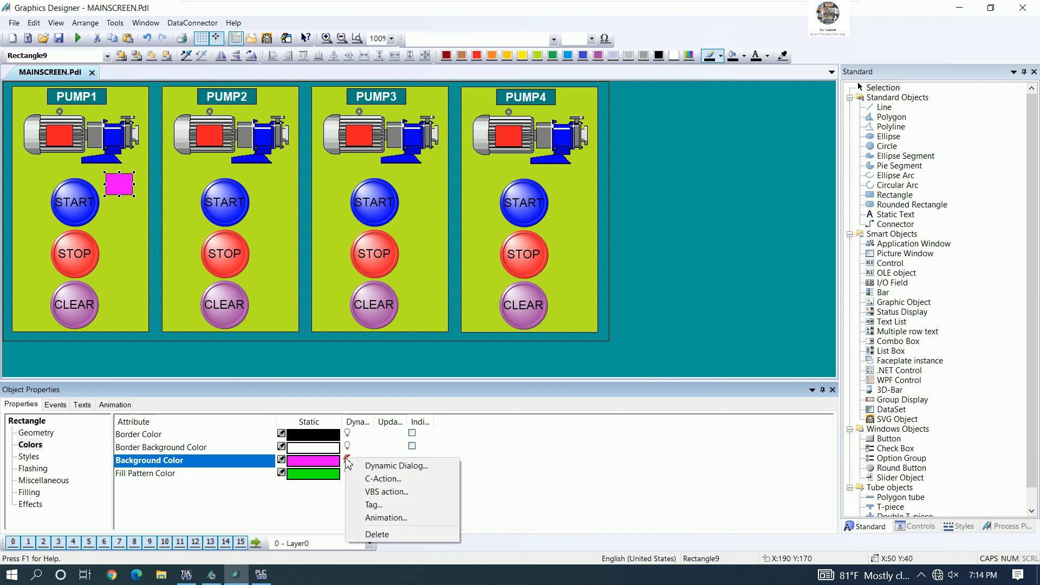
{"action": "left_click", "coordinate": [389, 536]}
{"action": "left_click", "coordinate": [507, 312]}
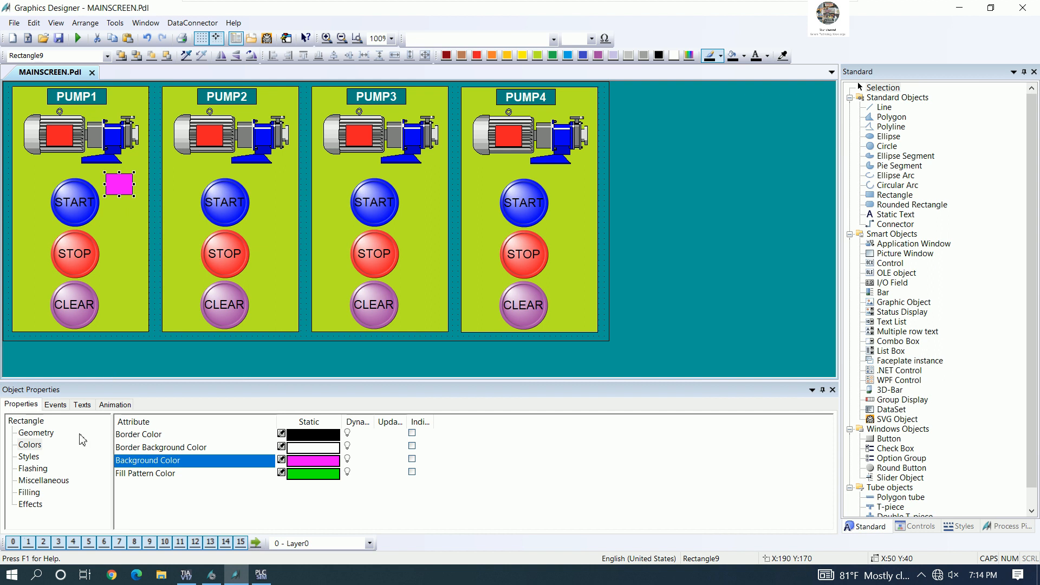
Step: Find the magenta rectangle's flashing attributes and set Flashing Background Active to Yes
{"action": "left_click", "coordinate": [40, 482]}
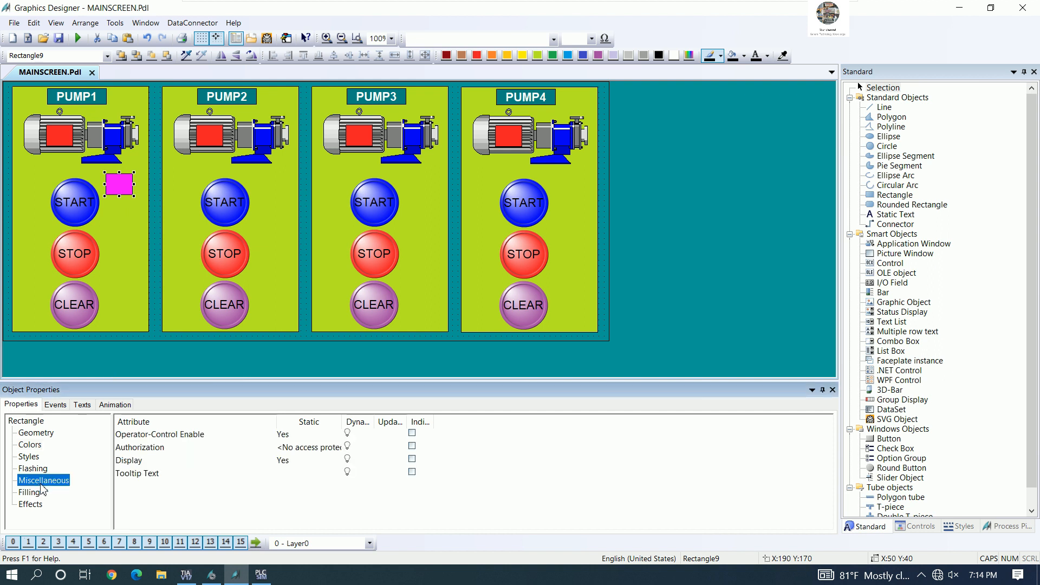
{"action": "left_click", "coordinate": [39, 444]}
{"action": "left_click", "coordinate": [44, 434]}
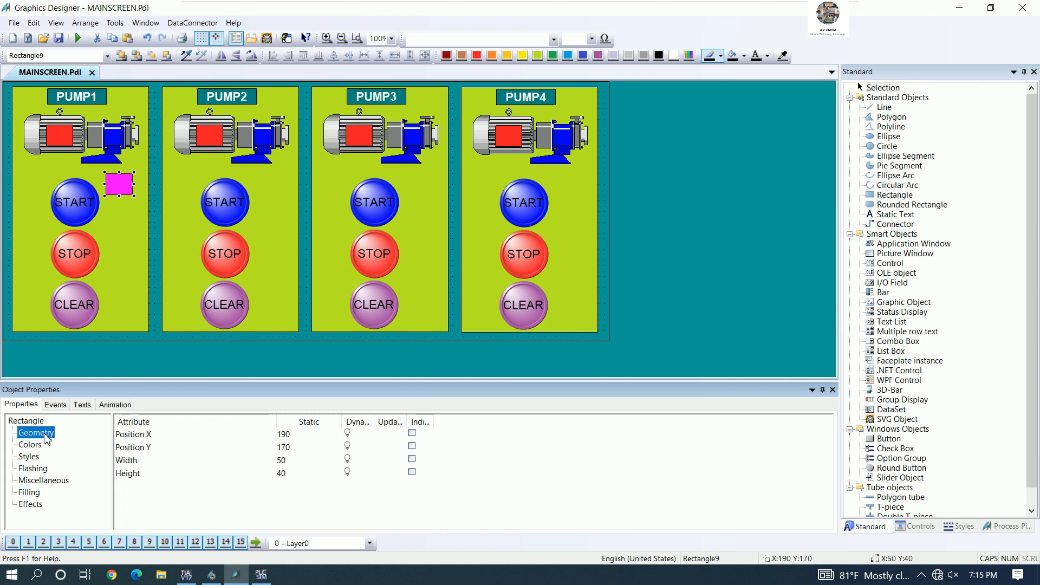
{"action": "left_click", "coordinate": [125, 217]}
{"action": "left_click", "coordinate": [126, 191]}
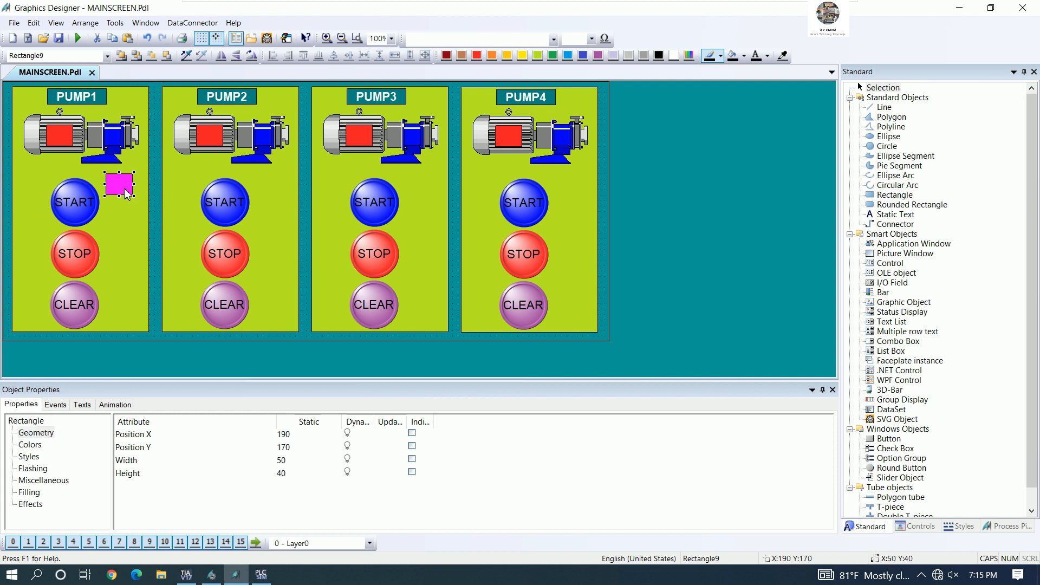
{"action": "left_click", "coordinate": [34, 506]}
{"action": "left_click", "coordinate": [33, 493]}
{"action": "left_click", "coordinate": [41, 481]}
{"action": "left_click", "coordinate": [33, 469]}
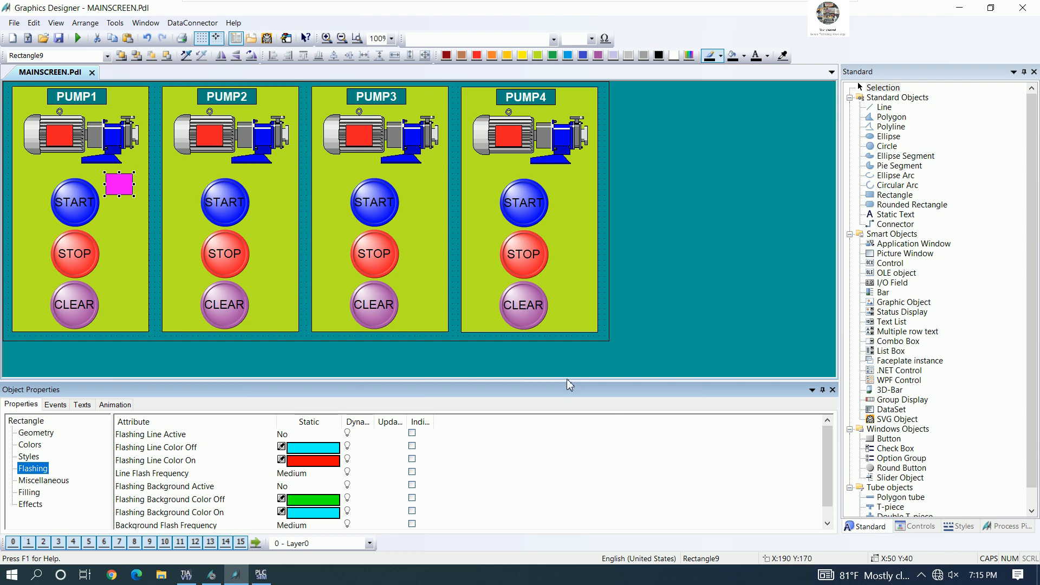
{"action": "left_click_drag", "start_coordinate": [553, 381], "coordinate": [557, 356]}
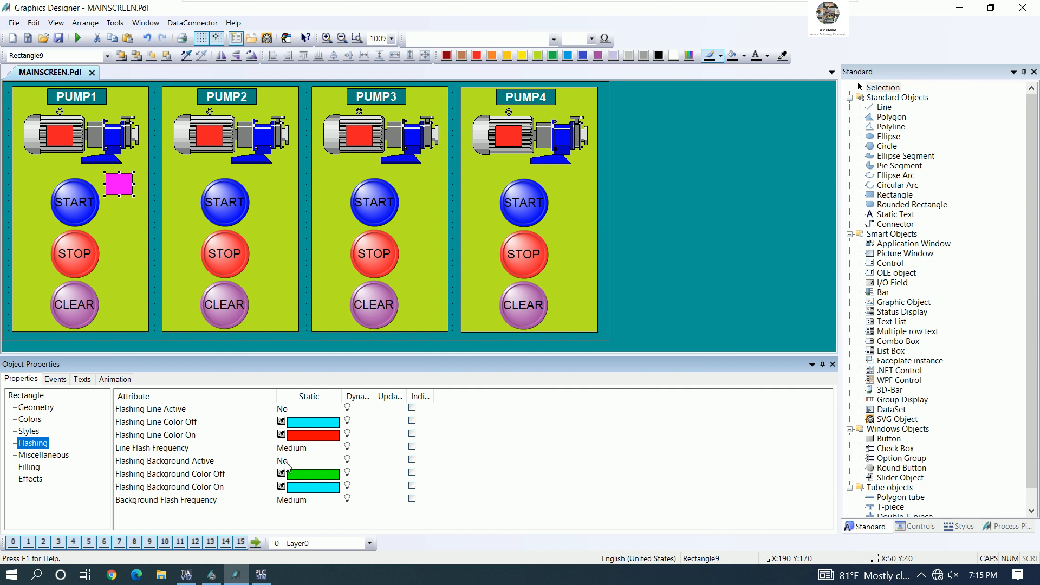
{"action": "left_click", "coordinate": [217, 467]}
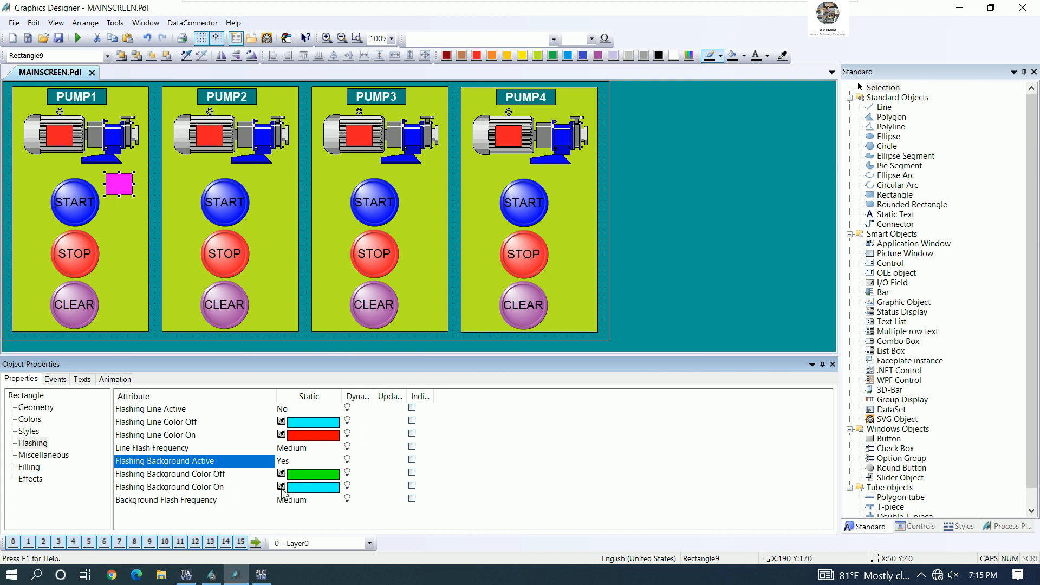
Step: Set the rectangle's Flashing Background Color Off to magenta (FA00FF)
{"action": "left_click", "coordinate": [219, 477]}
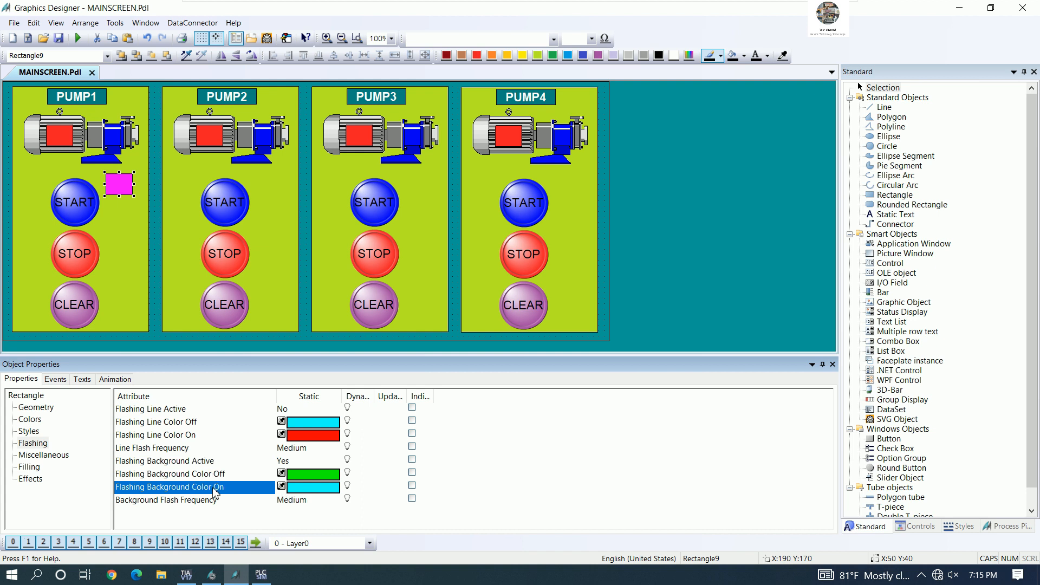
{"action": "left_click", "coordinate": [214, 489]}
{"action": "left_click", "coordinate": [219, 476]}
{"action": "left_click", "coordinate": [215, 488]}
{"action": "left_click", "coordinate": [220, 477]}
{"action": "left_click", "coordinate": [219, 488]}
{"action": "left_click", "coordinate": [221, 478]}
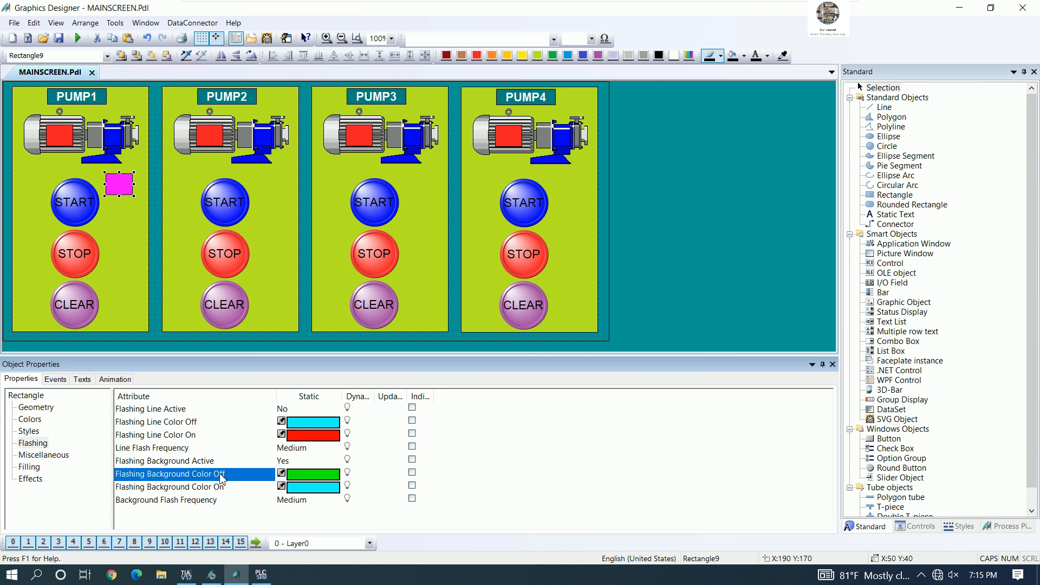
{"action": "double_click", "coordinate": [326, 481]}
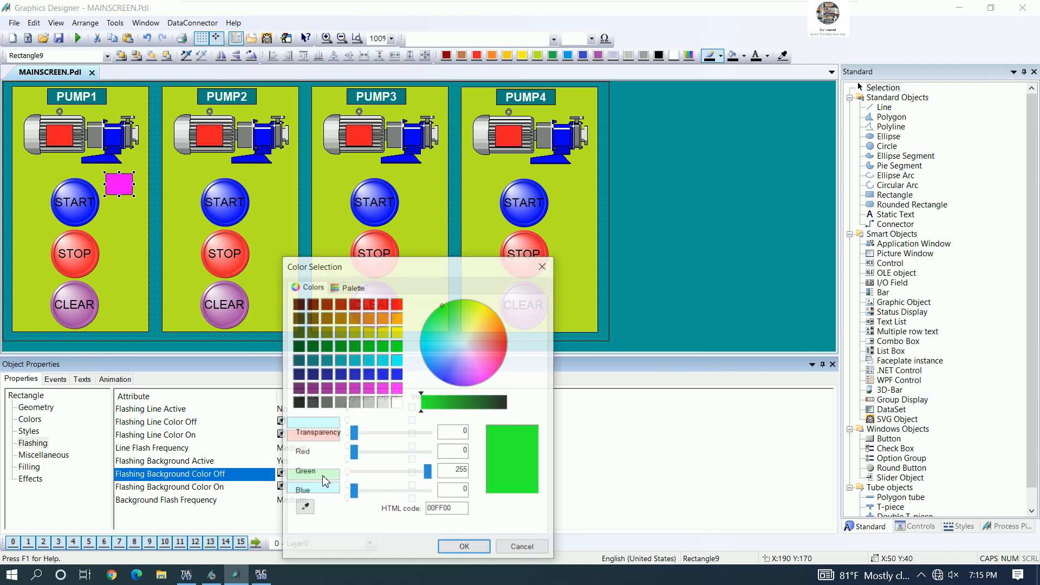
{"action": "left_click", "coordinate": [399, 389]}
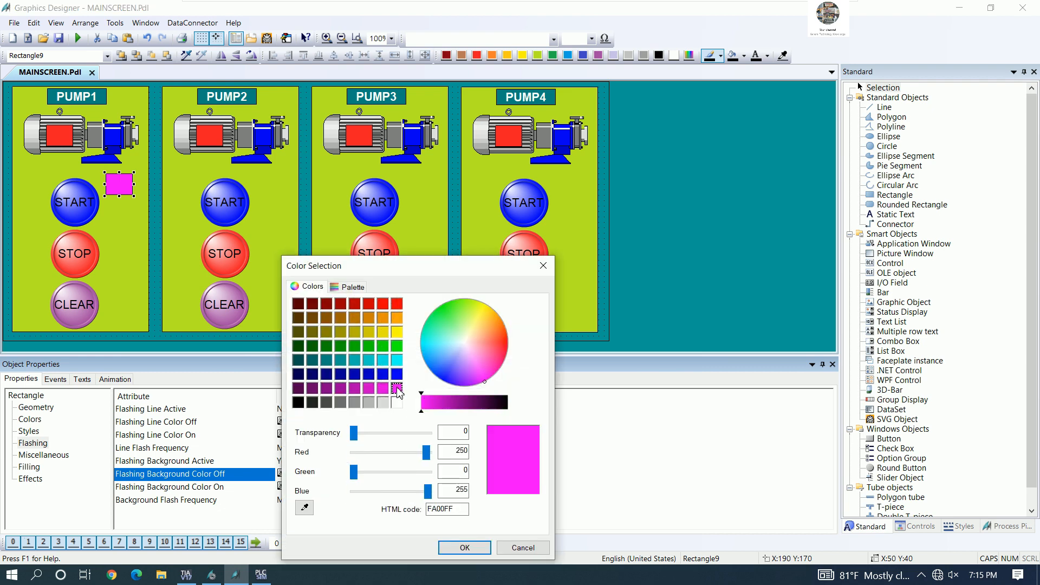
{"action": "left_click", "coordinate": [465, 548]}
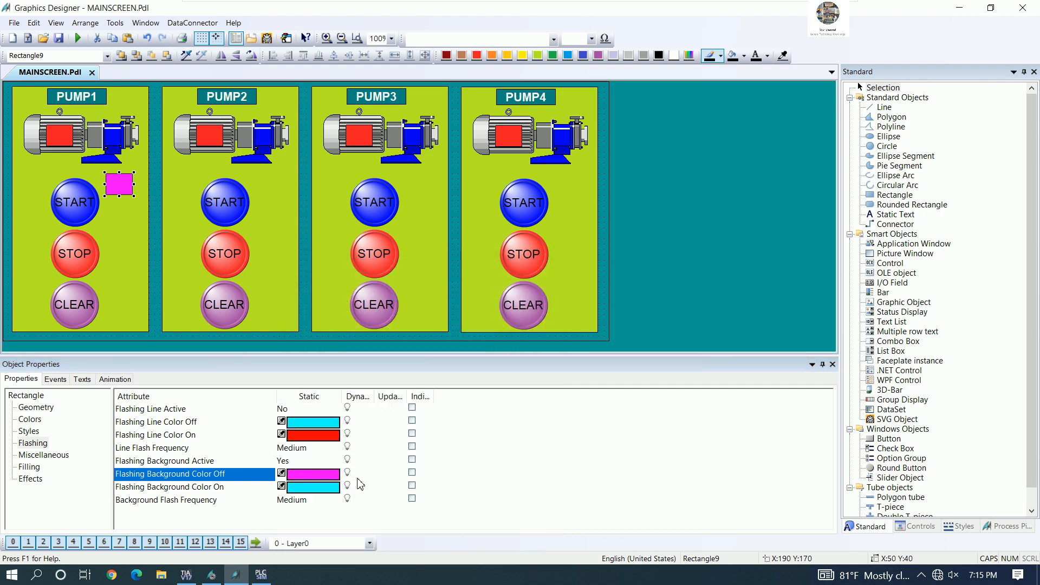
Step: Set the rectangle's Flashing Background Color Off to yellow and Flashing Background Color On to magenta (FA00FF)
{"action": "double_click", "coordinate": [321, 466]}
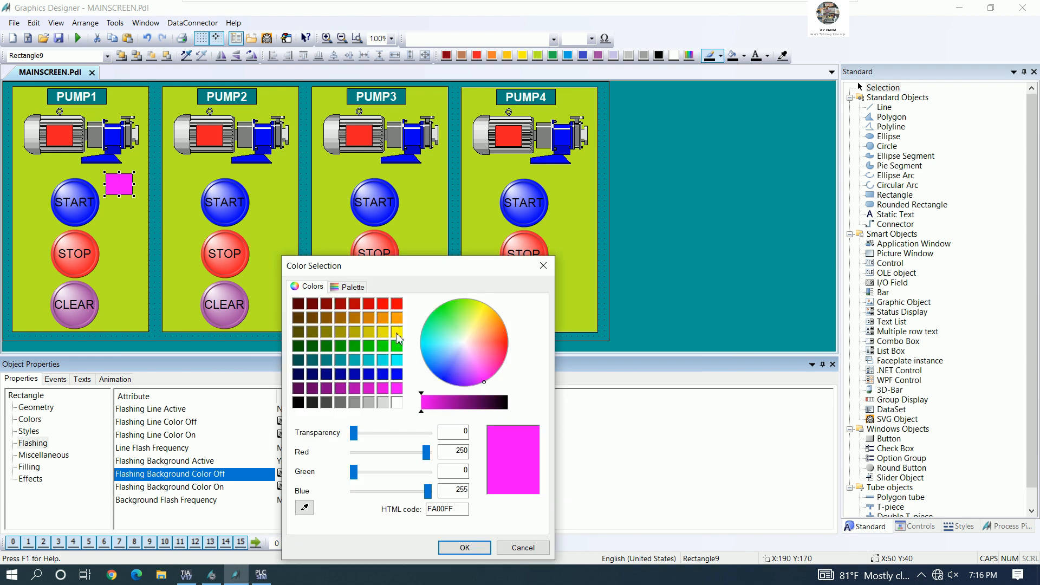
{"action": "left_click", "coordinate": [398, 330]}
{"action": "left_click", "coordinate": [465, 547]}
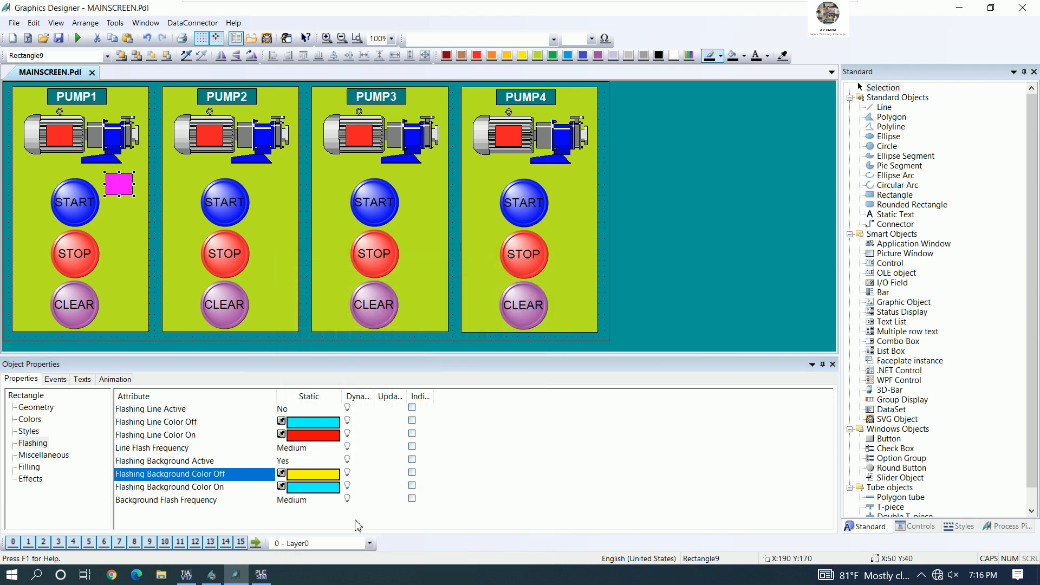
{"action": "left_click", "coordinate": [322, 490]}
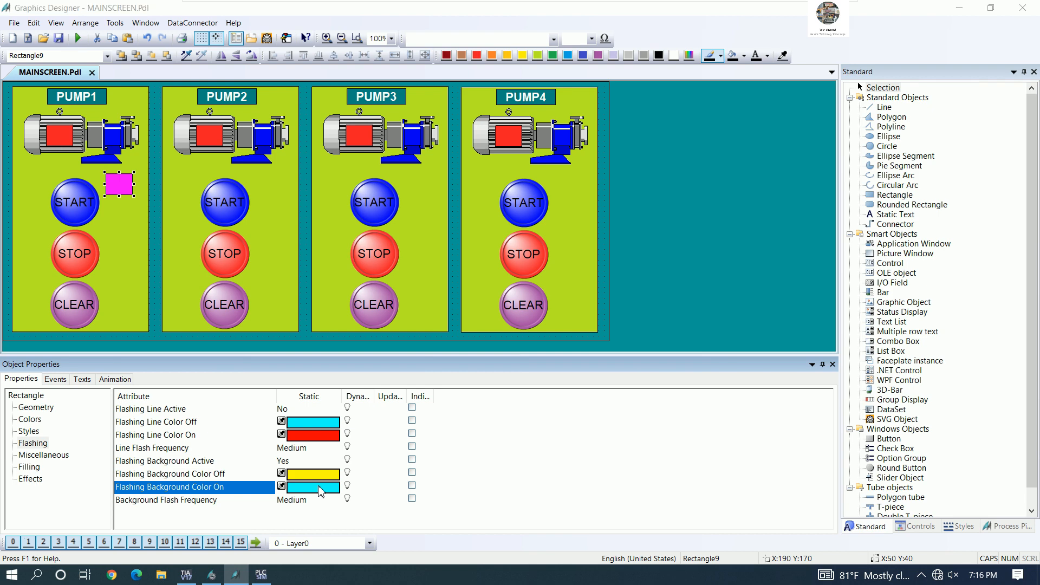
{"action": "double_click", "coordinate": [321, 490]}
{"action": "left_click", "coordinate": [396, 386]}
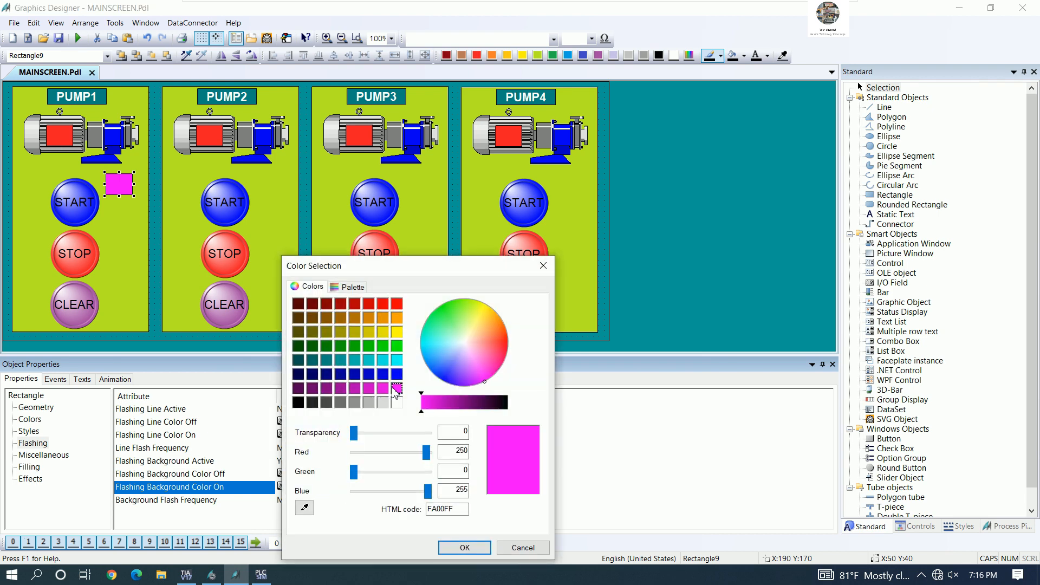
{"action": "left_click", "coordinate": [464, 547]}
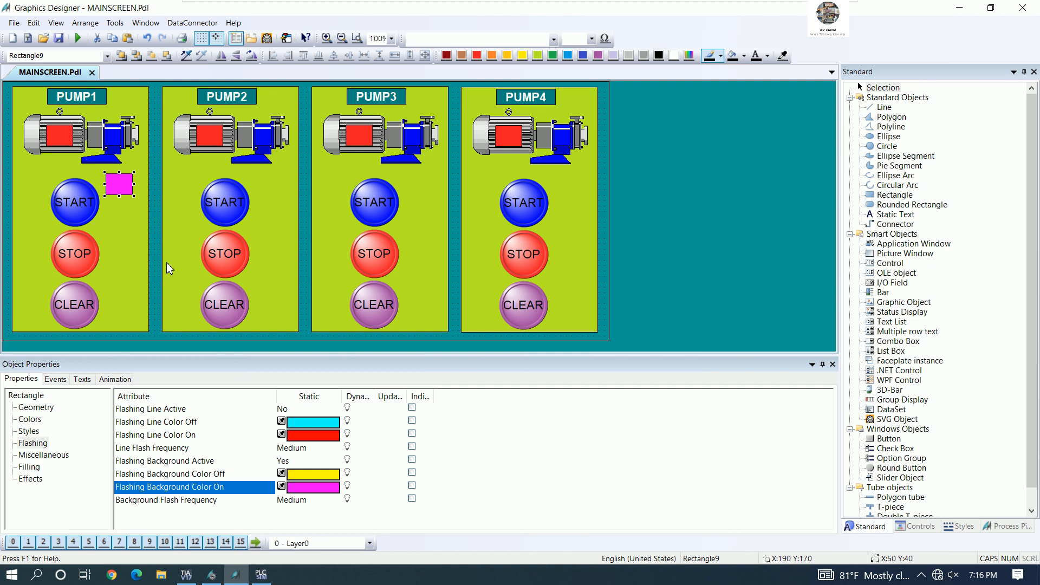
Step: Save MAINSCREEN.Pdl, test PUMP1's CLEAR button and the flashing rectangle in WinCC Runtime, and close the runtime window
{"action": "left_click", "coordinate": [59, 39]}
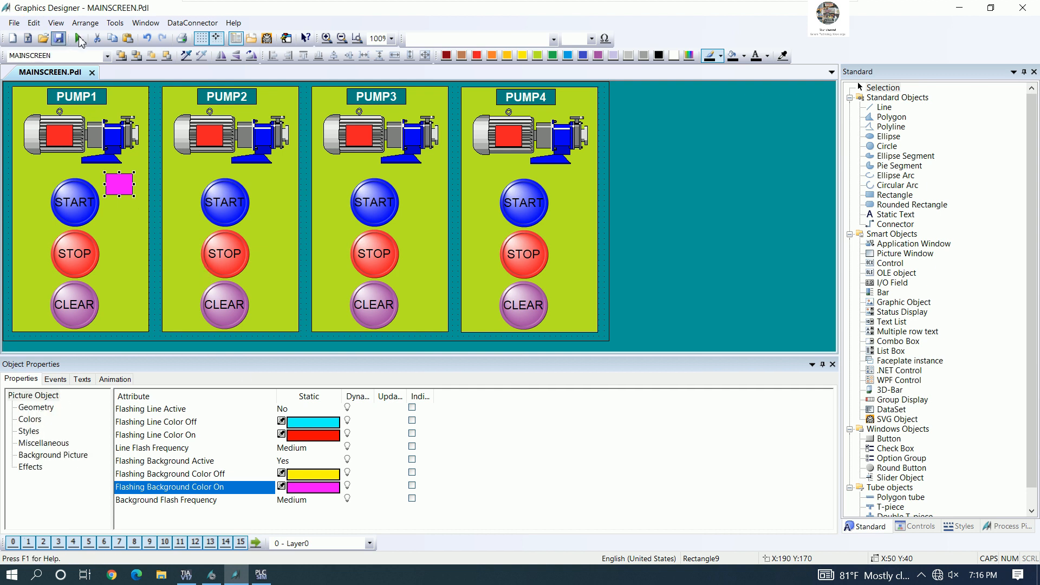
{"action": "left_click", "coordinate": [79, 38]}
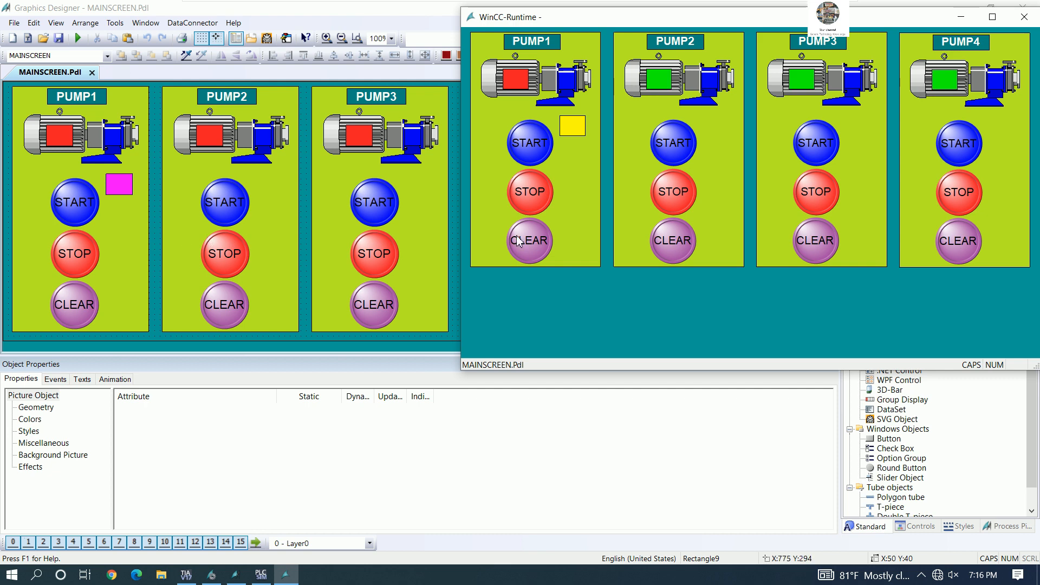
{"action": "left_click", "coordinate": [518, 241]}
{"action": "left_click_drag", "start_coordinate": [920, 27], "coordinate": [903, 30]}
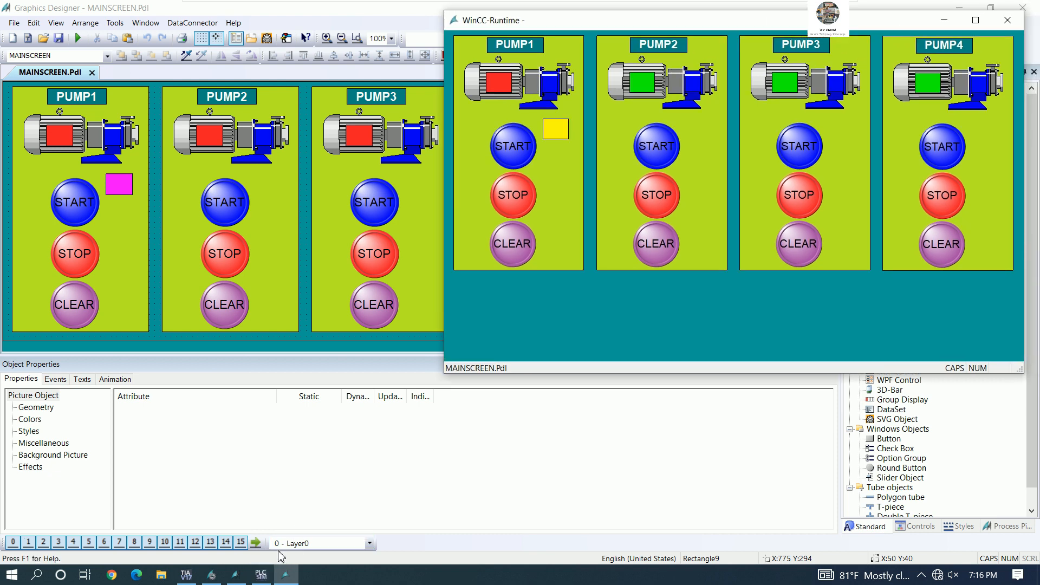
{"action": "left_click", "coordinate": [514, 249]}
{"action": "left_click", "coordinate": [515, 250]}
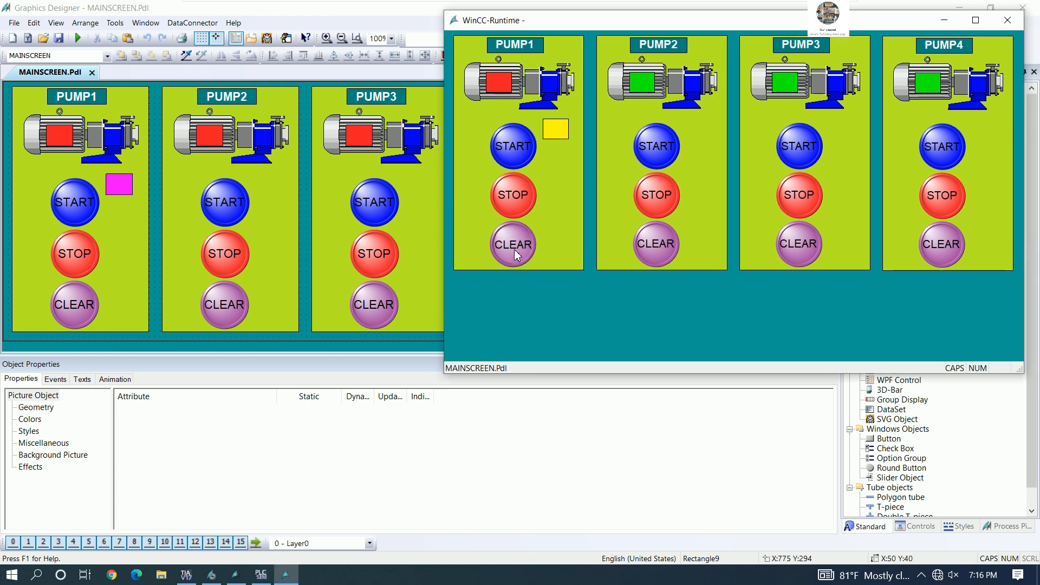
{"action": "left_click", "coordinate": [1008, 20]}
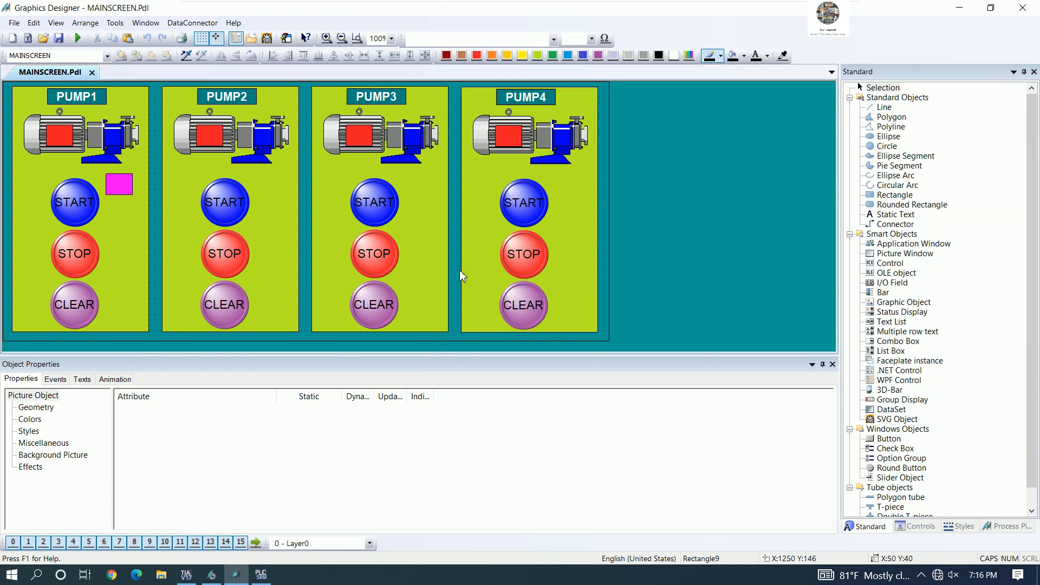
Step: Find the magenta rectangle's Display attribute among its properties and open the dynamic dialog for it
{"action": "left_click", "coordinate": [122, 187]}
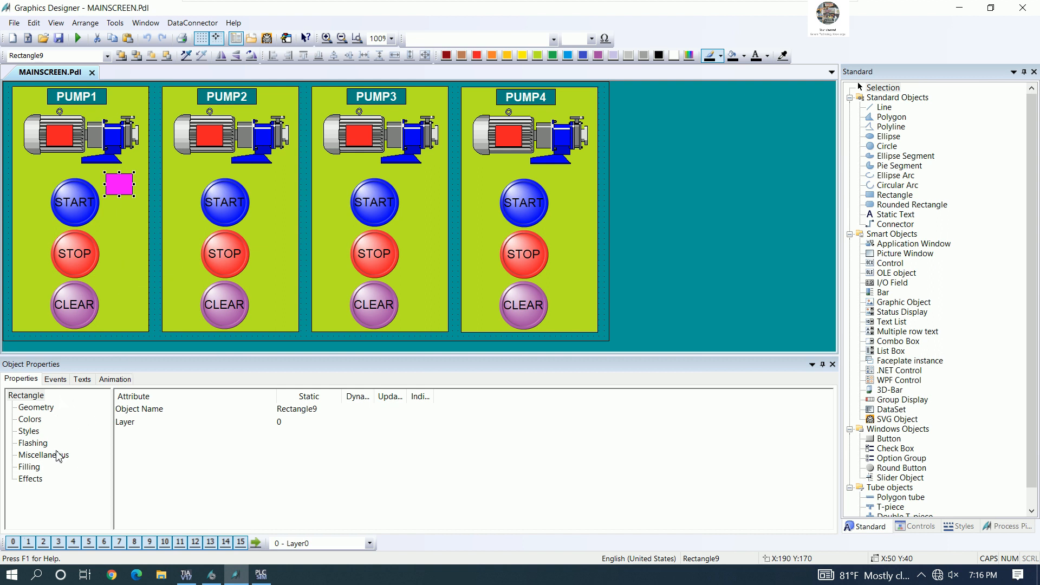
{"action": "left_click", "coordinate": [36, 407]}
{"action": "left_click", "coordinate": [30, 420]}
{"action": "left_click", "coordinate": [29, 431]}
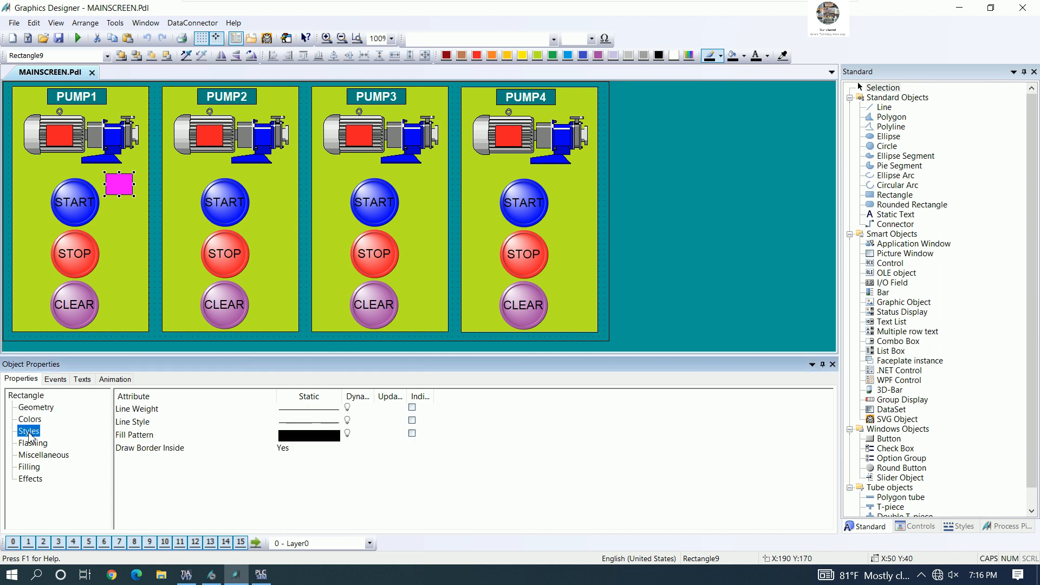
{"action": "left_click", "coordinate": [38, 420]}
{"action": "left_click", "coordinate": [41, 410]}
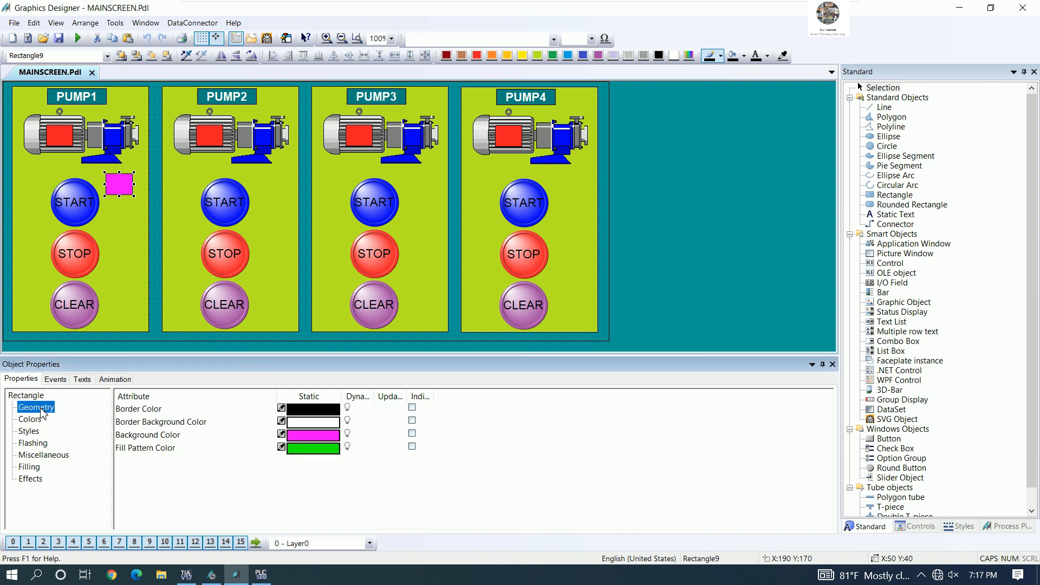
{"action": "left_click", "coordinate": [32, 469]}
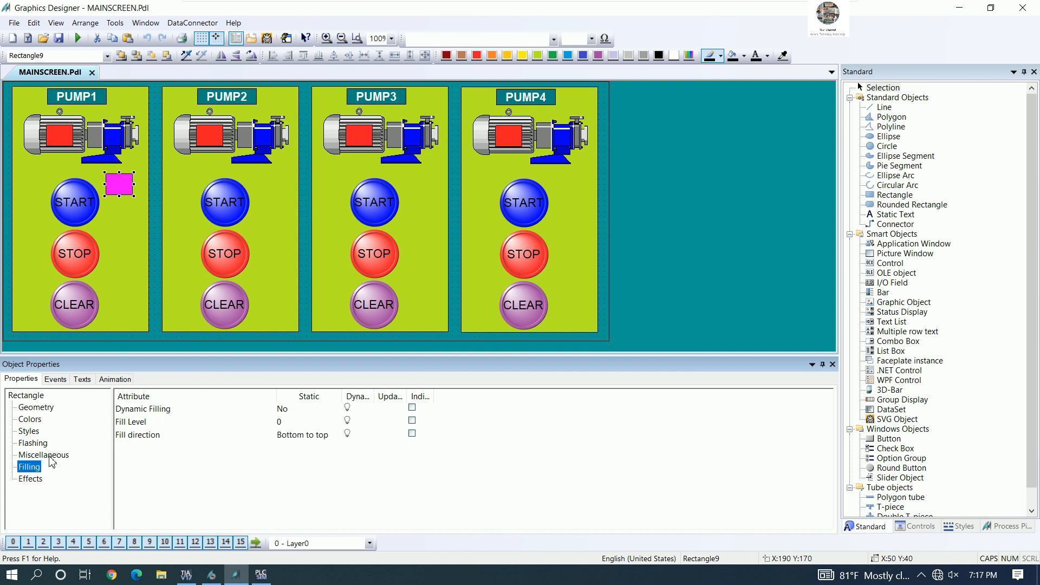
{"action": "left_click", "coordinate": [50, 457]}
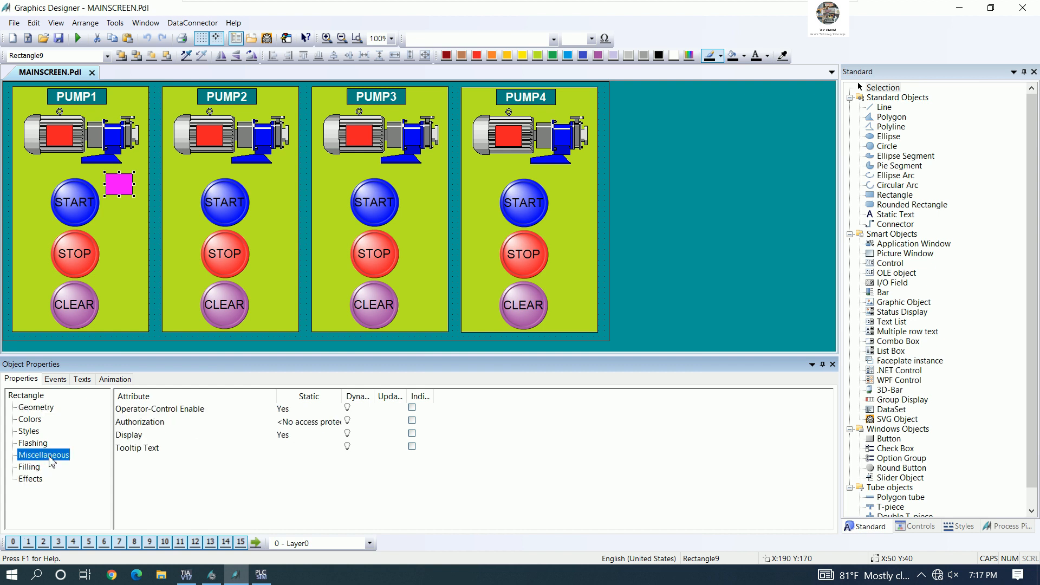
{"action": "left_click", "coordinate": [287, 439]}
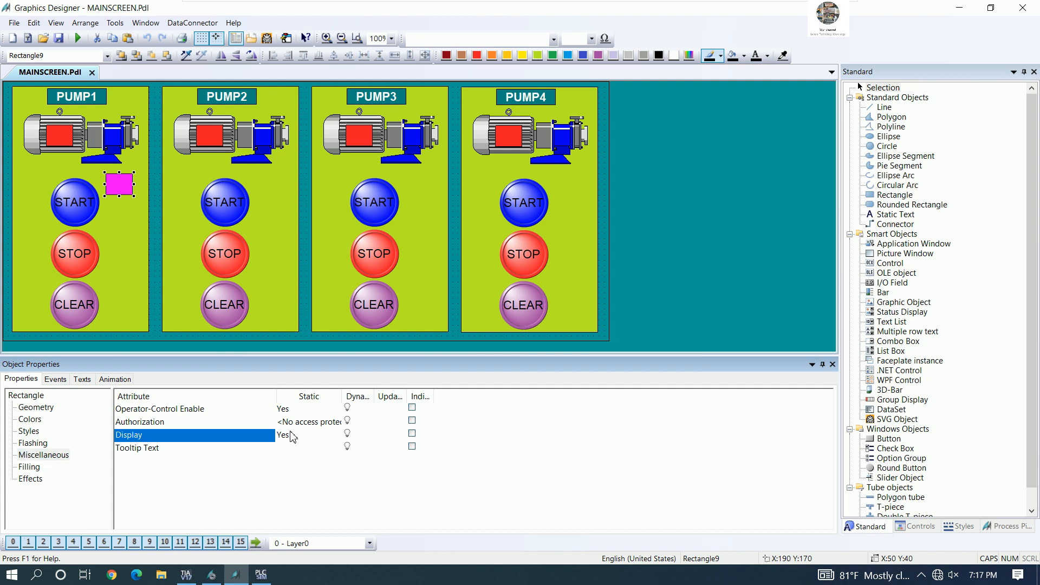
{"action": "right_click", "coordinate": [348, 435]}
{"action": "left_click", "coordinate": [391, 440]}
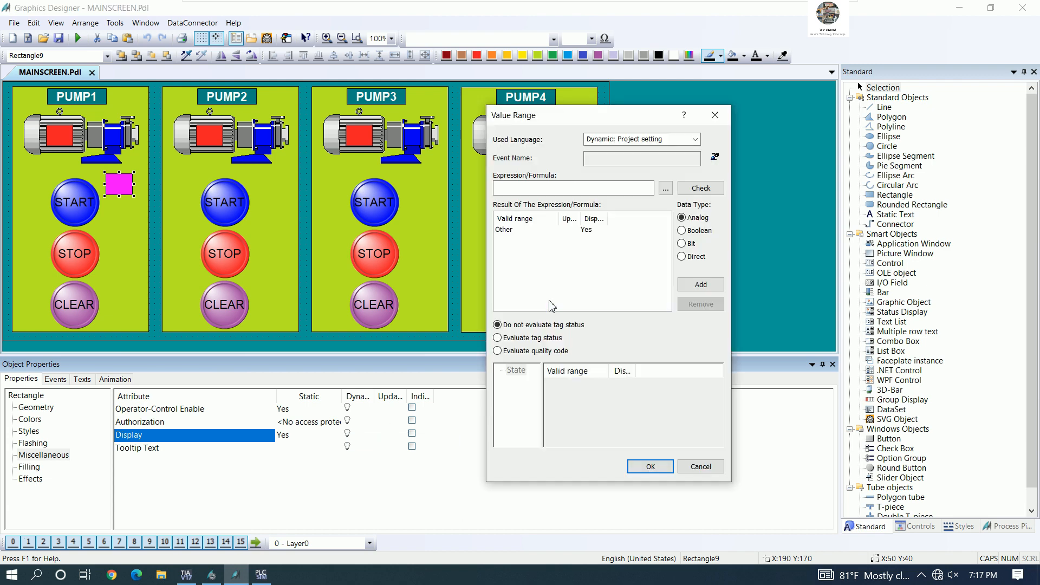
Step: Set the Display expression to the PUMP1OVERLOAD tag from PLC1CONNECTION
{"action": "left_click", "coordinate": [666, 190]}
{"action": "left_click", "coordinate": [687, 194]}
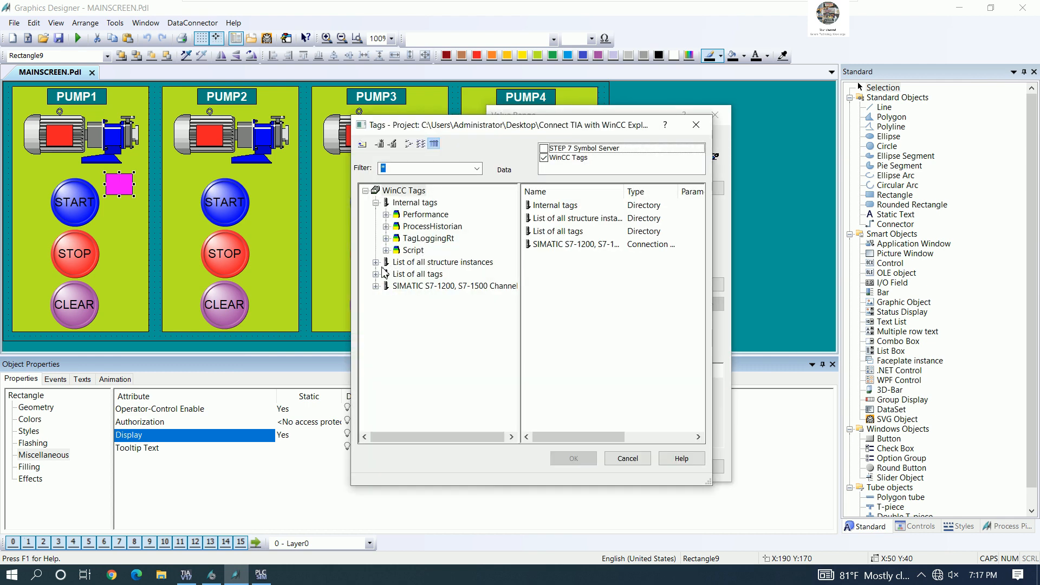
{"action": "left_click", "coordinate": [376, 286]}
{"action": "left_click", "coordinate": [387, 298]}
{"action": "left_click", "coordinate": [426, 310]}
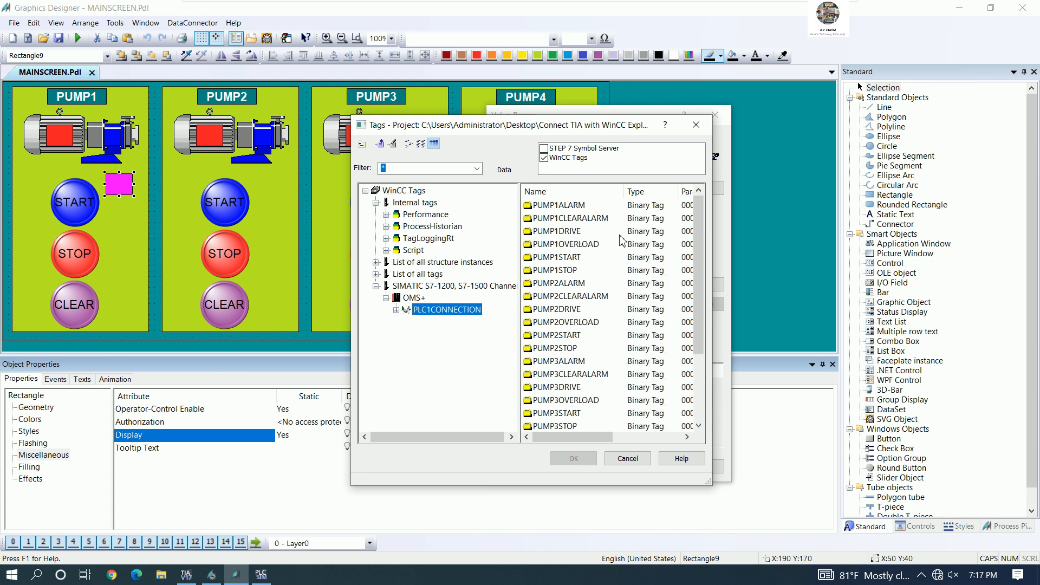
{"action": "left_click", "coordinate": [699, 252]}
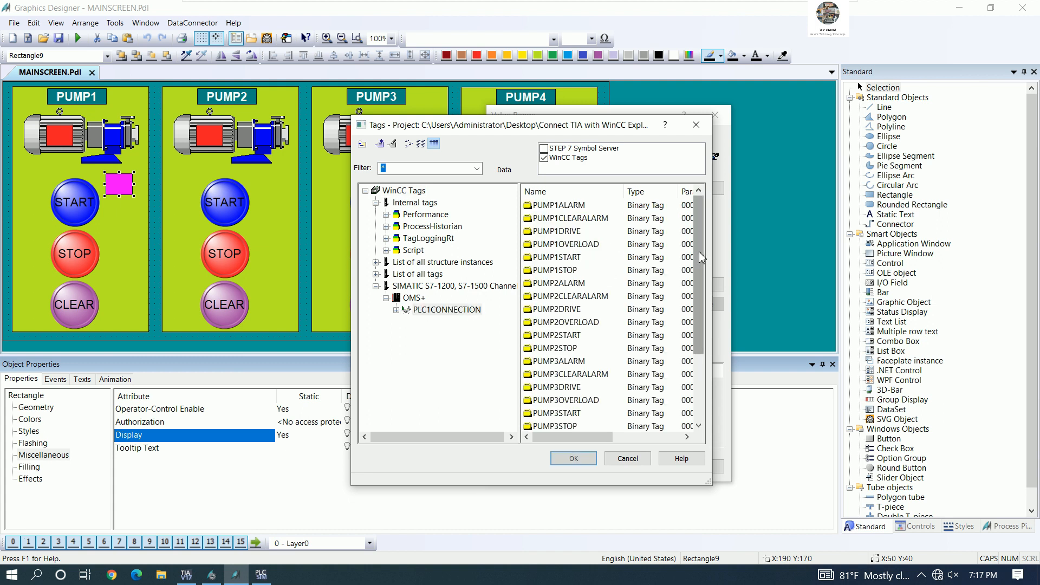
{"action": "left_click", "coordinate": [558, 244]}
{"action": "left_click", "coordinate": [573, 459]}
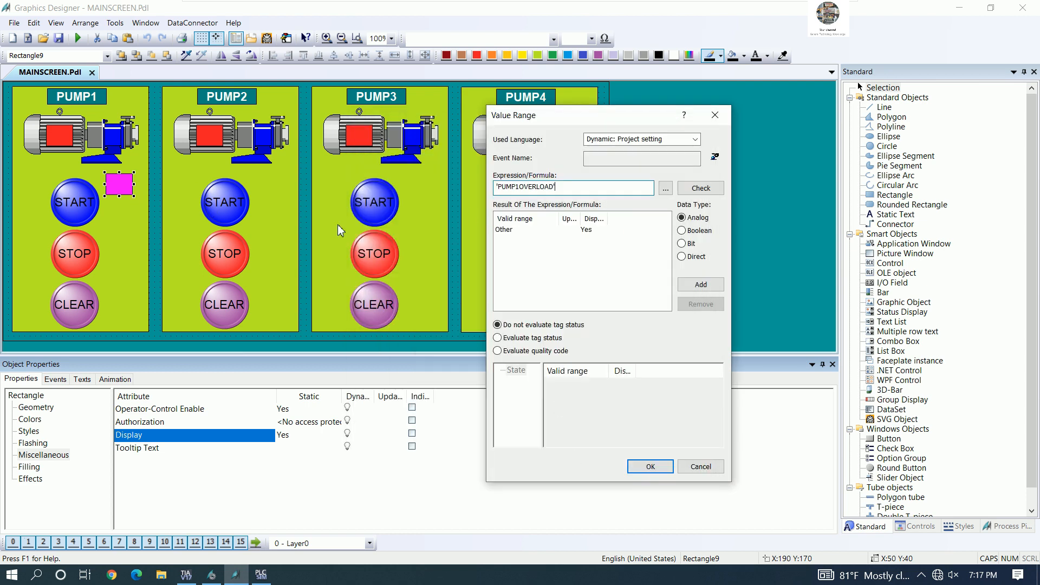
Step: Set the Display trigger event to Tag with PUMP1OVERLOAD updating upon change, and apply the dynamic settings
{"action": "left_click", "coordinate": [714, 157]}
{"action": "left_click", "coordinate": [615, 216]}
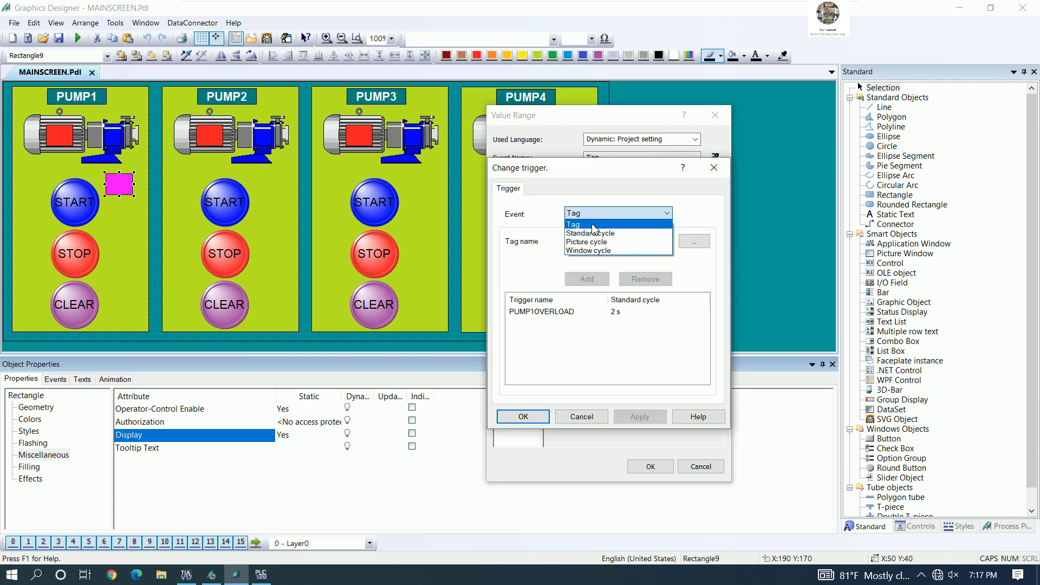
{"action": "left_click", "coordinate": [595, 225]}
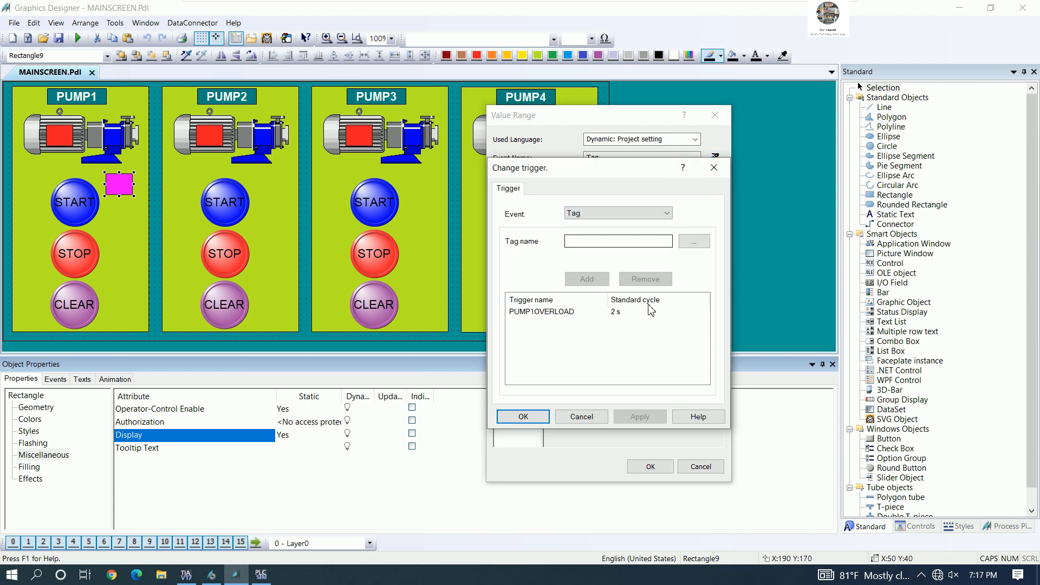
{"action": "double_click", "coordinate": [617, 312]}
{"action": "left_click", "coordinate": [623, 293]}
{"action": "scroll", "coordinate": [623, 303], "scroll_direction": "up", "scroll_amount": 2}
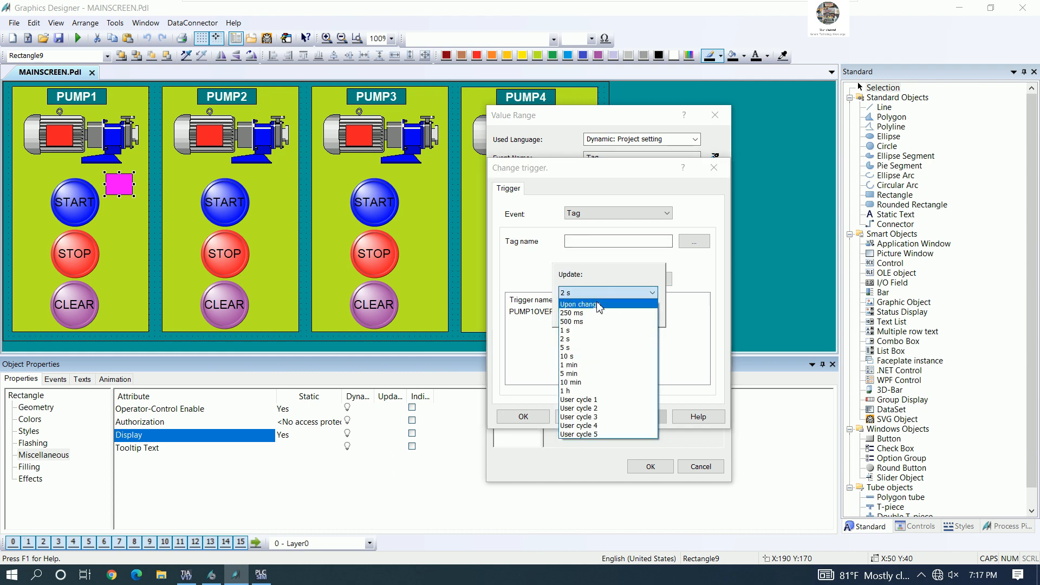
{"action": "left_click", "coordinate": [598, 302]}
{"action": "left_click", "coordinate": [584, 318]}
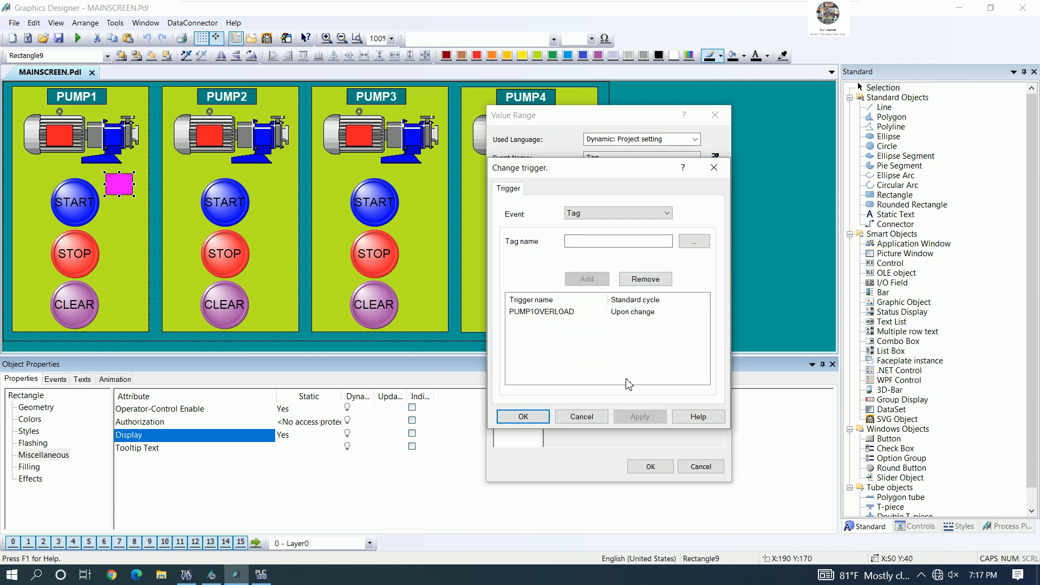
{"action": "left_click", "coordinate": [523, 416]}
{"action": "left_click", "coordinate": [642, 470]}
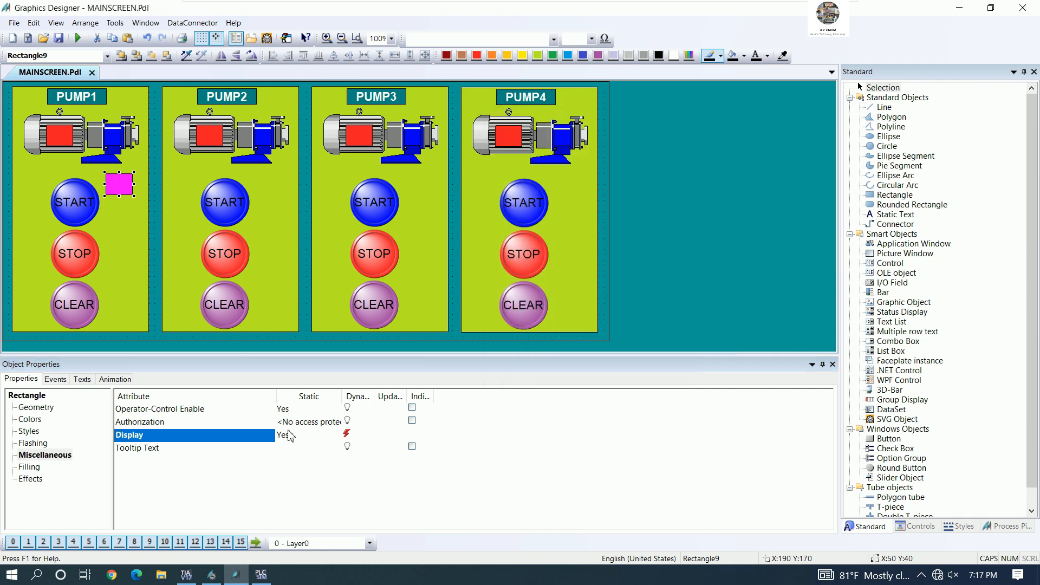
Step: Move the magenta rectangle over the red indicator on PUMP1's motor and save MAINSCREEN.Pdl
{"action": "left_click_drag", "start_coordinate": [74, 150], "coordinate": [67, 141]}
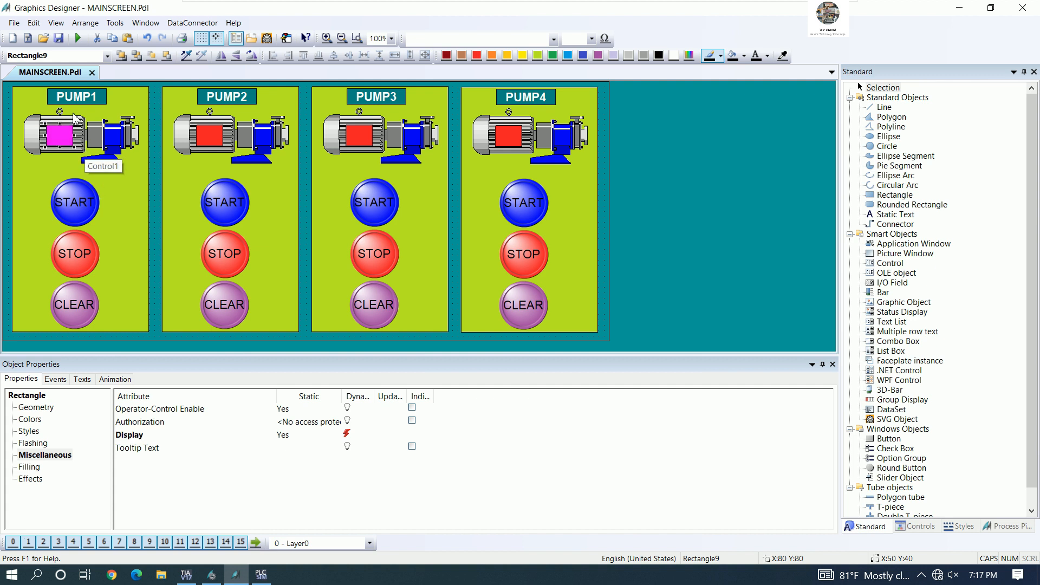
{"action": "left_click", "coordinate": [59, 38]}
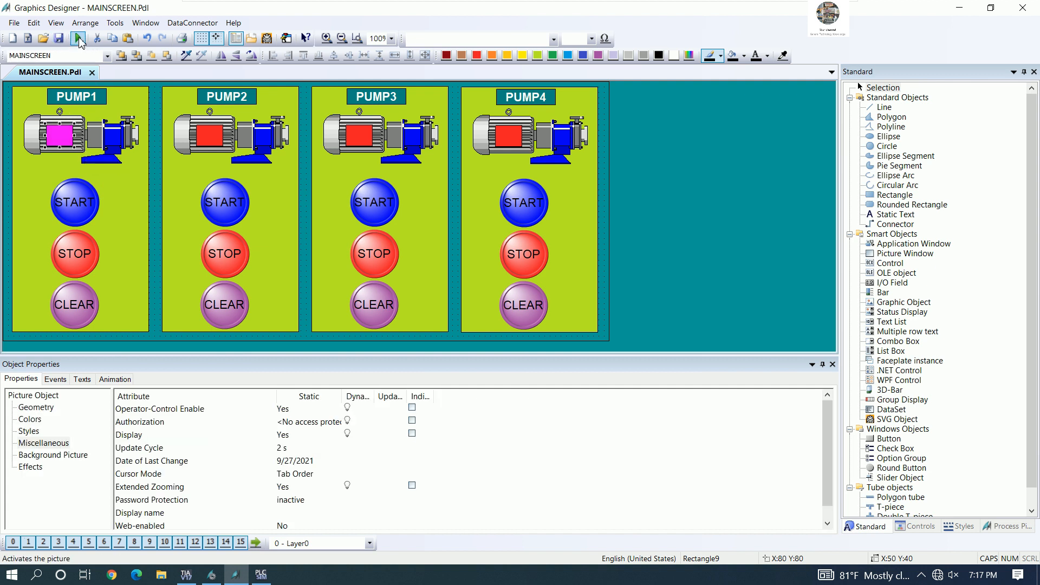
Step: Activate MAINSCREEN.Pdl in WinCC Runtime and test PUMP1's CLEAR button
{"action": "left_click", "coordinate": [79, 38]}
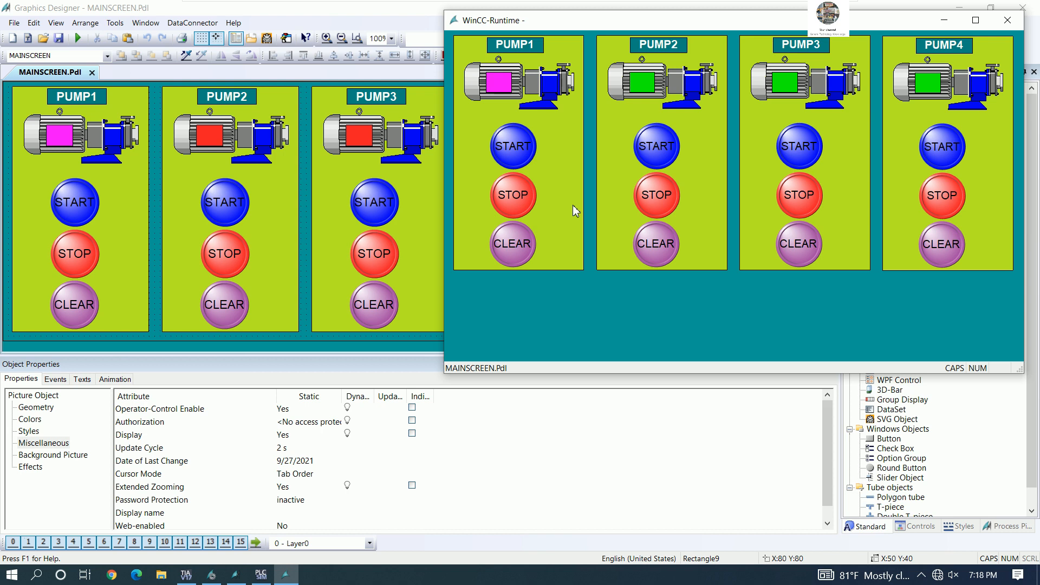
{"action": "left_click", "coordinate": [517, 244]}
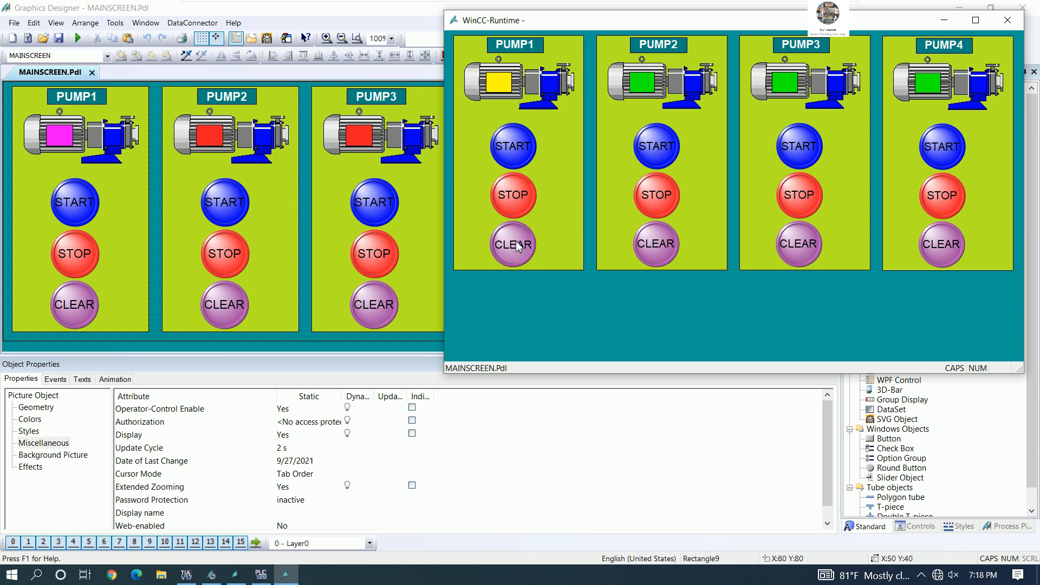
{"action": "left_click", "coordinate": [518, 243]}
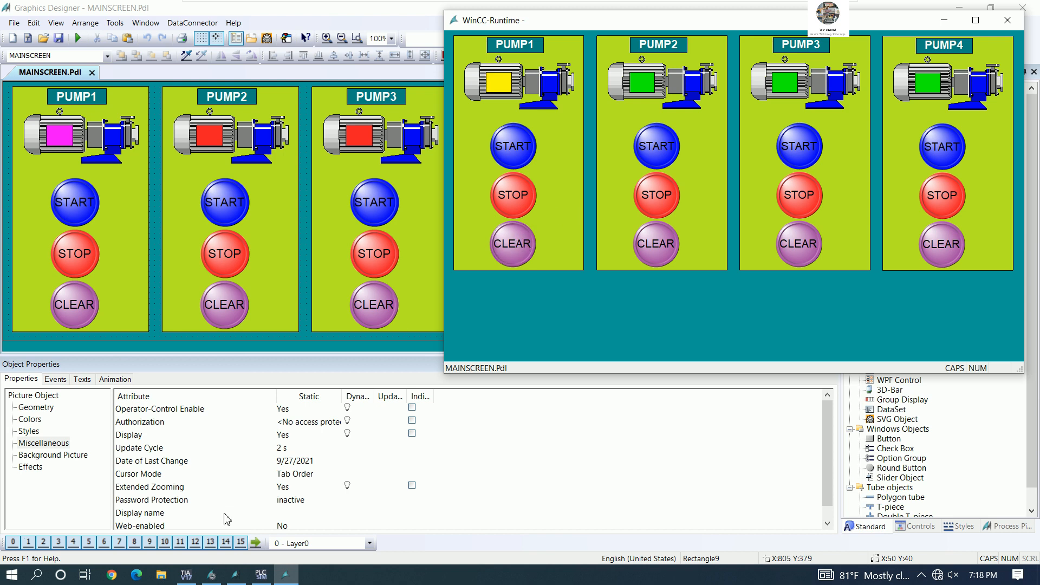
Step: Switch to TIA Portal, check PUMP1's overload contacts in Network 1 of Main [OB1], and return to Graphics Designer
{"action": "left_click", "coordinate": [255, 578]}
{"action": "left_click", "coordinate": [255, 578]}
{"action": "left_click", "coordinate": [216, 577]}
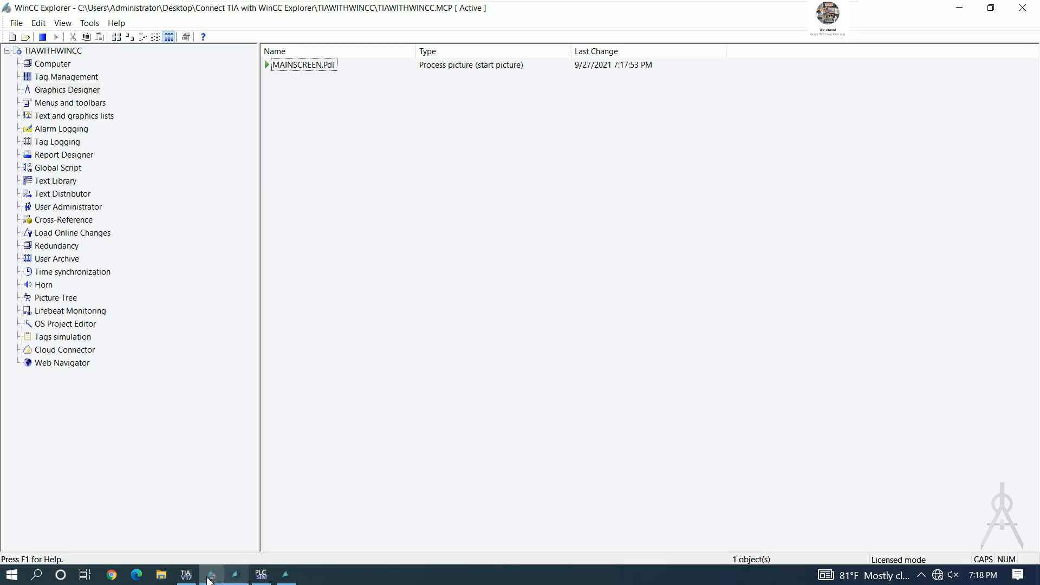
{"action": "left_click", "coordinate": [186, 576]}
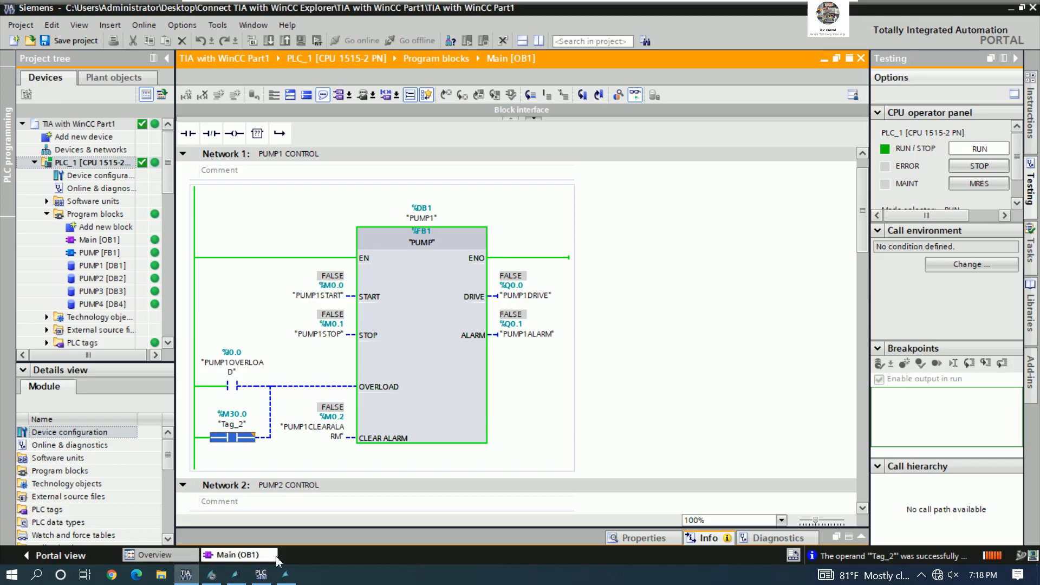
{"action": "left_click", "coordinate": [264, 578]}
{"action": "left_click", "coordinate": [266, 577]}
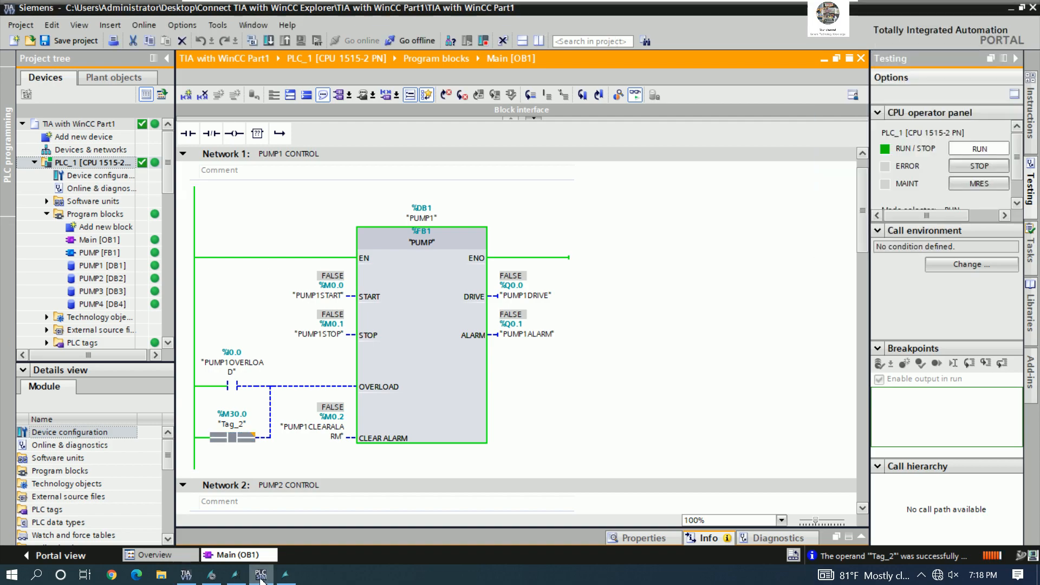
{"action": "left_click", "coordinate": [214, 577]}
{"action": "left_click", "coordinate": [228, 577]}
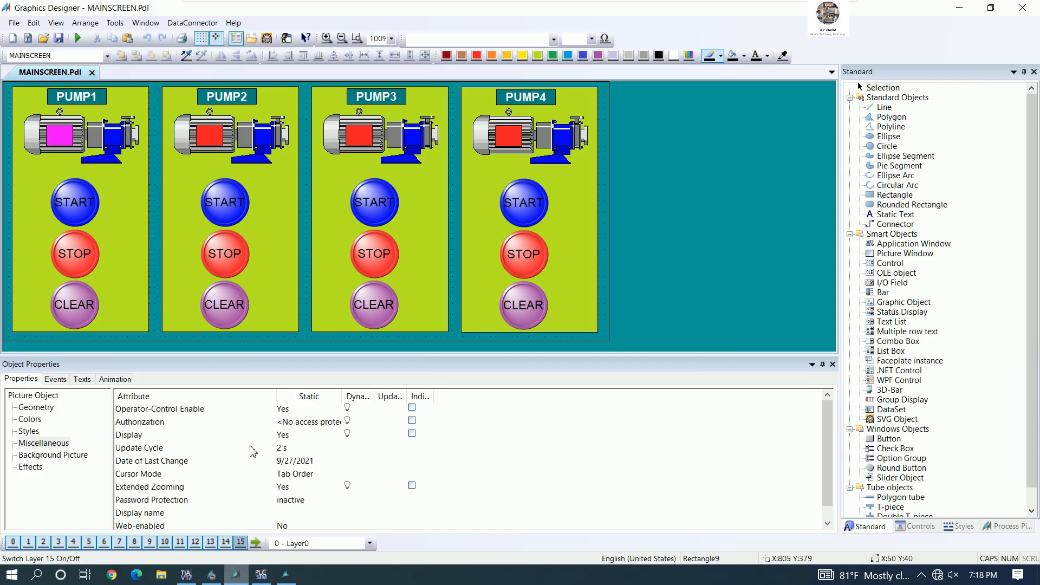
Step: Move the magenta rectangle off the motor onto PUMP1's blue pump body and set its static Display value to No
{"action": "left_click", "coordinate": [60, 136]}
{"action": "left_click_drag", "start_coordinate": [110, 158], "coordinate": [112, 159]}
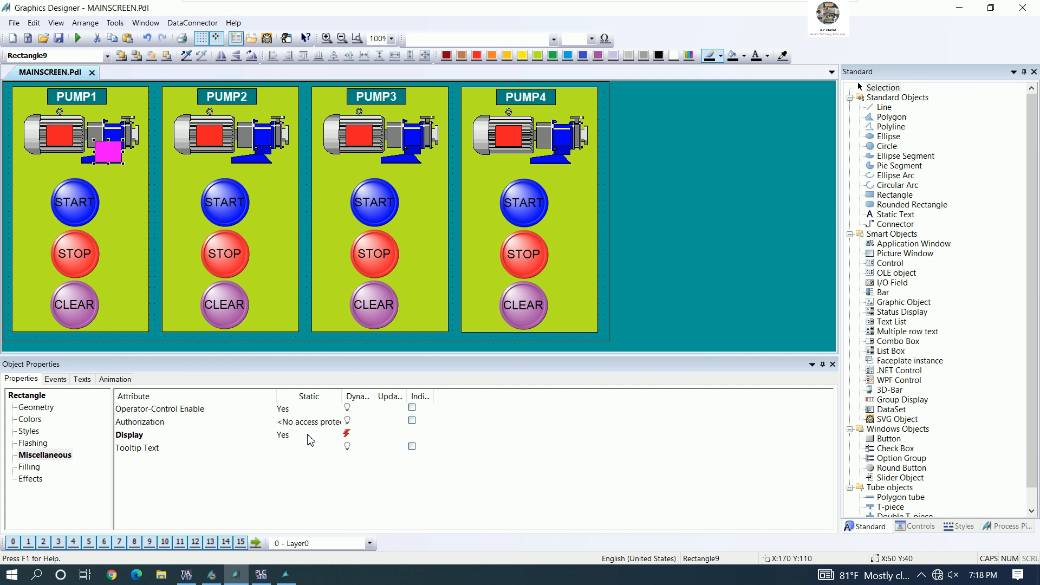
{"action": "left_click", "coordinate": [348, 439]}
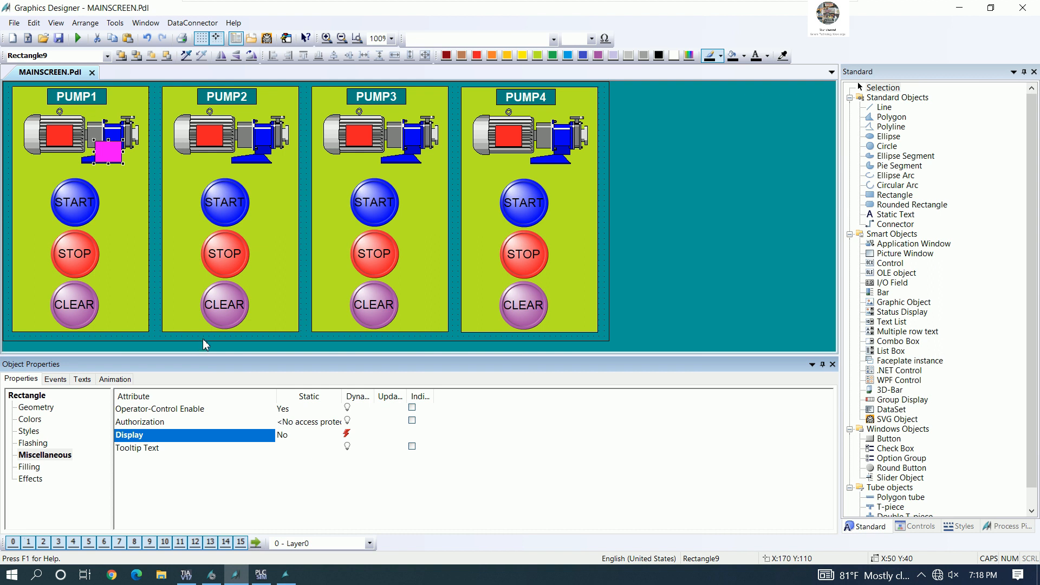
Step: Run the picture in WinCC Runtime, retest PUMP1's CLEAR button with the moved rectangle, and close the runtime window
{"action": "left_click", "coordinate": [158, 191]}
{"action": "left_click", "coordinate": [78, 39]}
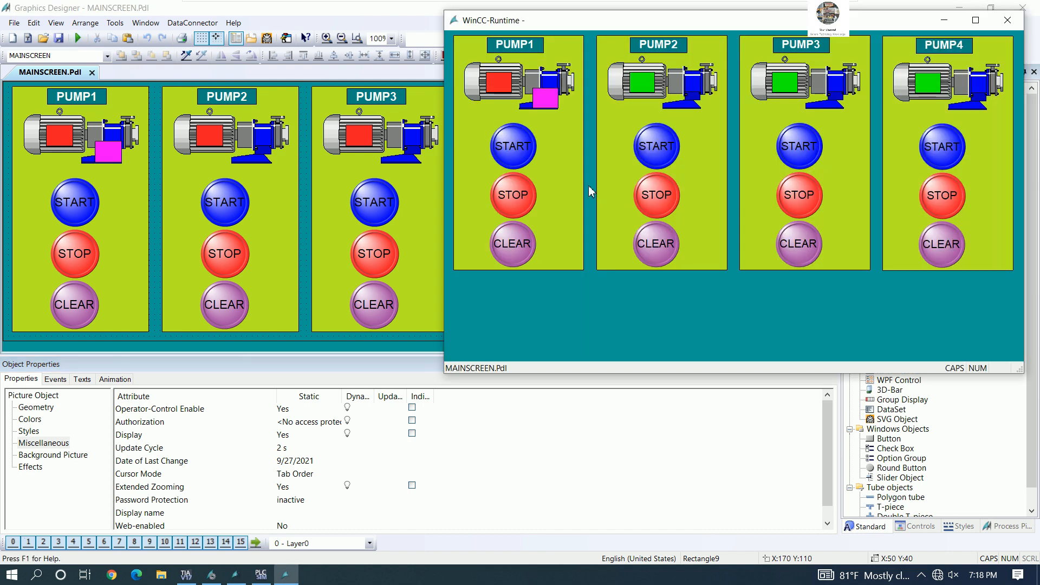
{"action": "left_click", "coordinate": [516, 247]}
{"action": "left_click", "coordinate": [1008, 20]}
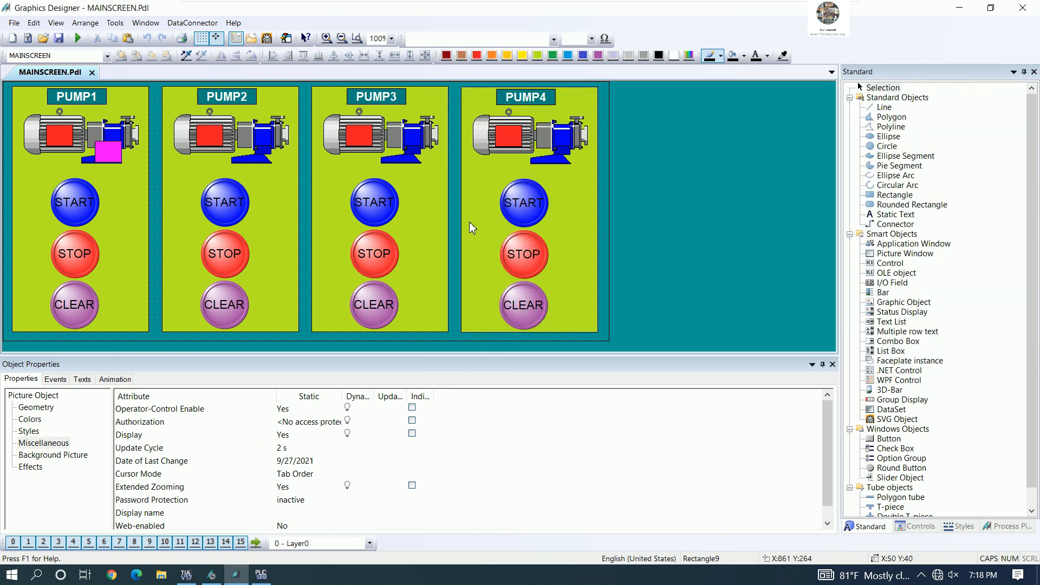
Step: Replace the tag in the magenta PUMP1 rectangle's Display dynamic dialog with PUMP1ALARM
{"action": "left_click", "coordinate": [116, 159]}
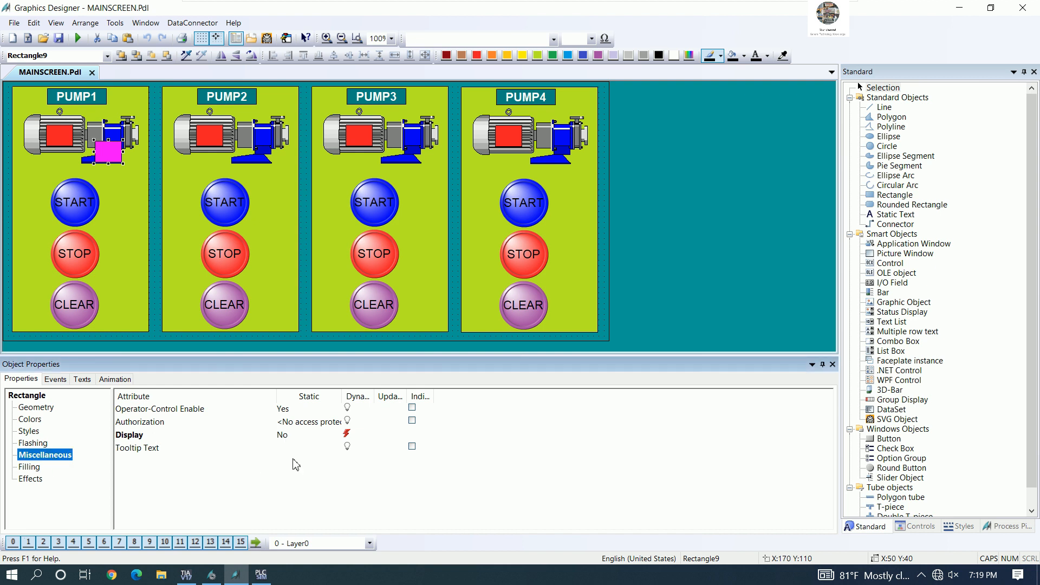
{"action": "left_click", "coordinate": [348, 435]}
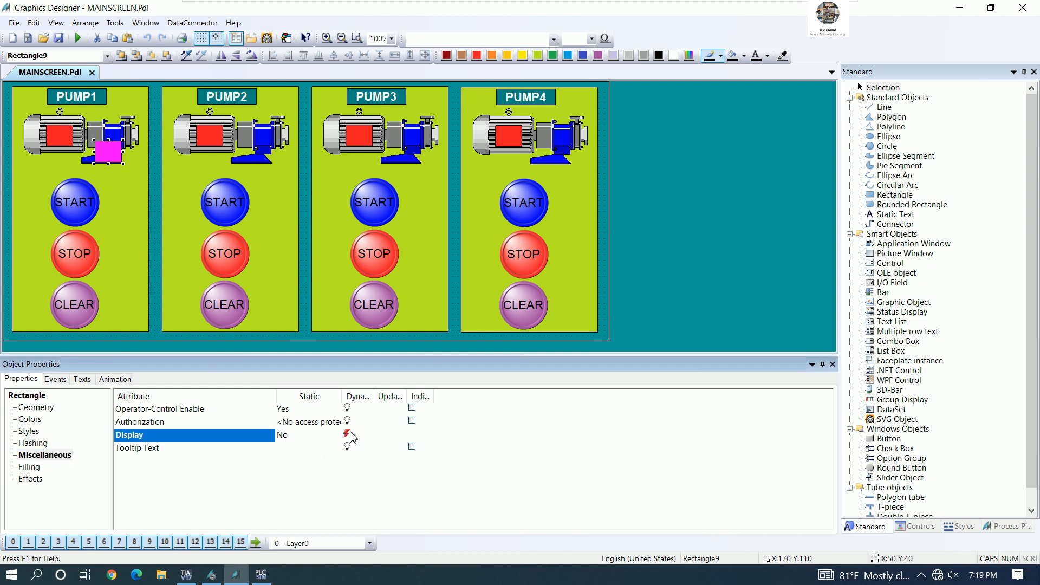
{"action": "right_click", "coordinate": [348, 435]}
{"action": "left_click", "coordinate": [399, 440]}
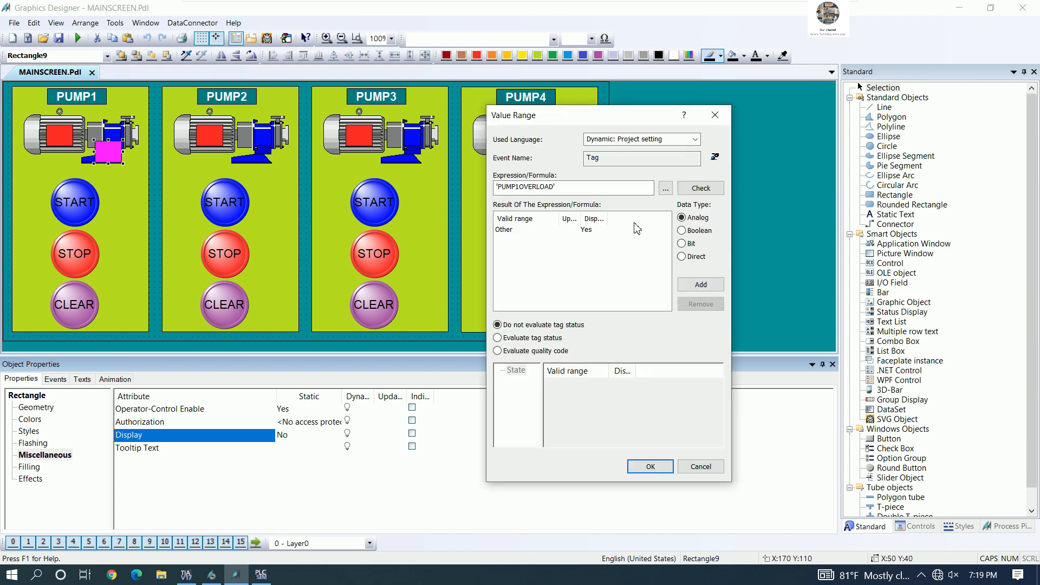
{"action": "left_click", "coordinate": [599, 190]}
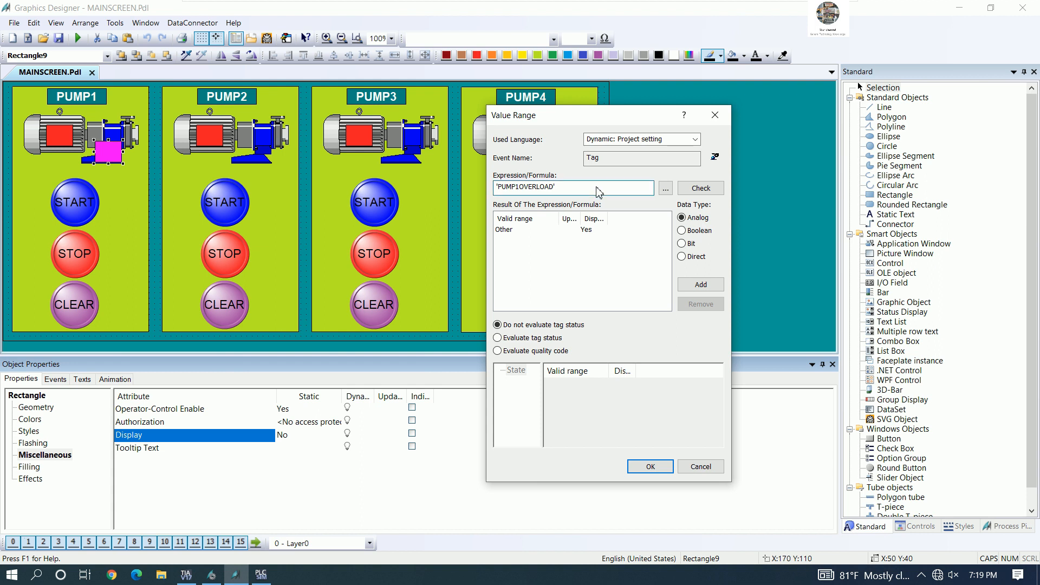
{"action": "left_click_drag", "start_coordinate": [585, 190], "coordinate": [494, 193]}
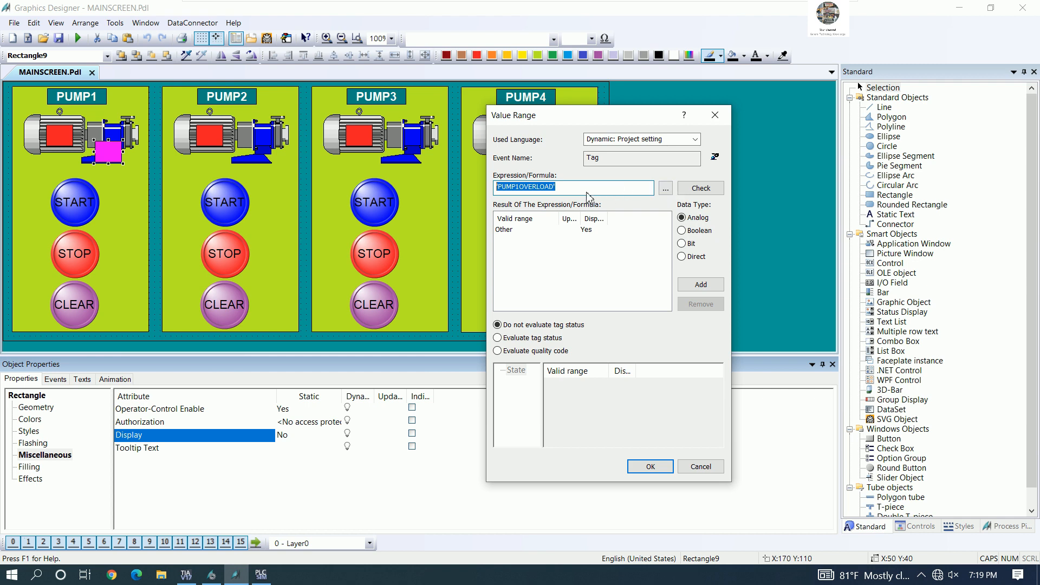
{"action": "key", "text": "Delete"}
{"action": "left_click", "coordinate": [666, 188]}
{"action": "left_click", "coordinate": [699, 198]}
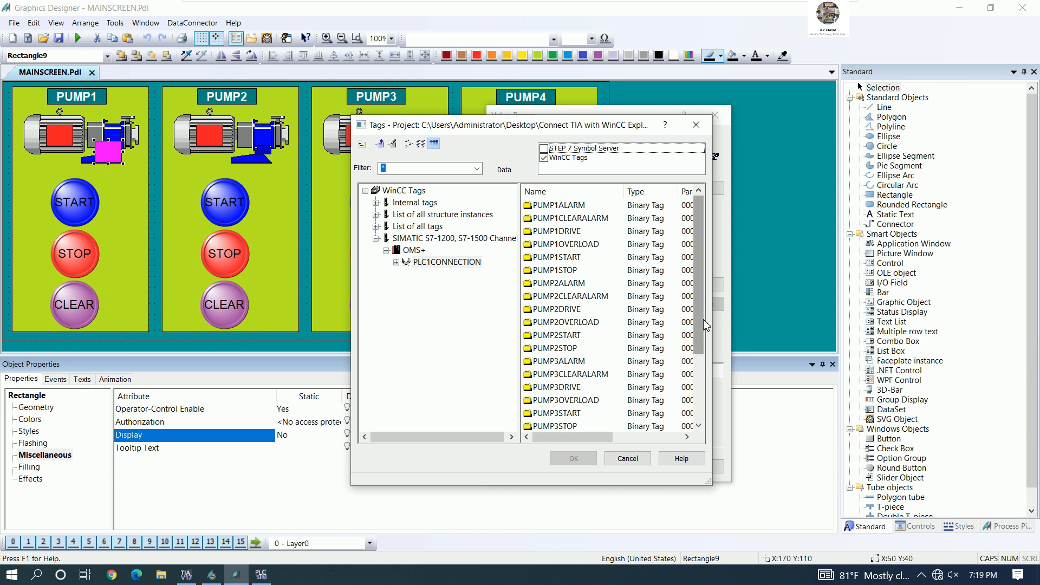
{"action": "left_click_drag", "start_coordinate": [703, 325], "coordinate": [701, 303]}
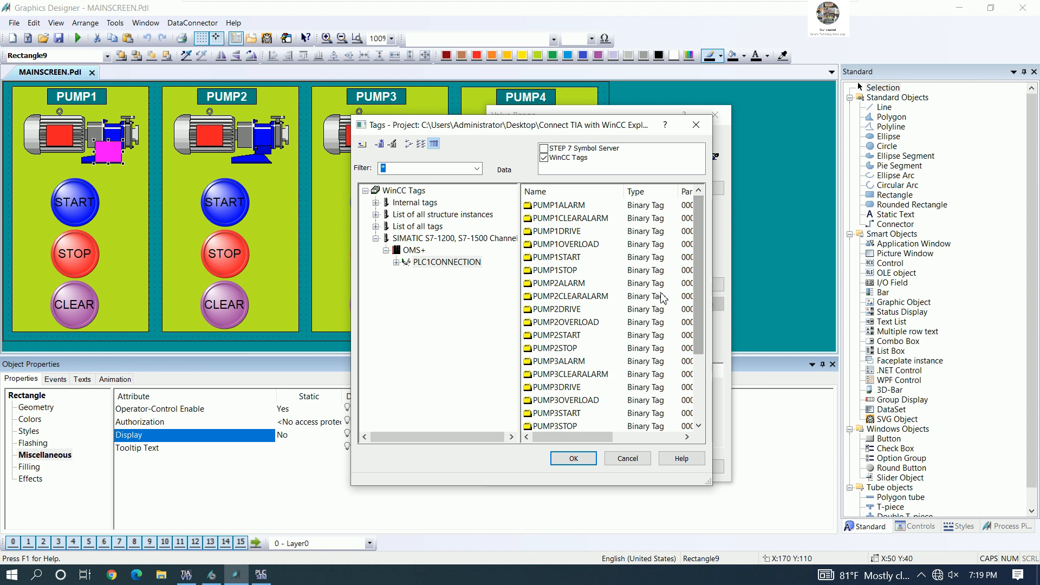
{"action": "left_click_drag", "start_coordinate": [698, 291], "coordinate": [701, 314]}
{"action": "scroll", "coordinate": [612, 311], "scroll_direction": "up", "scroll_amount": 1}
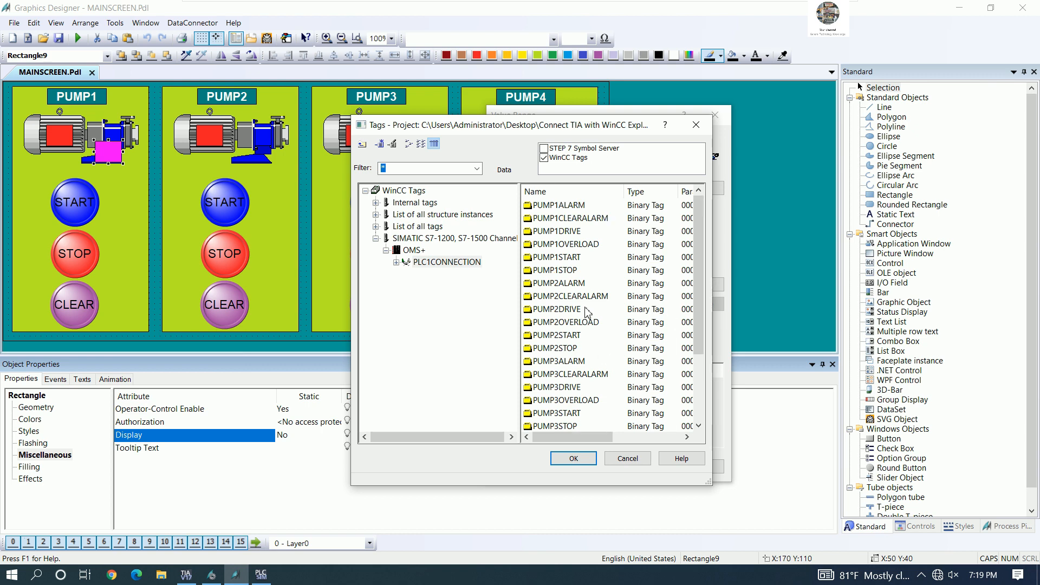
{"action": "left_click", "coordinate": [552, 207]}
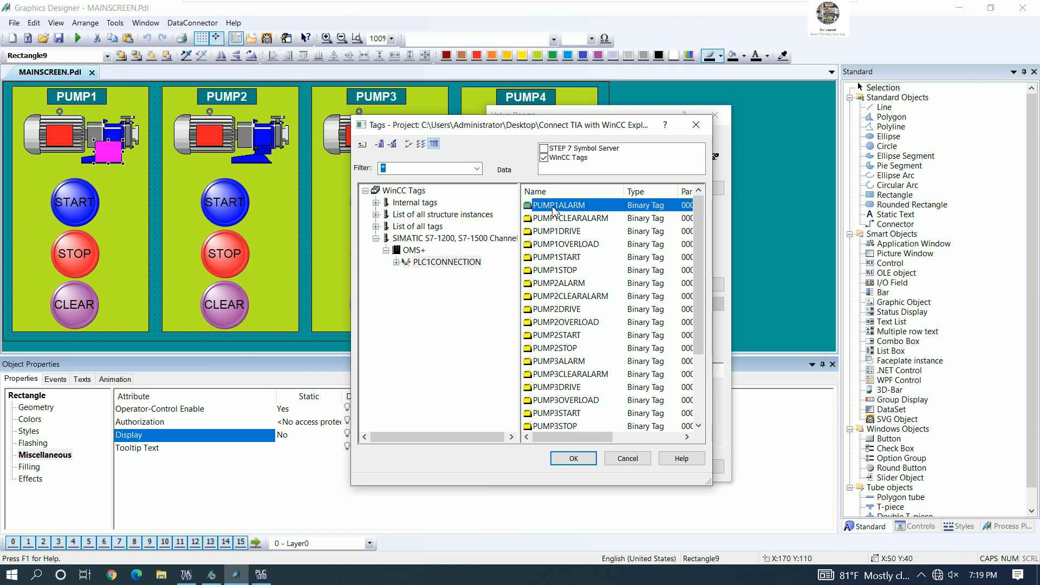
{"action": "left_click", "coordinate": [591, 467]}
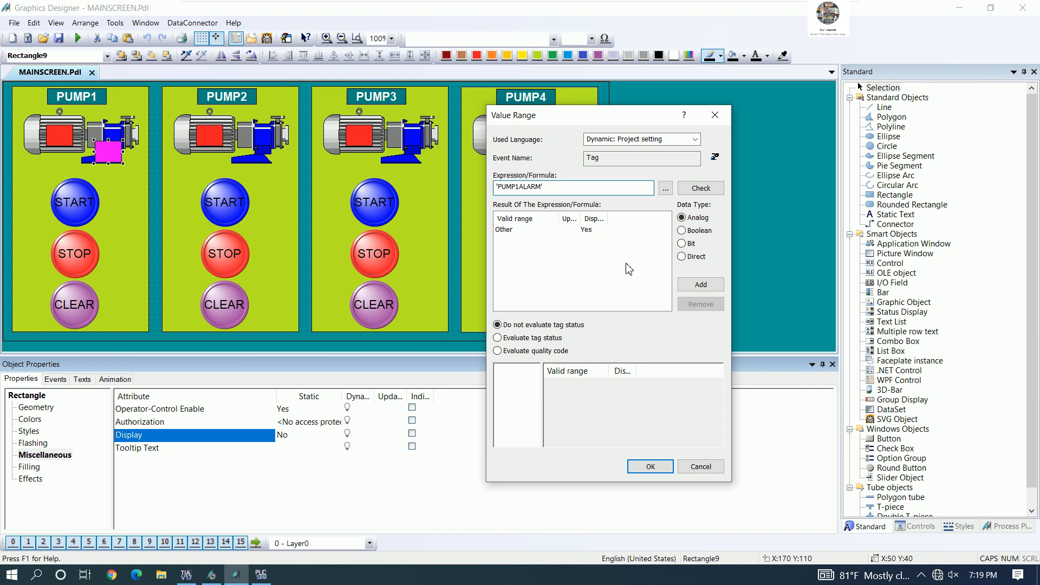
Step: Set the expression's data type to Boolean, with Display set to Yes for the Yes / TRUE range
{"action": "left_click", "coordinate": [683, 230]}
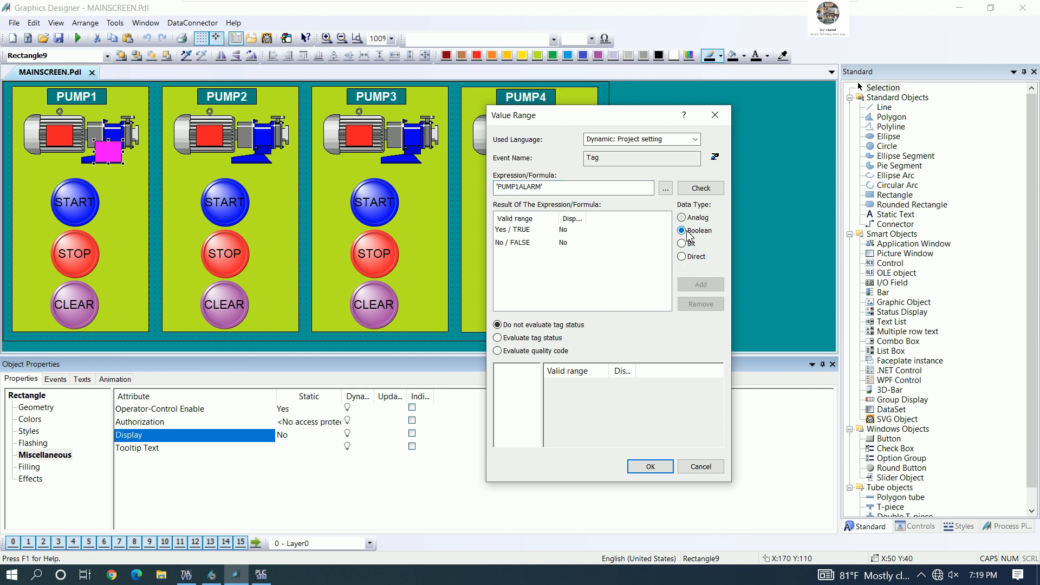
{"action": "left_click_drag", "start_coordinate": [562, 220], "coordinate": [567, 219]}
{"action": "left_click", "coordinate": [573, 230]}
{"action": "left_click_drag", "start_coordinate": [587, 221], "coordinate": [615, 222]}
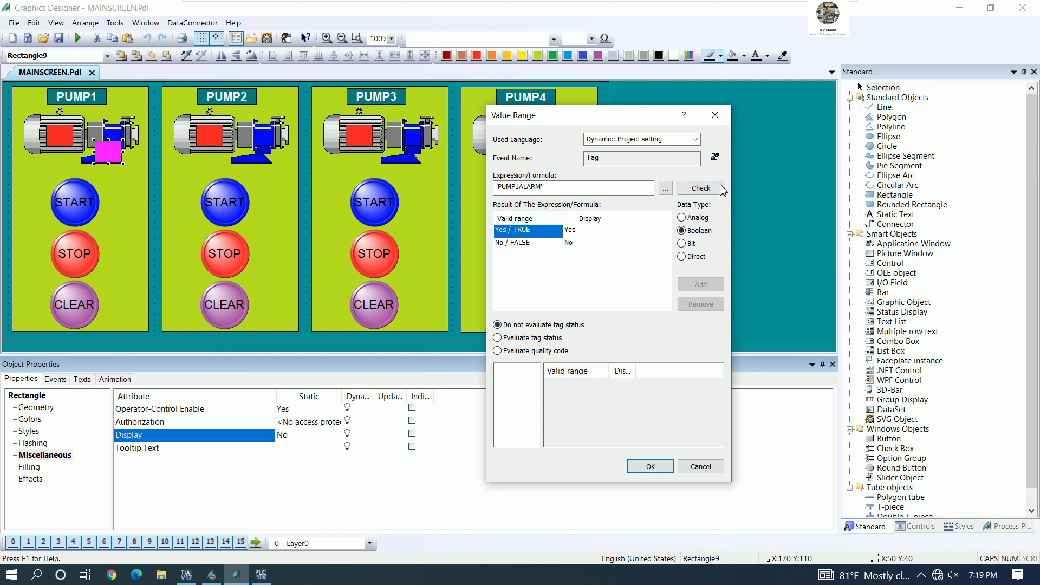
Step: Change the standard cycle of the PUMP1ALARM trigger and apply the rectangle's Display dynamics
{"action": "left_click", "coordinate": [714, 156]}
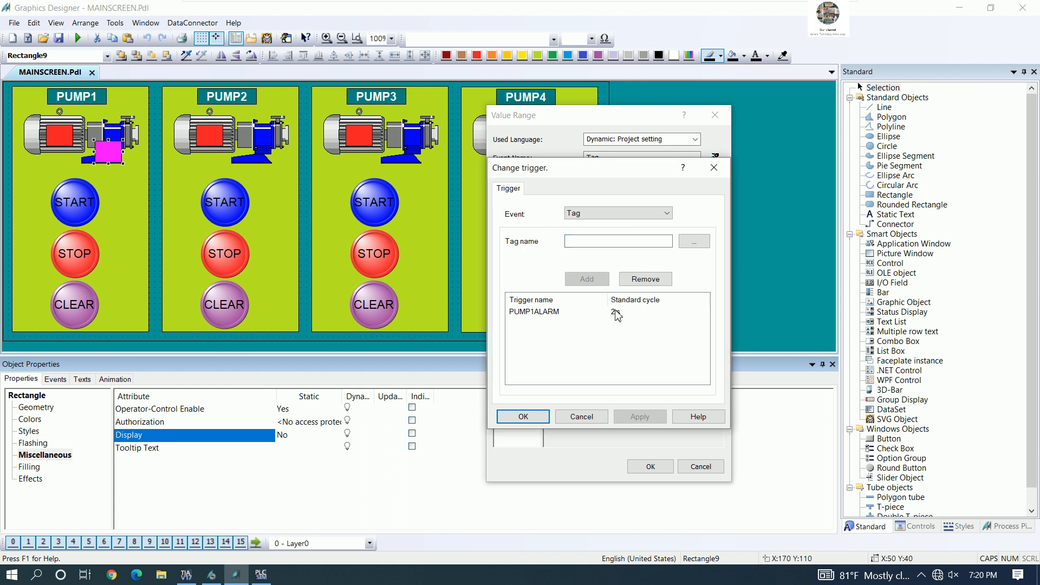
{"action": "double_click", "coordinate": [661, 313]}
{"action": "left_click", "coordinate": [623, 293]}
{"action": "left_click", "coordinate": [599, 302]}
{"action": "left_click", "coordinate": [594, 317]}
{"action": "left_click", "coordinate": [523, 417]}
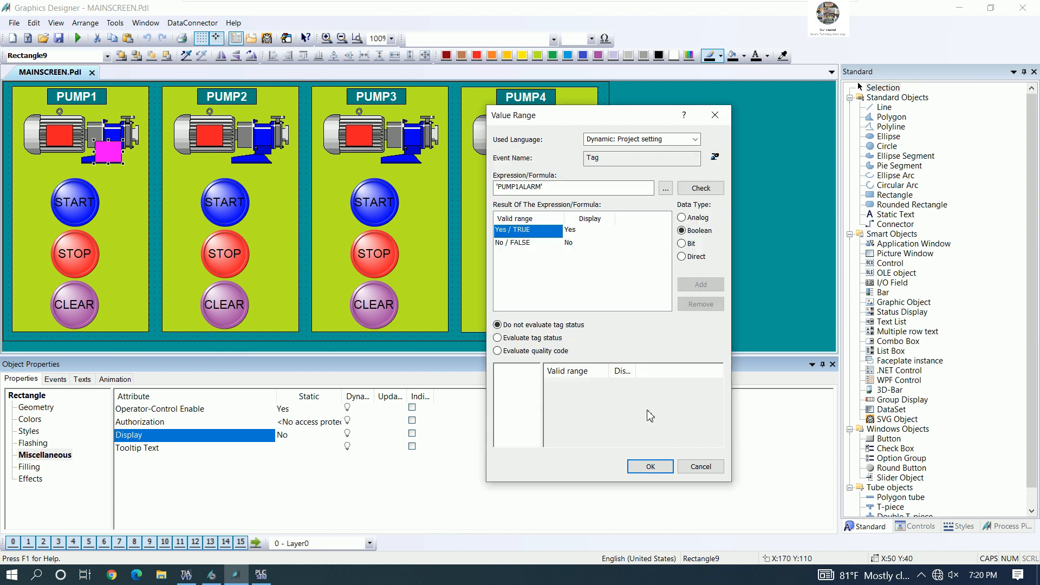
{"action": "left_click", "coordinate": [649, 467]}
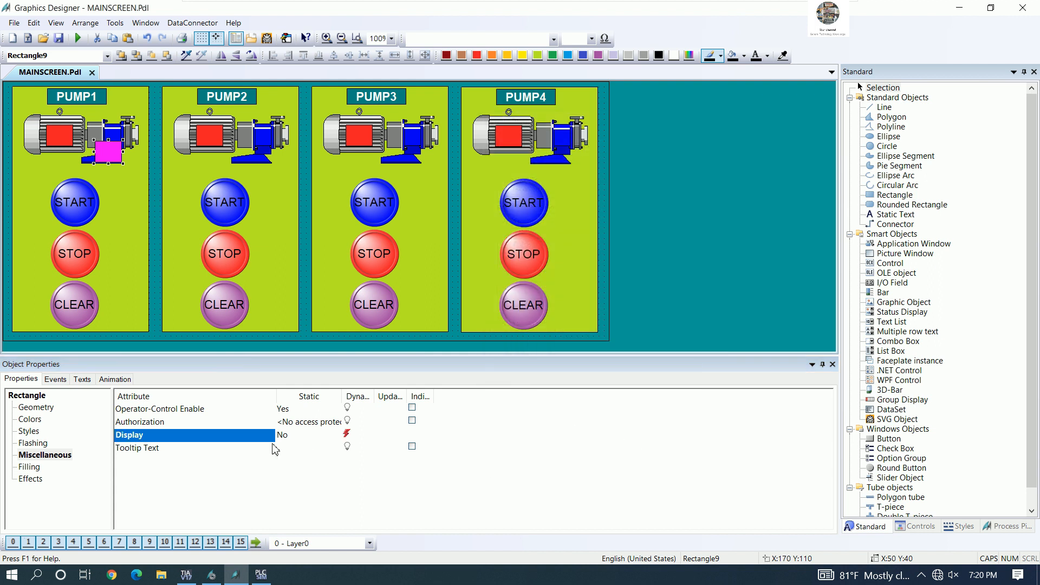
Step: Set the rectangle's static Display value to Yes, save the picture and run it in WinCC Runtime
{"action": "double_click", "coordinate": [295, 439]}
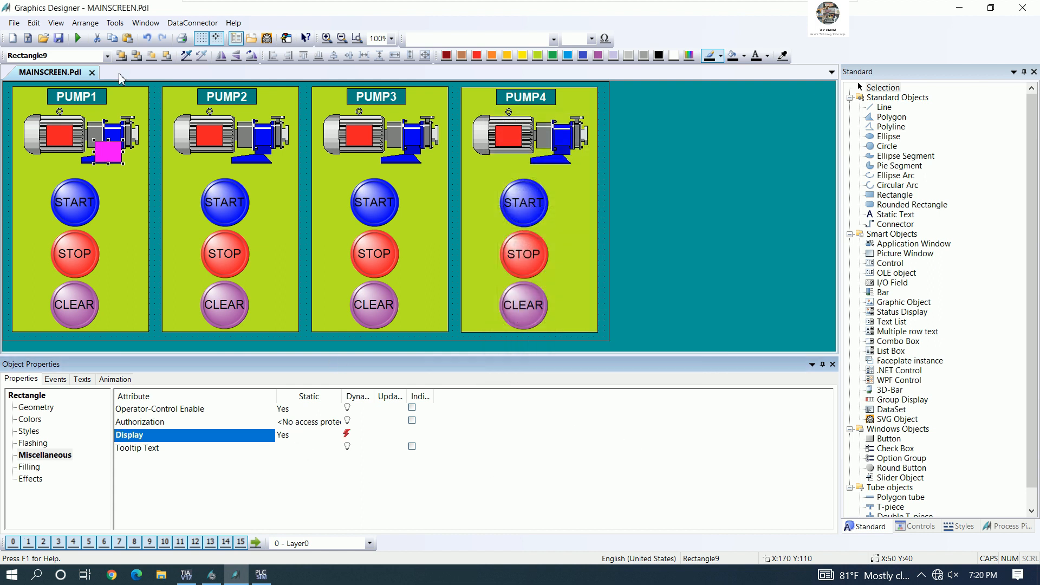
{"action": "left_click", "coordinate": [60, 38]}
{"action": "left_click", "coordinate": [78, 38]}
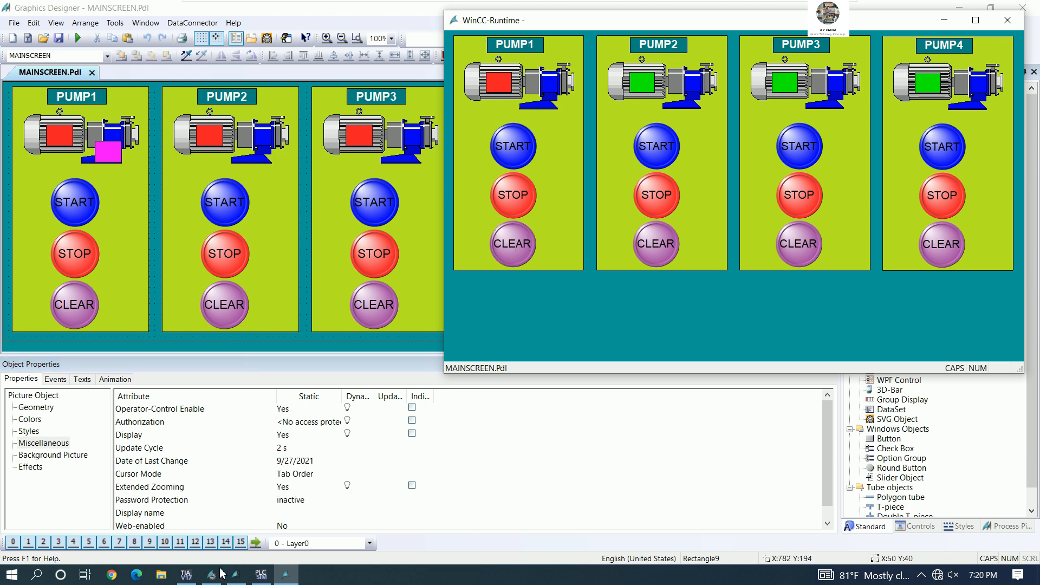
Step: Switch to TIA Portal, arrange its window beside WinCC Runtime, and collapse the project tree to show all of Network 1
{"action": "left_click", "coordinate": [190, 580]}
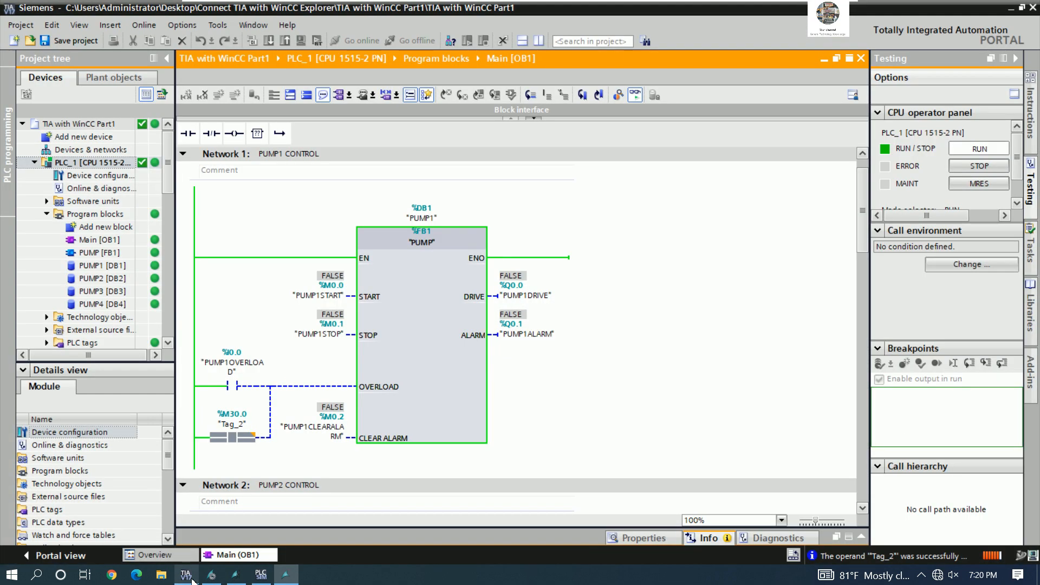
{"action": "left_click", "coordinate": [1023, 9]}
{"action": "left_click", "coordinate": [855, 27]}
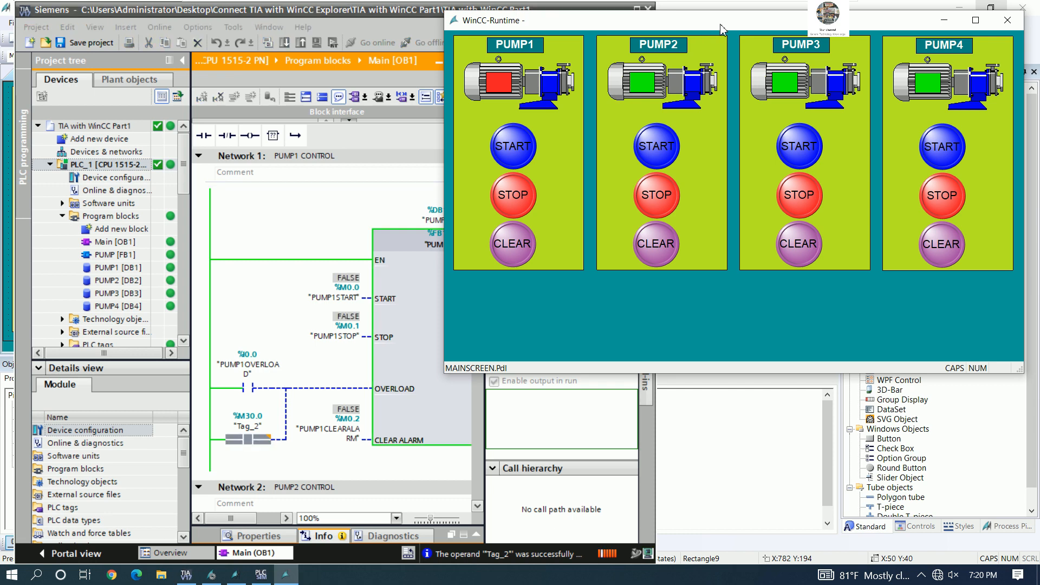
{"action": "left_click_drag", "start_coordinate": [854, 27], "coordinate": [908, 19]}
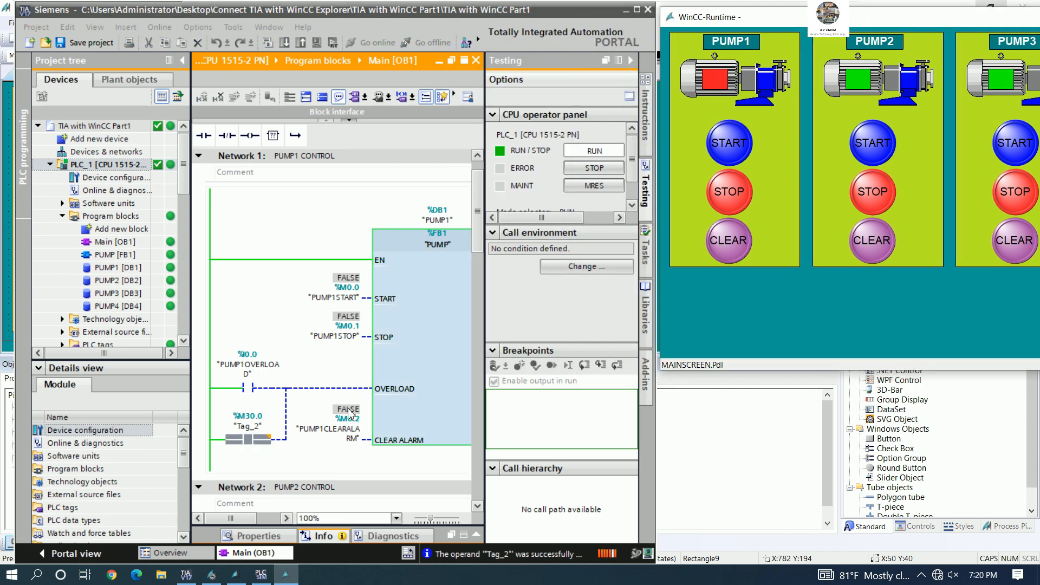
{"action": "left_click", "coordinate": [183, 60]}
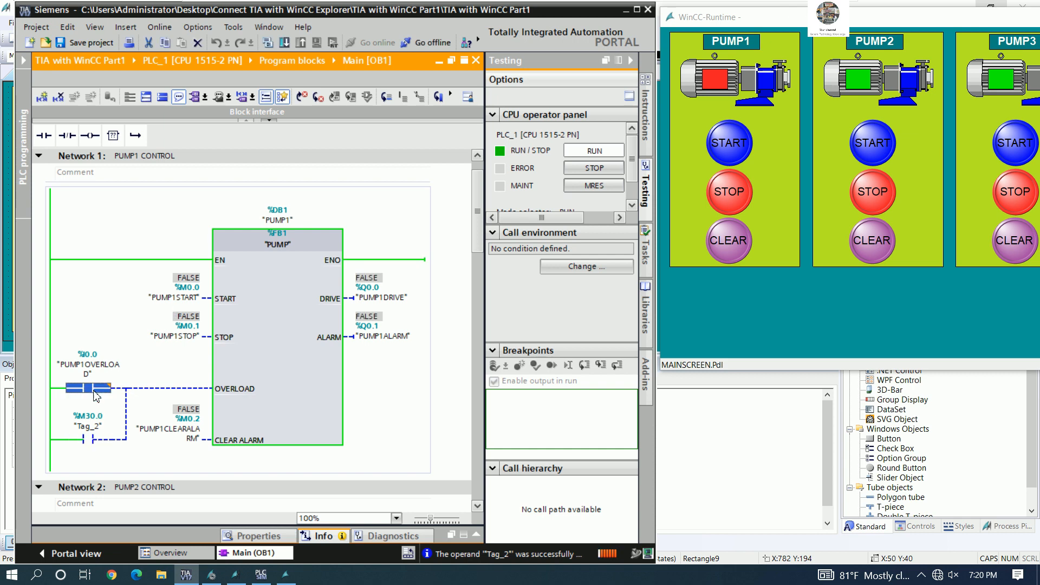
Step: Trigger PUMP1's overload in Network 1 by modifying Tag_2 (%M30.0) to 1
{"action": "right_click", "coordinate": [91, 440]}
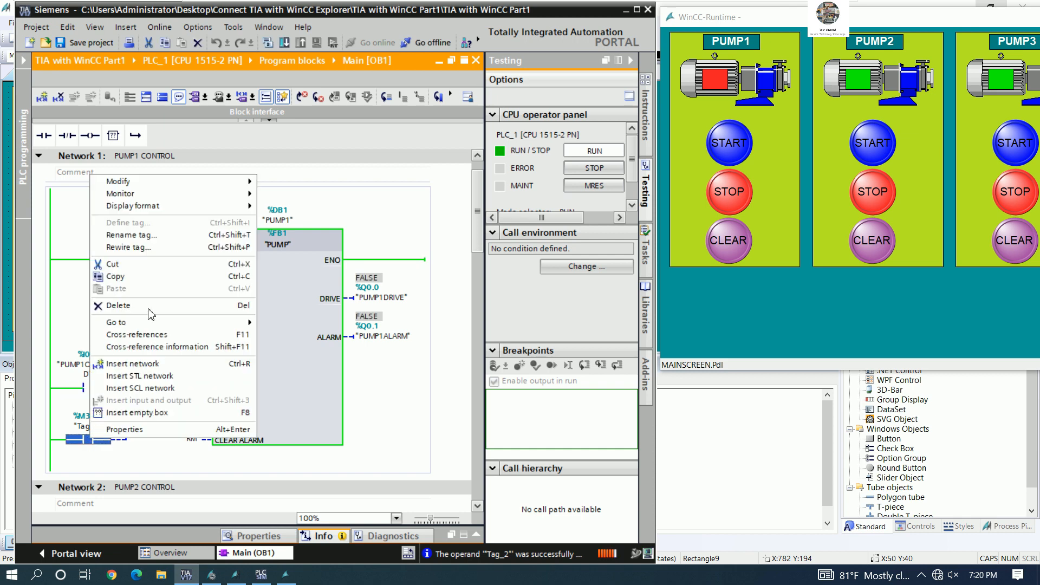
{"action": "mouse_move", "coordinate": [253, 184]}
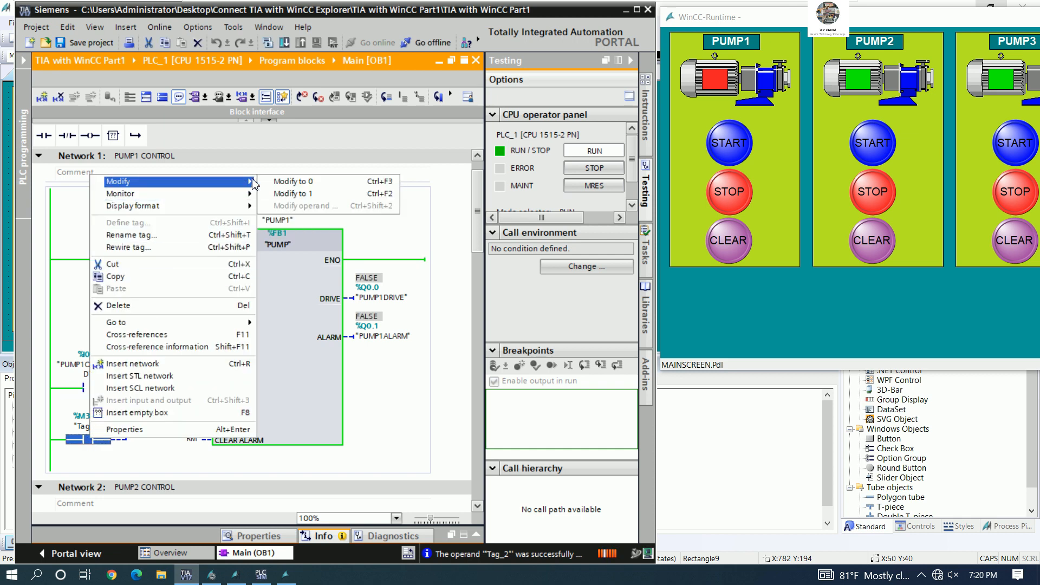
{"action": "left_click", "coordinate": [301, 194]}
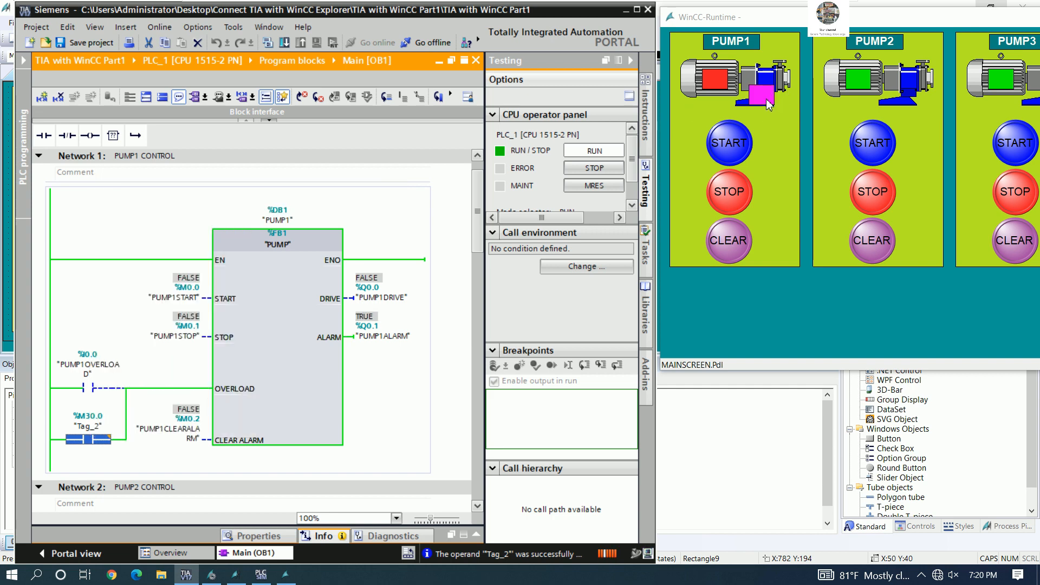
{"action": "right_click", "coordinate": [101, 438]}
{"action": "mouse_move", "coordinate": [233, 173]}
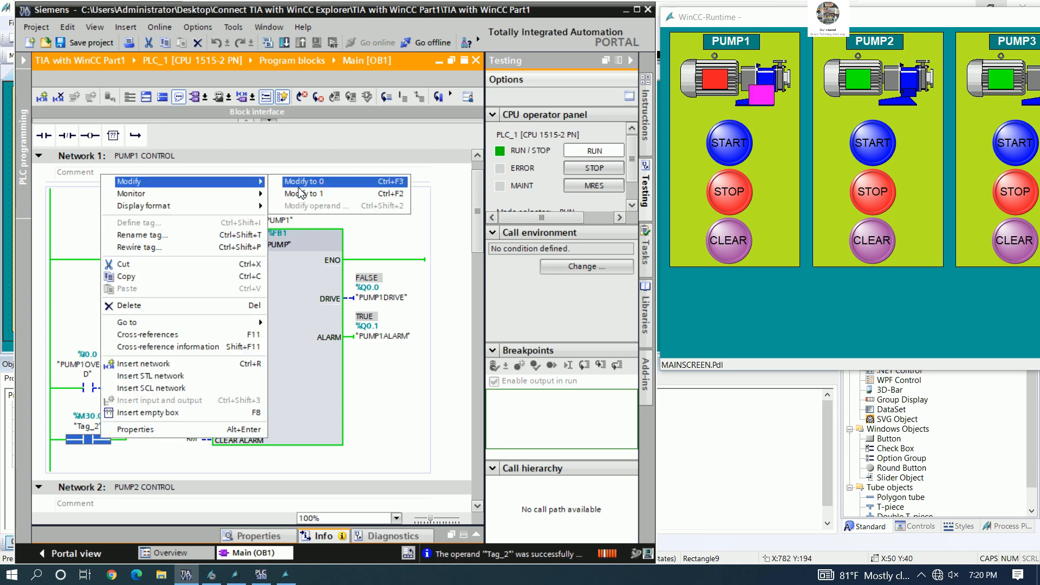
{"action": "left_click", "coordinate": [320, 194]}
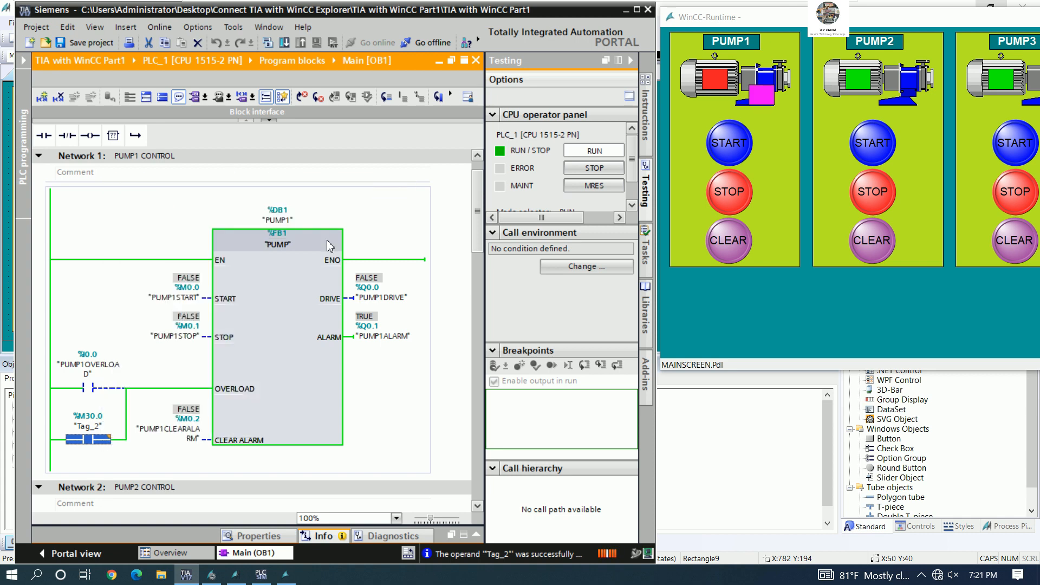
Step: Test PUMP1's CLEAR button in WinCC Runtime and close the runtime window
{"action": "left_click", "coordinate": [781, 126]}
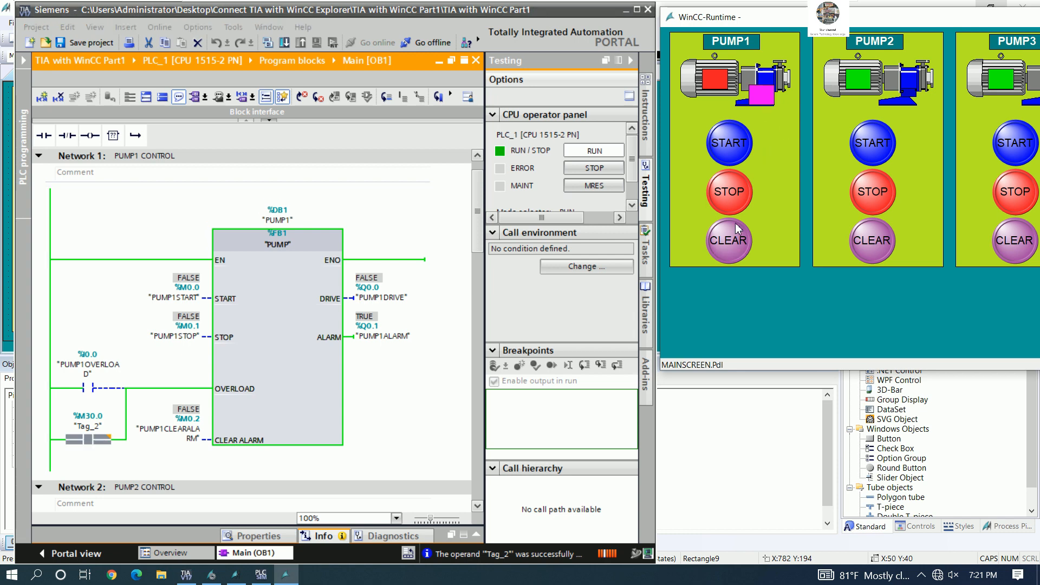
{"action": "left_click", "coordinate": [735, 250]}
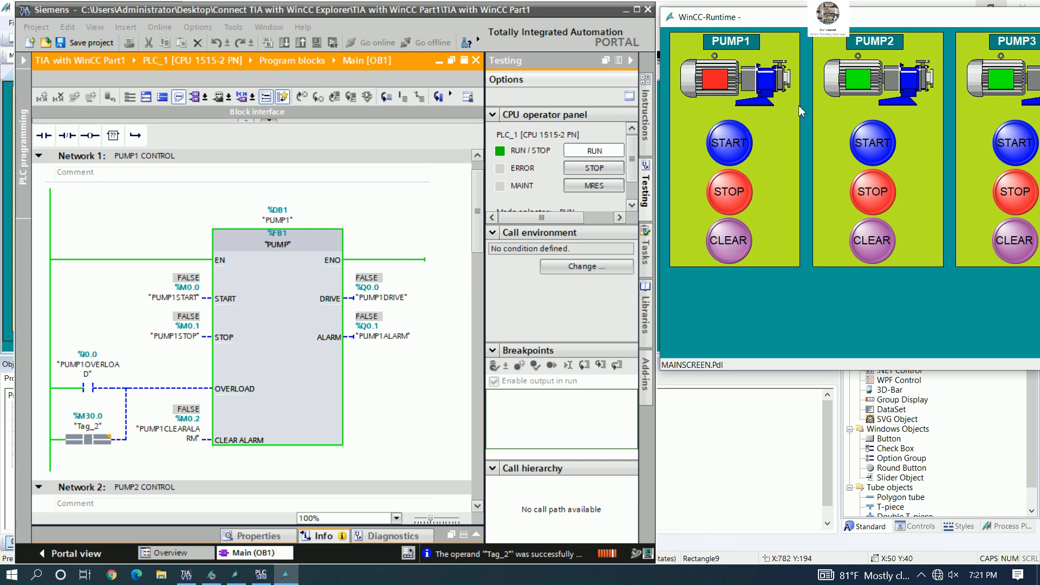
{"action": "double_click", "coordinate": [914, 26]}
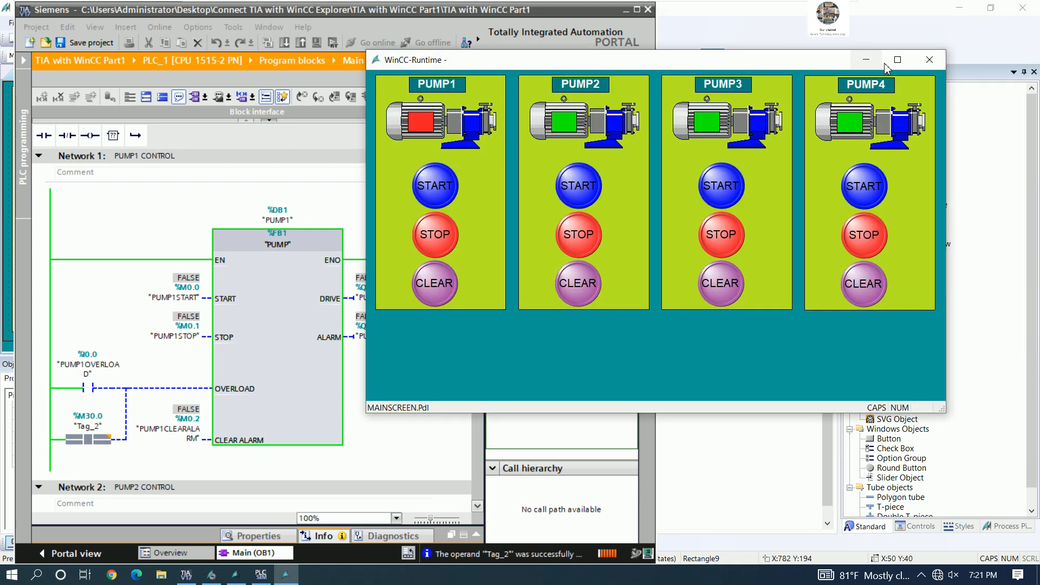
{"action": "left_click", "coordinate": [931, 56]}
Step: Return to Graphics Designer and move the magenta rectangle back over the red square on PUMP1's motor
{"action": "left_click", "coordinate": [261, 574]}
{"action": "left_click", "coordinate": [234, 574]}
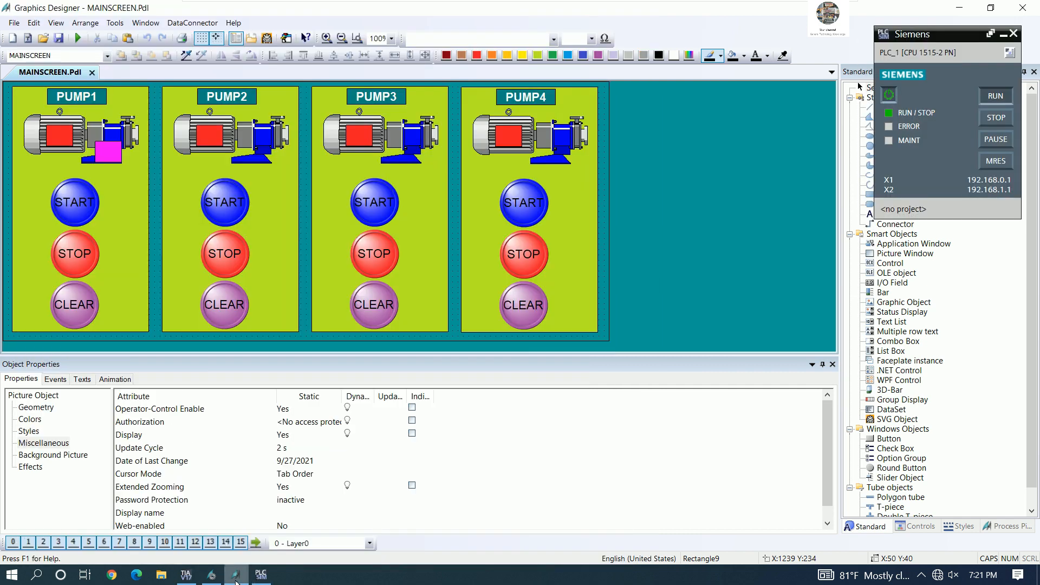
{"action": "left_click", "coordinate": [108, 154]}
{"action": "left_click_drag", "start_coordinate": [108, 155], "coordinate": [59, 139]}
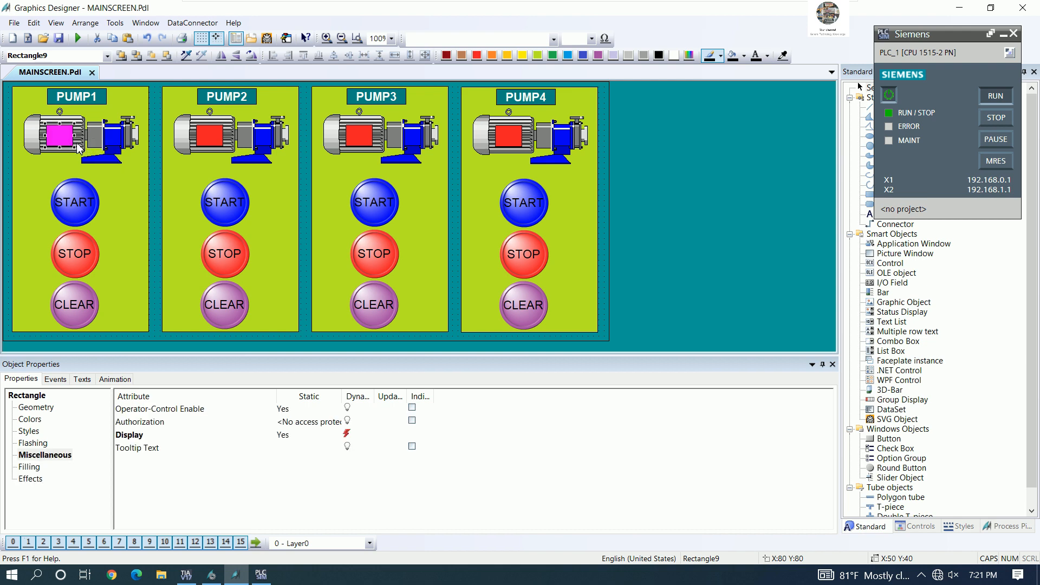
Step: Duplicate the magenta rectangle and align the copy over the red square on PUMP2's motor
{"action": "right_click", "coordinate": [64, 140]}
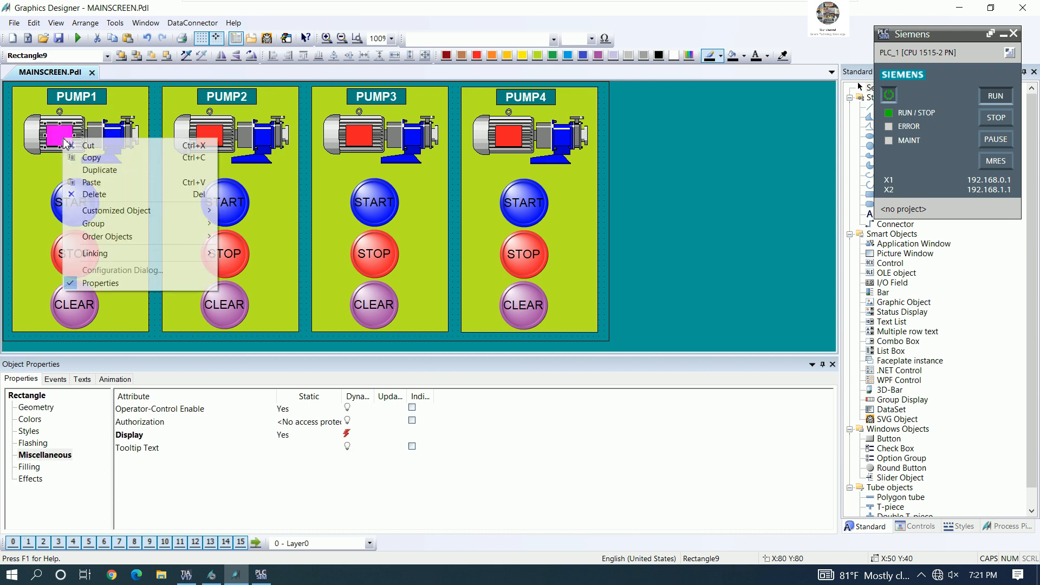
{"action": "left_click", "coordinate": [108, 171]}
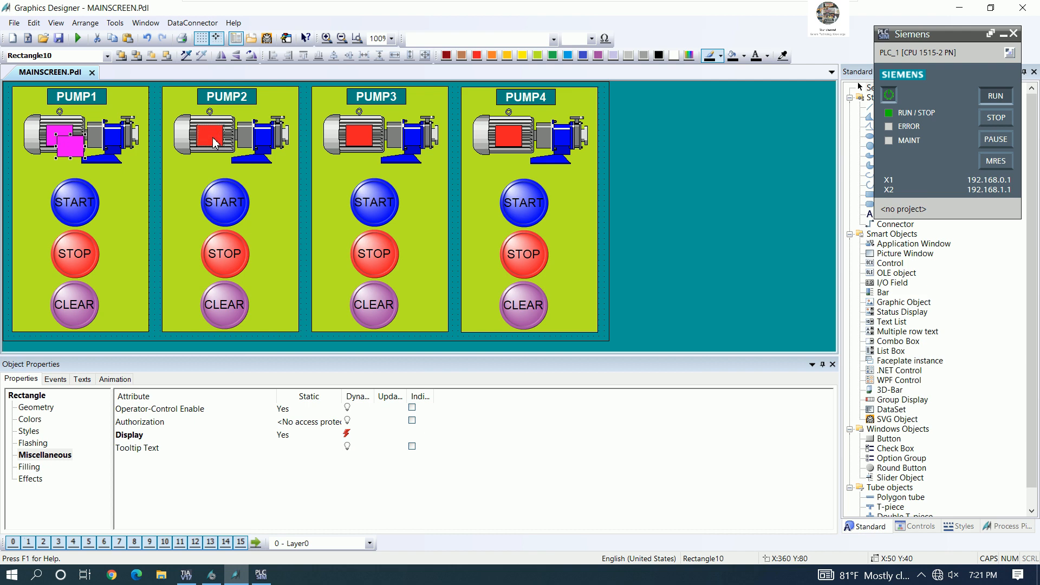
{"action": "left_click_drag", "start_coordinate": [215, 142], "coordinate": [215, 143]}
{"action": "key", "text": "Left"}
{"action": "key", "text": "Left"}
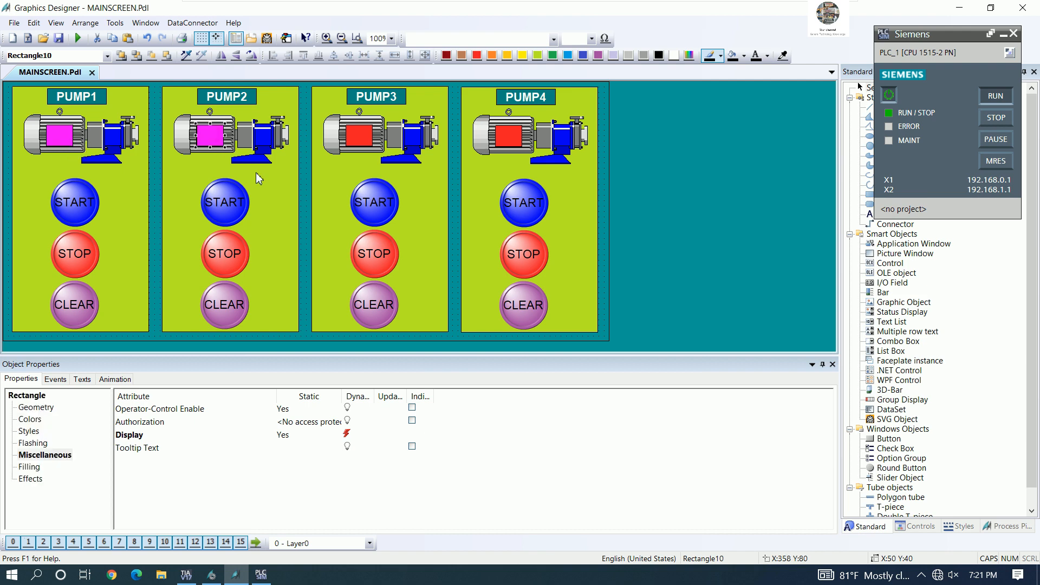
Step: Link the Display property of PUMP2's magenta rectangle to 'PUMP2ALARM' in the dynamic dialog, with its trigger updating upon change
{"action": "right_click", "coordinate": [349, 436]}
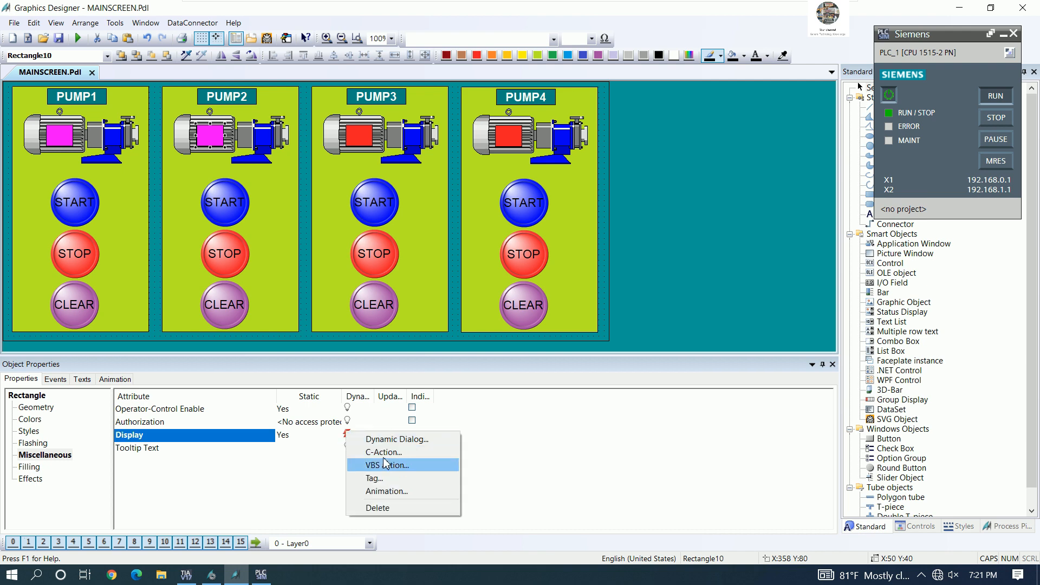
{"action": "left_click", "coordinate": [387, 441]}
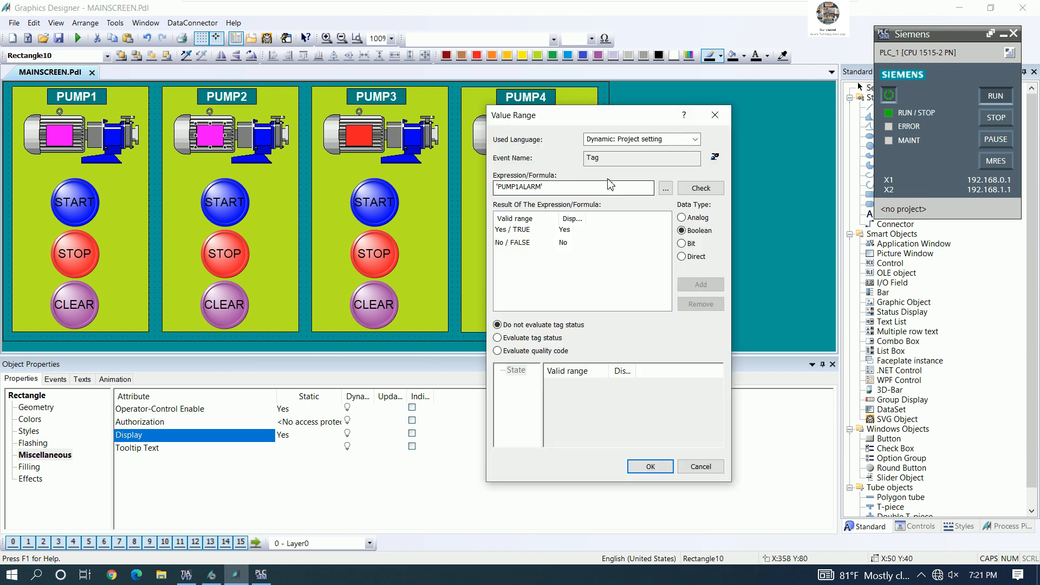
{"action": "left_click", "coordinate": [519, 187]}
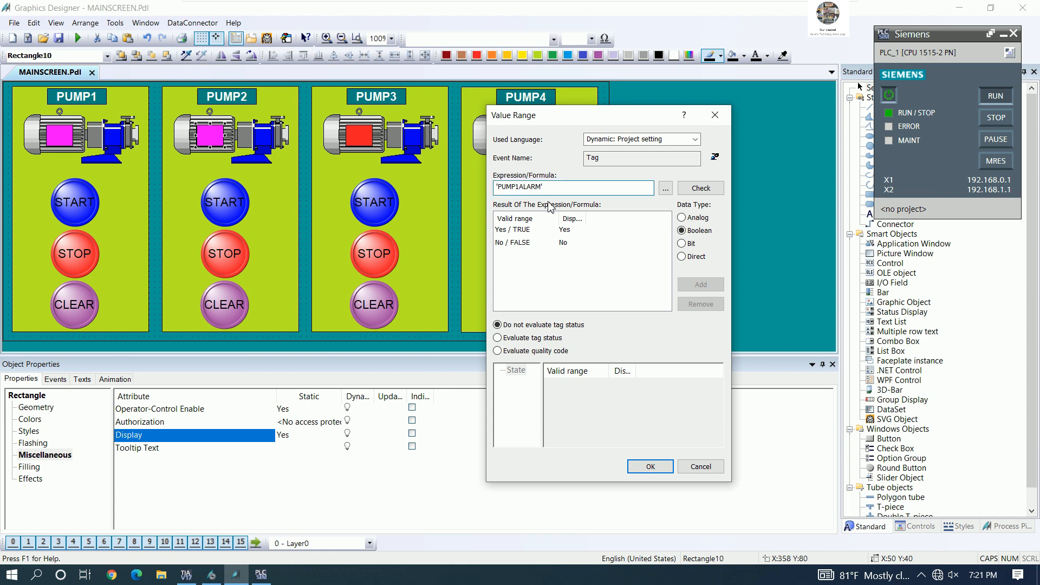
{"action": "left_click", "coordinate": [715, 157]}
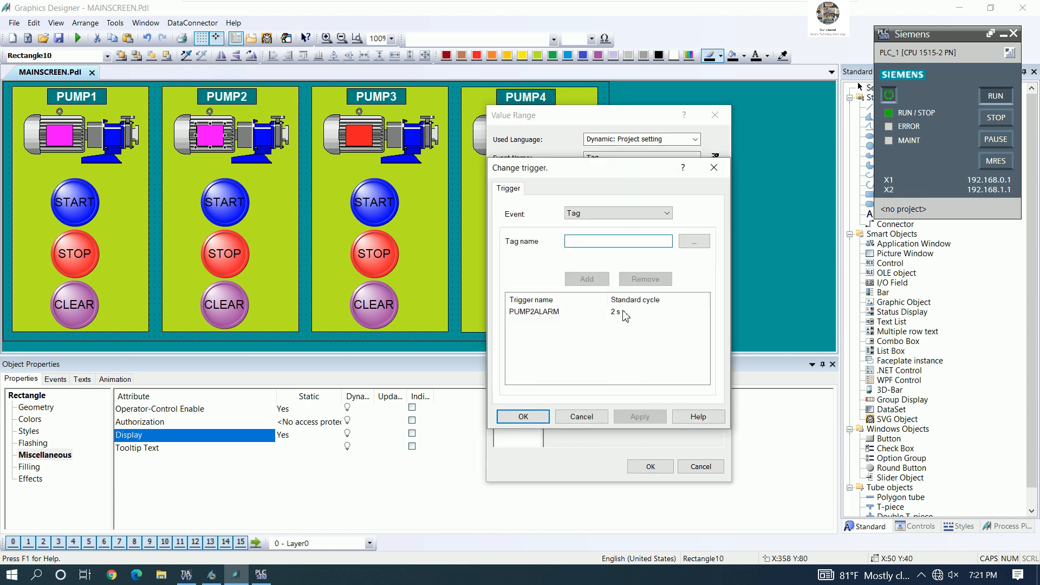
{"action": "double_click", "coordinate": [623, 312]}
{"action": "left_click", "coordinate": [610, 292]}
{"action": "left_click", "coordinate": [588, 302]}
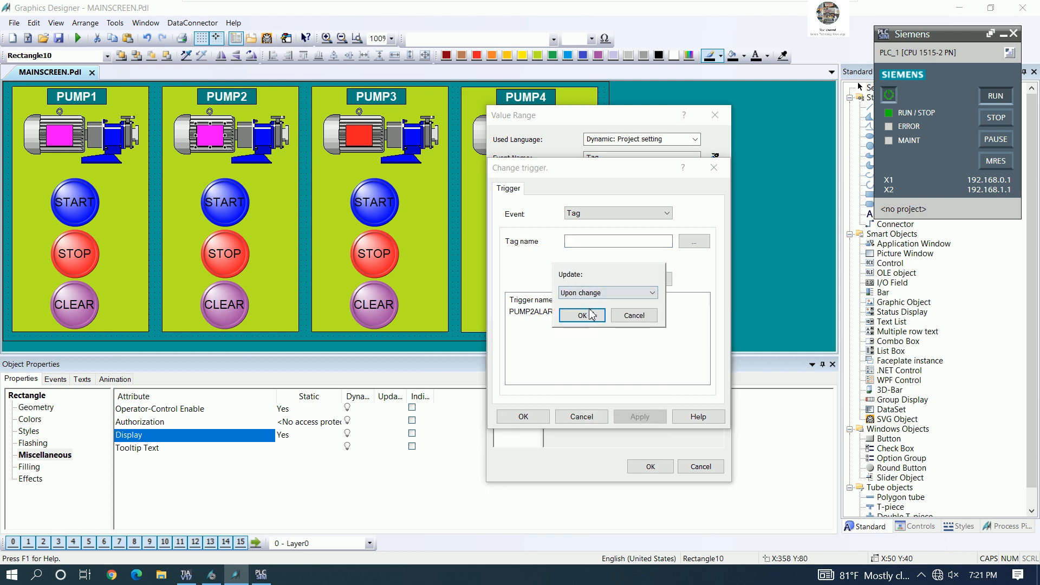
{"action": "left_click", "coordinate": [583, 316]}
{"action": "left_click", "coordinate": [523, 416]}
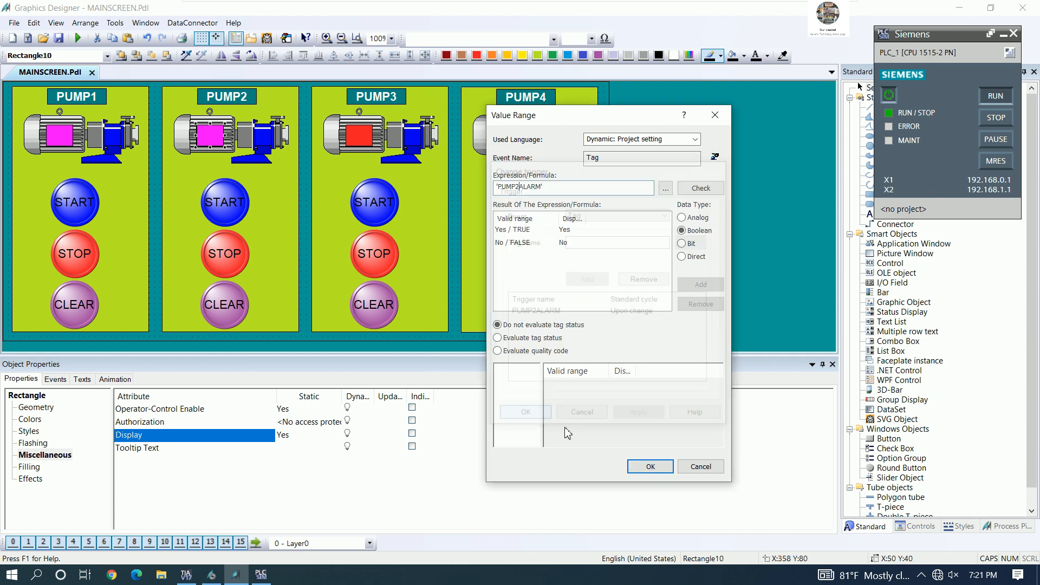
{"action": "left_click", "coordinate": [645, 473]}
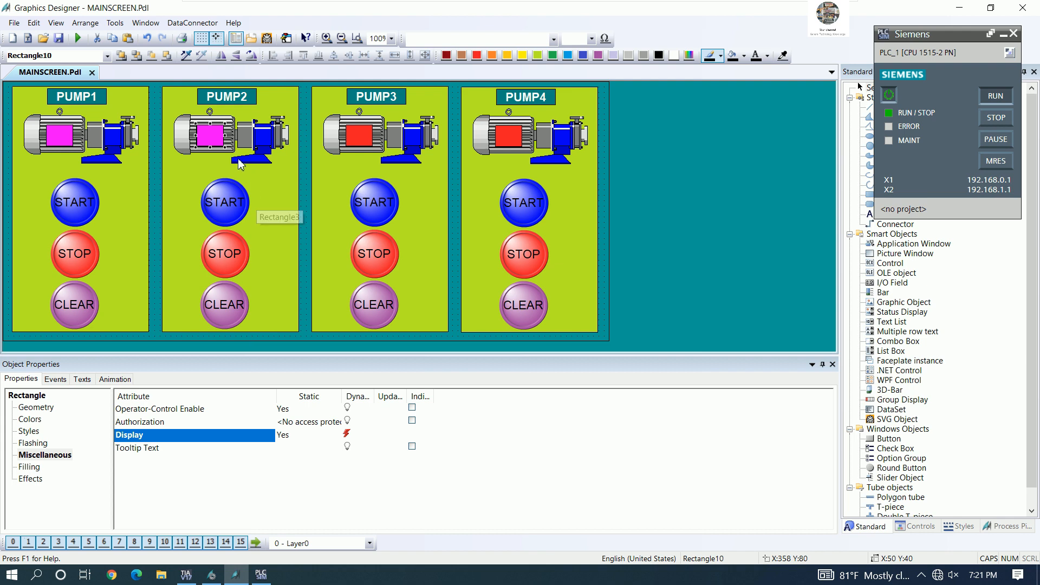
Step: Duplicate PUMP2's magenta rectangle and place the copy over the red square on PUMP3's motor
{"action": "left_click", "coordinate": [282, 193]}
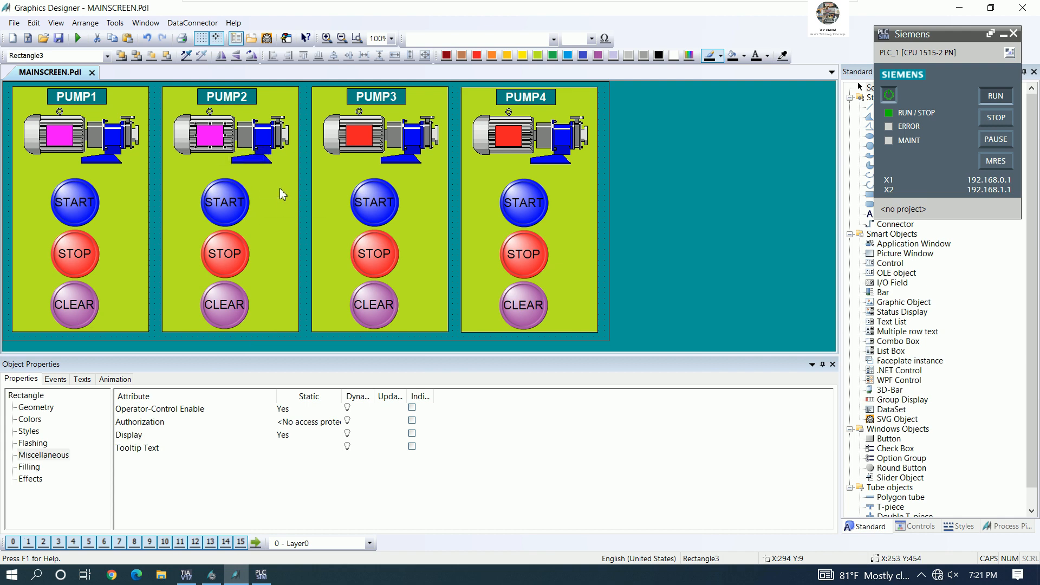
{"action": "left_click", "coordinate": [216, 137]}
{"action": "right_click", "coordinate": [216, 136]}
{"action": "left_click", "coordinate": [252, 168]}
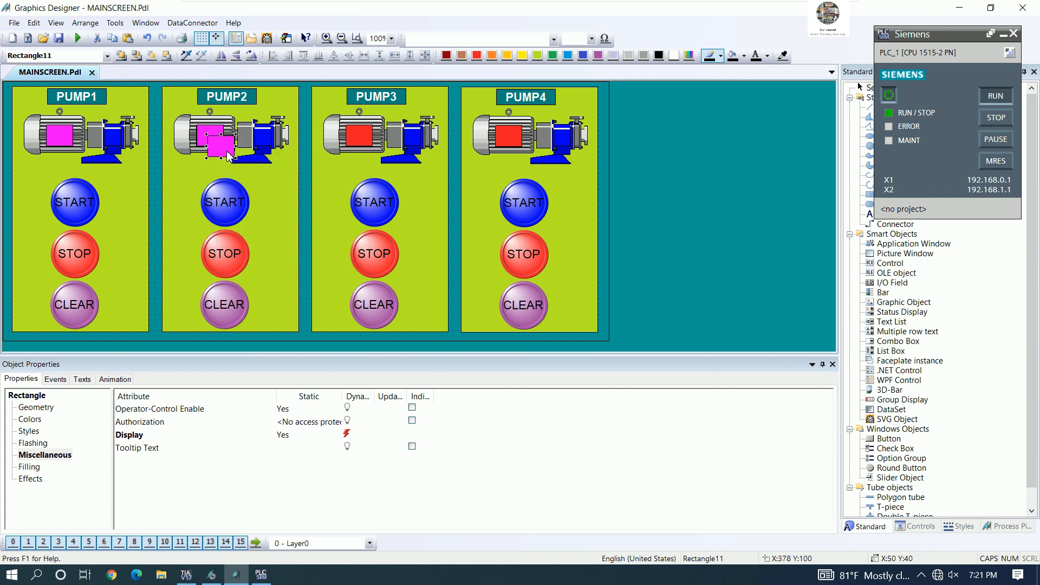
{"action": "left_click_drag", "start_coordinate": [339, 147], "coordinate": [366, 146]}
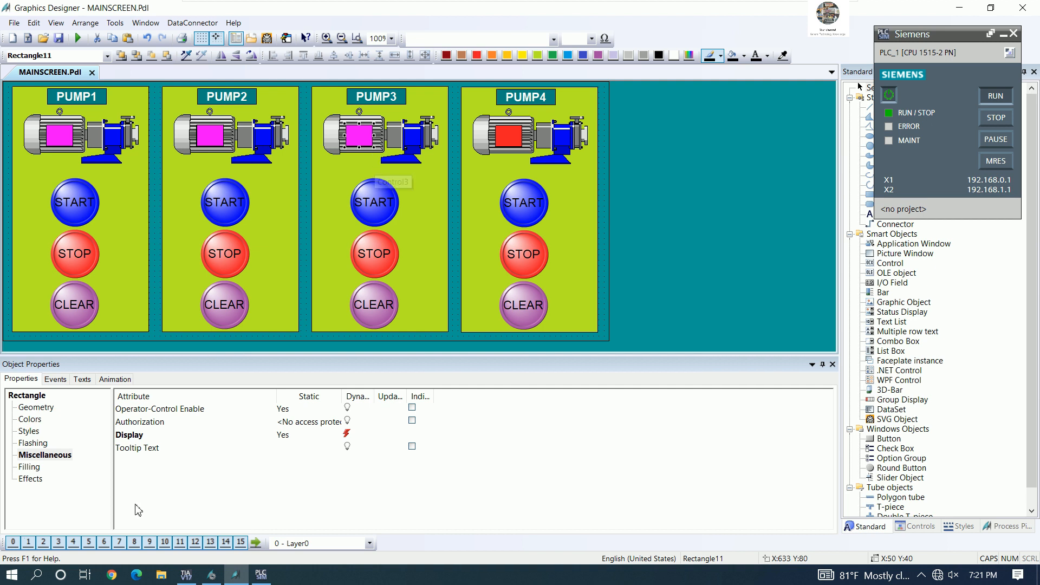
Step: Set the Display dynamic of PUMP3's magenta rectangle to 'PUMP3ALARM', with the trigger updating upon change
{"action": "right_click", "coordinate": [347, 433]}
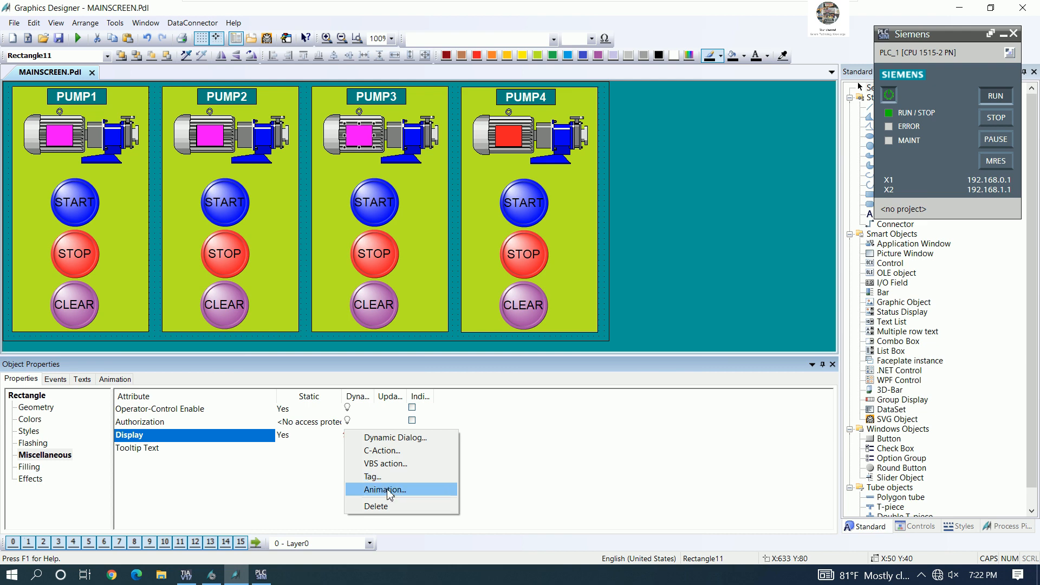
{"action": "left_click", "coordinate": [396, 438]}
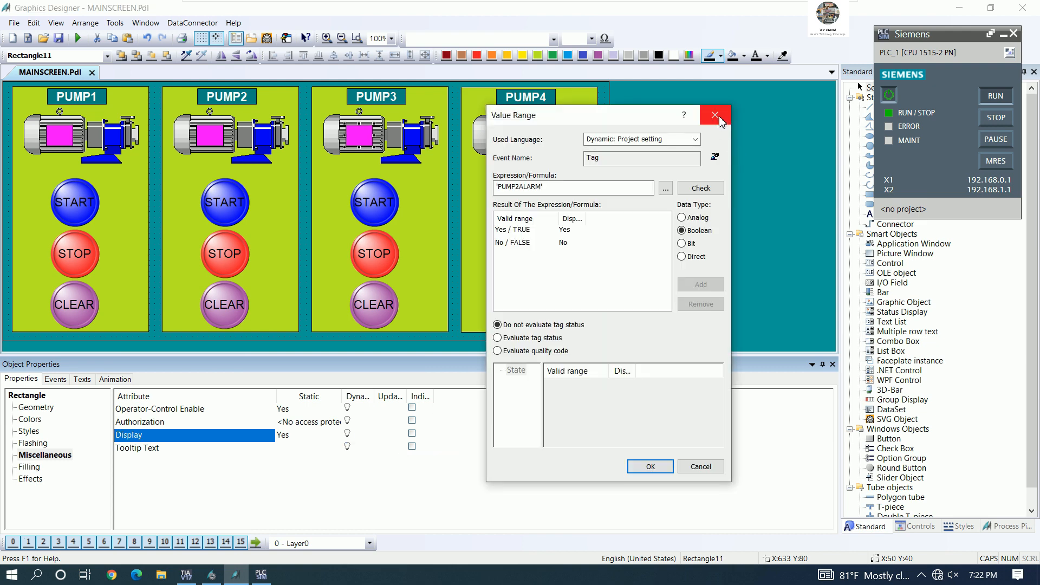
{"action": "left_click", "coordinate": [519, 187]}
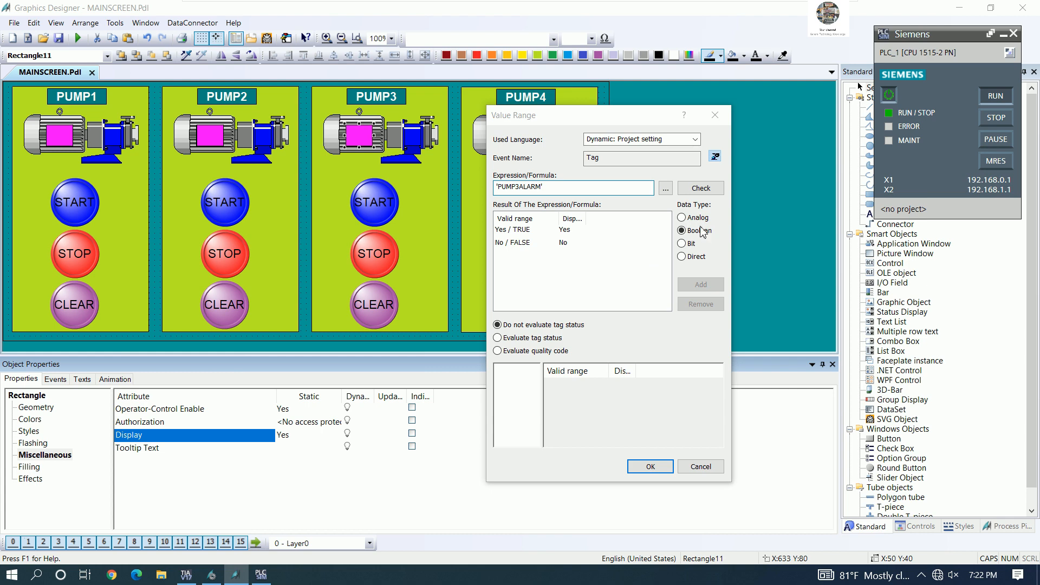
{"action": "left_click", "coordinate": [715, 157]}
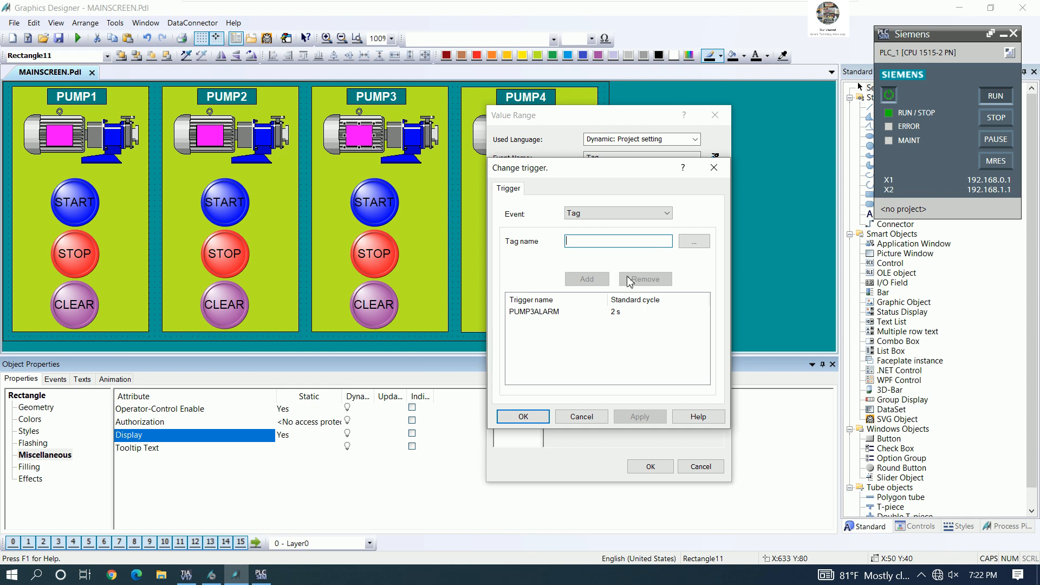
{"action": "double_click", "coordinate": [618, 317]}
{"action": "left_click", "coordinate": [601, 293]}
{"action": "left_click", "coordinate": [595, 310]}
{"action": "left_click", "coordinate": [594, 312]}
{"action": "left_click", "coordinate": [525, 416]}
{"action": "left_click", "coordinate": [650, 466]}
Step: Duplicate PUMP3's magenta rectangle and align the copy over the red square on PUMP4's motor
{"action": "right_click", "coordinate": [360, 141]}
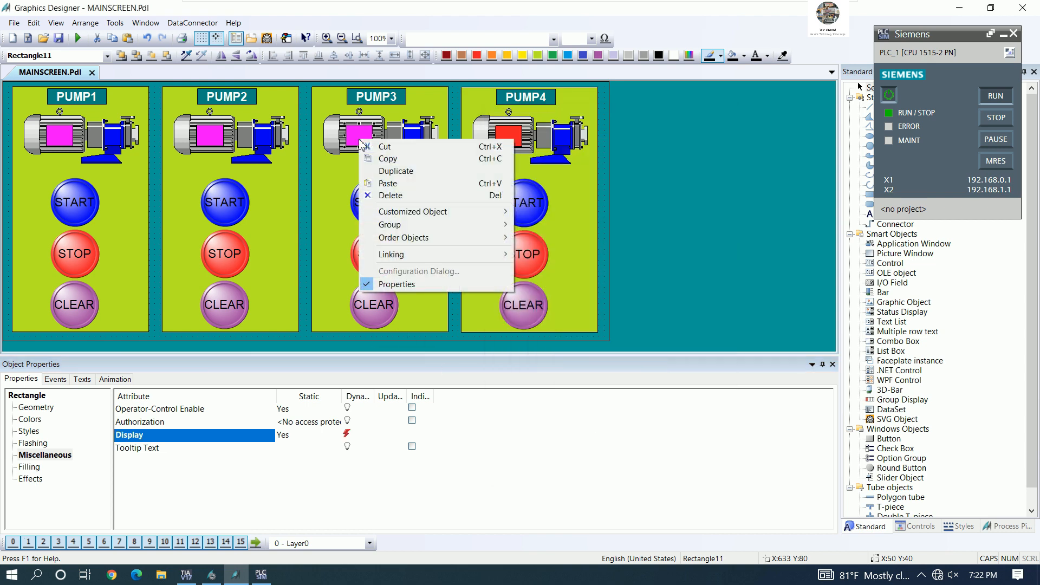
{"action": "left_click", "coordinate": [396, 170]}
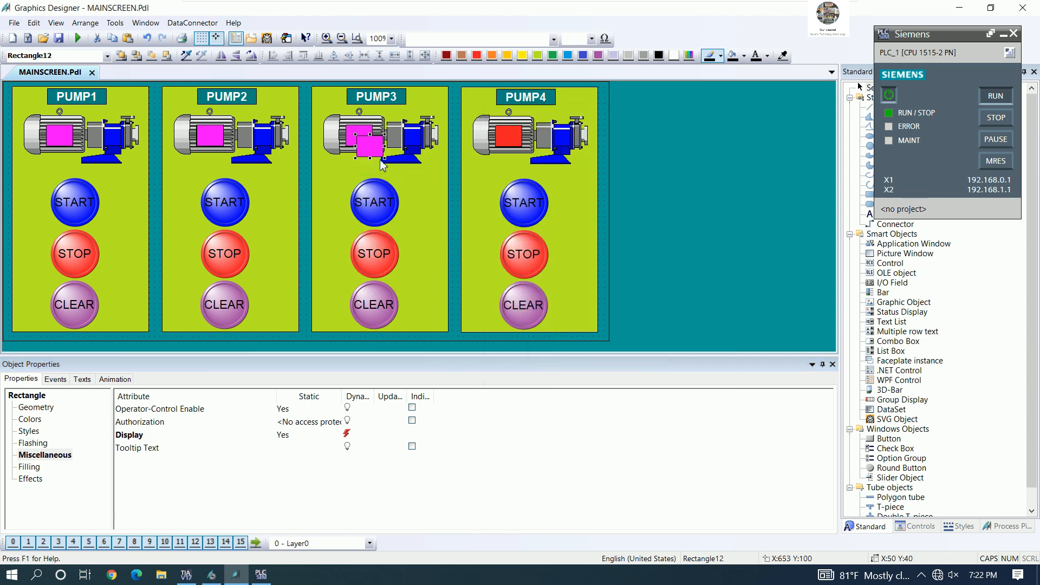
{"action": "left_click_drag", "start_coordinate": [516, 148], "coordinate": [514, 145]}
{"action": "right_click", "coordinate": [511, 139]}
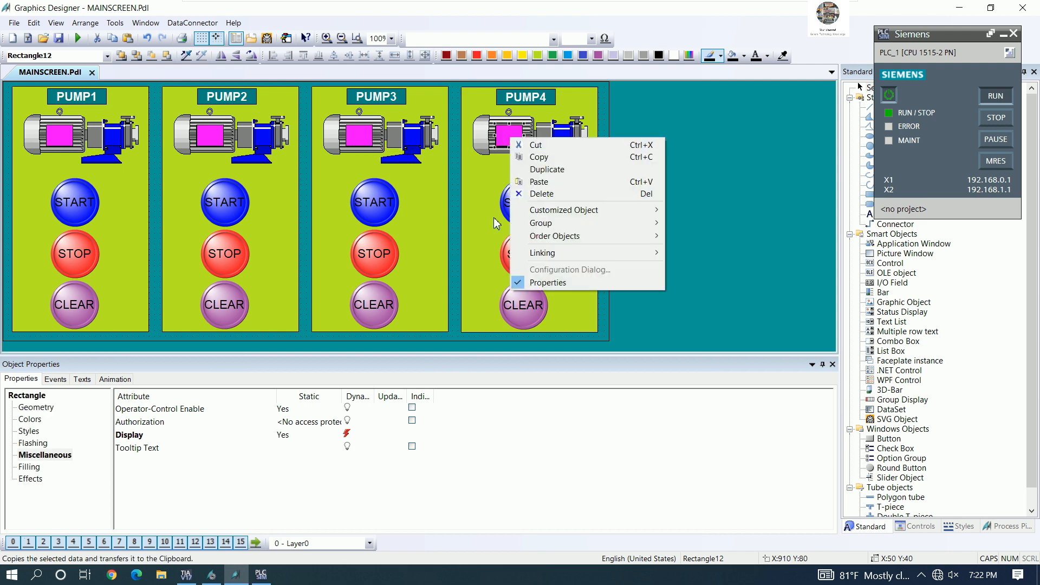
Step: Drive the Display property of PUMP4's magenta rectangle with the expression 'PUMP4ALARM' and a trigger that updates upon change
{"action": "left_click", "coordinate": [350, 440]}
{"action": "right_click", "coordinate": [350, 440]}
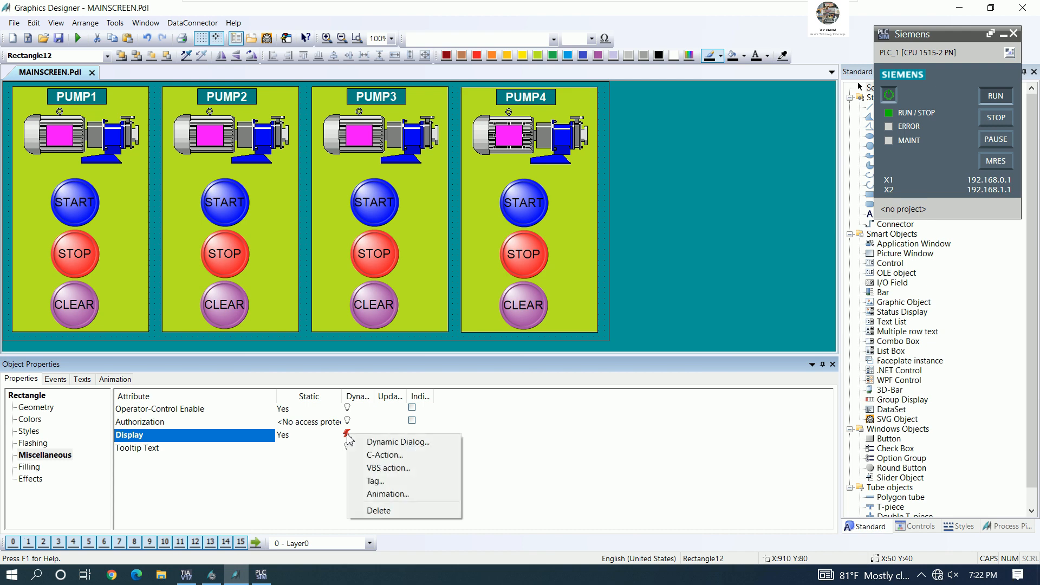
{"action": "left_click", "coordinate": [398, 444]}
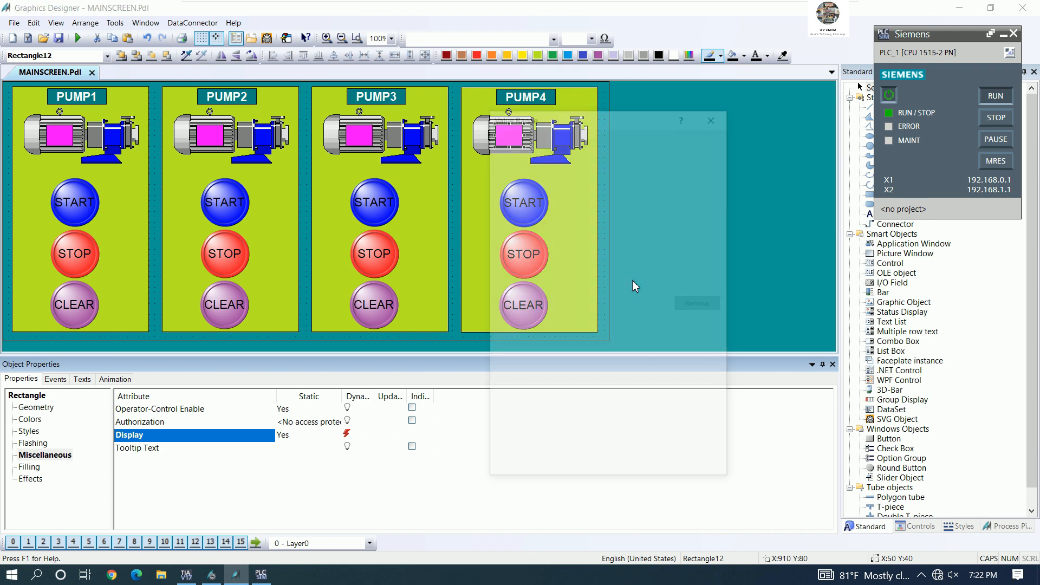
{"action": "left_click", "coordinate": [518, 186]}
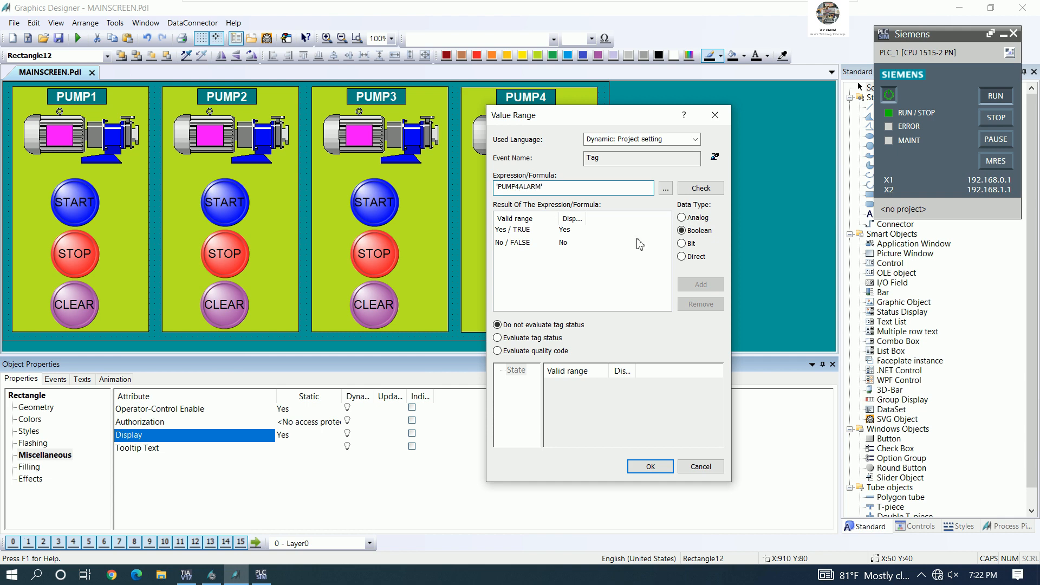
{"action": "left_click", "coordinate": [714, 157]}
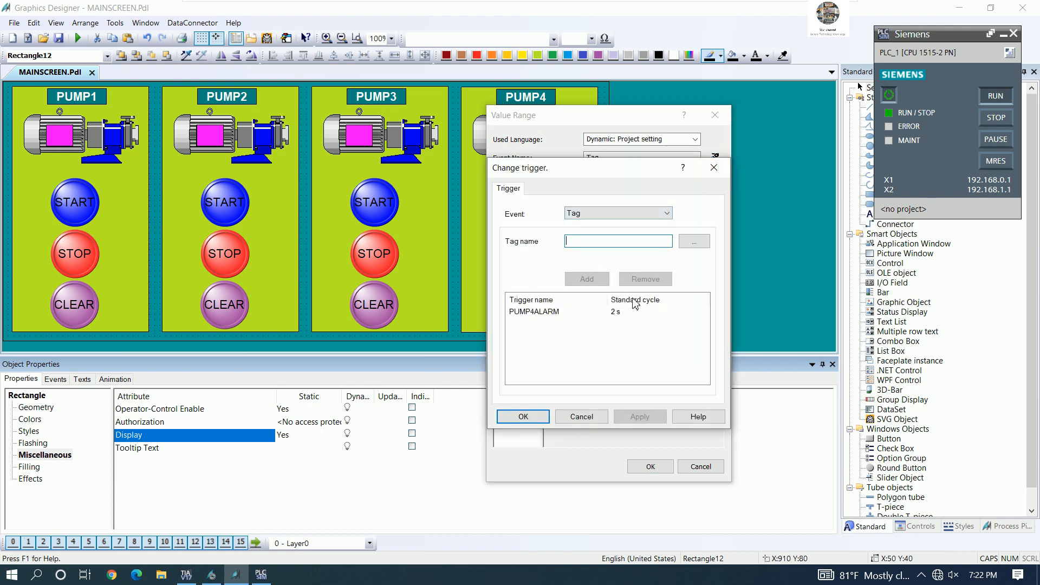
{"action": "double_click", "coordinate": [622, 315]}
{"action": "left_click", "coordinate": [596, 293]}
{"action": "left_click", "coordinate": [594, 303]}
{"action": "left_click", "coordinate": [583, 315]}
{"action": "left_click", "coordinate": [523, 416]}
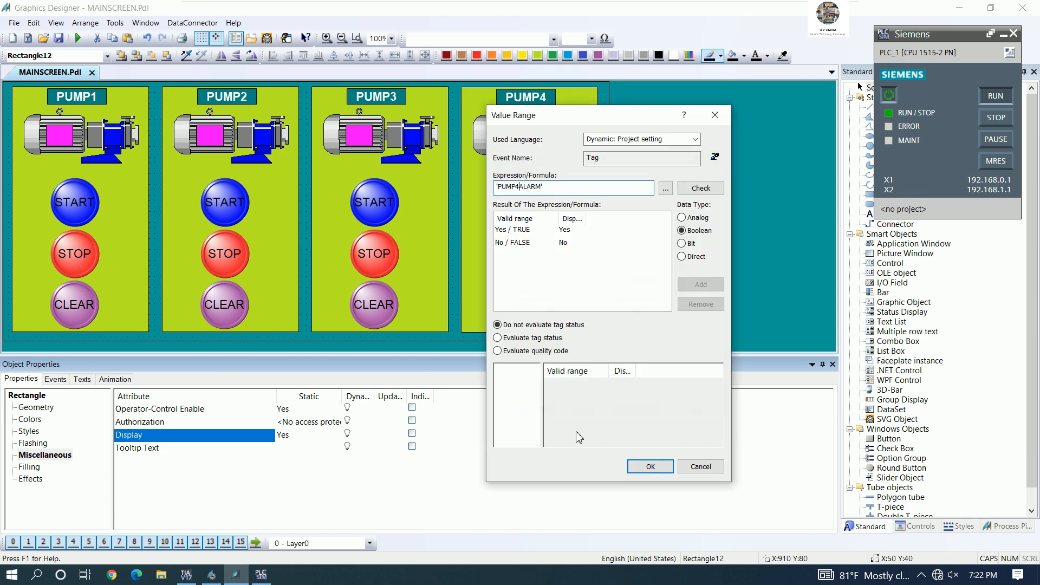
{"action": "left_click", "coordinate": [649, 467]}
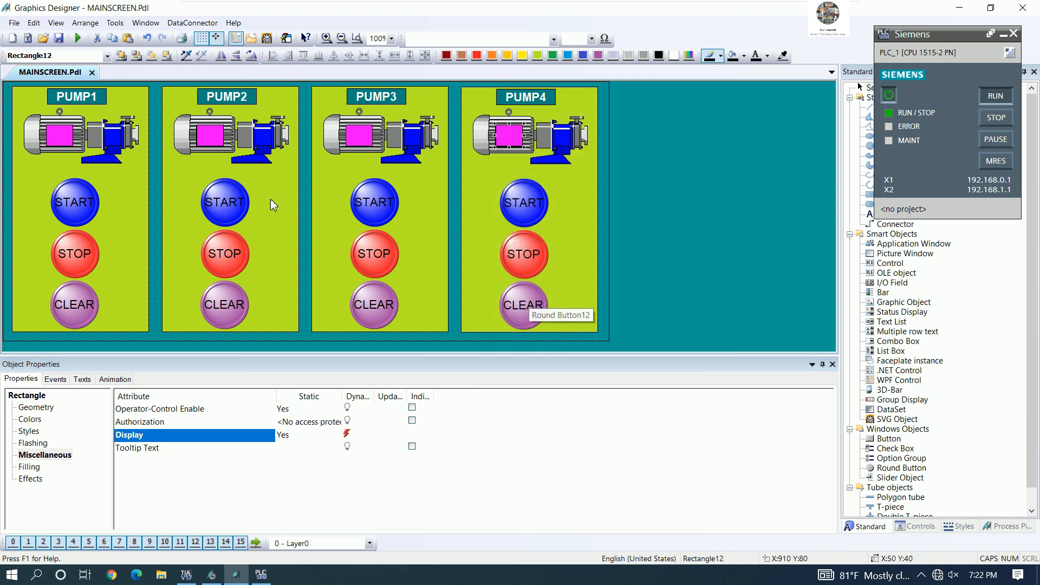
Step: Save MAINSCREEN.Pdl and launch it in WinCC Runtime
{"action": "left_click", "coordinate": [62, 39]}
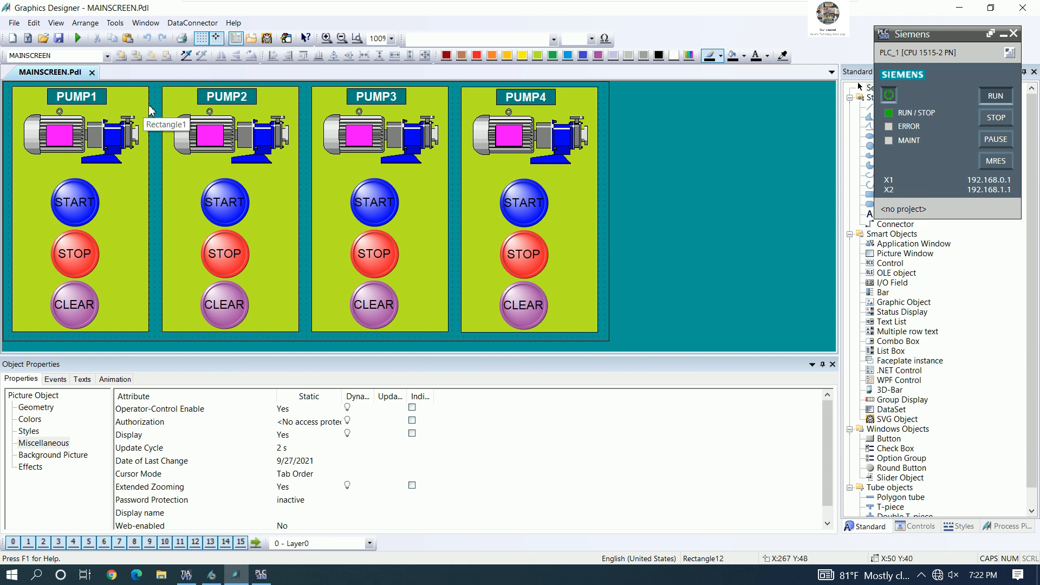
{"action": "left_click", "coordinate": [79, 39]}
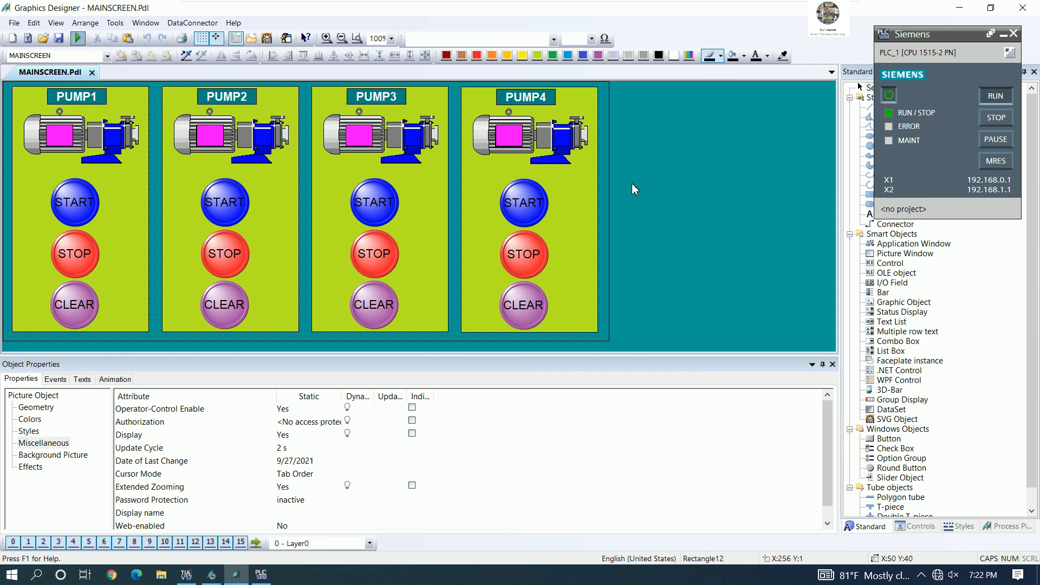
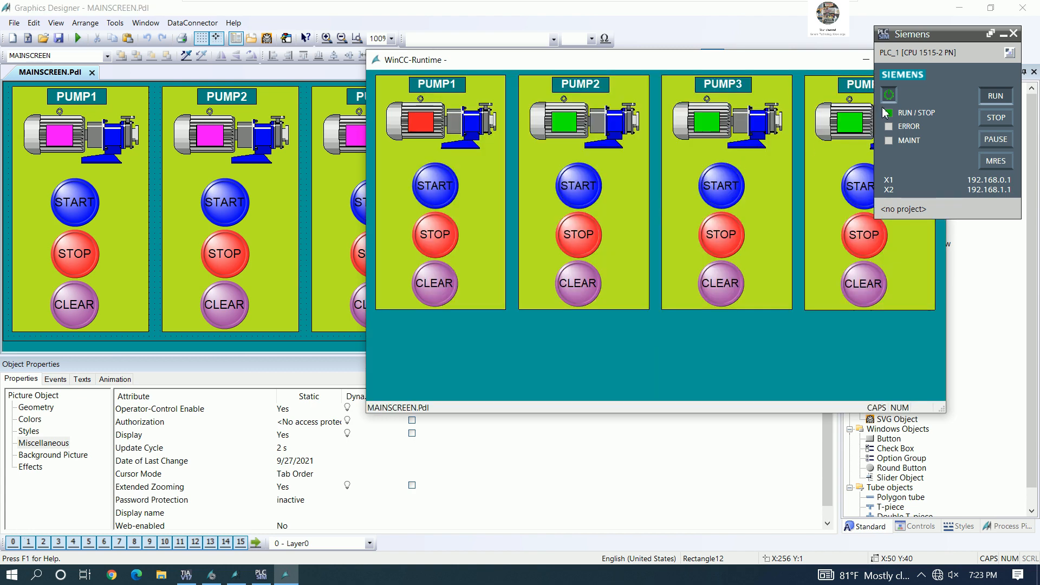
Step: Move the WinCC Runtime window clear of the Network 1 ladder in TIA Portal and start PUMP1
{"action": "left_click", "coordinate": [1004, 36]}
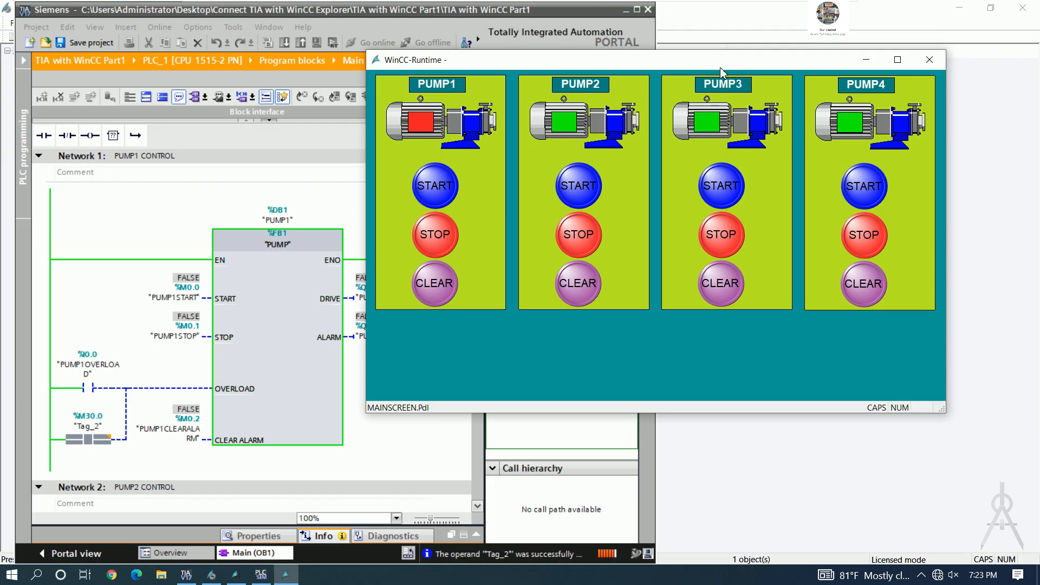
{"action": "left_click_drag", "start_coordinate": [684, 66], "coordinate": [783, 19]}
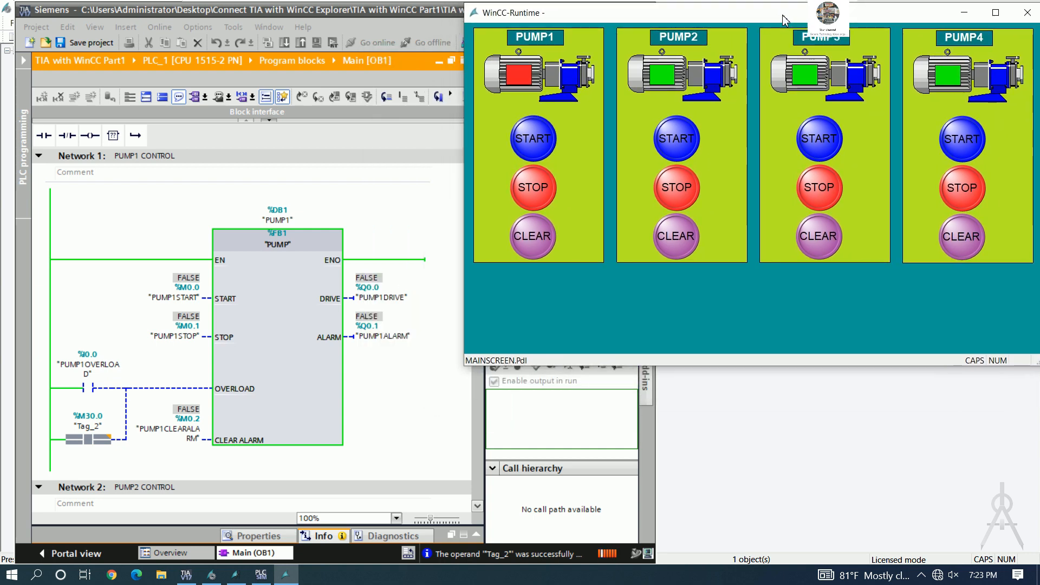
{"action": "left_click", "coordinate": [546, 144]}
Step: Arrange the TIA Portal and WinCC Runtime windows side by side, narrowing TIA Portal so PUMP1 stays in view
{"action": "left_click", "coordinate": [93, 439]}
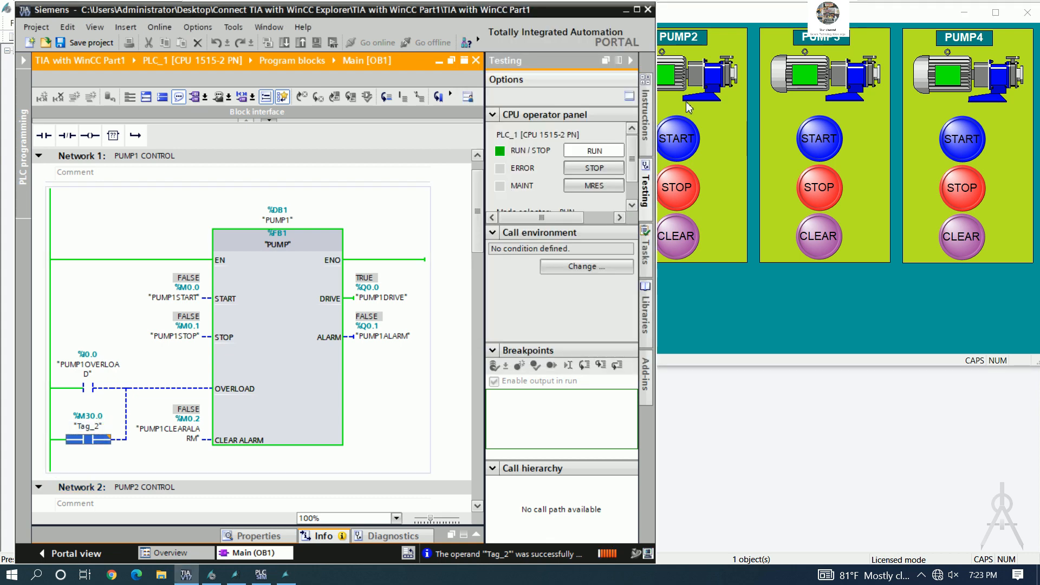
{"action": "left_click", "coordinate": [724, 123]}
{"action": "left_click_drag", "start_coordinate": [665, 24], "coordinate": [842, 38]}
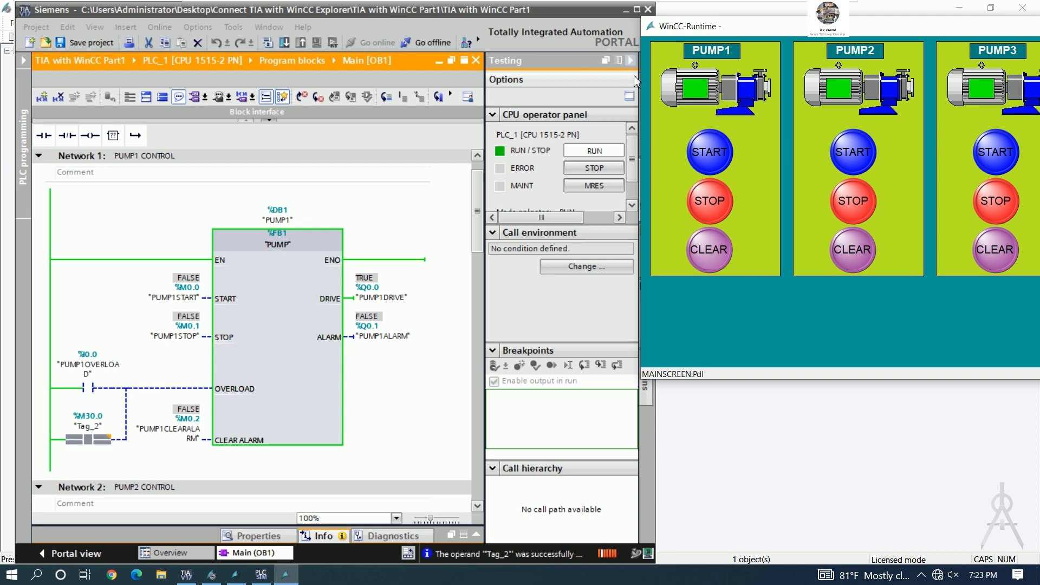
{"action": "left_click", "coordinate": [650, 414]}
{"action": "left_click_drag", "start_coordinate": [654, 409], "coordinate": [560, 404]}
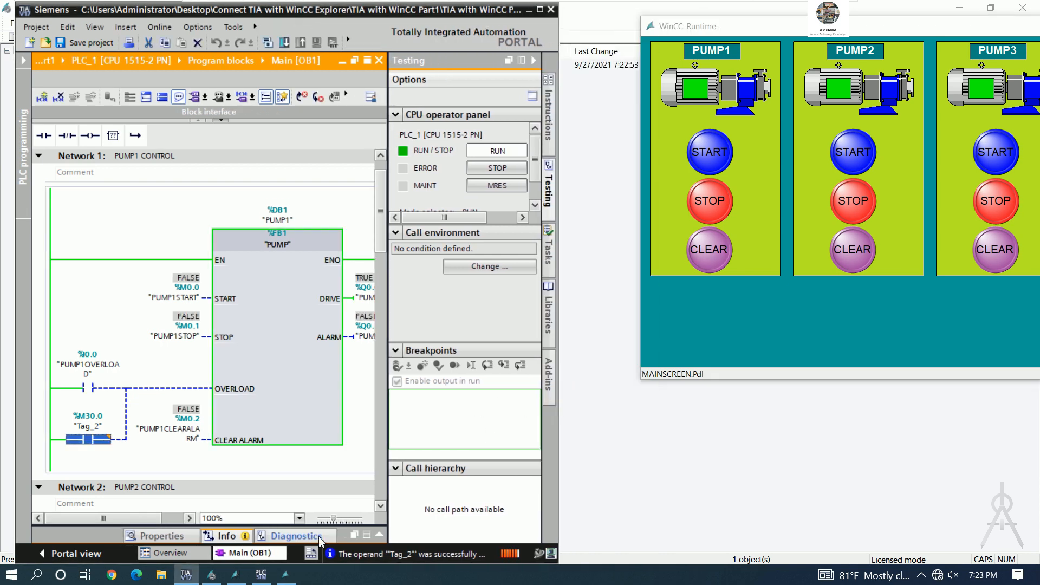
Step: Modify the Tag_2 contact (%M30.0) in Network 1 to 1 to simulate an overload on the running PUMP1
{"action": "right_click", "coordinate": [91, 441]}
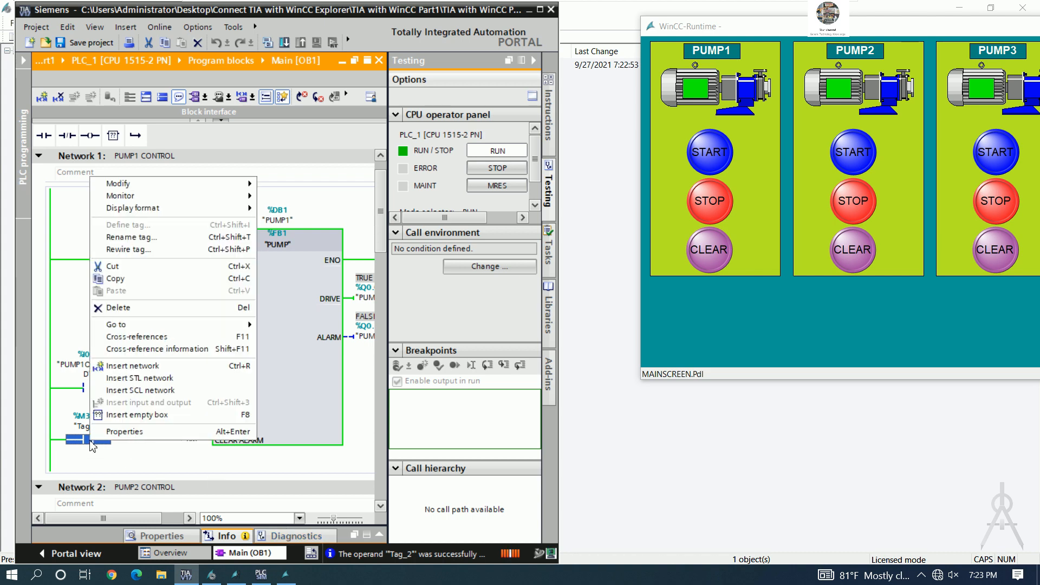
{"action": "mouse_move", "coordinate": [243, 185]}
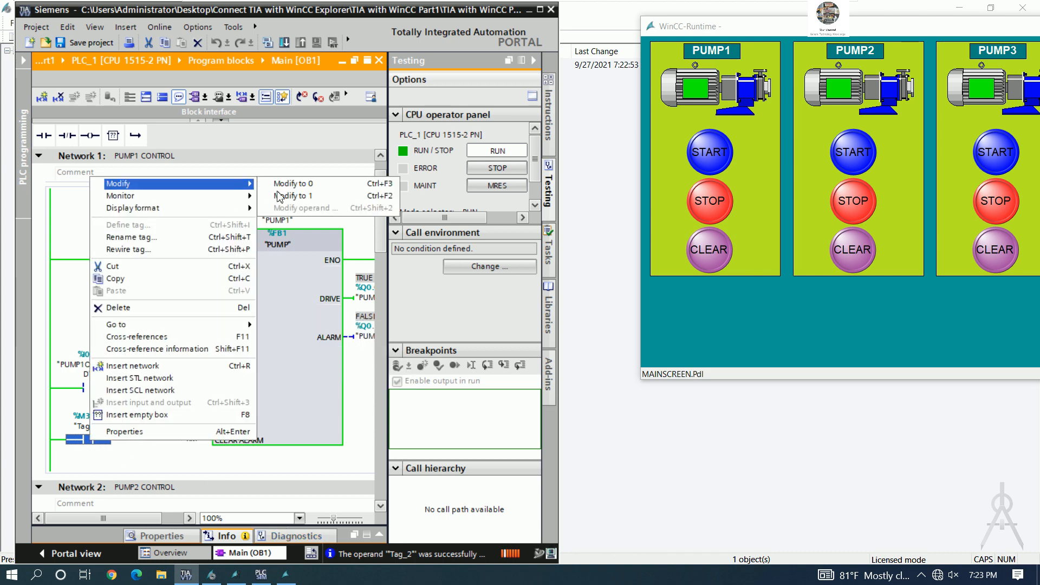
{"action": "left_click", "coordinate": [282, 197]}
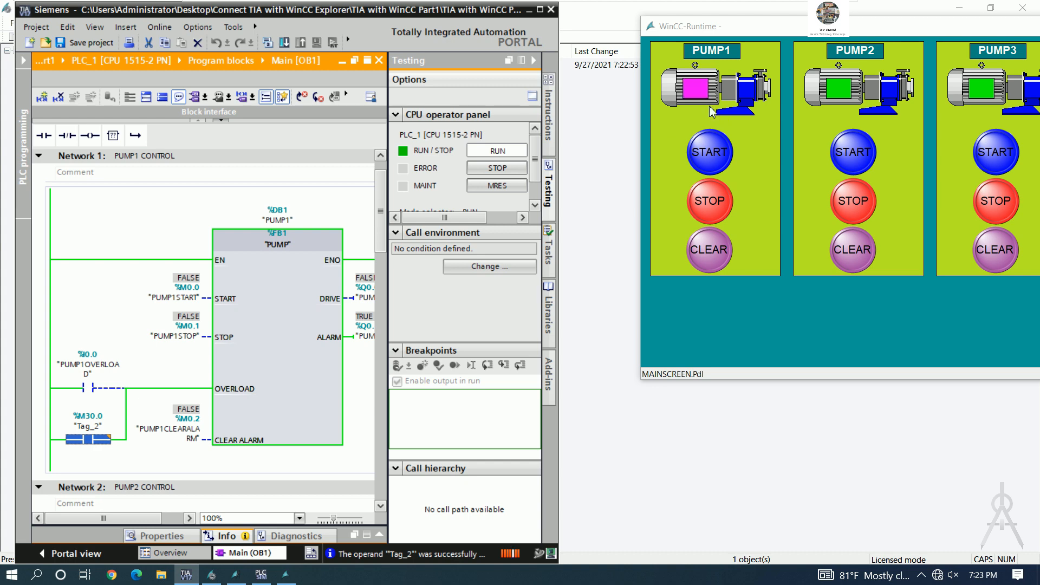
Step: Modify the Tag_2 contact (%M30.0) in Network 1 to 0 and clear PUMP1's alarm in WinCC Runtime
{"action": "right_click", "coordinate": [101, 437]}
{"action": "mouse_move", "coordinate": [234, 186]}
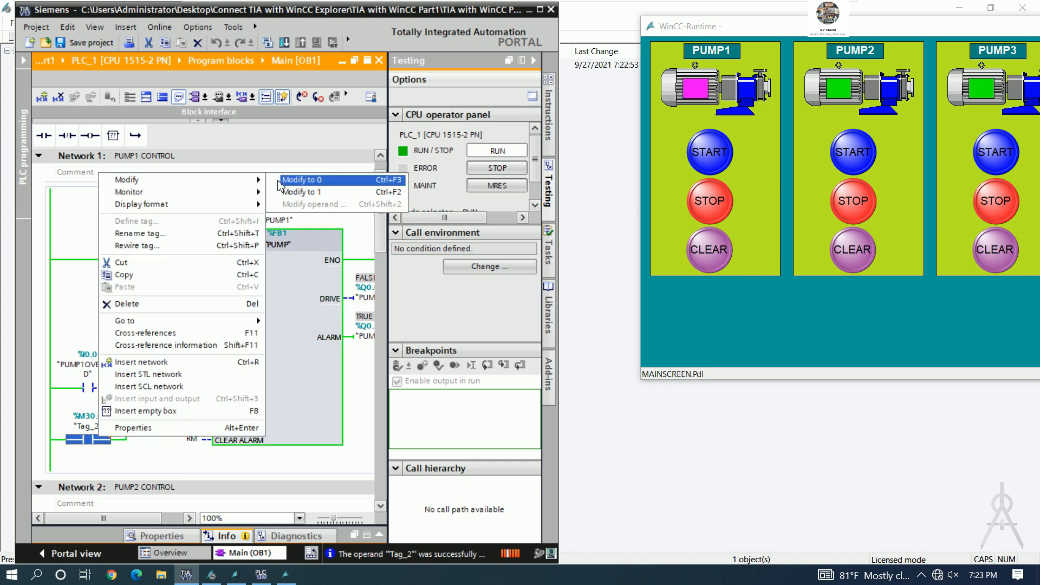
{"action": "left_click", "coordinate": [327, 191]}
{"action": "left_click", "coordinate": [724, 260]}
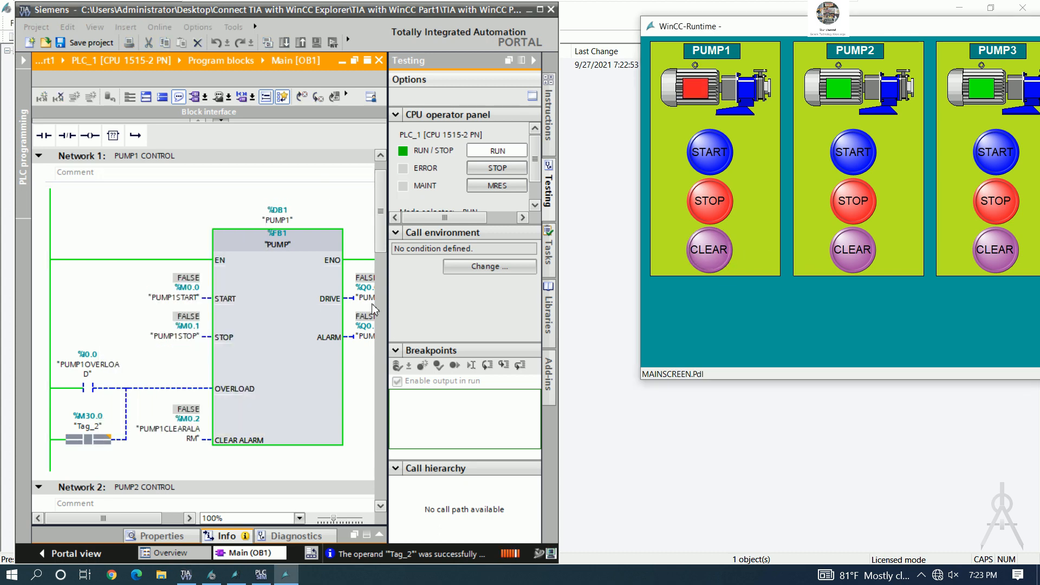
Step: Modify the Tag_3 contact (%M30.1) in Network 2 to 1 to simulate an overload on PUMP2, keeping the runtime window beside the ladder
{"action": "left_click", "coordinate": [382, 266]}
{"action": "scroll", "coordinate": [383, 265], "scroll_direction": "down", "scroll_amount": 2}
{"action": "left_click_drag", "start_coordinate": [382, 265], "coordinate": [388, 317]}
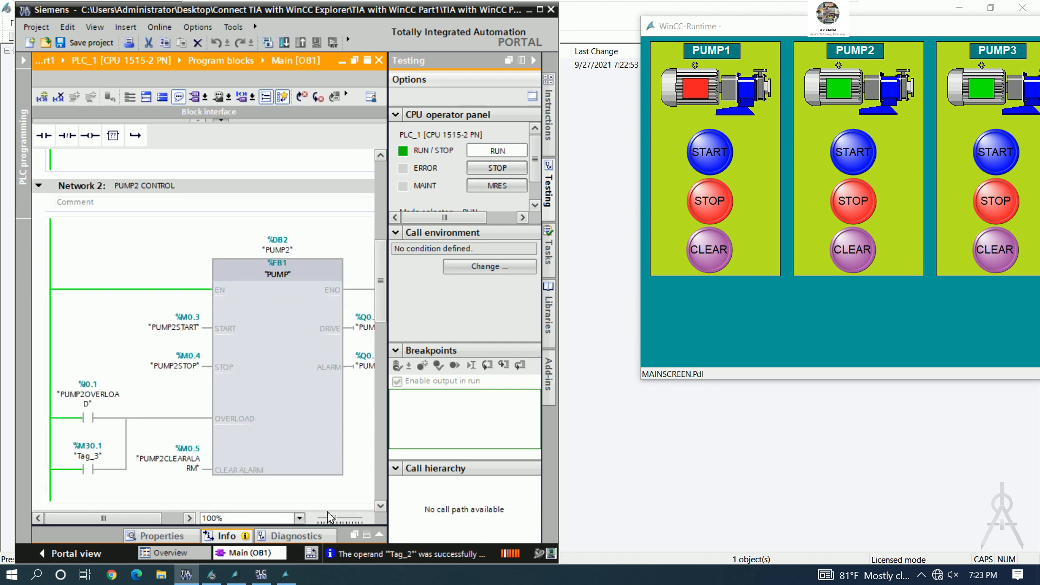
{"action": "left_click", "coordinate": [190, 518]}
{"action": "left_click", "coordinate": [189, 519]}
{"action": "left_click", "coordinate": [189, 518]}
{"action": "left_click", "coordinate": [190, 519]}
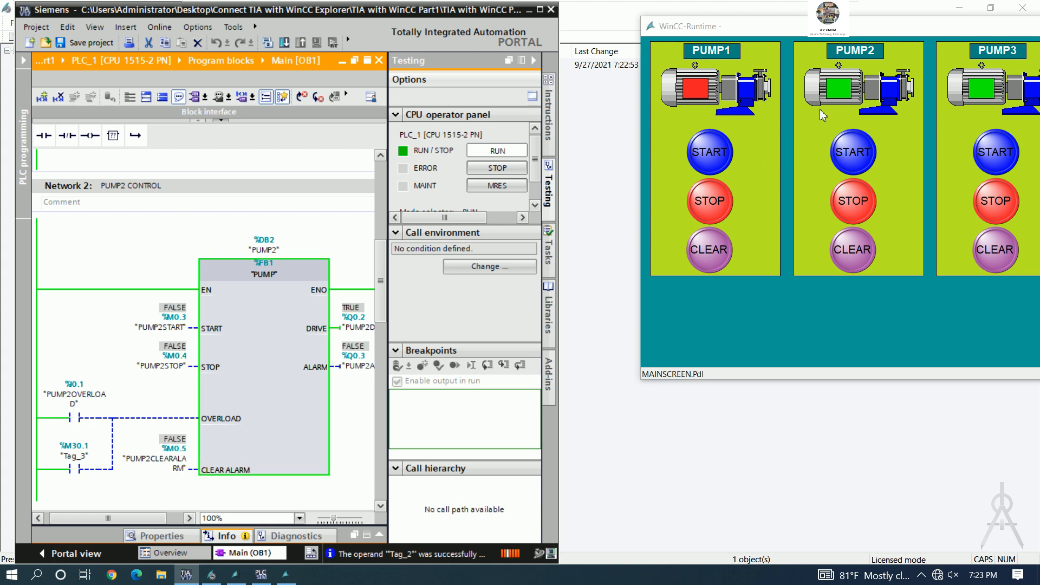
{"action": "left_click_drag", "start_coordinate": [837, 38], "coordinate": [756, 25]}
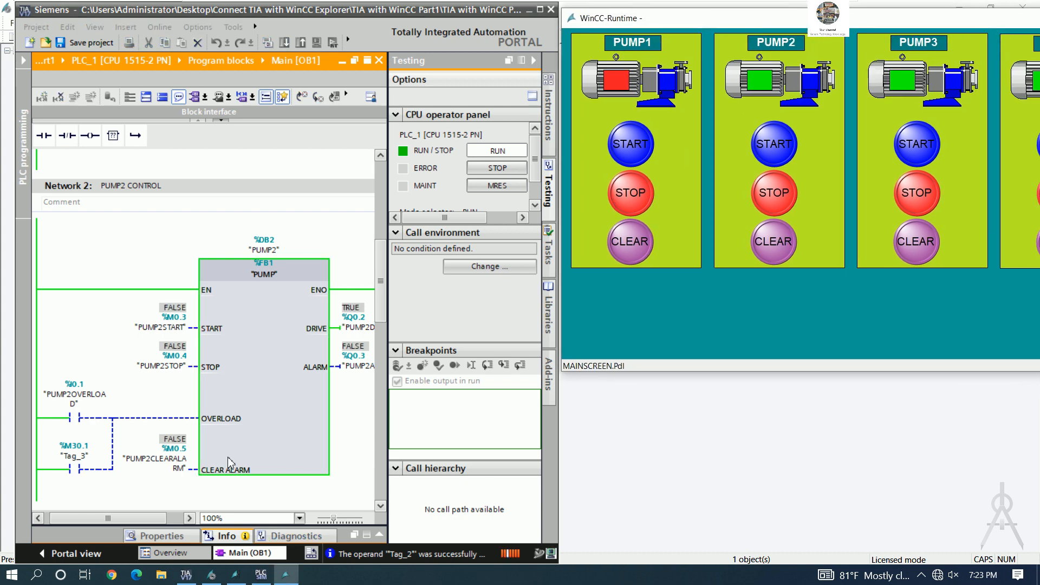
{"action": "left_click", "coordinate": [74, 469]}
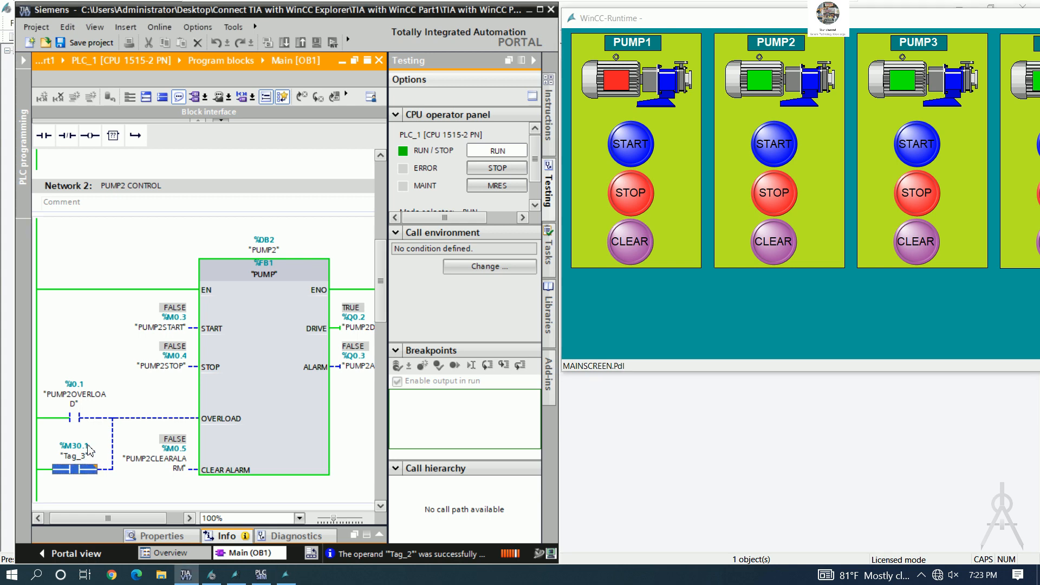
{"action": "right_click", "coordinate": [84, 462]}
{"action": "mouse_move", "coordinate": [235, 242]}
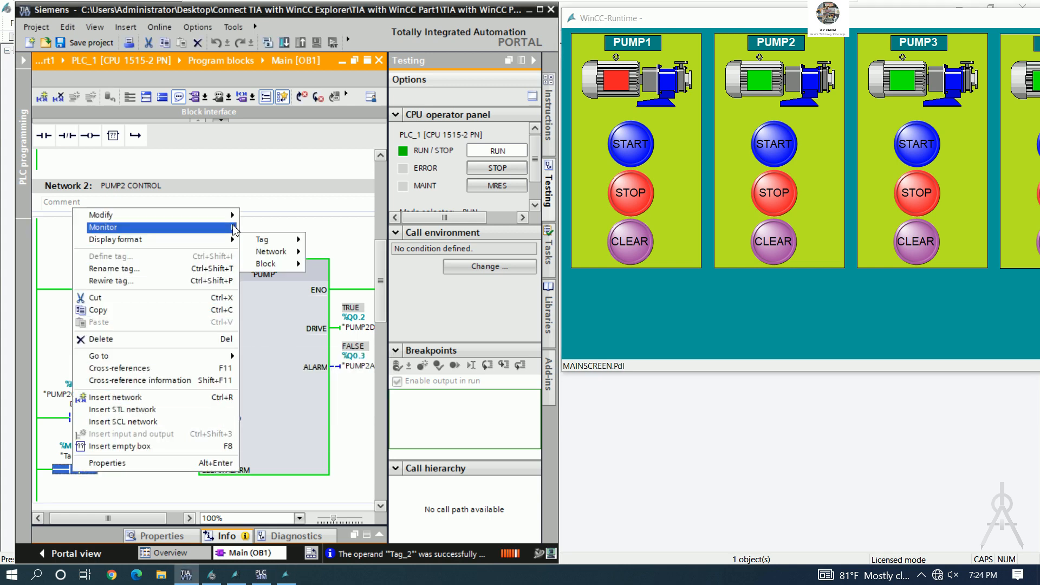
{"action": "mouse_move", "coordinate": [235, 216]}
{"action": "left_click", "coordinate": [275, 228]}
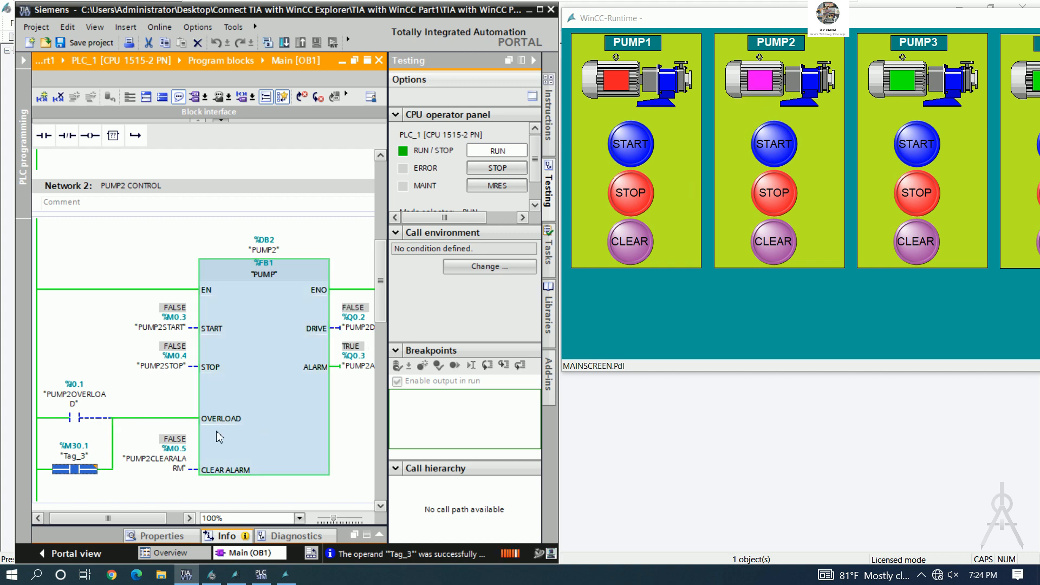
Step: Modify the Tag_3 contact (%M30.1) in Network 2 to 0 and clear PUMP2's alarm in WinCC Runtime
{"action": "right_click", "coordinate": [85, 476]}
{"action": "mouse_move", "coordinate": [234, 214]}
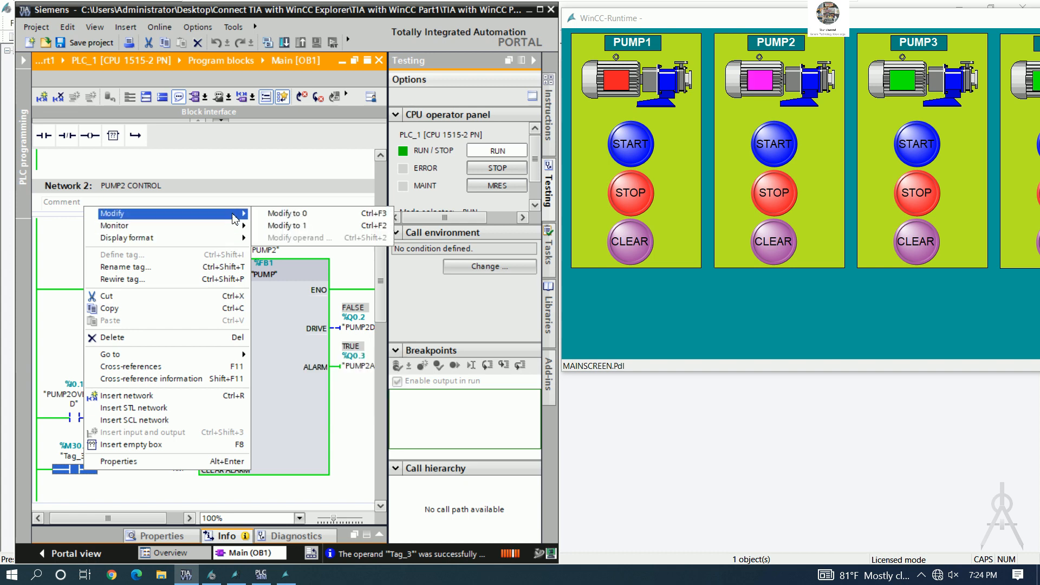
{"action": "left_click", "coordinate": [300, 214]}
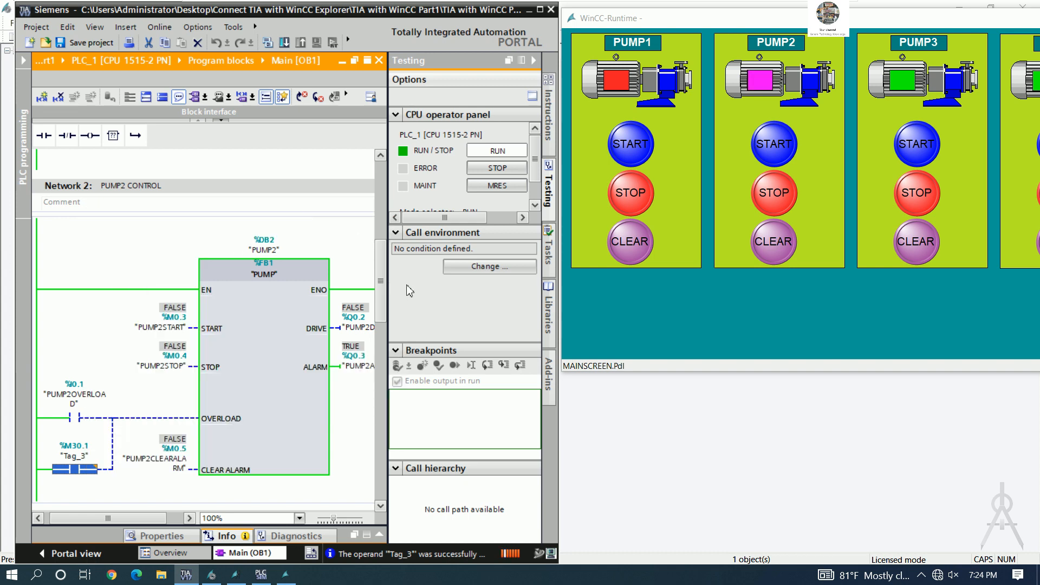
{"action": "left_click", "coordinate": [781, 250]}
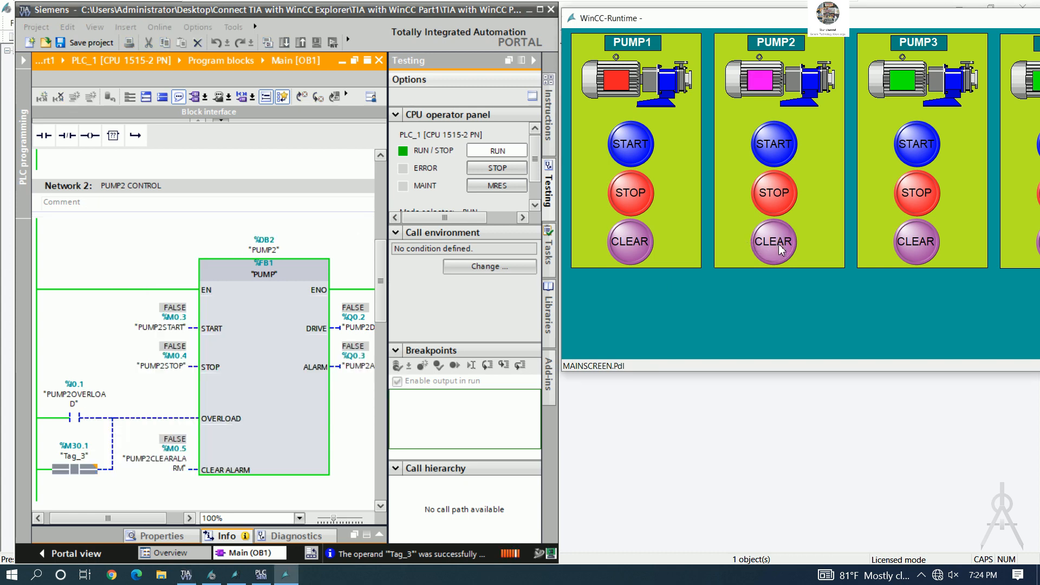
Step: Modify the Tag_4 contact (%M30.2) in PUMP3's network to 1 to simulate an overload on PUMP3
{"action": "left_click_drag", "start_coordinate": [381, 281], "coordinate": [379, 372]}
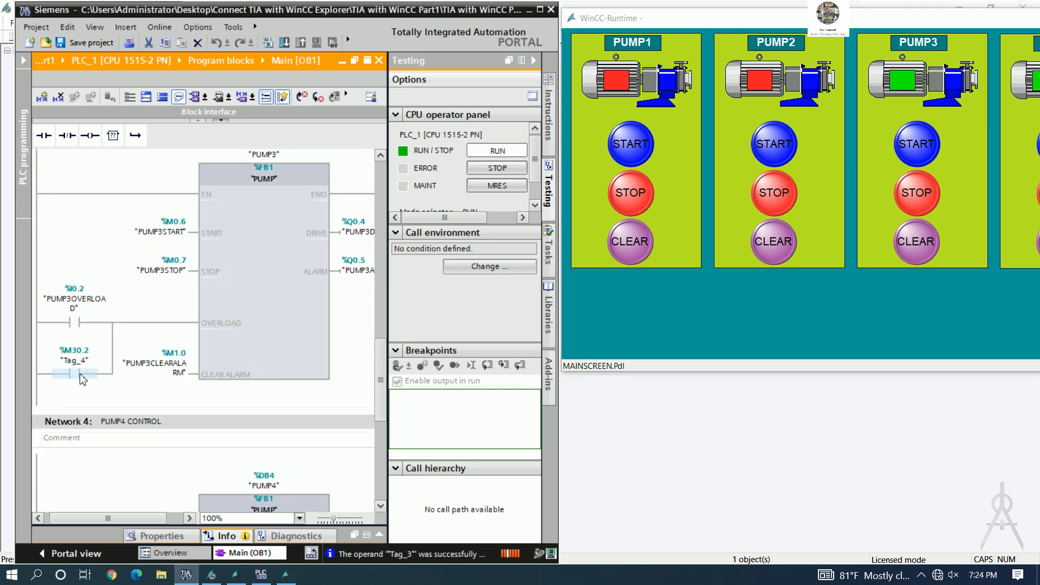
{"action": "right_click", "coordinate": [81, 374]}
{"action": "mouse_move", "coordinate": [228, 119]}
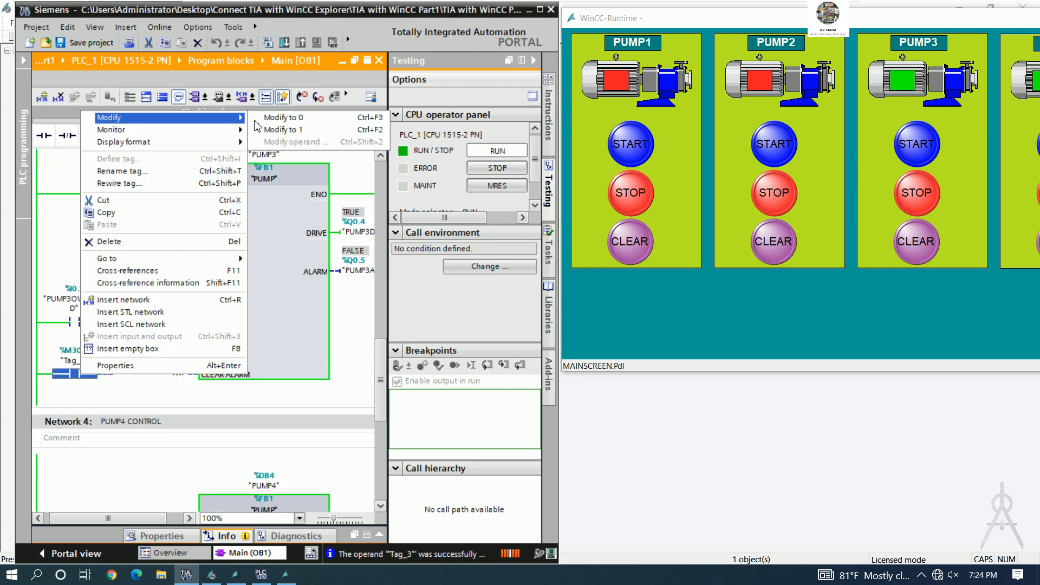
{"action": "left_click", "coordinate": [278, 130]}
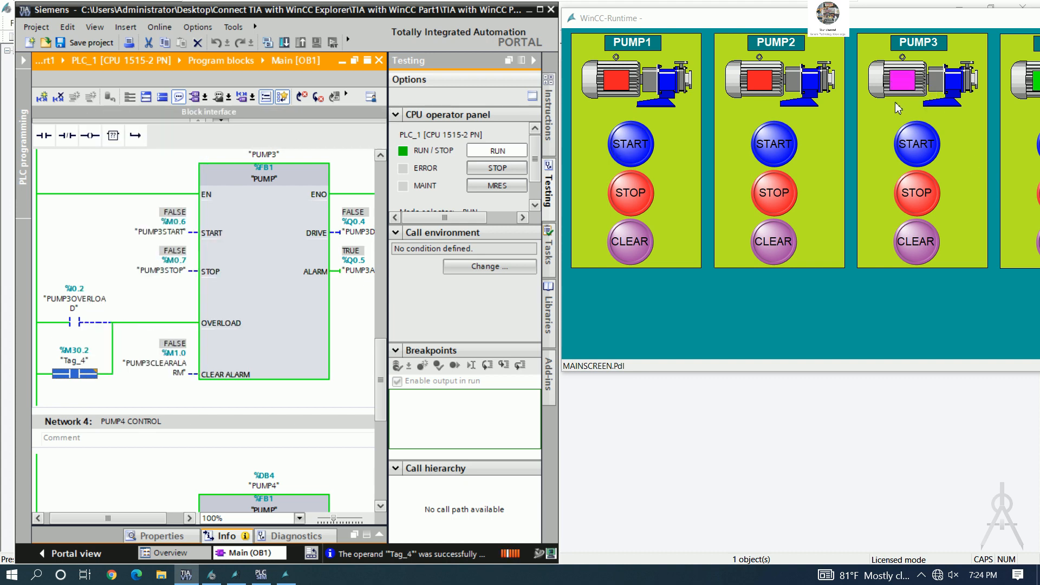
Step: Modify the Tag_4 contact (%M30.2) in PUMP3's network to 0 and clear PUMP3's alarm in WinCC Runtime
{"action": "right_click", "coordinate": [88, 373]}
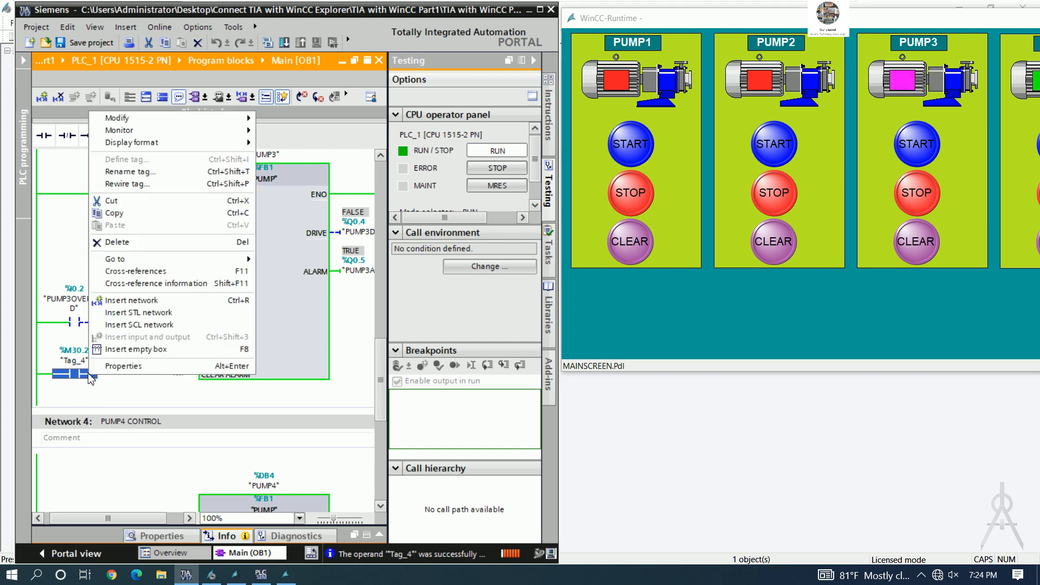
{"action": "mouse_move", "coordinate": [241, 116]}
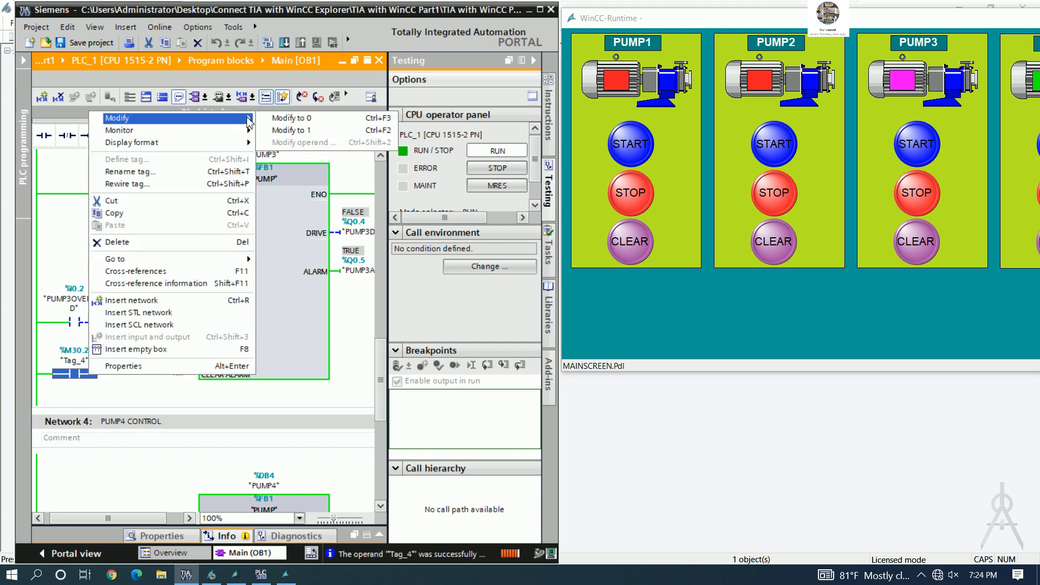
{"action": "left_click", "coordinate": [307, 119]}
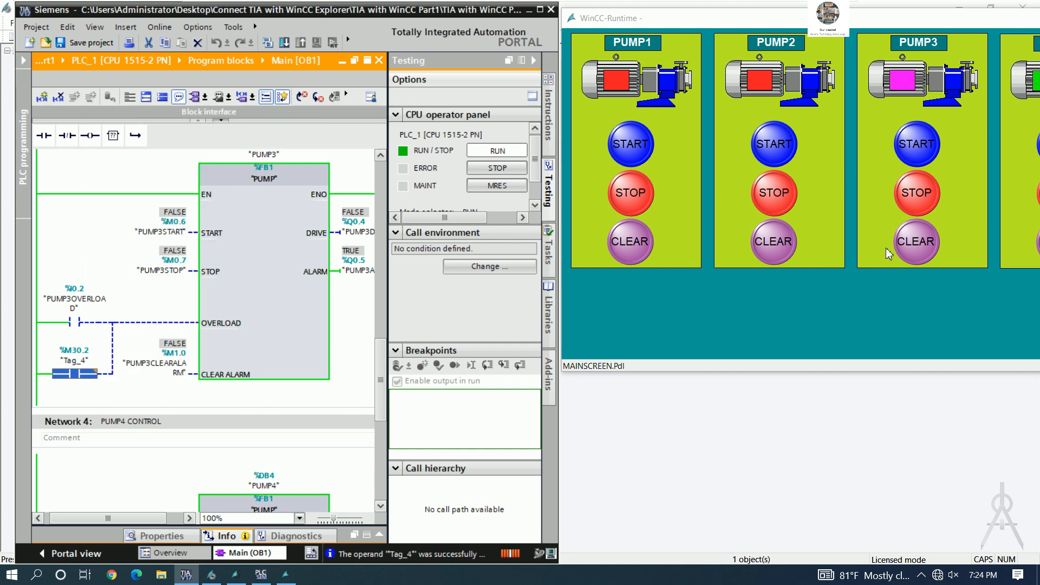
{"action": "left_click", "coordinate": [914, 247]}
{"action": "left_click", "coordinate": [914, 248]}
{"action": "left_click", "coordinate": [914, 248]}
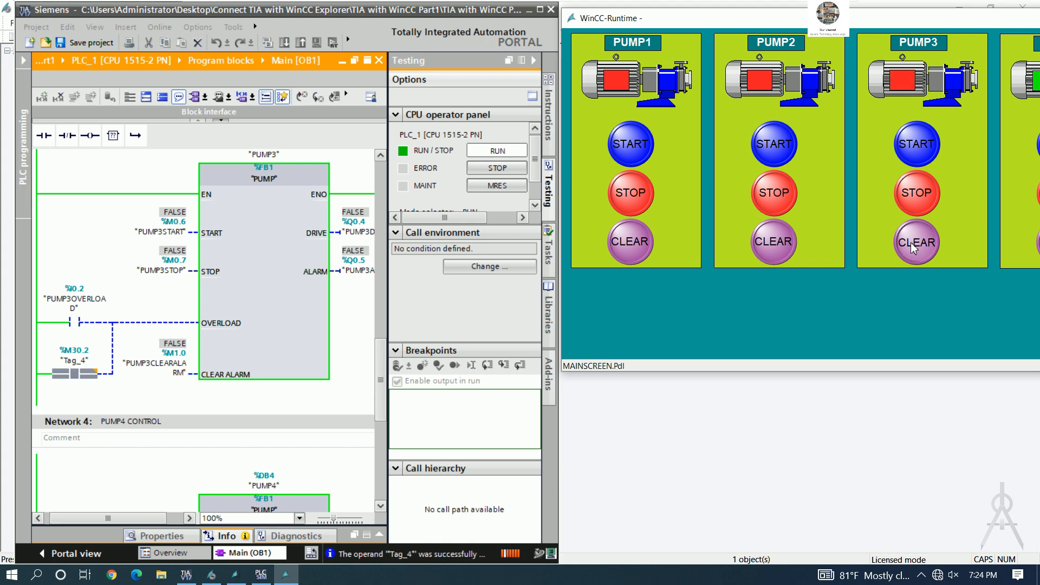
{"action": "left_click", "coordinate": [914, 248]}
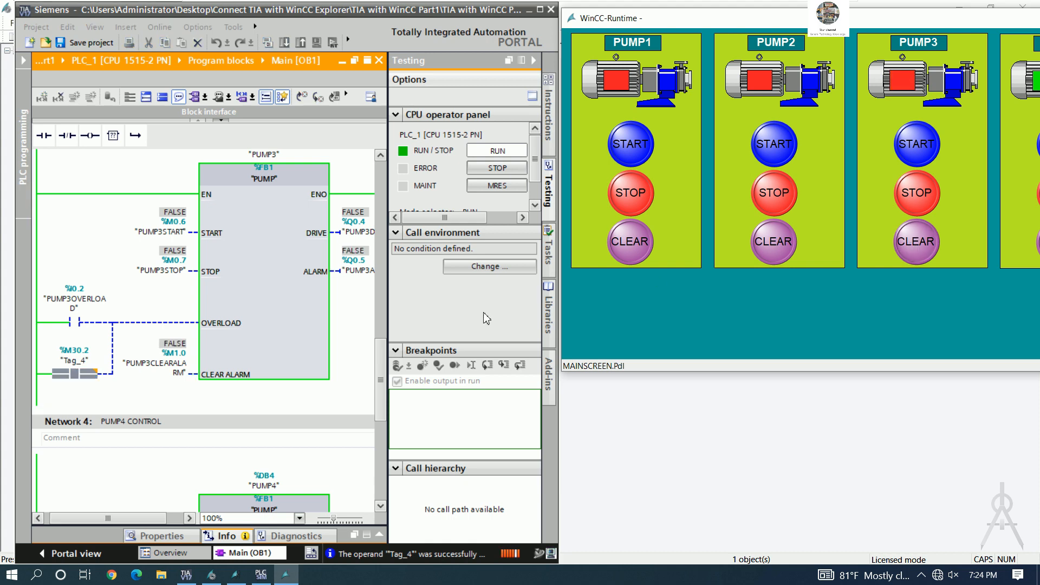
Step: Shift the runtime window to expose PUMP4 and modify the Tag_5 contact (%M30.3) in Network 4 to 1 to simulate its overload
{"action": "left_click_drag", "start_coordinate": [379, 366], "coordinate": [381, 410]}
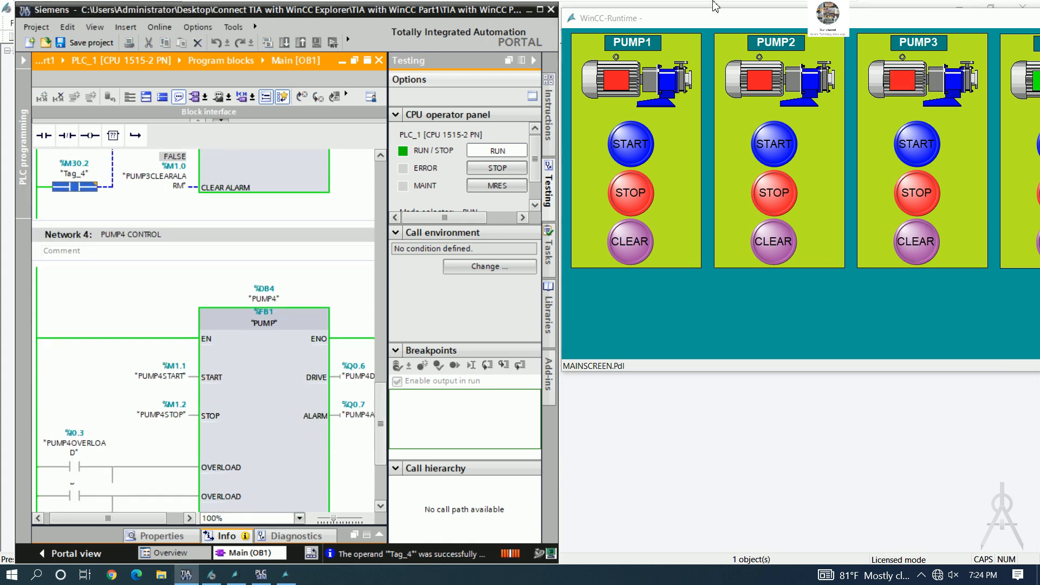
{"action": "left_click_drag", "start_coordinate": [713, 25], "coordinate": [614, 20]}
{"action": "left_click", "coordinate": [298, 360]}
{"action": "left_click", "coordinate": [382, 419]}
{"action": "scroll", "coordinate": [382, 419], "scroll_direction": "down", "scroll_amount": 1}
{"action": "right_click", "coordinate": [78, 393]}
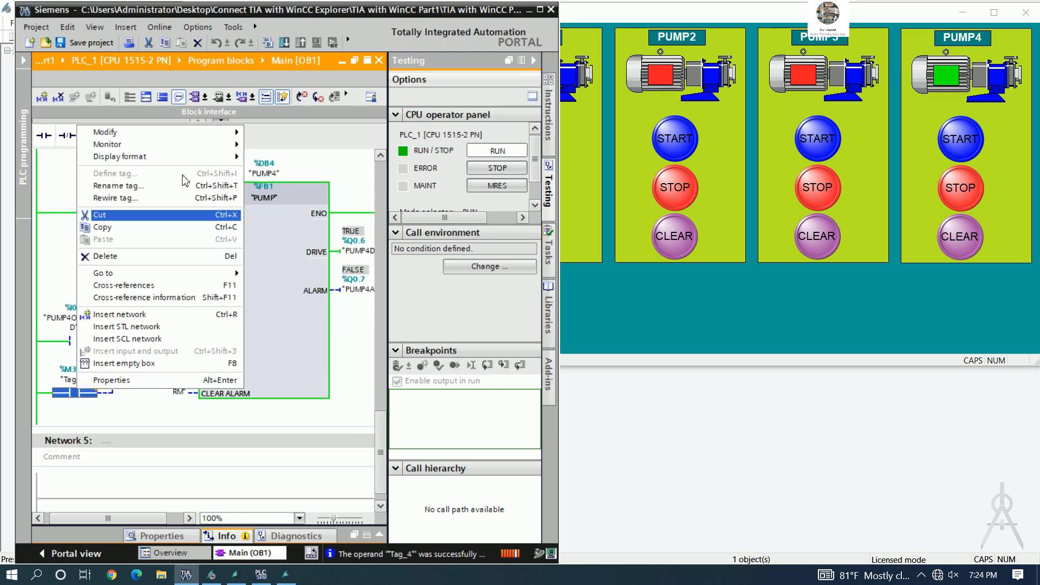
{"action": "mouse_move", "coordinate": [136, 132]}
{"action": "left_click", "coordinate": [288, 149]}
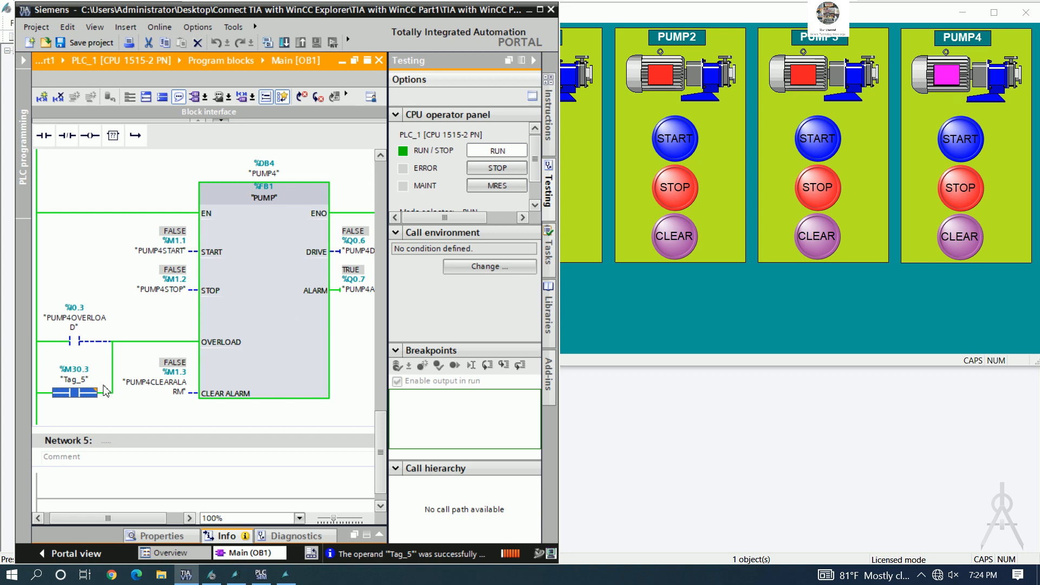
Step: Modify the Tag_5 contact (%M30.3) in Network 4 to 0 and clear PUMP4's alarm in WinCC Runtime
{"action": "right_click", "coordinate": [76, 394]}
{"action": "mouse_move", "coordinate": [190, 136]}
{"action": "left_click", "coordinate": [289, 149]}
{"action": "left_click", "coordinate": [955, 240]}
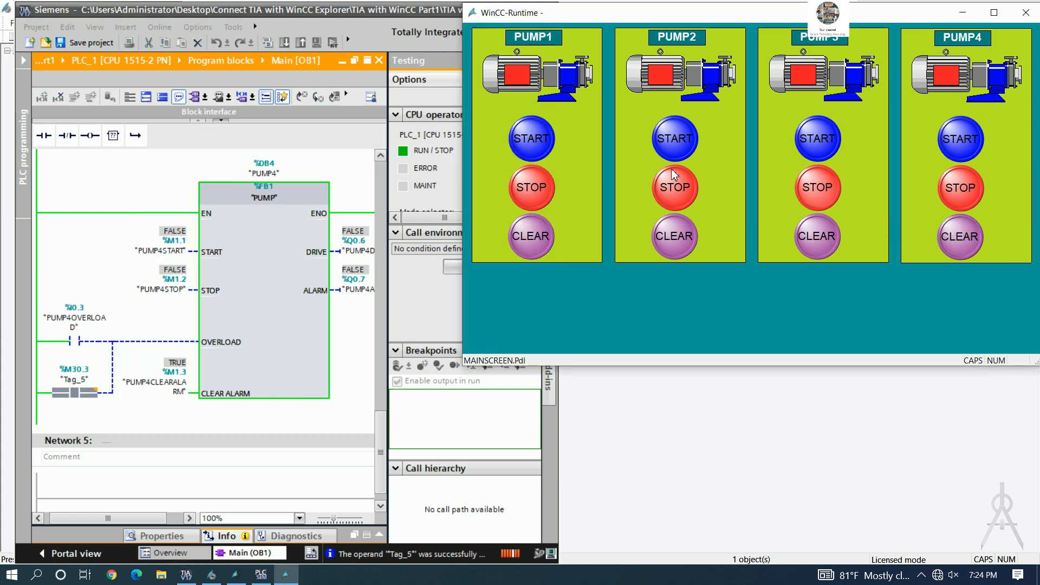
Step: Close the WinCC Runtime window and maximize TIA Portal
{"action": "left_click_drag", "start_coordinate": [721, 9], "coordinate": [712, 9]}
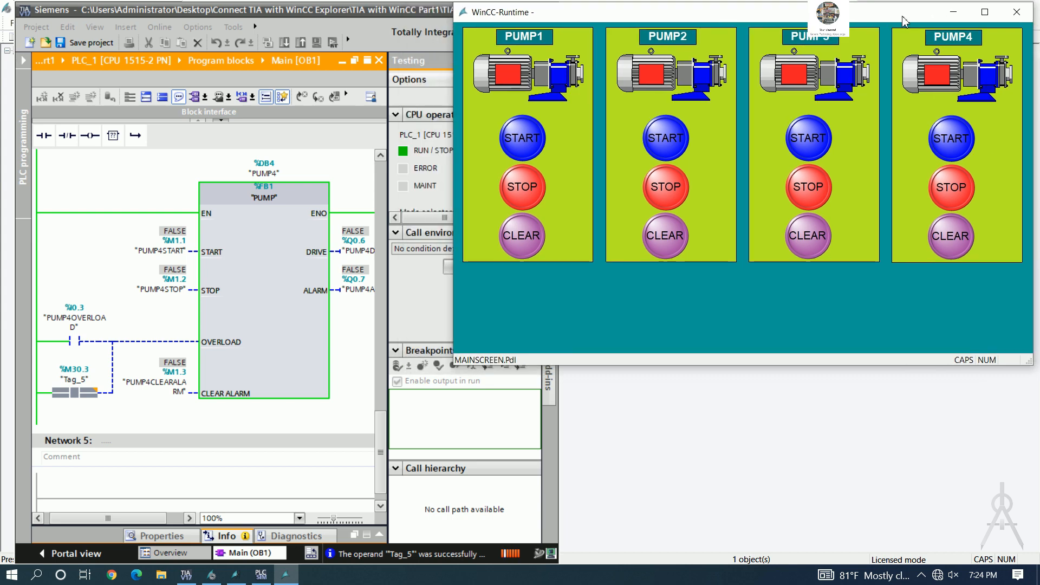
{"action": "left_click", "coordinate": [1017, 11]}
{"action": "left_click", "coordinate": [540, 9]}
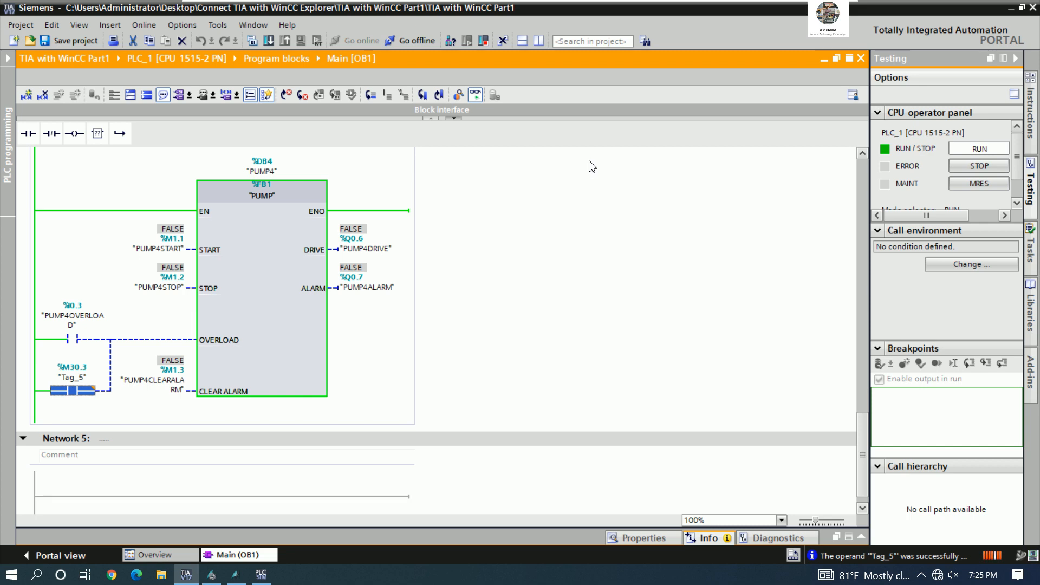
Step: Switch to WinCC Explorer and create a new Graphics Designer picture named PUMP1SCREEN
{"action": "left_click", "coordinate": [235, 576]}
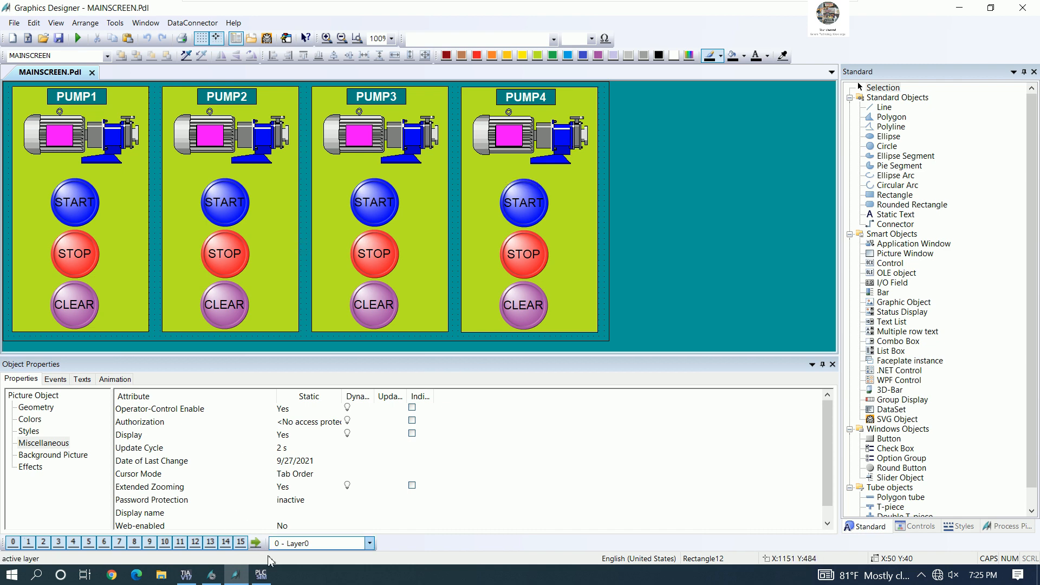
{"action": "left_click", "coordinate": [212, 575]}
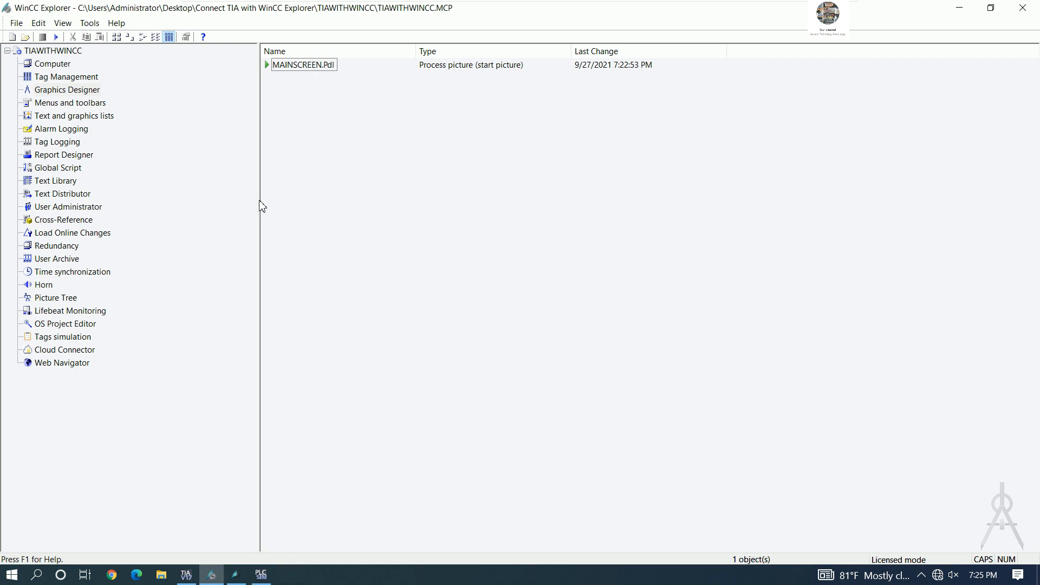
{"action": "left_click_drag", "start_coordinate": [261, 207], "coordinate": [162, 205]}
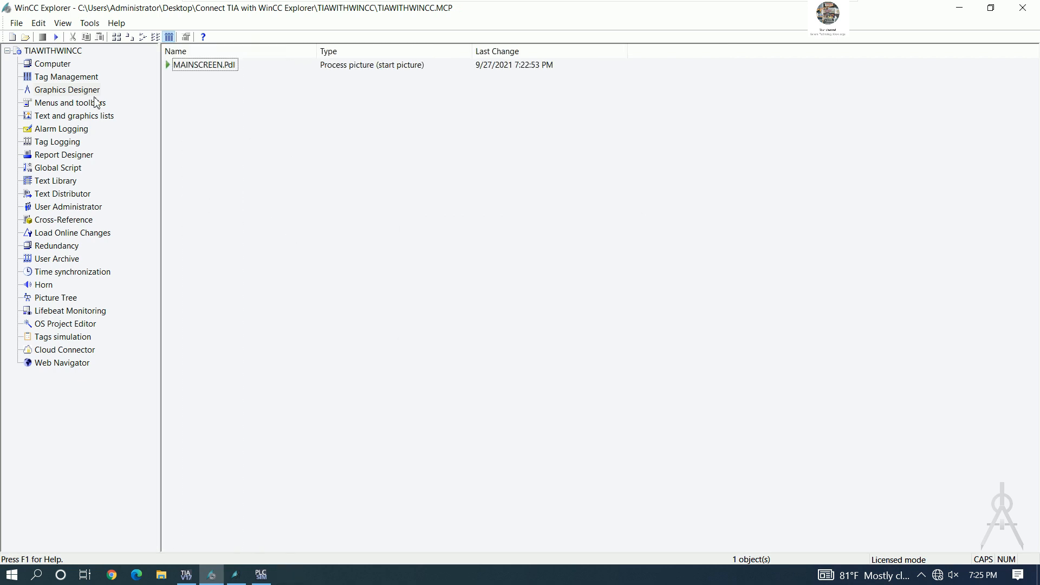
{"action": "right_click", "coordinate": [230, 91]}
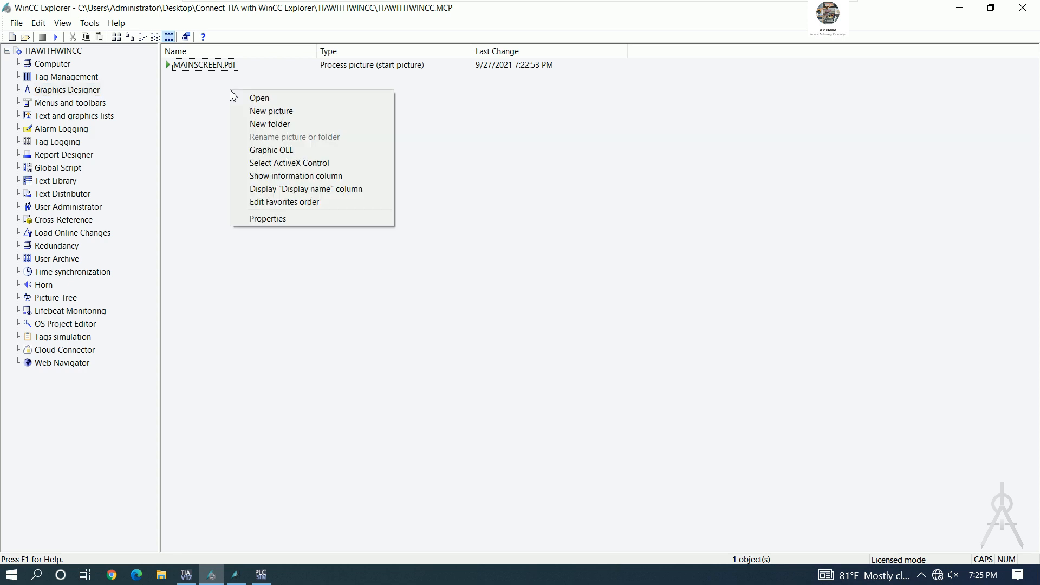
{"action": "left_click", "coordinate": [270, 112]}
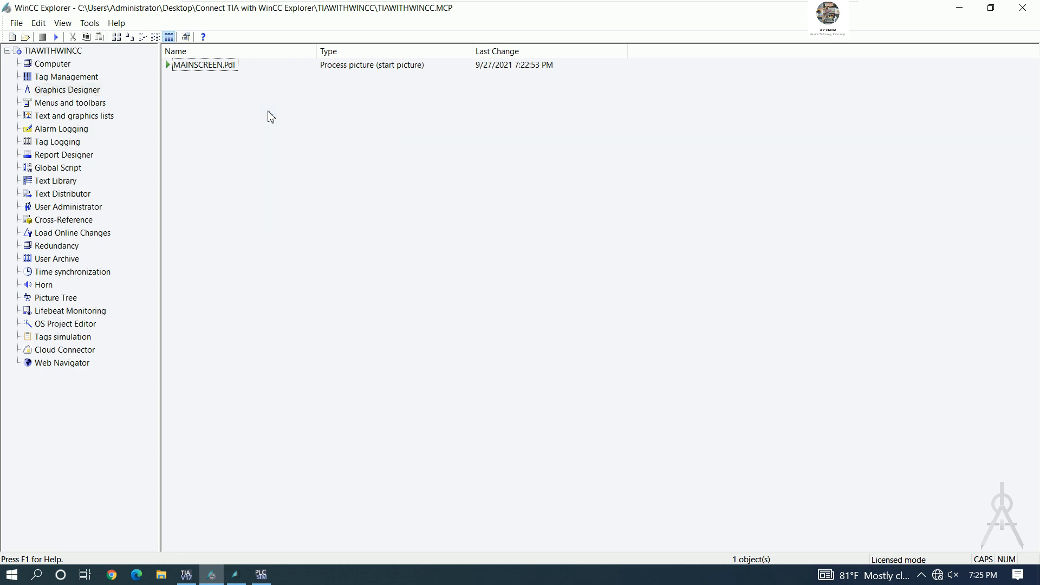
{"action": "right_click", "coordinate": [200, 82]}
{"action": "left_click", "coordinate": [236, 102]}
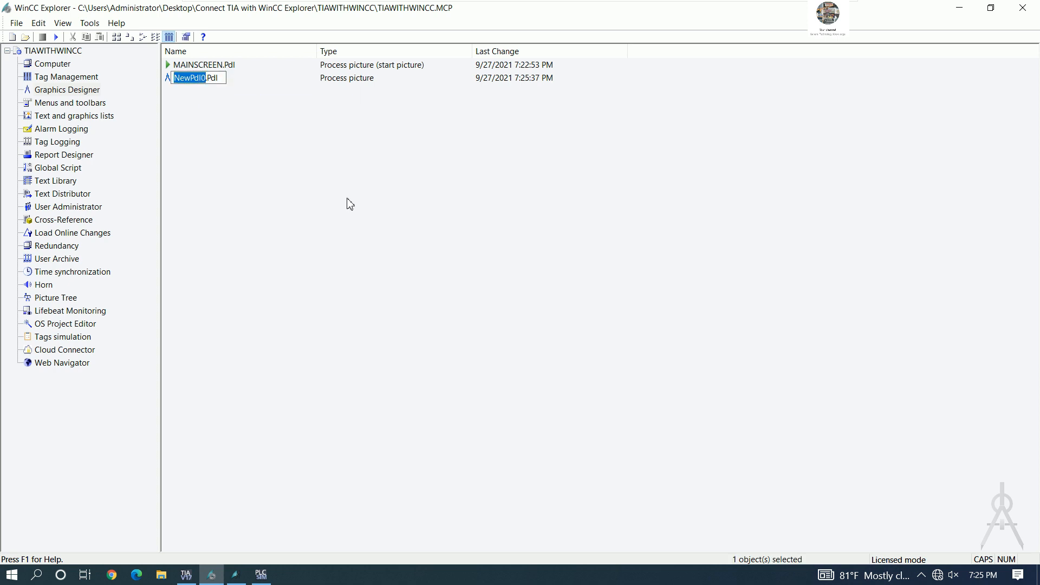
{"action": "type", "text": "PUMP1SCREEN"}
{"action": "key", "text": "Return"}
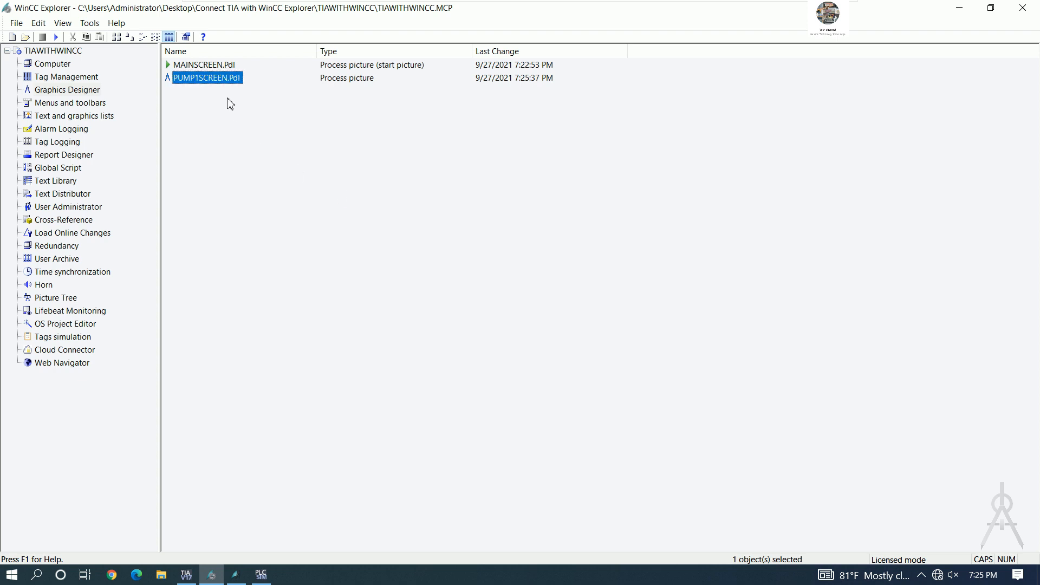
Step: Create a new Graphics Designer picture and rename it PUMP2SCREEN
{"action": "right_click", "coordinate": [228, 114]}
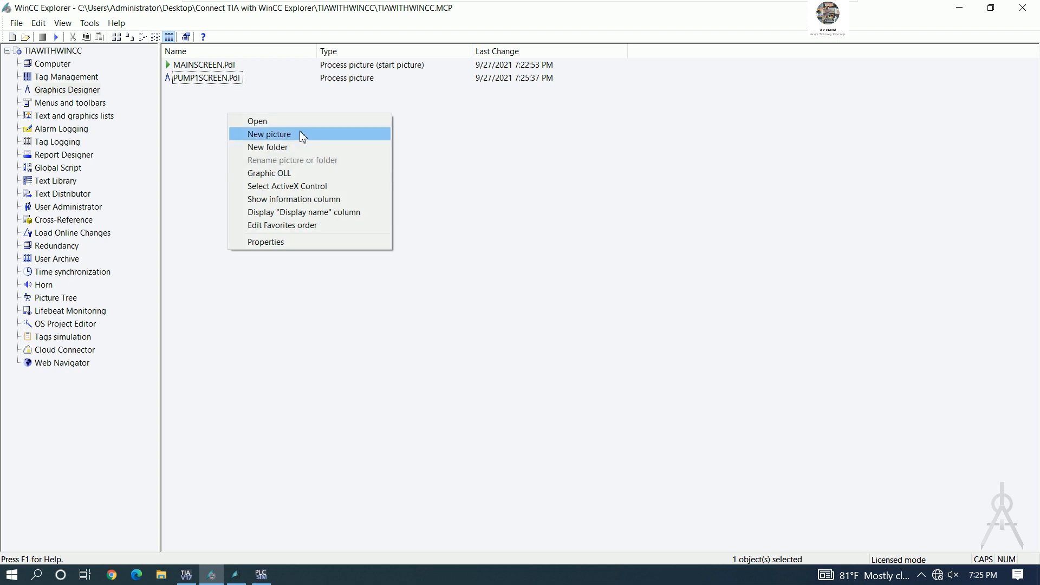
{"action": "right_click", "coordinate": [207, 104]}
{"action": "left_click", "coordinate": [247, 124]}
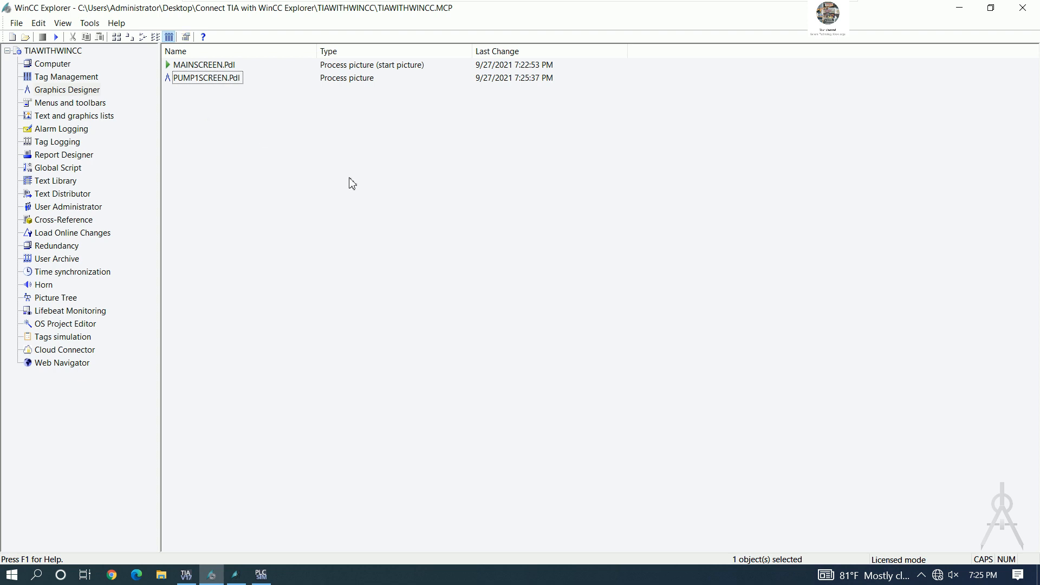
{"action": "right_click", "coordinate": [200, 93]}
{"action": "left_click", "coordinate": [234, 113]}
{"action": "type", "text": "PUMP2"}
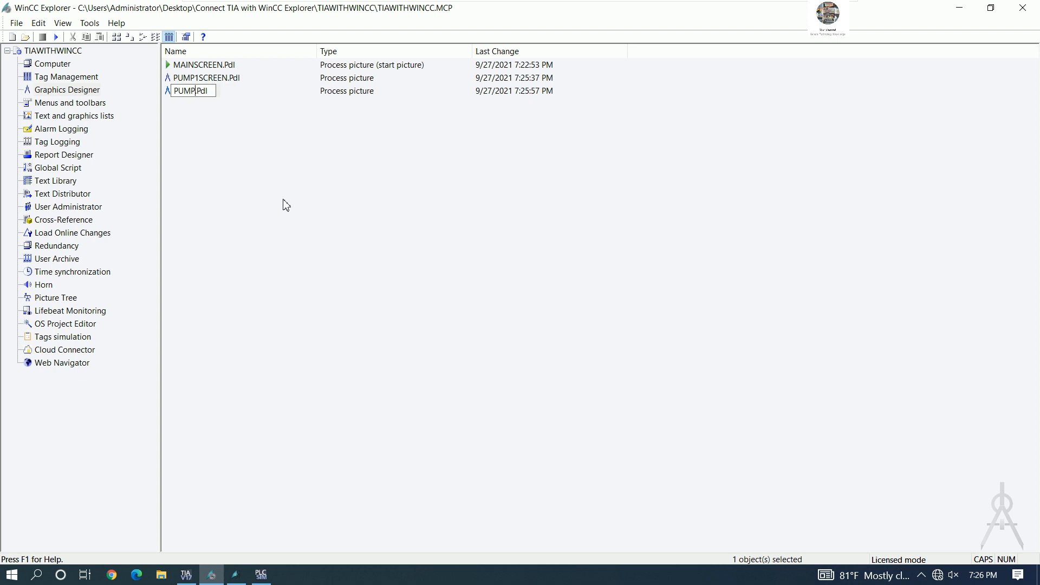
{"action": "type", "text": "SCREEN"}
{"action": "key", "text": "Return"}
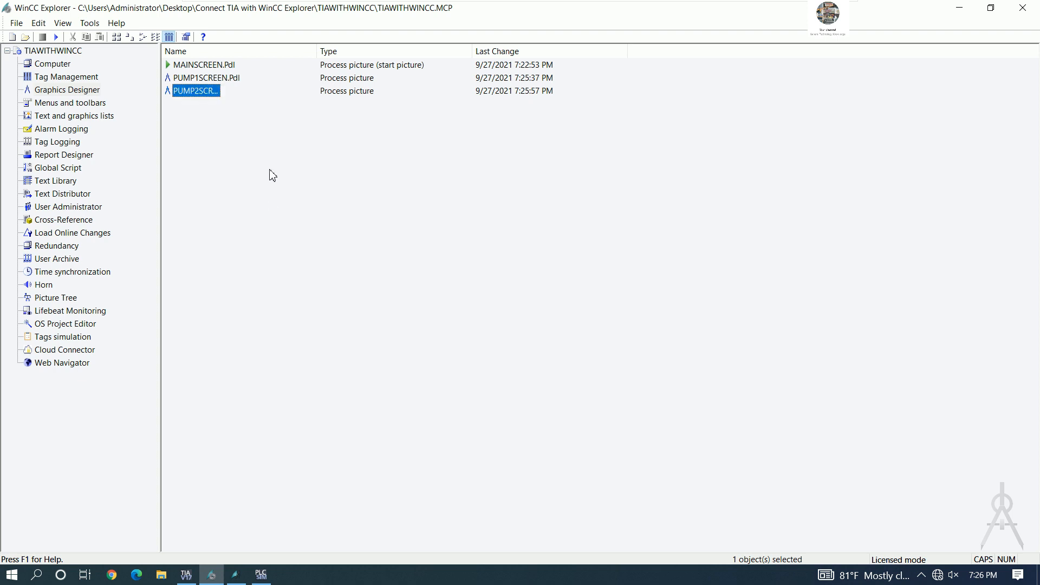
Step: Add another new picture to the Graphics Designer list and name it PUMP3SCREEN
{"action": "right_click", "coordinate": [240, 138]}
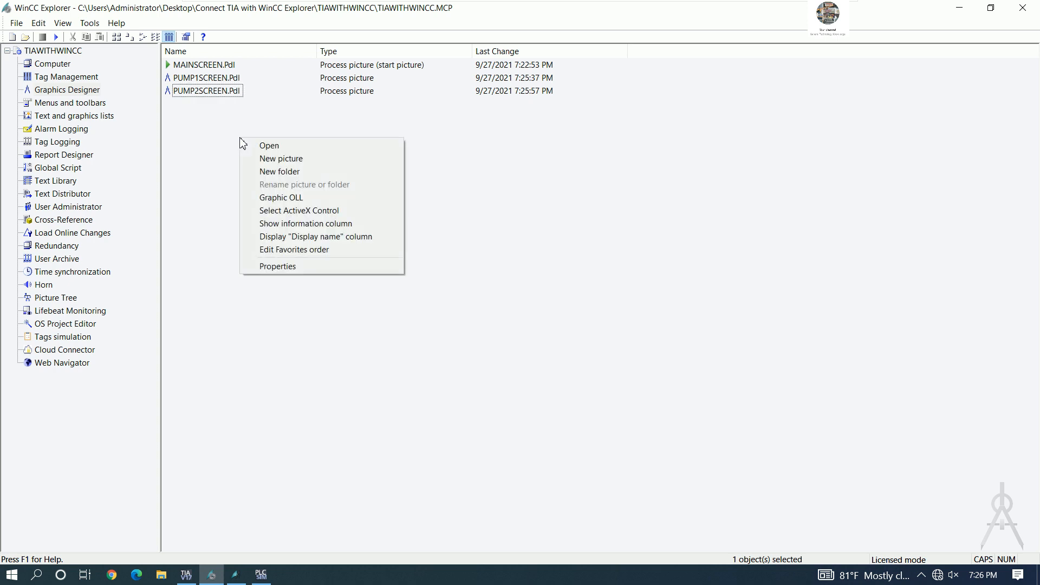
{"action": "left_click", "coordinate": [301, 164]}
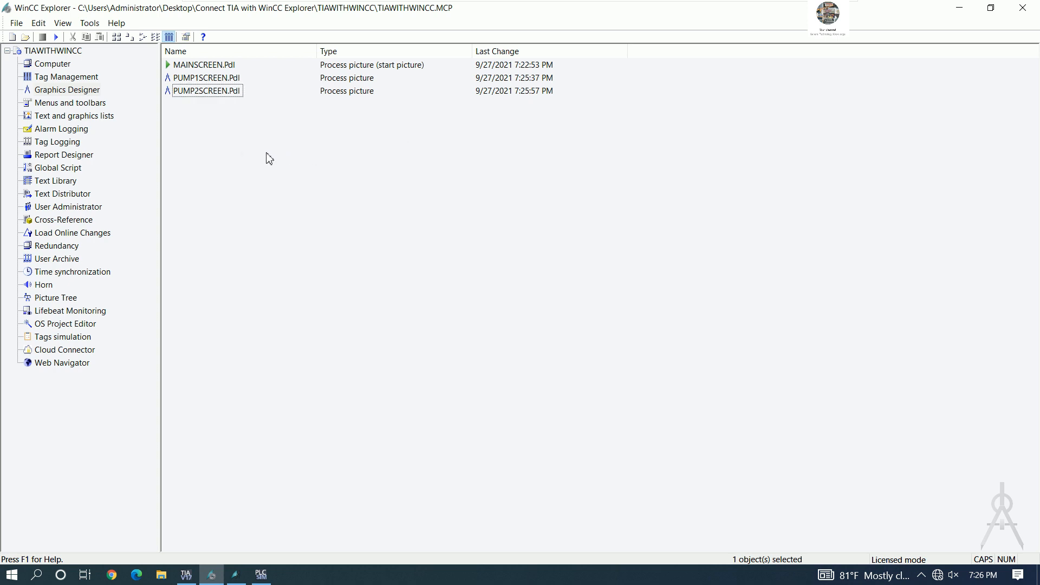
{"action": "right_click", "coordinate": [205, 108]}
{"action": "left_click", "coordinate": [234, 127]}
{"action": "type", "text": "PUMP"}
{"action": "type", "text": "3SCREEN"}
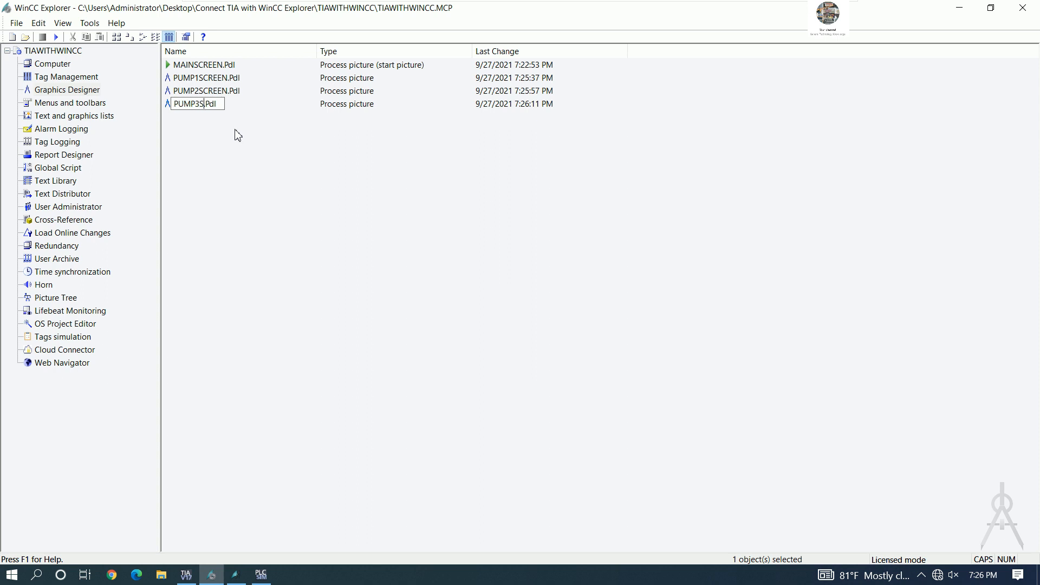
{"action": "key", "text": "Return"}
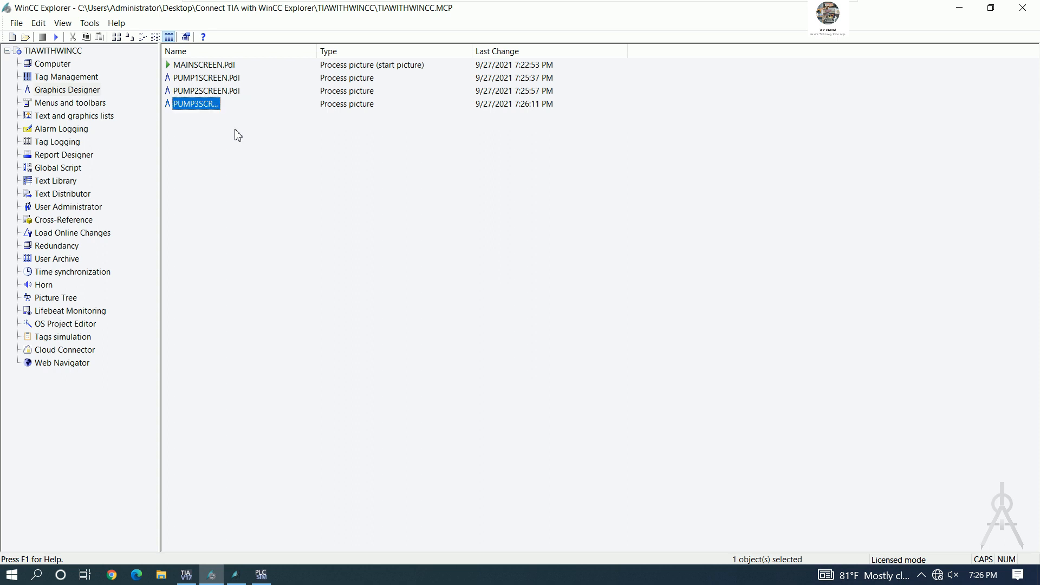
Step: Create a fourth pump picture in the list and name it PUMP4SCREEN
{"action": "right_click", "coordinate": [245, 159]}
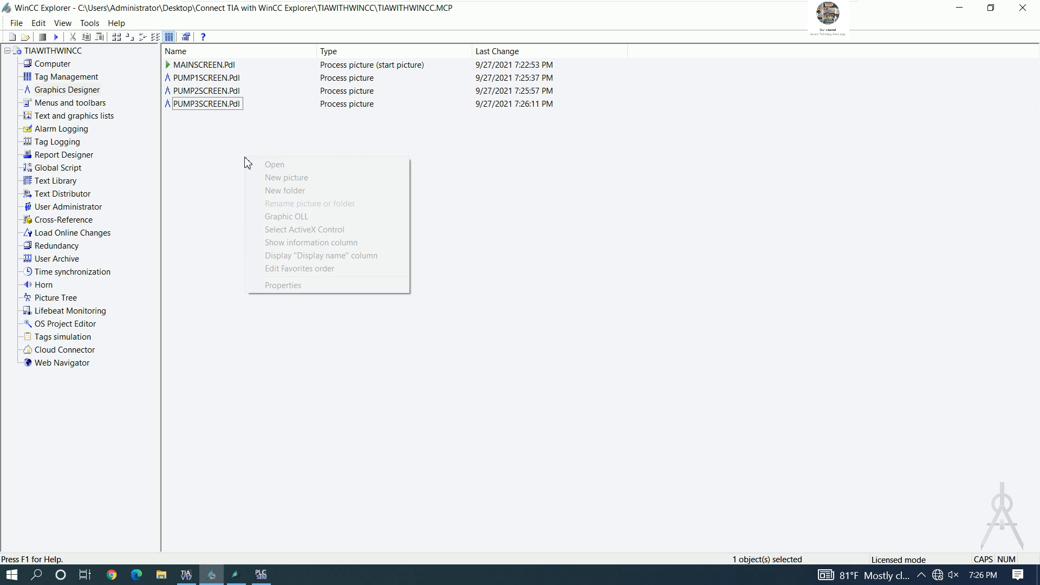
{"action": "left_click", "coordinate": [306, 177]}
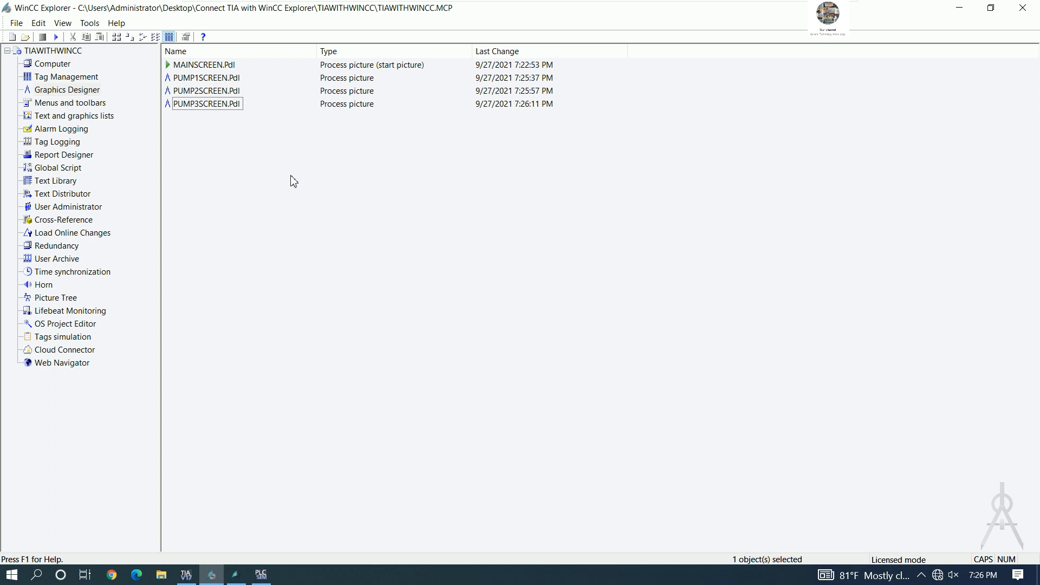
{"action": "right_click", "coordinate": [199, 119]}
{"action": "left_click", "coordinate": [235, 140]}
{"action": "type", "text": "PUMP"}
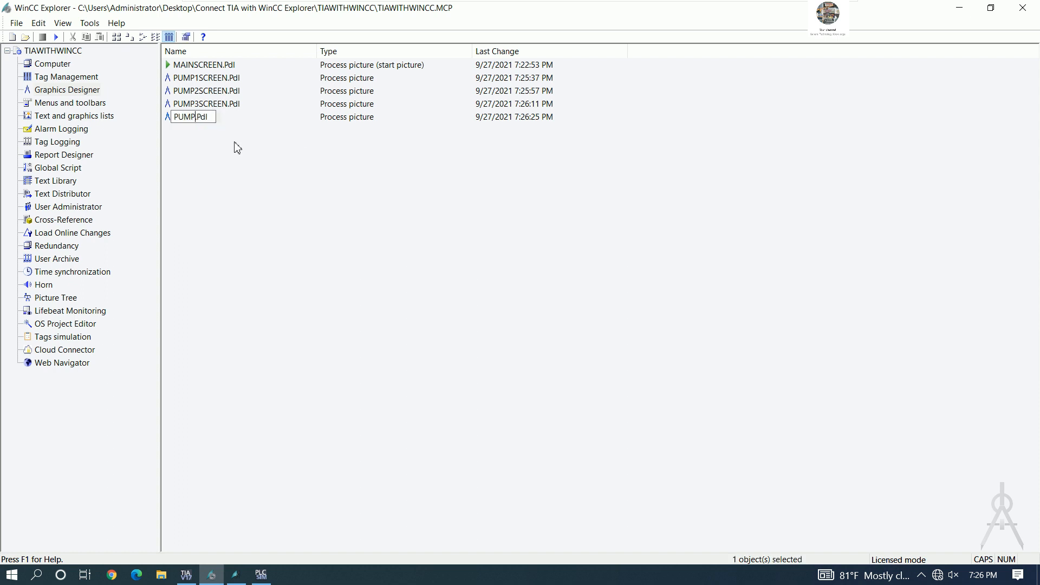
{"action": "type", "text": "4SCREEN"}
{"action": "key", "text": "Return"}
{"action": "left_click", "coordinate": [242, 135]}
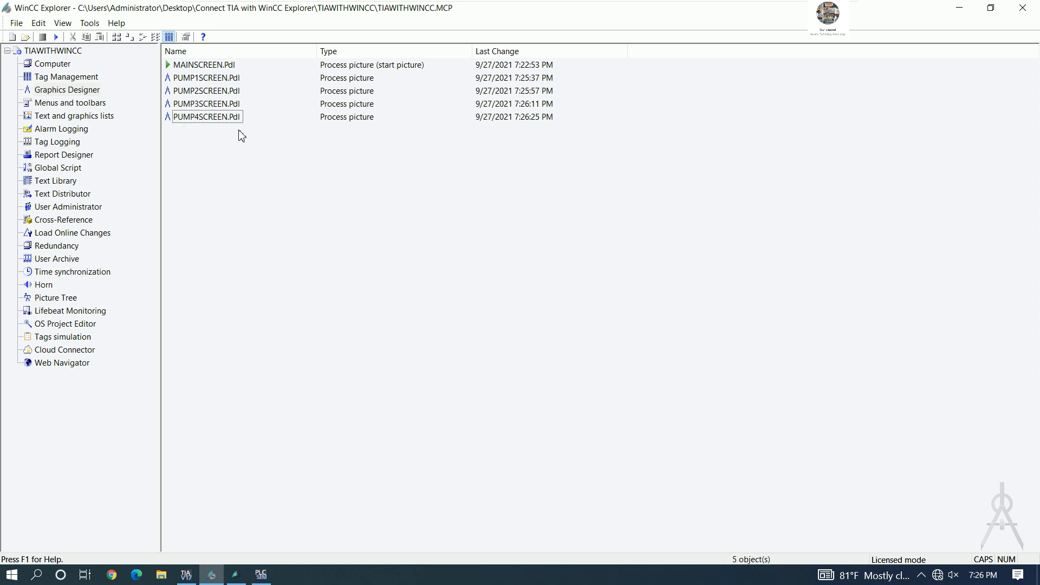
Step: Open PUMP1SCREEN.Pdl in Graphics Designer and shrink the Object Properties area to enlarge the drawing canvas
{"action": "right_click", "coordinate": [219, 81]}
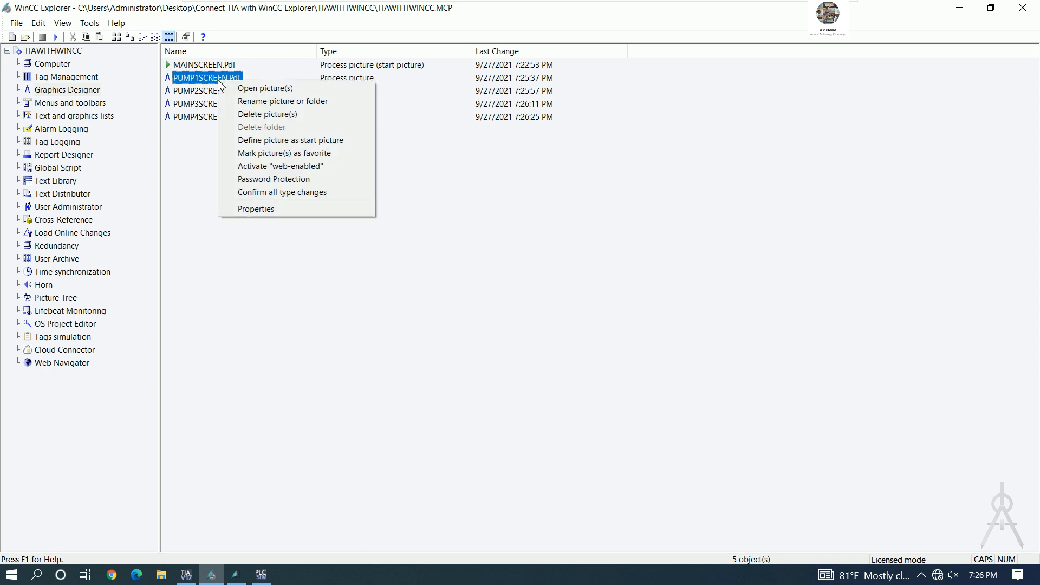
{"action": "left_click", "coordinate": [257, 90]}
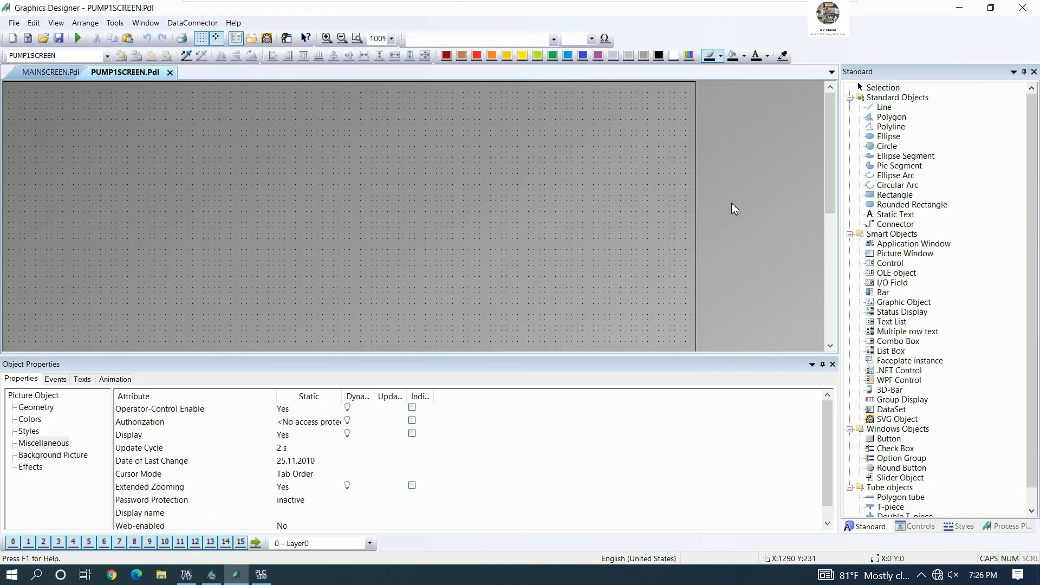
{"action": "left_click_drag", "start_coordinate": [827, 193], "coordinate": [824, 152]}
{"action": "left_click_drag", "start_coordinate": [262, 355], "coordinate": [262, 389]}
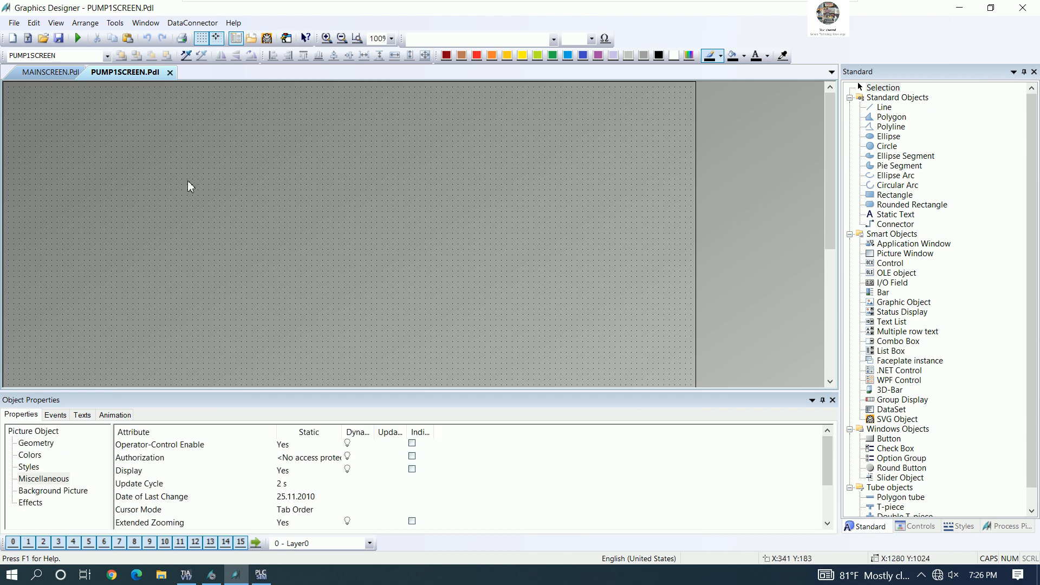
Step: Copy the complete PUMP1 group with its background, pump and buttons from MAINSCREEN.Pdl and paste it into PUMP1SCREEN.Pdl
{"action": "left_click", "coordinate": [64, 73]}
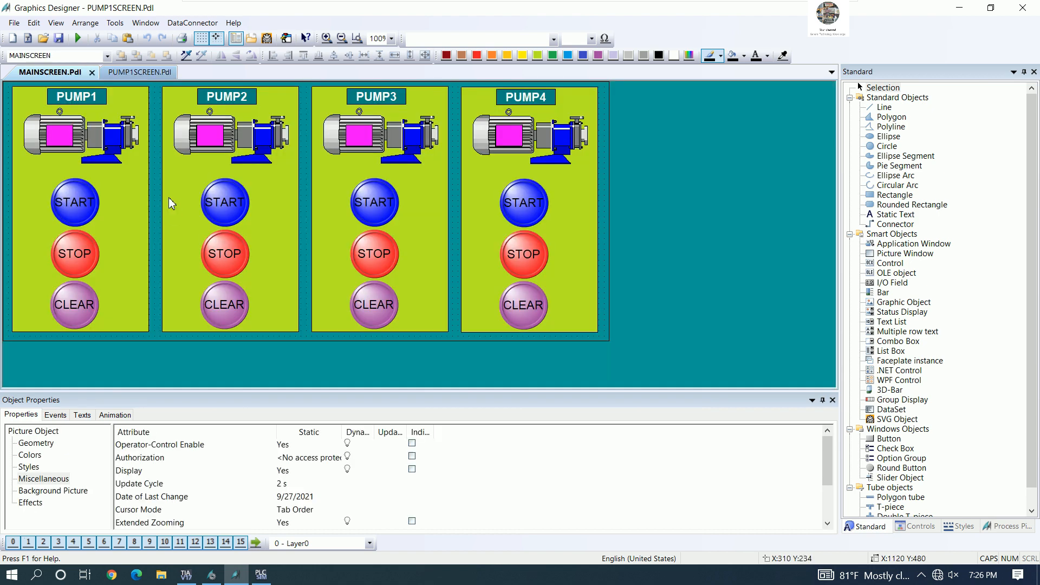
{"action": "left_click_drag", "start_coordinate": [154, 86], "coordinate": [3, 340]}
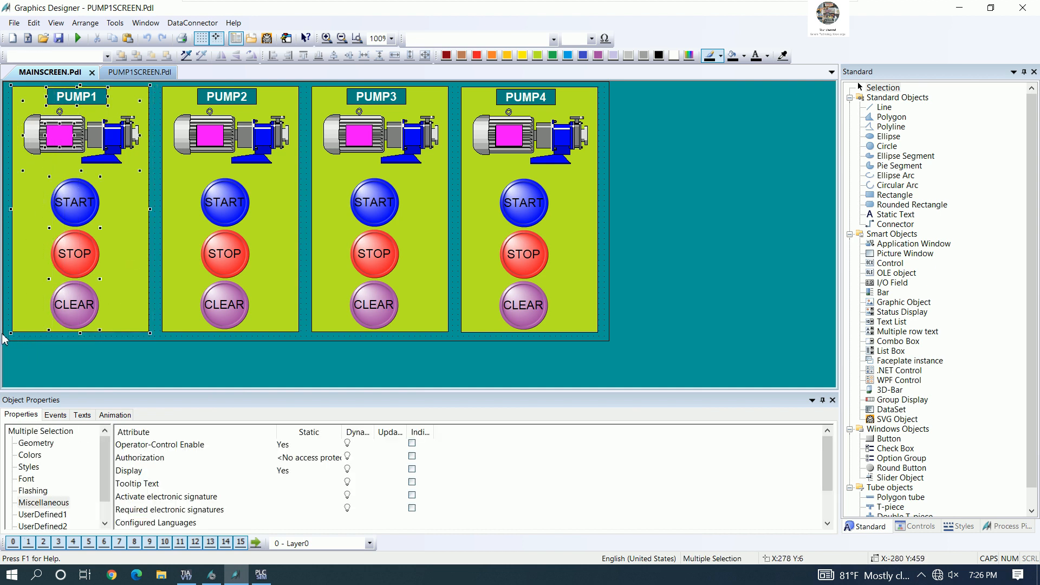
{"action": "right_click", "coordinate": [130, 243]}
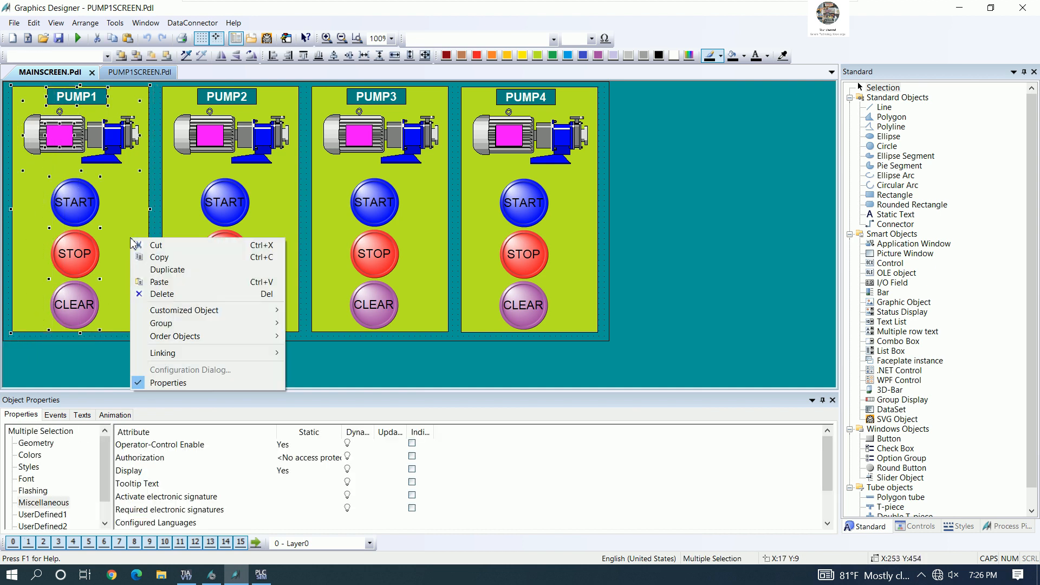
{"action": "left_click", "coordinate": [154, 257]}
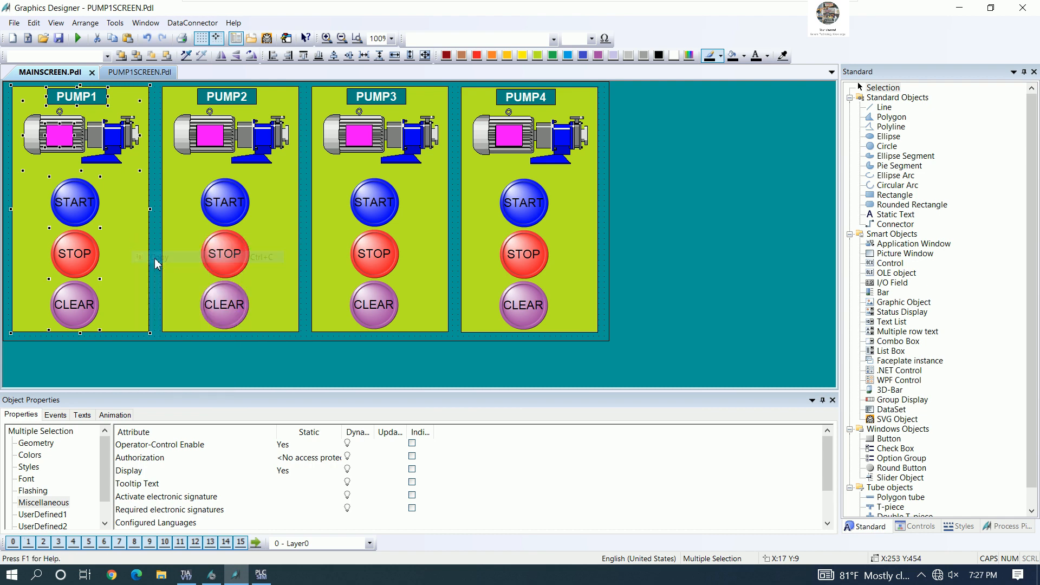
{"action": "left_click", "coordinate": [134, 75]}
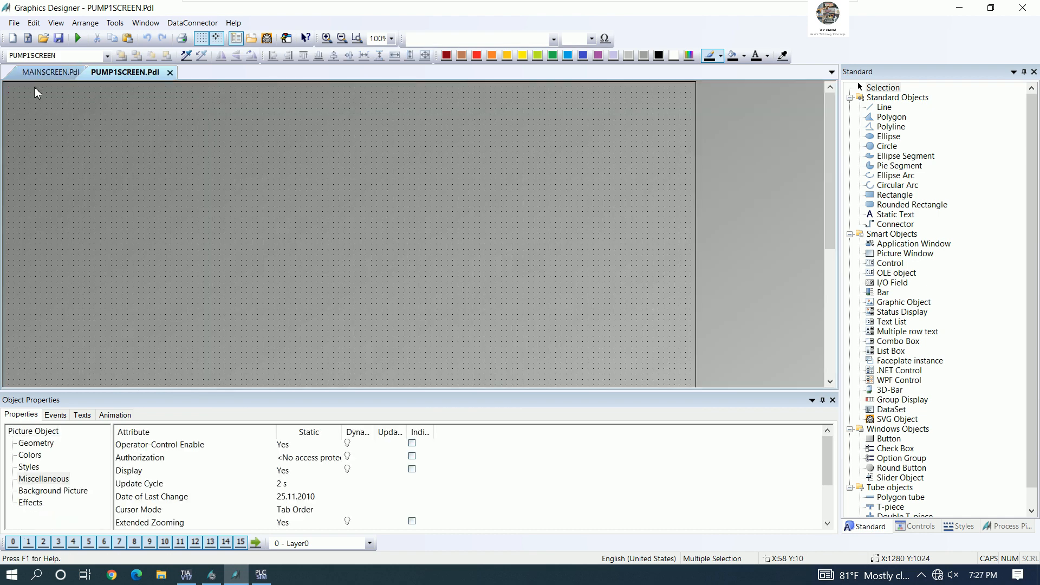
{"action": "right_click", "coordinate": [80, 120]}
{"action": "left_click", "coordinate": [110, 164]}
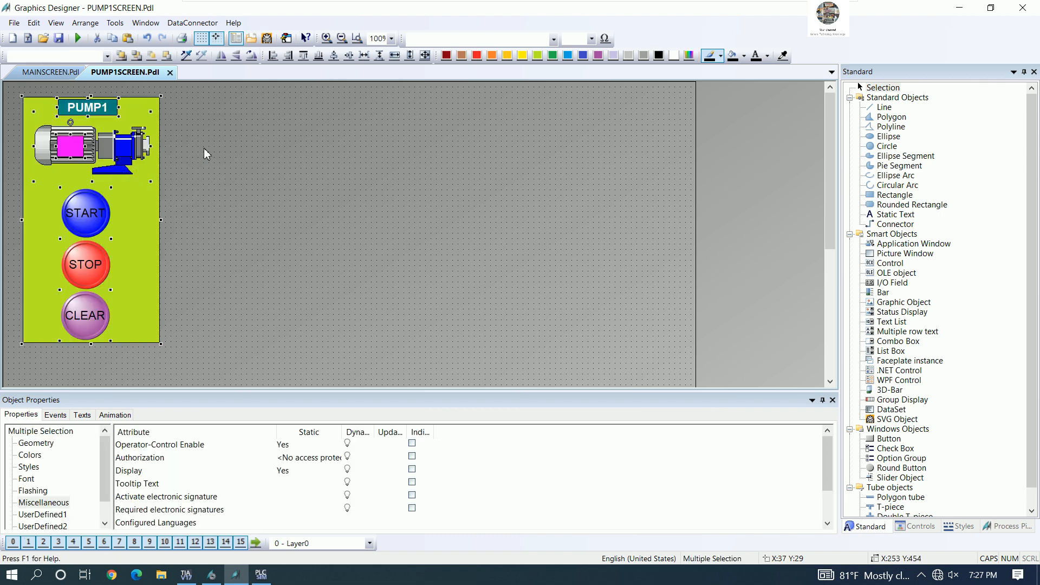
Step: Nudge the pasted PUMP1 objects up and left to about X 11, Y 5 near the picture's upper-left corner
{"action": "key", "text": "Up"}
{"action": "key", "text": "Up"}
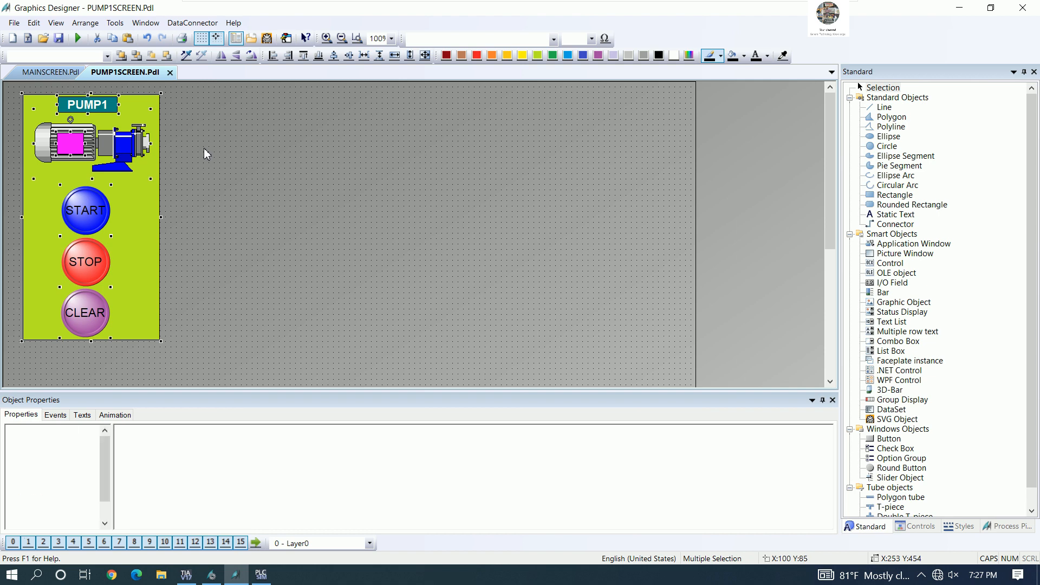
{"action": "key", "text": "Up"}
{"action": "key", "text": "Up"}
{"action": "key", "text": "Up"}
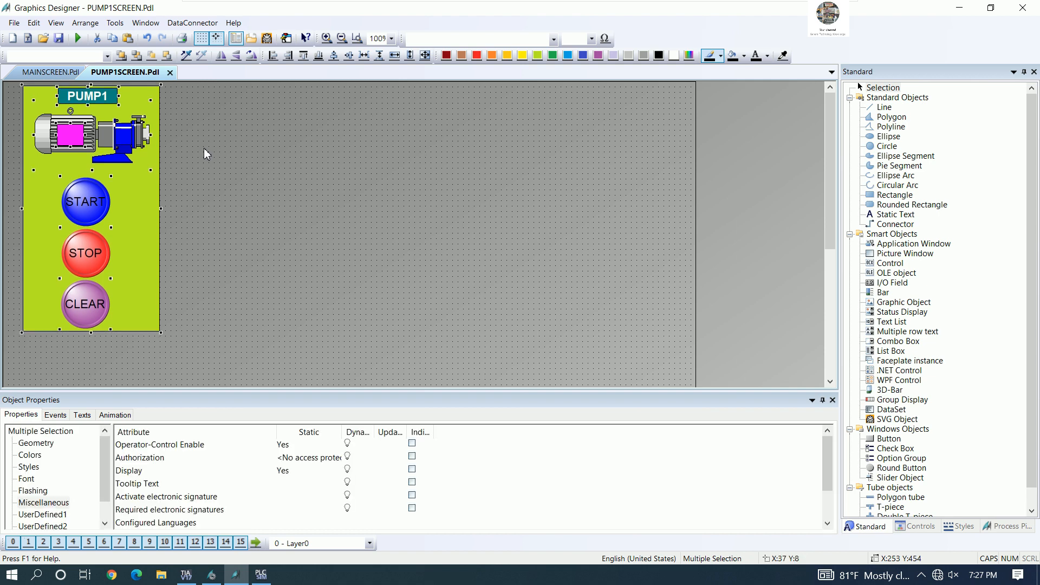
{"action": "key", "text": "Up"}
{"action": "key", "text": "Up"}
{"action": "key", "text": "Up"}
{"action": "key", "text": "Up"}
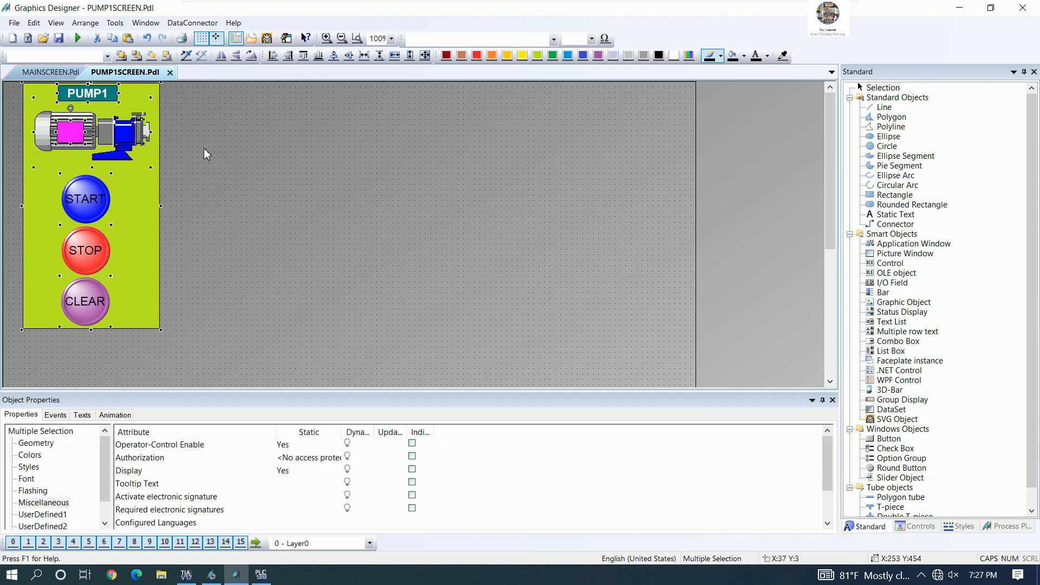
{"action": "key", "text": "Down"}
{"action": "key", "text": "Down"}
{"action": "key", "text": "Down"}
{"action": "key", "text": "Left"}
{"action": "key", "text": "Left"}
{"action": "key", "text": "Left"}
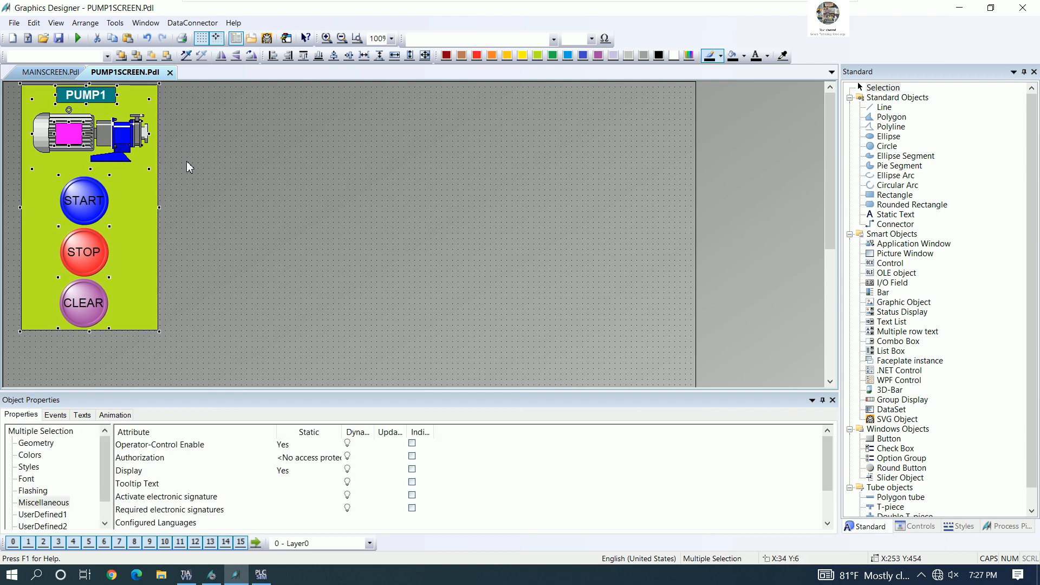
{"action": "key", "text": "Left"}
{"action": "key", "text": "Left"}
{"action": "key", "text": "Left"}
{"action": "key", "text": "Left"}
{"action": "key", "text": "Left"}
{"action": "key", "text": "Left"}
{"action": "key", "text": "Left"}
{"action": "key", "text": "Left"}
{"action": "key", "text": "Left"}
{"action": "key", "text": "Left"}
{"action": "key", "text": "Left"}
{"action": "key", "text": "Left"}
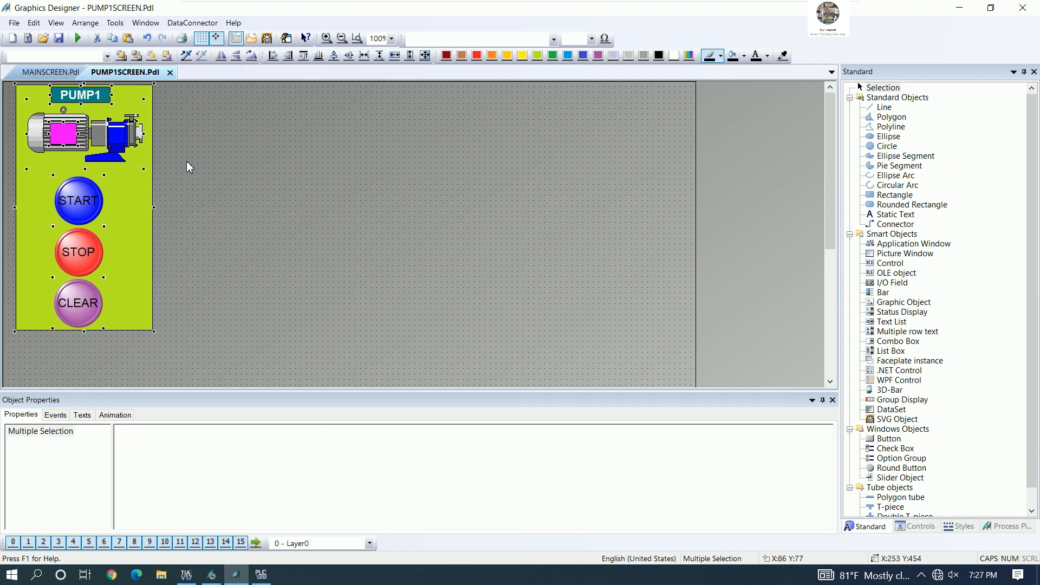
{"action": "key", "text": "Left"}
{"action": "key", "text": "Left"}
{"action": "key", "text": "Left"}
{"action": "key", "text": "Left"}
{"action": "key", "text": "Left"}
{"action": "key", "text": "Left"}
{"action": "key", "text": "Left"}
{"action": "key", "text": "Left"}
{"action": "key", "text": "Left"}
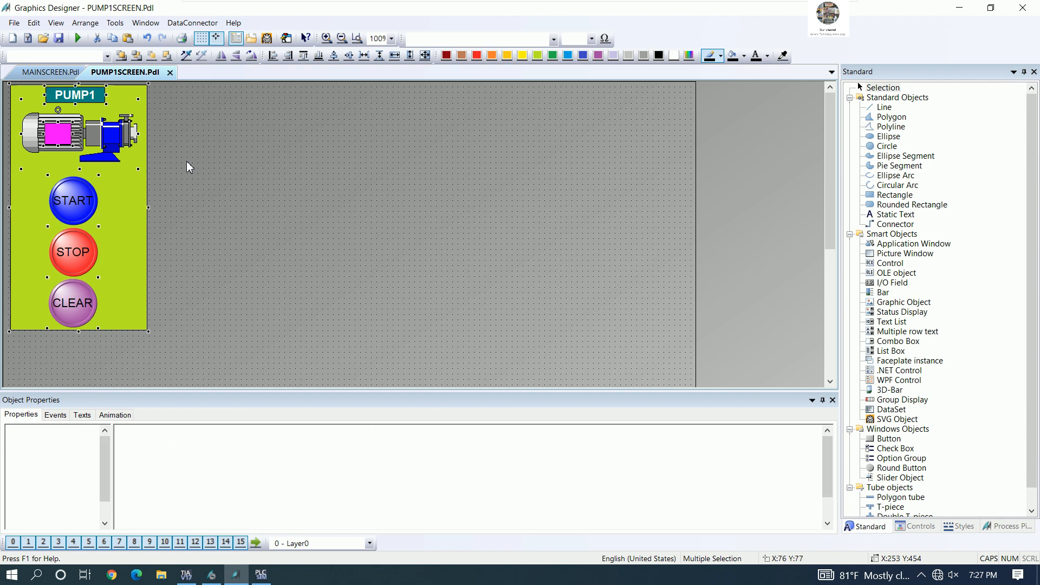
{"action": "key", "text": "Left"}
{"action": "key", "text": "Left"}
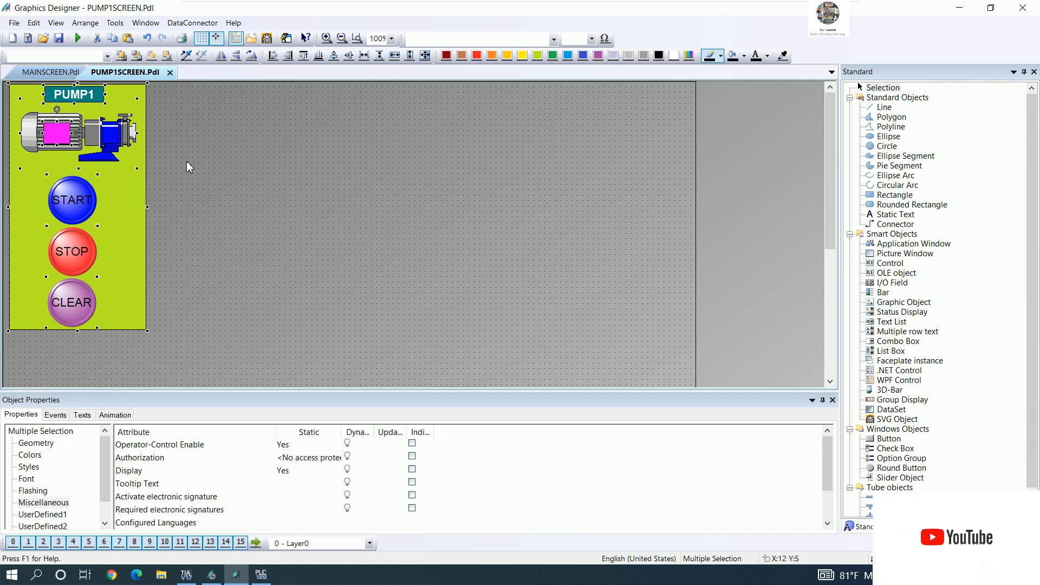
{"action": "key", "text": "Left"}
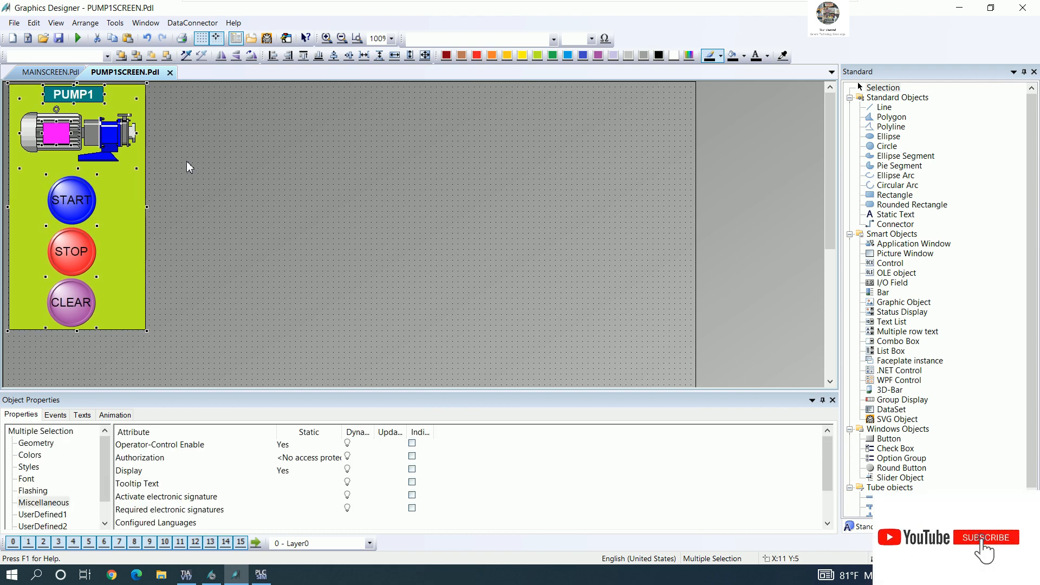
Step: Set the geometry of the PUMP1SCREEN picture object to a width of 300 and a height of 500
{"action": "left_click", "coordinate": [209, 174]}
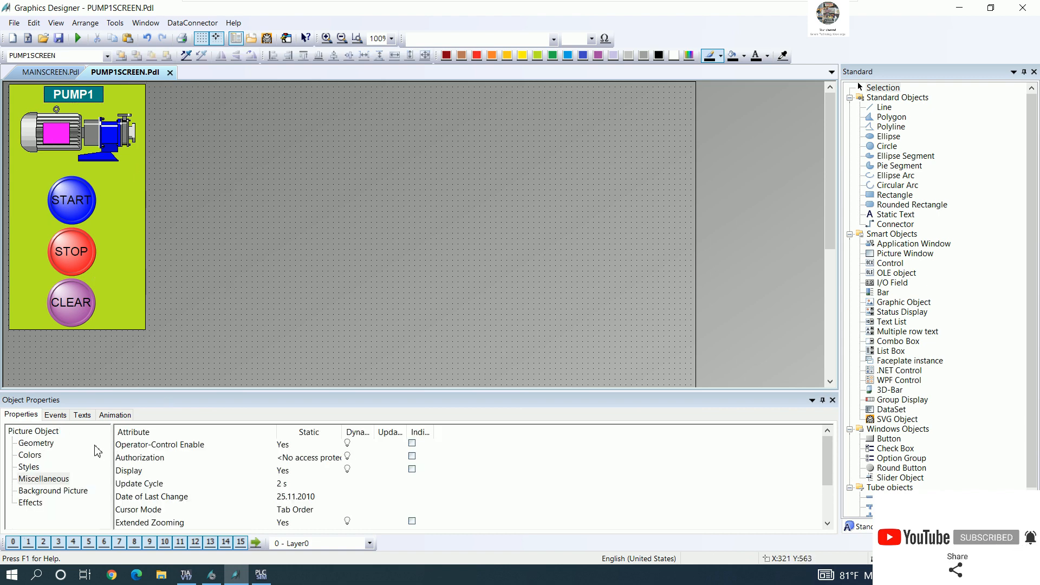
{"action": "left_click", "coordinate": [36, 444]}
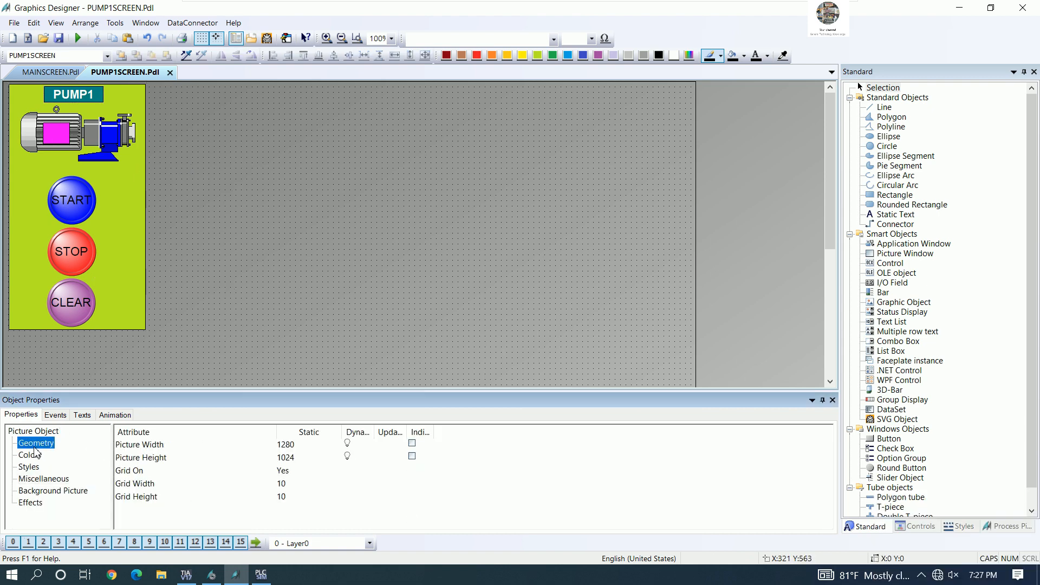
{"action": "left_click", "coordinate": [295, 448]}
{"action": "left_click", "coordinate": [295, 449]}
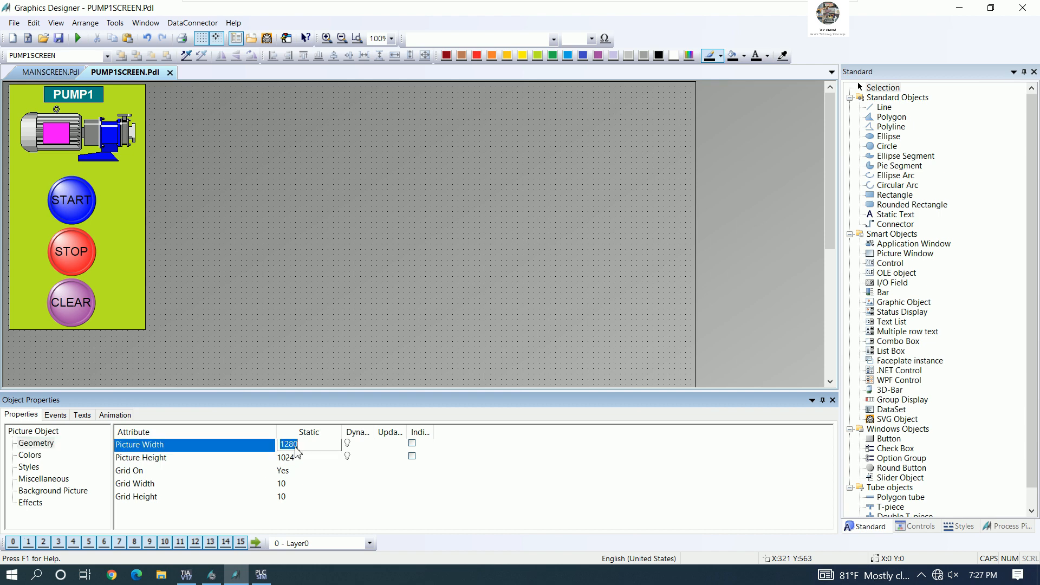
{"action": "type", "text": "10"}
{"action": "key", "text": "Return"}
{"action": "double_click", "coordinate": [300, 461]}
{"action": "type", "text": "500"}
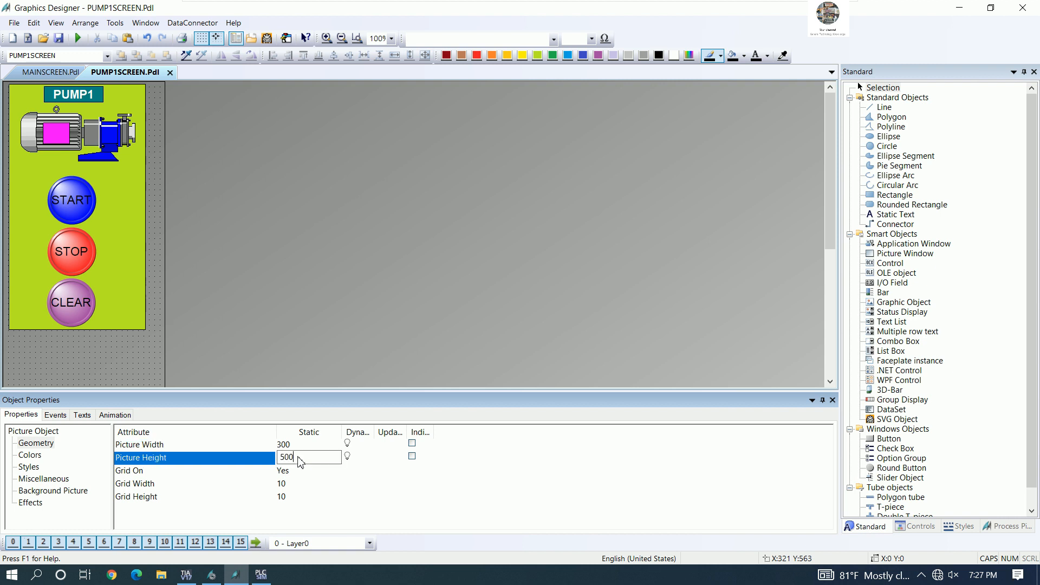
{"action": "key", "text": "Return"}
Step: Reduce the PUMP1SCREEN picture height to 450
{"action": "double_click", "coordinate": [290, 459]}
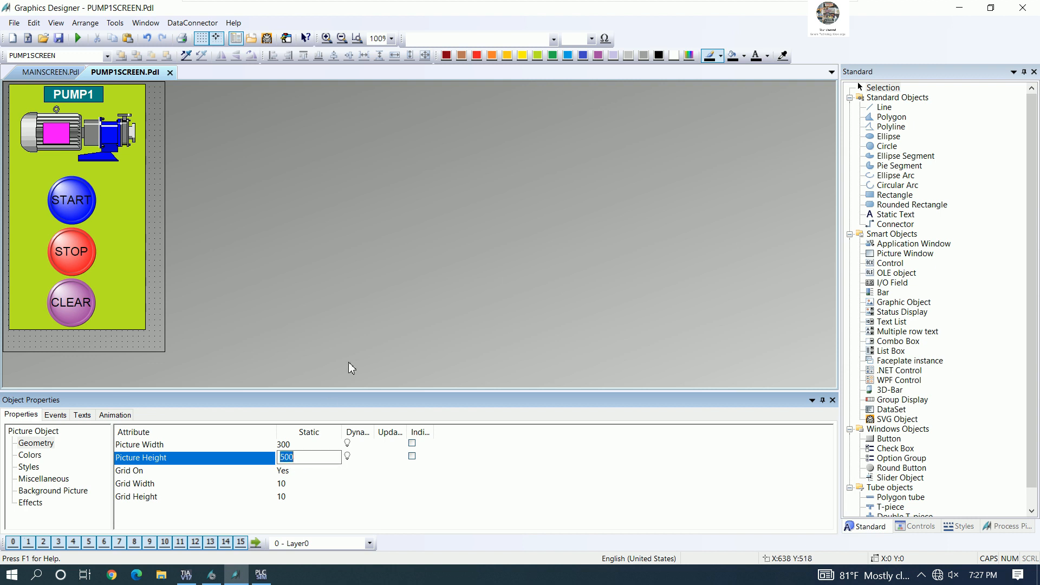
{"action": "type", "text": "450"}
{"action": "key", "text": "Return"}
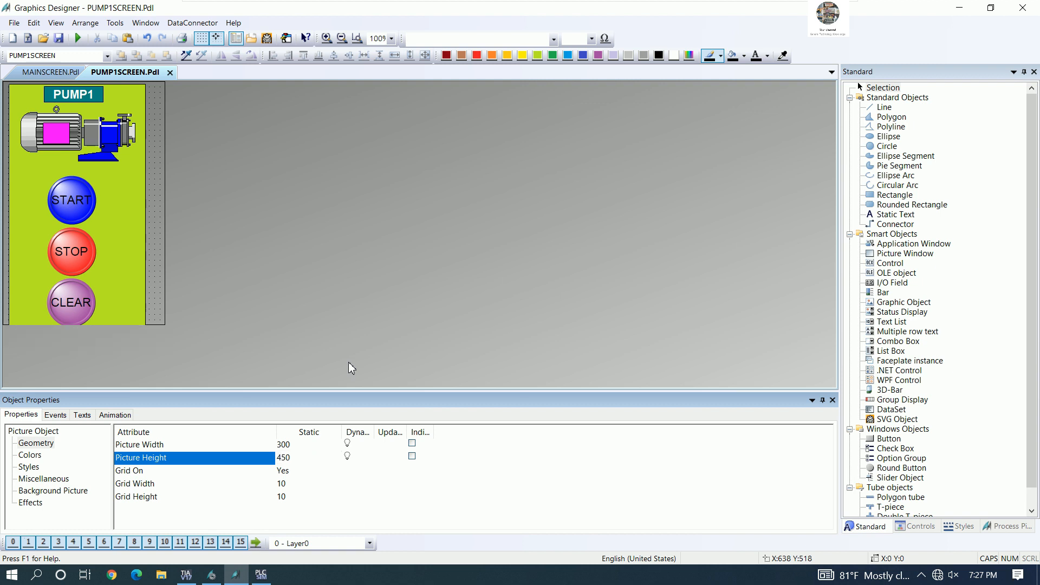
Step: Set the PUMP1SCREEN picture height to 480 and its width to 290
{"action": "double_click", "coordinate": [292, 458]}
{"action": "type", "text": "480"}
{"action": "key", "text": "Return"}
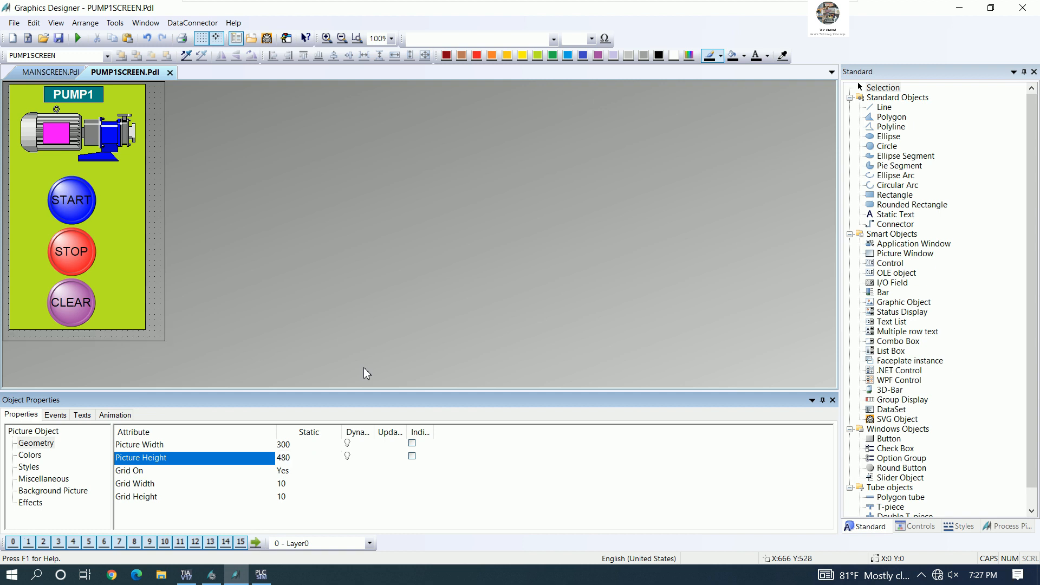
{"action": "double_click", "coordinate": [292, 444]}
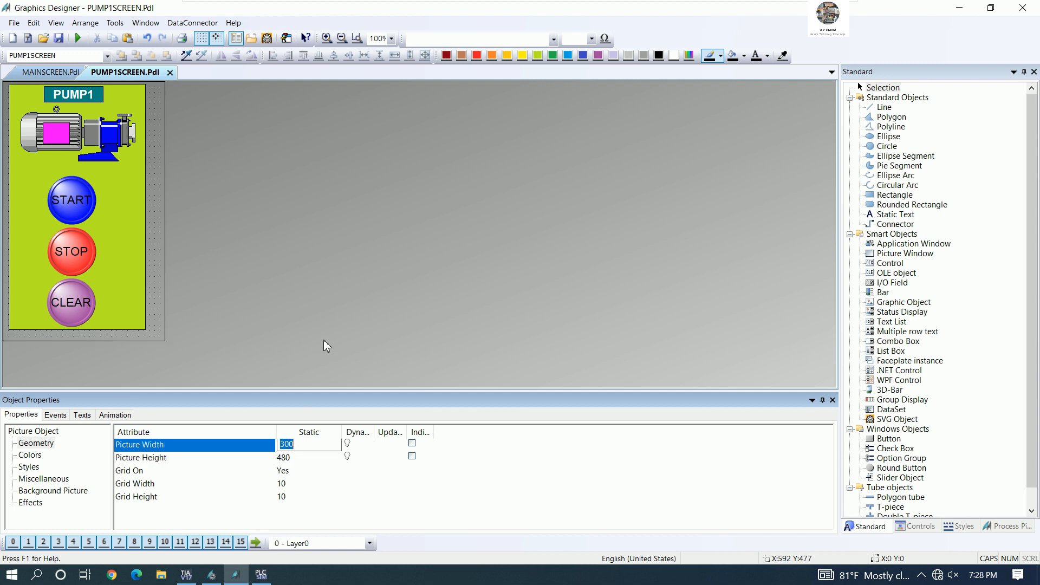
{"action": "type", "text": "290"}
{"action": "key", "text": "Return"}
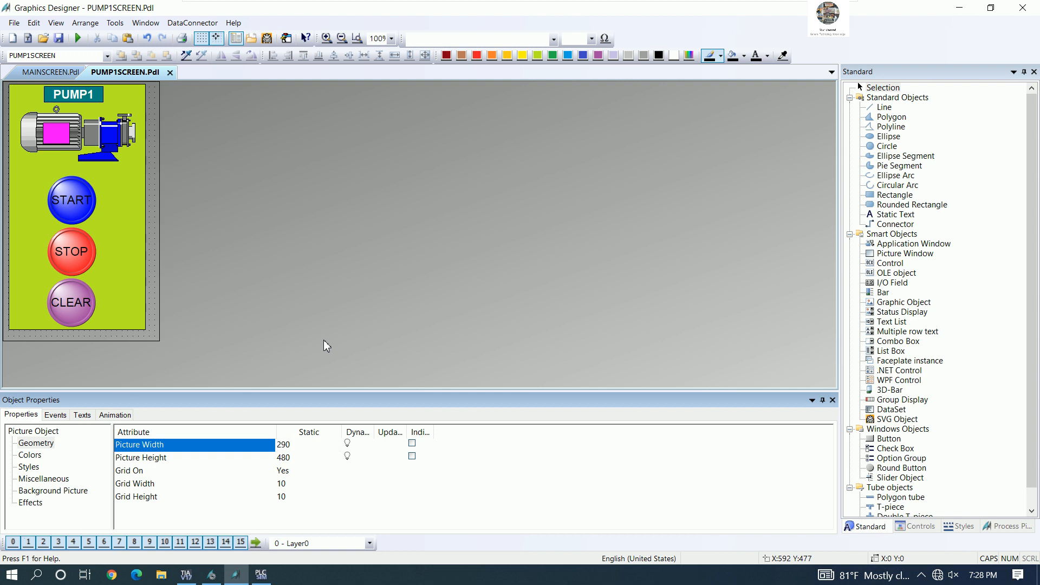
{"action": "left_click", "coordinate": [324, 339]}
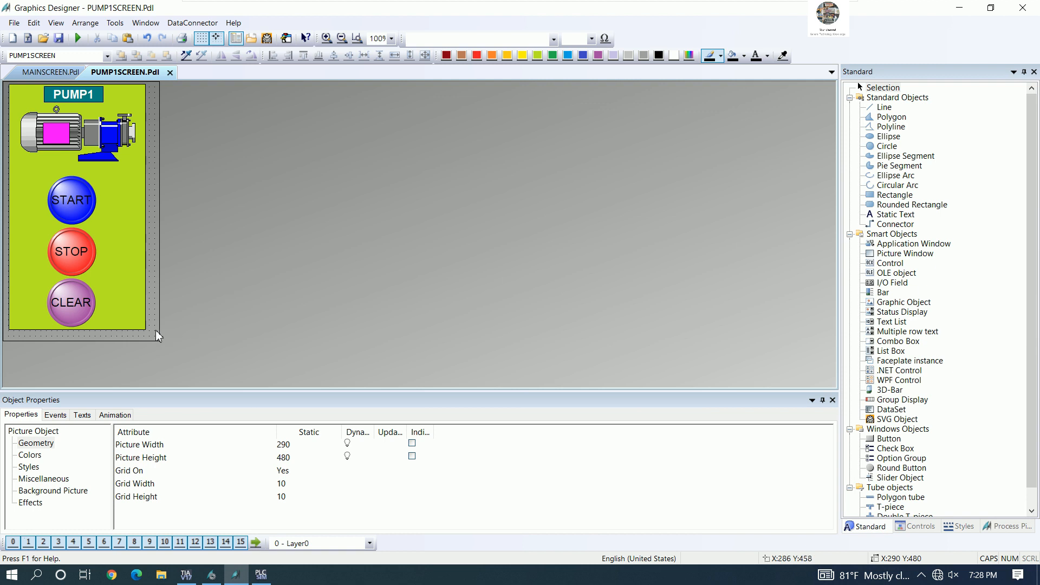
Step: Select all PUMP1 objects in PUMP1SCREEN.Pdl and nudge them right and down to about X 19, Y 11, centring them in the picture
{"action": "left_click_drag", "start_coordinate": [154, 332], "coordinate": [1, 81]}
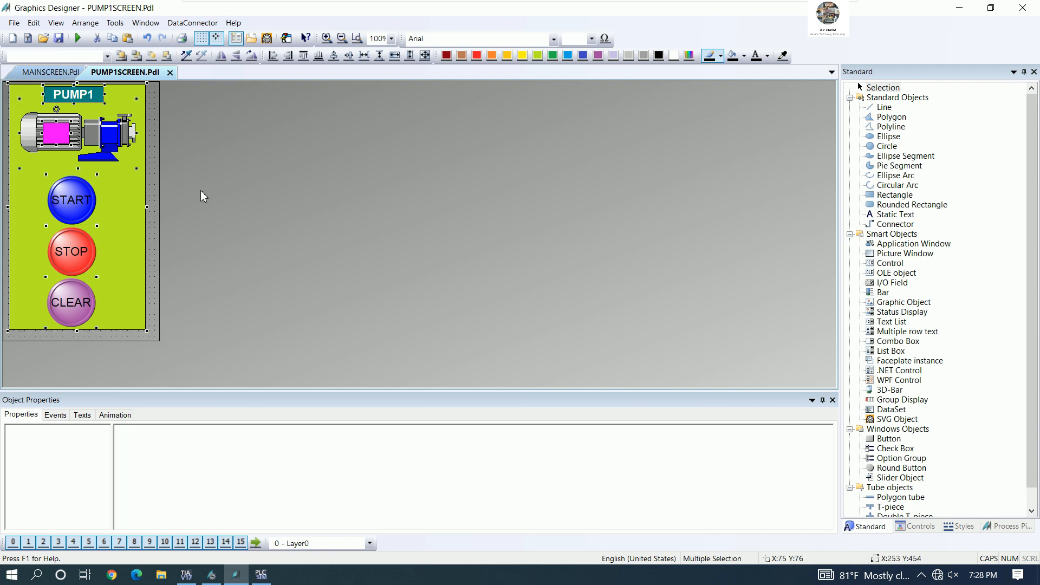
{"action": "key", "text": "Right"}
{"action": "key", "text": "Right"}
{"action": "key", "text": "Right"}
{"action": "key", "text": "Right"}
{"action": "key", "text": "Right"}
{"action": "key", "text": "Right"}
{"action": "key", "text": "Down"}
{"action": "key", "text": "Down"}
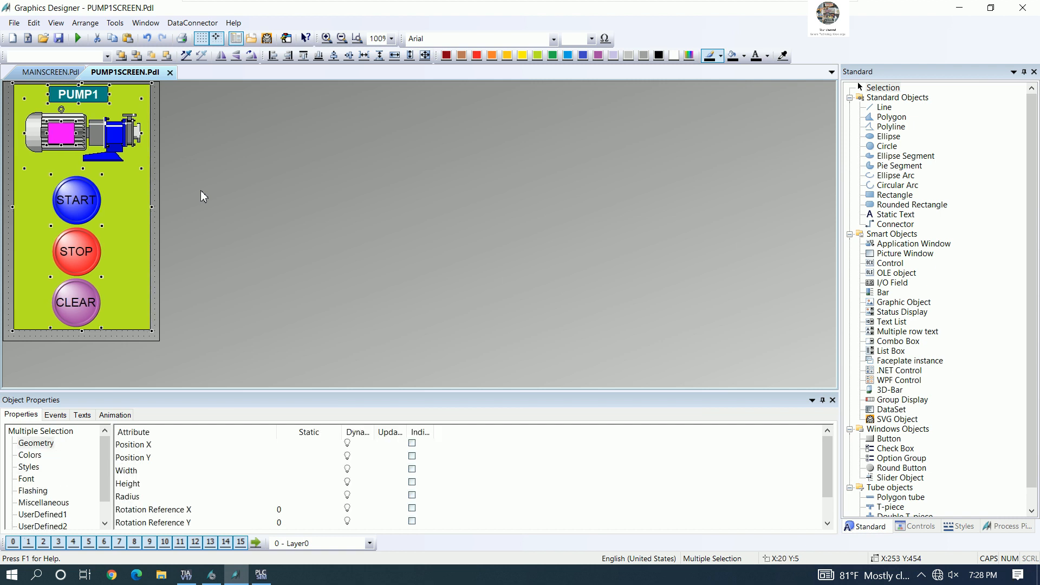
{"action": "key", "text": "Down"}
{"action": "key", "text": "Left"}
{"action": "key", "text": "Down"}
{"action": "key", "text": "Down"}
{"action": "key", "text": "Down"}
{"action": "key", "text": "Up"}
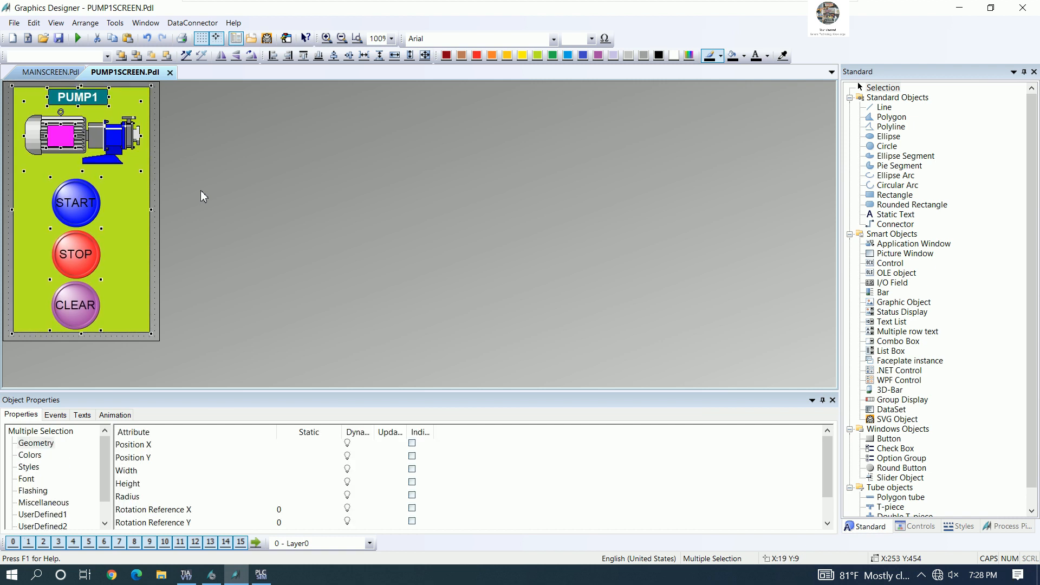
{"action": "key", "text": "Down"}
{"action": "key", "text": "Down"}
{"action": "key", "text": "Down"}
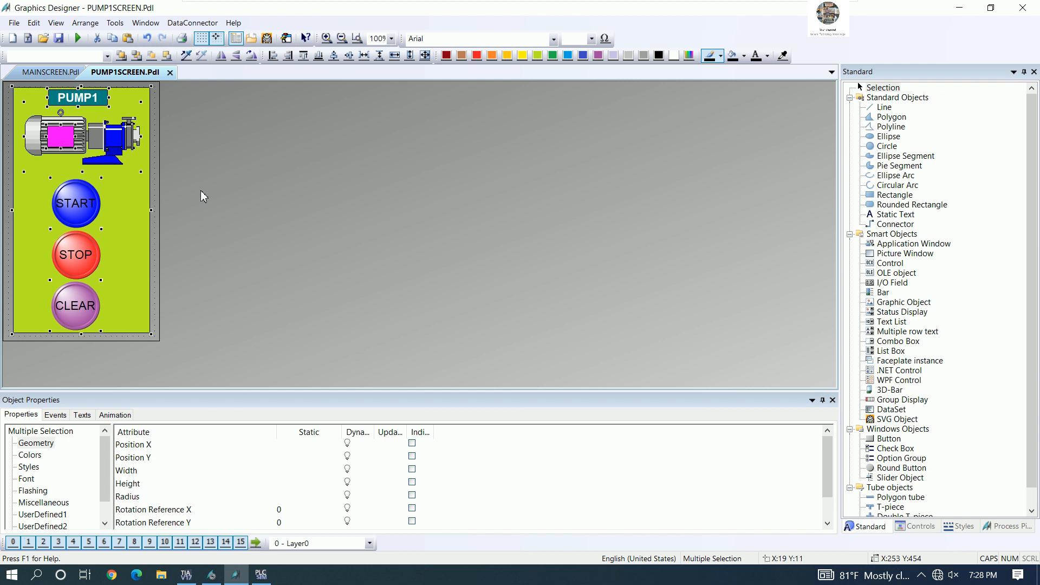
{"action": "key", "text": "Left"}
{"action": "key", "text": "Right"}
{"action": "left_click", "coordinate": [201, 191]}
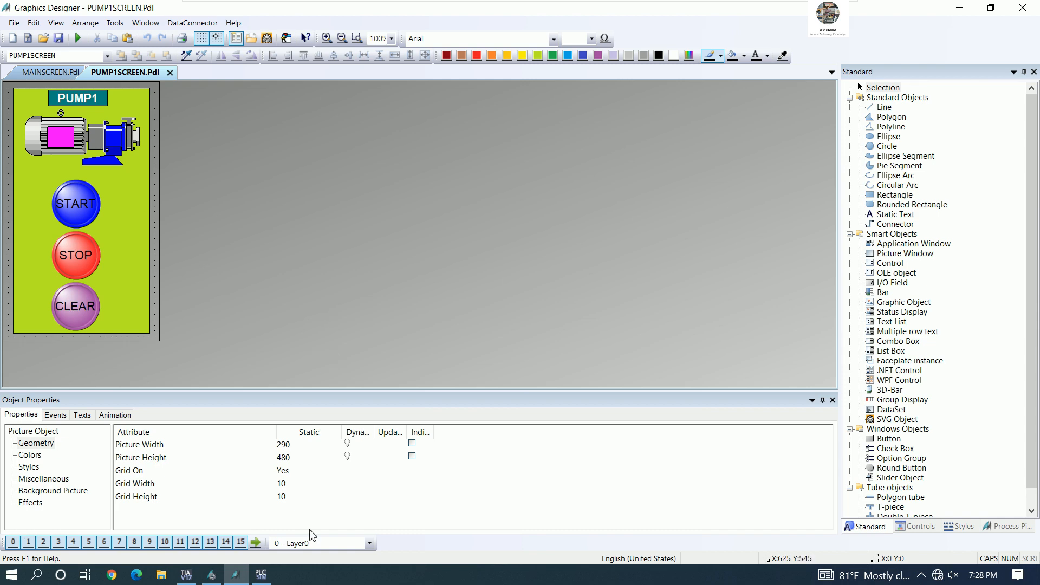
Step: Switch to WinCC Explorer and open the PUMP2SCREEN.Pdl picture for editing in Graphics Designer
{"action": "left_click", "coordinate": [211, 578]}
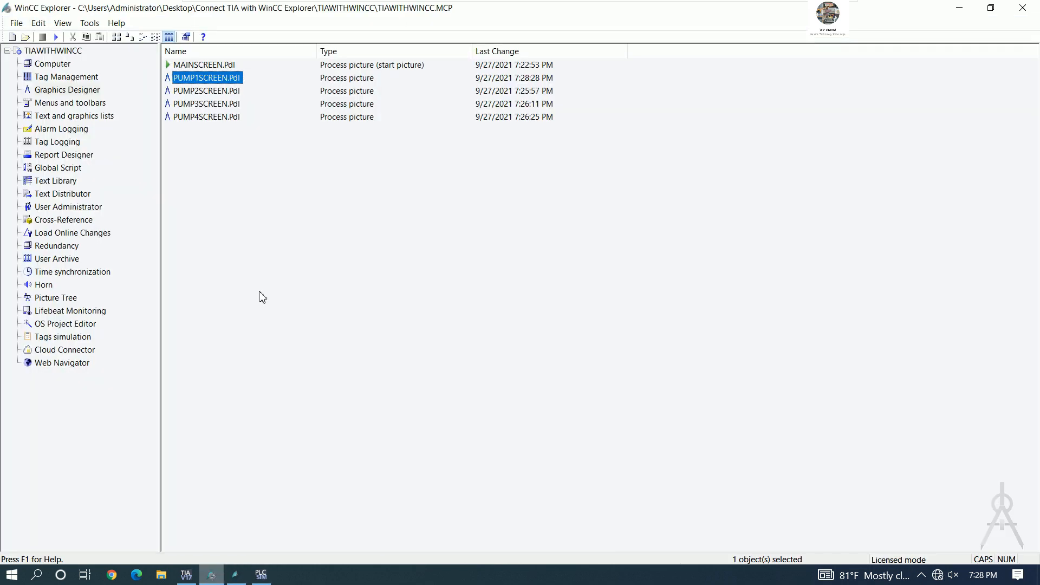
{"action": "right_click", "coordinate": [219, 91]}
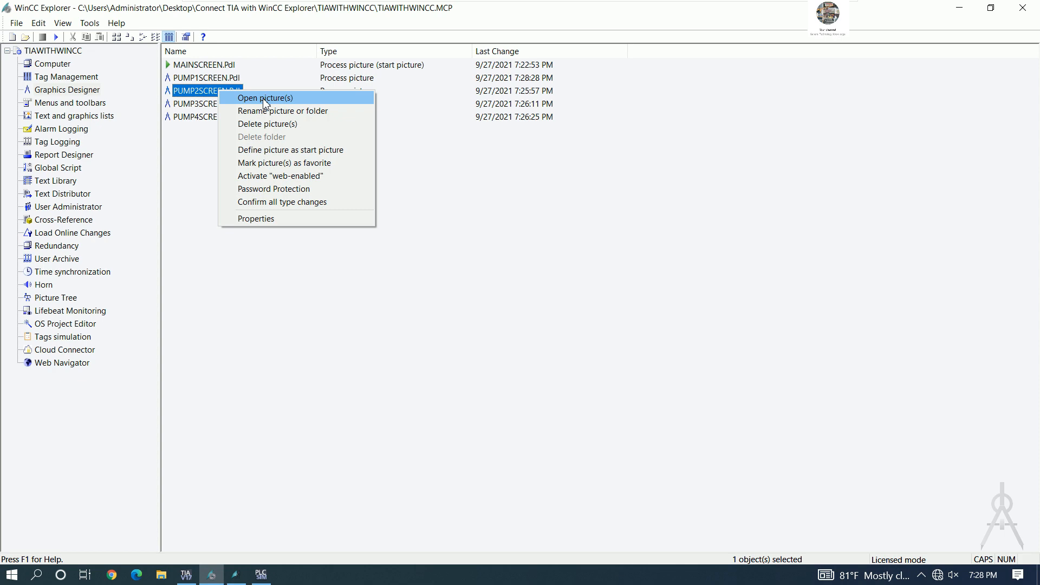
{"action": "left_click", "coordinate": [266, 98]}
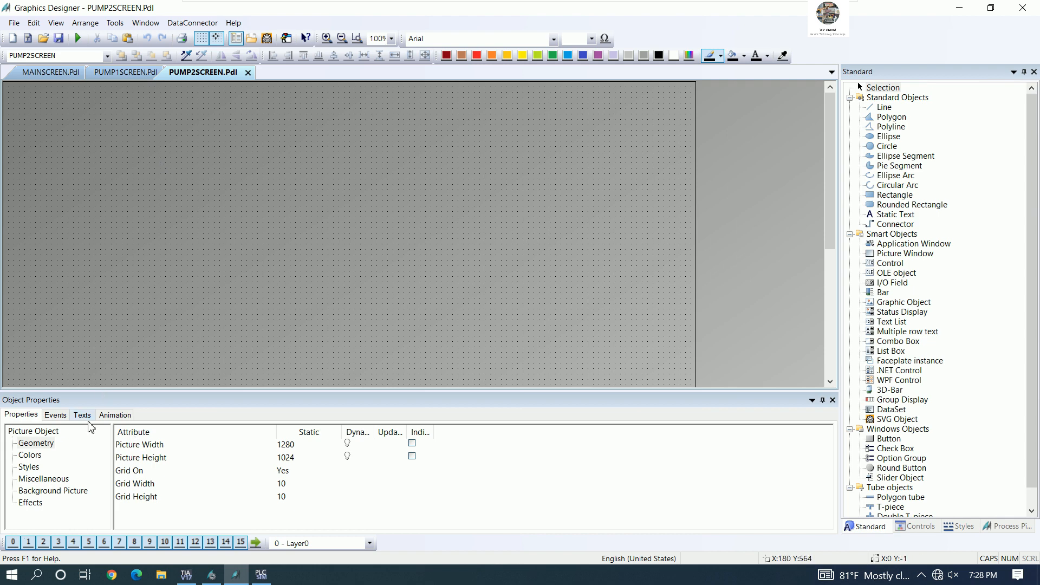
Step: Set the width of the PUMP2SCREEN picture object to 490
{"action": "left_click", "coordinate": [49, 446]}
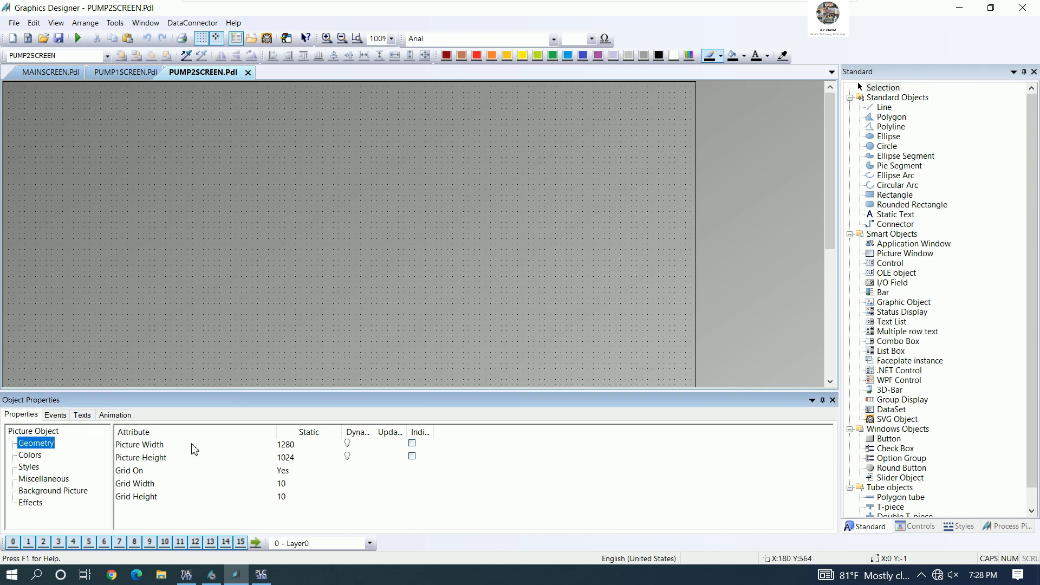
{"action": "left_click", "coordinate": [290, 451]}
{"action": "left_click", "coordinate": [290, 451]}
{"action": "type", "text": "4"}
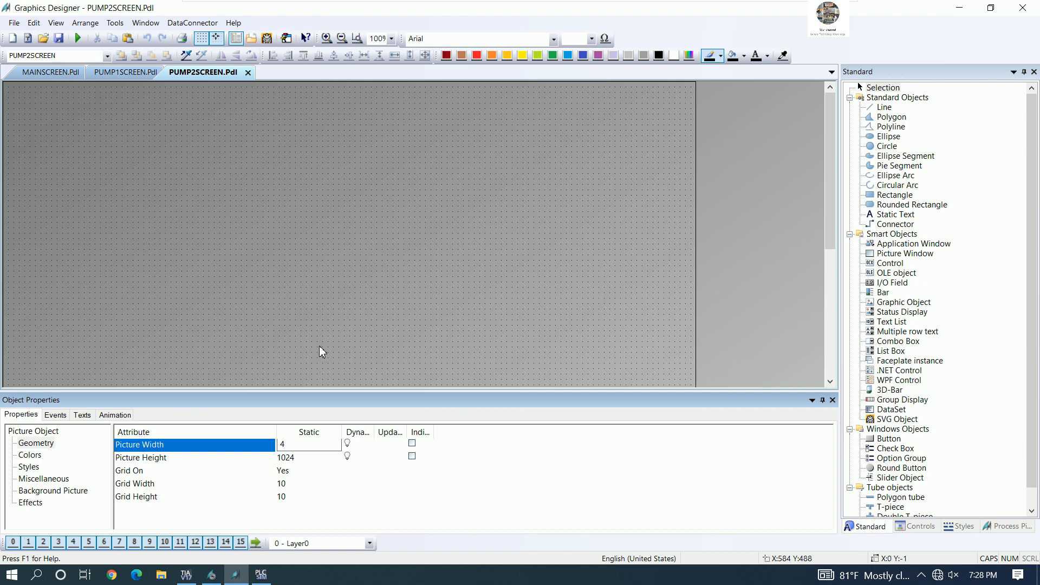
{"action": "type", "text": "90"}
{"action": "key", "text": "Return"}
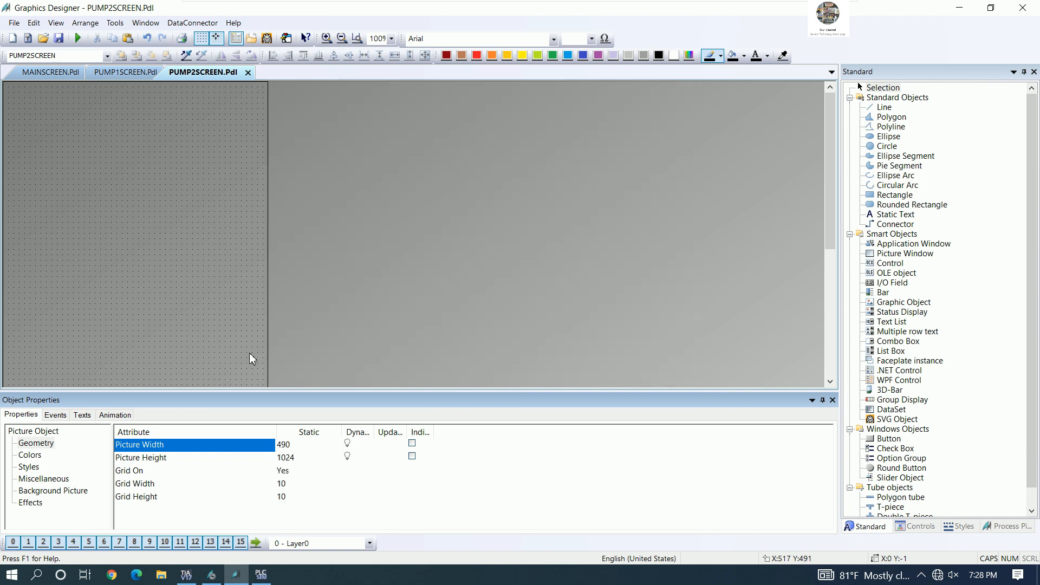
Step: Check the PUMP1SCREEN picture size and set the PUMP2SCREEN picture to the same width of 290 and height of 480
{"action": "left_click", "coordinate": [127, 73]}
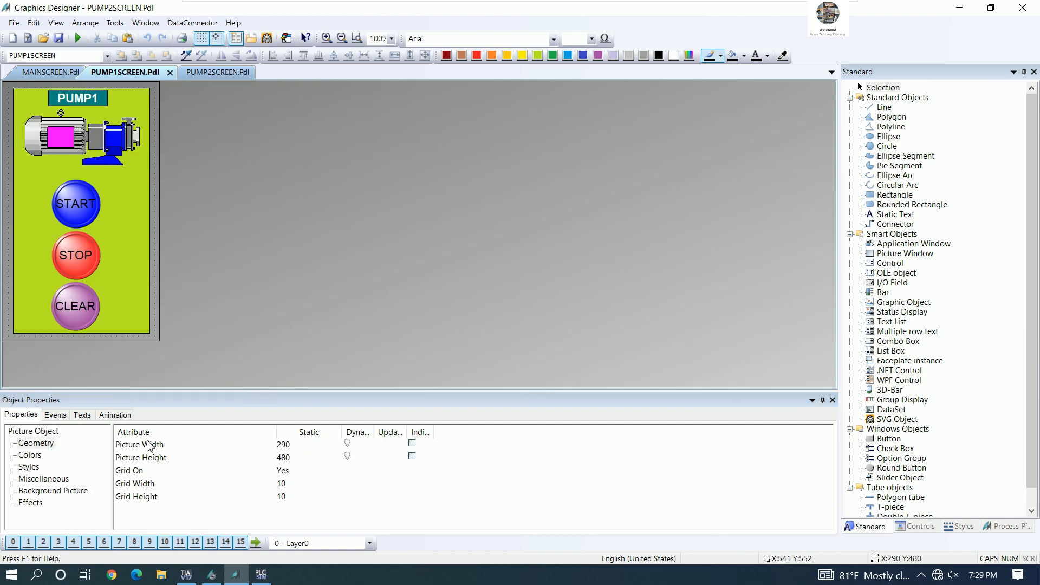
{"action": "left_click", "coordinate": [187, 73]}
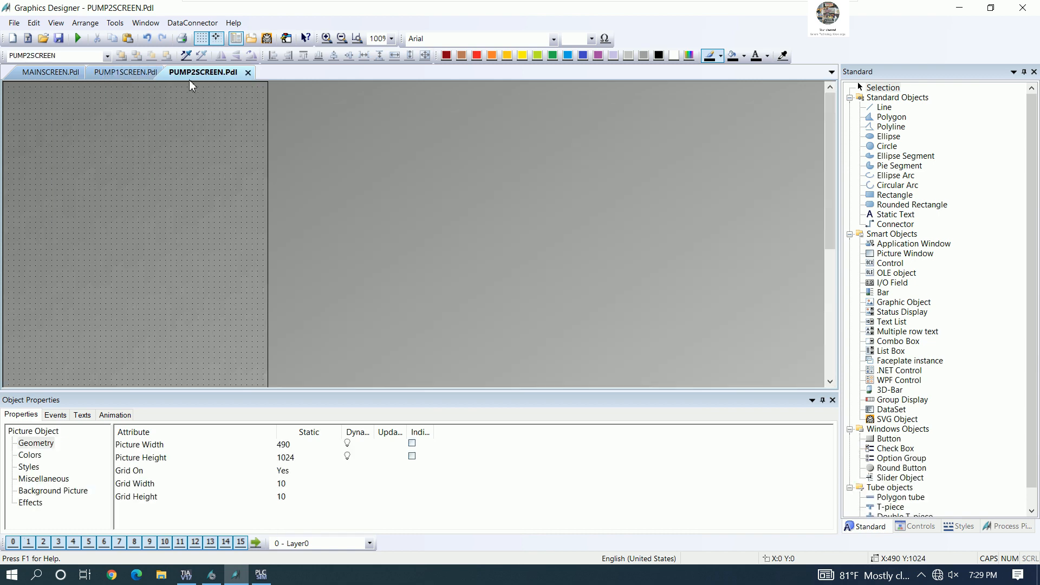
{"action": "left_click", "coordinate": [130, 73]}
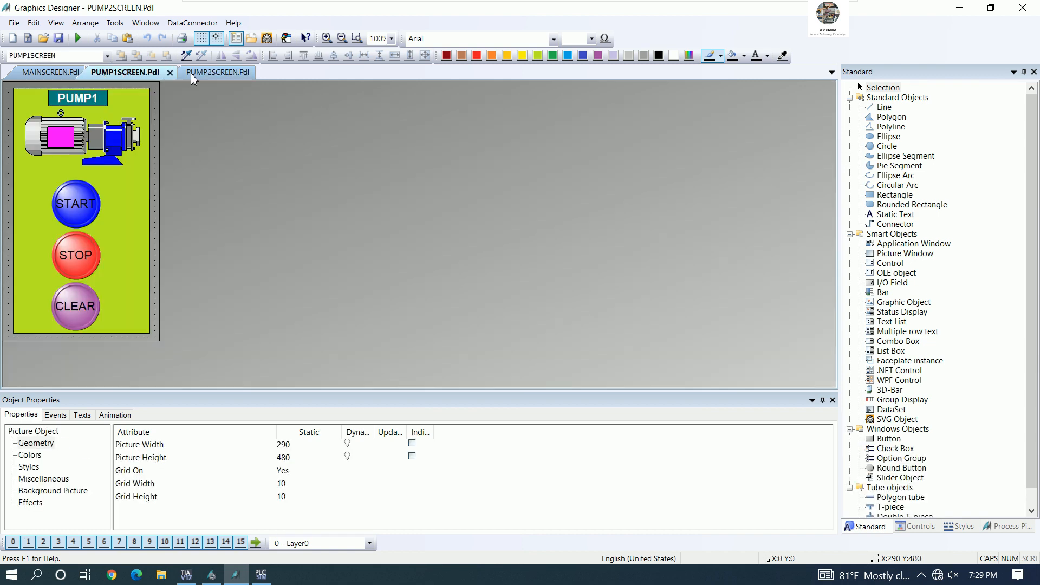
{"action": "left_click", "coordinate": [191, 72]}
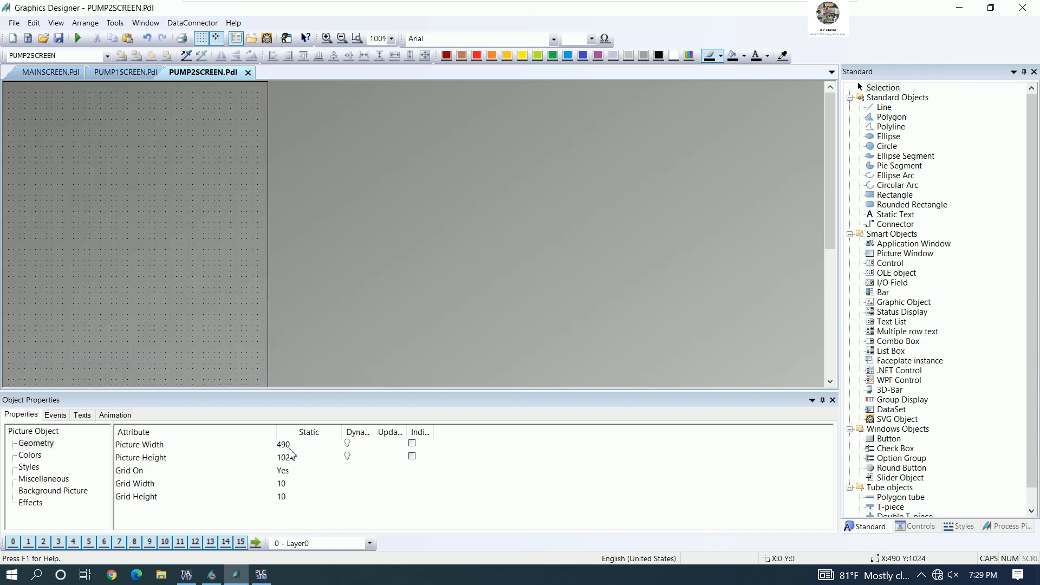
{"action": "left_click", "coordinate": [290, 446]}
{"action": "type", "text": "290"}
{"action": "key", "text": "Return"}
{"action": "left_click", "coordinate": [293, 458]}
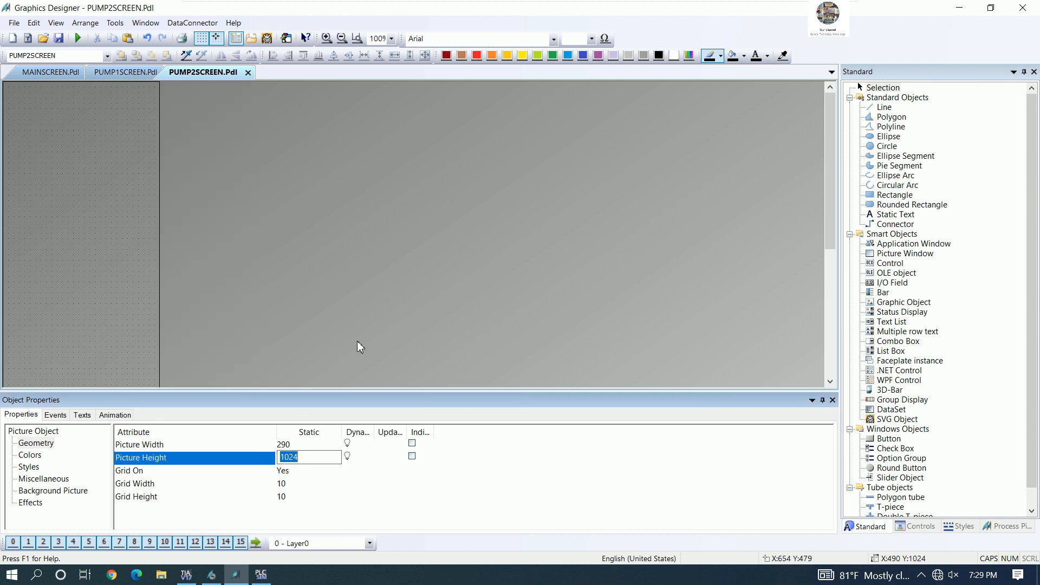
{"action": "type", "text": "480"}
{"action": "key", "text": "Return"}
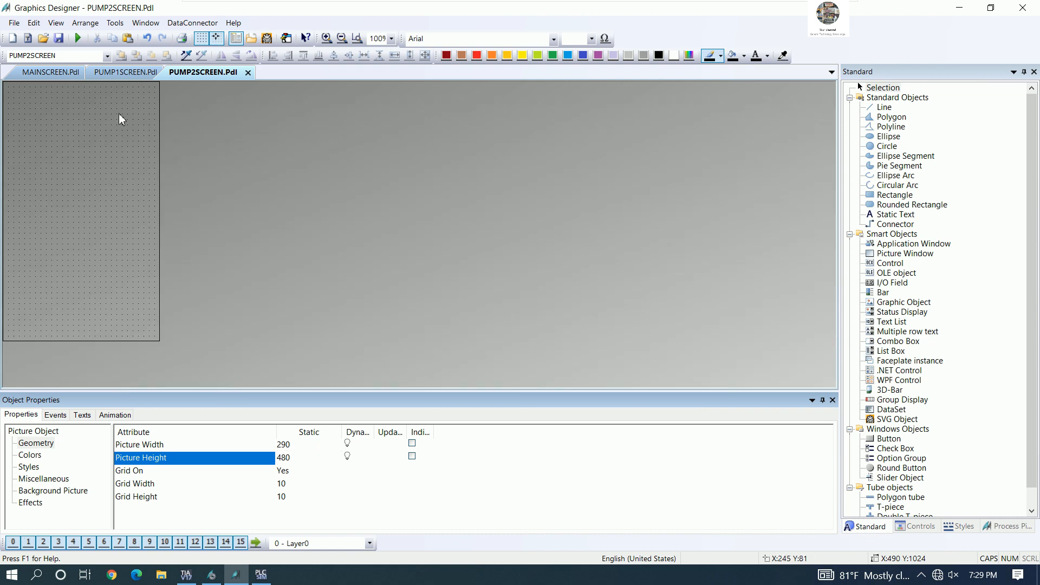
Step: Copy the complete PUMP2 group with its background, pump and buttons from MAINSCREEN.Pdl and paste it into PUMP2SCREEN.Pdl
{"action": "left_click", "coordinate": [41, 74]}
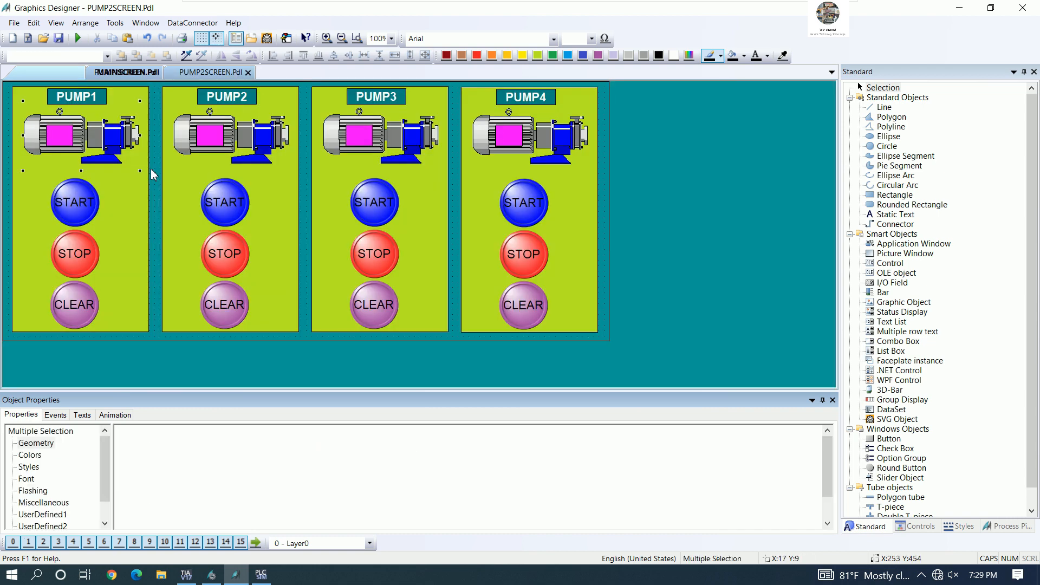
{"action": "left_click_drag", "start_coordinate": [305, 331], "coordinate": [158, 90]}
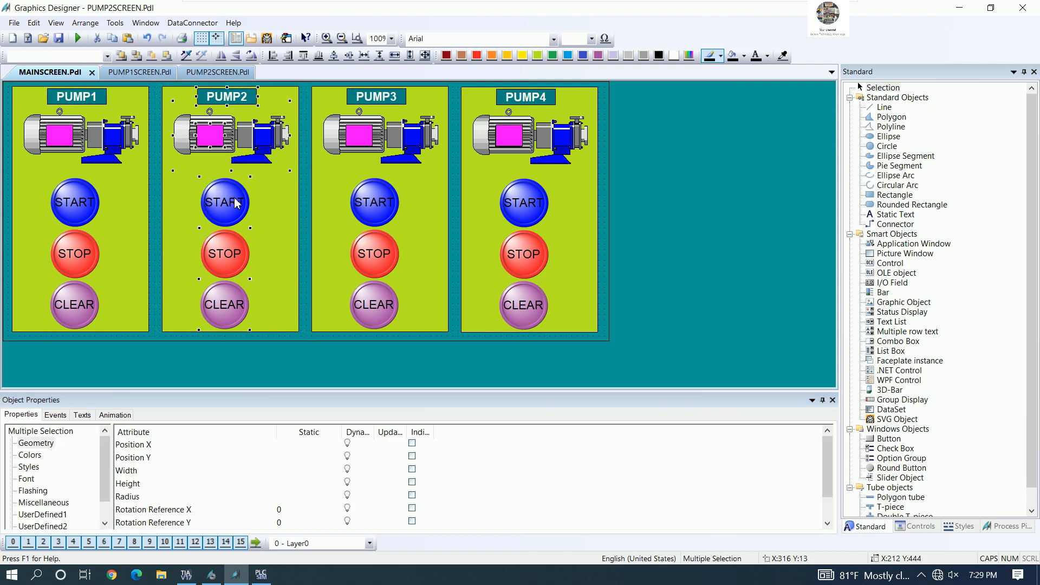
{"action": "right_click", "coordinate": [282, 200]}
{"action": "left_click", "coordinate": [308, 221]}
{"action": "left_click", "coordinate": [195, 73]}
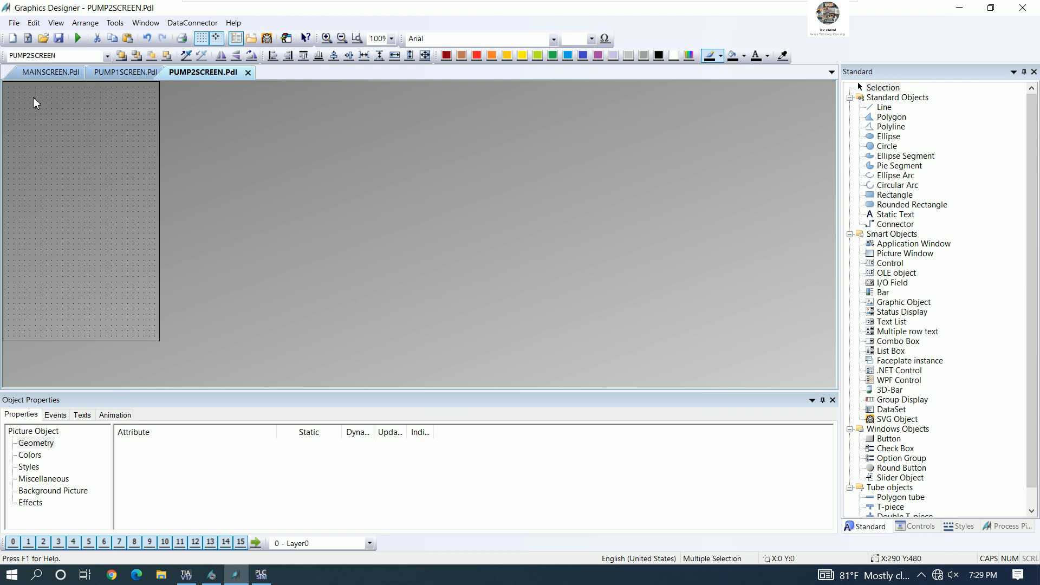
{"action": "right_click", "coordinate": [16, 89]}
{"action": "left_click", "coordinate": [54, 136]}
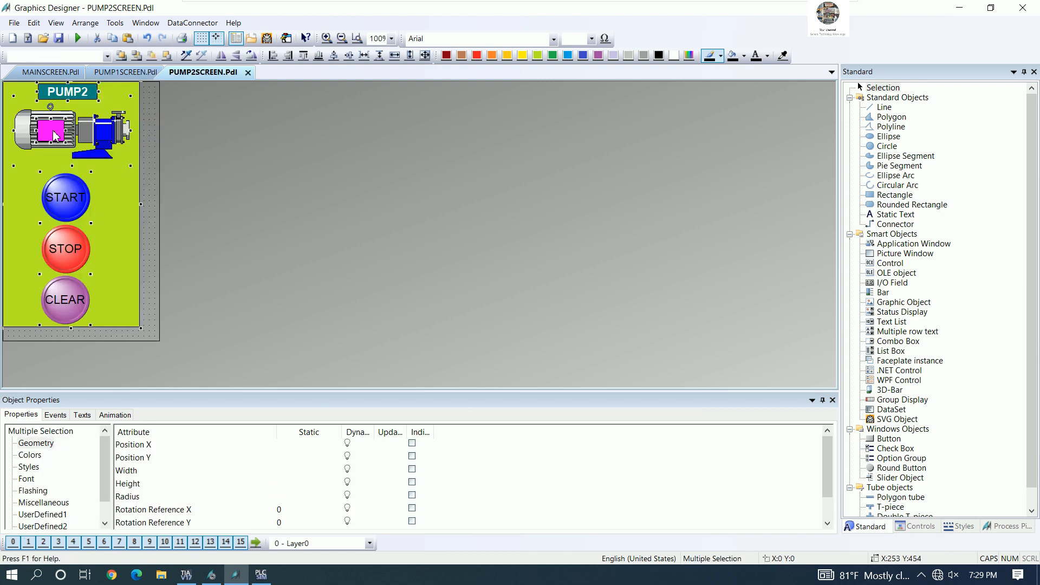
Step: Nudge the pasted PUMP2 objects right and down to about X 16, Y 16 within the PUMP2SCREEN picture
{"action": "key", "text": "Right"}
{"action": "key", "text": "Right"}
{"action": "key", "text": "Right"}
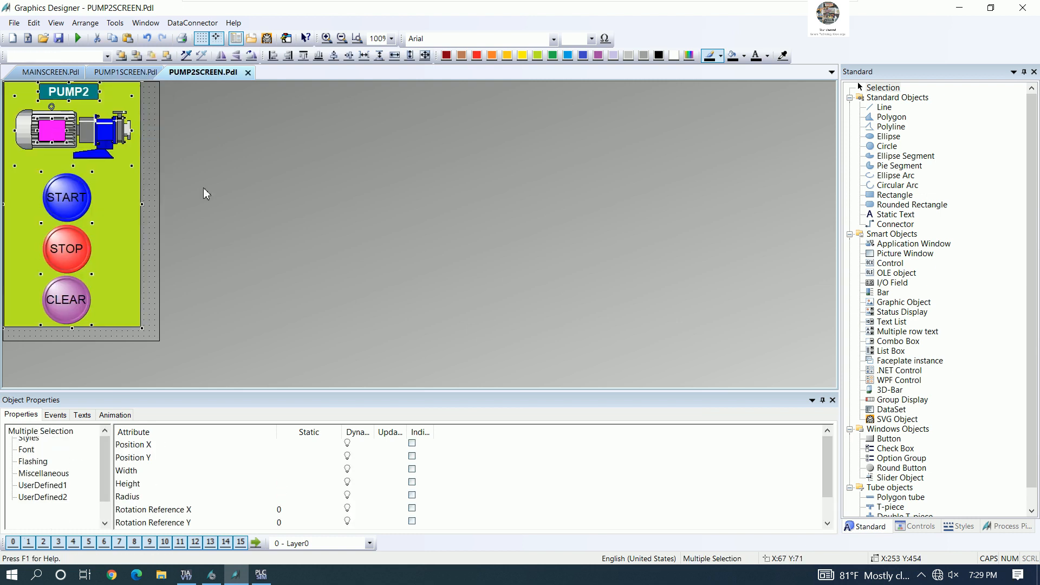
{"action": "key", "text": "Right"}
{"action": "key", "text": "Right"}
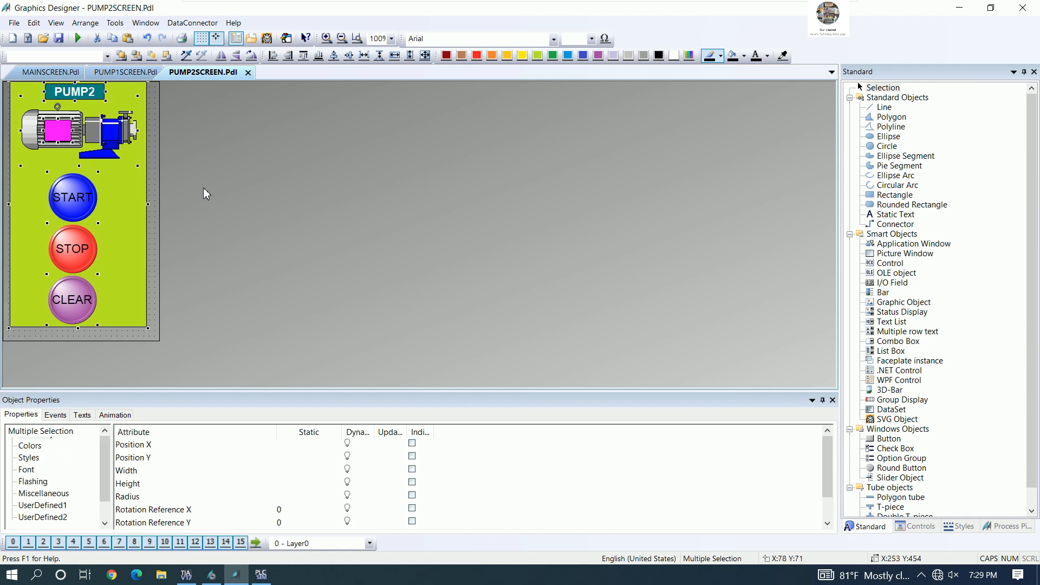
{"action": "key", "text": "Down"}
{"action": "key", "text": "Down"}
{"action": "key", "text": "Down"}
{"action": "key", "text": "Down"}
{"action": "key", "text": "Down"}
{"action": "key", "text": "Down"}
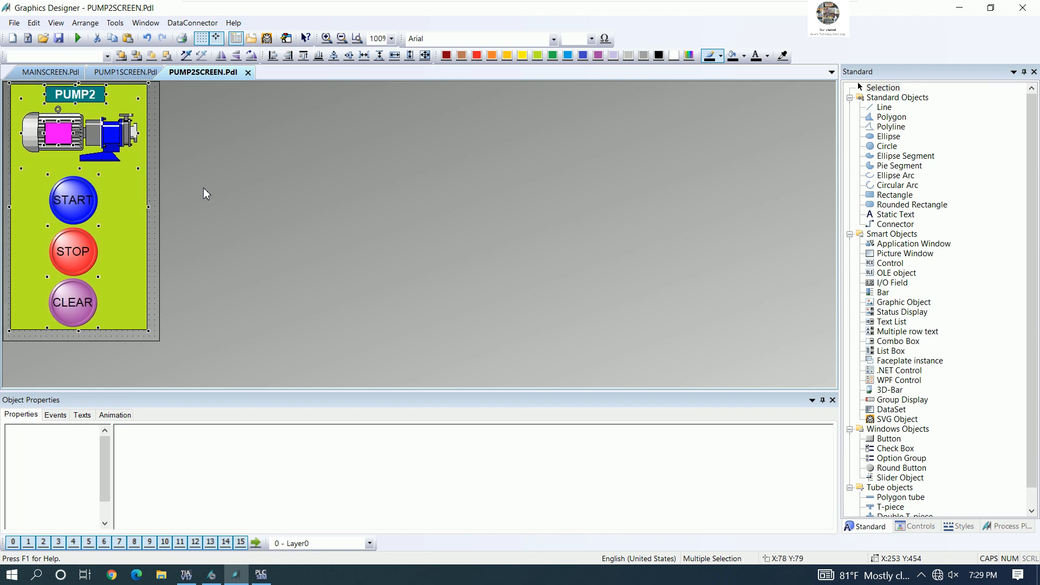
{"action": "key", "text": "Down"}
{"action": "key", "text": "Down"}
{"action": "key", "text": "Right"}
{"action": "key", "text": "Right"}
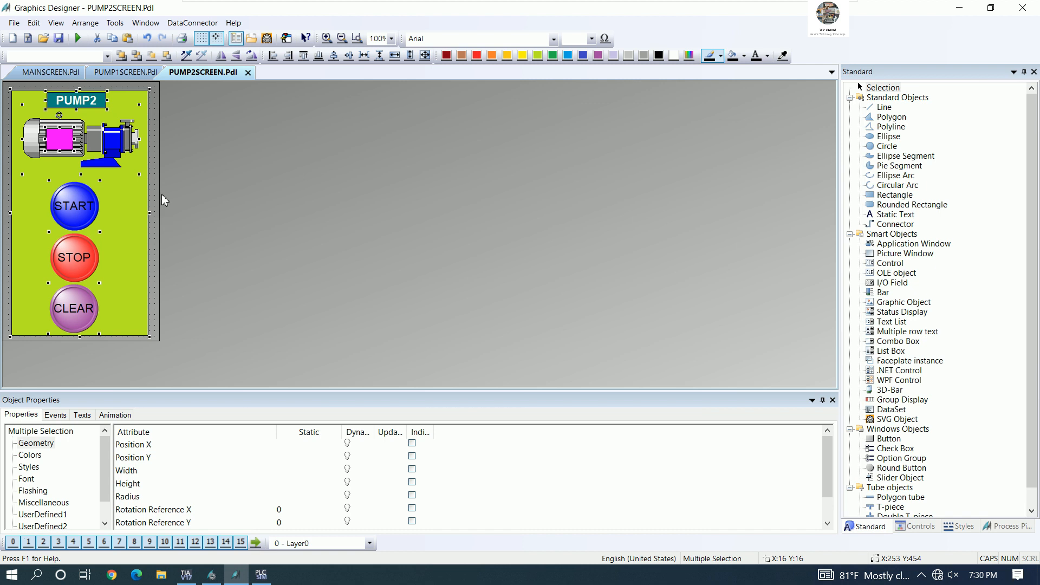
Step: Nudge the selected PUMP2 panel on PUMP2SCREEN to X 19, Y 13 and deselect it
{"action": "key", "text": "Up"}
{"action": "key", "text": "Up"}
{"action": "key", "text": "Up"}
{"action": "key", "text": "Up"}
{"action": "key", "text": "Up"}
{"action": "key", "text": "Right"}
{"action": "key", "text": "Right"}
{"action": "key", "text": "Right"}
{"action": "key", "text": "Right"}
{"action": "key", "text": "Down"}
{"action": "key", "text": "Down"}
{"action": "key", "text": "Down"}
{"action": "key", "text": "Left"}
{"action": "key", "text": "Left"}
{"action": "key", "text": "Right"}
{"action": "key", "text": "Up"}
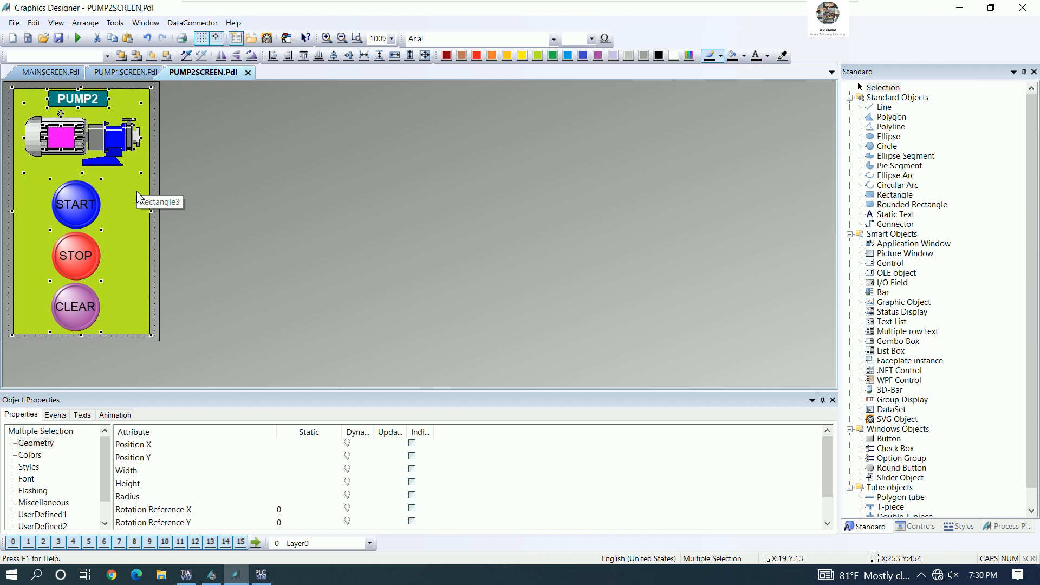
{"action": "left_click", "coordinate": [190, 157]}
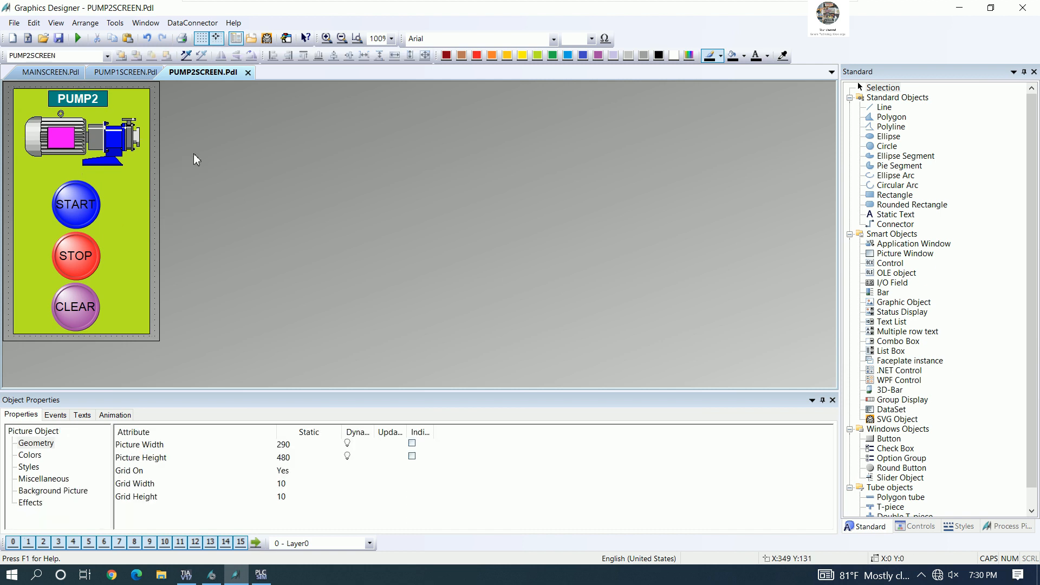
Step: Save the pictures PUMP1SCREEN, PUMP2SCREEN and MAINSCREEN
{"action": "left_click", "coordinate": [125, 72]}
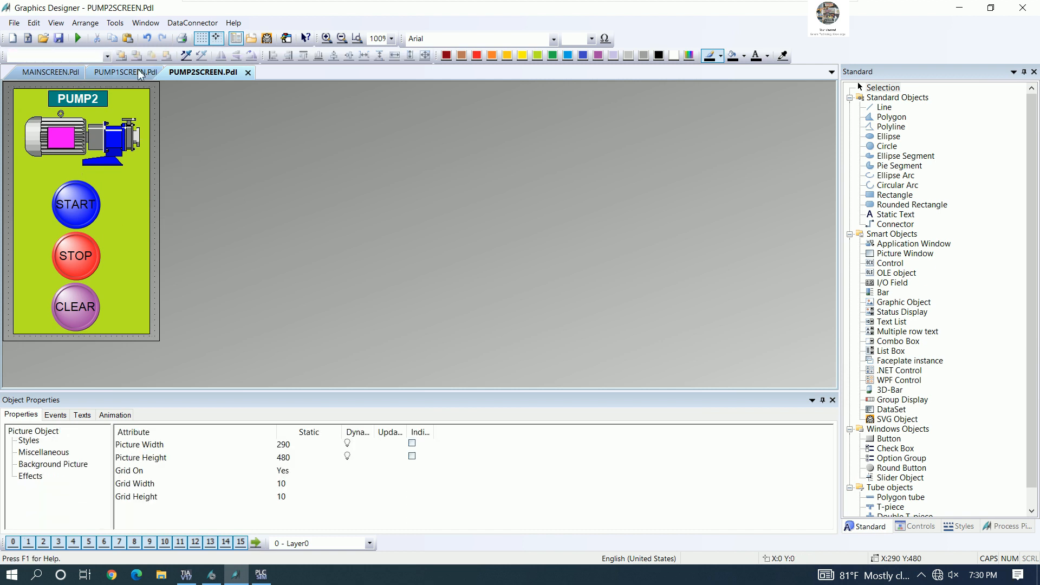
{"action": "left_click", "coordinate": [61, 40]}
{"action": "left_click", "coordinate": [203, 74]}
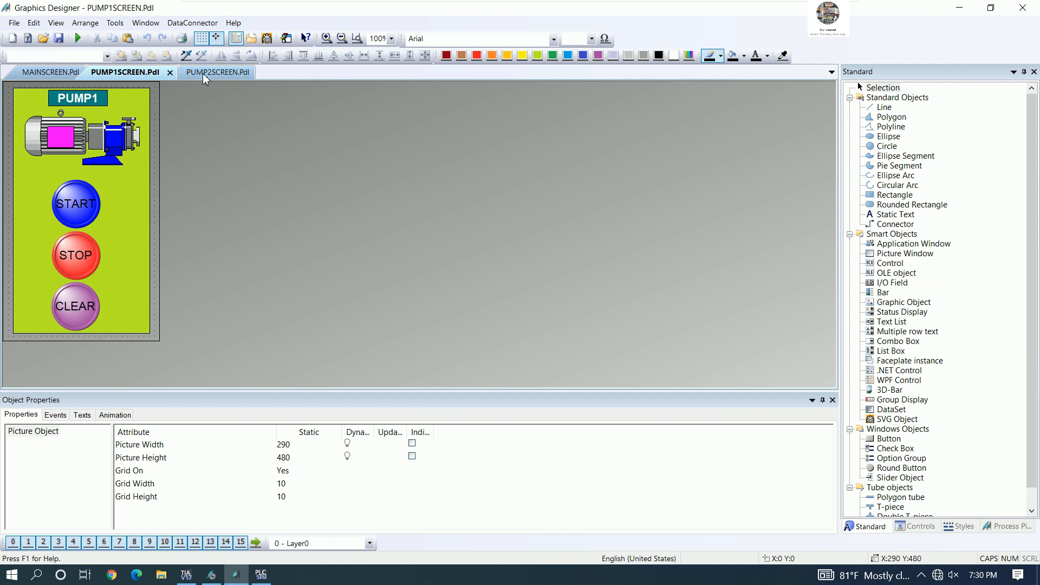
{"action": "left_click", "coordinate": [60, 40]}
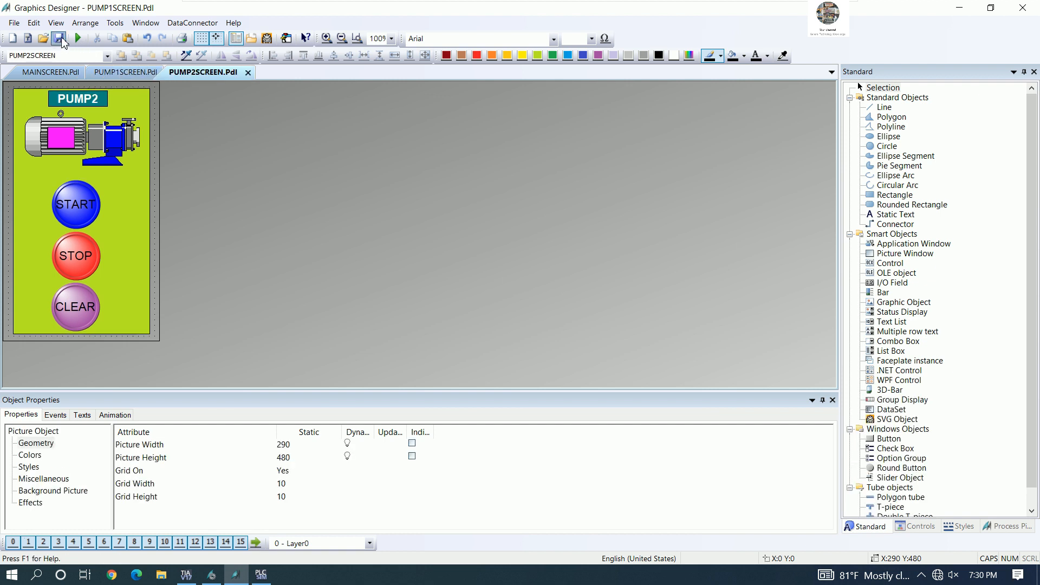
{"action": "left_click", "coordinate": [49, 72]}
{"action": "left_click", "coordinate": [60, 40]}
Step: Switch to WinCC Explorer and open the picture PUMP3SCREEN.Pdl for editing
{"action": "left_click", "coordinate": [211, 574]}
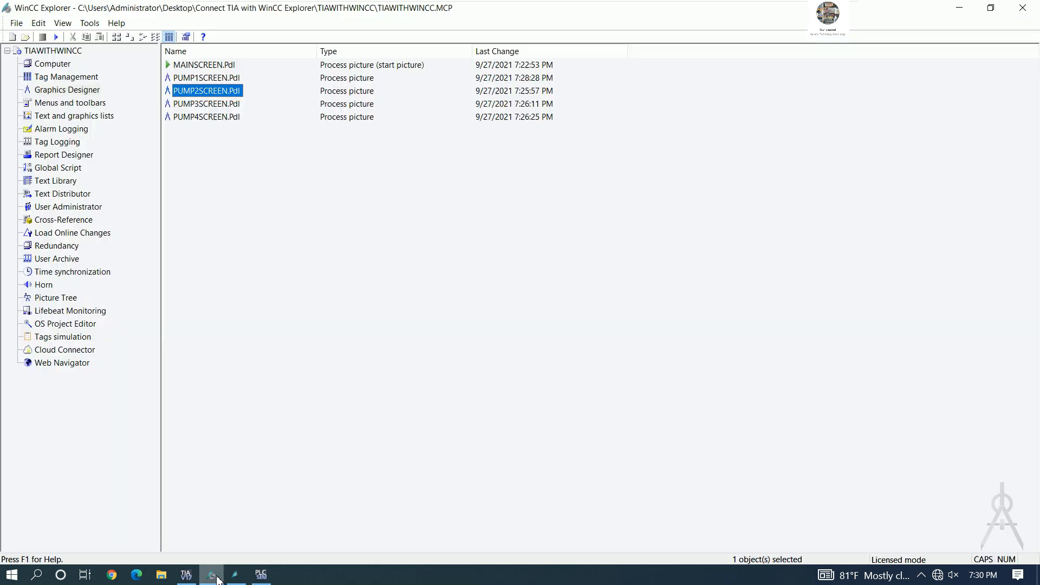
{"action": "left_click", "coordinate": [204, 103]}
{"action": "right_click", "coordinate": [205, 103]}
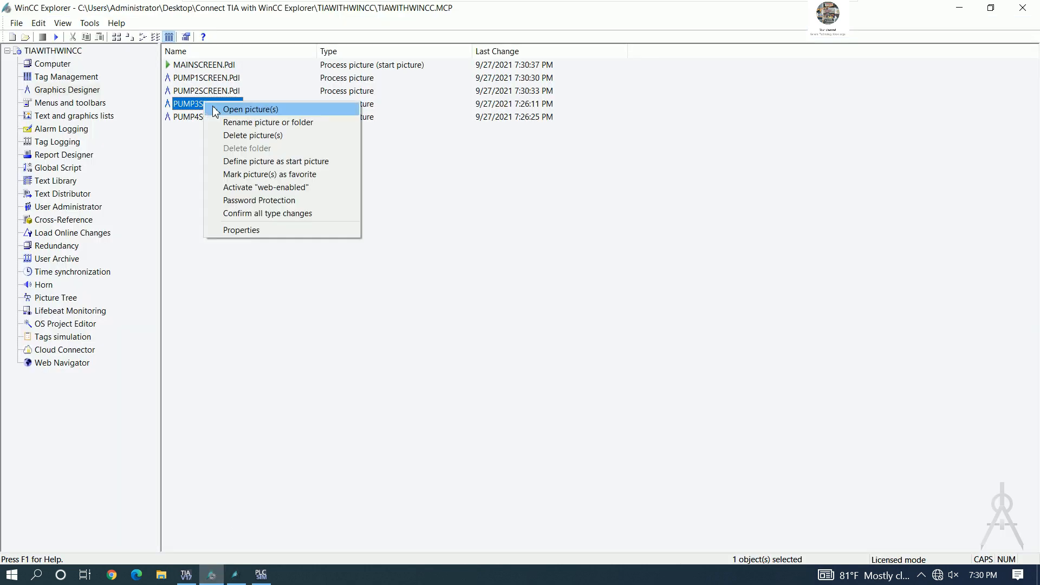
{"action": "left_click", "coordinate": [242, 111]}
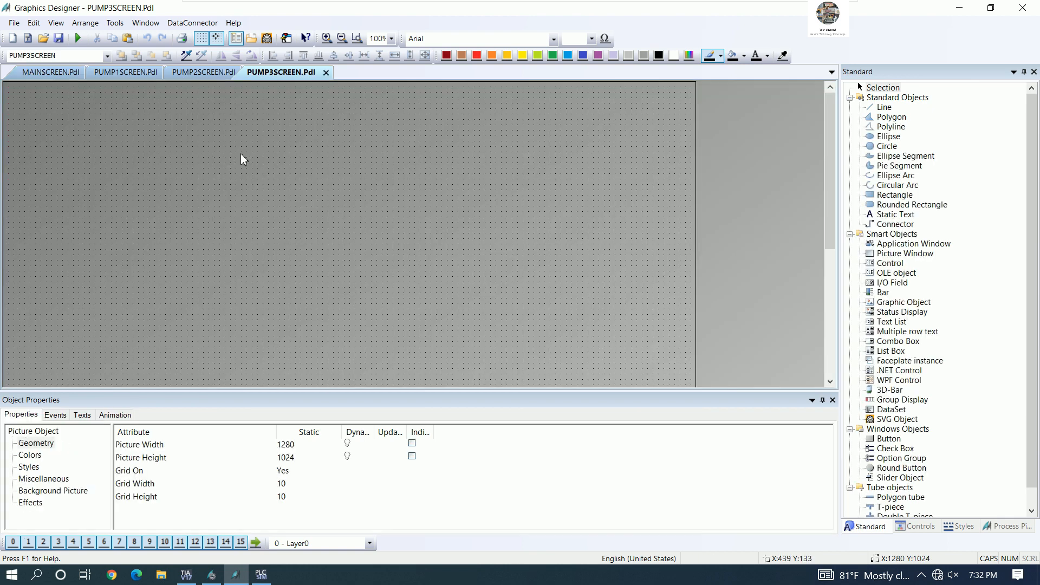
Step: Copy the complete PUMP3 panel from MAINSCREEN and paste it into PUMP3SCREEN
{"action": "left_click", "coordinate": [54, 73]}
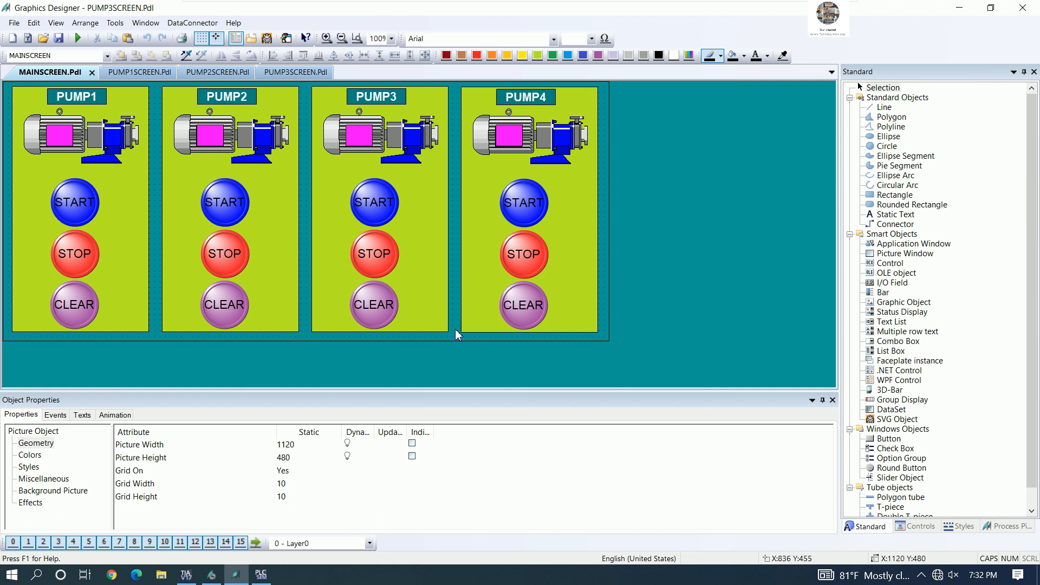
{"action": "left_click_drag", "start_coordinate": [456, 332], "coordinate": [312, 73]}
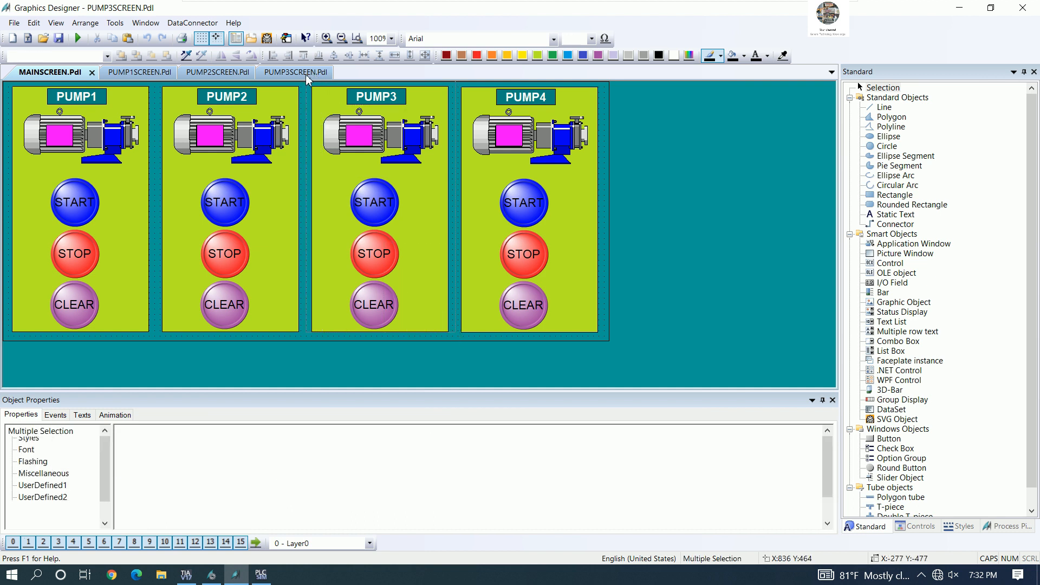
{"action": "right_click", "coordinate": [421, 233]}
{"action": "left_click", "coordinate": [428, 246]}
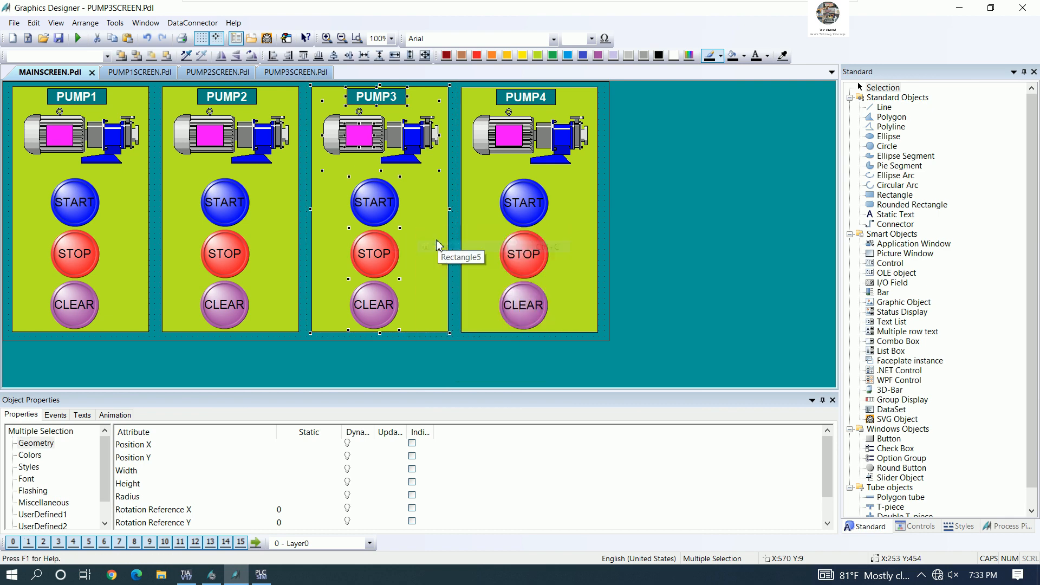
{"action": "left_click", "coordinate": [298, 75]}
{"action": "right_click", "coordinate": [45, 91]}
{"action": "left_click", "coordinate": [88, 135]}
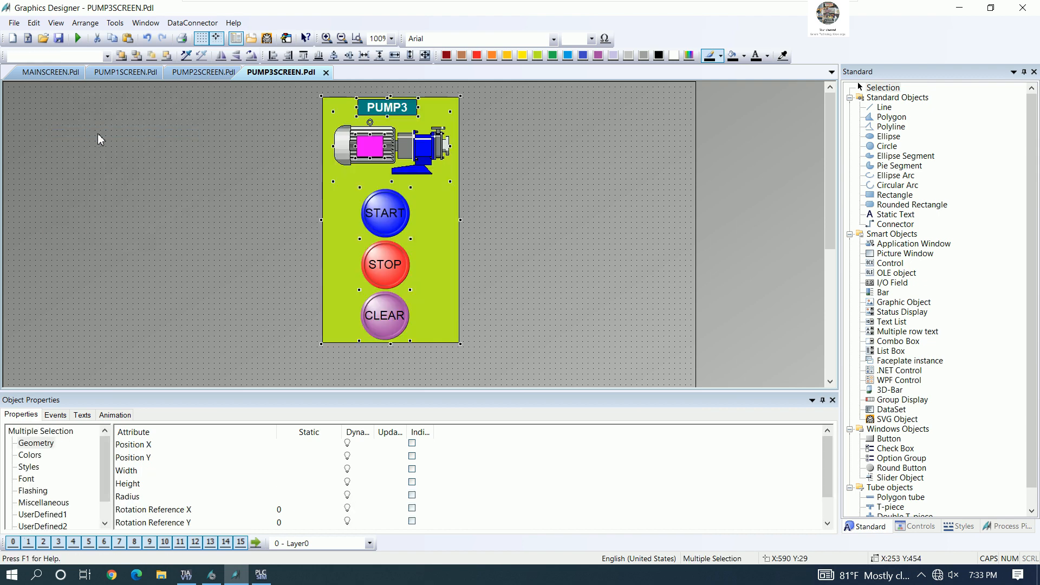
Step: Move the pasted PUMP3 panel to the upper-left corner of the picture, leaving a narrow margin at its left edge
{"action": "left_click_drag", "start_coordinate": [327, 171], "coordinate": [28, 159]}
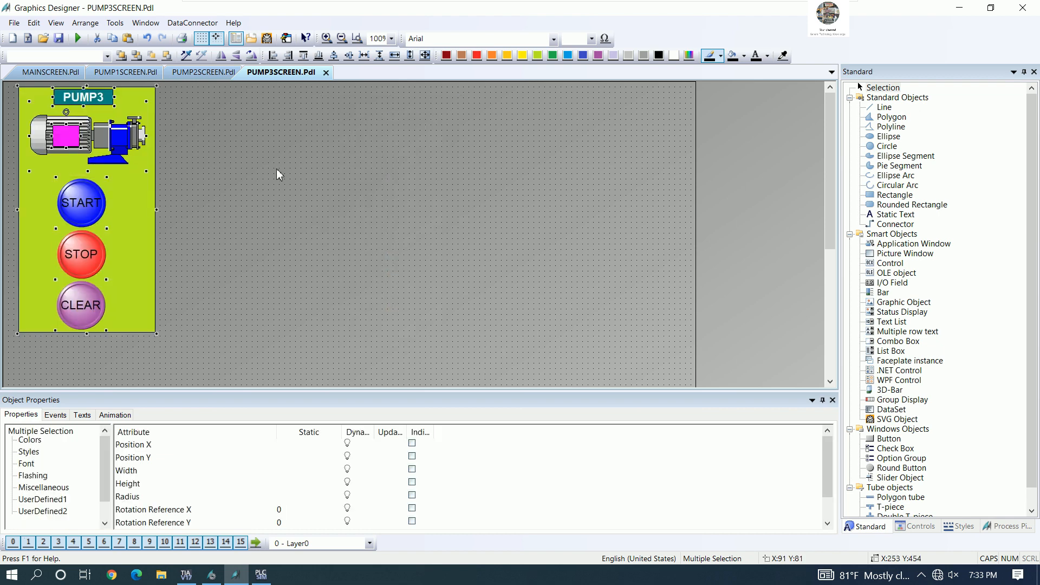
{"action": "key", "text": "Left"}
{"action": "key", "text": "Left"}
{"action": "key", "text": "Left"}
{"action": "key", "text": "Left"}
{"action": "key", "text": "Left"}
{"action": "key", "text": "Left"}
{"action": "key", "text": "Left"}
{"action": "key", "text": "Left"}
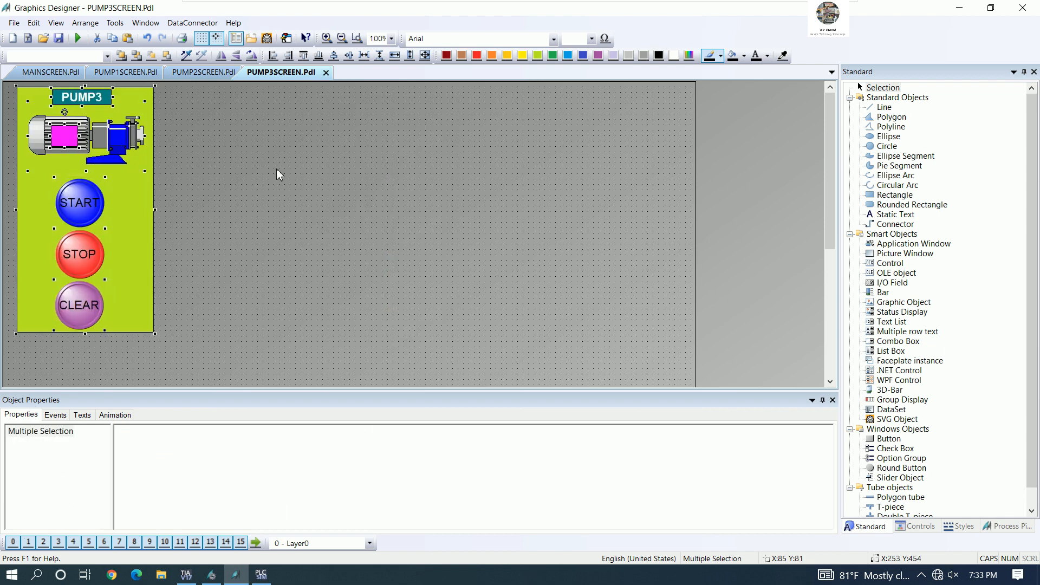
{"action": "left_click", "coordinate": [255, 178]}
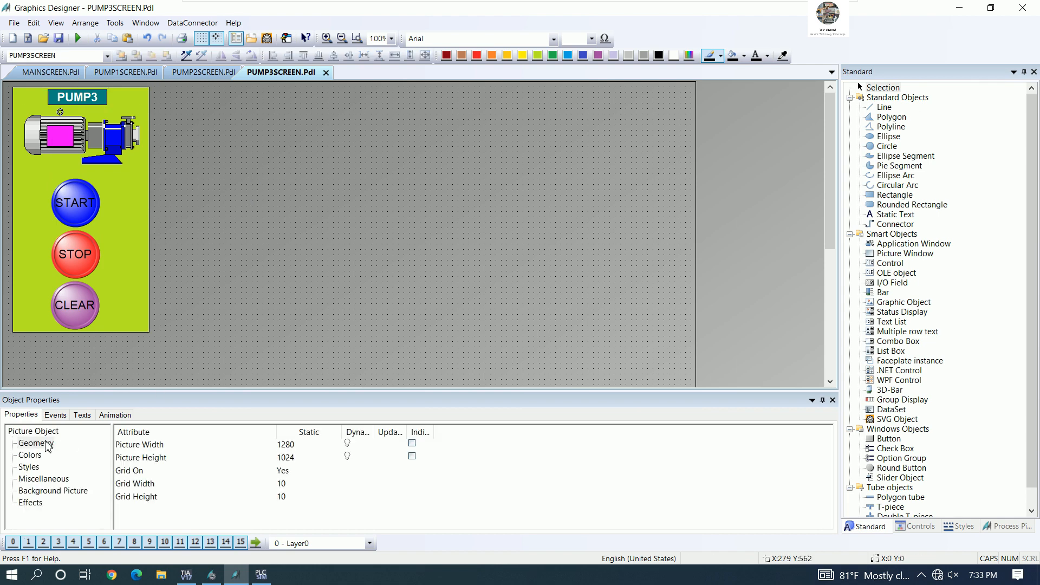
Step: Set the picture width of PUMP3SCREEN to 490
{"action": "left_click", "coordinate": [104, 451]}
{"action": "double_click", "coordinate": [288, 447]}
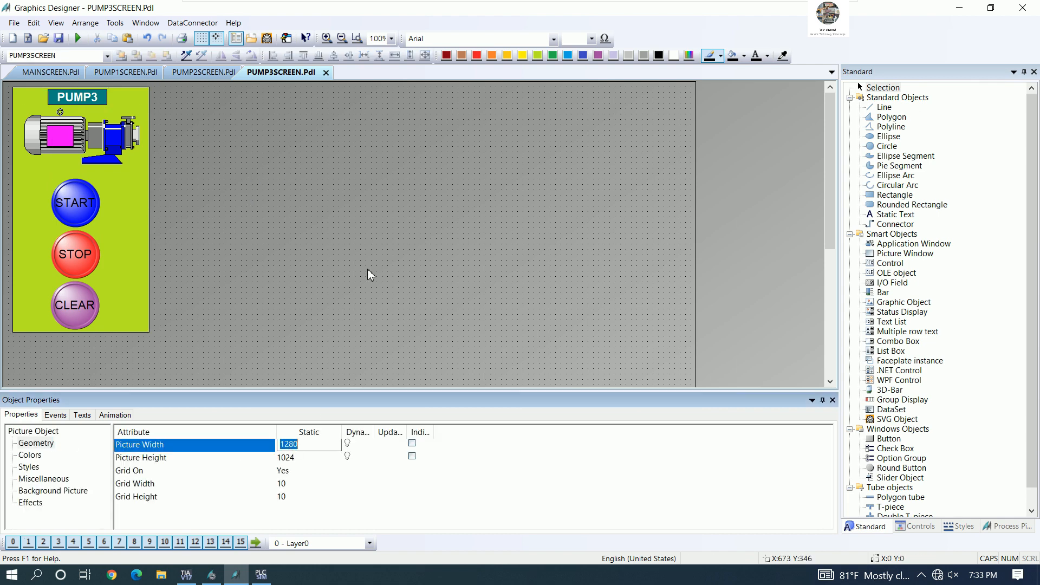
{"action": "type", "text": "490"}
{"action": "key", "text": "Return"}
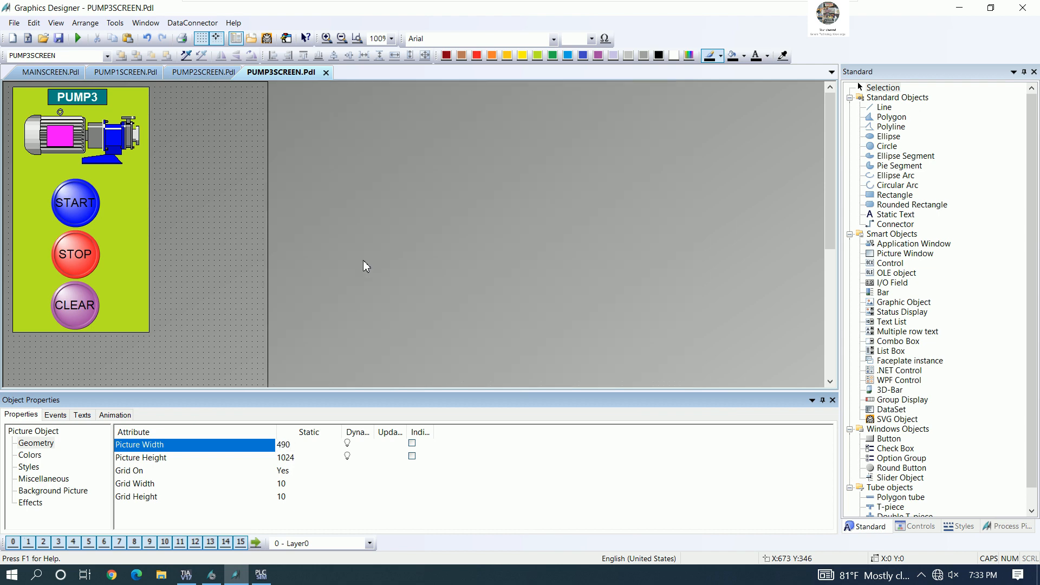
Step: Set the picture size of PUMP3SCREEN to a width of 290 and a height of 480
{"action": "double_click", "coordinate": [285, 444]}
{"action": "type", "text": "290"}
{"action": "key", "text": "Return"}
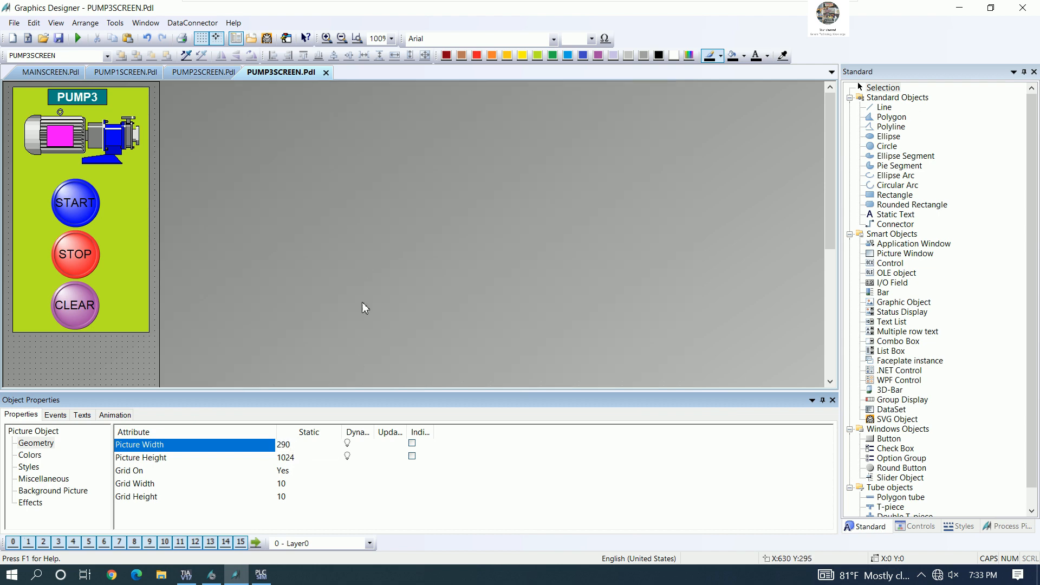
{"action": "double_click", "coordinate": [300, 458]}
{"action": "type", "text": "480"}
{"action": "key", "text": "Return"}
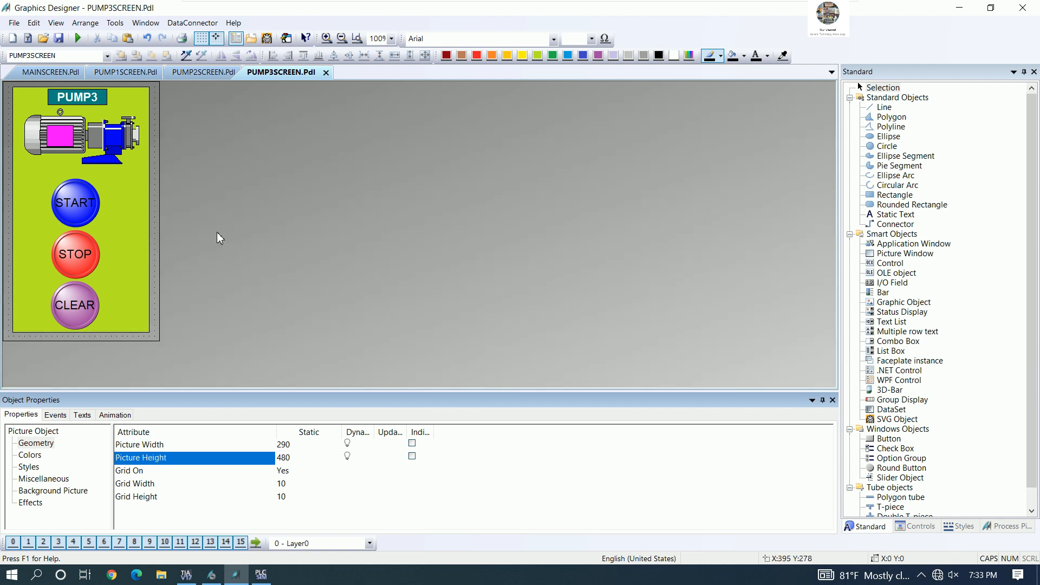
Step: Select all objects of the PUMP3 panel and nudge them to X 18, Y 13 to centre them in the picture
{"action": "left_click", "coordinate": [107, 196]}
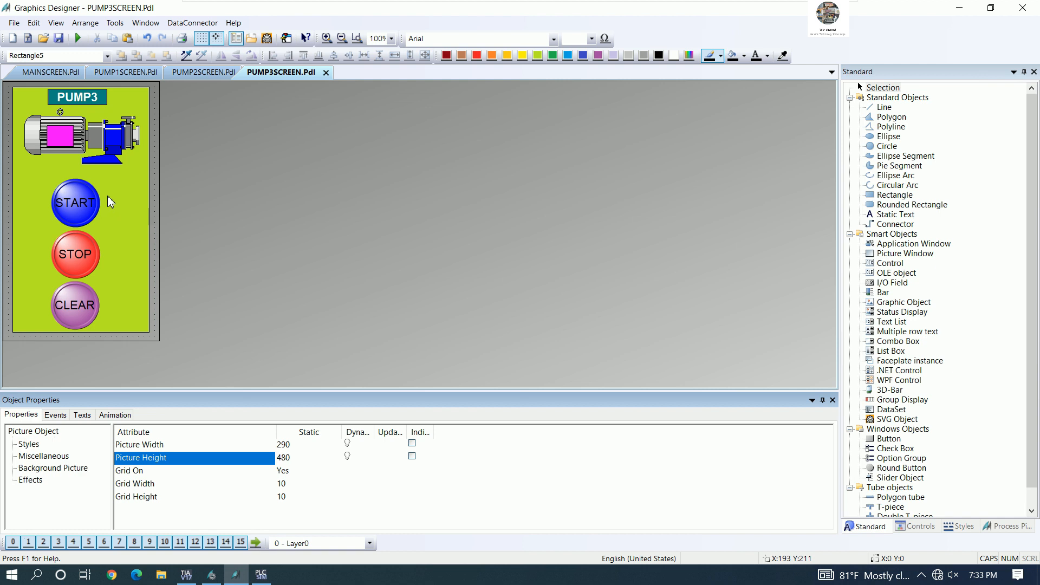
{"action": "left_click", "coordinate": [167, 196]}
{"action": "left_click_drag", "start_coordinate": [155, 334], "coordinate": [5, 80]}
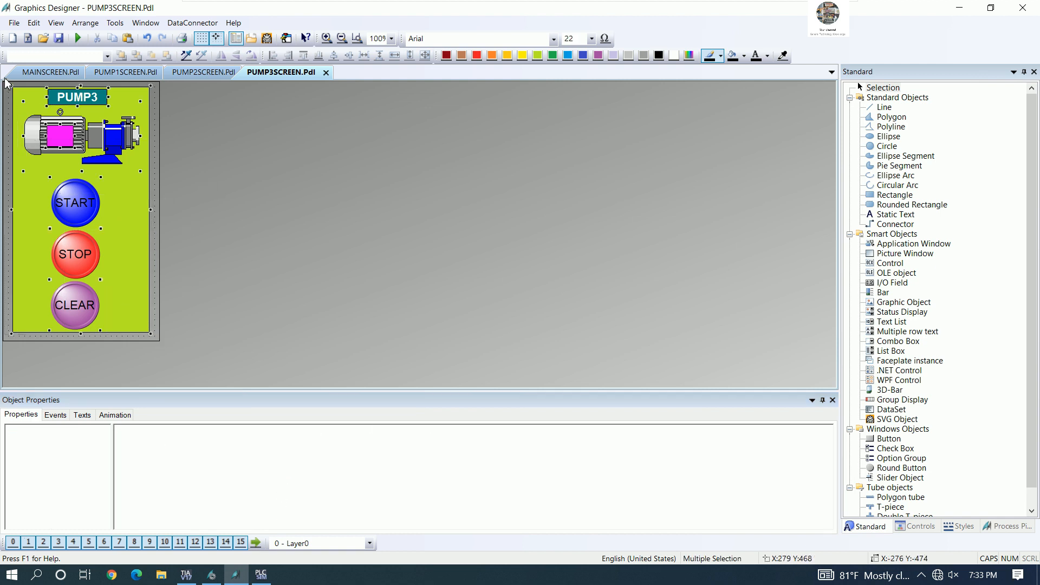
{"action": "left_click", "coordinate": [283, 226]}
{"action": "key", "text": "Down"}
{"action": "key", "text": "Down"}
{"action": "key", "text": "Down"}
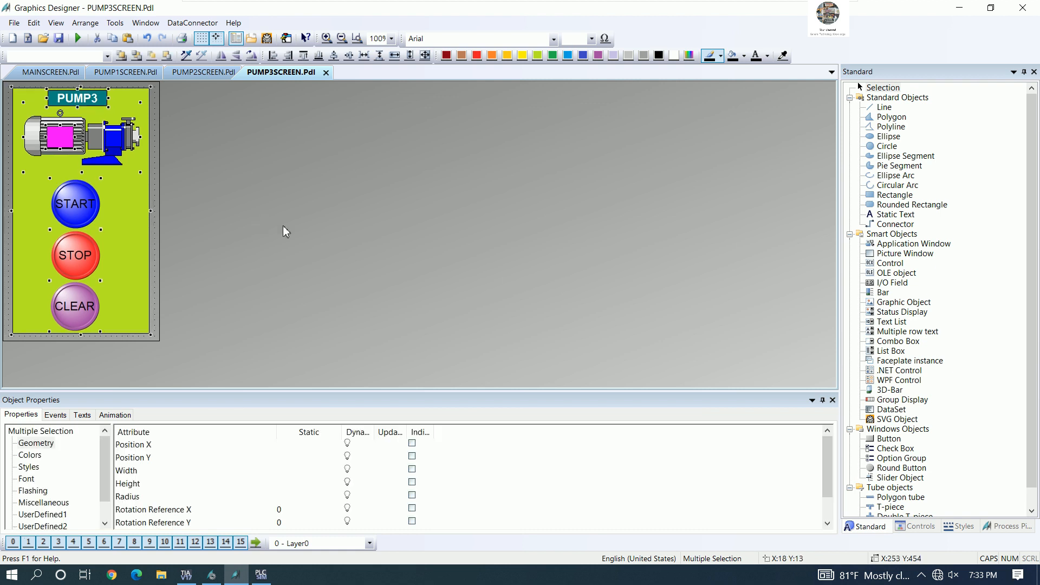
{"action": "key", "text": "Right"}
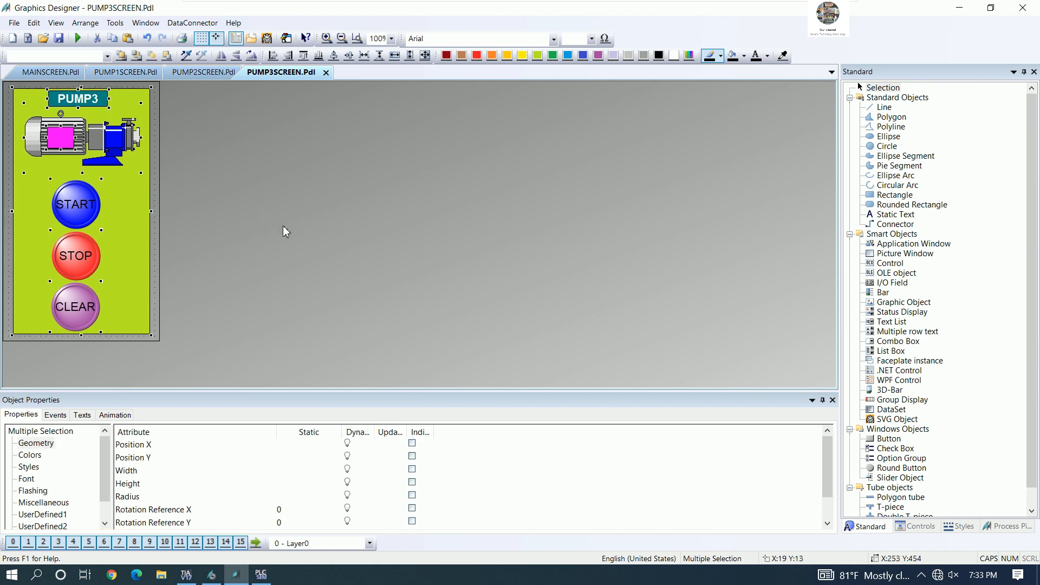
{"action": "key", "text": "Left"}
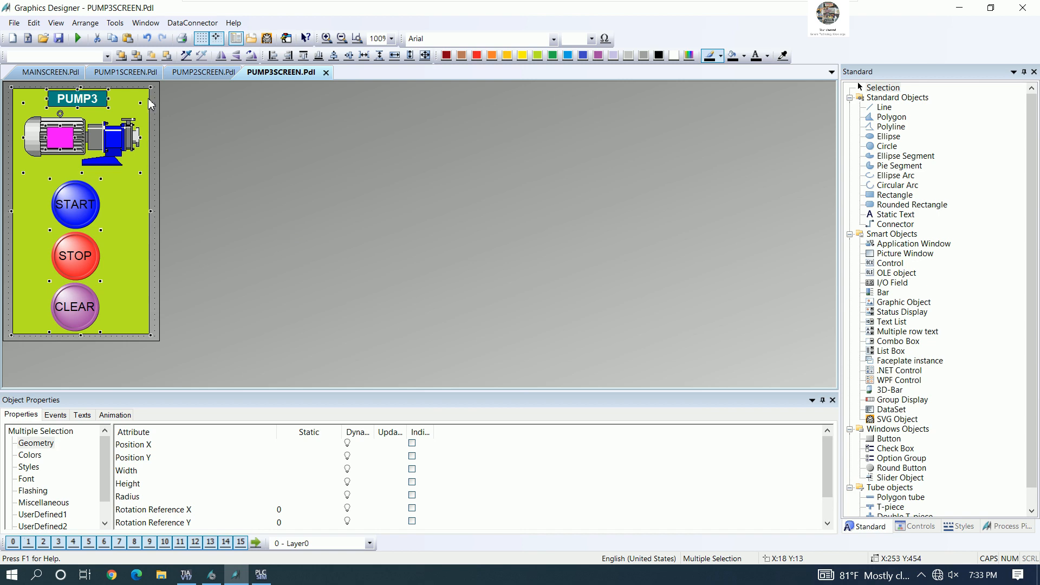
{"action": "key", "text": "Escape"}
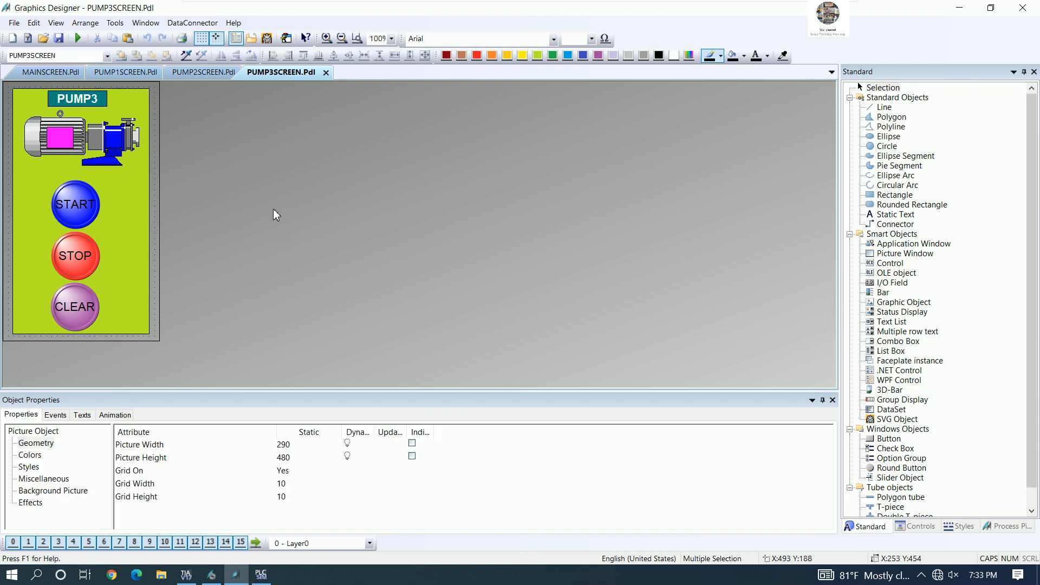
Step: Switch to WinCC Explorer and open the picture PUMP4SCREEN.Pdl for editing
{"action": "left_click", "coordinate": [211, 574]}
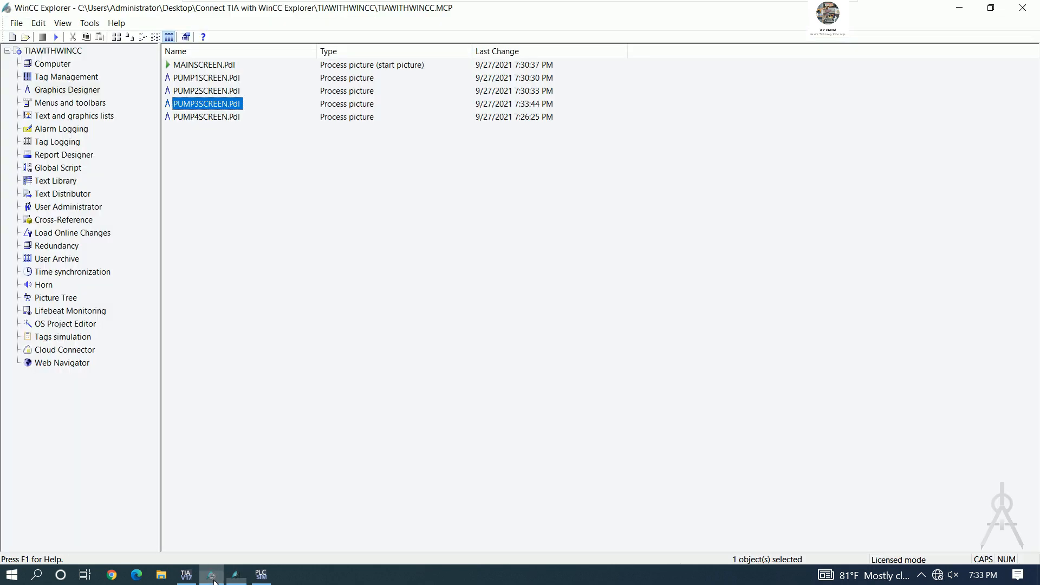
{"action": "right_click", "coordinate": [215, 119]}
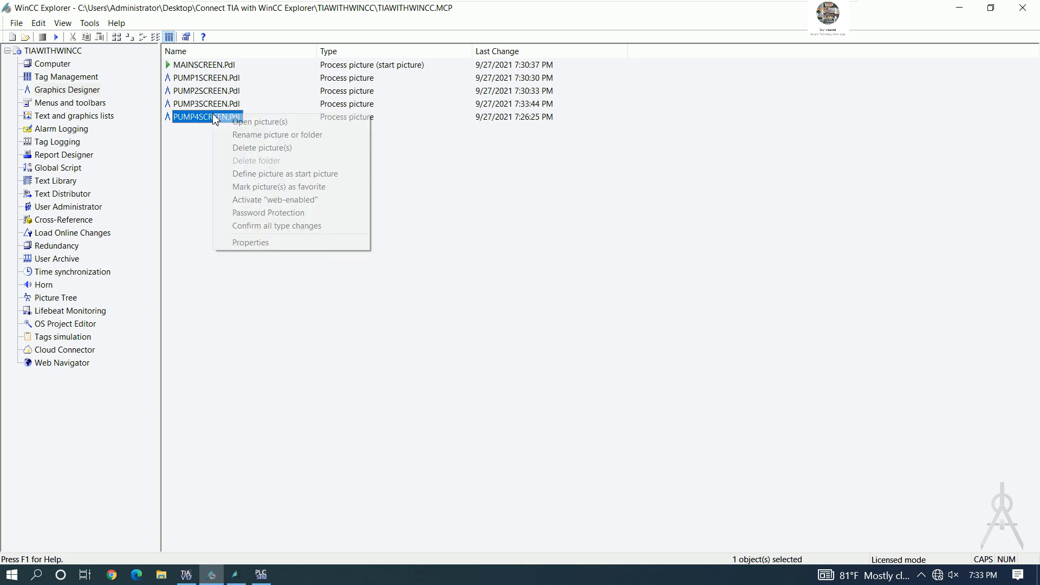
{"action": "left_click", "coordinate": [262, 127]}
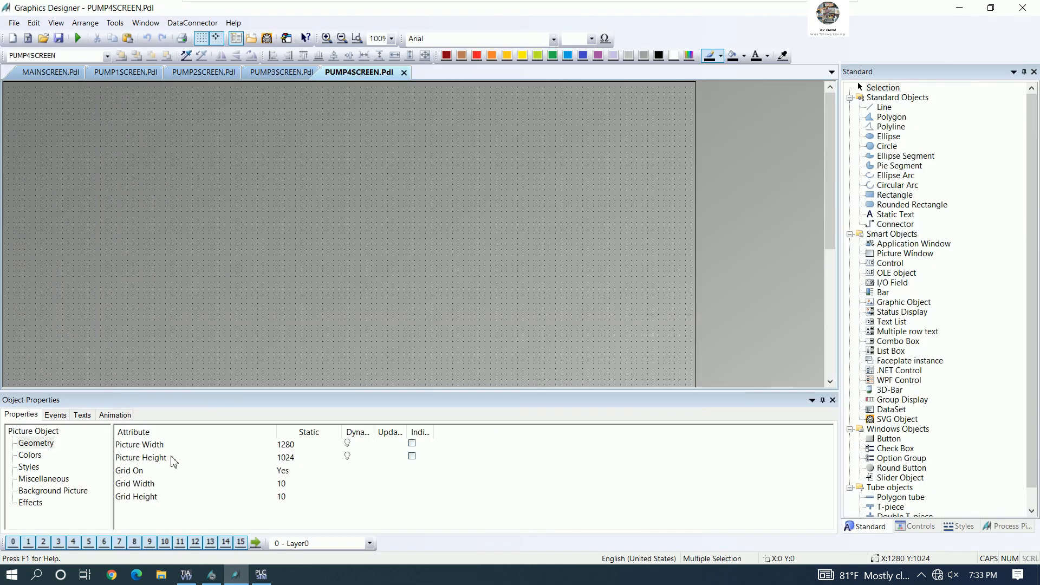
Step: Set the picture size of PUMP4SCREEN to a width of 290 and a height of 480
{"action": "double_click", "coordinate": [287, 444]}
{"action": "type", "text": "290"}
{"action": "key", "text": "Return"}
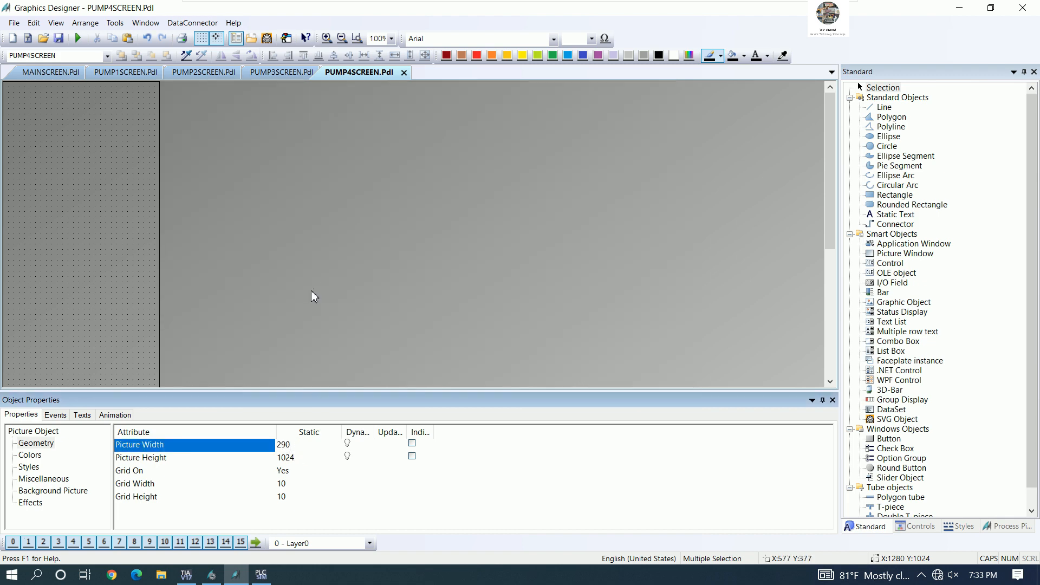
{"action": "double_click", "coordinate": [296, 458]}
{"action": "type", "text": "480"}
{"action": "key", "text": "Return"}
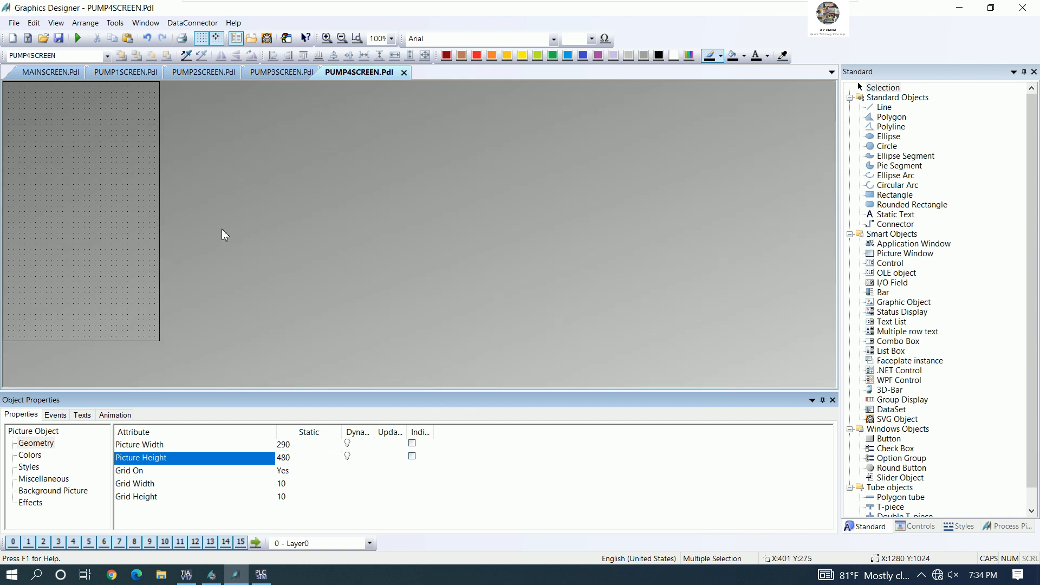
Step: Select the complete PUMP4 panel on MAINSCREEN and copy it
{"action": "left_click", "coordinate": [59, 72]}
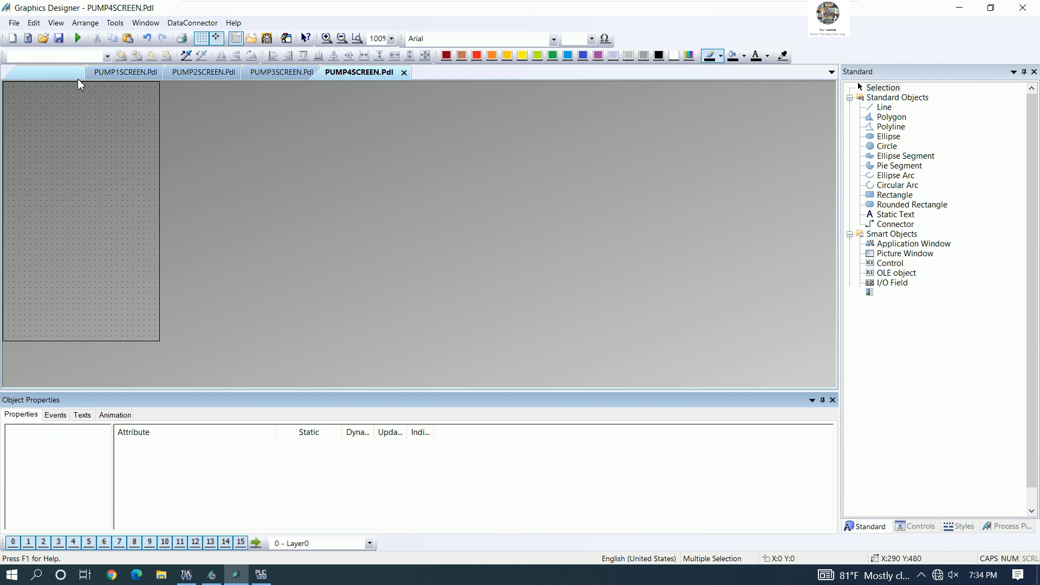
{"action": "left_click", "coordinate": [599, 334]}
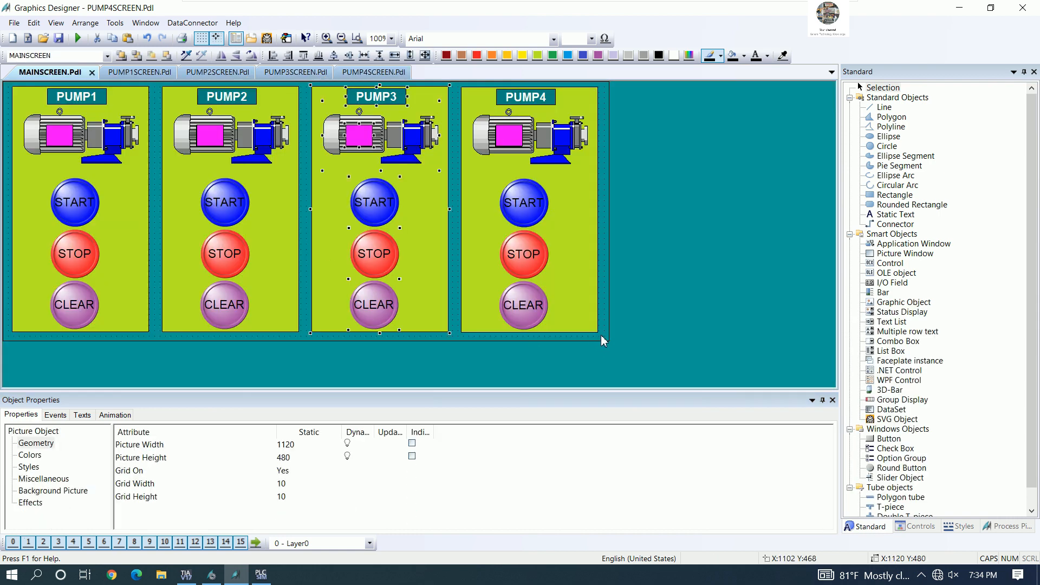
{"action": "left_click_drag", "start_coordinate": [463, 154], "coordinate": [452, 85]}
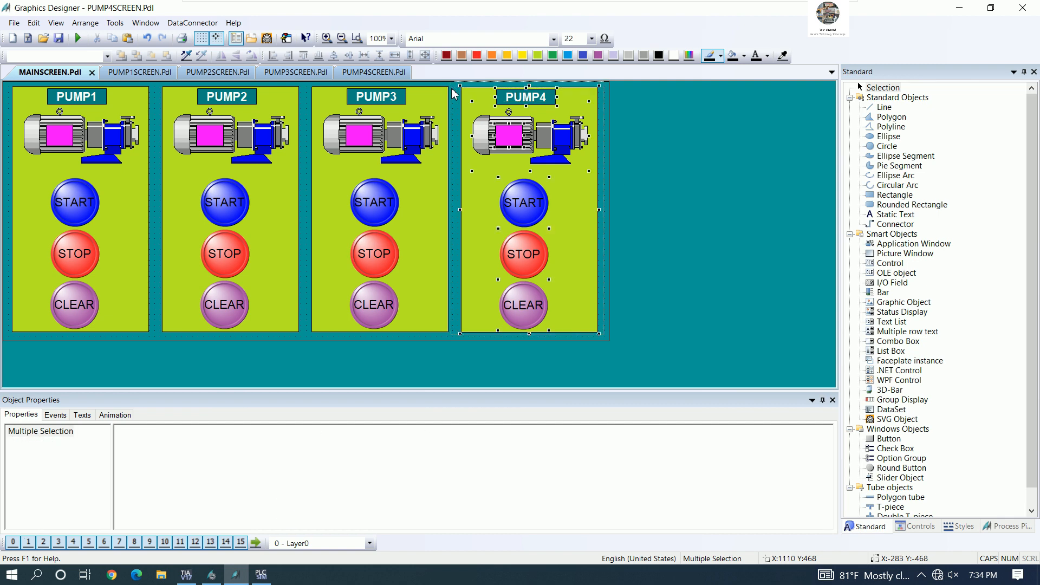
{"action": "right_click", "coordinate": [522, 205]}
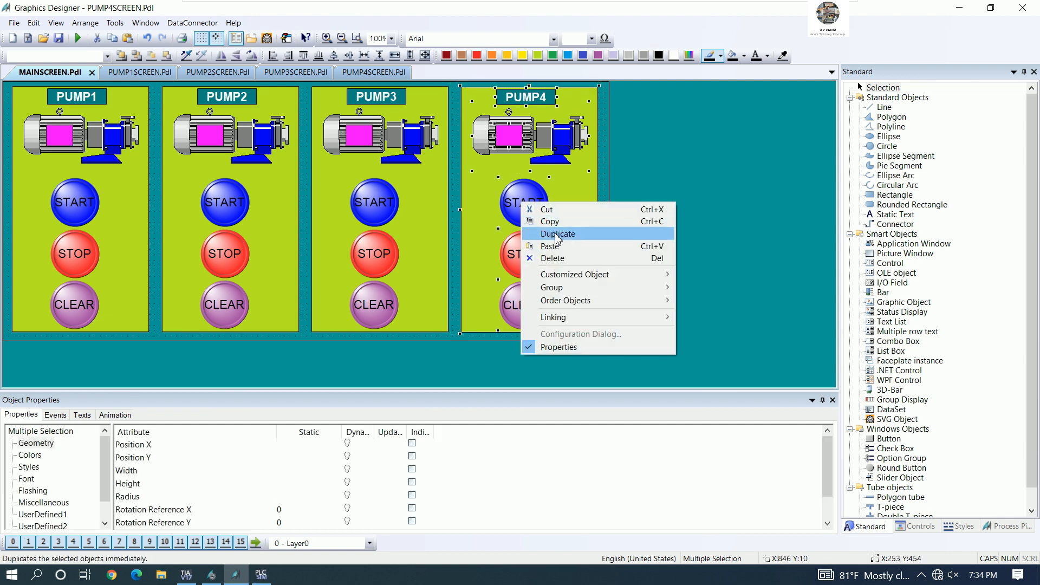
{"action": "left_click", "coordinate": [548, 221]}
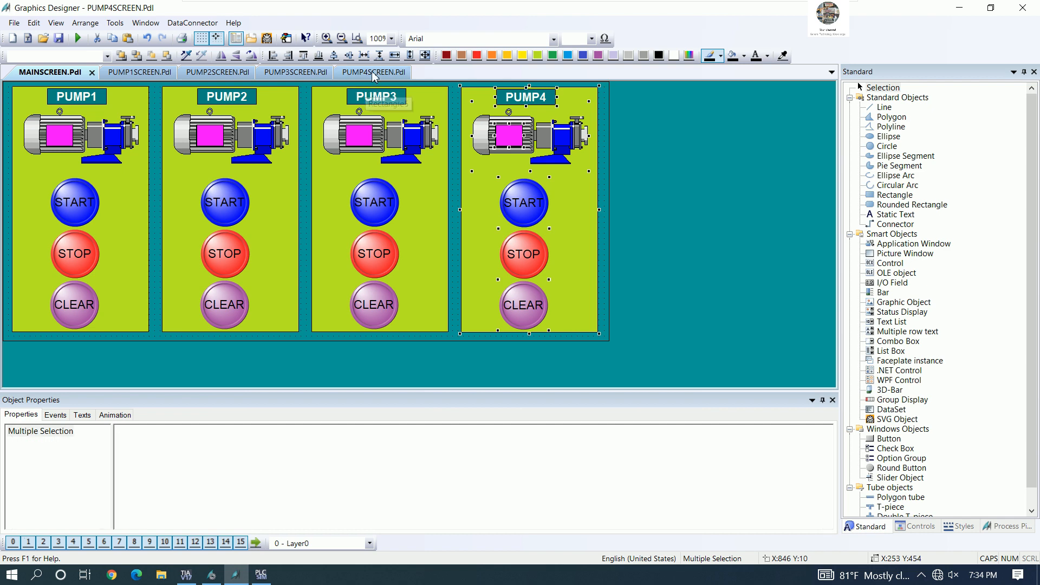
Step: Paste the copied PUMP4 panel into the picture PUMP4SCREEN
{"action": "left_click", "coordinate": [374, 72]}
{"action": "right_click", "coordinate": [13, 90]}
{"action": "left_click", "coordinate": [51, 129]}
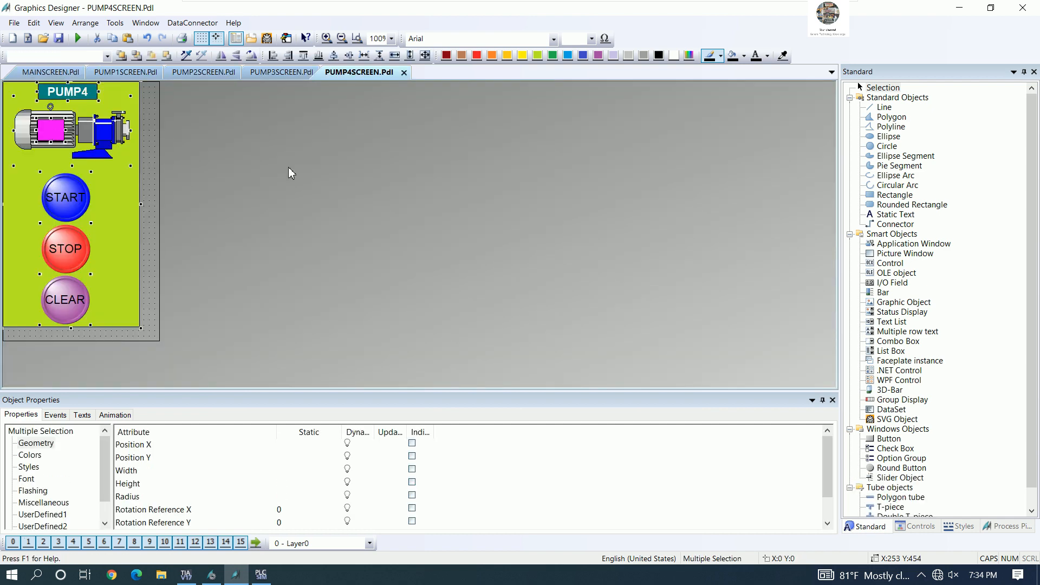
Step: Nudge the pasted PUMP4 panel to X 19, Y 13 to centre it in the picture
{"action": "key", "text": "Down"}
{"action": "key", "text": "Down"}
{"action": "key", "text": "Down"}
{"action": "key", "text": "Down"}
{"action": "key", "text": "Down"}
{"action": "key", "text": "Down"}
{"action": "key", "text": "Down"}
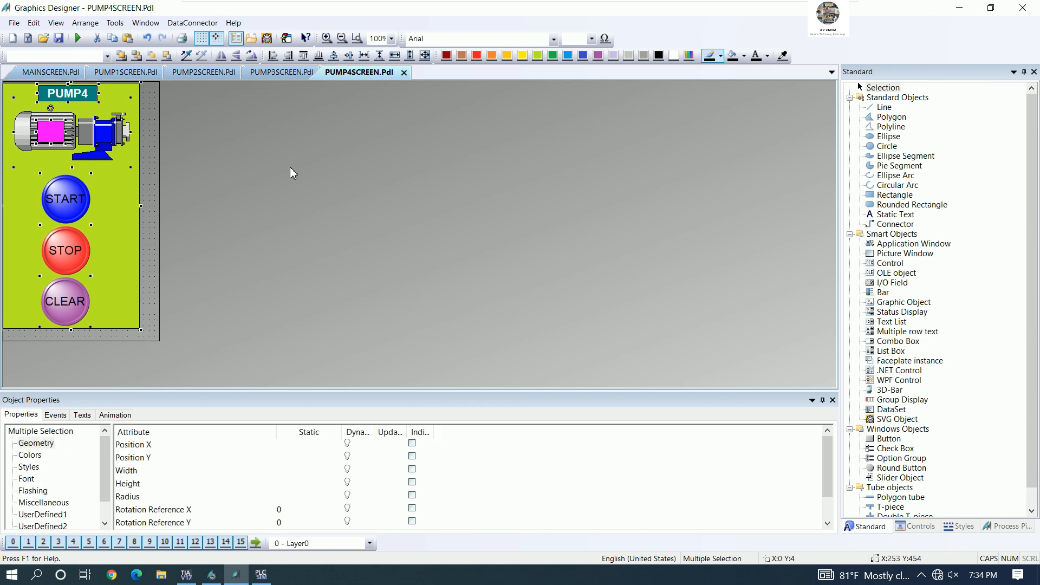
{"action": "key", "text": "Right"}
{"action": "key", "text": "Right"}
{"action": "key", "text": "Right"}
{"action": "key", "text": "Right"}
{"action": "key", "text": "Right"}
{"action": "key", "text": "Right"}
{"action": "key", "text": "Right"}
{"action": "key", "text": "Right"}
{"action": "key", "text": "Right"}
{"action": "key", "text": "Right"}
{"action": "key", "text": "Right"}
{"action": "key", "text": "Right"}
{"action": "key", "text": "Right"}
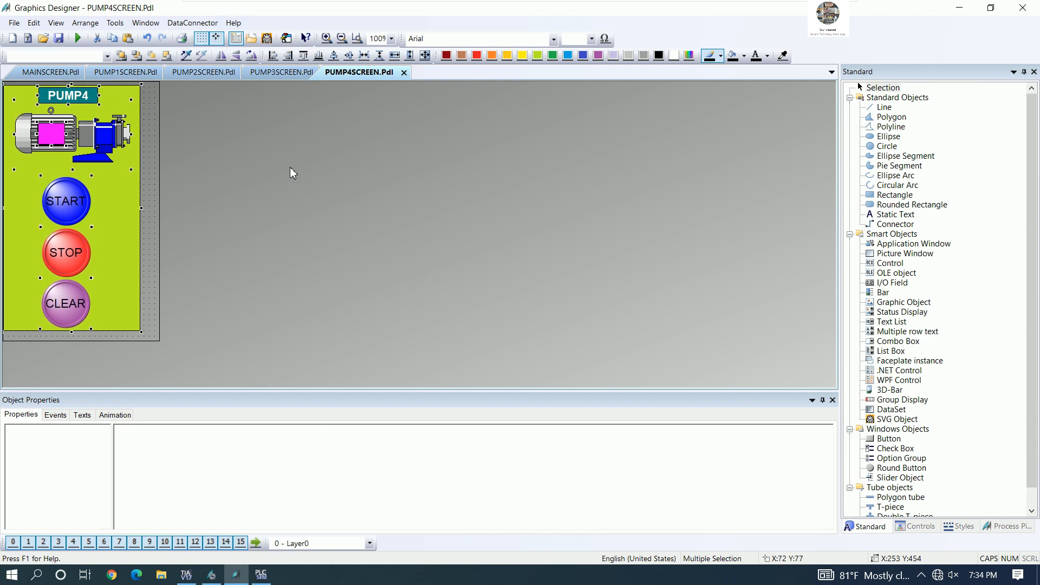
{"action": "key", "text": "Right"}
{"action": "key", "text": "Right"}
{"action": "key", "text": "Right"}
{"action": "key", "text": "Right"}
{"action": "key", "text": "Right"}
{"action": "key", "text": "Right"}
{"action": "key", "text": "Right"}
{"action": "key", "text": "Right"}
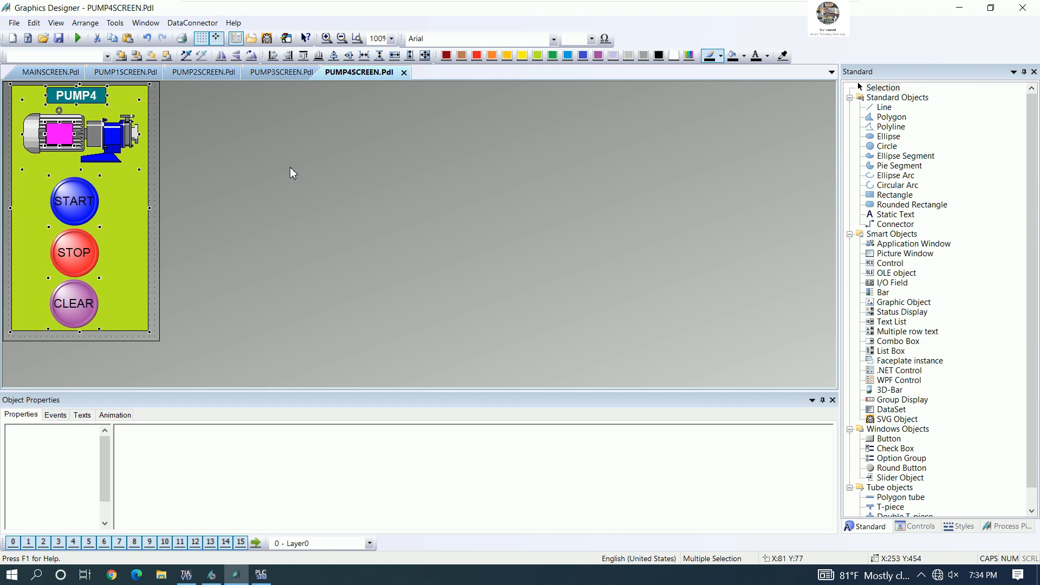
{"action": "key", "text": "Left"}
{"action": "key", "text": "Down"}
{"action": "key", "text": "Down"}
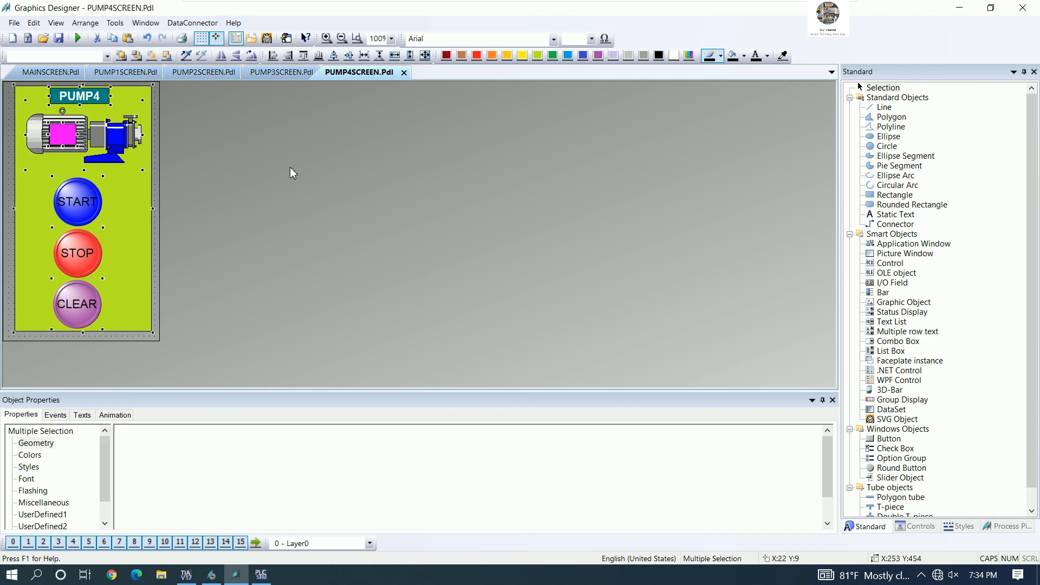
{"action": "key", "text": "Left"}
{"action": "key", "text": "Down"}
{"action": "key", "text": "Down"}
{"action": "key", "text": "Down"}
{"action": "key", "text": "Down"}
{"action": "key", "text": "Down"}
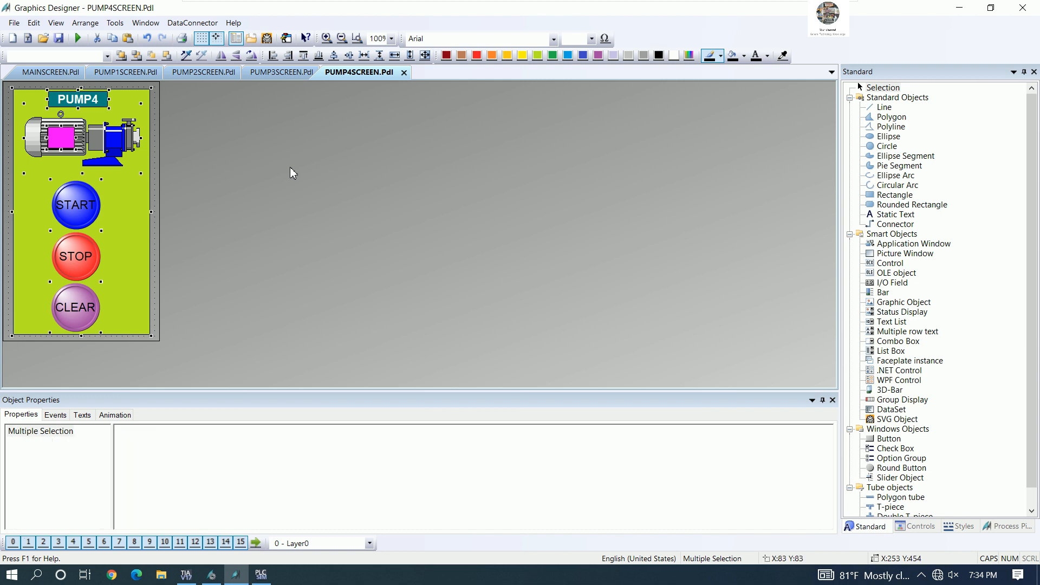
{"action": "key", "text": "Up"}
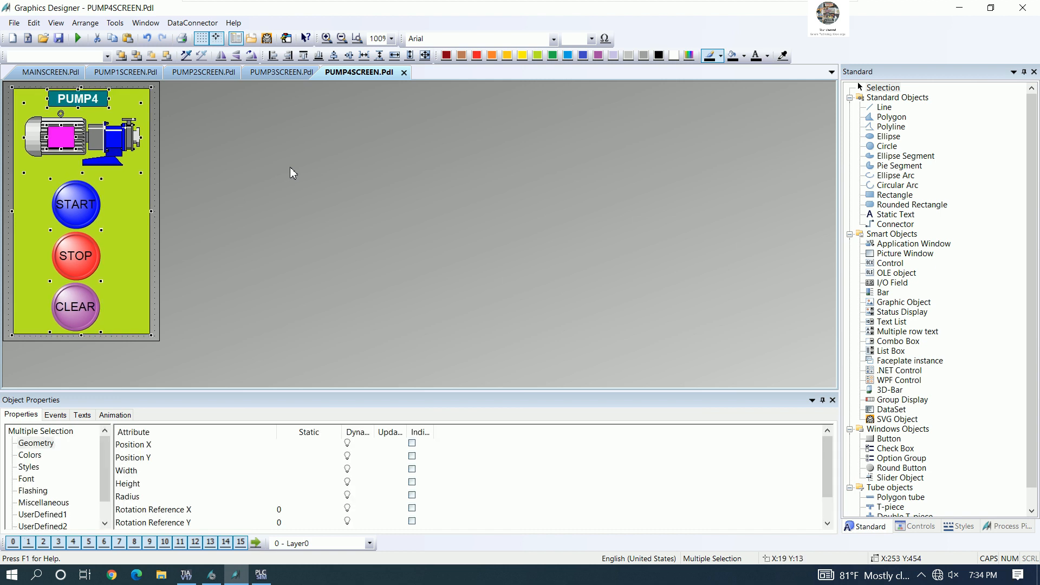
Step: Deselect the panel and save the pictures PUMP4SCREEN, PUMP3SCREEN, PUMP2SCREEN and PUMP1SCREEN one after another
{"action": "left_click", "coordinate": [182, 198]}
{"action": "left_click", "coordinate": [59, 39]}
{"action": "left_click", "coordinate": [274, 73]}
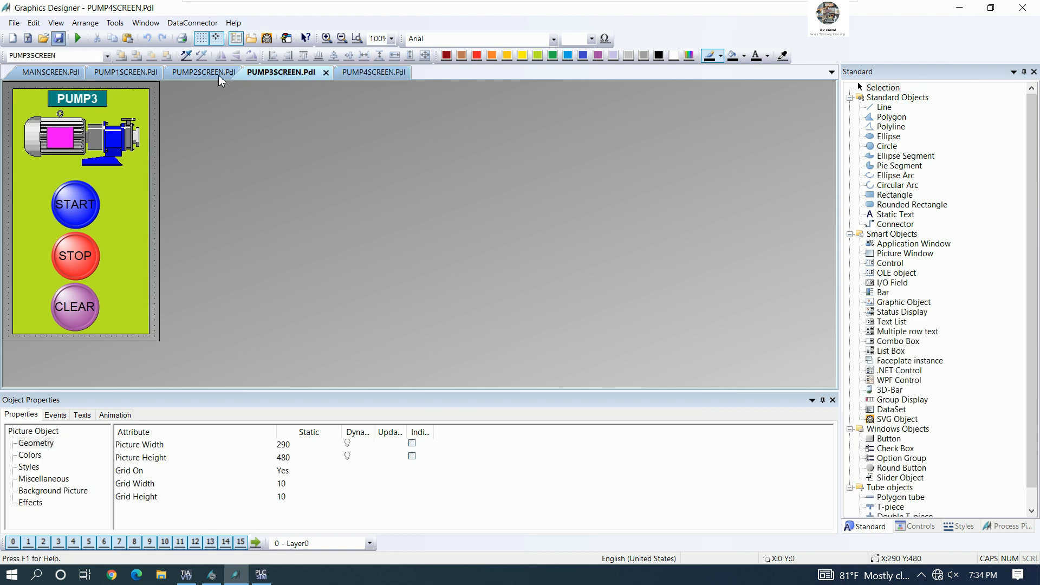
{"action": "left_click", "coordinate": [201, 74]}
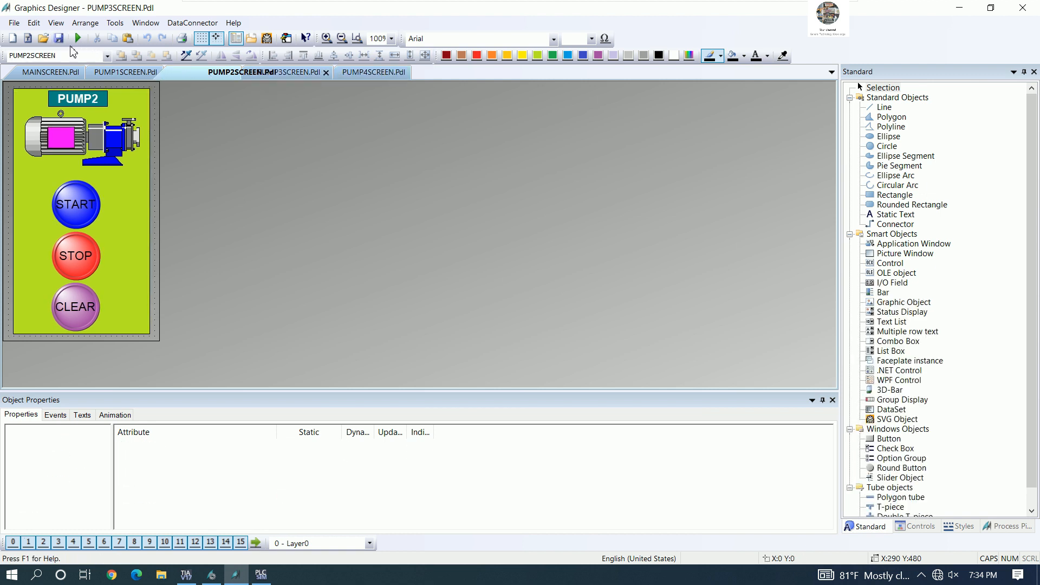
{"action": "left_click", "coordinate": [120, 74]}
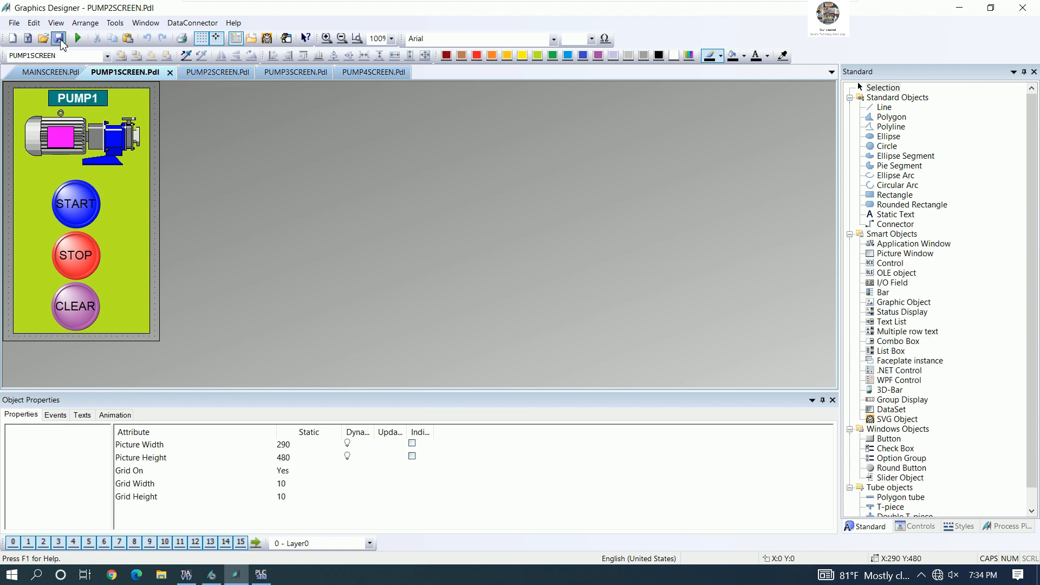
Step: Return to MAINSCREEN and delete the CLEAR, STOP and START buttons of the PUMP2 panel
{"action": "left_click", "coordinate": [53, 73]}
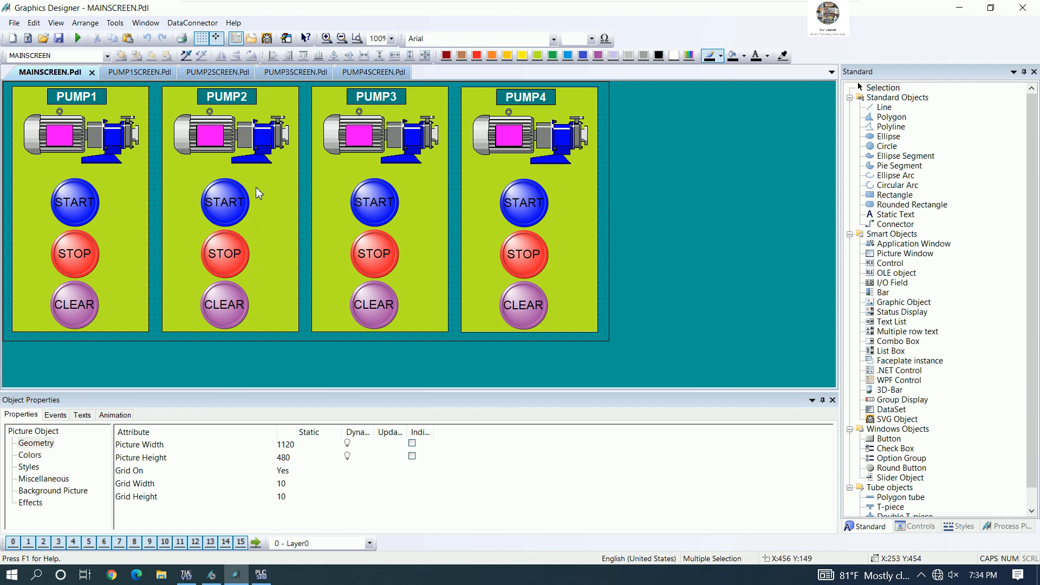
{"action": "left_click", "coordinate": [278, 249]}
{"action": "left_click", "coordinate": [243, 216]}
{"action": "left_click", "coordinate": [277, 224]}
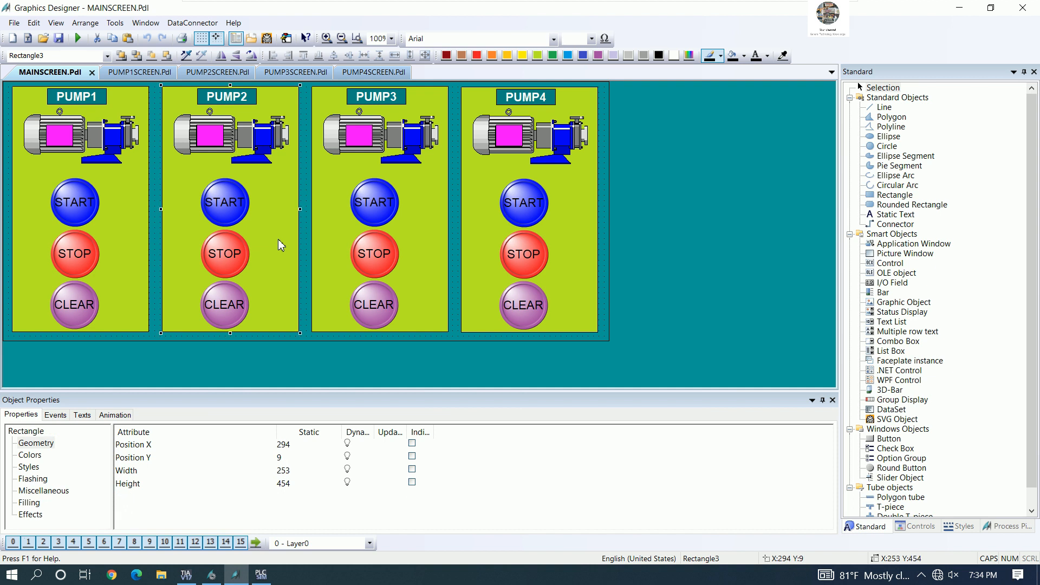
{"action": "left_click", "coordinate": [227, 305]}
{"action": "key", "text": "Delete"}
{"action": "left_click", "coordinate": [230, 259]}
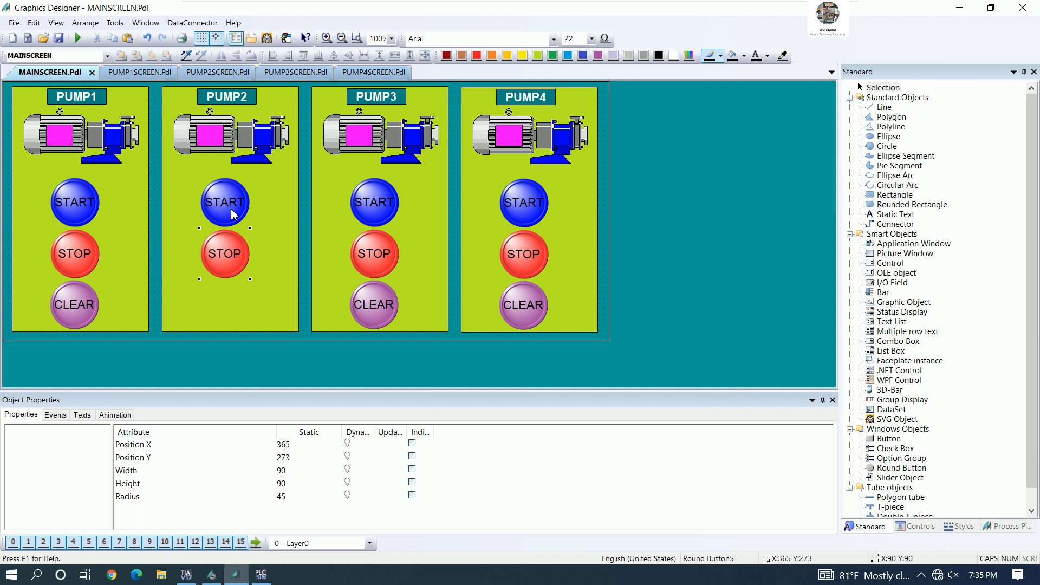
{"action": "key", "text": "Delete"}
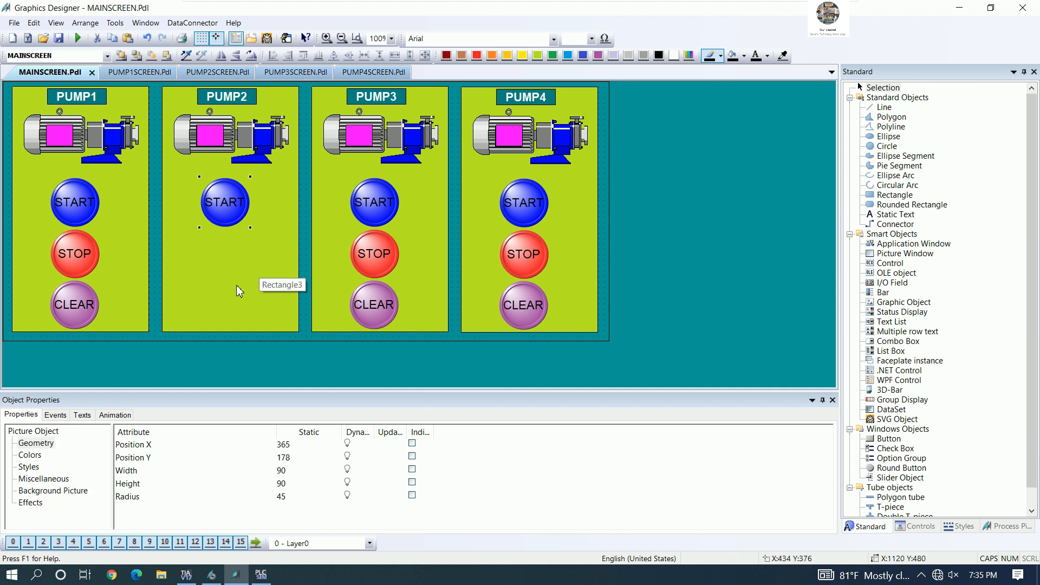
{"action": "key", "text": "Delete"}
Step: Shorten the PUMP2 panel's background rectangle from below to a height of about 151, ending just under the pump
{"action": "left_click", "coordinate": [236, 288]}
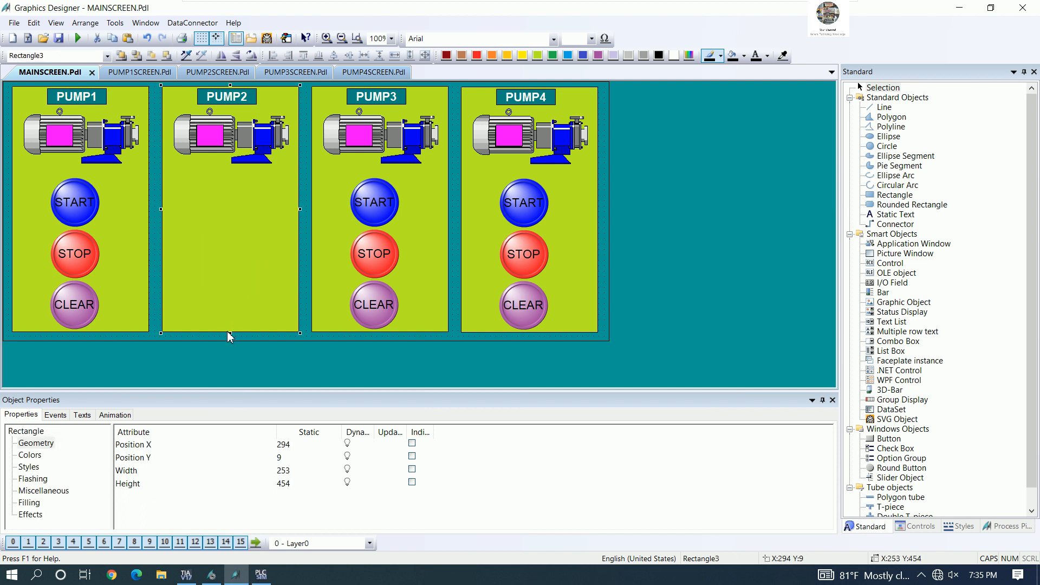
{"action": "left_click_drag", "start_coordinate": [230, 333], "coordinate": [252, 173]}
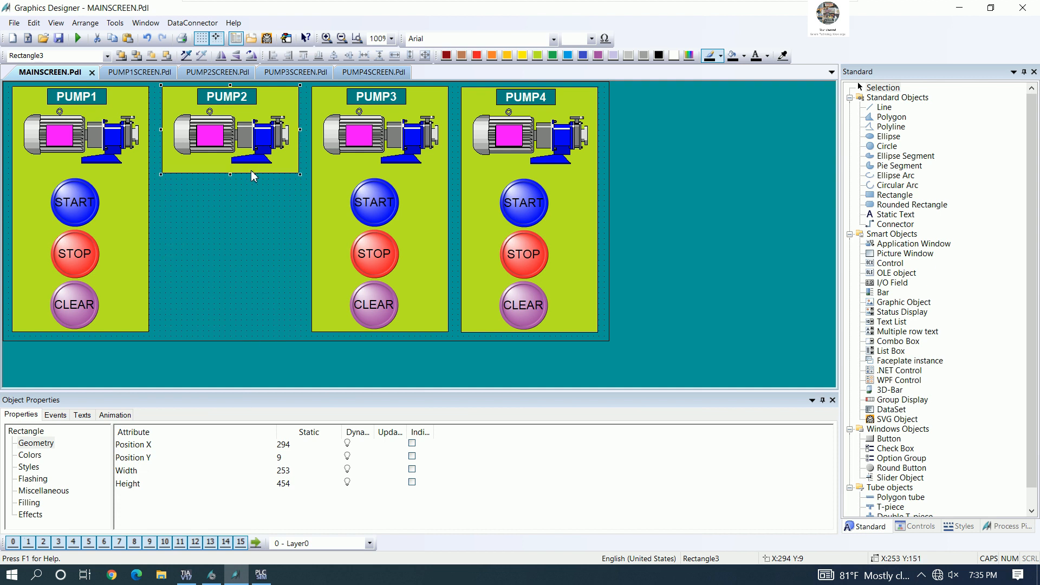
{"action": "left_click", "coordinate": [257, 214]}
Step: Delete the START, STOP and CLEAR buttons of the PUMP1 panel
{"action": "left_click", "coordinate": [95, 216]}
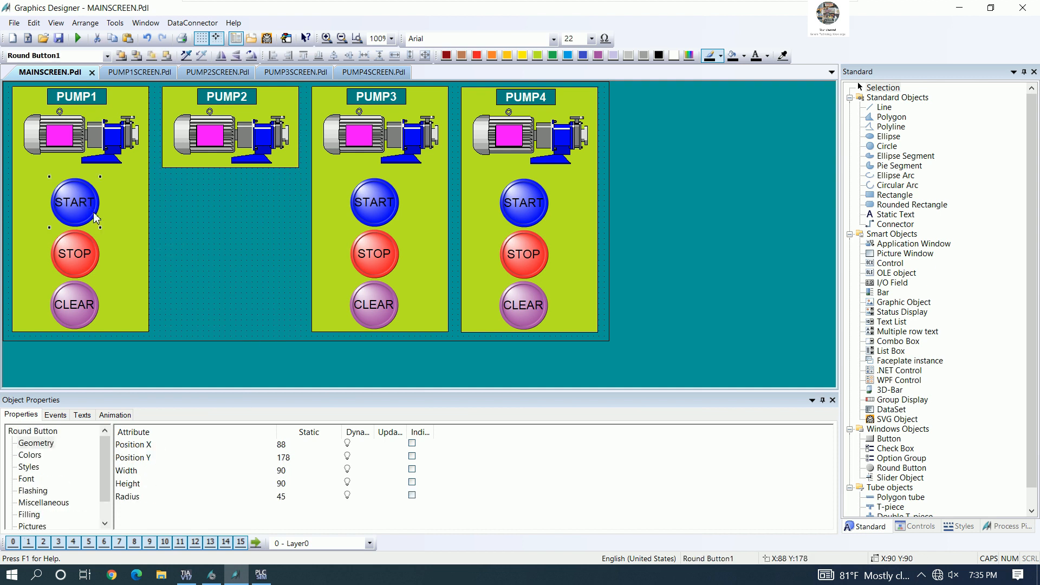
{"action": "key", "text": "Delete"}
{"action": "left_click", "coordinate": [82, 256]}
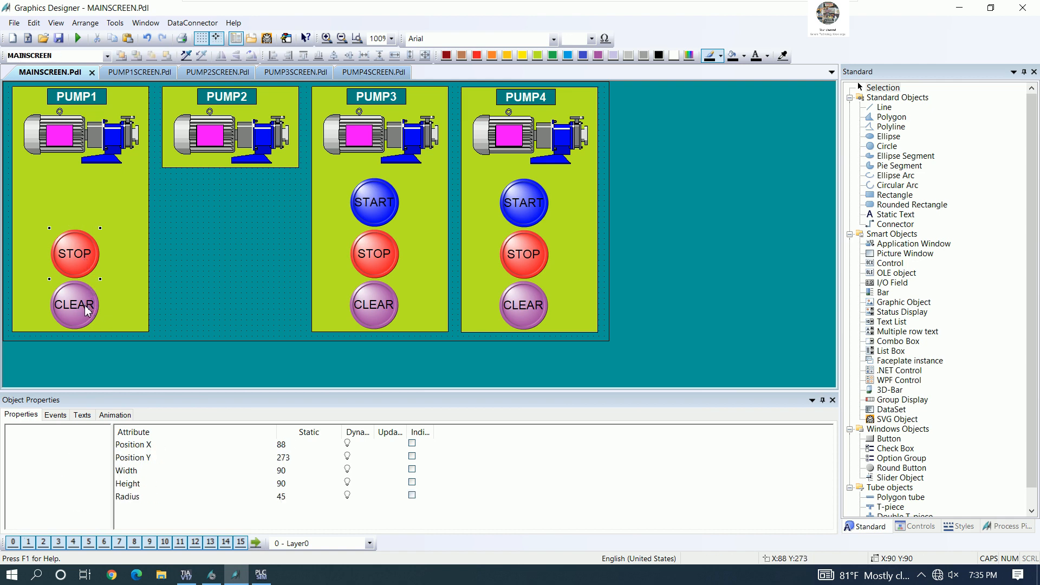
{"action": "key", "text": "Delete"}
{"action": "left_click", "coordinate": [87, 307]}
{"action": "key", "text": "Delete"}
Step: Shorten the PUMP1 panel's background rectangle to a height of about 151, matching the PUMP2 panel
{"action": "left_click", "coordinate": [101, 264]}
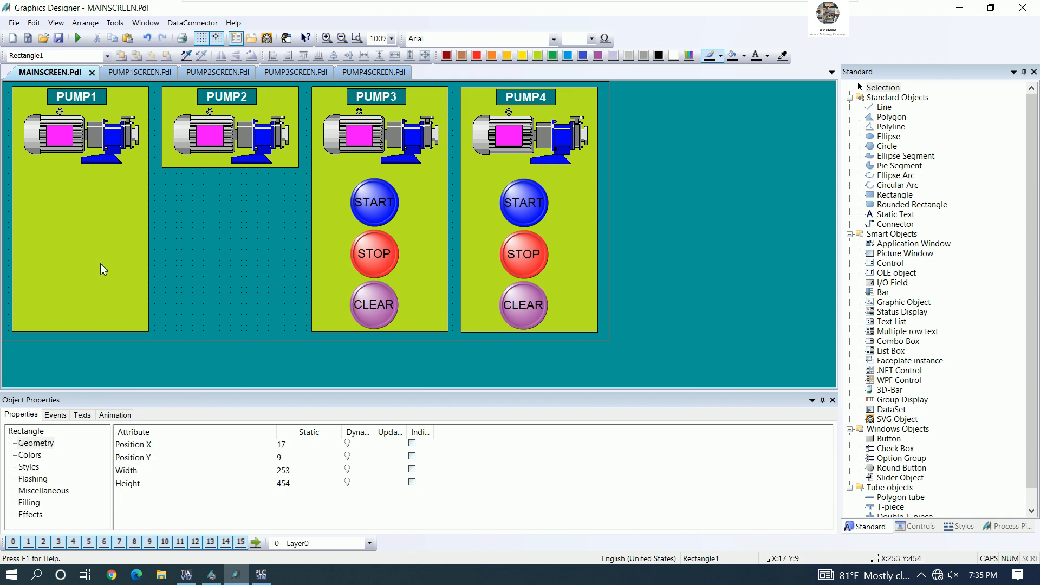
{"action": "left_click_drag", "start_coordinate": [80, 333], "coordinate": [100, 170]}
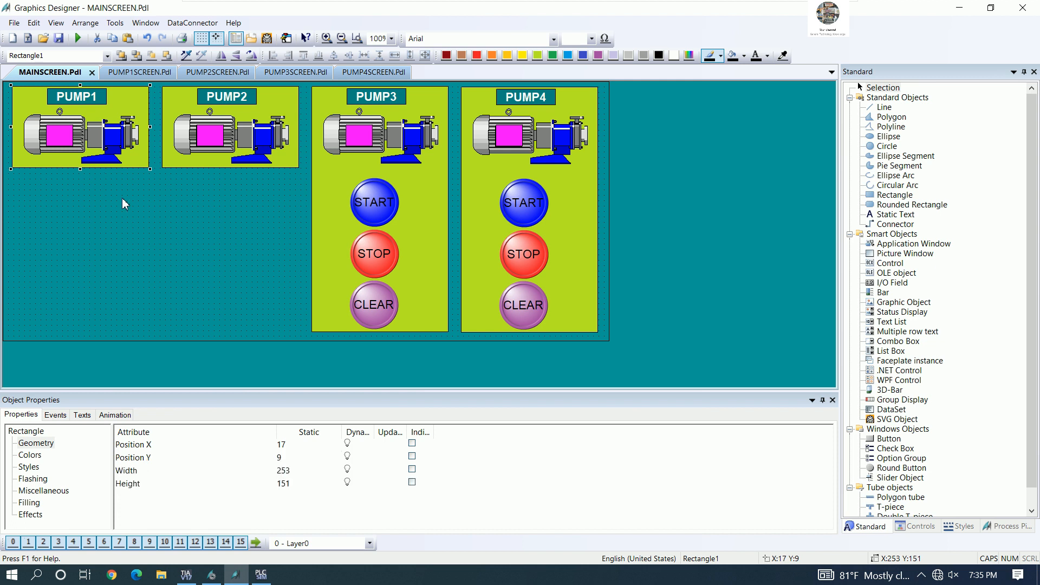
{"action": "left_click", "coordinate": [232, 202]}
Step: Delete the START, STOP and CLEAR buttons of the PUMP3 panel
{"action": "left_click", "coordinate": [385, 201]}
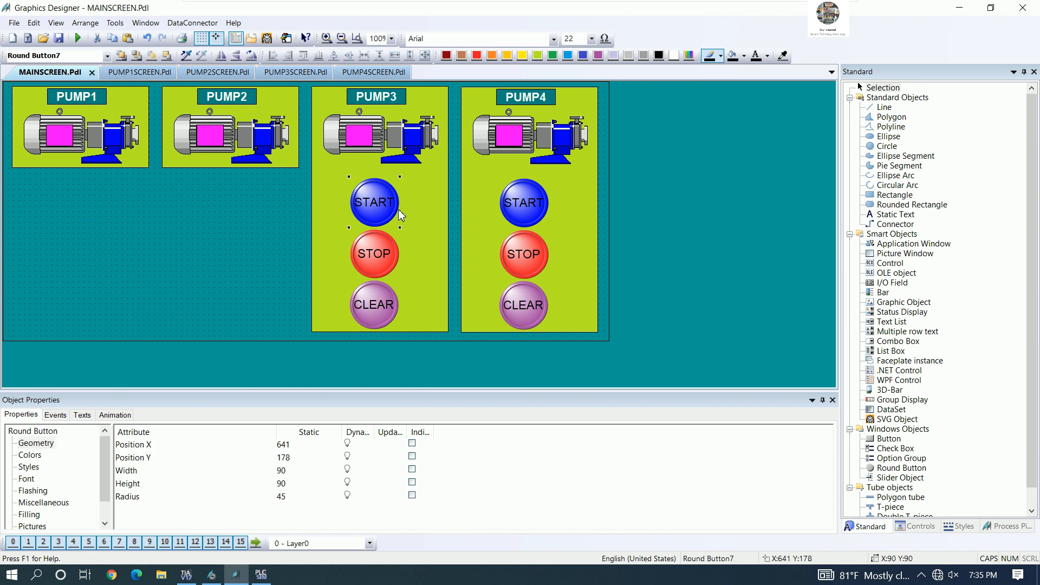
{"action": "key", "text": "Delete"}
{"action": "left_click", "coordinate": [371, 254]}
{"action": "key", "text": "Delete"}
{"action": "left_click", "coordinate": [380, 307]}
{"action": "key", "text": "Delete"}
Step: Shorten the PUMP3 panel's background rectangle to a height of about 151, level with the PUMP1 and PUMP2 panels
{"action": "left_click", "coordinate": [382, 333]}
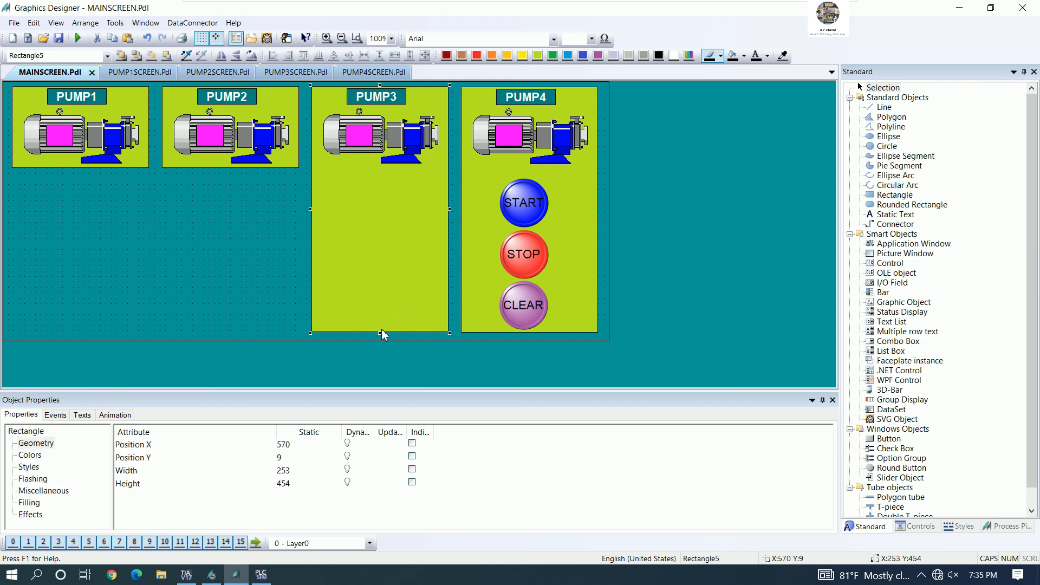
{"action": "left_click_drag", "start_coordinate": [379, 334], "coordinate": [376, 171]}
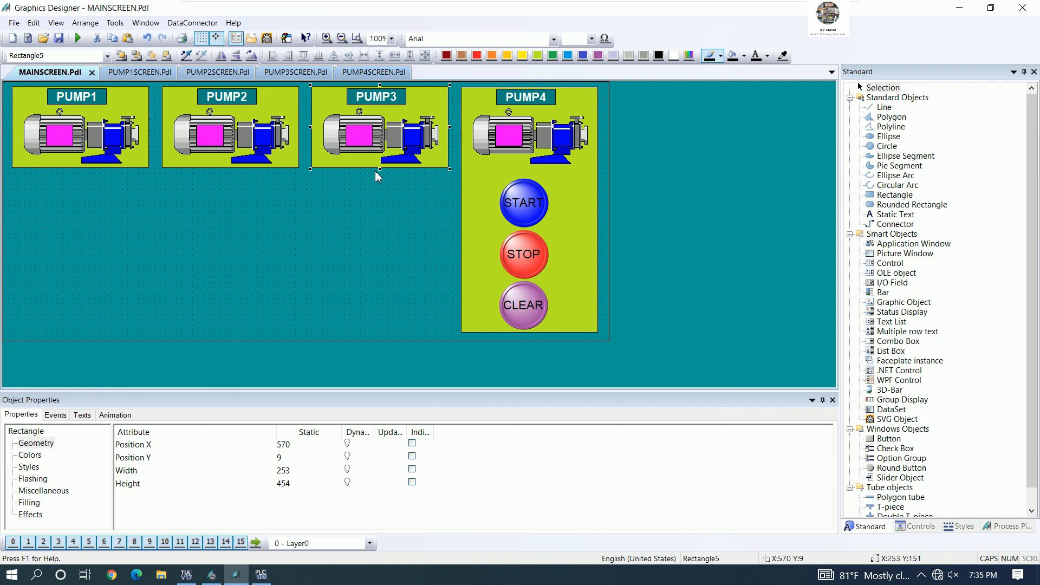
{"action": "left_click", "coordinate": [371, 232]}
Step: Delete the STOP, CLEAR and START buttons of the PUMP4 panel
{"action": "left_click", "coordinate": [534, 257]}
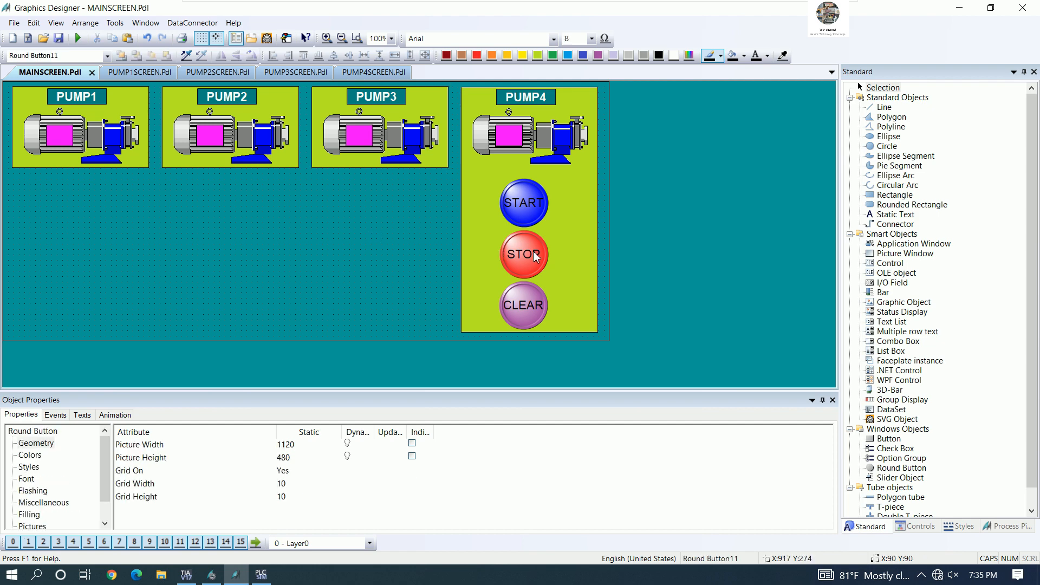
{"action": "key", "text": "Delete"}
{"action": "left_click", "coordinate": [528, 306]}
{"action": "key", "text": "Delete"}
{"action": "left_click", "coordinate": [539, 228]}
{"action": "key", "text": "Delete"}
Step: Shorten the PUMP4 panel's background rectangle to a height of about 150 and save MAINSCREEN
{"action": "left_click", "coordinate": [550, 276]}
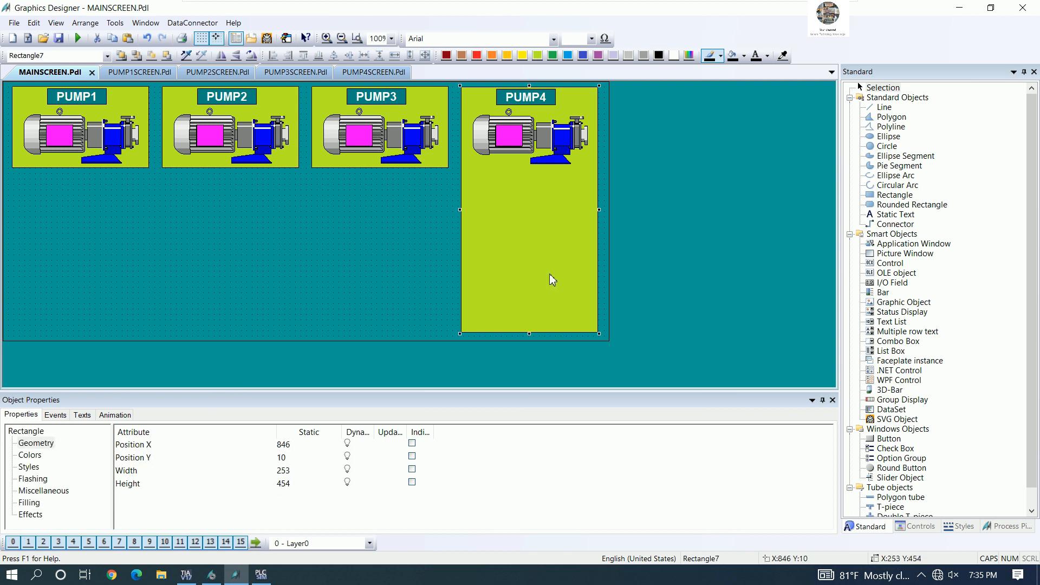
{"action": "left_click_drag", "start_coordinate": [530, 334], "coordinate": [523, 170]}
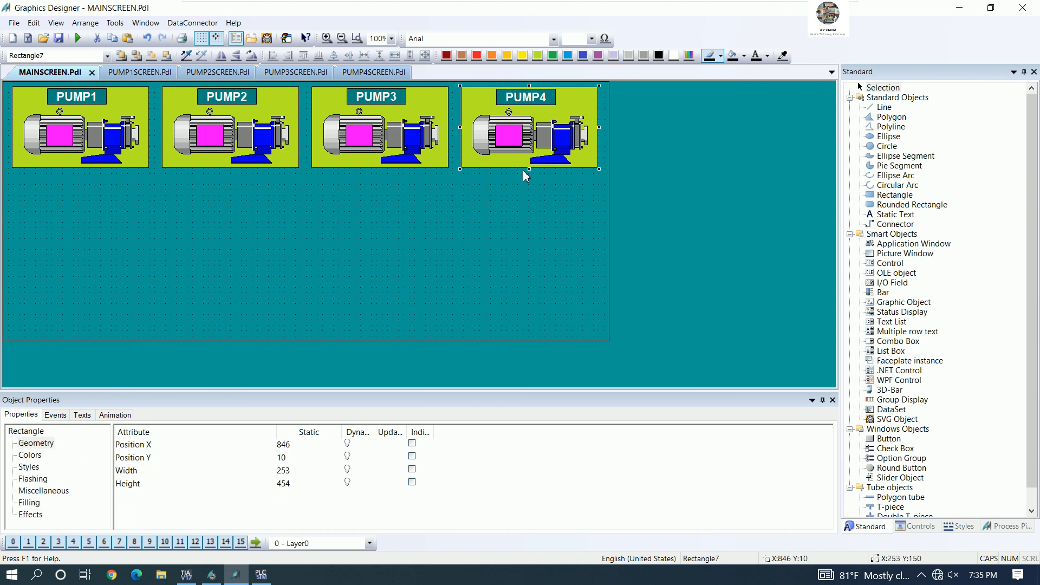
{"action": "left_click", "coordinate": [507, 218]}
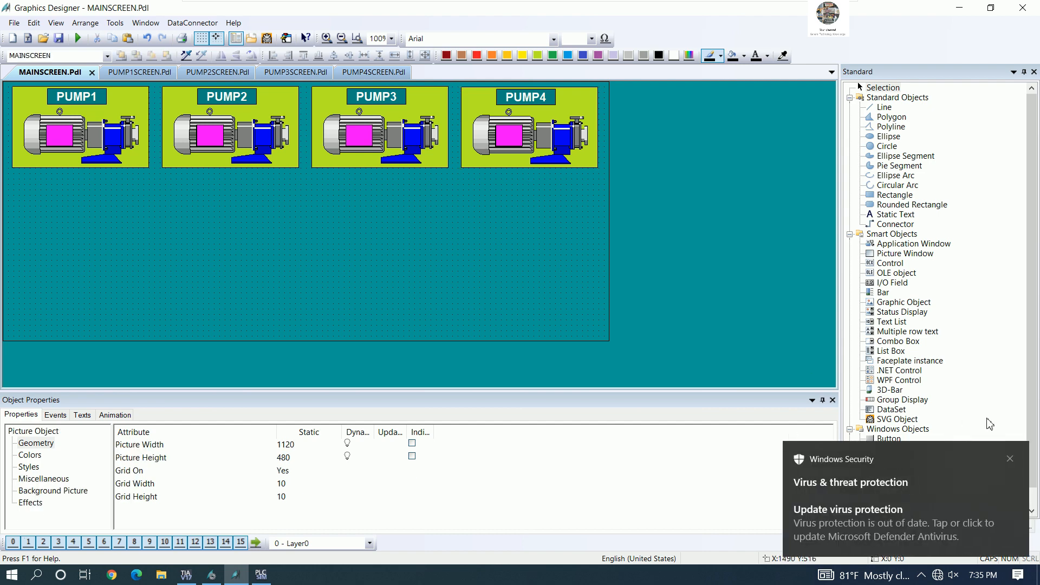
{"action": "left_click", "coordinate": [1004, 459]}
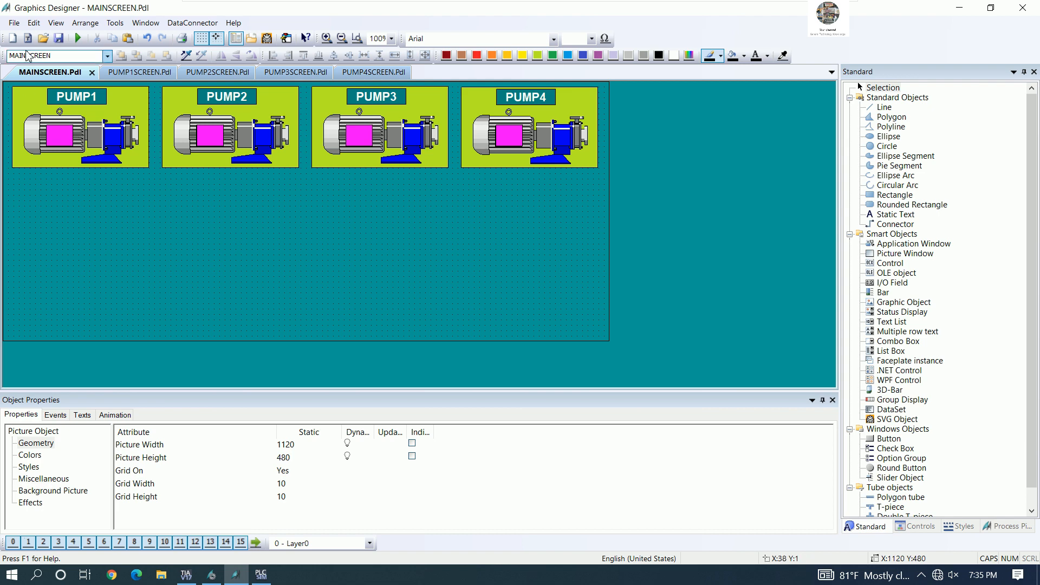
{"action": "left_click", "coordinate": [58, 40]}
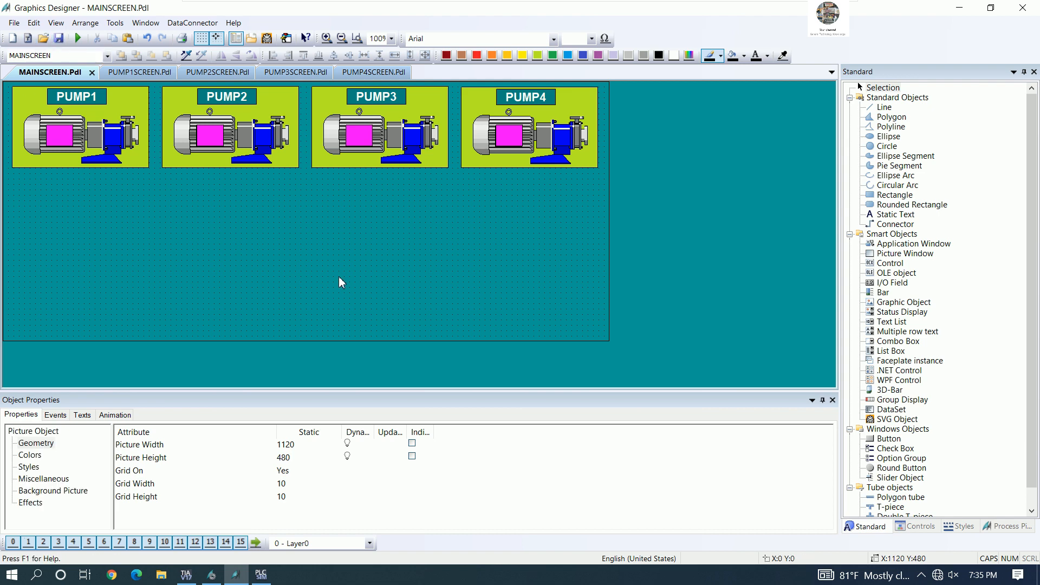
Step: Set MAINSCREEN's picture height to 600 and shrink the Object Properties pane to enlarge the drawing area
{"action": "double_click", "coordinate": [293, 458]}
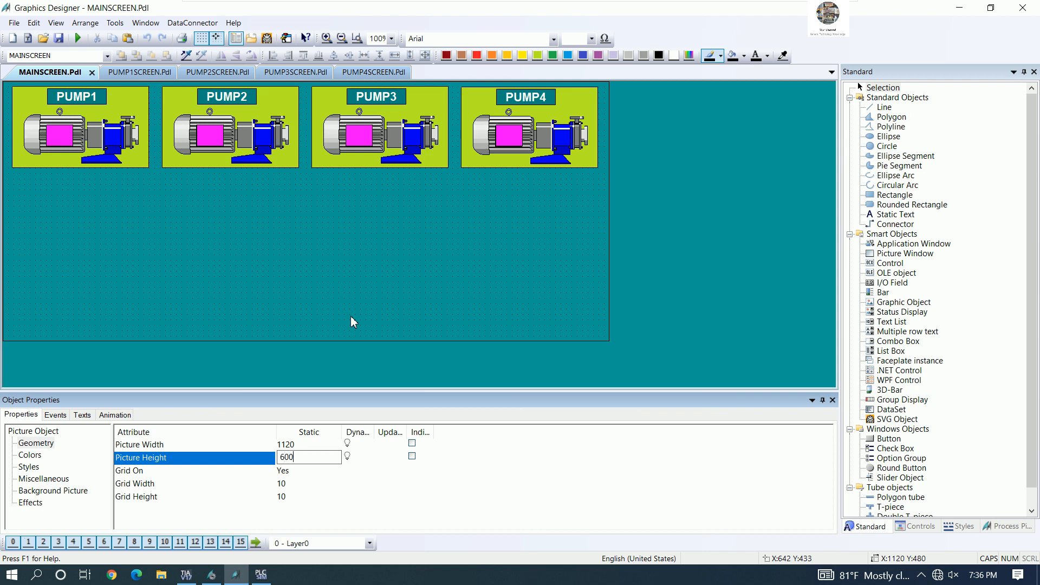
{"action": "left_click", "coordinate": [351, 317]}
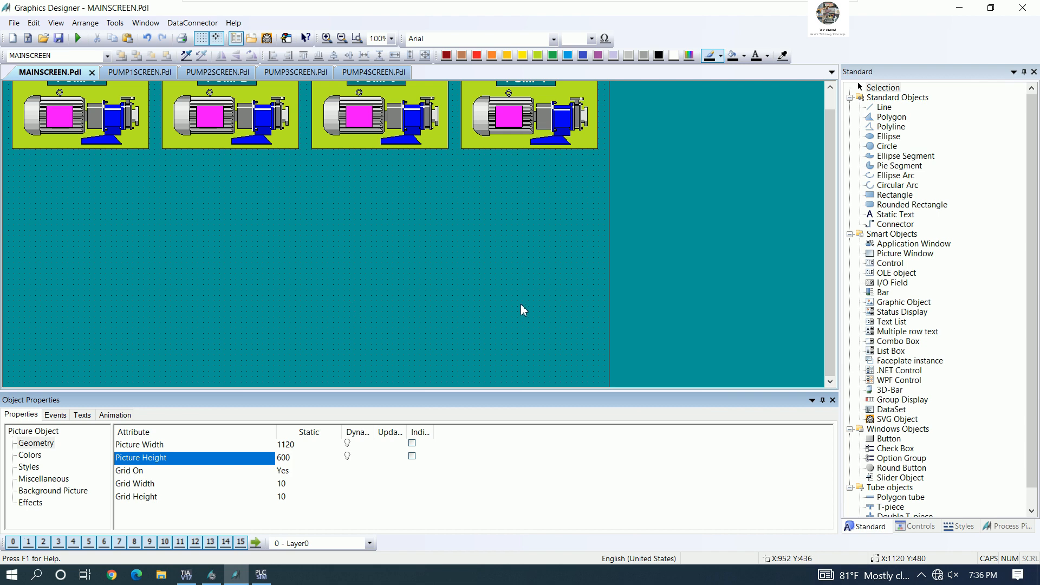
{"action": "left_click_drag", "start_coordinate": [832, 180], "coordinate": [835, 297]}
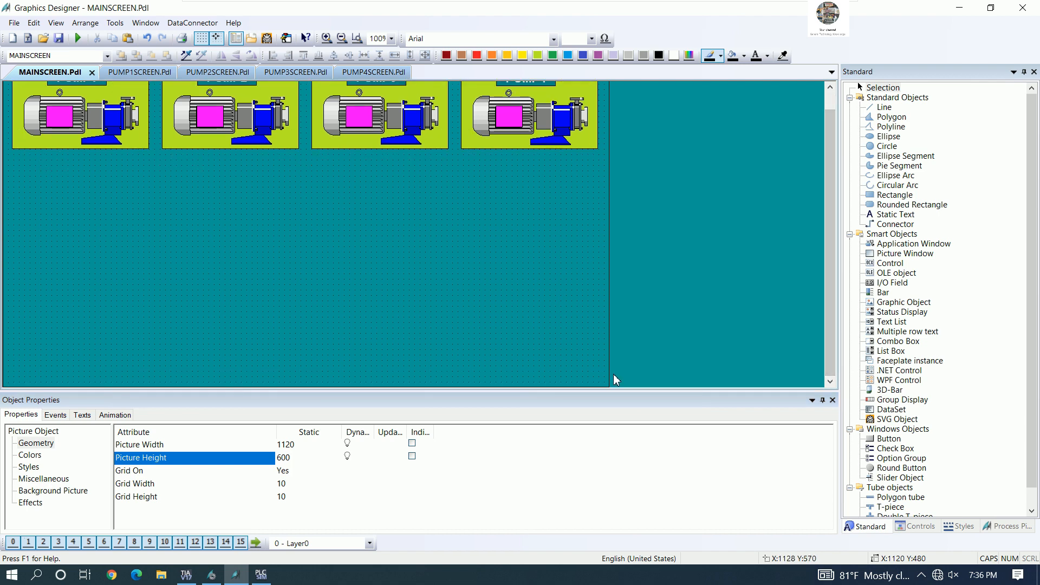
{"action": "left_click_drag", "start_coordinate": [610, 391], "coordinate": [612, 437]}
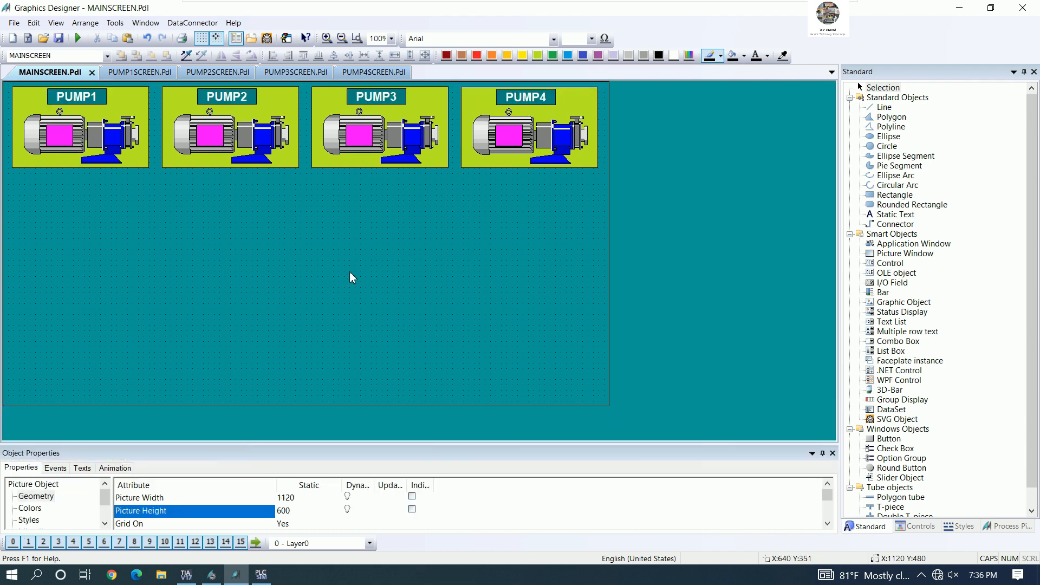
Step: Set the picture height of MAINSCREEN to 650
{"action": "double_click", "coordinate": [289, 511]}
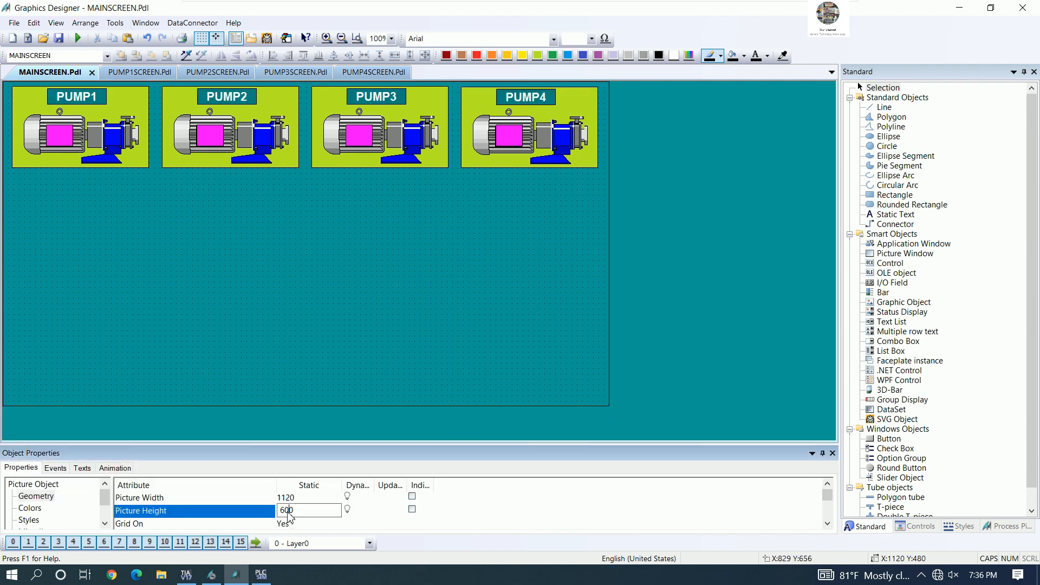
{"action": "key", "text": "Return"}
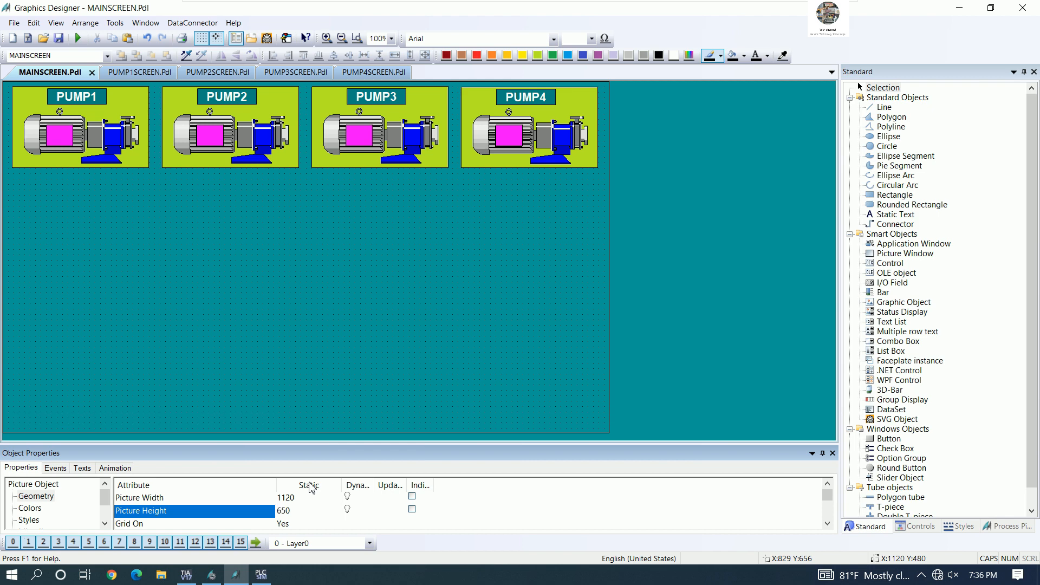
Step: Save MAINSCREEN with its new picture height
{"action": "left_click", "coordinate": [371, 340]}
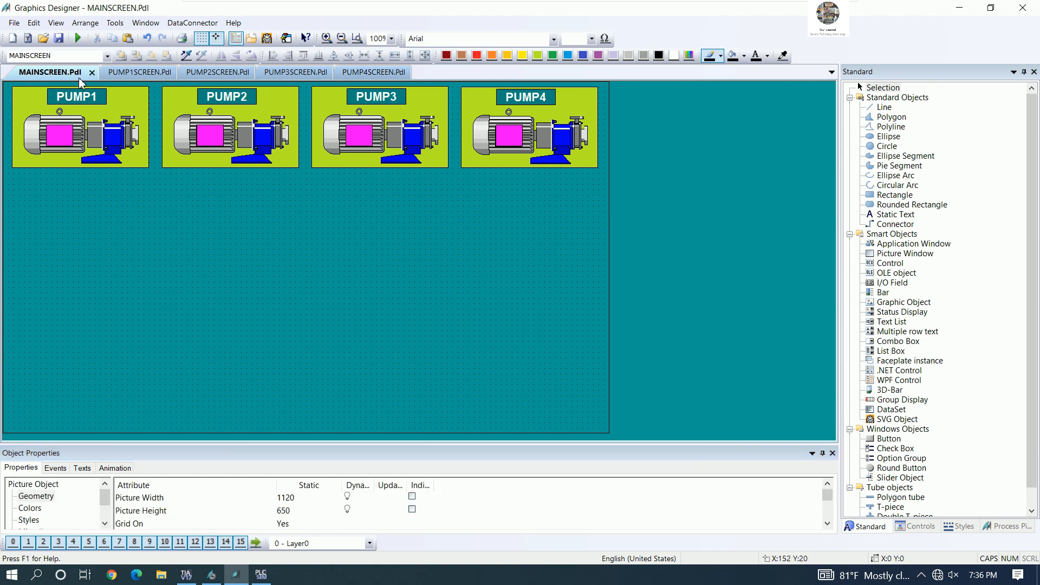
{"action": "left_click", "coordinate": [63, 41]}
{"action": "left_click", "coordinate": [84, 135]}
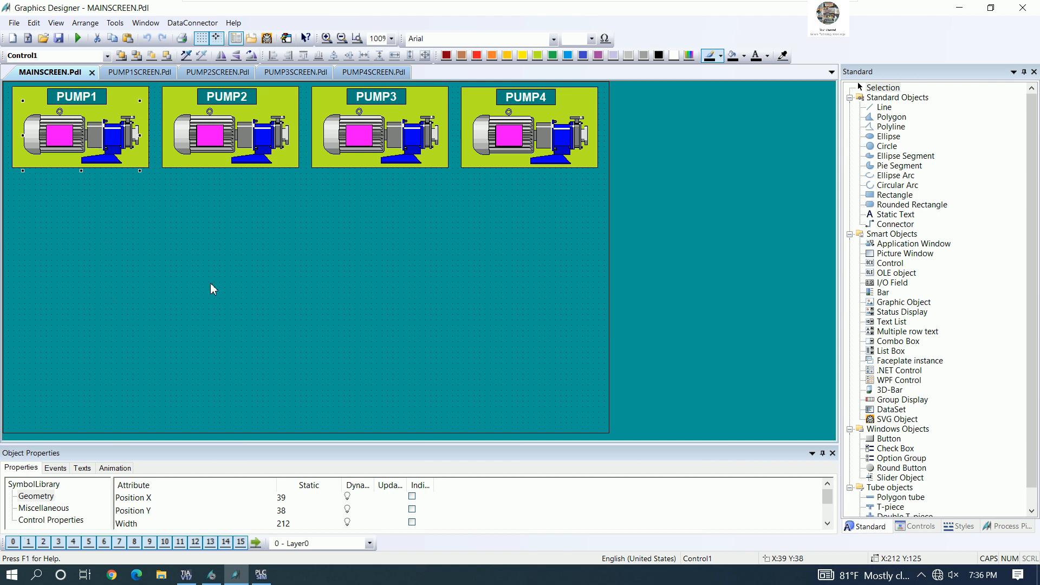
{"action": "left_click", "coordinate": [136, 70]}
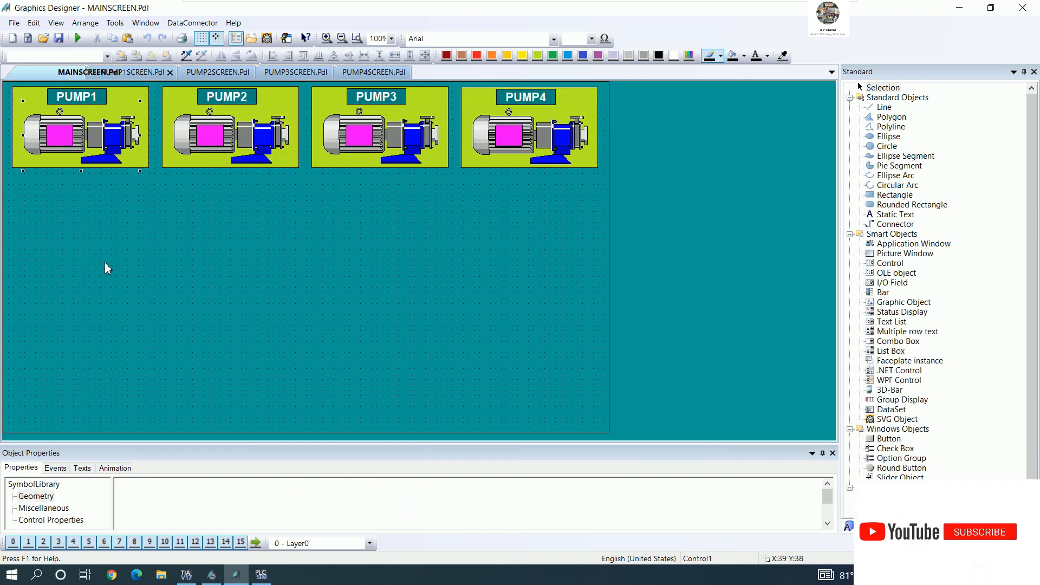
{"action": "left_click", "coordinate": [105, 263]}
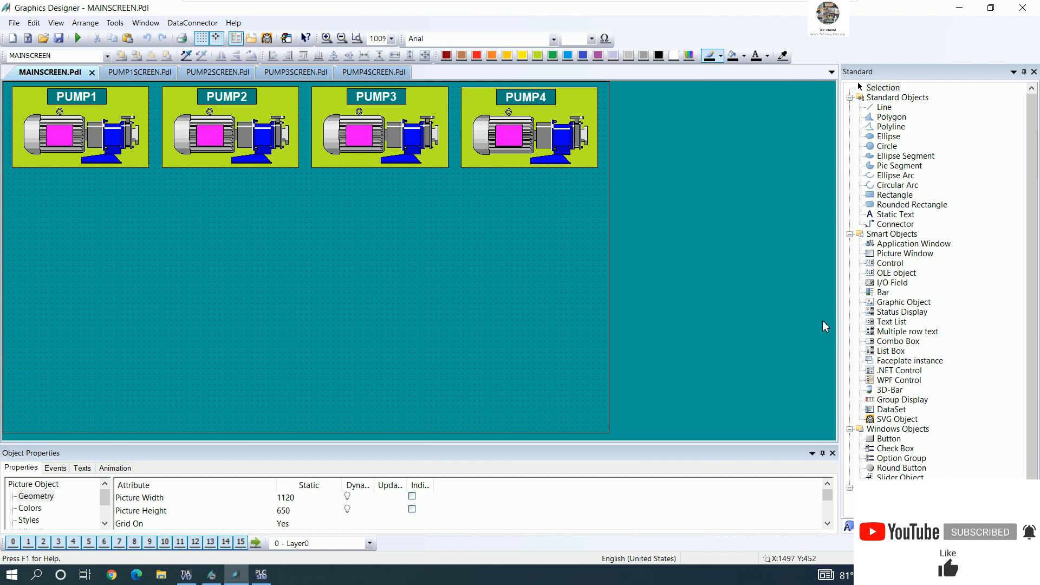
Step: Draw a picture window about 90 wide and 110 high below the PUMP1 panel and enlarge the Object Properties pane
{"action": "left_click", "coordinate": [893, 258]}
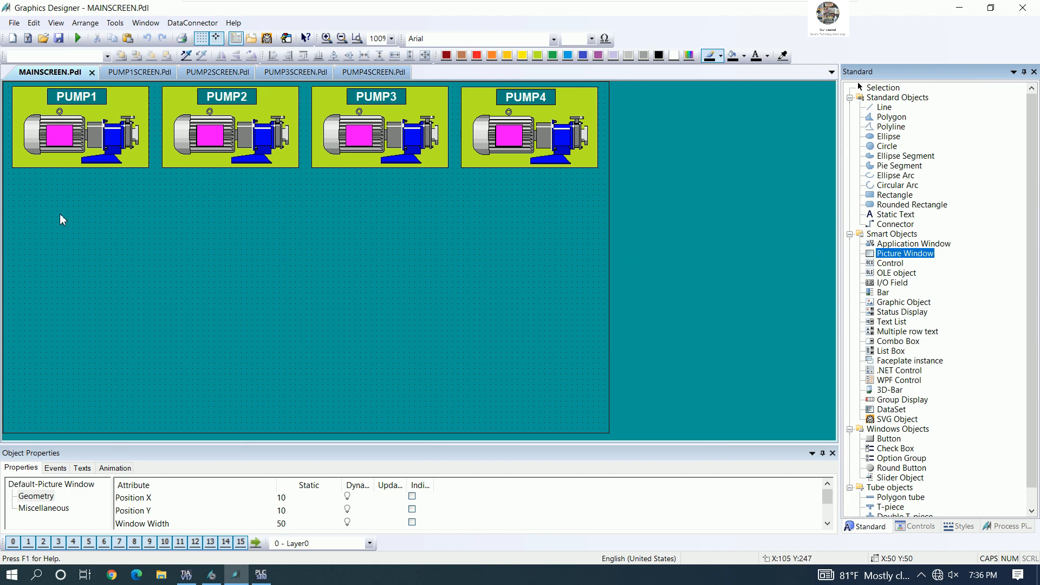
{"action": "left_click_drag", "start_coordinate": [52, 185], "coordinate": [101, 251]}
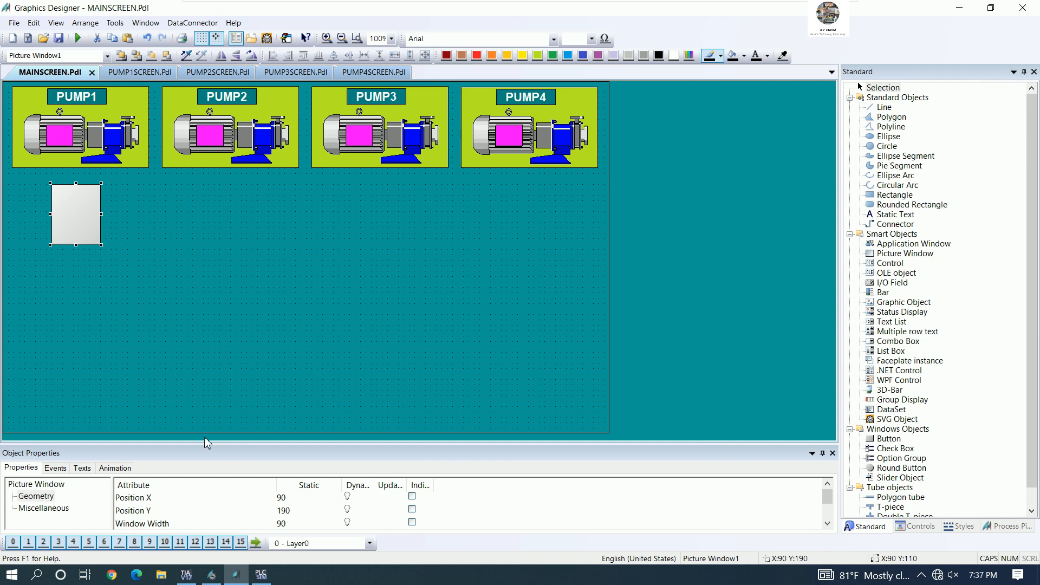
{"action": "left_click_drag", "start_coordinate": [204, 444], "coordinate": [197, 327]}
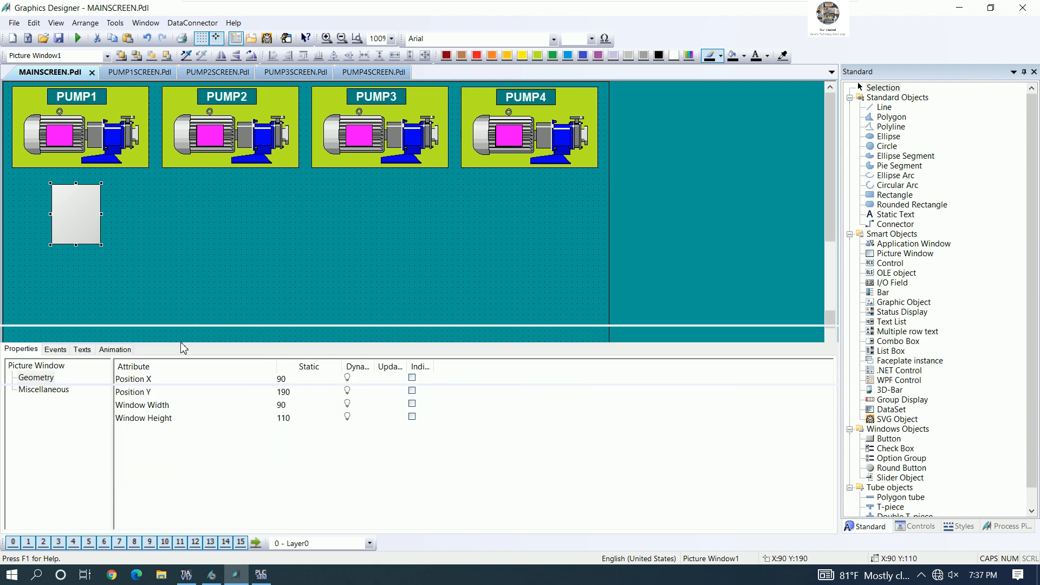
Step: Set the picture window's Sizable, Border, Title and Closable attributes to Yes
{"action": "left_click", "coordinate": [48, 391]}
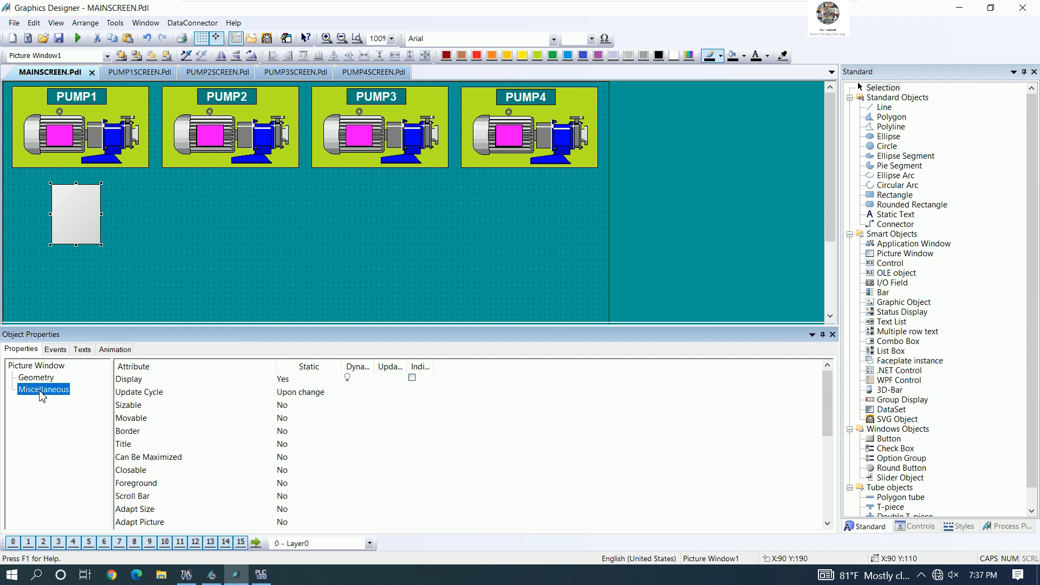
{"action": "left_click_drag", "start_coordinate": [299, 327], "coordinate": [300, 304]}
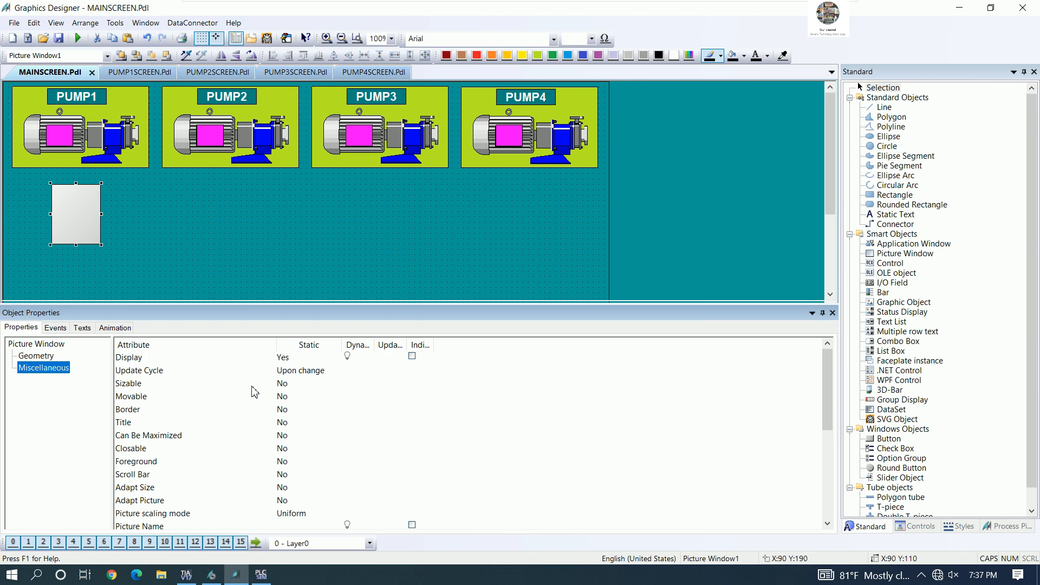
{"action": "left_click", "coordinate": [279, 359]}
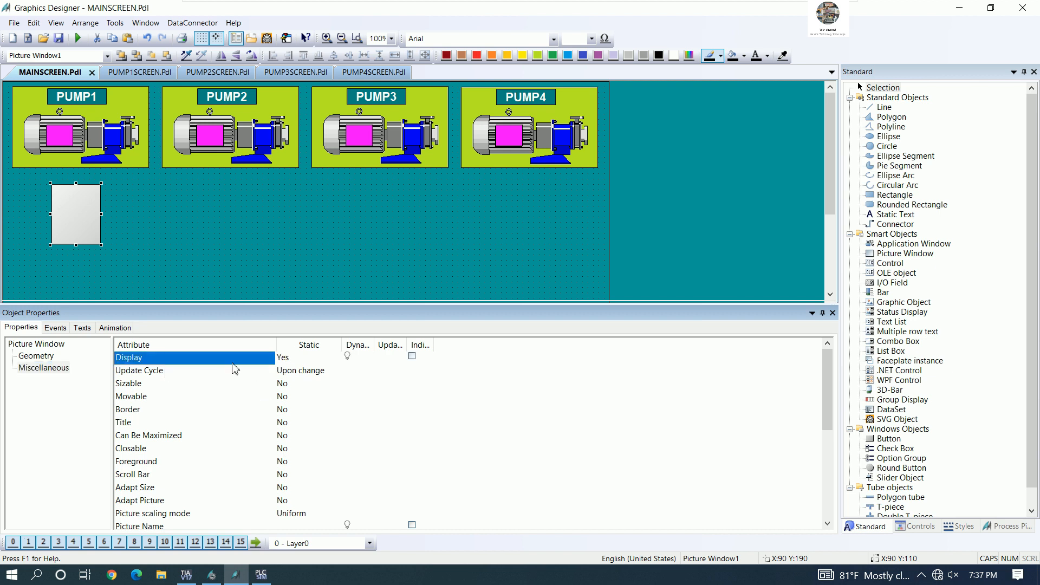
{"action": "left_click", "coordinate": [134, 388]}
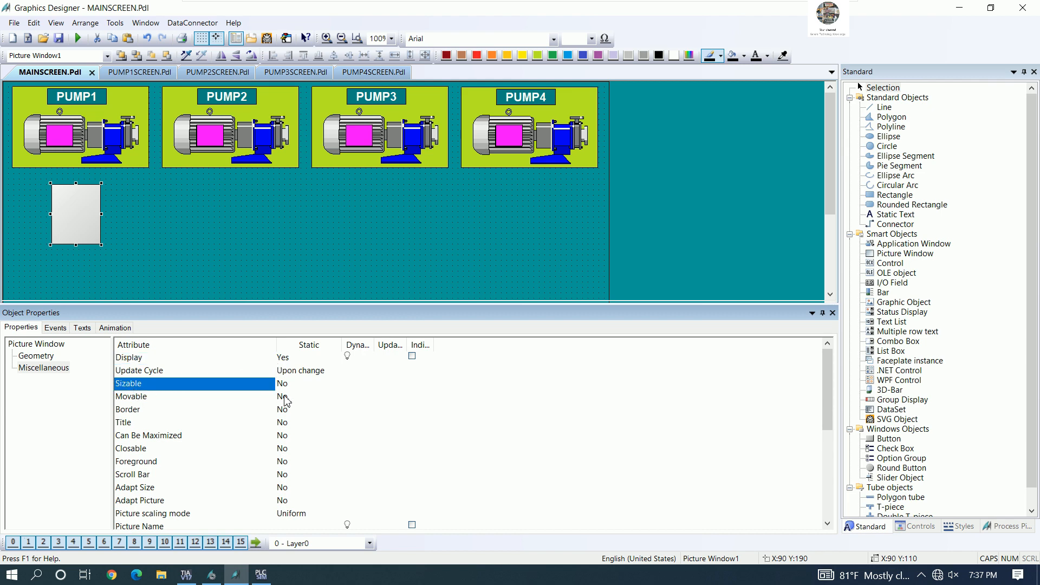
{"action": "double_click", "coordinate": [283, 384]}
{"action": "left_click", "coordinate": [279, 424]}
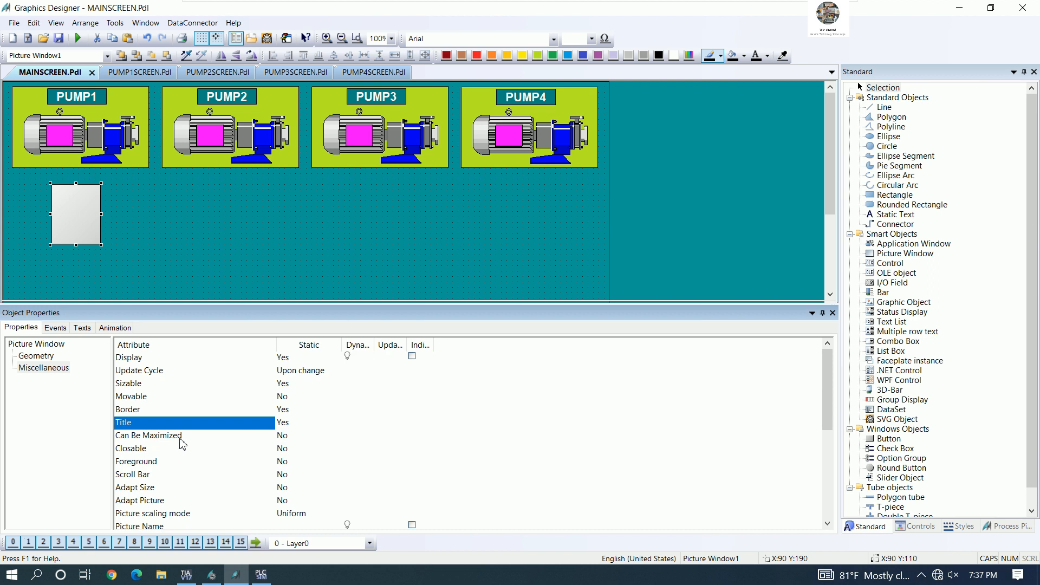
{"action": "double_click", "coordinate": [284, 450]}
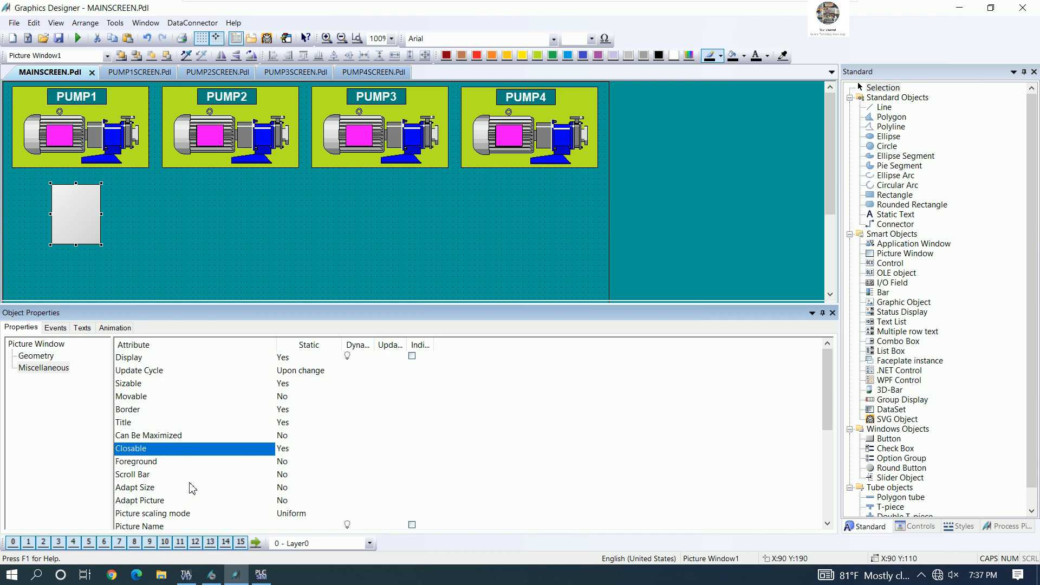
Step: Set the picture window's Adapt Size attribute to Yes and leave Scroll Bar at No
{"action": "left_click", "coordinate": [143, 479]}
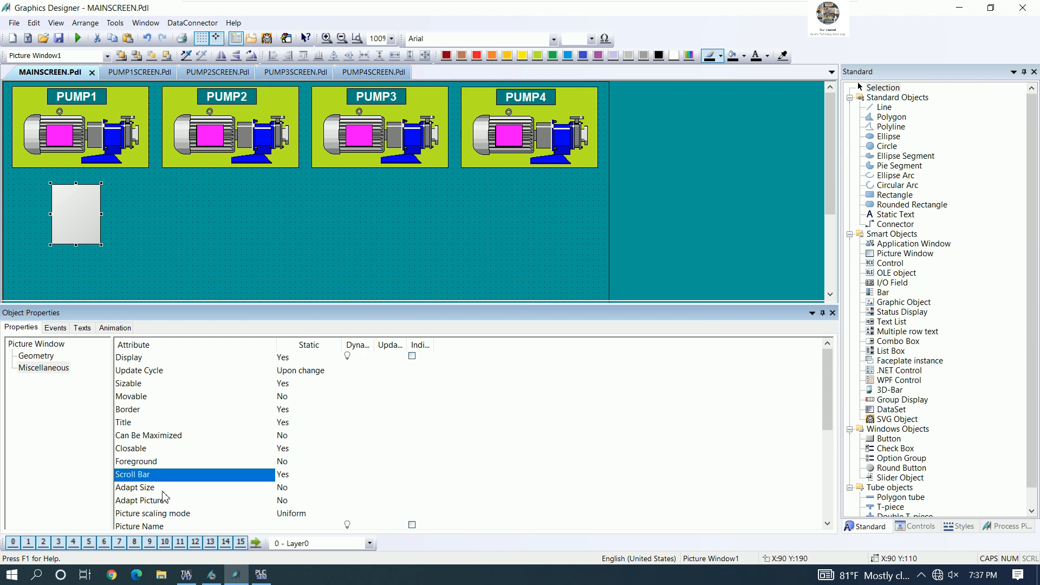
{"action": "double_click", "coordinate": [285, 490]}
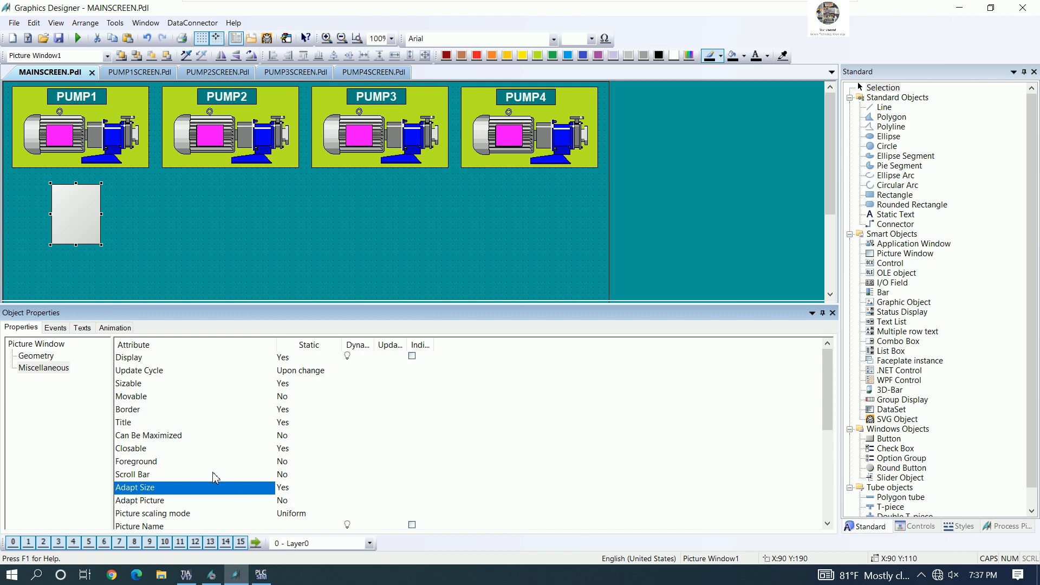
{"action": "double_click", "coordinate": [279, 477]}
{"action": "double_click", "coordinate": [283, 488]}
{"action": "left_click", "coordinate": [173, 224]}
{"action": "left_click", "coordinate": [84, 217]}
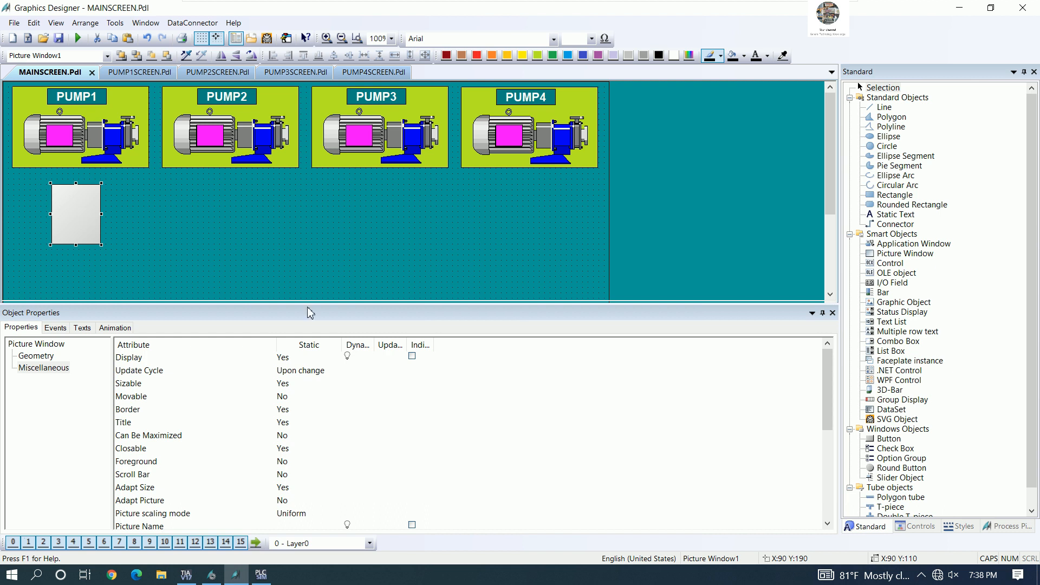
Step: Examine the picture window's remaining miscellaneous attributes, such as Adapt Picture, Server Prefix, Menu/Toolbar Configuration and Independent Window
{"action": "left_click_drag", "start_coordinate": [832, 402], "coordinate": [829, 486]}
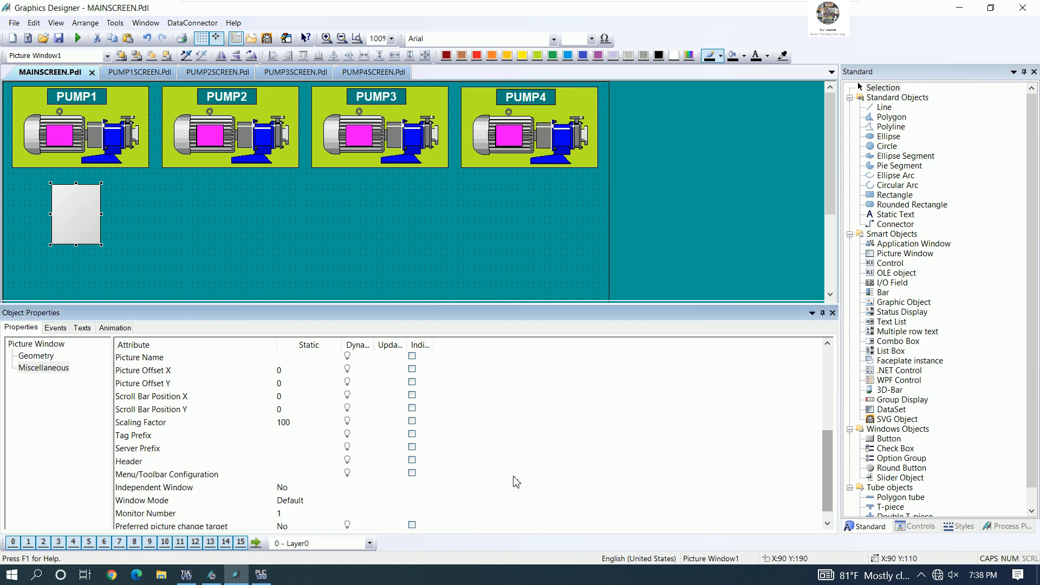
{"action": "scroll", "coordinate": [277, 481], "scroll_direction": "up", "scroll_amount": 1}
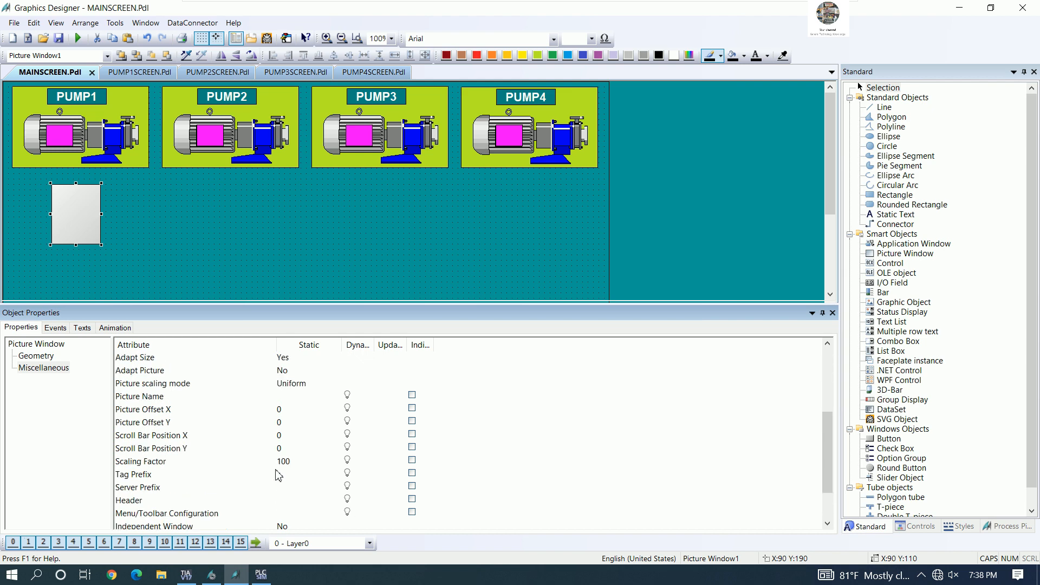
{"action": "left_click", "coordinate": [171, 371]}
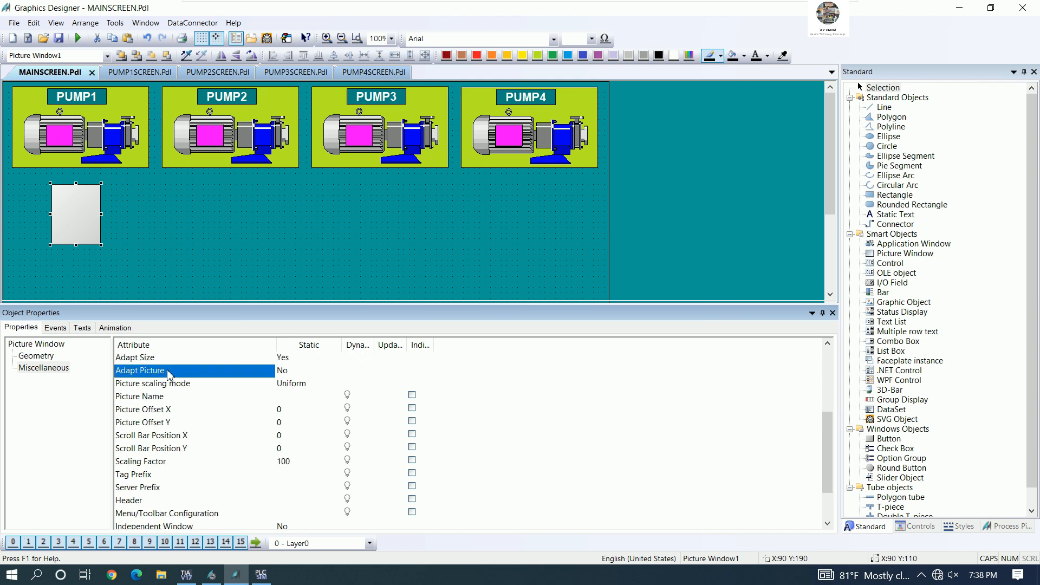
{"action": "scroll", "coordinate": [296, 415], "scroll_direction": "down", "scroll_amount": 1}
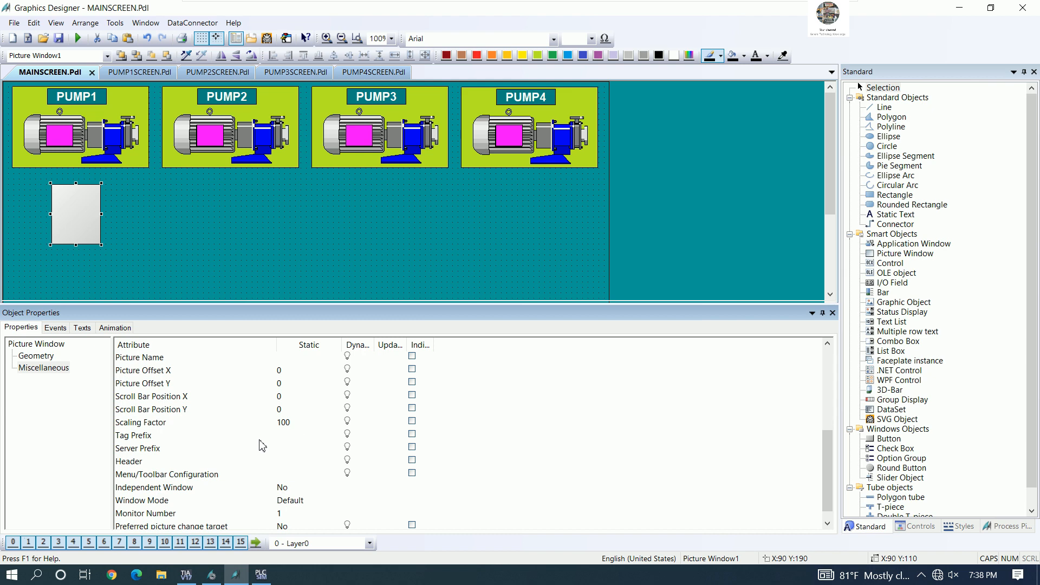
{"action": "scroll", "coordinate": [288, 439], "scroll_direction": "down", "scroll_amount": 1}
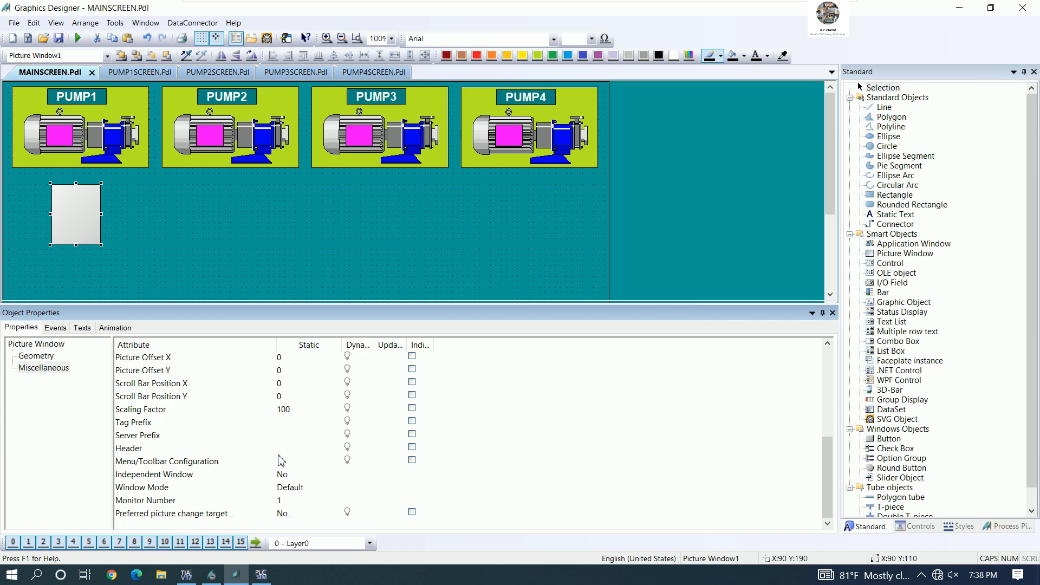
{"action": "left_click", "coordinate": [291, 478]}
{"action": "left_click", "coordinate": [290, 461]}
{"action": "left_click", "coordinate": [294, 438]}
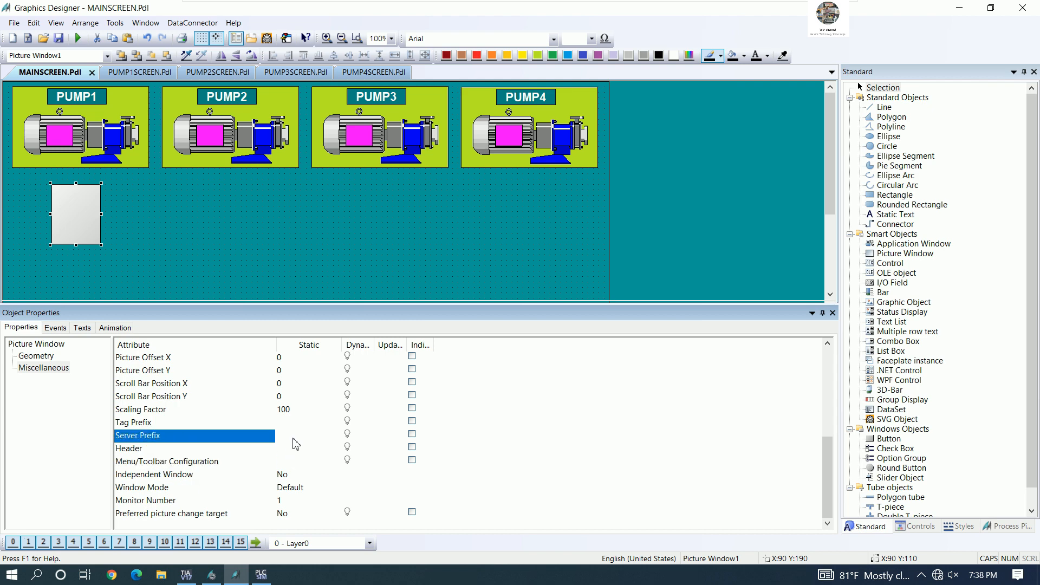
{"action": "scroll", "coordinate": [296, 443], "scroll_direction": "up", "scroll_amount": 3}
{"action": "scroll", "coordinate": [295, 443], "scroll_direction": "up", "scroll_amount": 3}
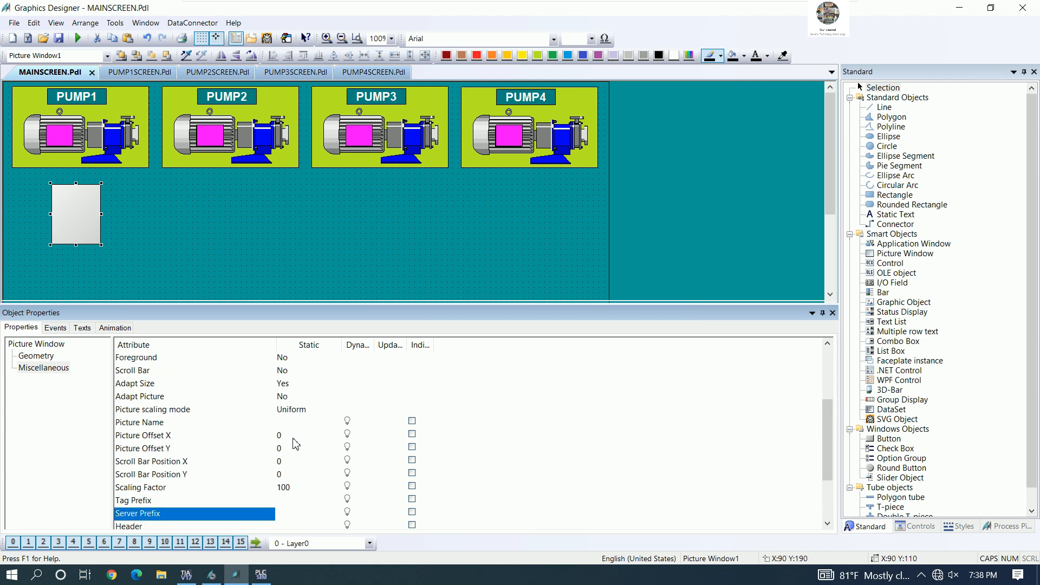
Step: Switch to WinCC Explorer and copy the full file name PUMP1SCREEN.Pdl for the picture window's Picture Name
{"action": "left_click", "coordinate": [194, 424]}
{"action": "double_click", "coordinate": [302, 426]}
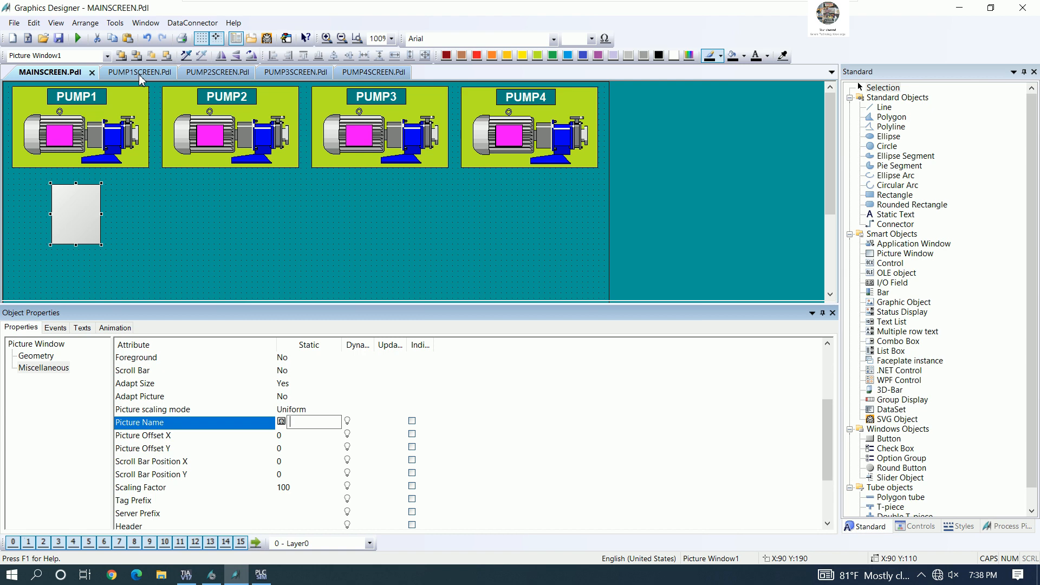
{"action": "left_click", "coordinate": [211, 573]}
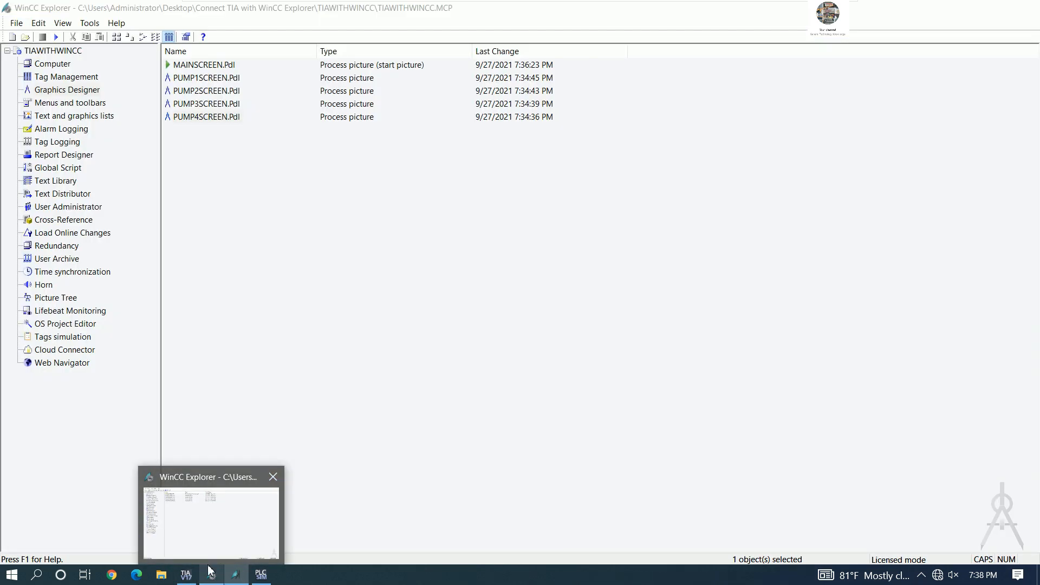
{"action": "left_click", "coordinate": [211, 573]}
{"action": "left_click", "coordinate": [203, 80]}
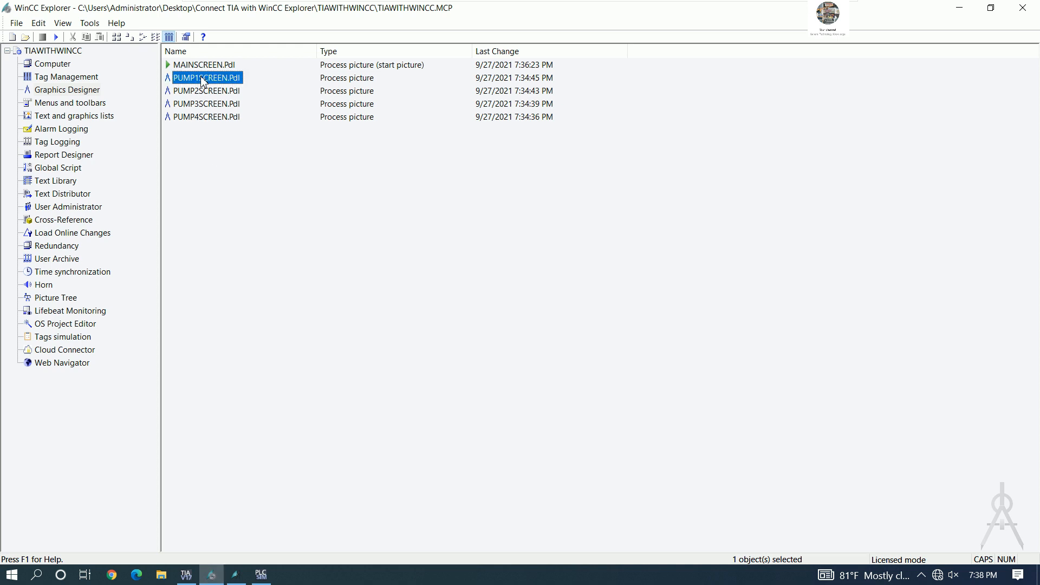
{"action": "left_click", "coordinate": [203, 79]}
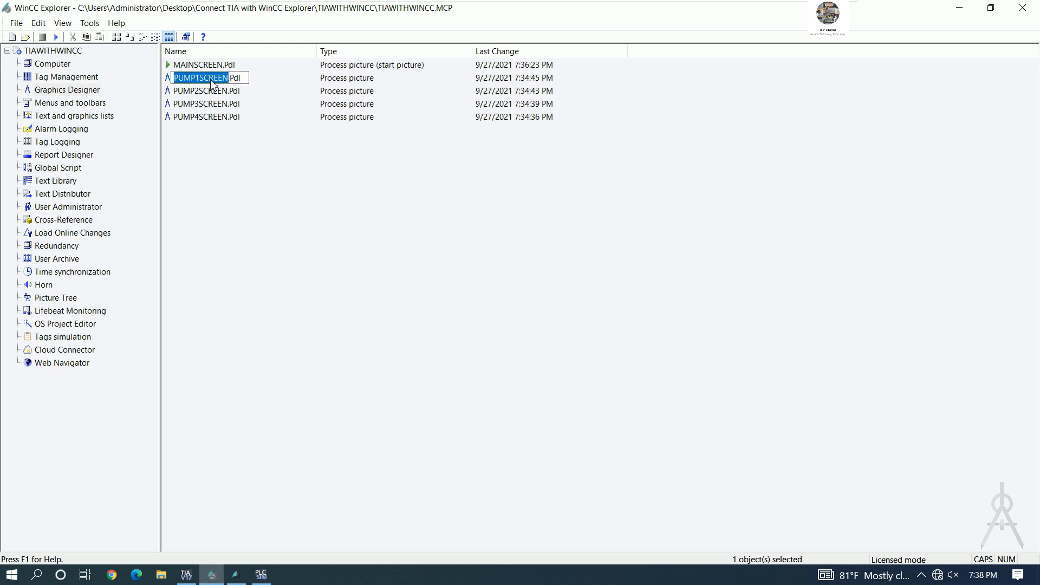
{"action": "right_click", "coordinate": [211, 80]}
{"action": "left_click", "coordinate": [243, 117]}
{"action": "left_click_drag", "start_coordinate": [245, 84], "coordinate": [174, 88]}
{"action": "right_click", "coordinate": [196, 77]}
{"action": "left_click", "coordinate": [224, 114]}
{"action": "left_click", "coordinate": [260, 575]}
{"action": "left_click", "coordinate": [260, 575]}
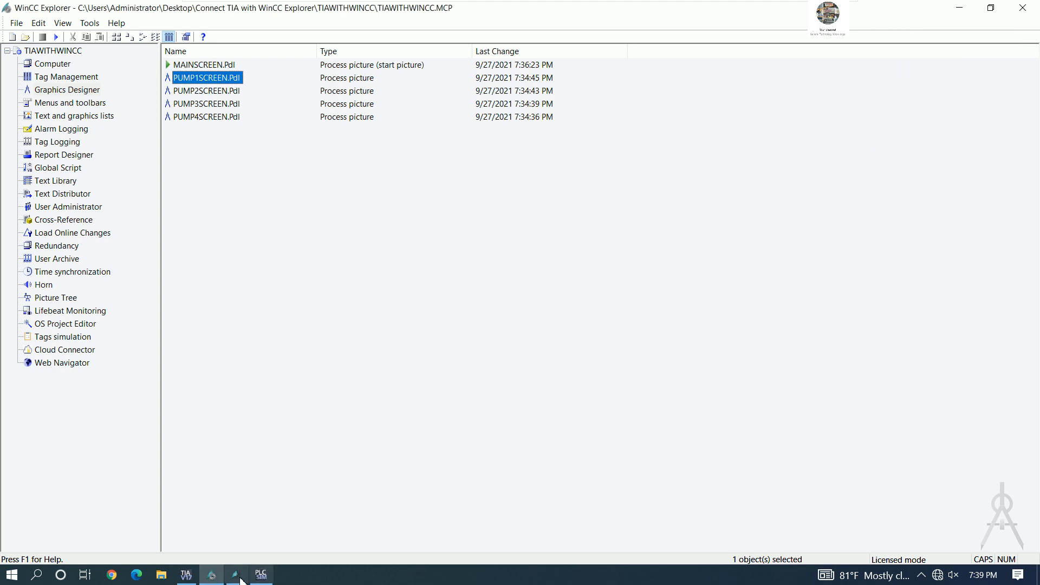
Step: Return to Graphics Designer and paste PUMP1SCREEN.Pdl as the Picture Name of the picture window below PUMP1
{"action": "left_click", "coordinate": [235, 575]}
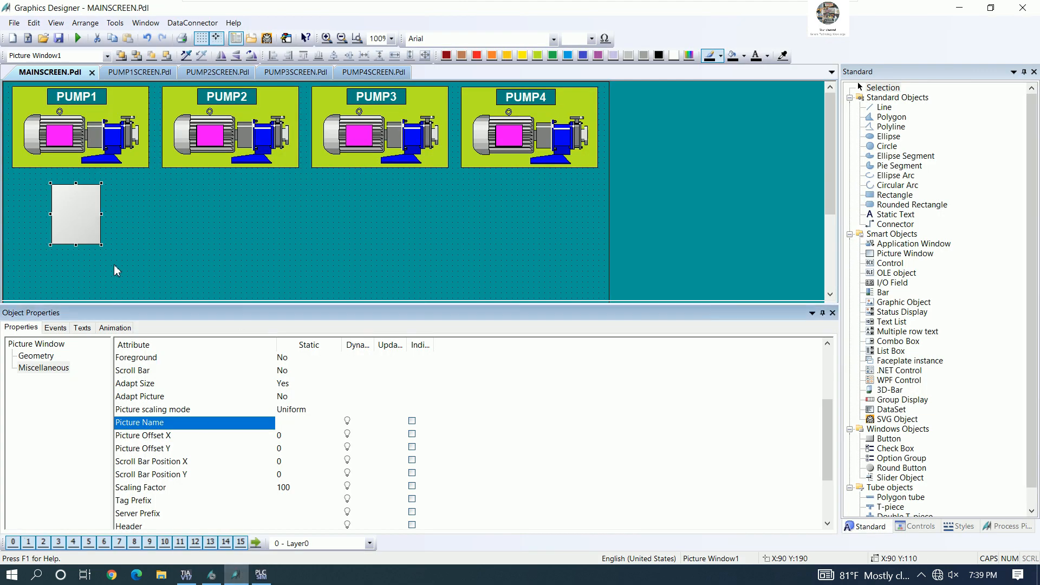
{"action": "left_click", "coordinate": [145, 209]}
{"action": "left_click", "coordinate": [87, 204]}
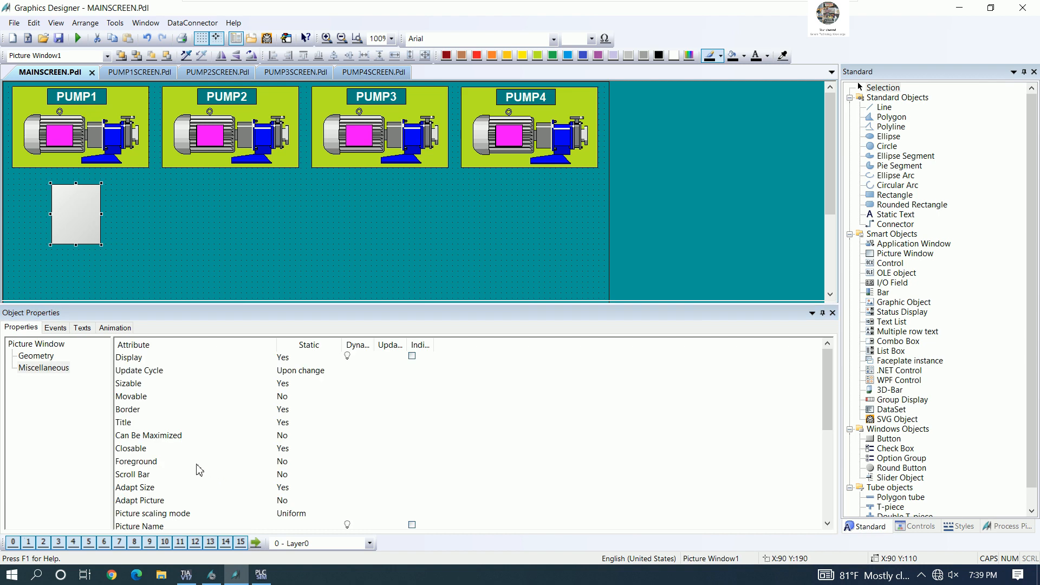
{"action": "left_click", "coordinate": [173, 502]}
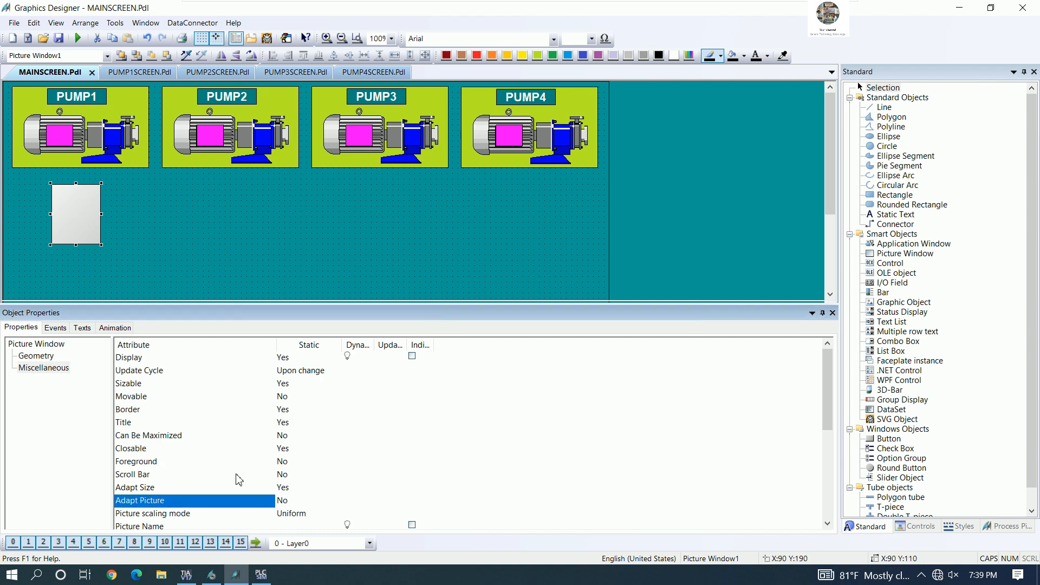
{"action": "scroll", "coordinate": [179, 499], "scroll_direction": "down", "scroll_amount": 2}
{"action": "left_click", "coordinate": [184, 452]}
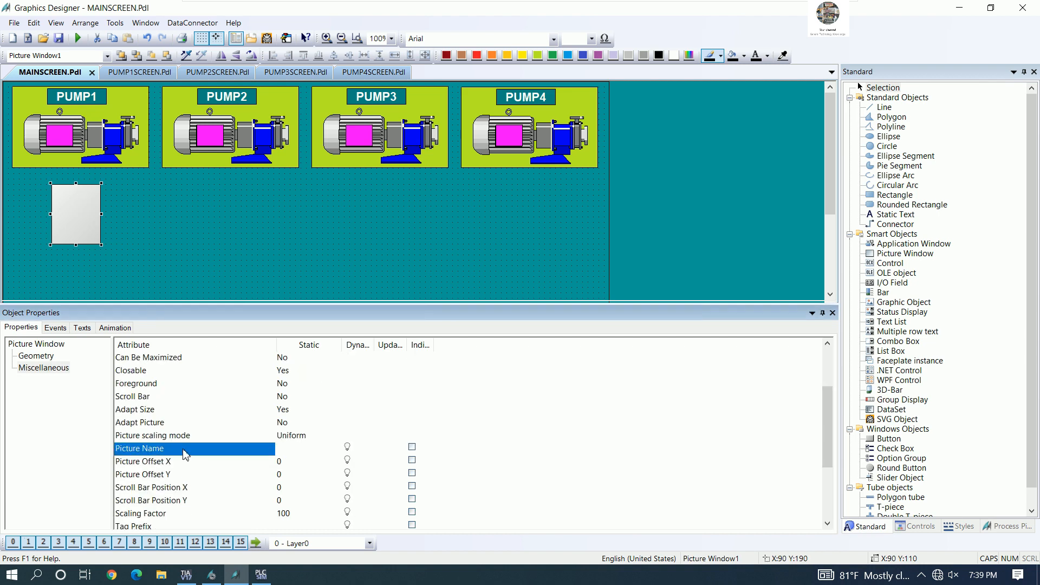
{"action": "left_click", "coordinate": [297, 451]}
{"action": "right_click", "coordinate": [297, 450]}
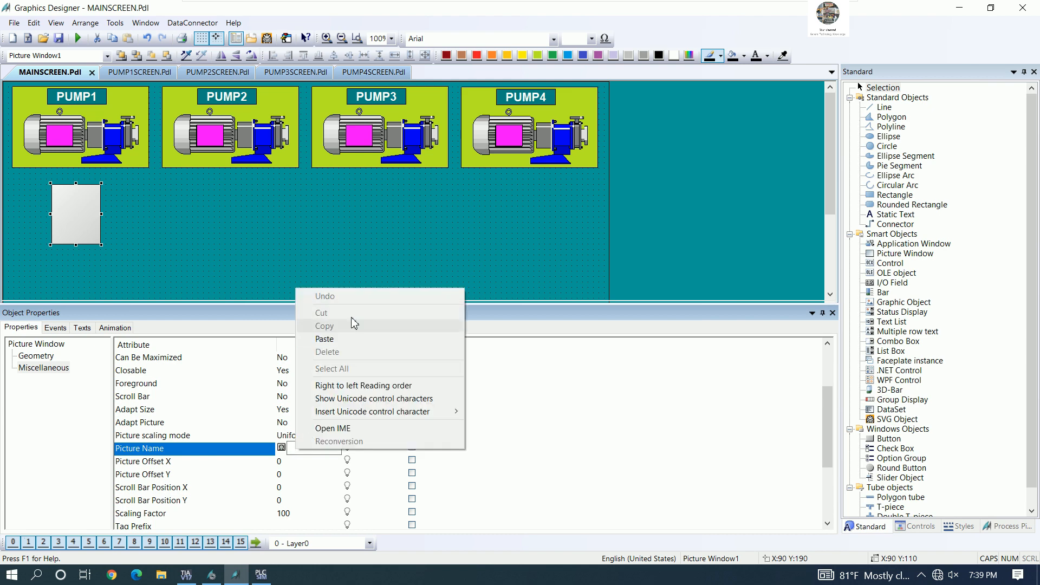
{"action": "left_click", "coordinate": [336, 340]}
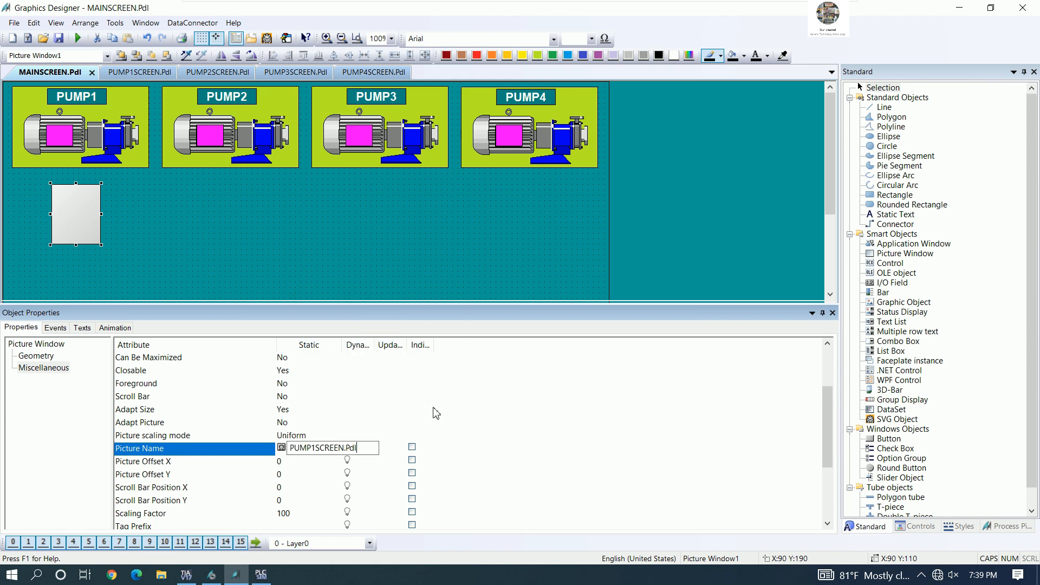
{"action": "key", "text": "Return"}
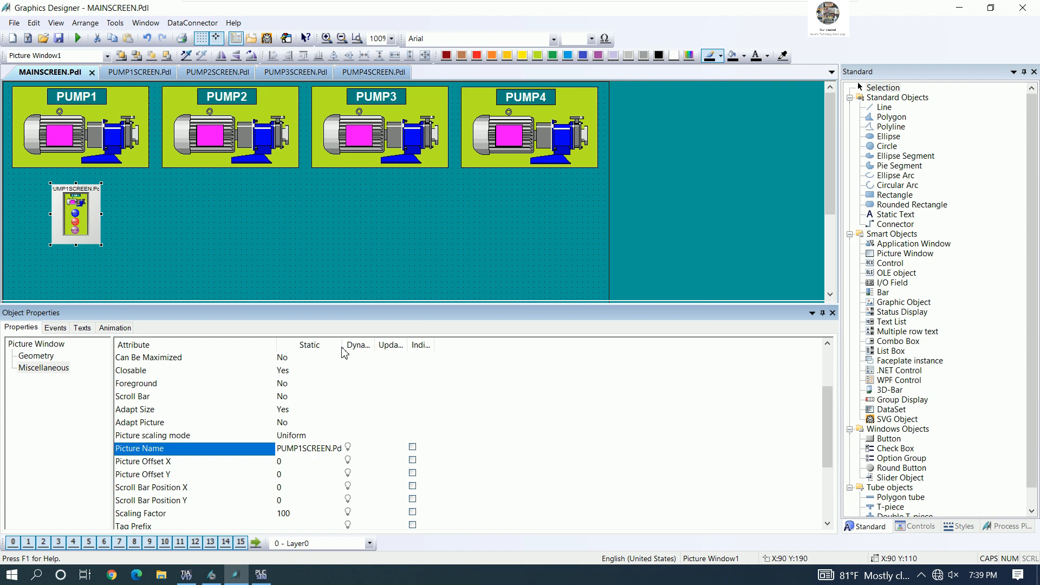
Step: Widen the Static column of the attribute list to show the full Picture Name, and reselect the picture window below PUMP1
{"action": "left_click_drag", "start_coordinate": [342, 349], "coordinate": [356, 348]}
{"action": "left_click", "coordinate": [119, 196]}
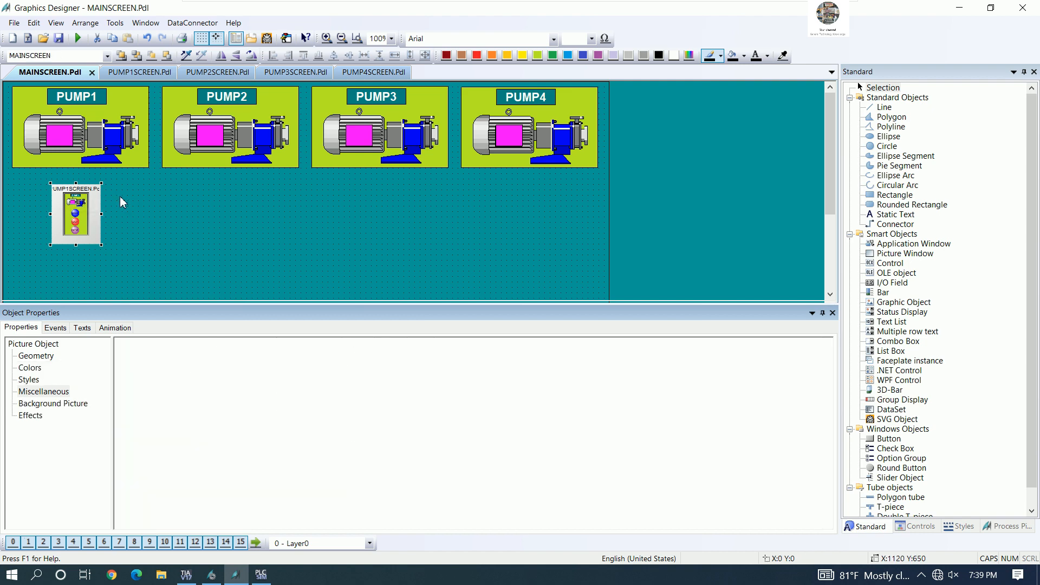
{"action": "left_click", "coordinate": [89, 211]}
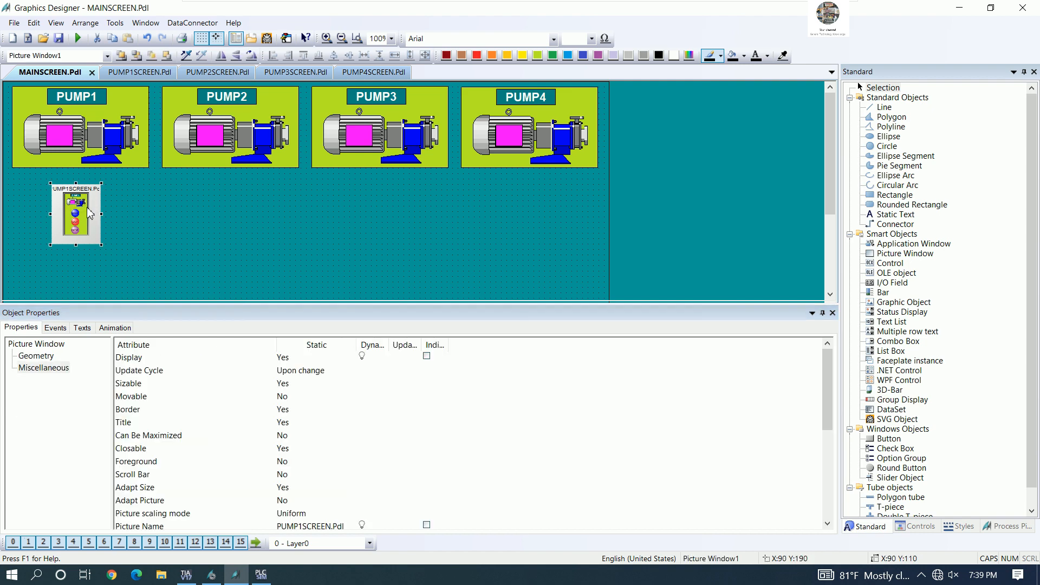
Step: Start a direct connection for the OnClick object event of the pump symbol in the PUMP1 panel
{"action": "left_click", "coordinate": [89, 139]}
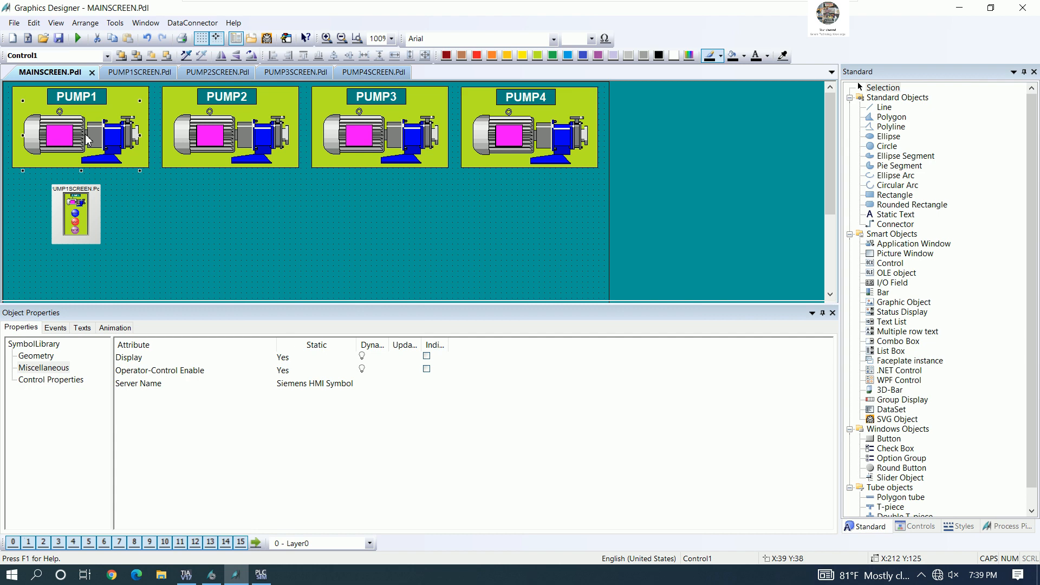
{"action": "left_click", "coordinate": [55, 329]}
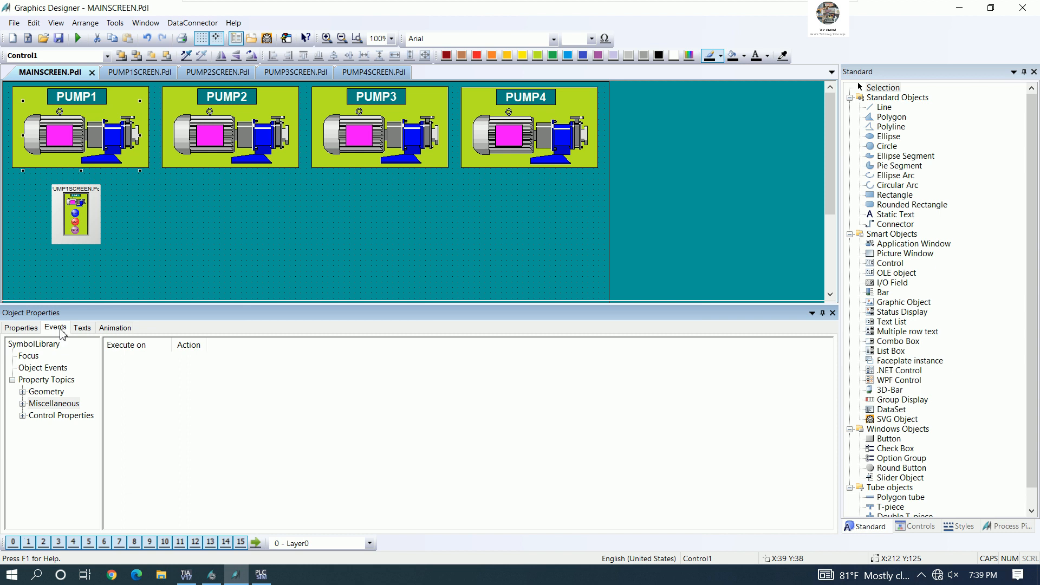
{"action": "left_click_drag", "start_coordinate": [104, 377], "coordinate": [106, 378]}
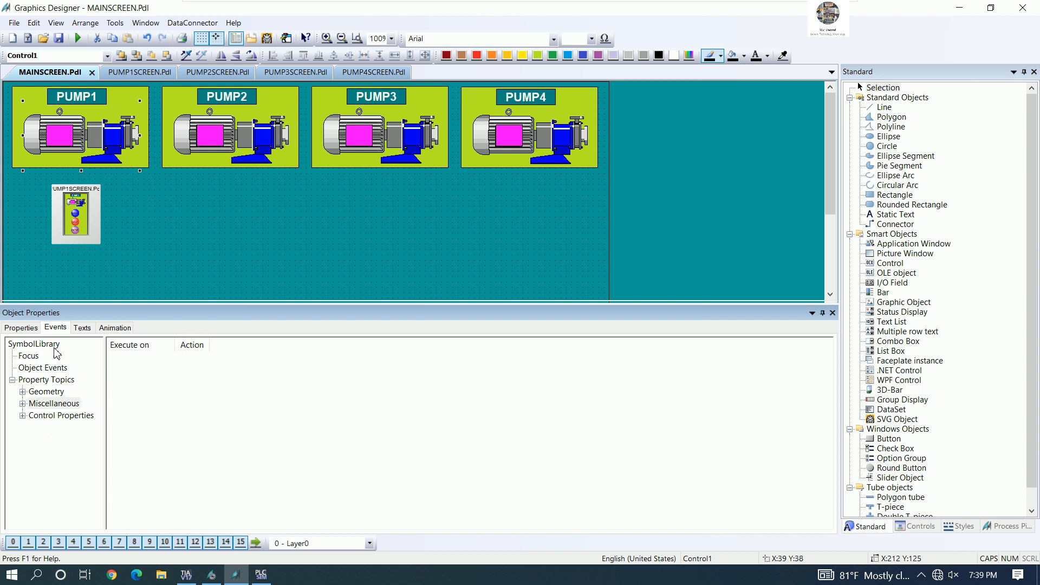
{"action": "left_click", "coordinate": [36, 369]}
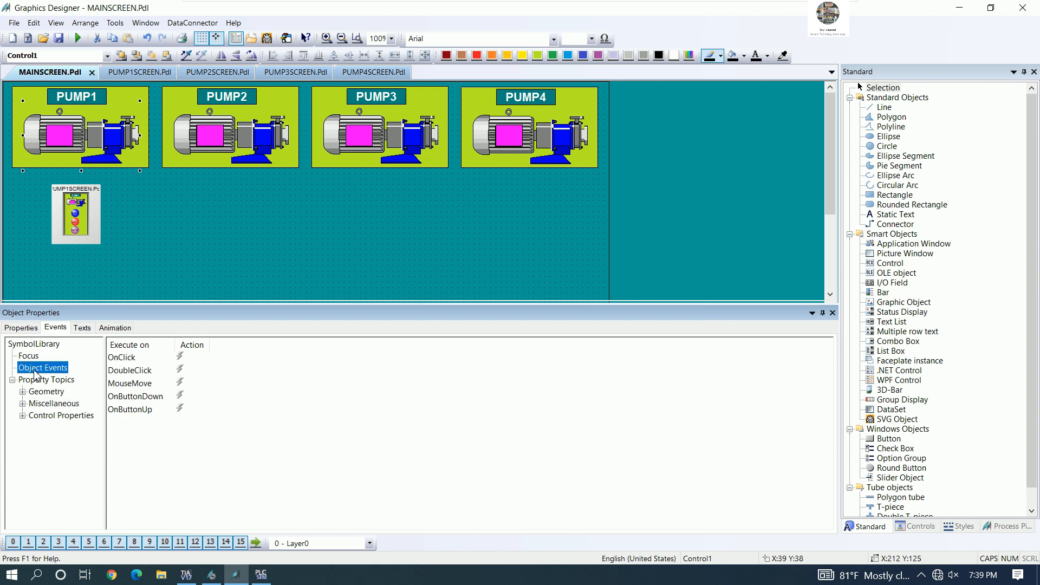
{"action": "right_click", "coordinate": [182, 361]}
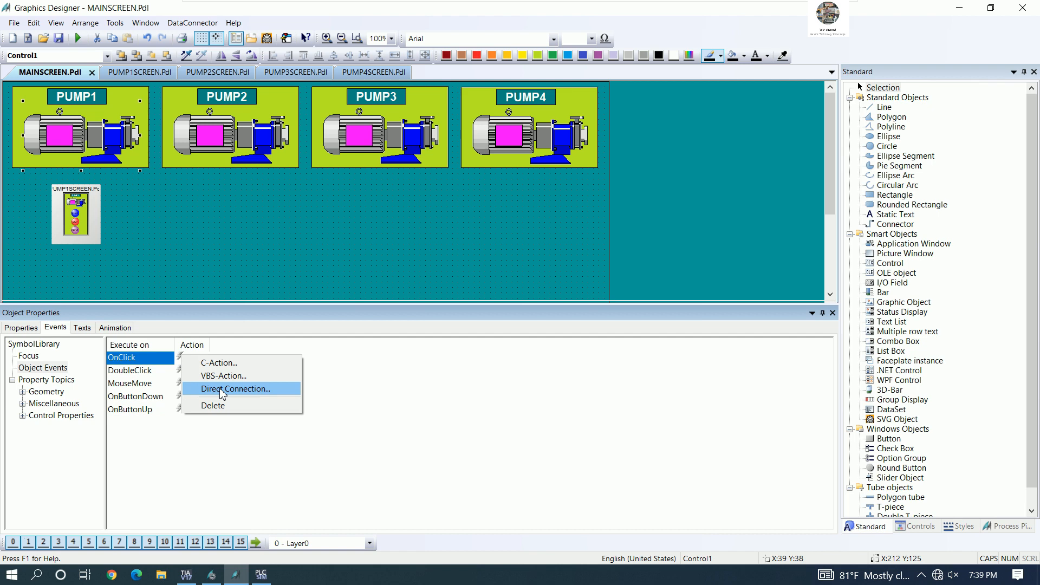
{"action": "left_click", "coordinate": [143, 371]}
{"action": "left_click", "coordinate": [145, 358]}
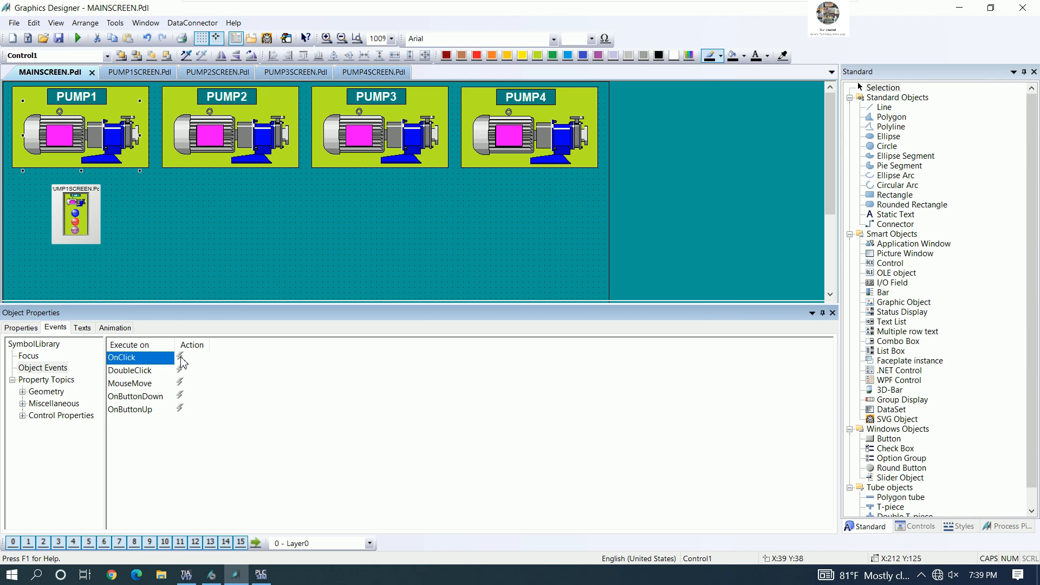
{"action": "double_click", "coordinate": [182, 358]}
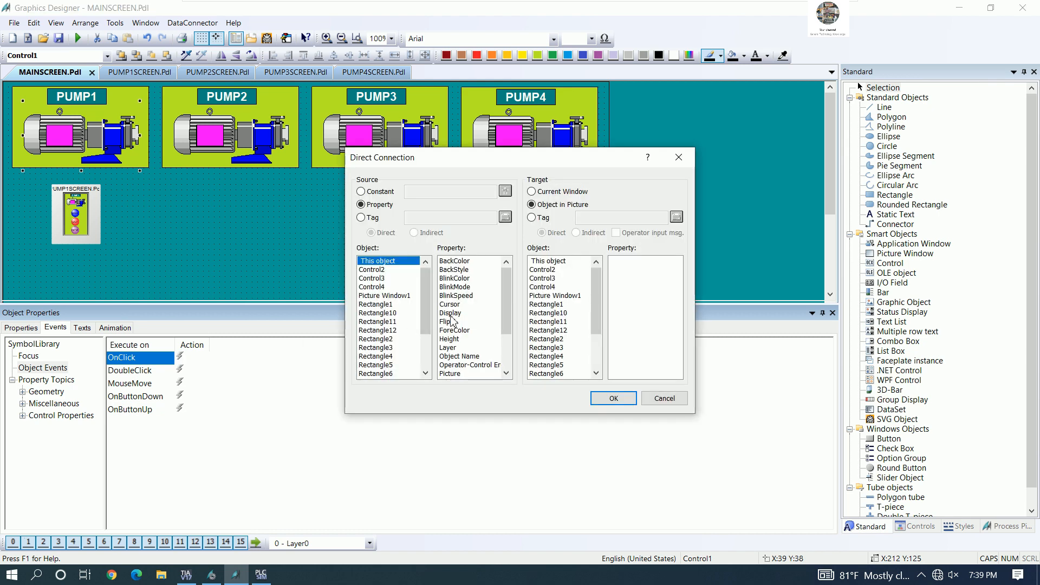
Step: Connect Picture Window1's Display property as source to Picture Window1's Display property as target, and accept the direct connection
{"action": "left_click_drag", "start_coordinate": [531, 158], "coordinate": [460, 187]}
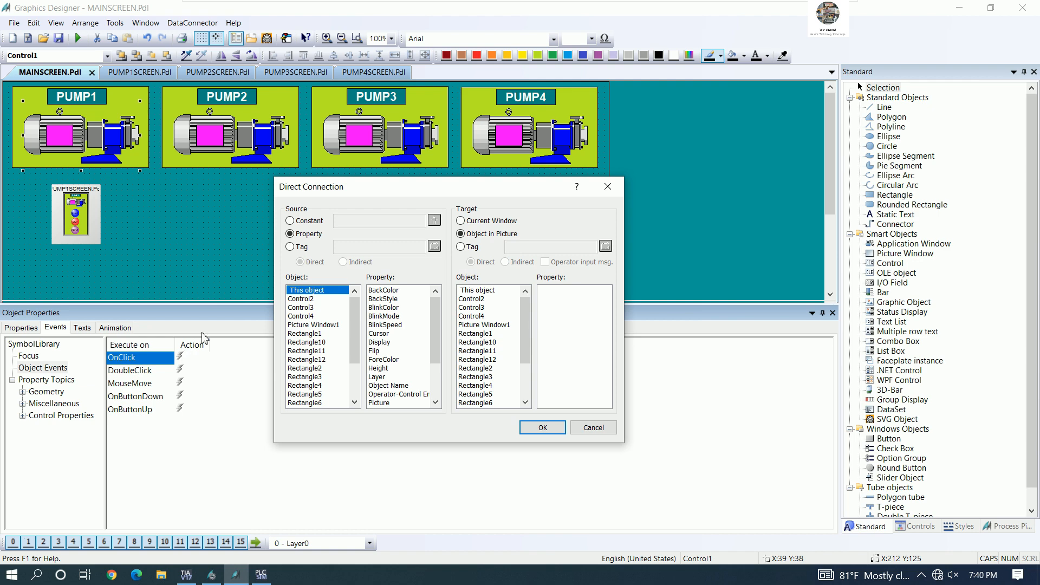
{"action": "left_click", "coordinate": [319, 326]}
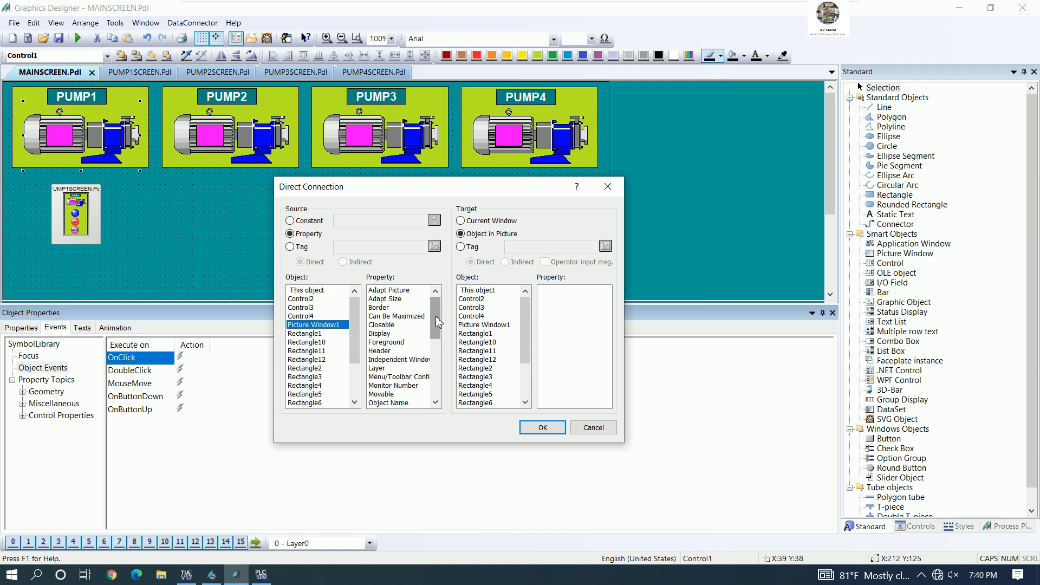
{"action": "left_click", "coordinate": [385, 334]}
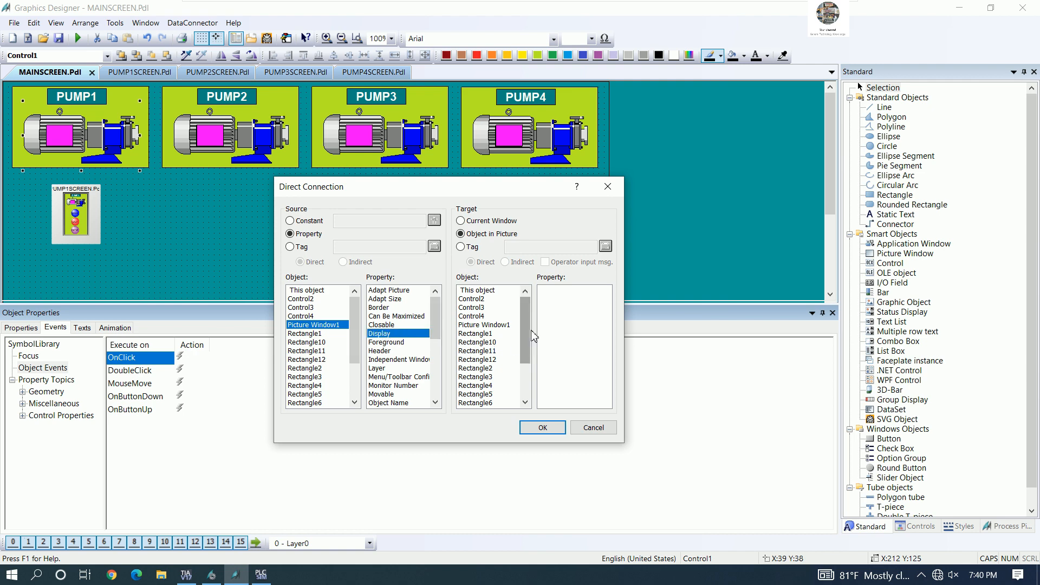
{"action": "mouse_move", "coordinate": [530, 325]}
{"action": "left_mouse_down"}
{"action": "mouse_move", "coordinate": [528, 372]}
{"action": "mouse_move", "coordinate": [528, 330]}
{"action": "left_mouse_up"}
{"action": "left_click", "coordinate": [484, 324]}
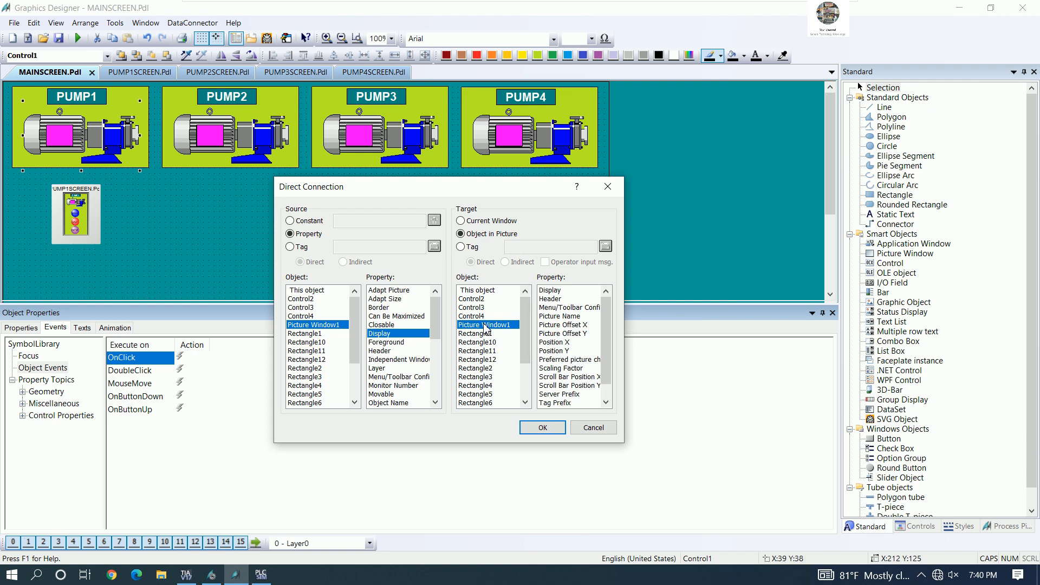
{"action": "left_click", "coordinate": [552, 291]}
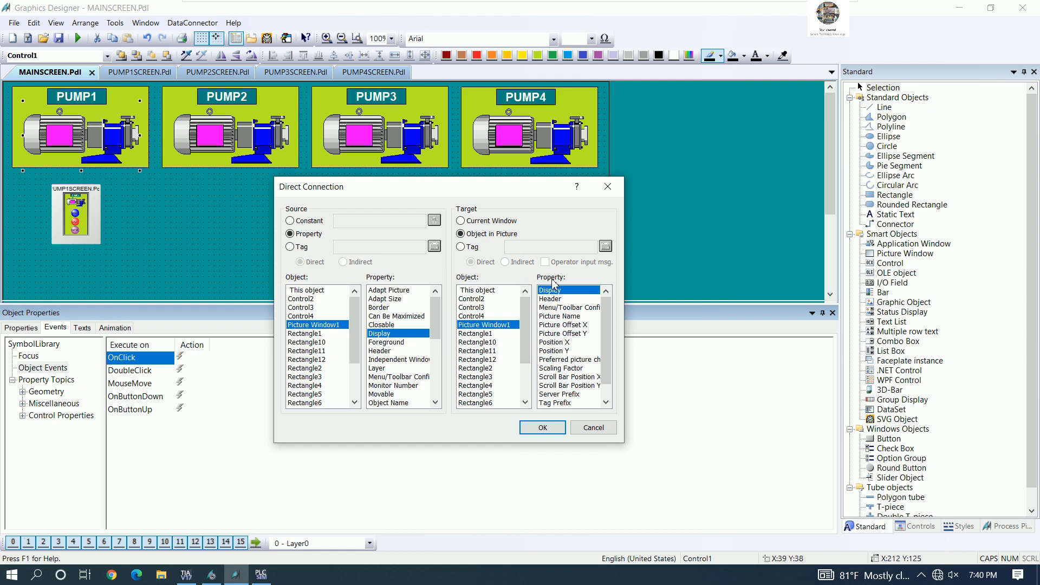
{"action": "left_click", "coordinate": [544, 428]}
Step: Save MAINSCREEN and start it in WinCC Runtime with the runtime window maximized
{"action": "left_click", "coordinate": [59, 39]}
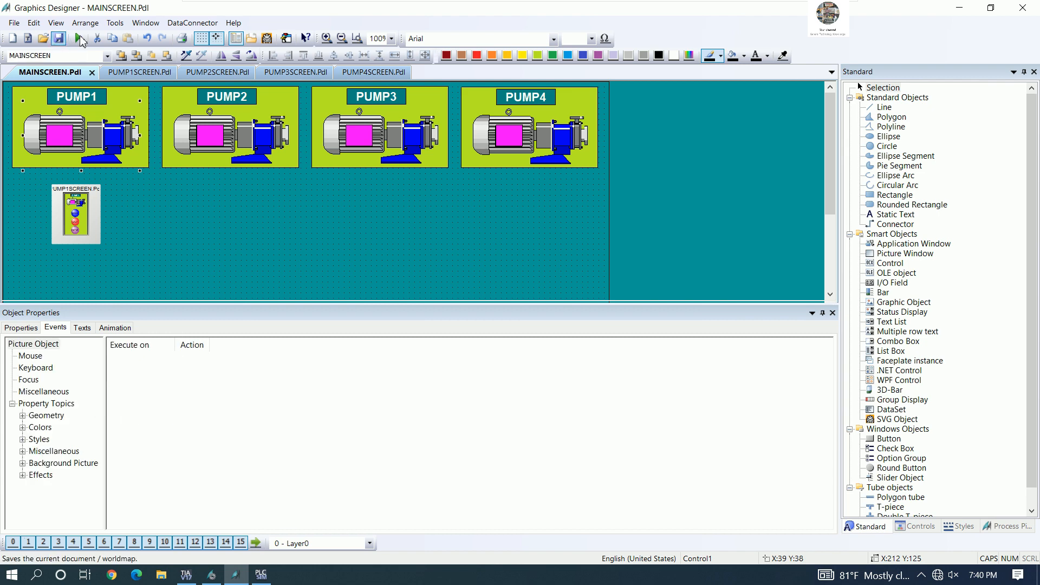
{"action": "left_click", "coordinate": [79, 38]}
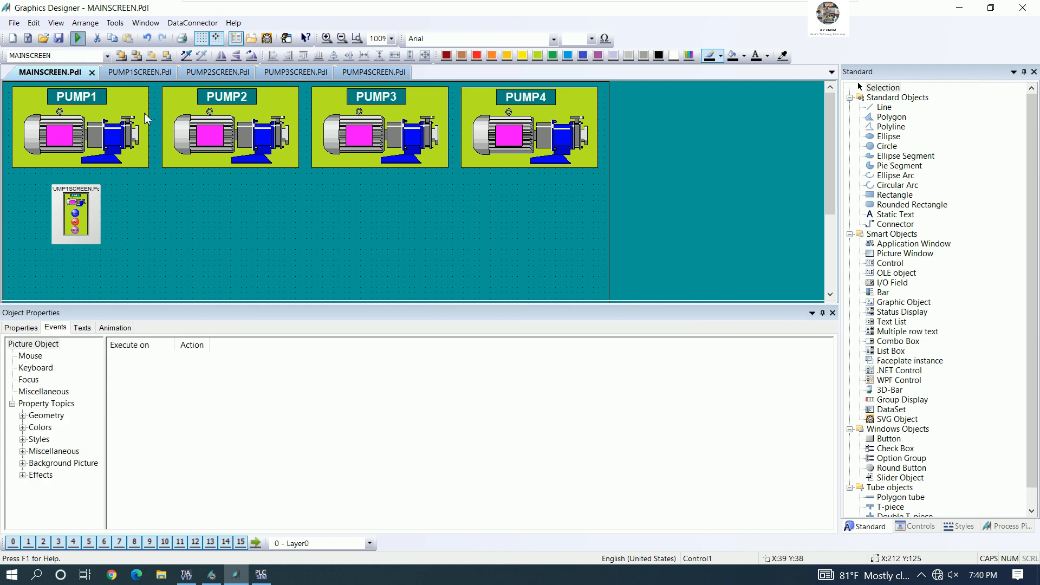
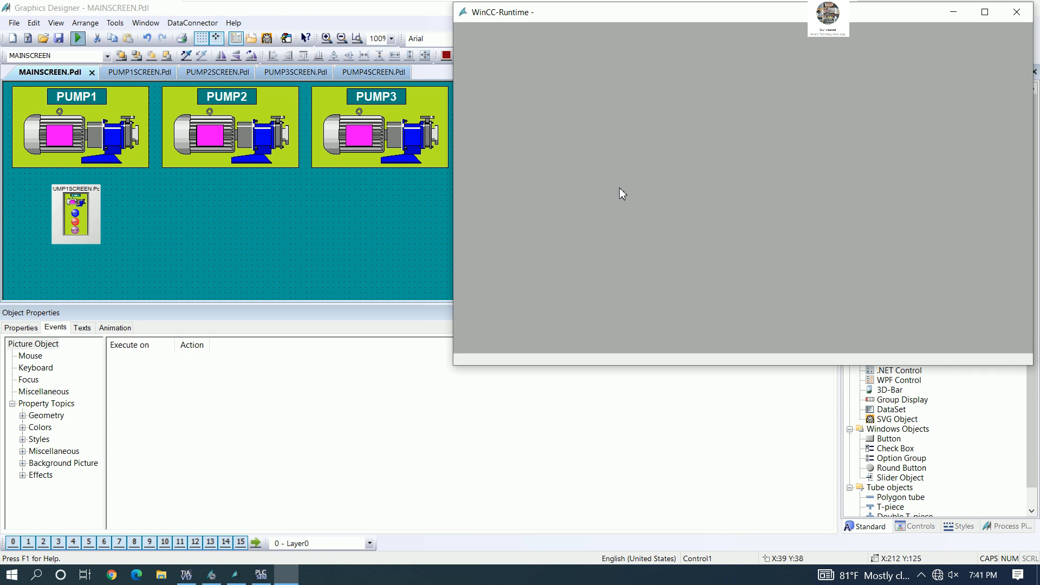
{"action": "left_click", "coordinate": [985, 12]}
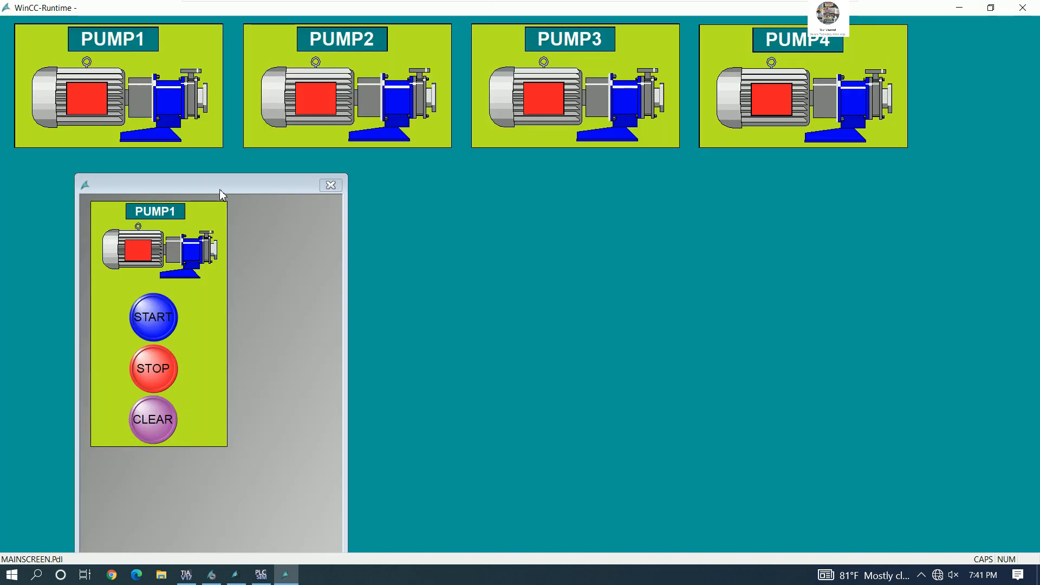
Step: Test how the PUMP1 symbol acts on its picture window in the runtime, and close the picture window and the runtime
{"action": "left_click", "coordinate": [155, 110]}
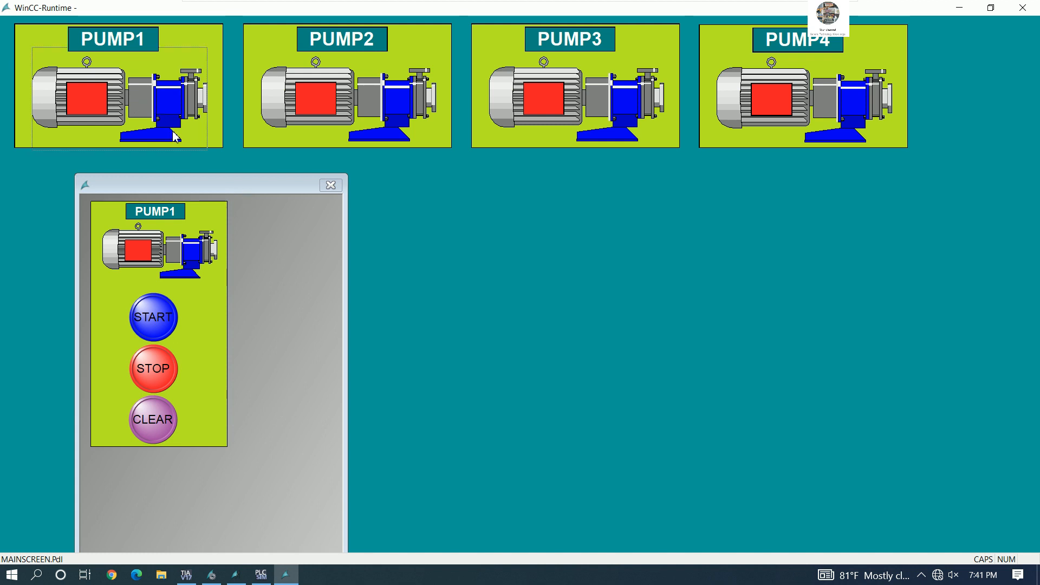
{"action": "left_click", "coordinate": [254, 189]}
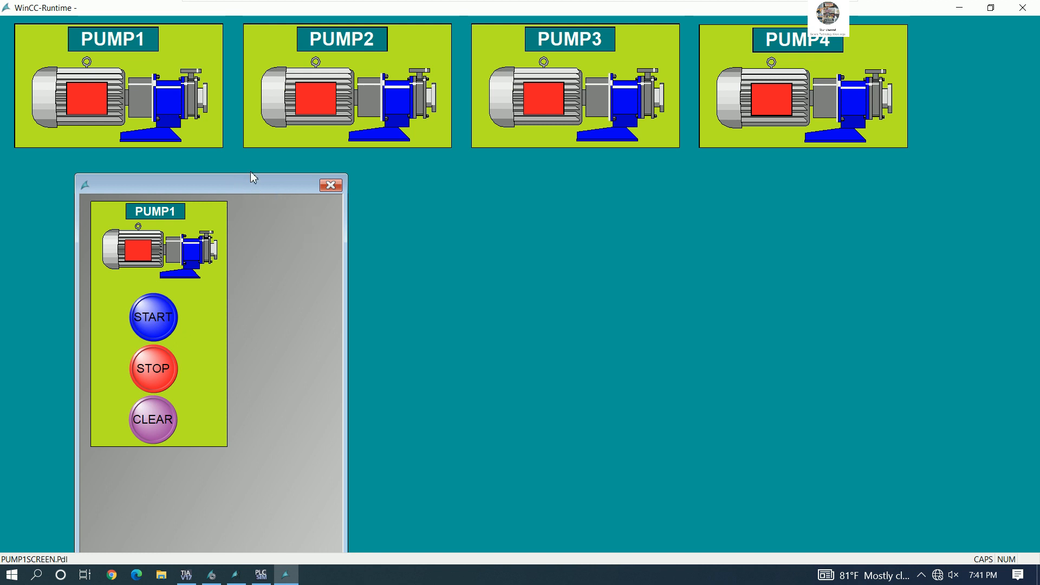
{"action": "left_click", "coordinate": [150, 119]}
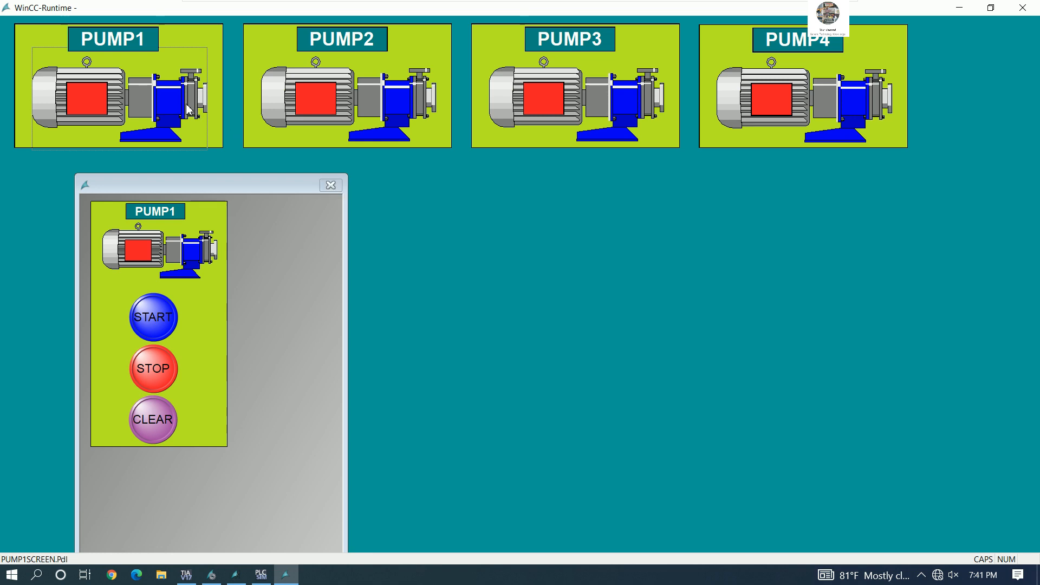
{"action": "left_click", "coordinate": [331, 186]}
{"action": "left_click", "coordinate": [1022, 8]}
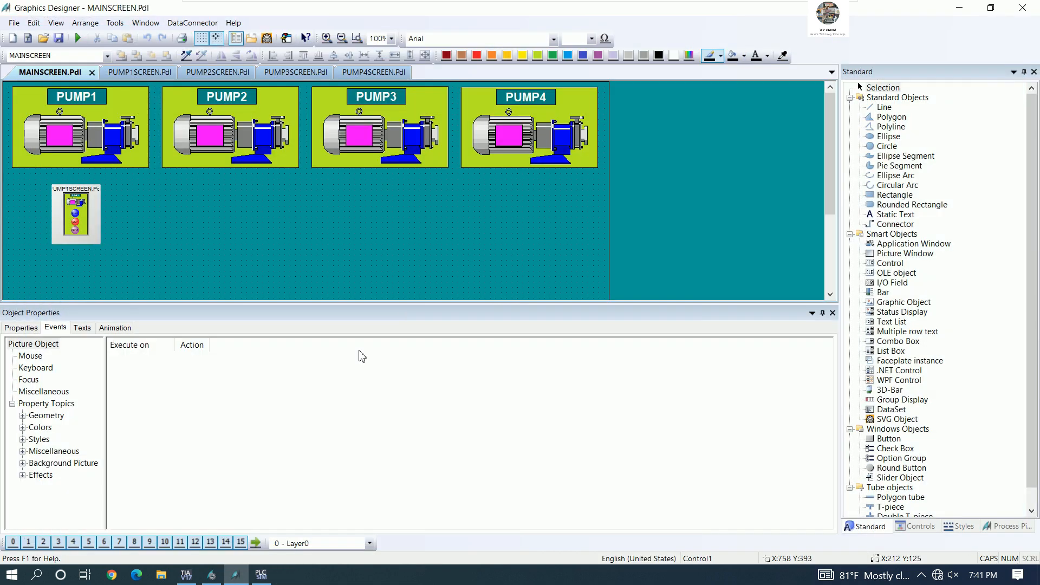
Step: Set the Display attribute of the picture window below PUMP1 to No
{"action": "left_click", "coordinate": [97, 200]}
{"action": "left_click", "coordinate": [21, 327]}
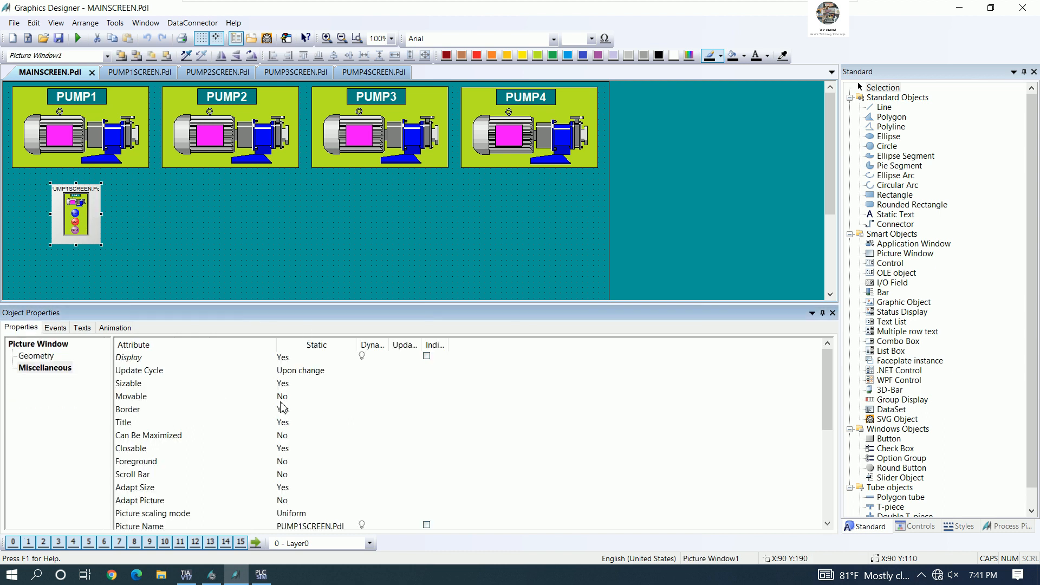
{"action": "left_click", "coordinate": [288, 361]}
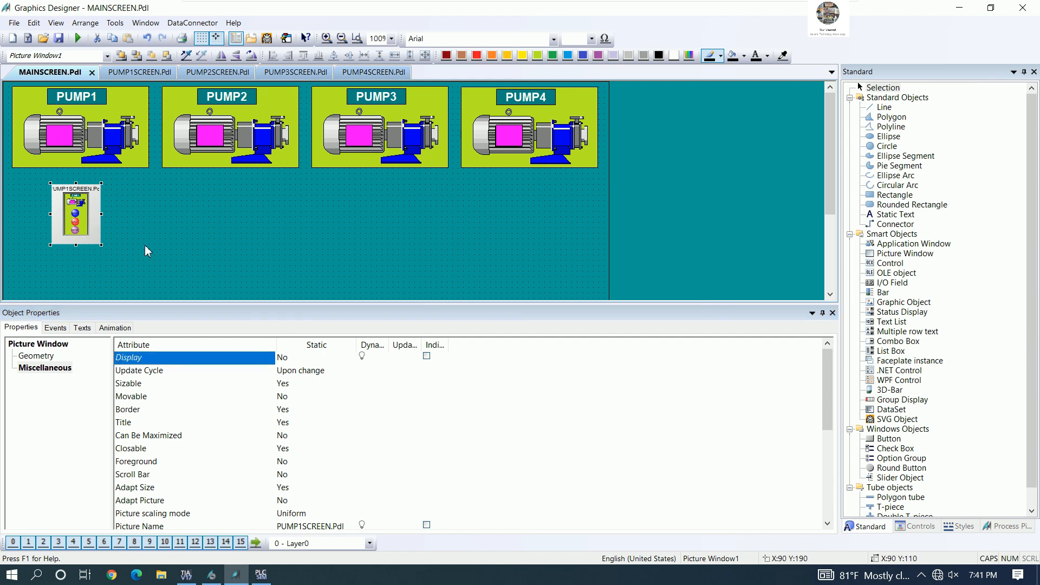
Step: Save MAINSCREEN, test the PUMP1 symbol again in WinCC Runtime, and close the runtime
{"action": "left_click", "coordinate": [59, 38]}
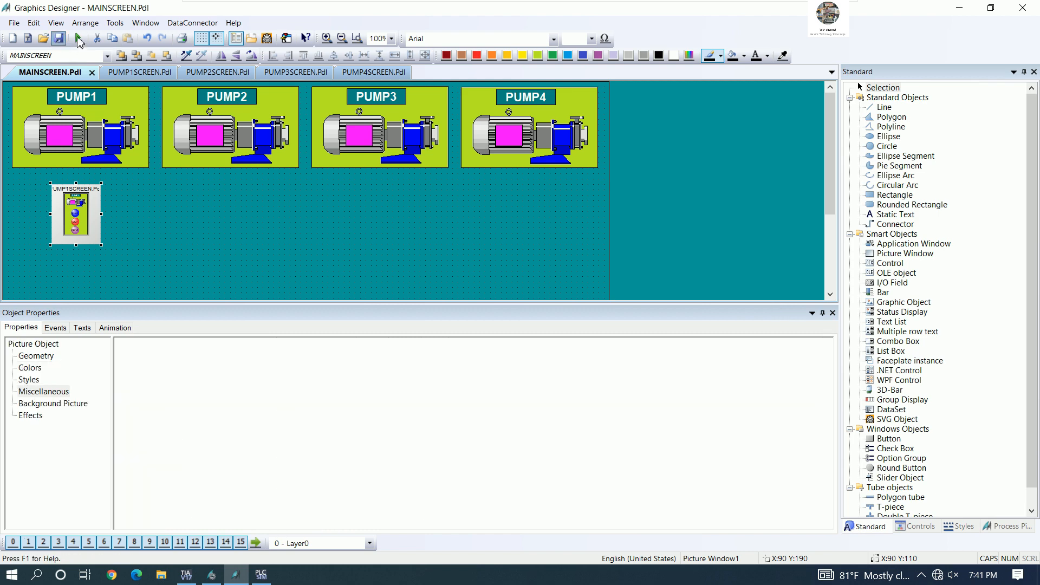
{"action": "left_click", "coordinate": [79, 41]}
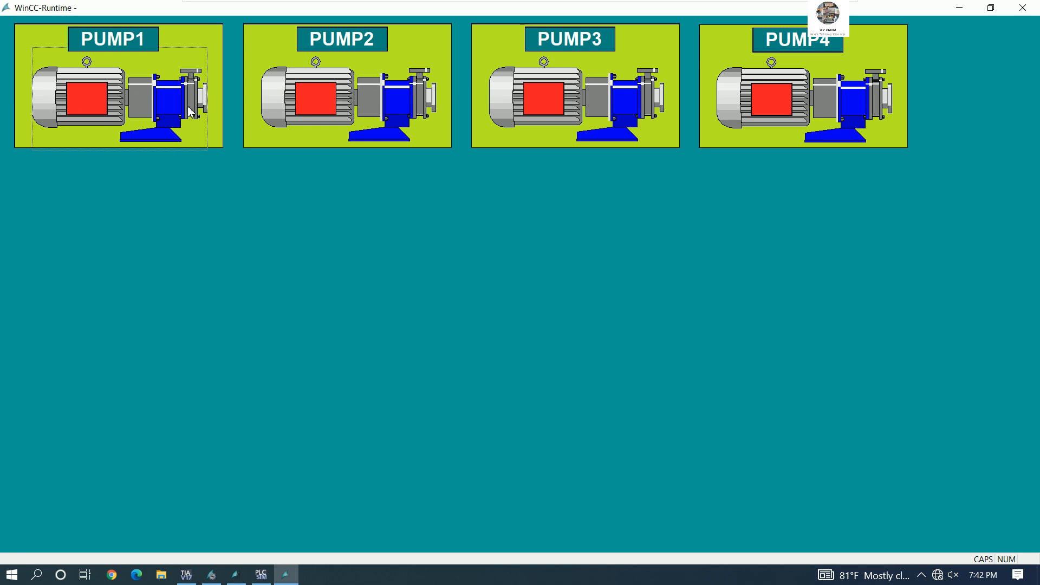
{"action": "left_click", "coordinate": [1024, 9]}
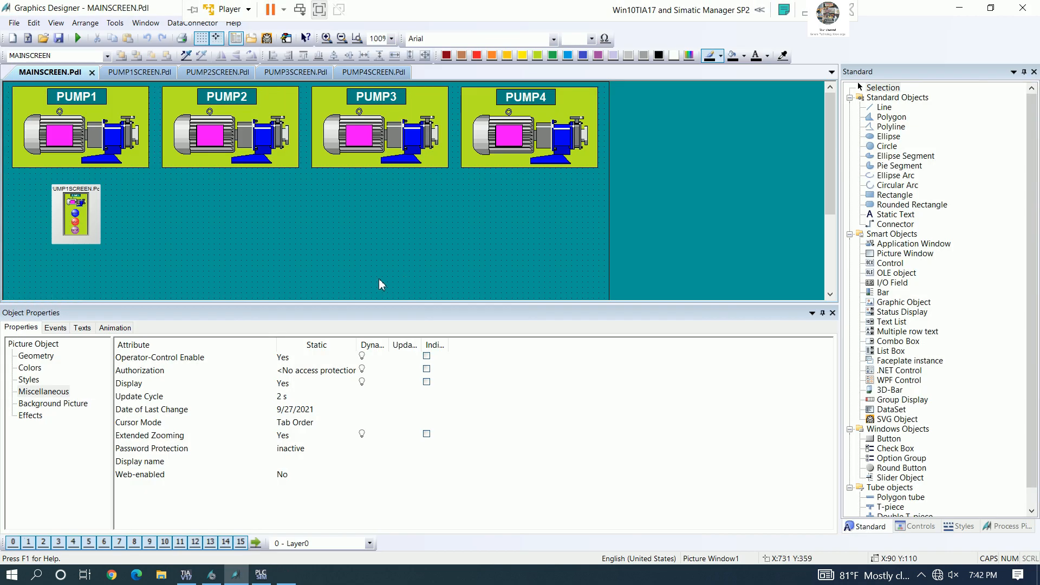
Step: Examine the Display and other miscellaneous attributes of the picture window below PUMP1 and of the PUMP1 pump symbol
{"action": "left_click", "coordinate": [98, 230]}
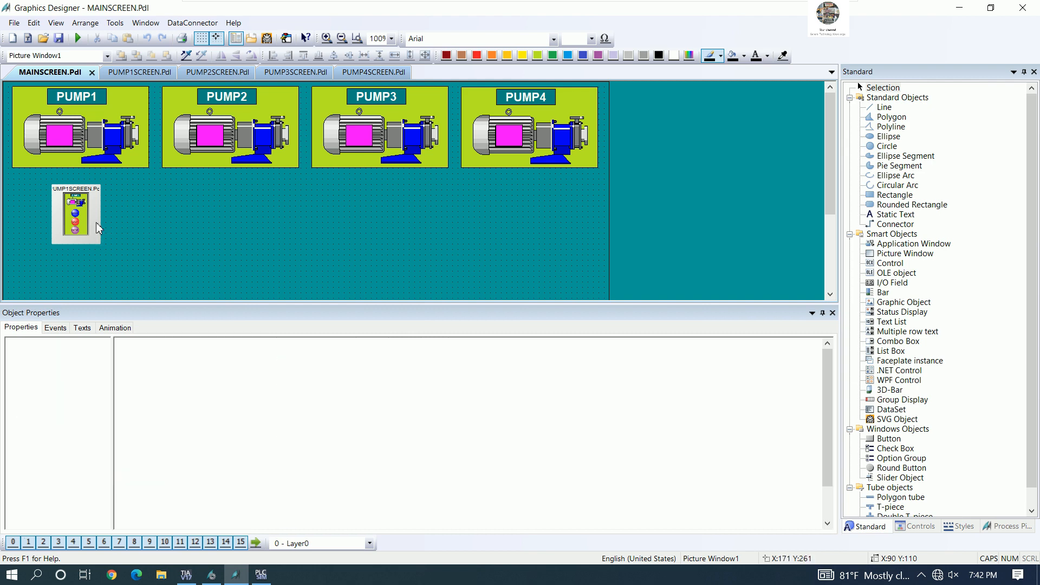
{"action": "left_click", "coordinate": [290, 362]}
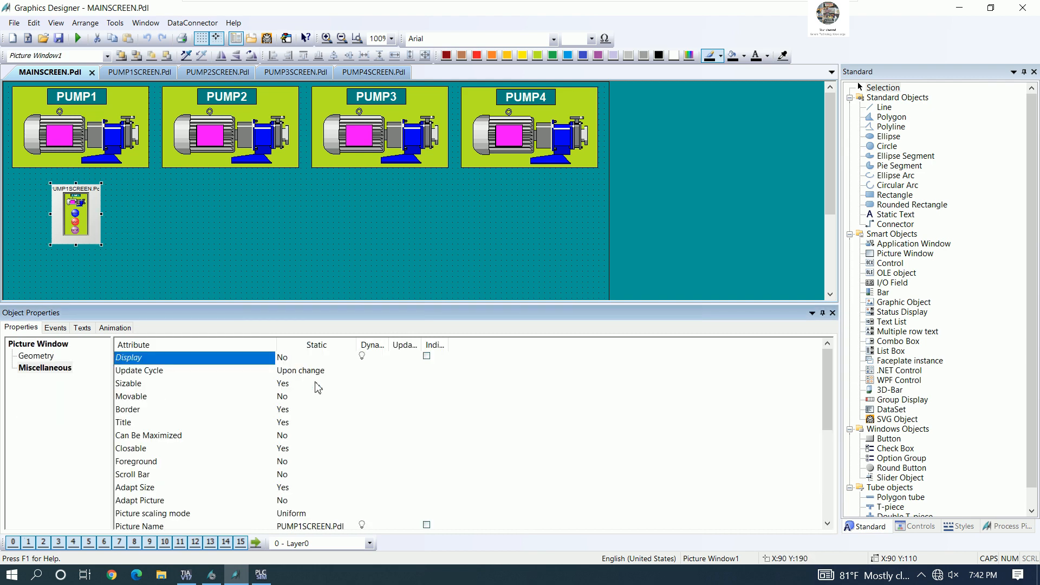
{"action": "scroll", "coordinate": [319, 392], "scroll_direction": "down", "scroll_amount": 3}
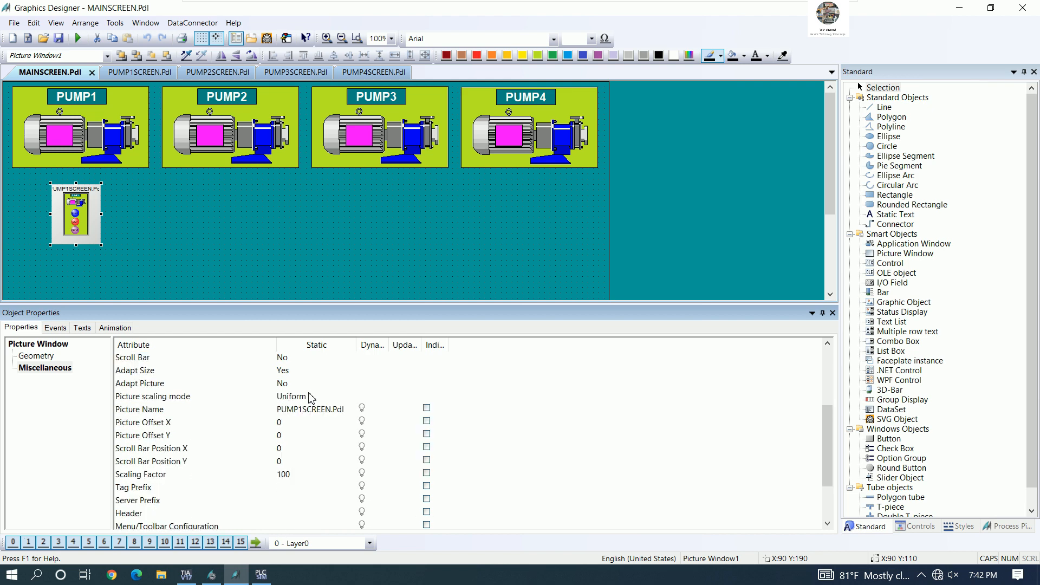
{"action": "scroll", "coordinate": [321, 410], "scroll_direction": "up", "scroll_amount": 3}
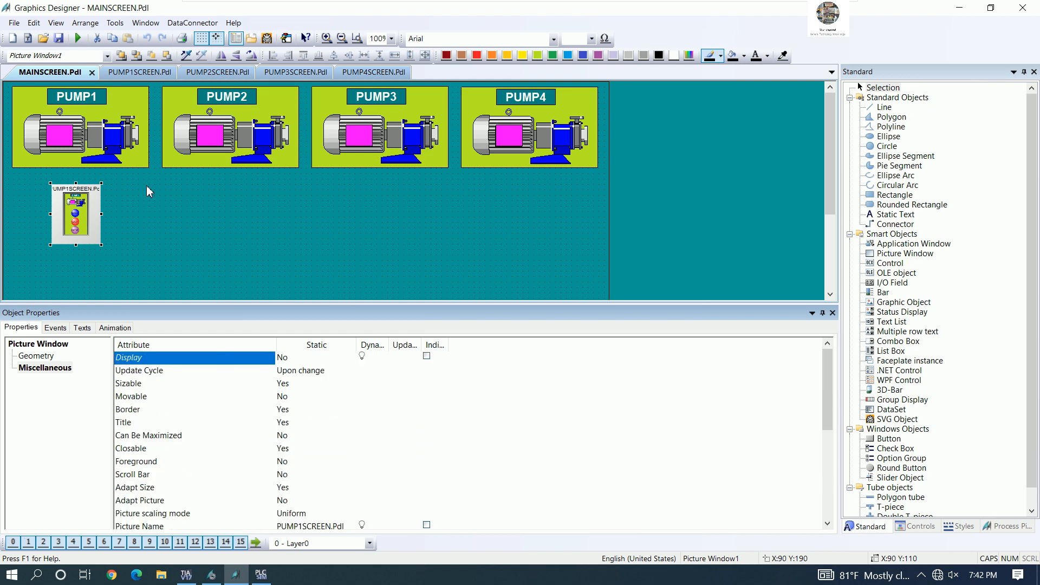
{"action": "left_click", "coordinate": [125, 162]}
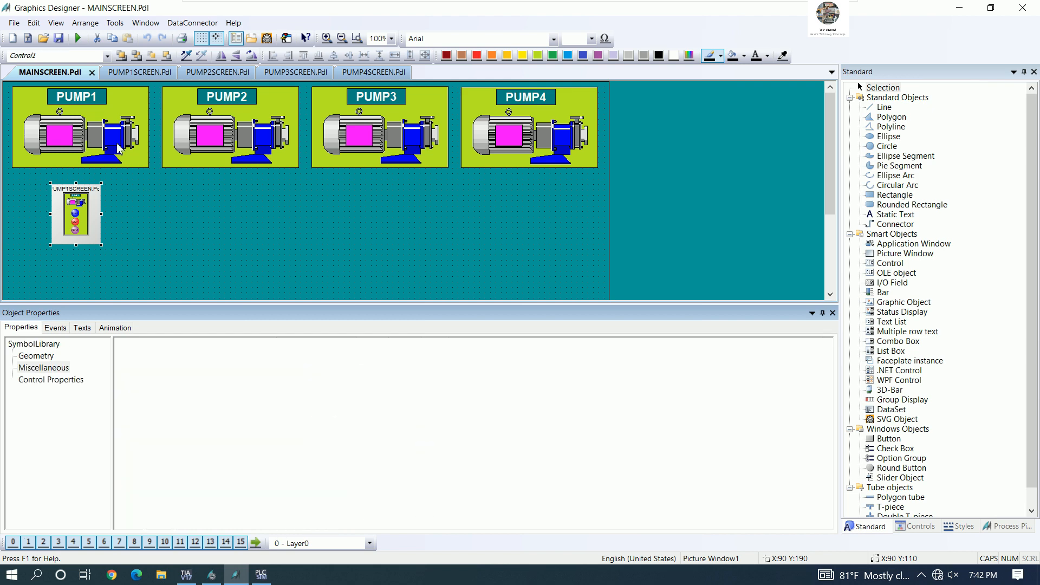
{"action": "left_click", "coordinate": [98, 212]}
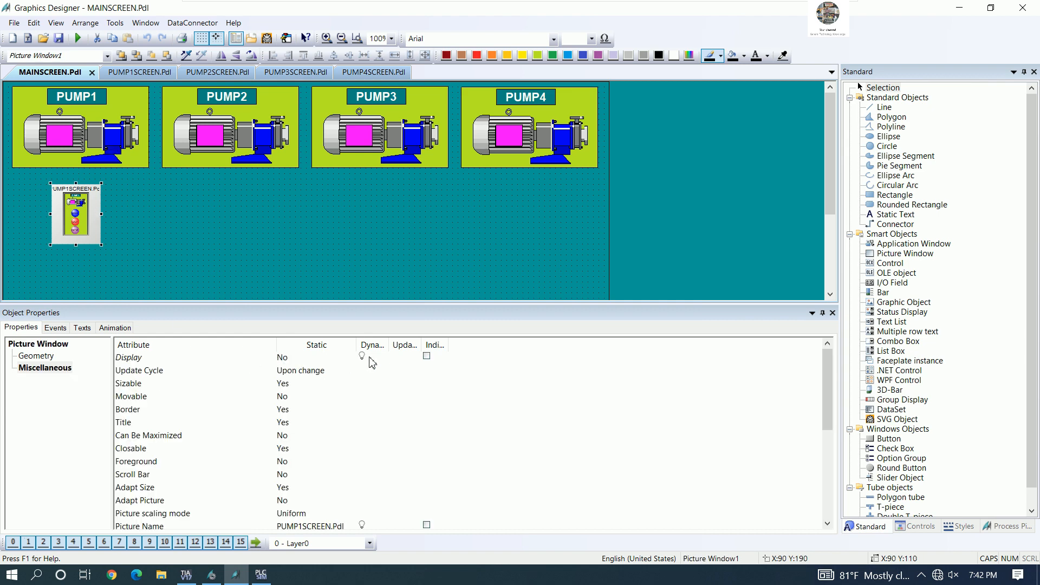
{"action": "left_click", "coordinate": [308, 359]}
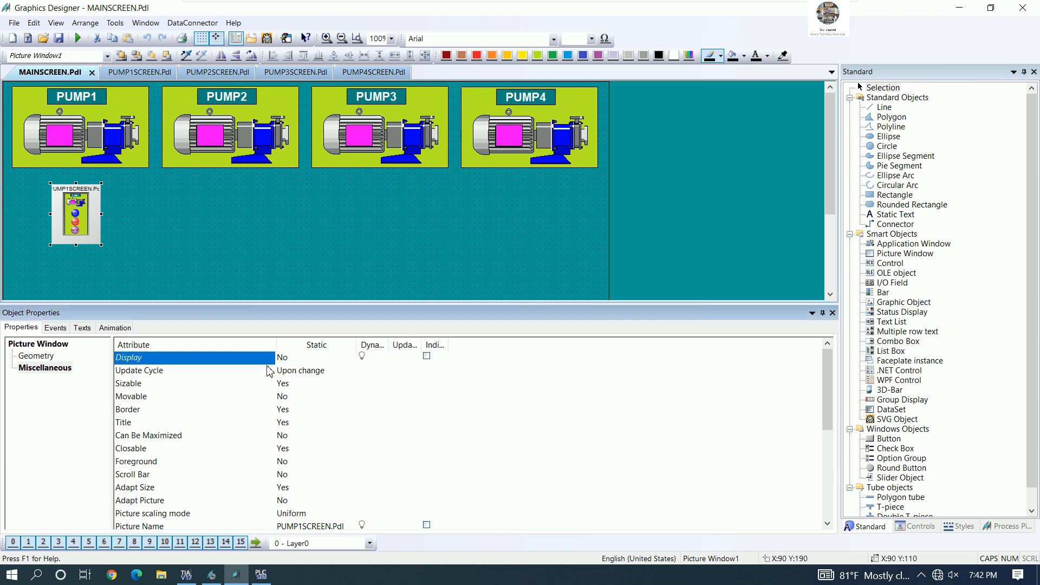
{"action": "left_click", "coordinate": [115, 146]}
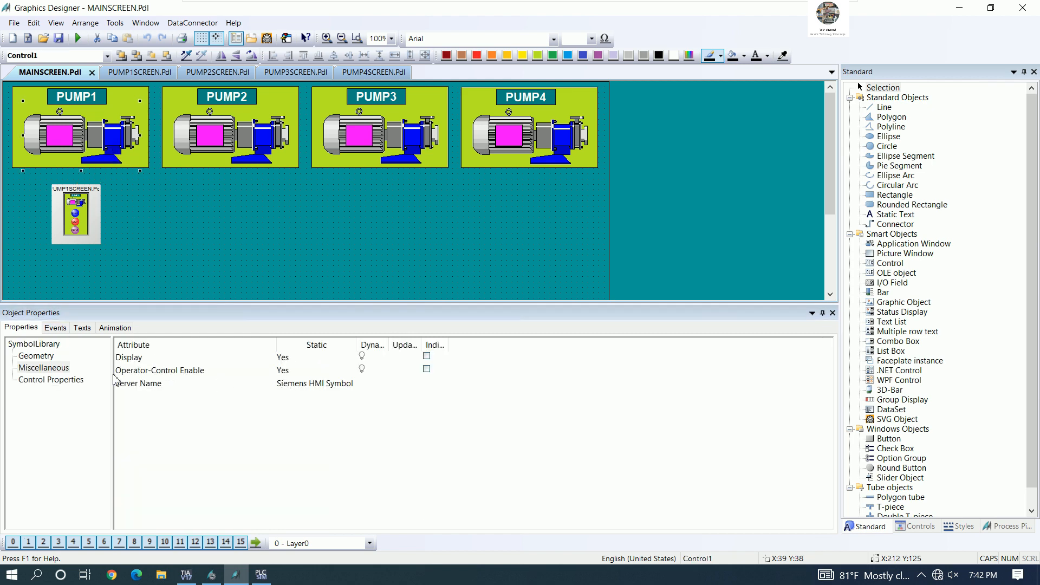
Step: Set the PUMP1 symbol's OnClick direct connection source to This object's Display property, targeting Picture Window1's Display, and save MAINSCREEN
{"action": "left_click", "coordinate": [50, 358]}
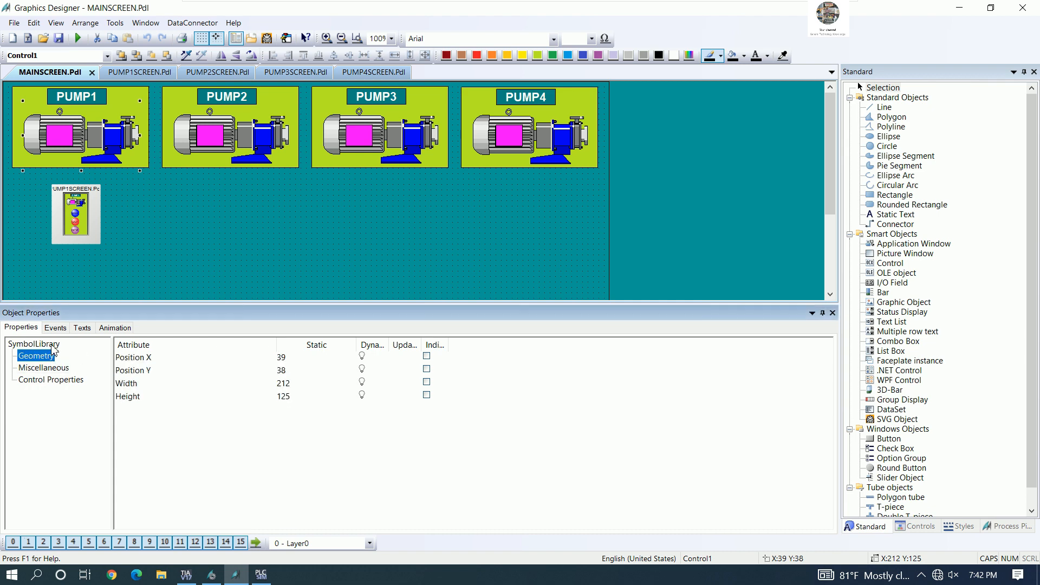
{"action": "left_click", "coordinate": [56, 328]}
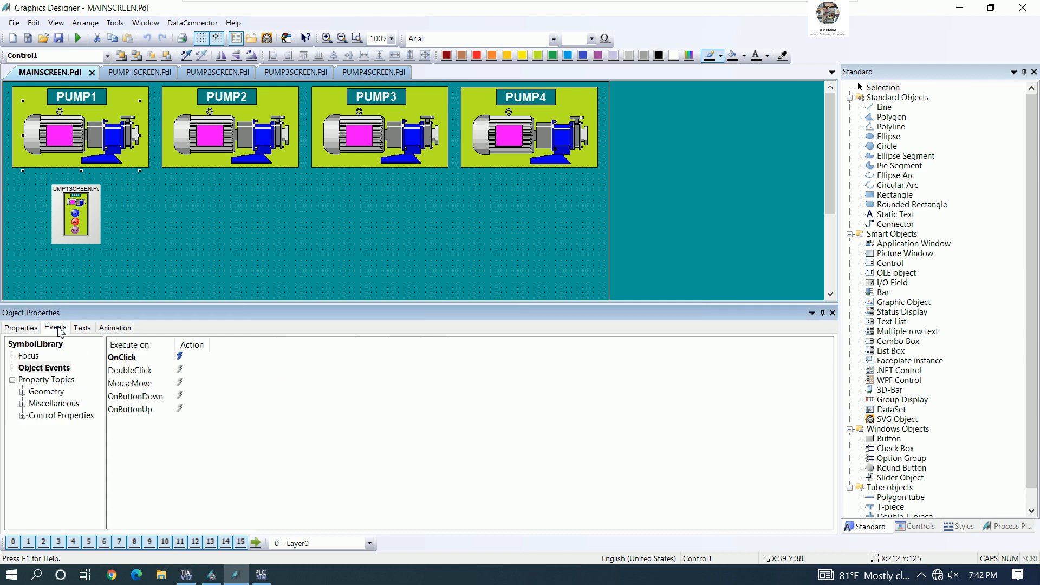
{"action": "double_click", "coordinate": [181, 360]}
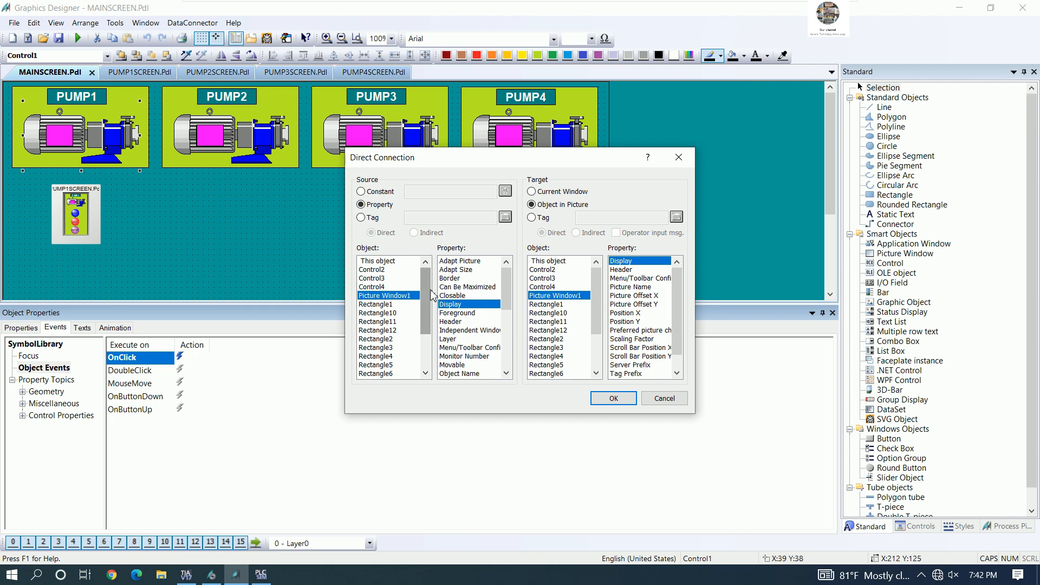
{"action": "left_click", "coordinate": [390, 262]}
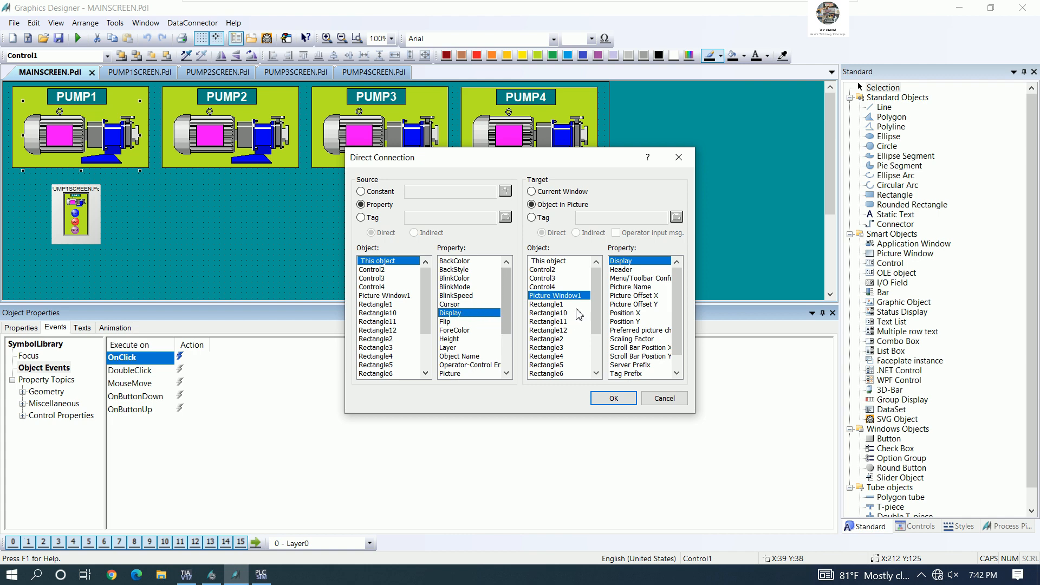
{"action": "mouse_move", "coordinate": [599, 301]}
{"action": "left_mouse_down"}
{"action": "mouse_move", "coordinate": [597, 336]}
{"action": "mouse_move", "coordinate": [591, 287]}
{"action": "left_mouse_up"}
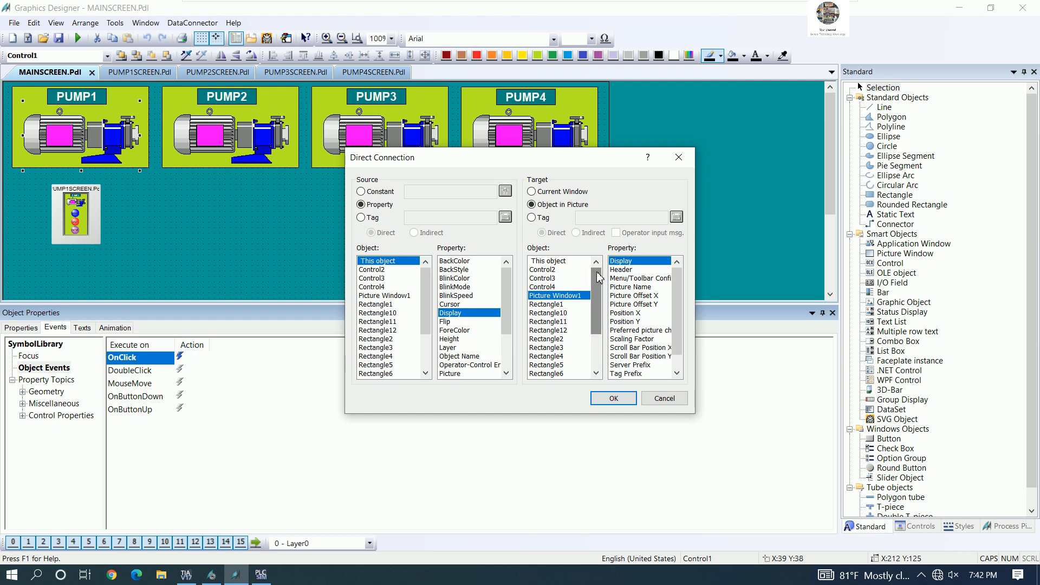
{"action": "left_click", "coordinate": [613, 399]}
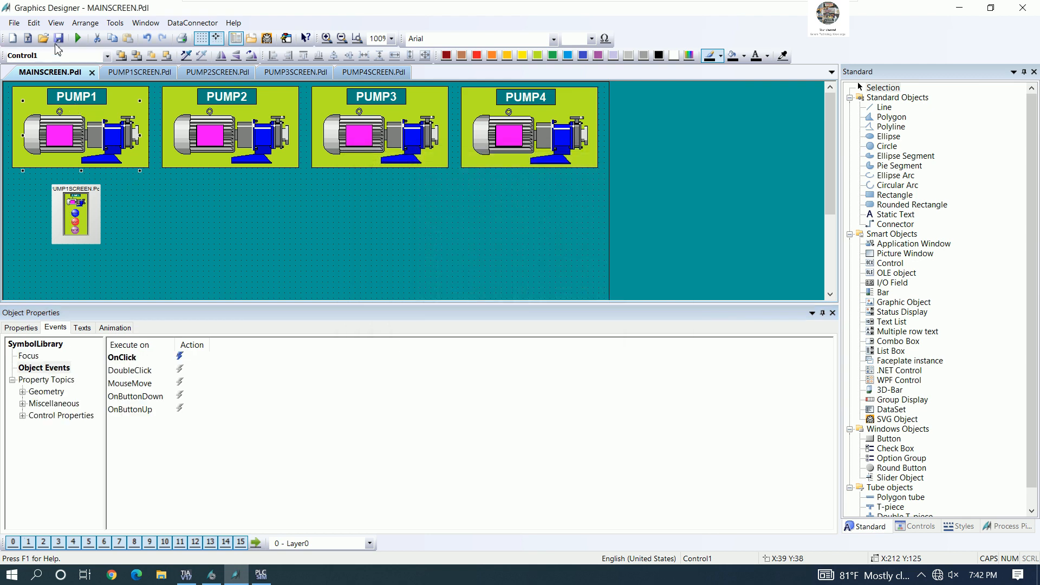
{"action": "left_click", "coordinate": [59, 38]}
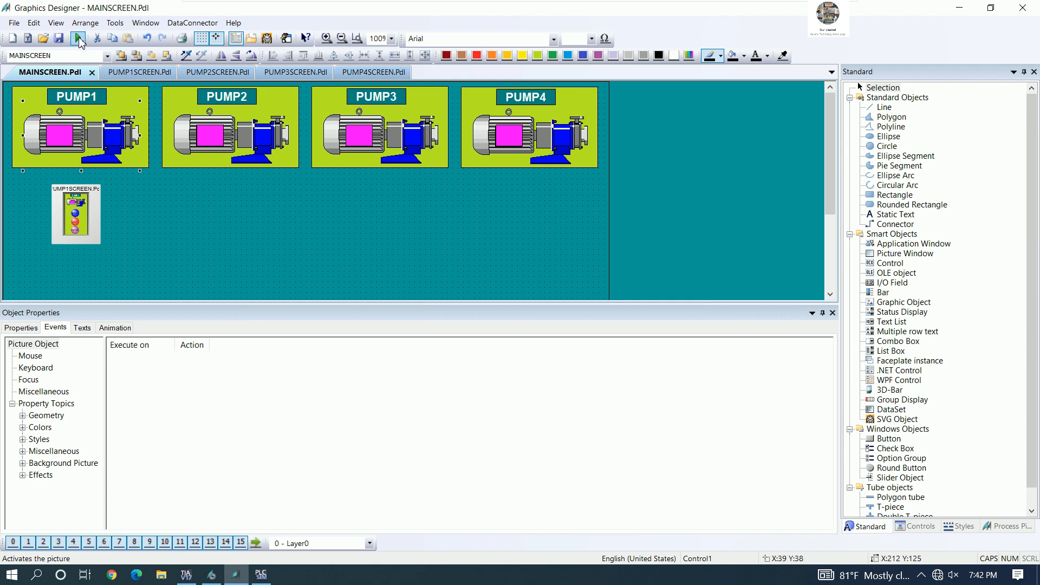
Step: Set the Display attribute of the picture window below PUMP1 to Yes
{"action": "left_click", "coordinate": [90, 193]}
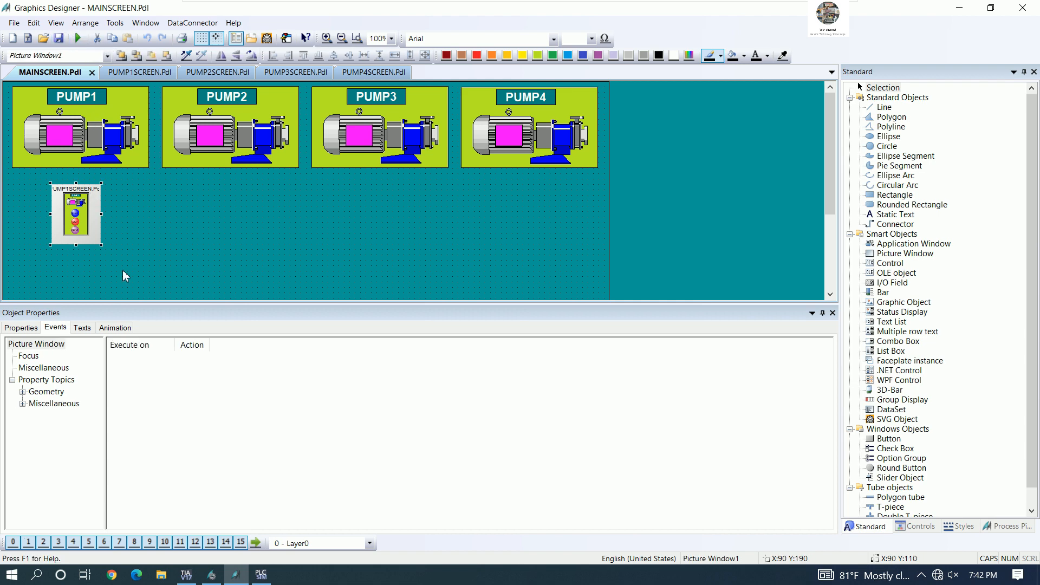
{"action": "left_click", "coordinate": [21, 328]}
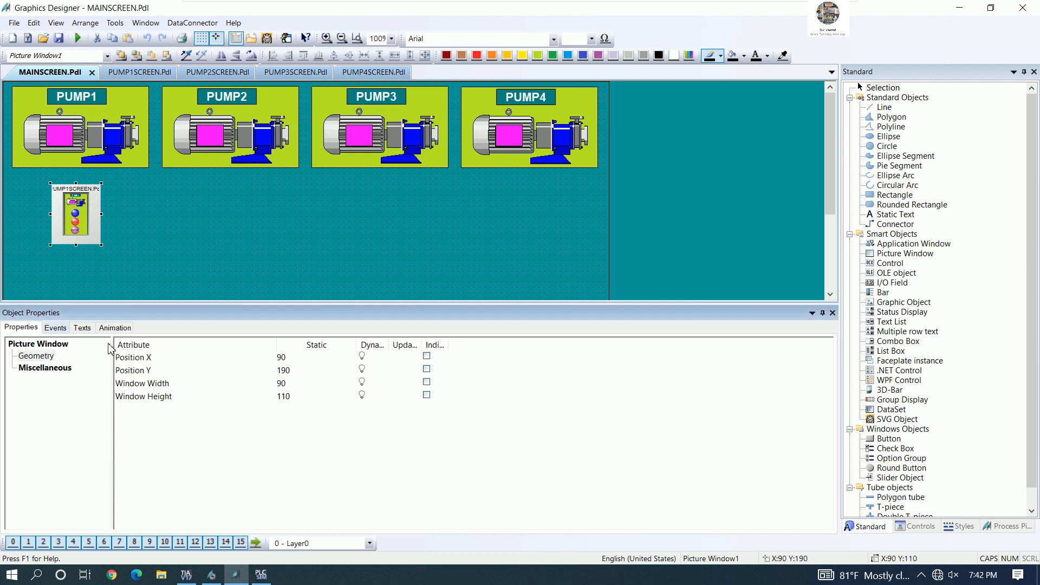
{"action": "left_click", "coordinate": [52, 368]}
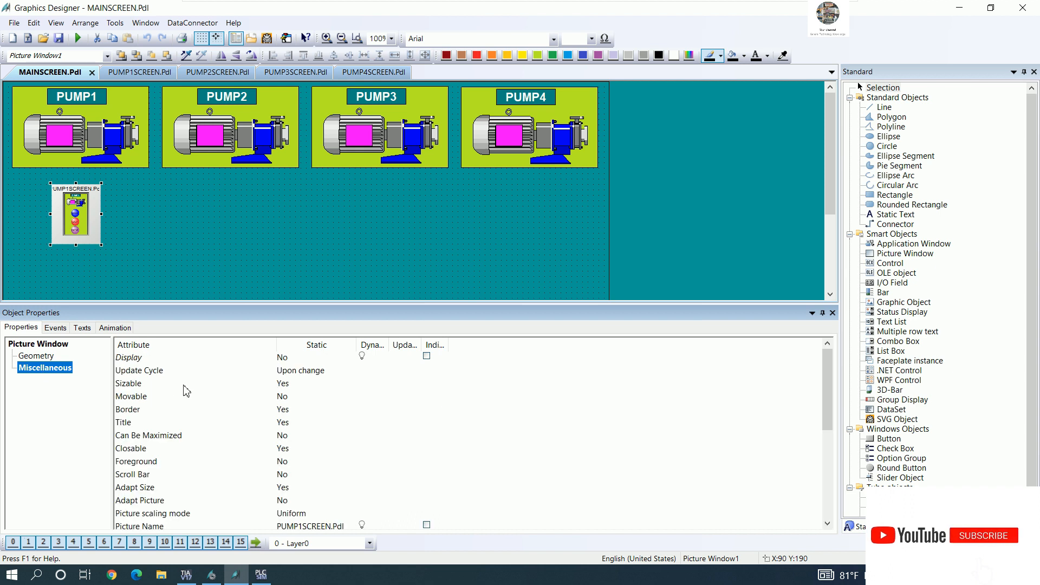
{"action": "double_click", "coordinate": [288, 359]}
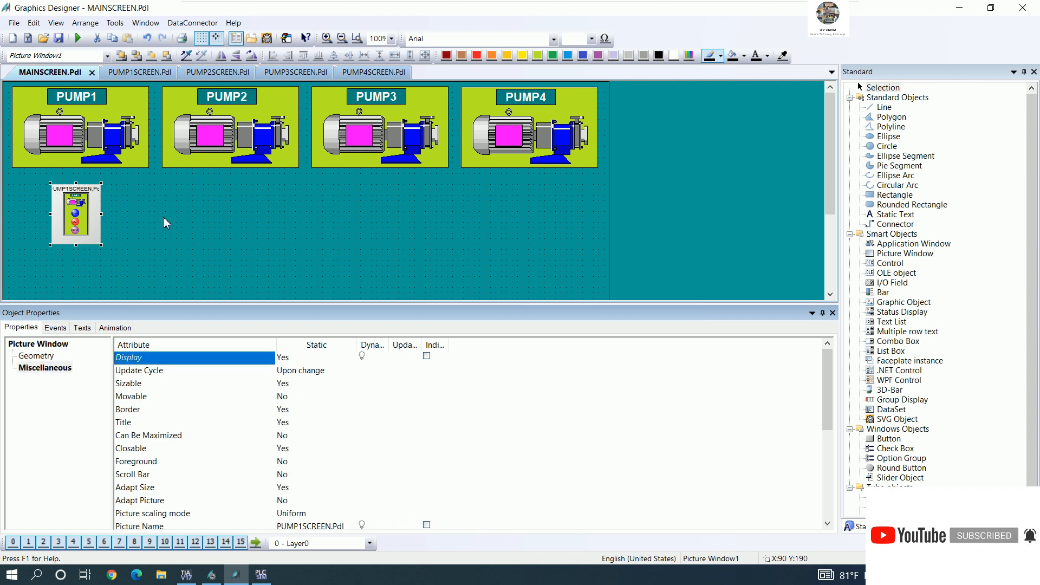
Step: Save MAINSCREEN, test the PUMP1 symbol with its picture window in WinCC Runtime, and close the runtime
{"action": "left_click", "coordinate": [57, 39]}
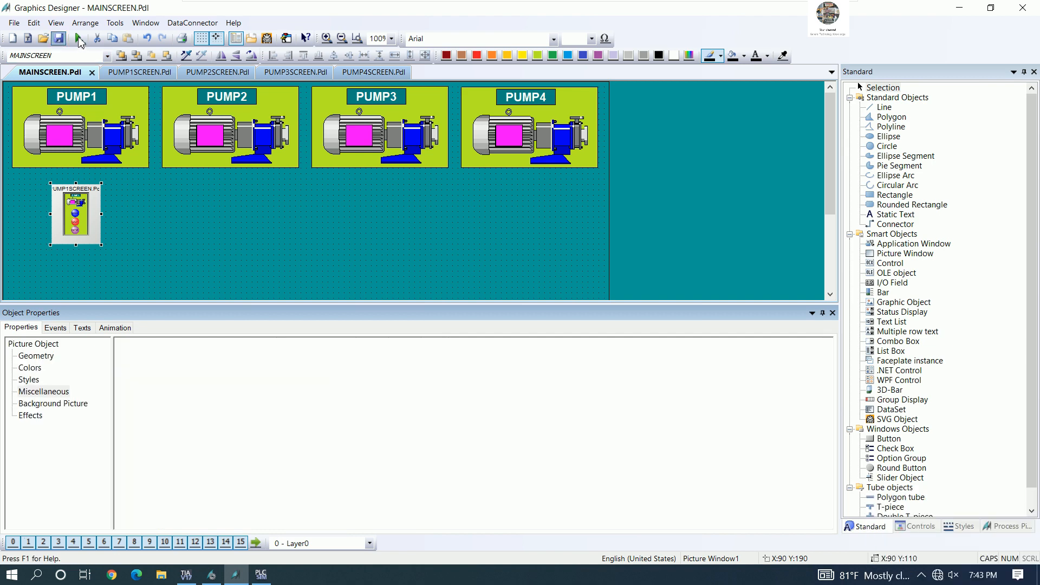
{"action": "left_click", "coordinate": [79, 39]}
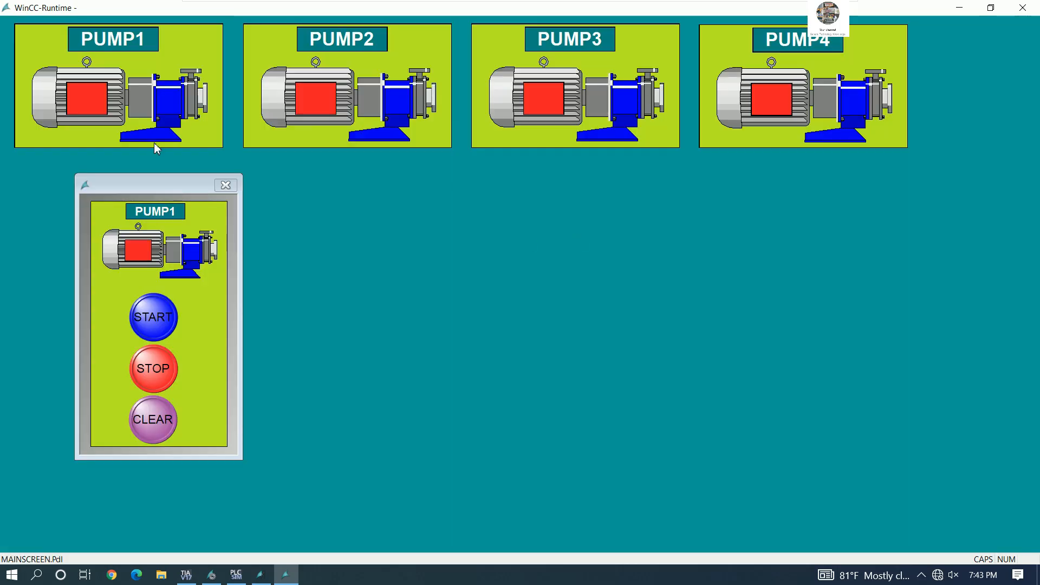
{"action": "left_click", "coordinate": [175, 105]}
{"action": "left_click", "coordinate": [189, 194]}
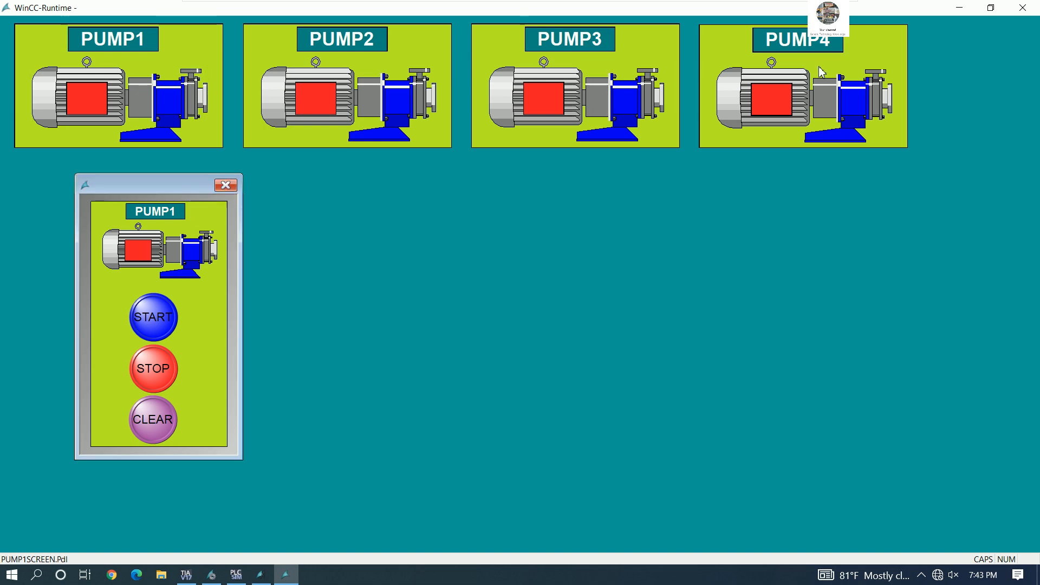
{"action": "left_click", "coordinate": [1024, 7]}
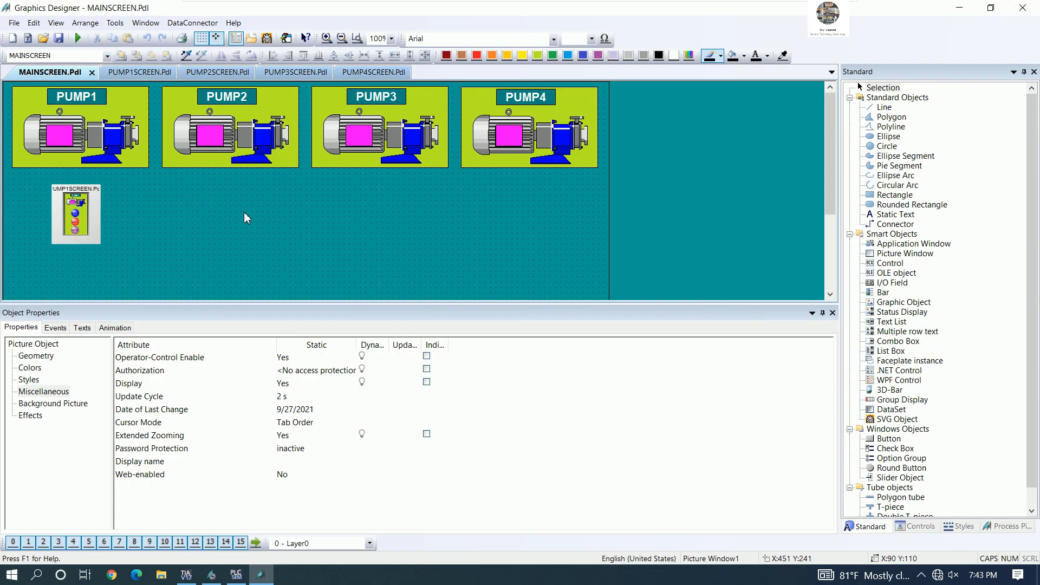
Step: Set the Sizable attribute of the picture window below PUMP1 to No, then save MAINSCREEN and activate it in the runtime
{"action": "left_click", "coordinate": [110, 142]}
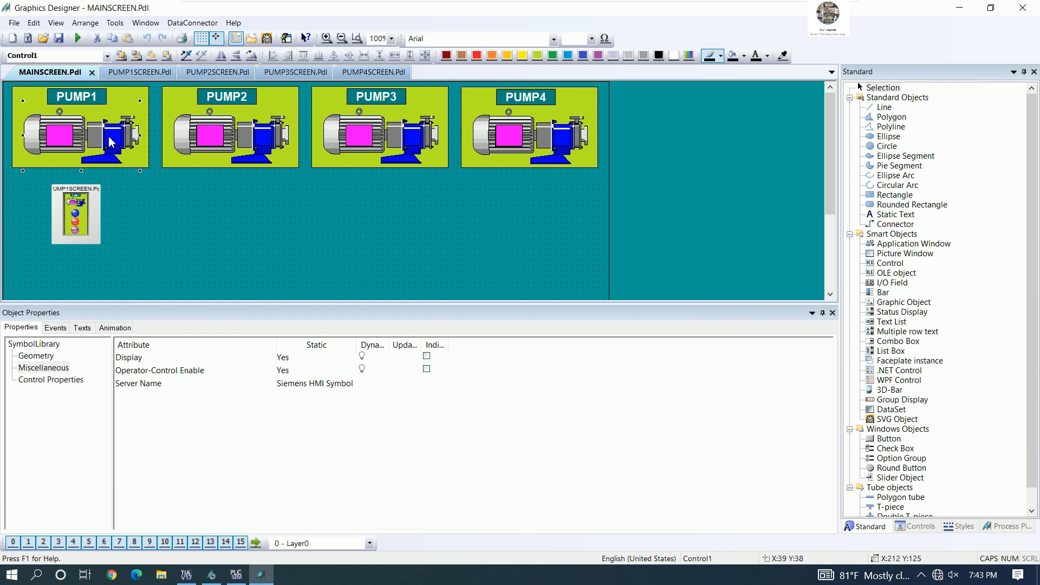
{"action": "left_click", "coordinate": [85, 214]}
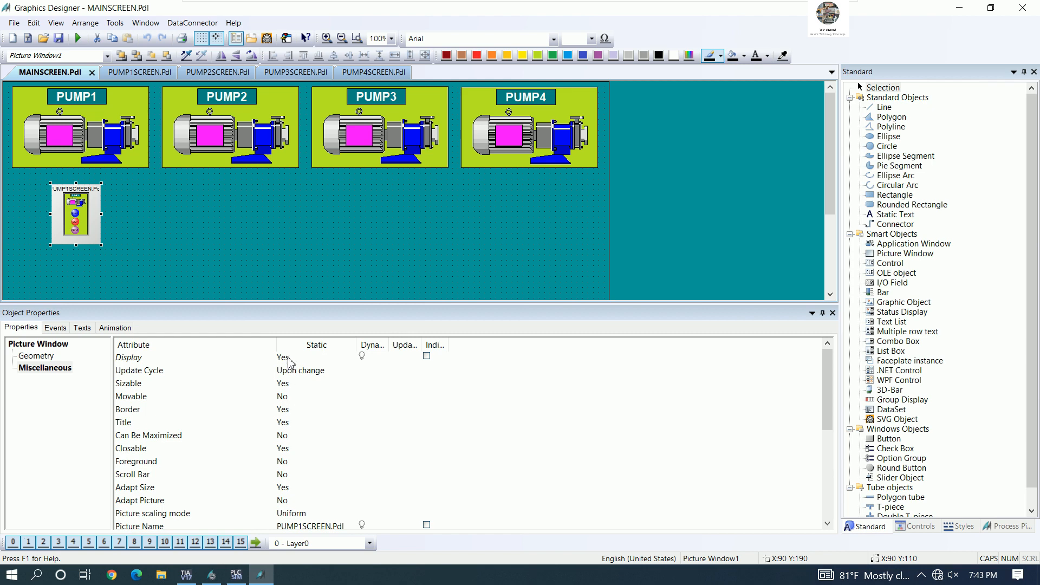
{"action": "scroll", "coordinate": [293, 403], "scroll_direction": "down", "scroll_amount": 1}
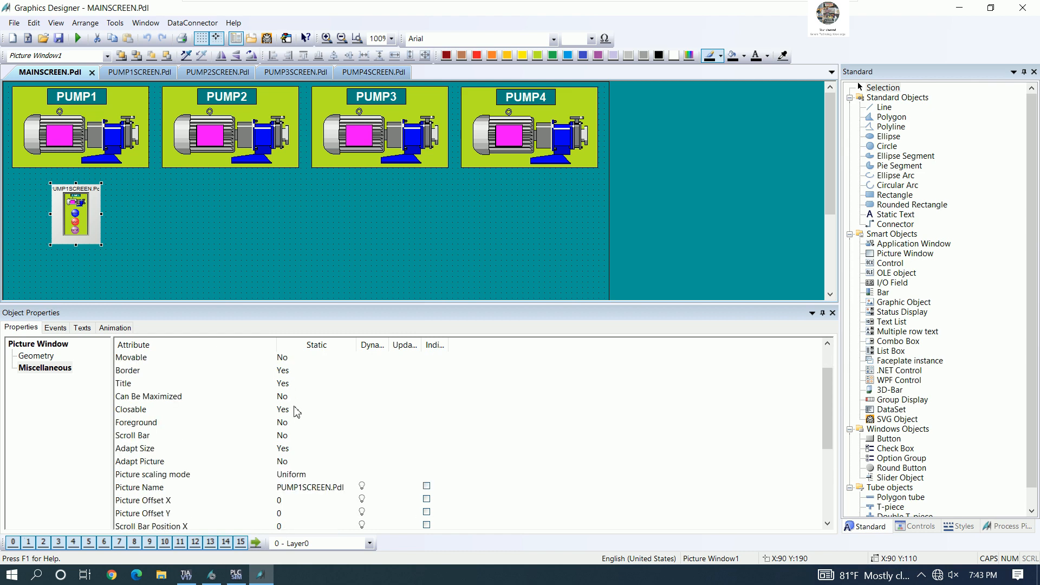
{"action": "scroll", "coordinate": [317, 467], "scroll_direction": "down", "scroll_amount": 1}
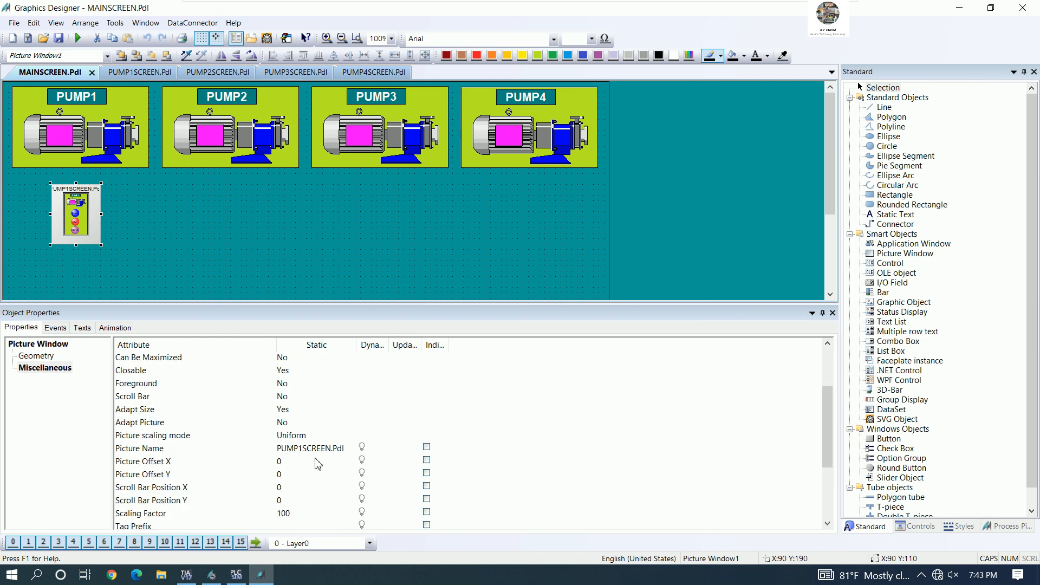
{"action": "scroll", "coordinate": [311, 438], "scroll_direction": "up", "scroll_amount": 2}
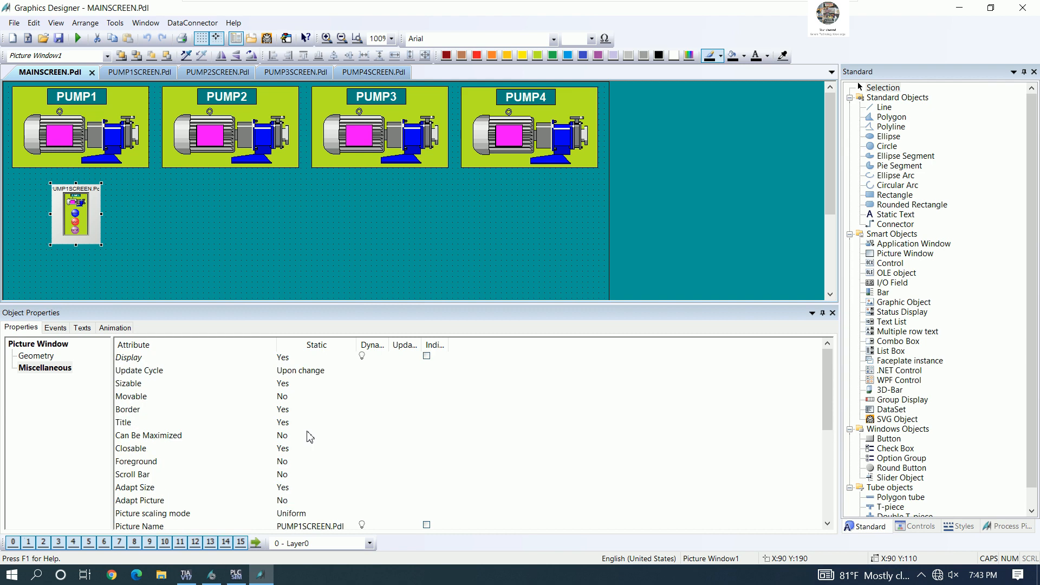
{"action": "left_click", "coordinate": [289, 411]}
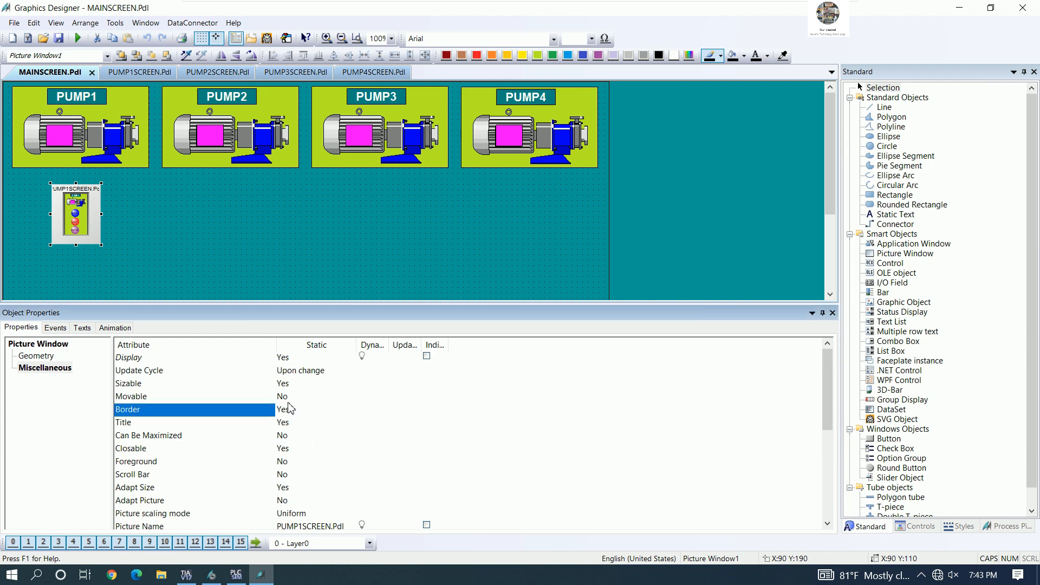
{"action": "left_click", "coordinate": [285, 396]}
{"action": "left_click", "coordinate": [289, 382]}
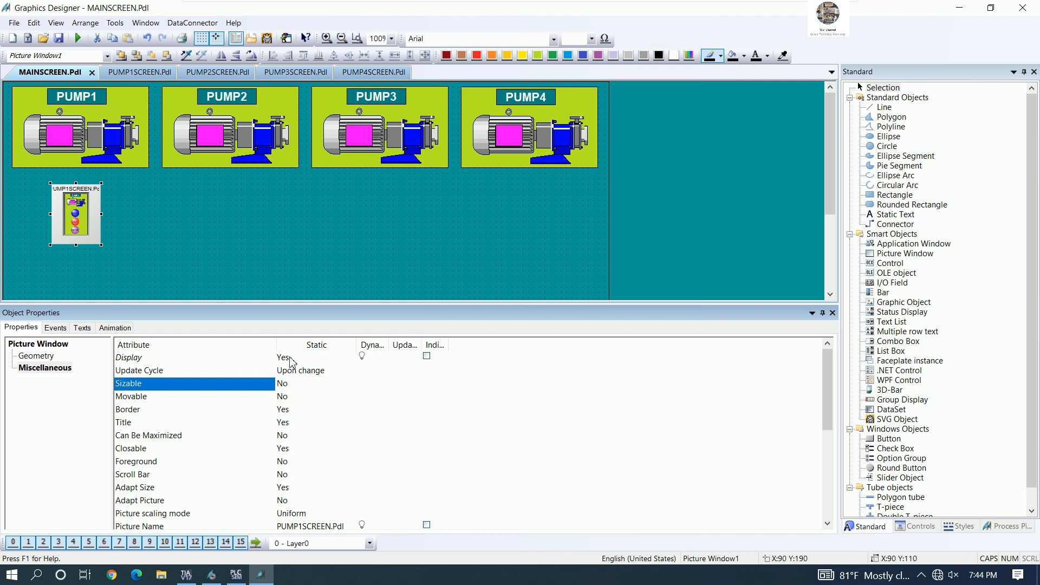
{"action": "left_click", "coordinate": [59, 39]}
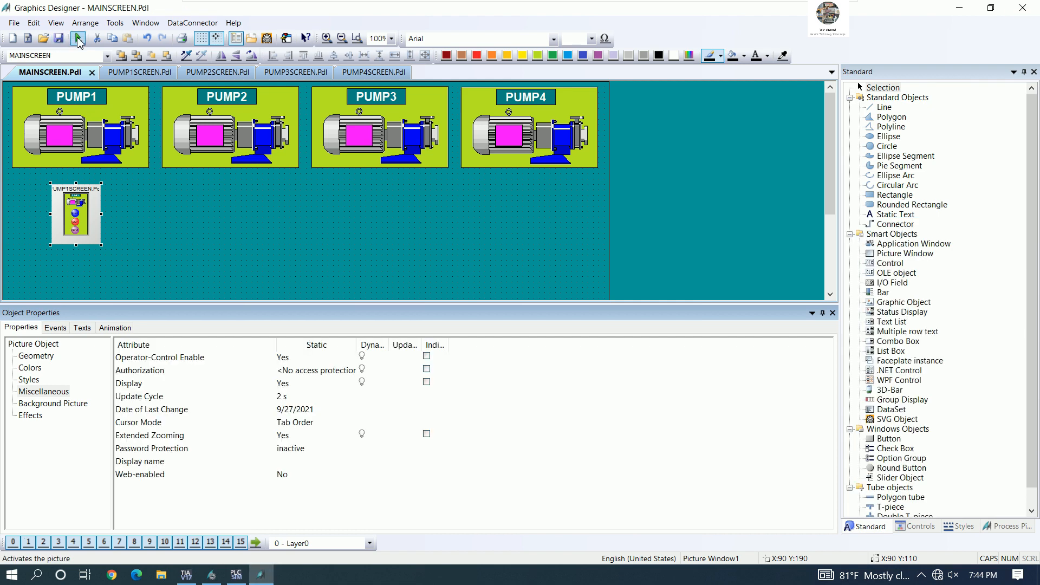
{"action": "left_click", "coordinate": [77, 38]}
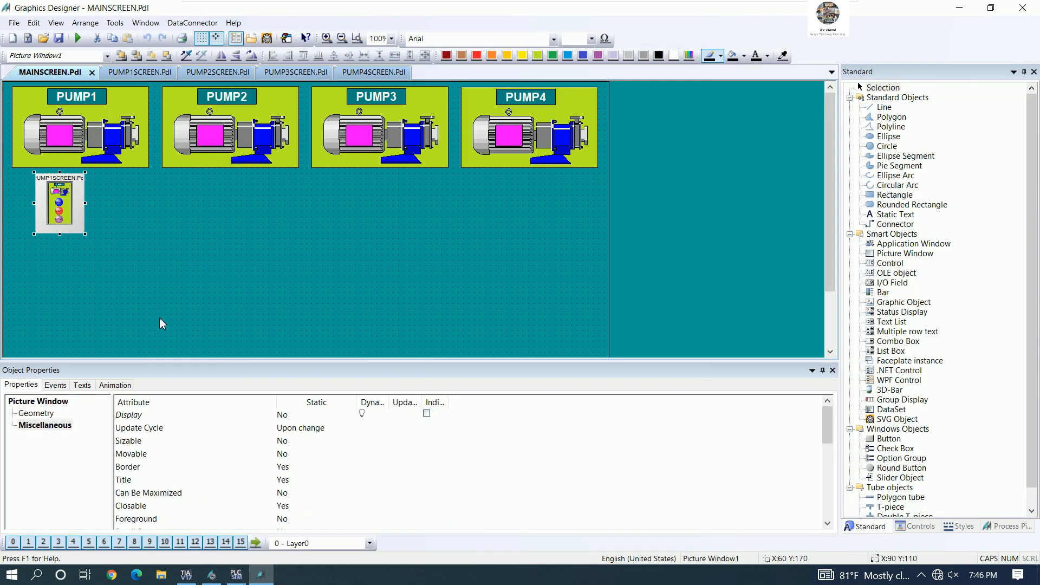
Step: Review the picture window's Display attribute and the direct connection behind the PUMP1 symbol's OnClick event
{"action": "left_click", "coordinate": [165, 415]}
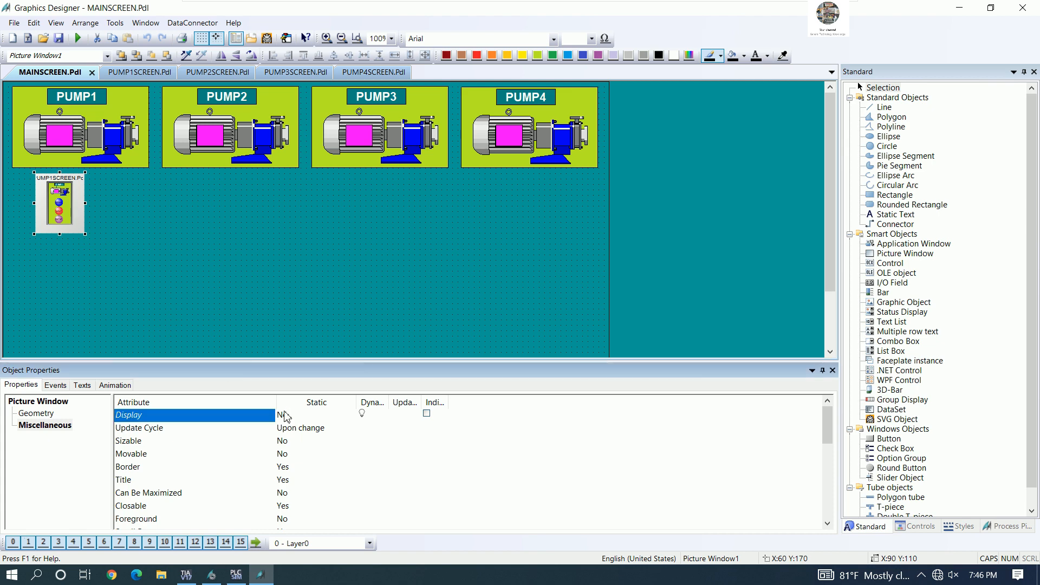
{"action": "scroll", "coordinate": [316, 484], "scroll_direction": "down", "scroll_amount": 2}
{"action": "scroll", "coordinate": [317, 498], "scroll_direction": "up", "scroll_amount": 2}
{"action": "left_click", "coordinate": [91, 138]}
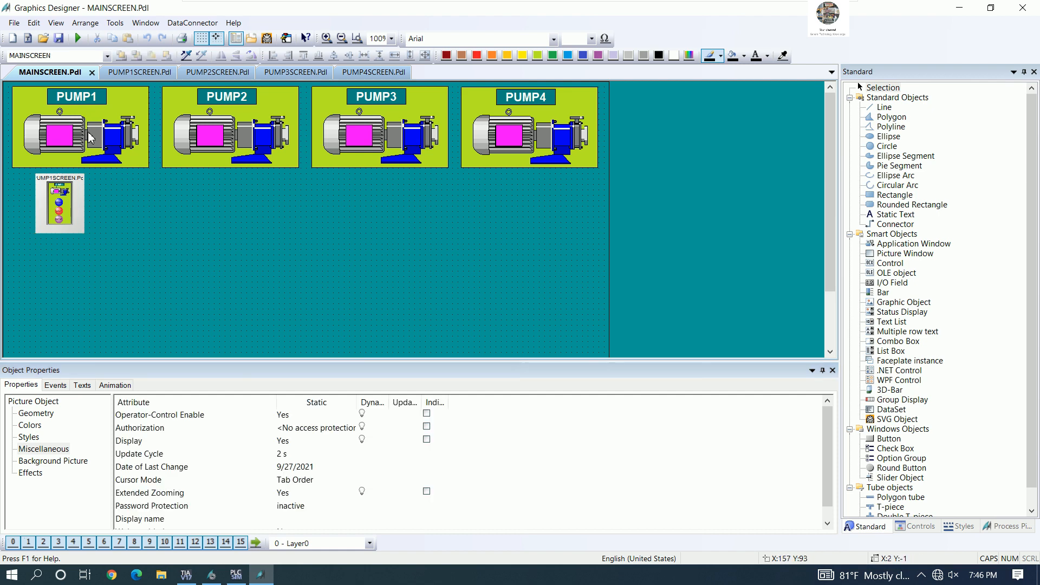
{"action": "left_click", "coordinate": [91, 138]}
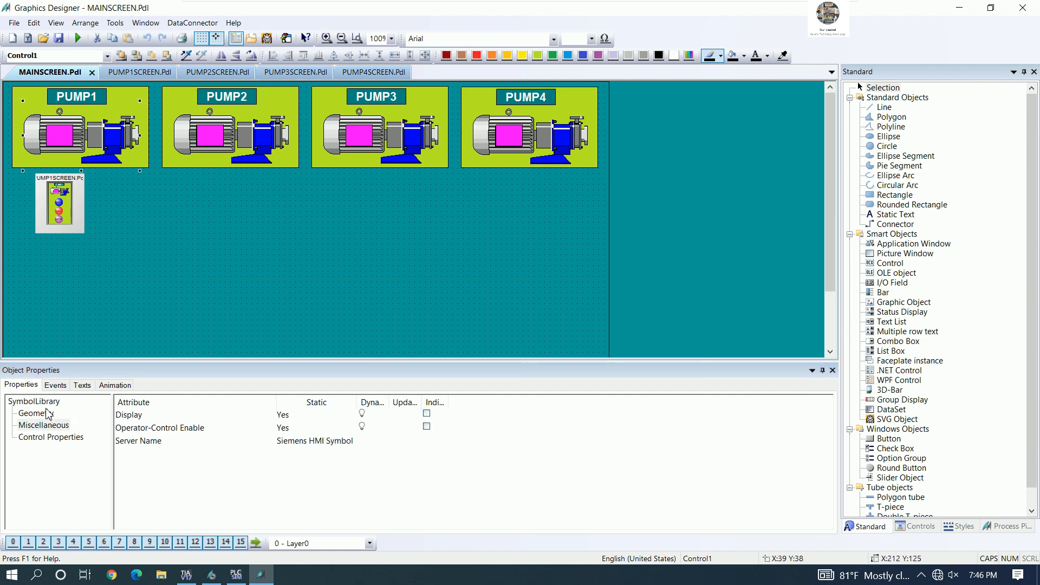
{"action": "left_click", "coordinate": [55, 385]}
{"action": "left_click", "coordinate": [180, 415]}
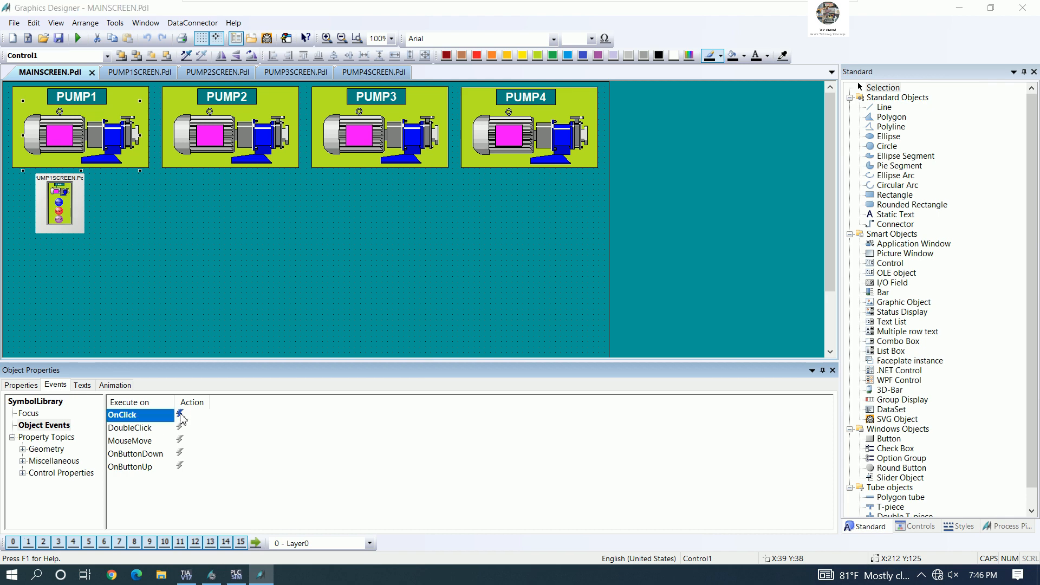
{"action": "double_click", "coordinate": [181, 415]}
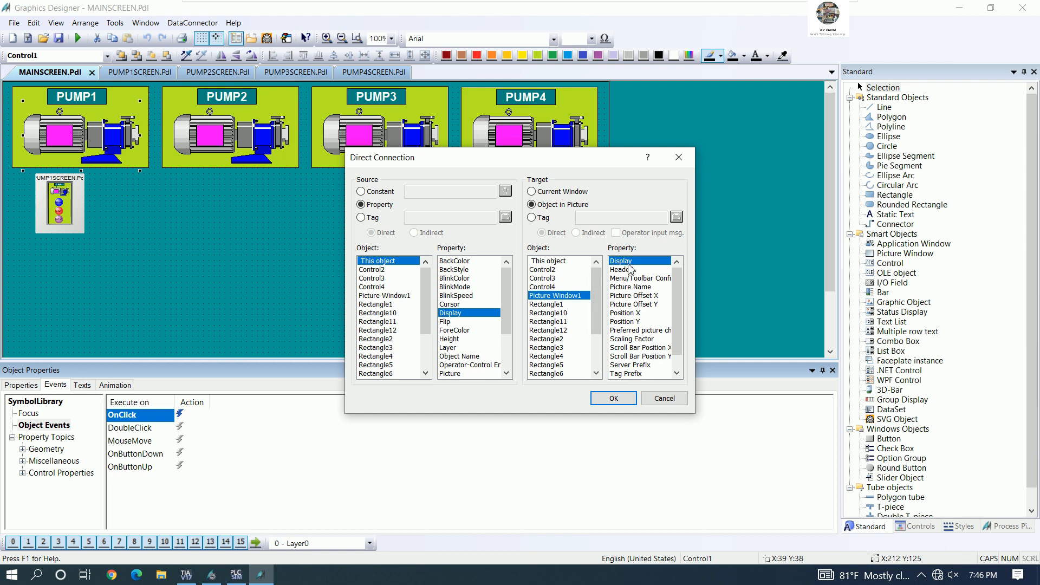
{"action": "left_click", "coordinate": [609, 402]}
Step: Enlarge the picture window below PUMP1 to 230 by 410, with its upper-left corner at X 20, Y 170
{"action": "left_click", "coordinate": [133, 194]}
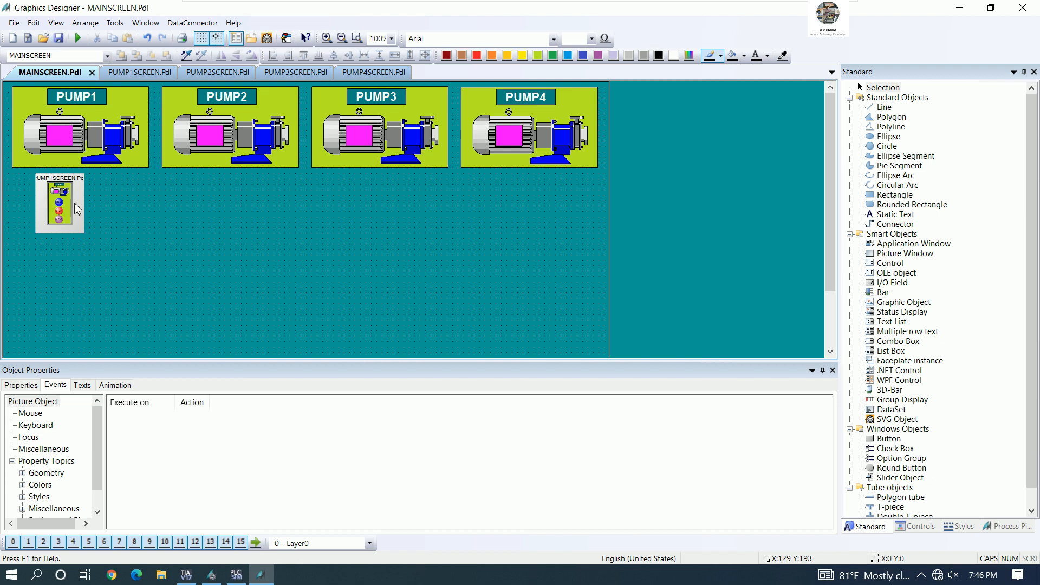
{"action": "left_click", "coordinate": [66, 233]}
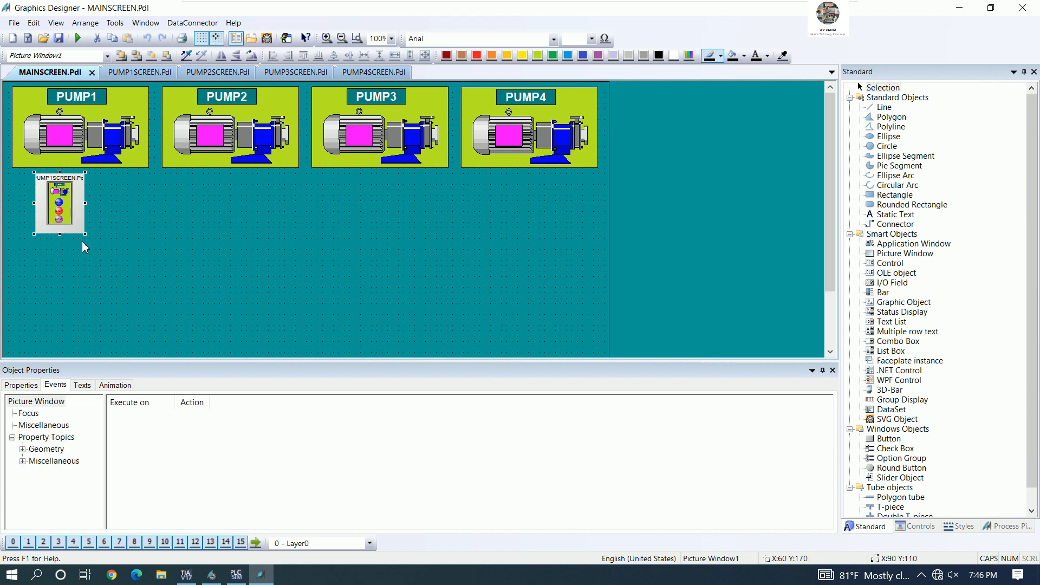
{"action": "left_click_drag", "start_coordinate": [34, 235], "coordinate": [12, 304]}
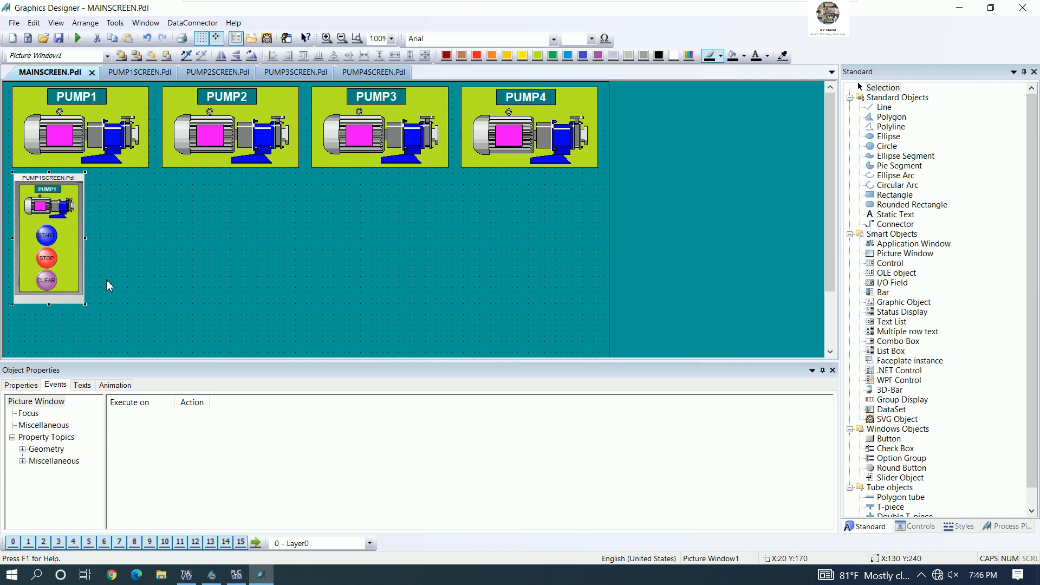
{"action": "scroll", "coordinate": [103, 290], "scroll_direction": "down", "scroll_amount": 3}
{"action": "scroll", "coordinate": [99, 263], "scroll_direction": "down", "scroll_amount": 1}
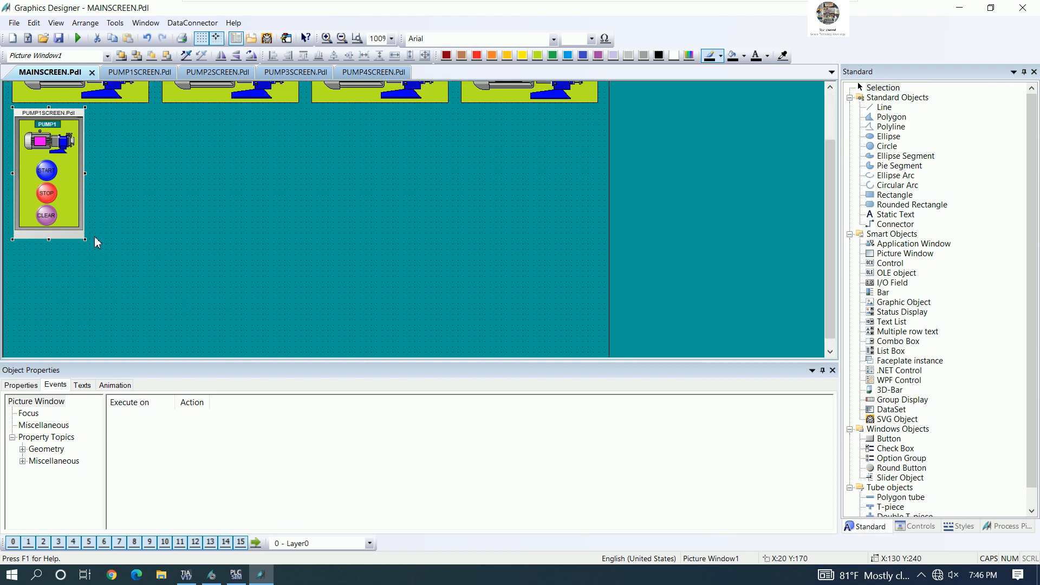
{"action": "left_click_drag", "start_coordinate": [85, 240], "coordinate": [140, 336]}
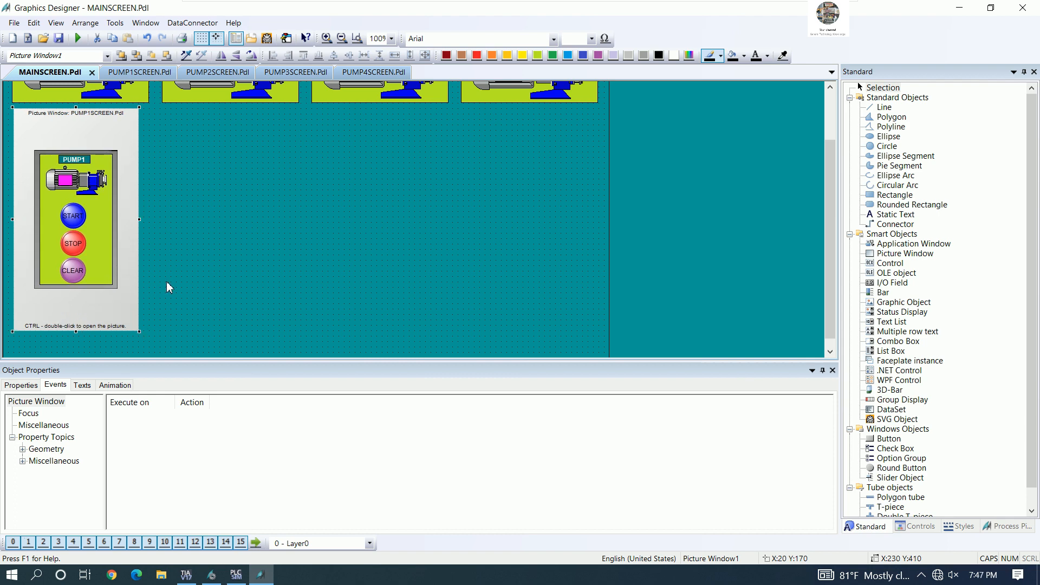
{"action": "scroll", "coordinate": [170, 280], "scroll_direction": "down", "scroll_amount": 1}
{"action": "scroll", "coordinate": [171, 271], "scroll_direction": "up", "scroll_amount": 5}
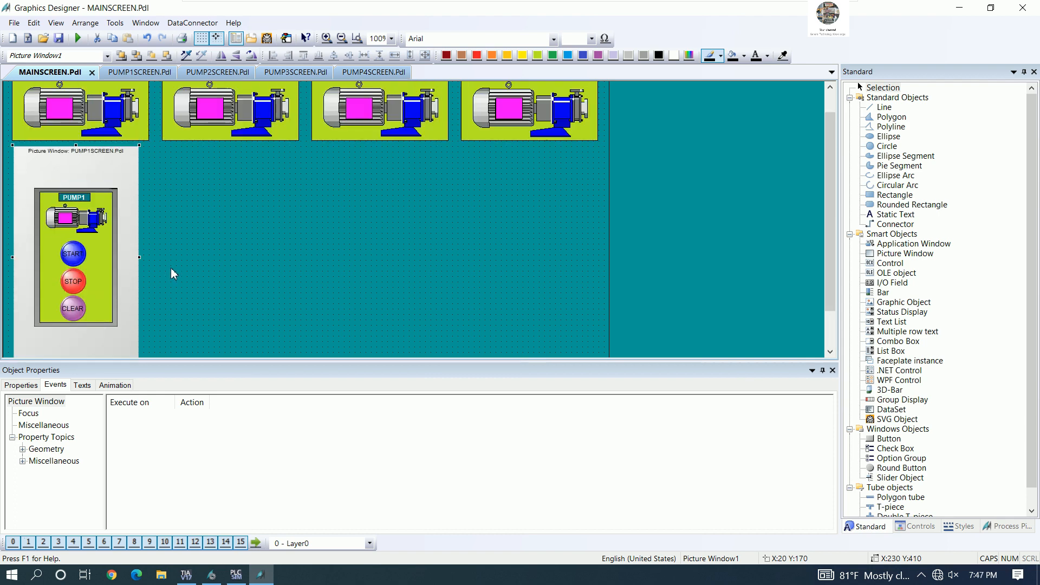
Step: Save MAINSCREEN, open PUMP1's picture window in WinCC Runtime, test its START and STOP buttons, and close the runtime
{"action": "left_click", "coordinate": [59, 39]}
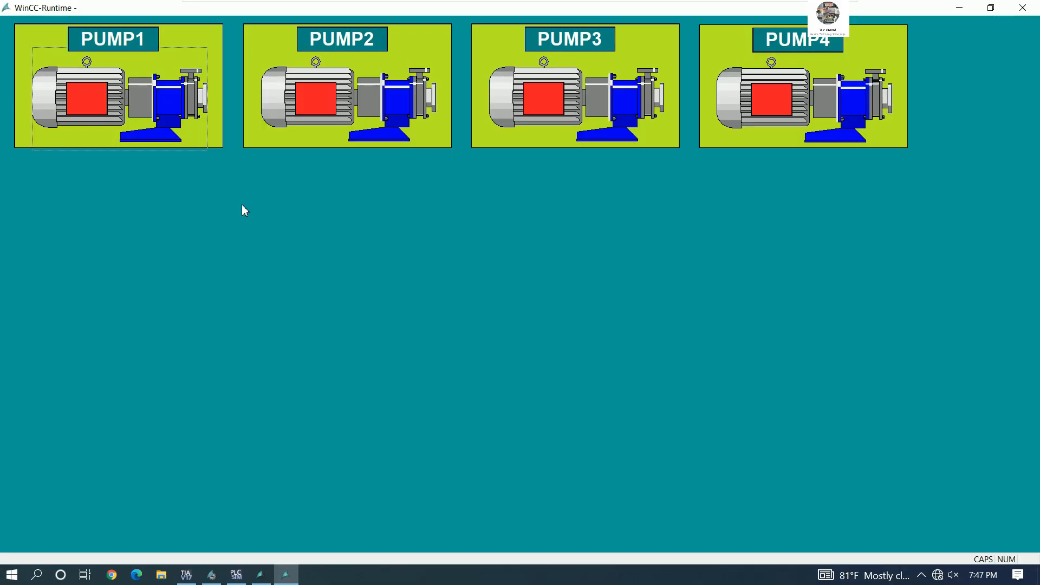
{"action": "left_click", "coordinate": [137, 98]}
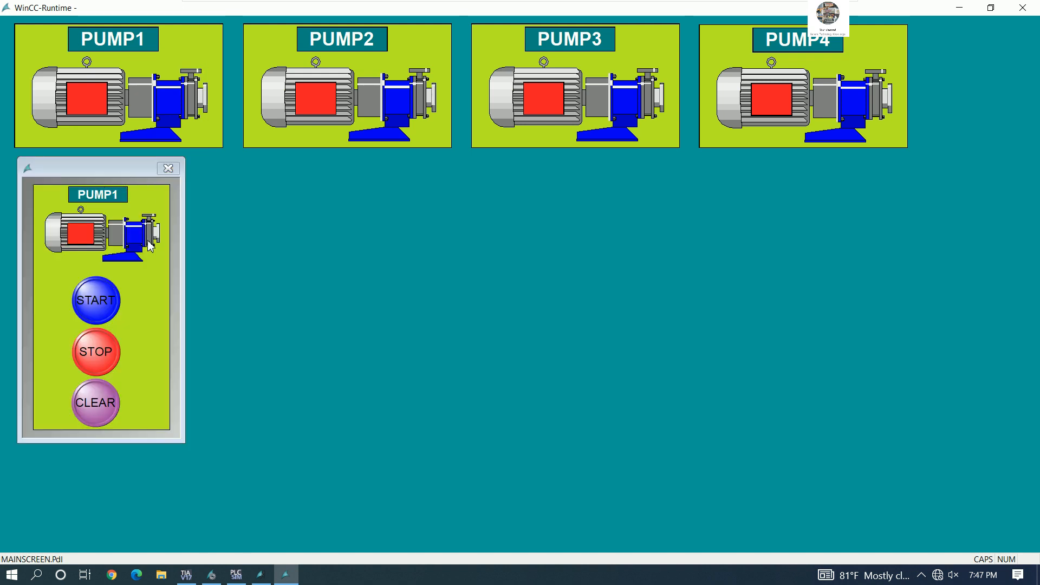
{"action": "left_click", "coordinate": [96, 301]}
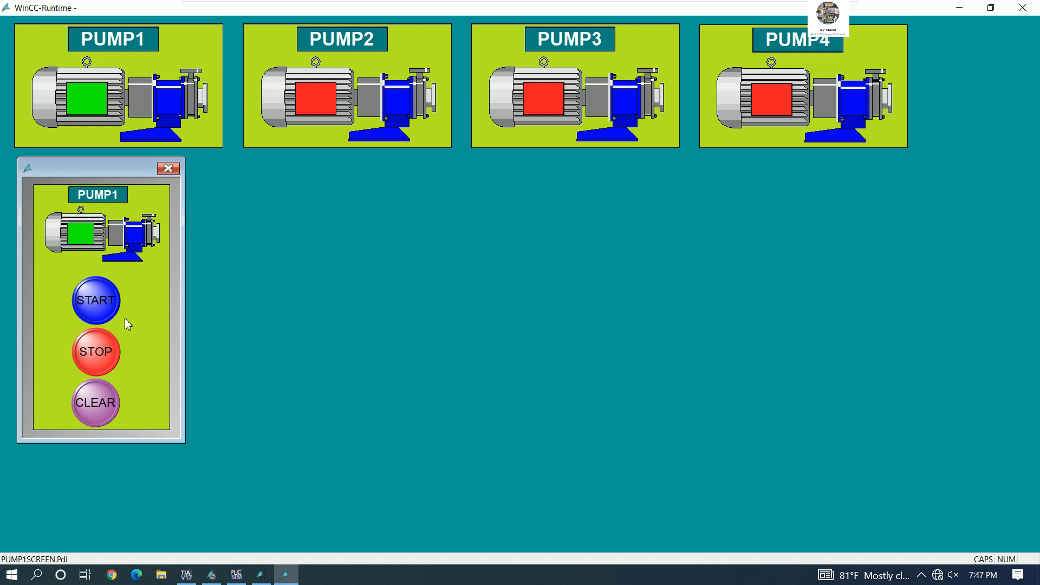
{"action": "left_click", "coordinate": [96, 358]}
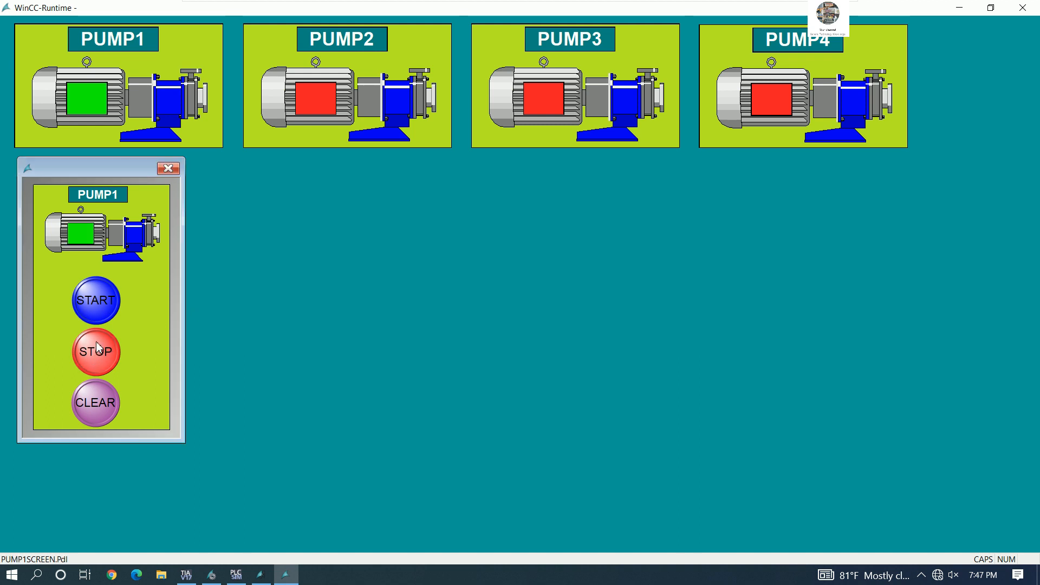
{"action": "left_click", "coordinate": [107, 310]}
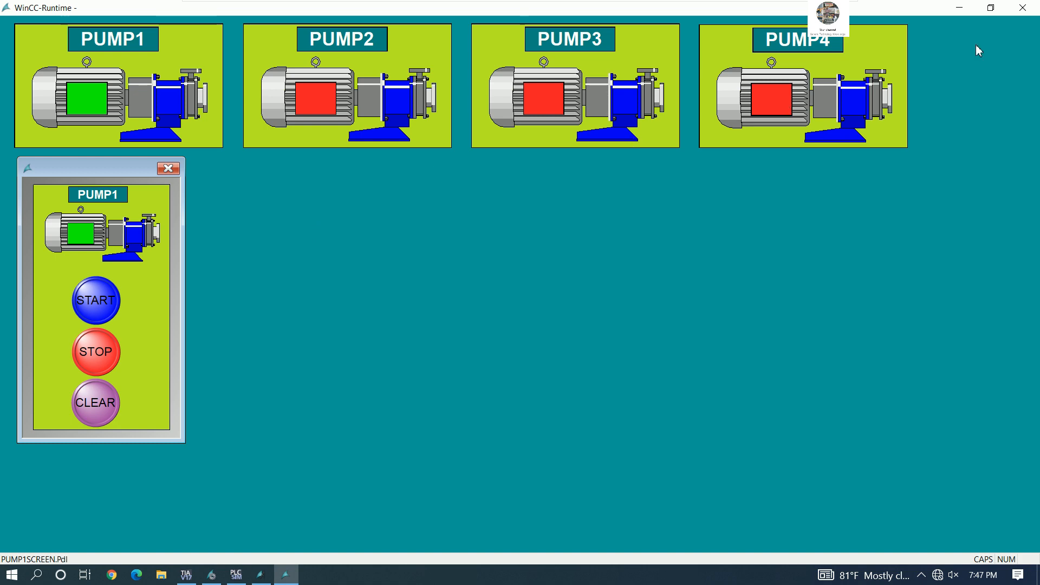
{"action": "left_click", "coordinate": [1020, 11]}
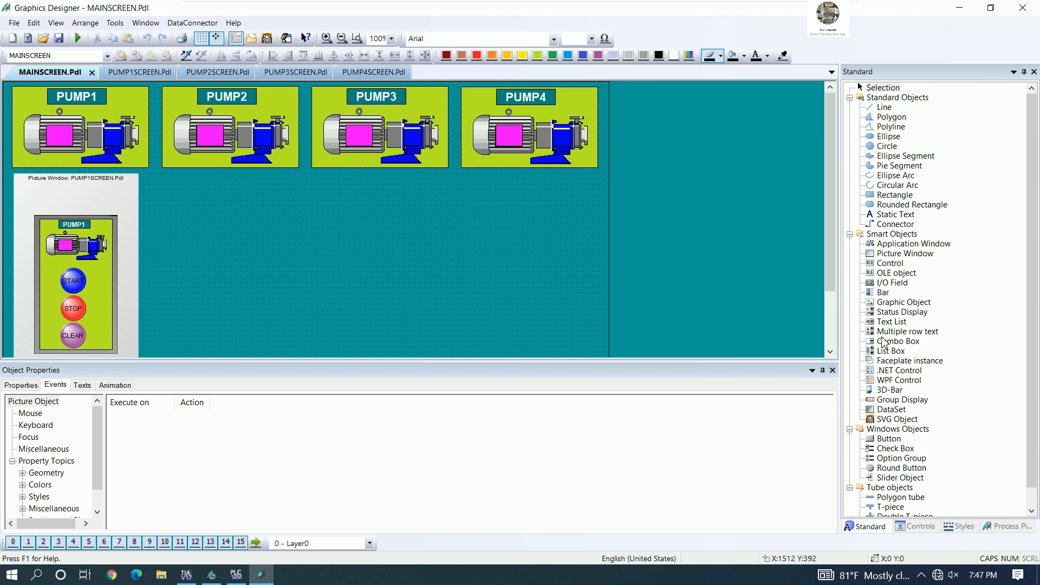
Step: Draw a second picture window below PUMP2 on MAINSCREEN, about 160 by 260, with its upper-left corner at X 330, Y 170
{"action": "left_click", "coordinate": [91, 231]}
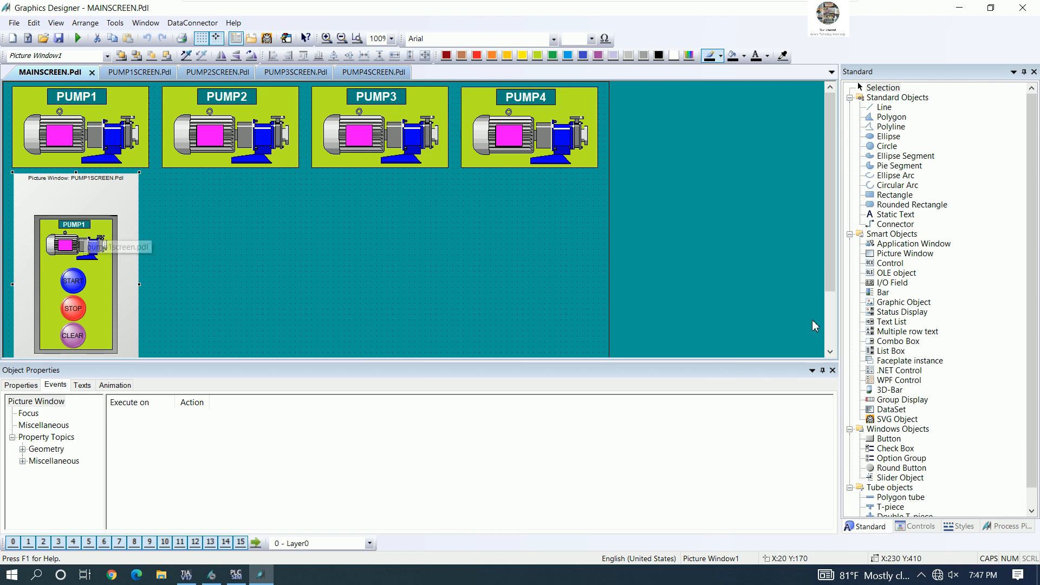
{"action": "left_click", "coordinate": [894, 256]}
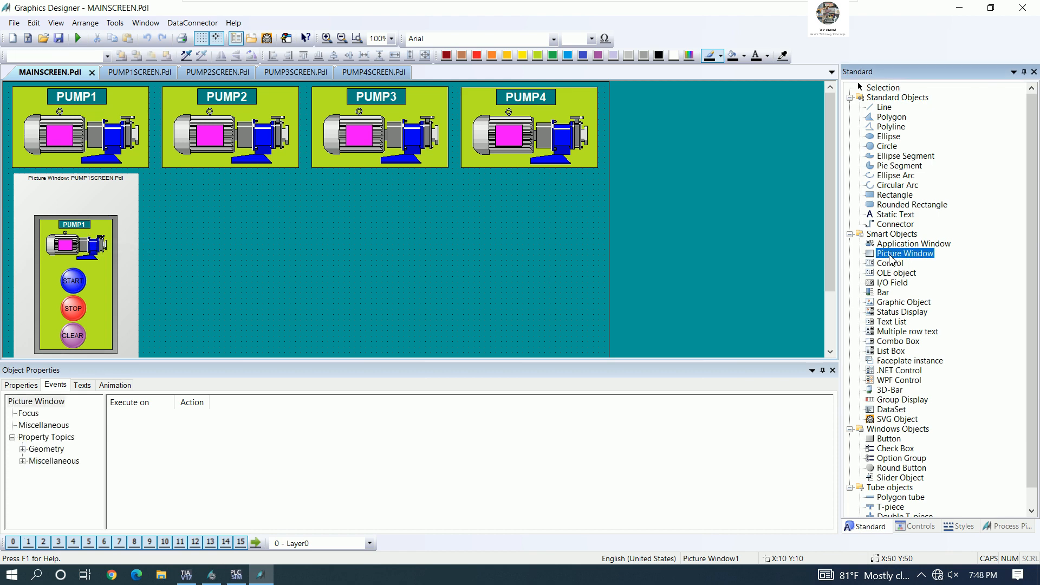
{"action": "left_click_drag", "start_coordinate": [180, 174], "coordinate": [268, 313]}
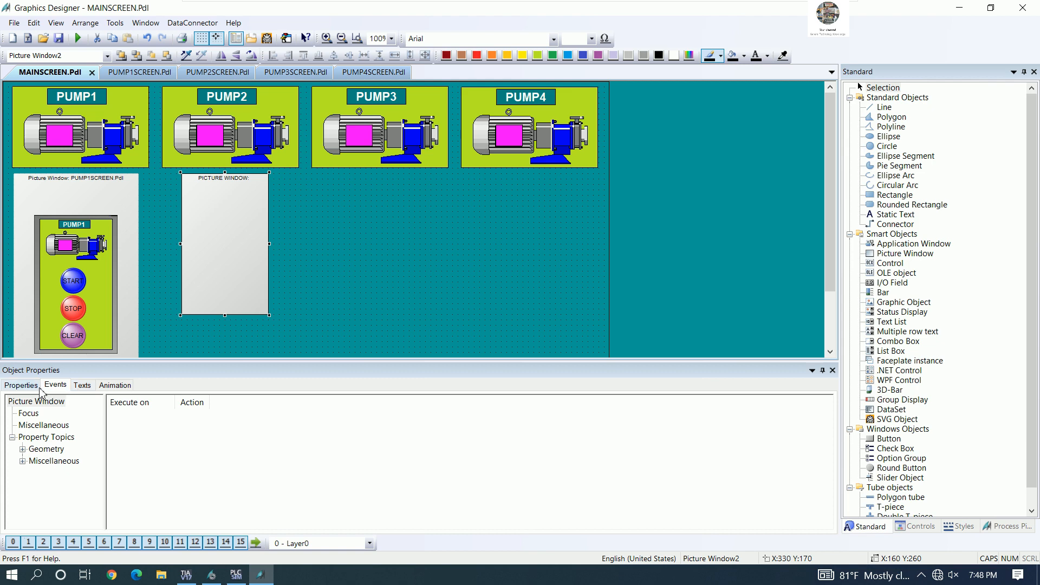
Step: Show the new picture window's properties, dock Object Properties upright beside the drawing area, and narrow the pane and its columns
{"action": "left_click", "coordinate": [22, 386]}
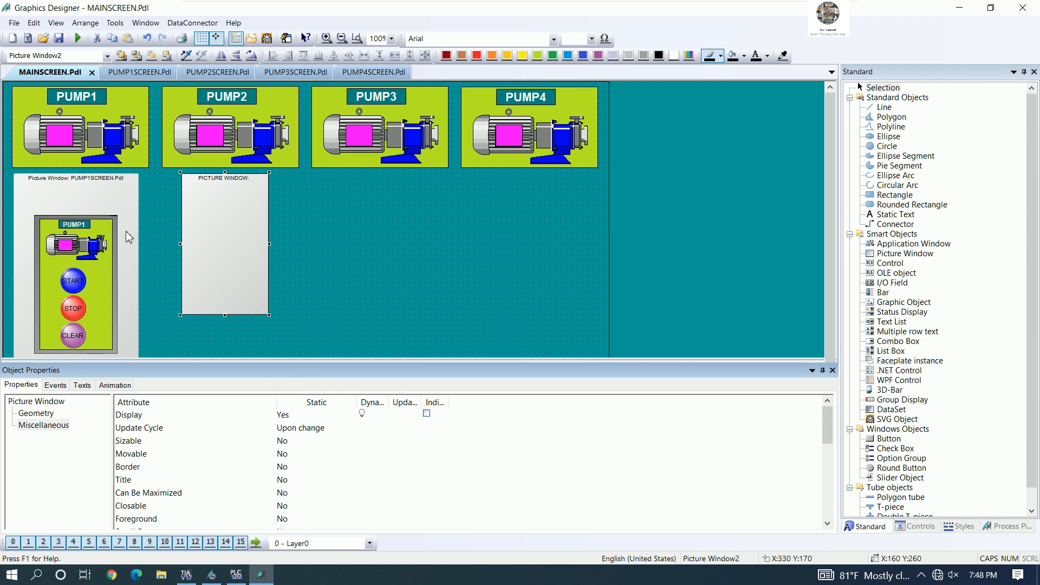
{"action": "left_click_drag", "start_coordinate": [130, 370], "coordinate": [20, 299]}
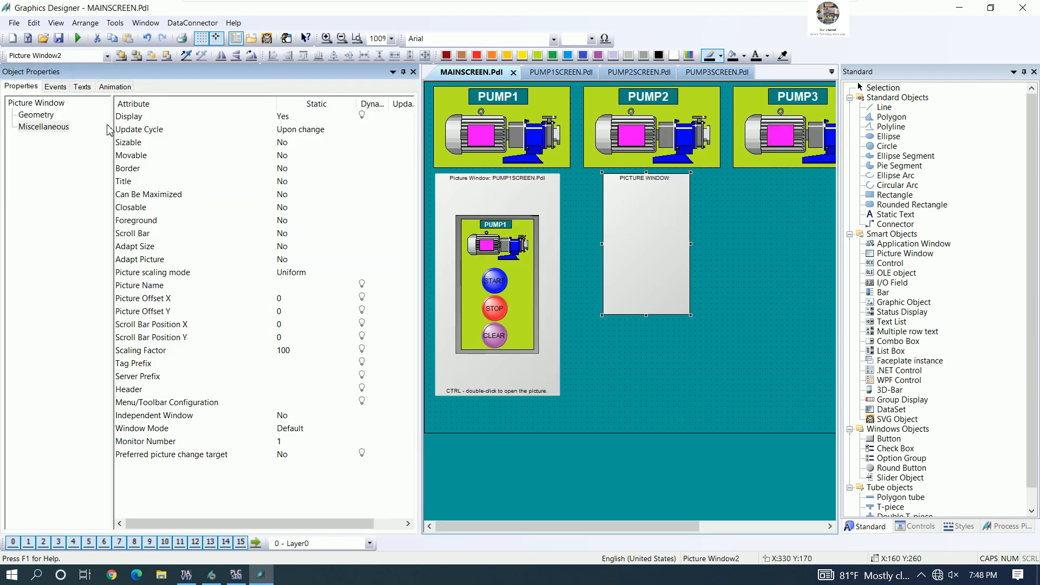
{"action": "left_click_drag", "start_coordinate": [113, 134], "coordinate": [79, 138]}
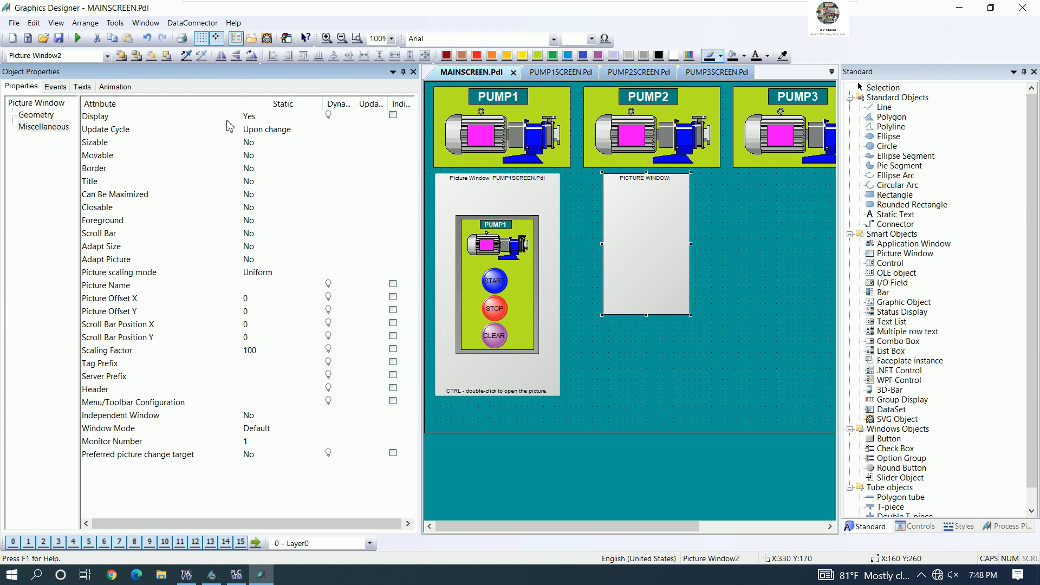
{"action": "left_click_drag", "start_coordinate": [195, 117], "coordinate": [183, 117]}
{"action": "left_click_drag", "start_coordinate": [420, 117], "coordinate": [386, 129]}
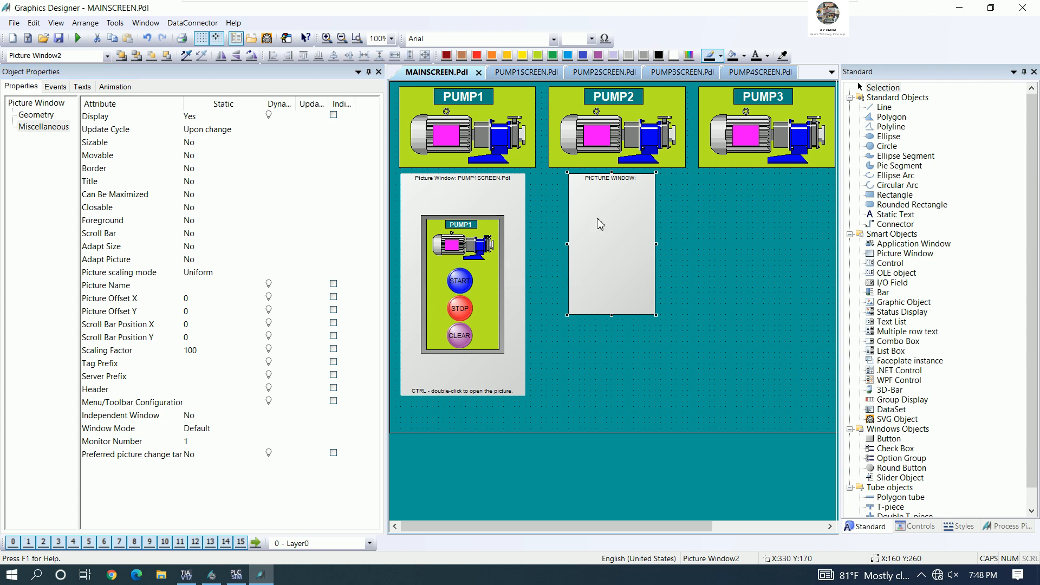
Step: Set the new picture window's Display attribute to No, and its Sizable, Title and Adapt Size attributes to Yes
{"action": "left_click", "coordinate": [58, 130]}
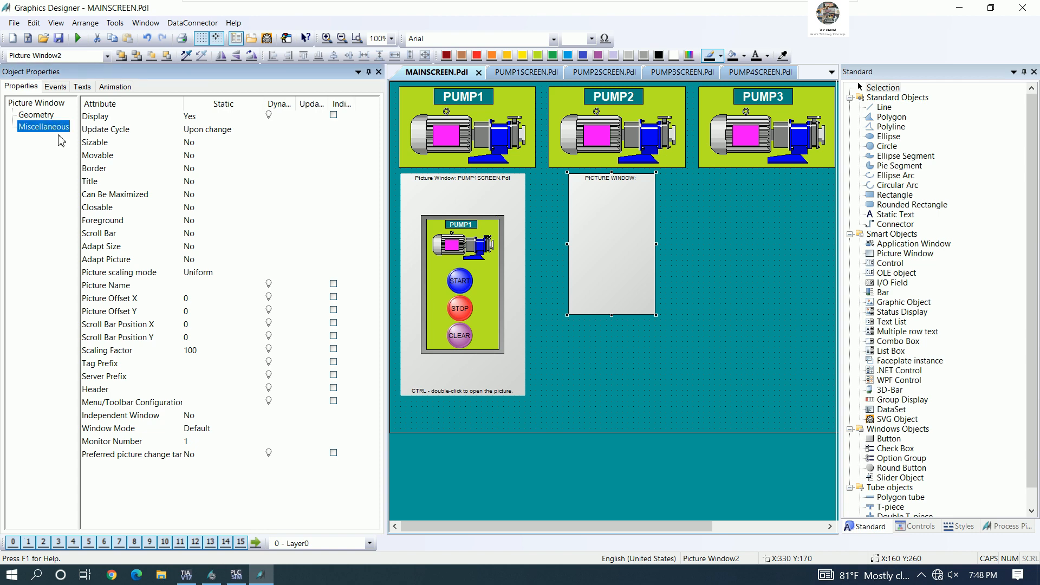
{"action": "left_click", "coordinate": [196, 117]}
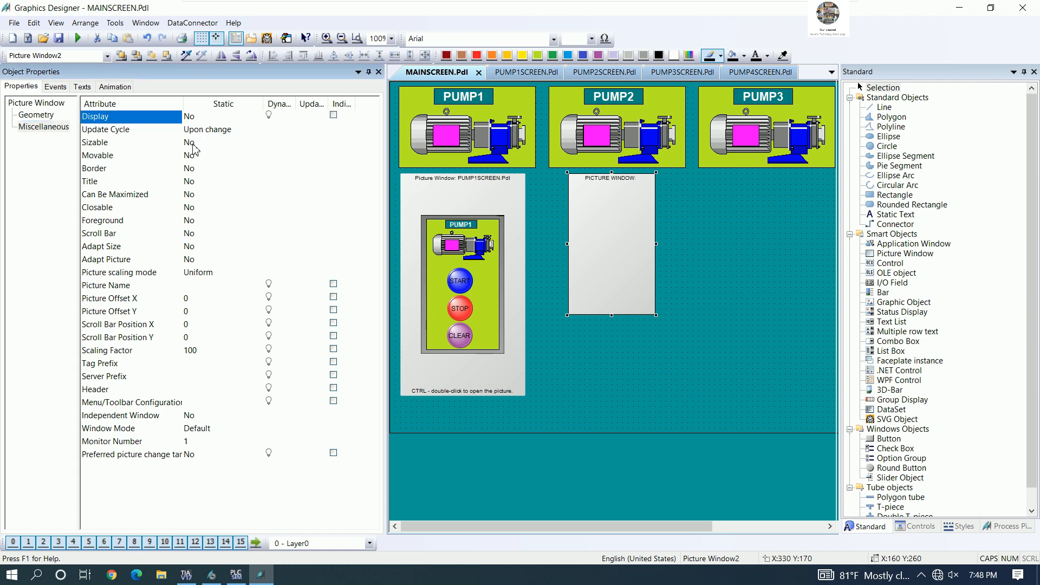
{"action": "double_click", "coordinate": [193, 143]}
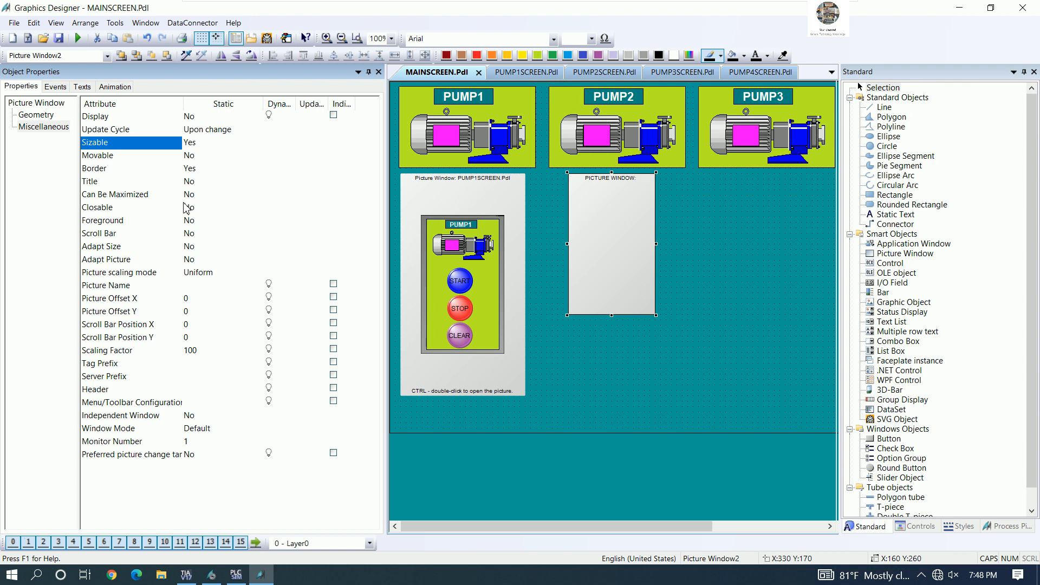
{"action": "double_click", "coordinate": [190, 182]}
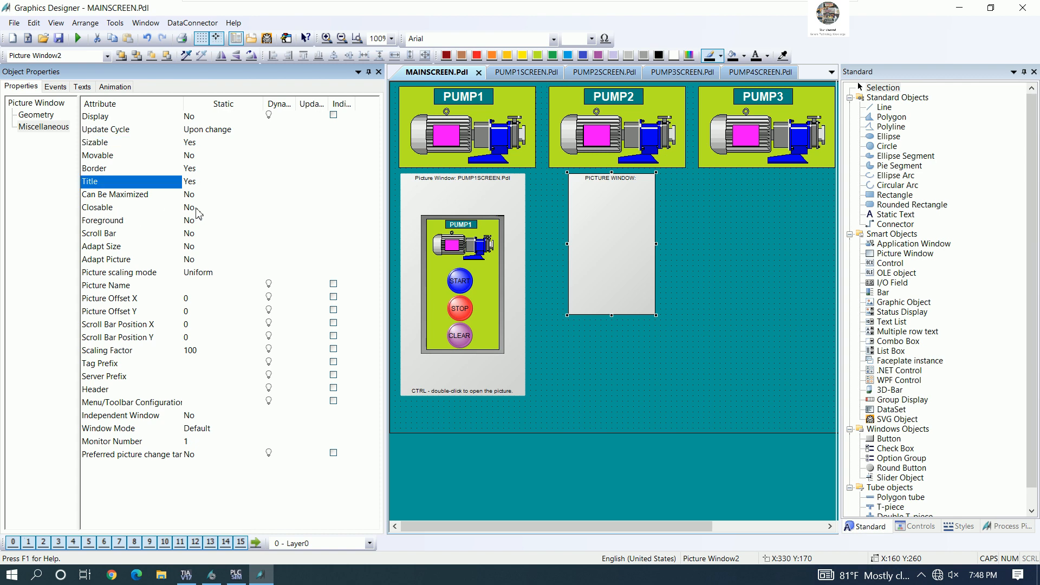
{"action": "left_click", "coordinate": [191, 252]}
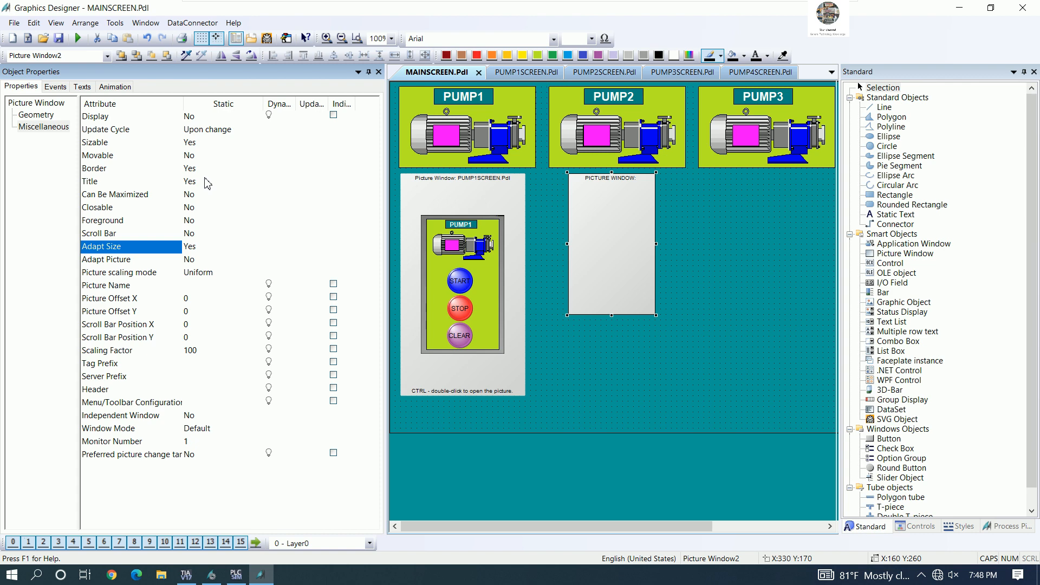
Step: Compare the attributes with PUMP1's picture window, then set Closable to Yes for the picture window below PUMP2
{"action": "left_click", "coordinate": [438, 187]}
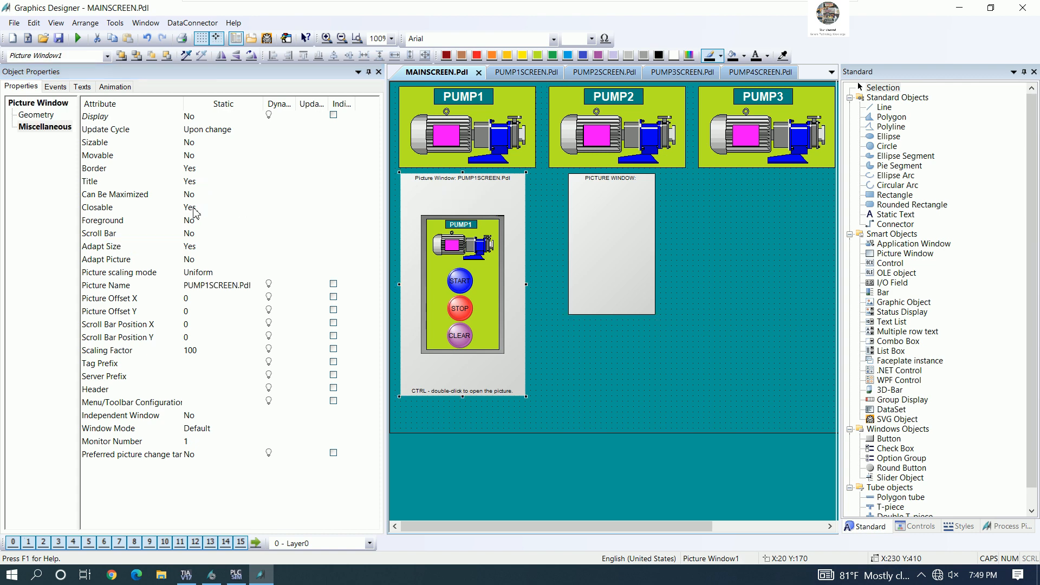
{"action": "left_click", "coordinate": [590, 208]}
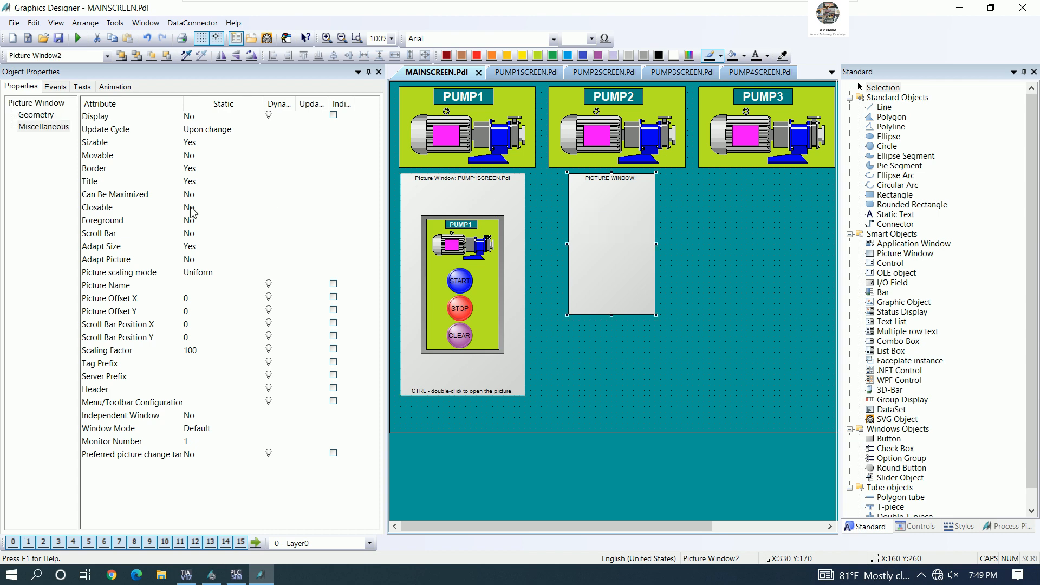
{"action": "left_click", "coordinate": [442, 210]}
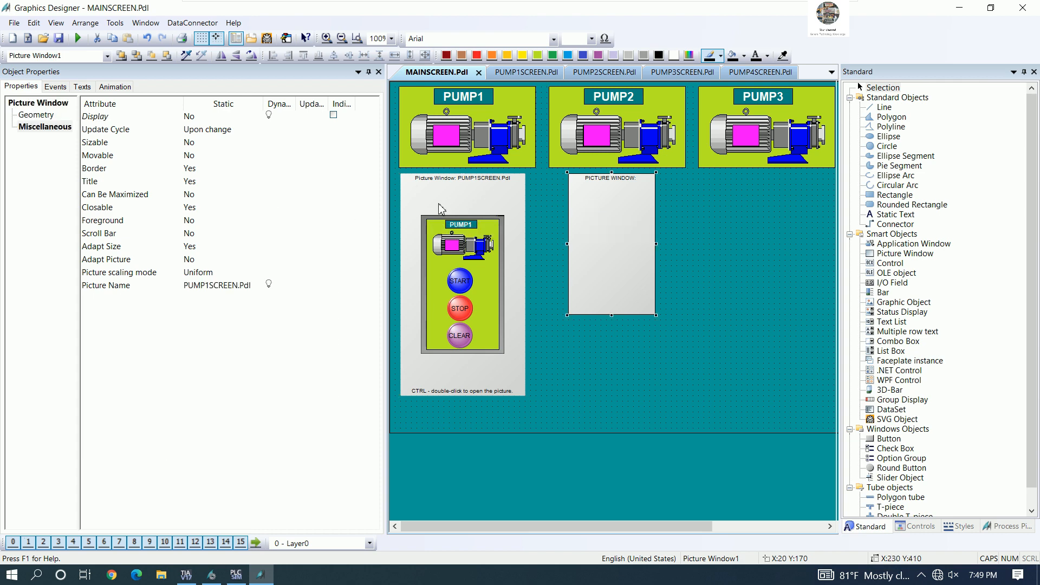
{"action": "left_click", "coordinate": [609, 224]}
{"action": "left_click", "coordinate": [193, 210]}
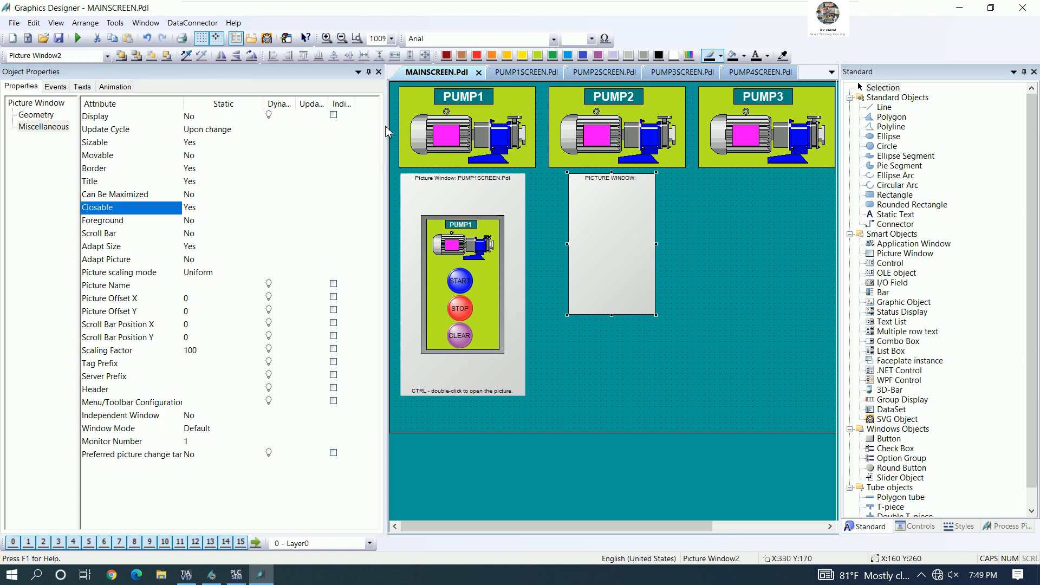
{"action": "left_click_drag", "start_coordinate": [386, 126], "coordinate": [374, 128]}
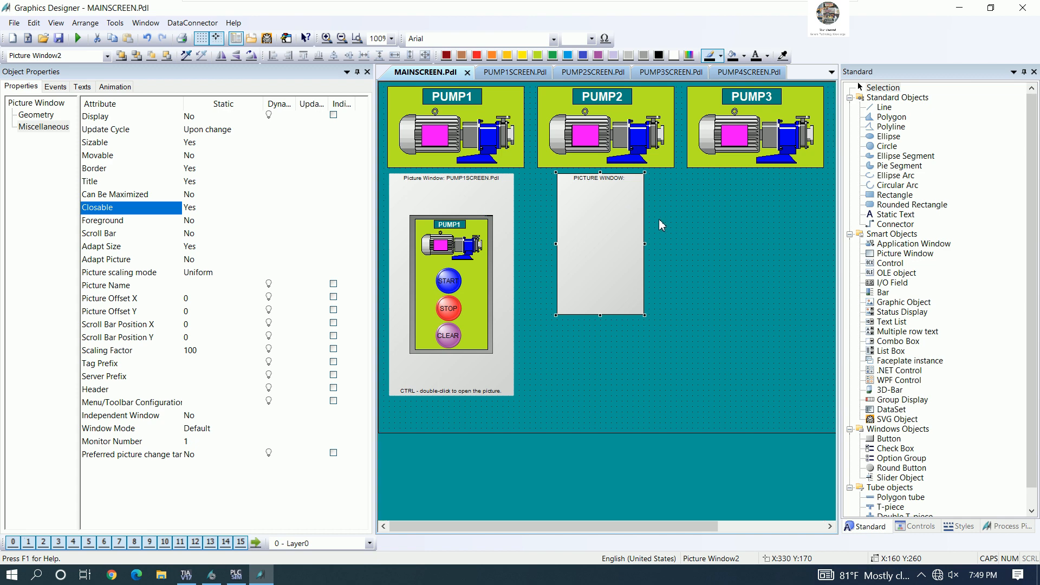
{"action": "left_click", "coordinate": [595, 217]}
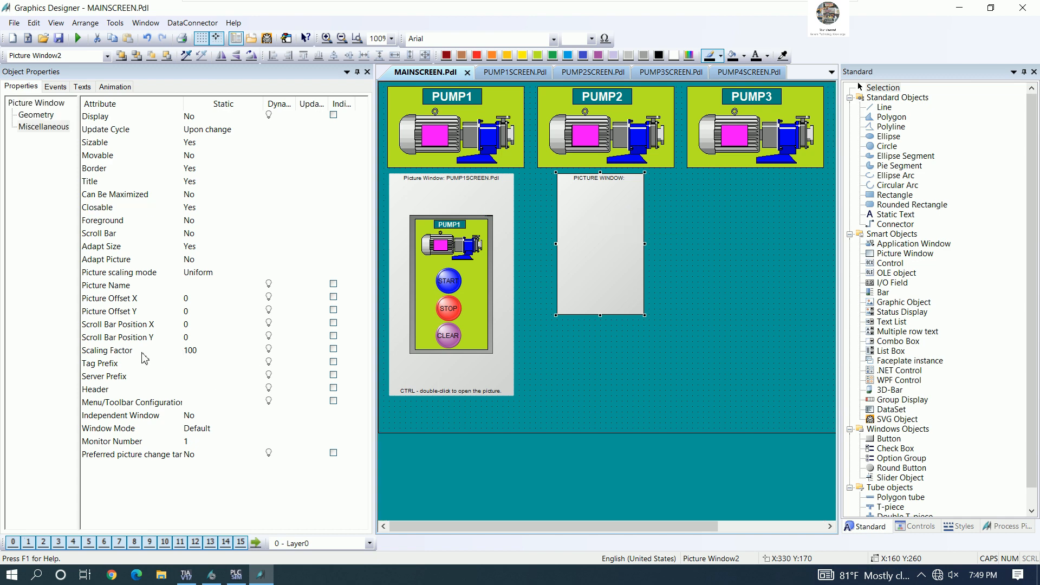
Step: Switch to WinCC Explorer and copy the full file name PUMP2SCREEN.Pdl from the picture list
{"action": "left_click", "coordinate": [165, 261]}
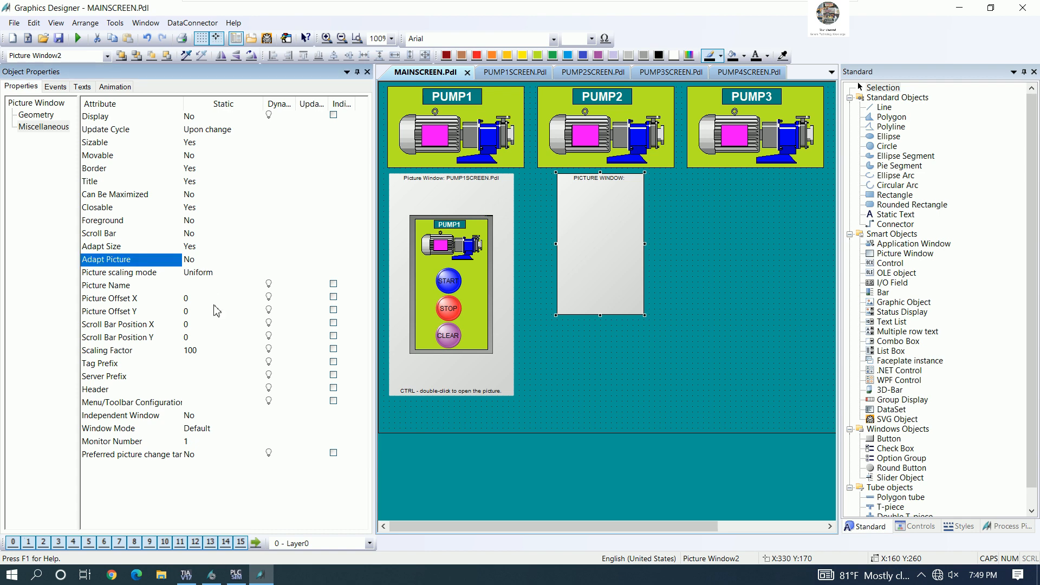
{"action": "left_click", "coordinate": [207, 286]}
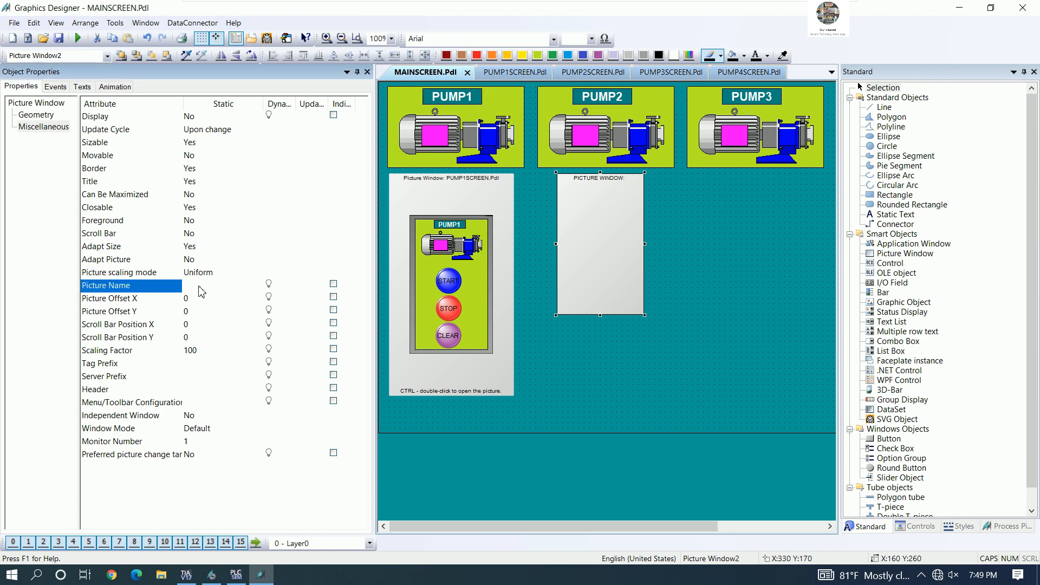
{"action": "left_click", "coordinate": [212, 575]}
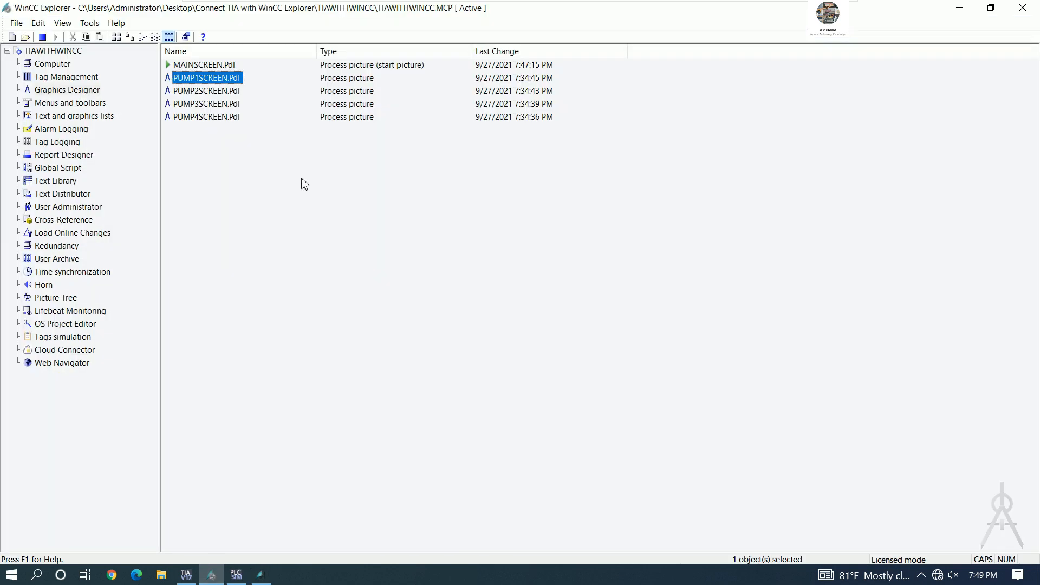
{"action": "left_click", "coordinate": [207, 92]}
{"action": "right_click", "coordinate": [207, 92]}
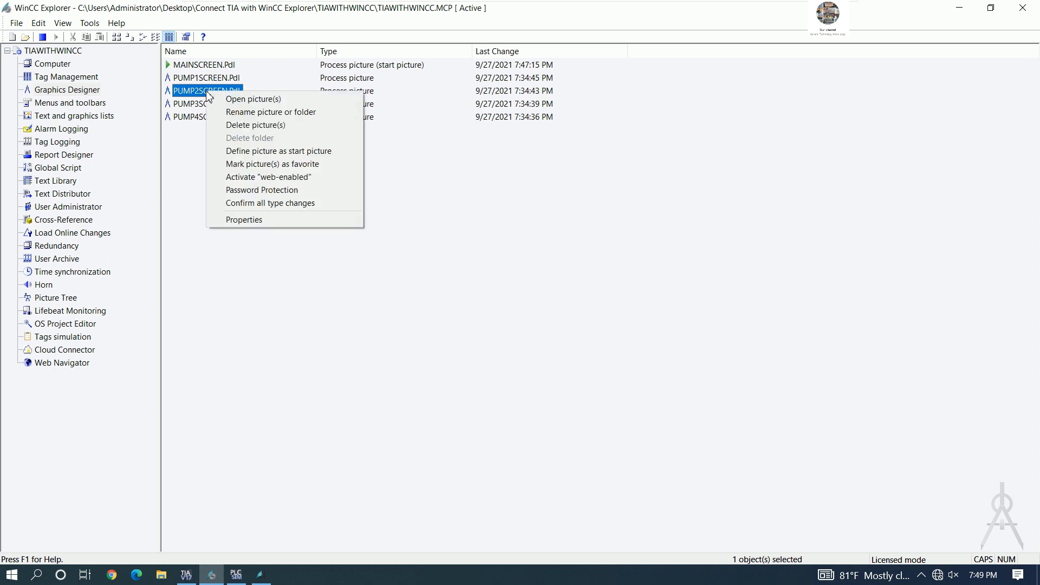
{"action": "left_click", "coordinate": [198, 94]}
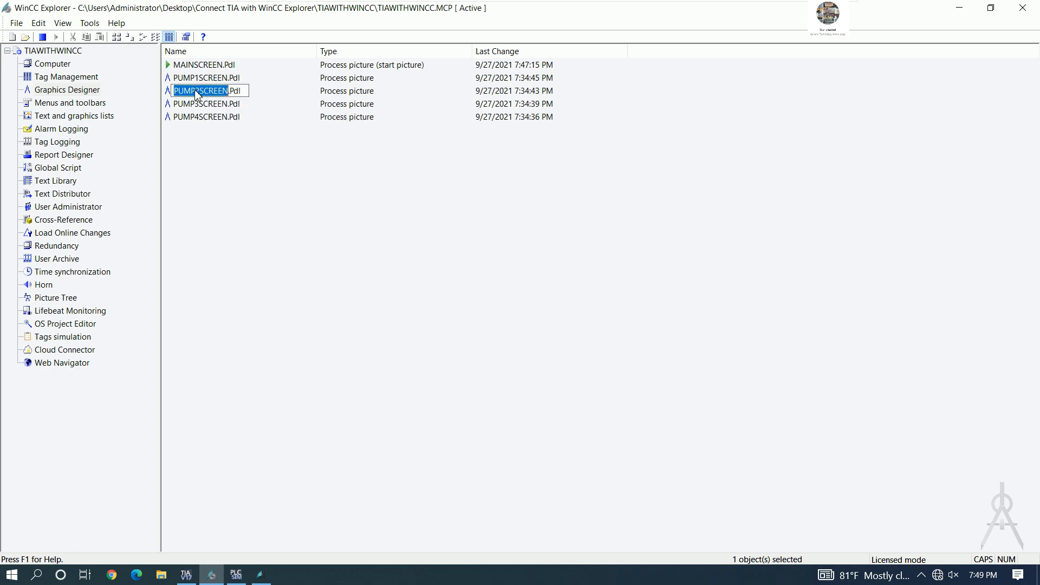
{"action": "left_click_drag", "start_coordinate": [244, 90], "coordinate": [178, 94]}
{"action": "right_click", "coordinate": [185, 95]}
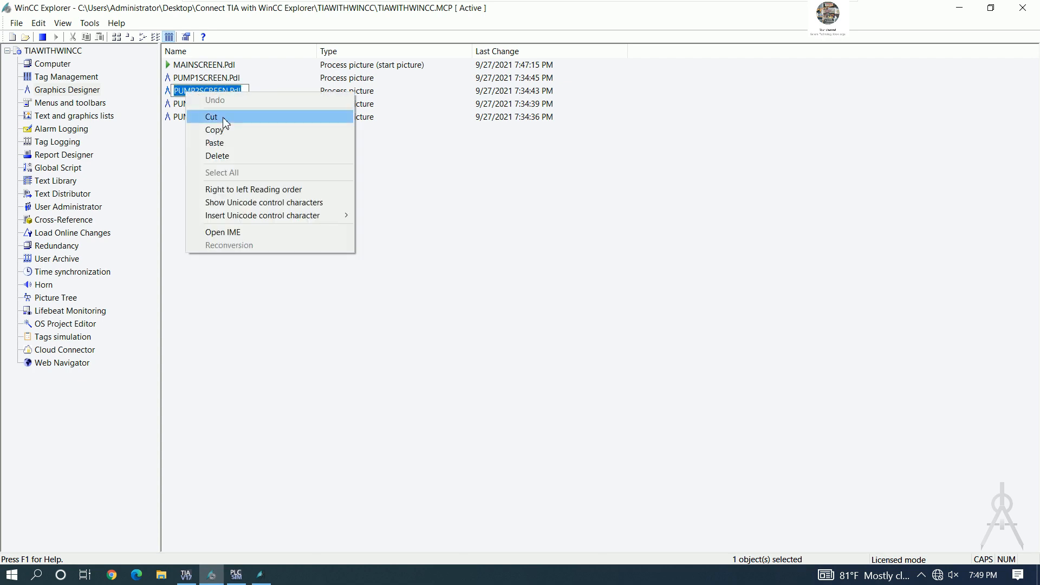
{"action": "left_click", "coordinate": [217, 128]}
Step: Return to Graphics Designer and set the Picture Name of the picture window below PUMP2 to PUMP2SCREEN.Pdl
{"action": "left_click", "coordinate": [261, 575]}
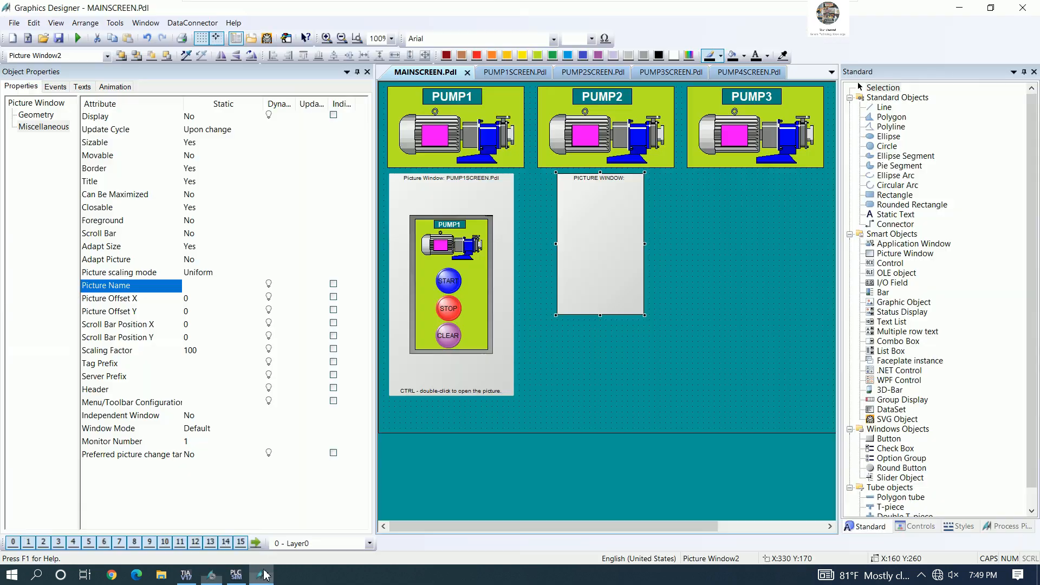
{"action": "double_click", "coordinate": [211, 285]}
{"action": "right_click", "coordinate": [209, 285]}
{"action": "left_click", "coordinate": [237, 337]}
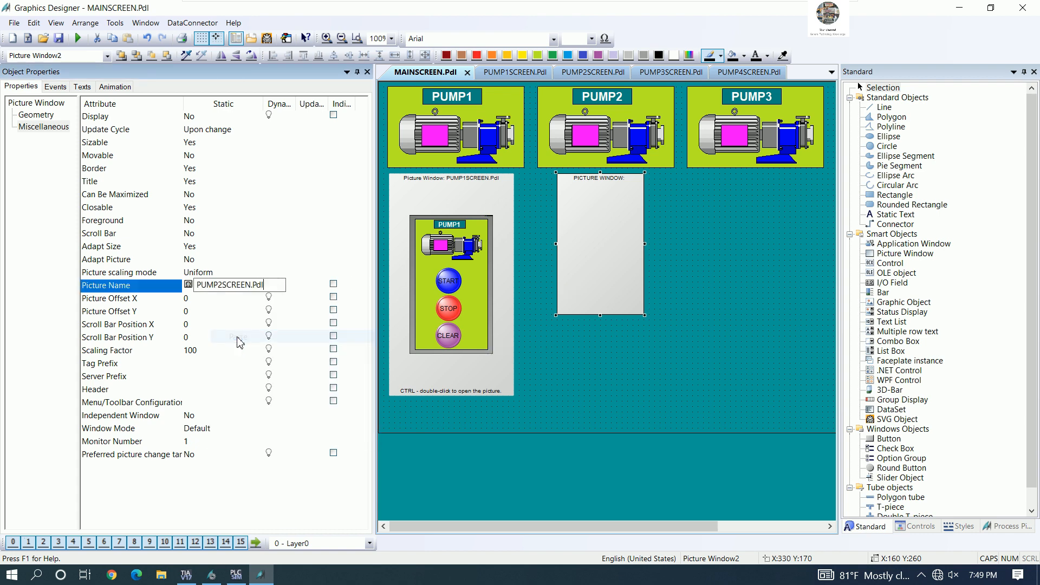
{"action": "key", "text": "Return"}
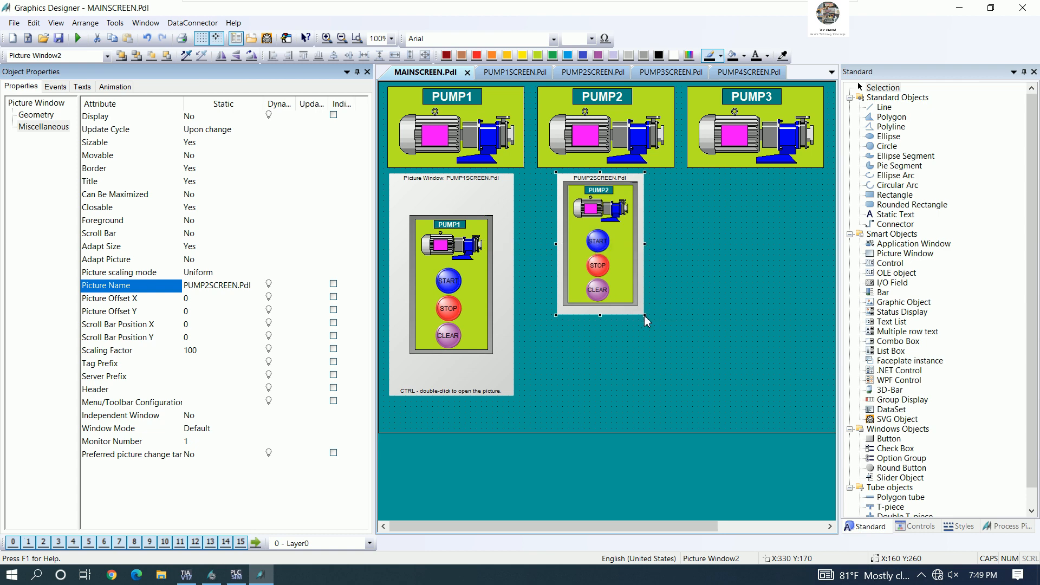
Step: Enlarge the picture window below PUMP2 to 220 by 410, with its upper-left corner at X 300, Y 170
{"action": "left_click_drag", "start_coordinate": [646, 320], "coordinate": [663, 386]}
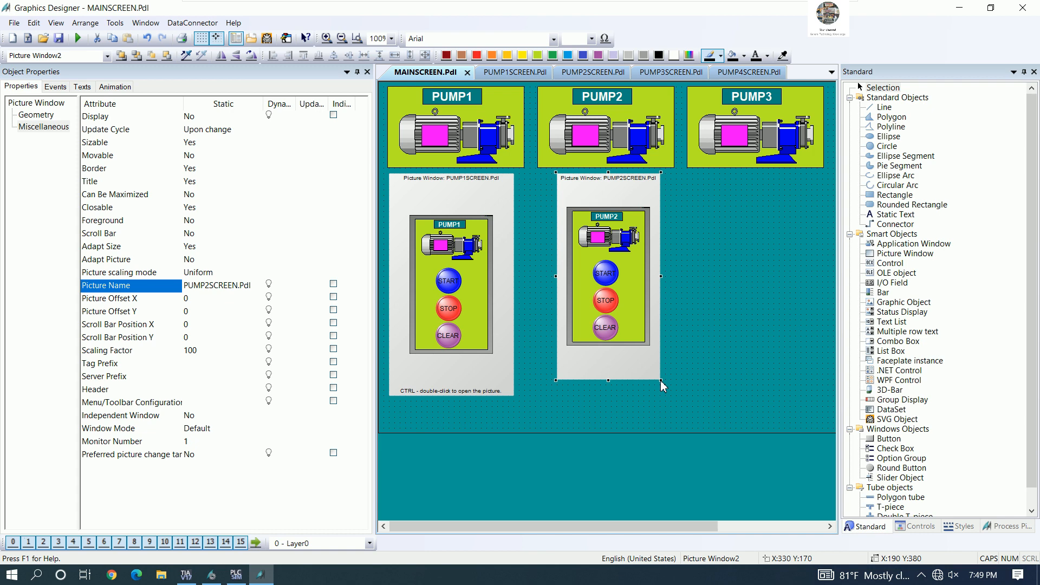
{"action": "left_click_drag", "start_coordinate": [556, 380], "coordinate": [545, 401]}
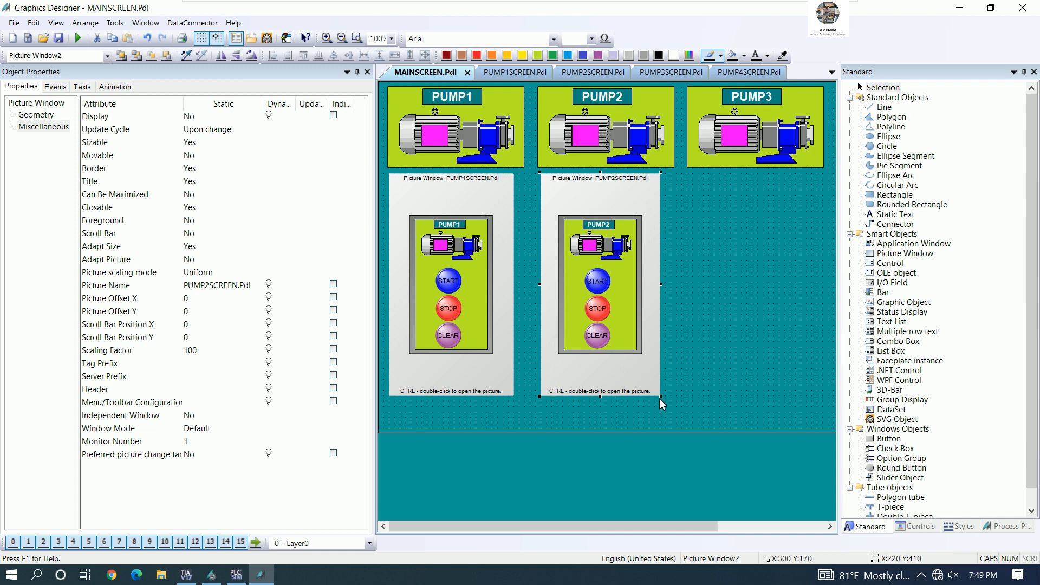
Step: Widen the picture window below PUMP2 to 240 while keeping its height at 410
{"action": "left_click_drag", "start_coordinate": [661, 399], "coordinate": [672, 399]}
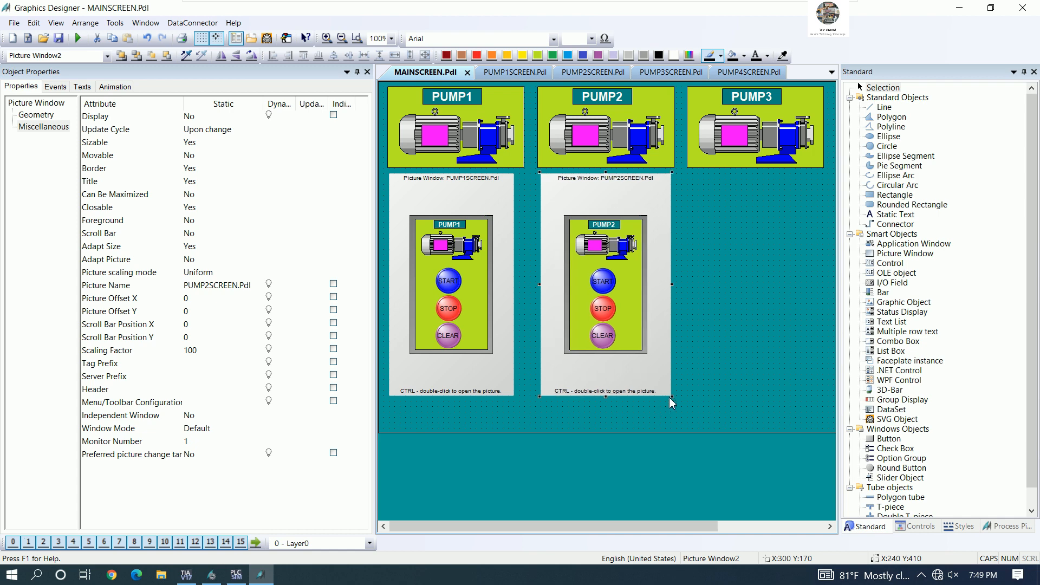
{"action": "left_click", "coordinate": [707, 264]}
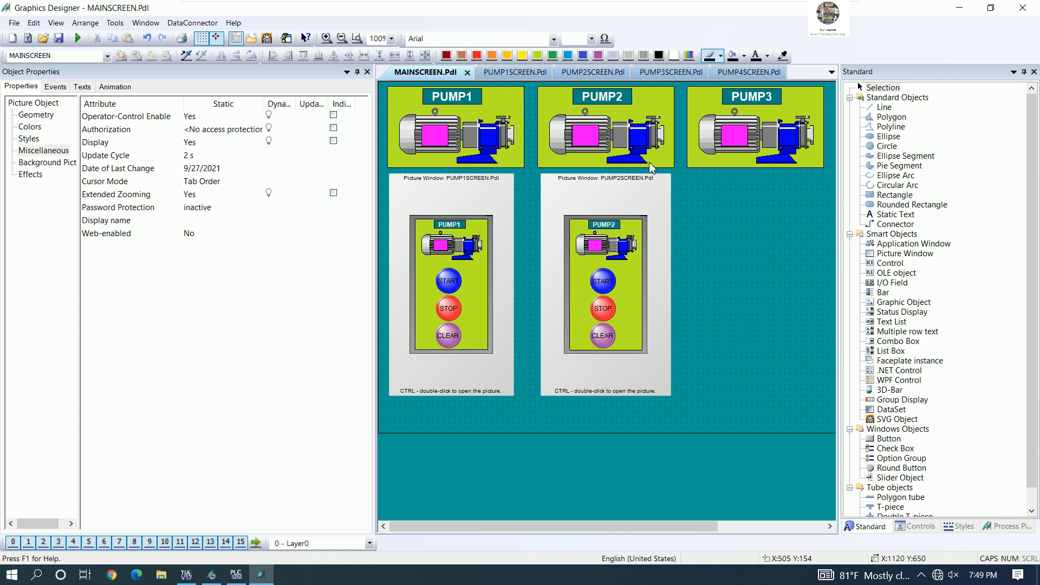
Step: Give the PUMP2 symbol's OnClick event a direct connection from its own Display property to the Display property of Picture Window2
{"action": "left_click", "coordinate": [644, 142]}
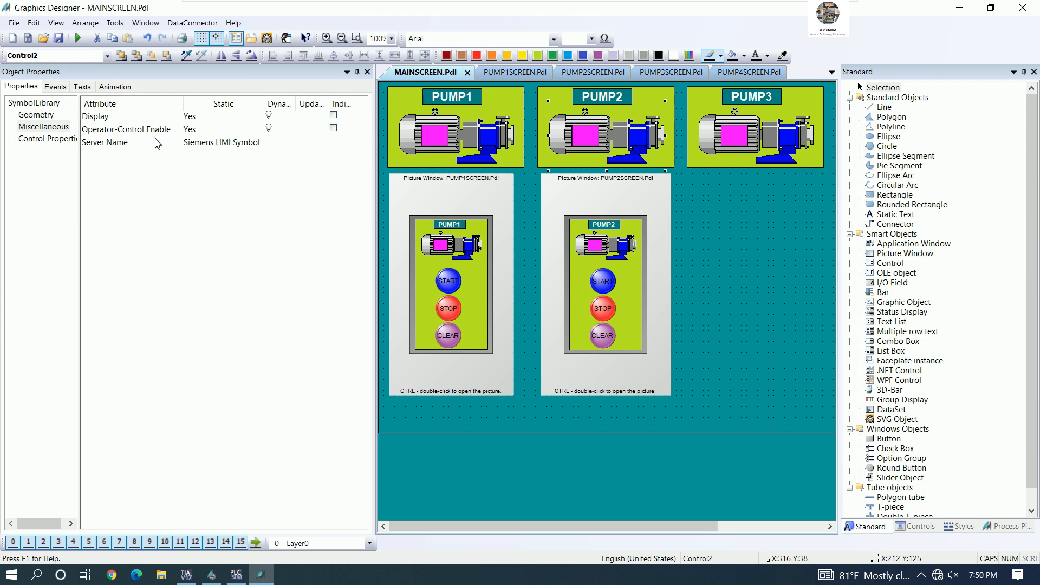
{"action": "left_click", "coordinate": [55, 87]}
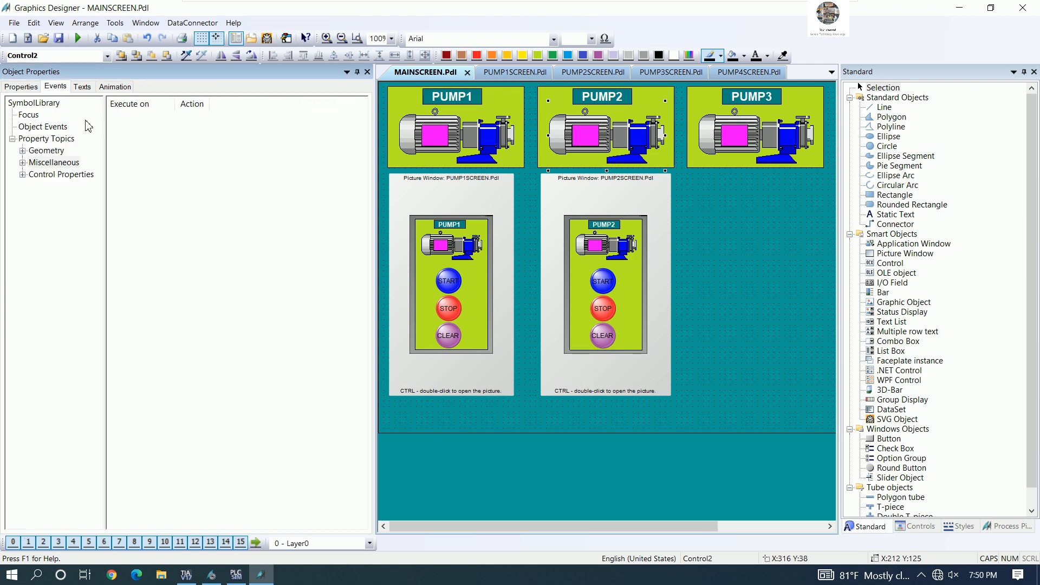
{"action": "left_click", "coordinate": [28, 115]}
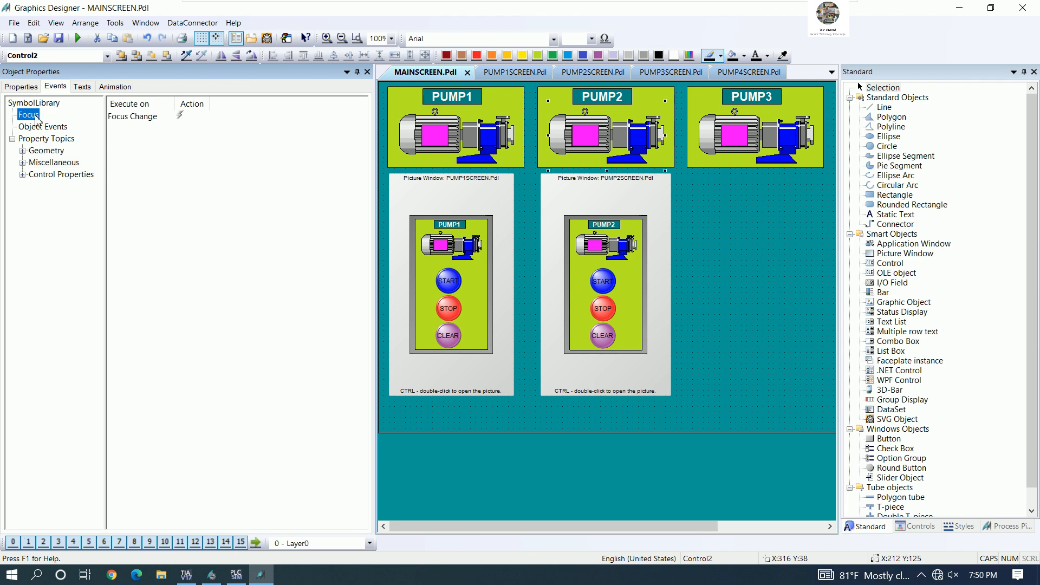
{"action": "left_click", "coordinate": [40, 128]}
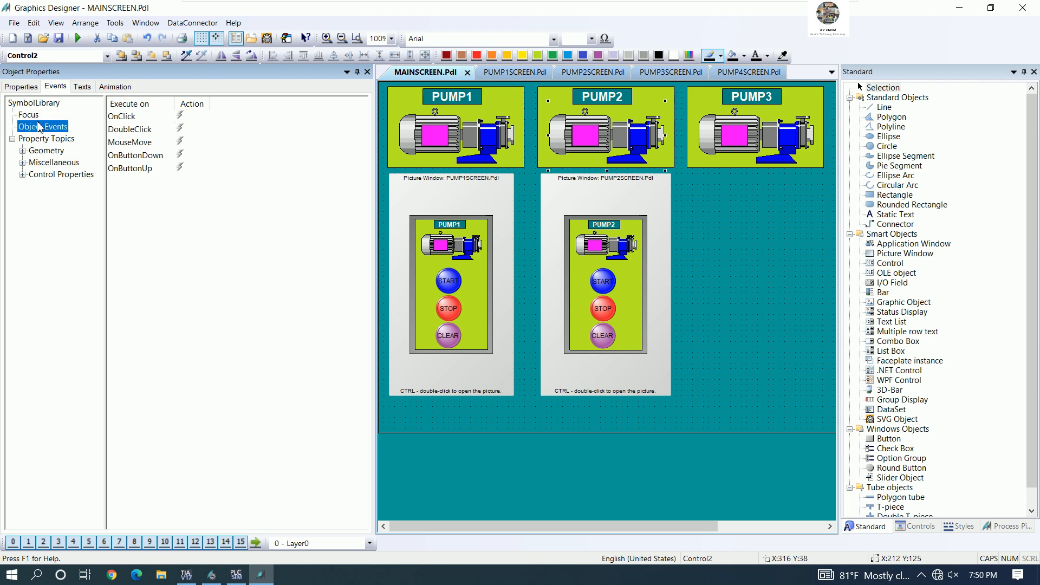
{"action": "double_click", "coordinate": [180, 116]}
{"action": "left_click_drag", "start_coordinate": [480, 162], "coordinate": [169, 161]}
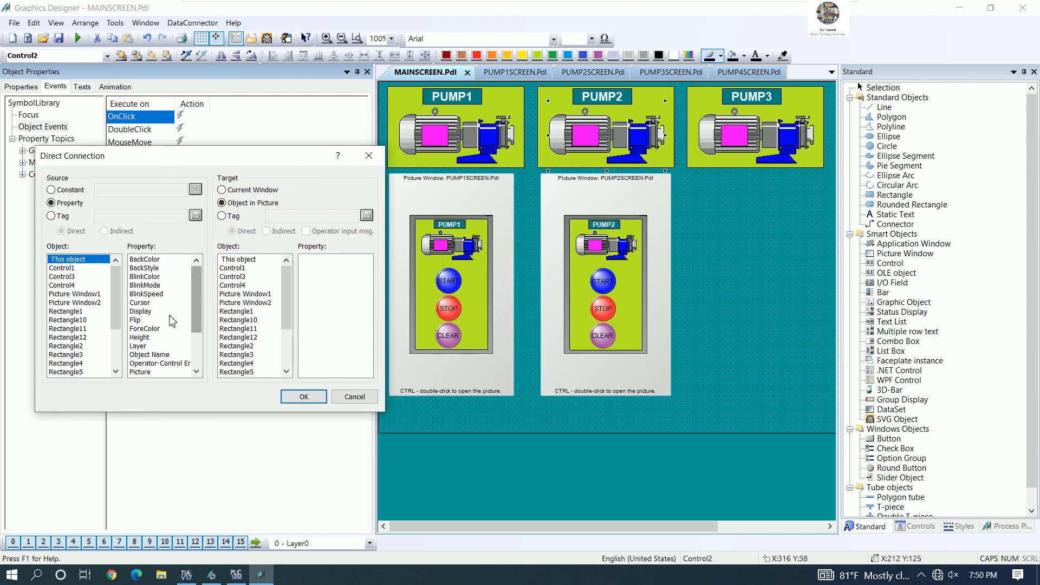
{"action": "mouse_move", "coordinate": [197, 307]}
{"action": "left_mouse_down"}
{"action": "mouse_move", "coordinate": [199, 336]}
{"action": "mouse_move", "coordinate": [193, 302]}
{"action": "left_mouse_up"}
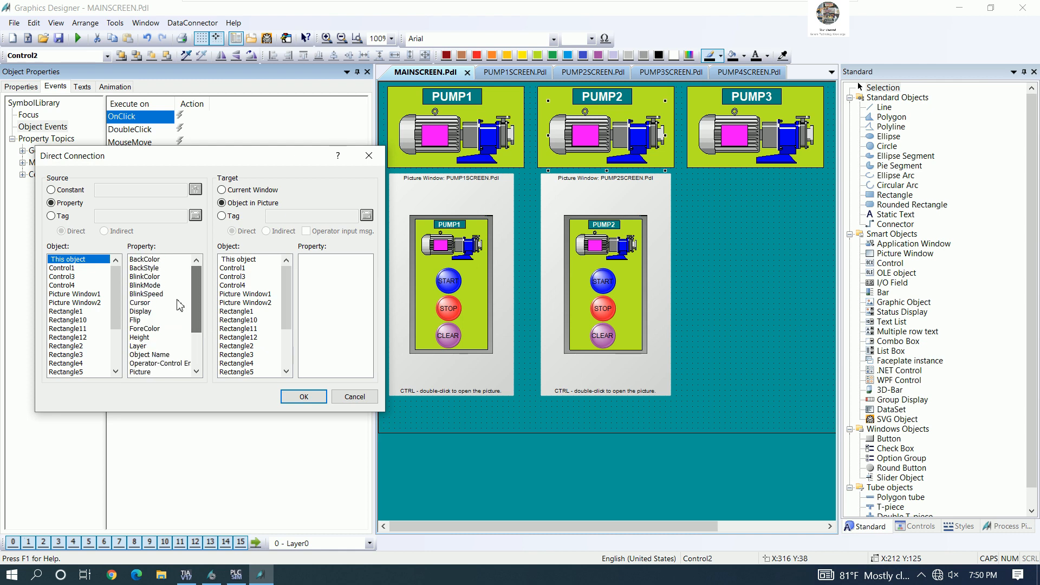
{"action": "left_click", "coordinate": [141, 311]}
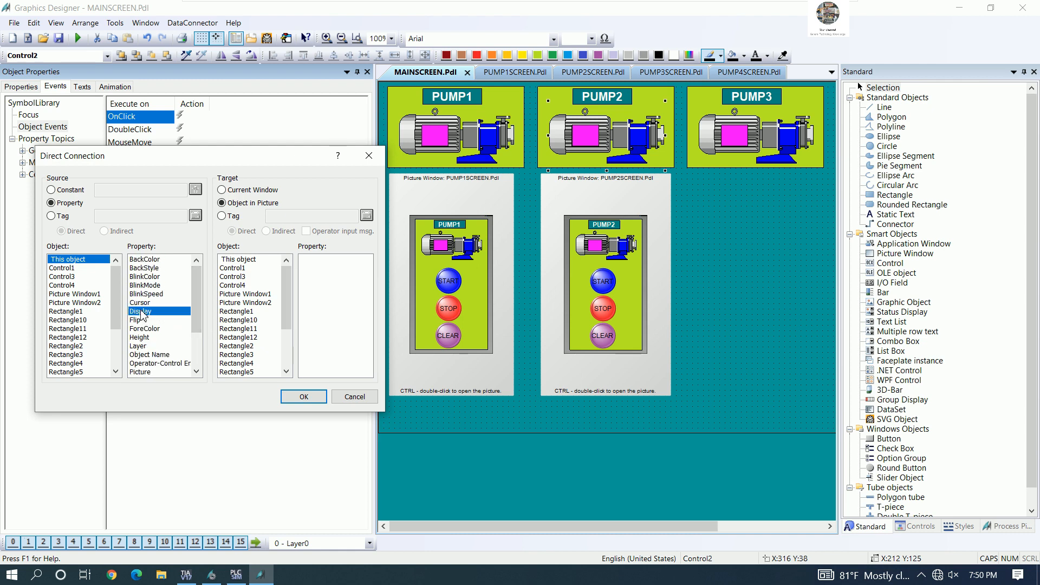
{"action": "left_click", "coordinate": [240, 307]}
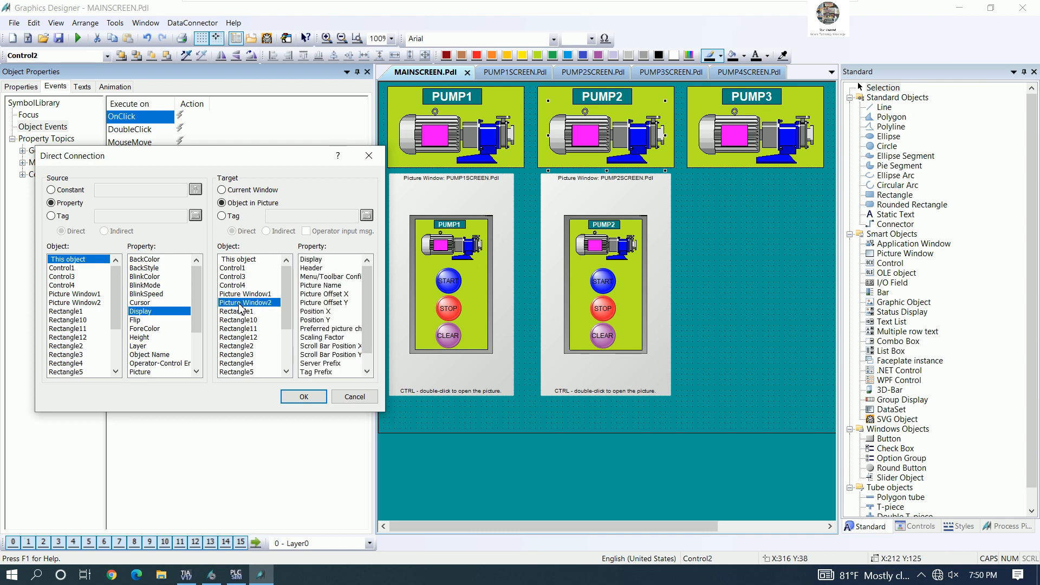
{"action": "left_click", "coordinate": [313, 261]}
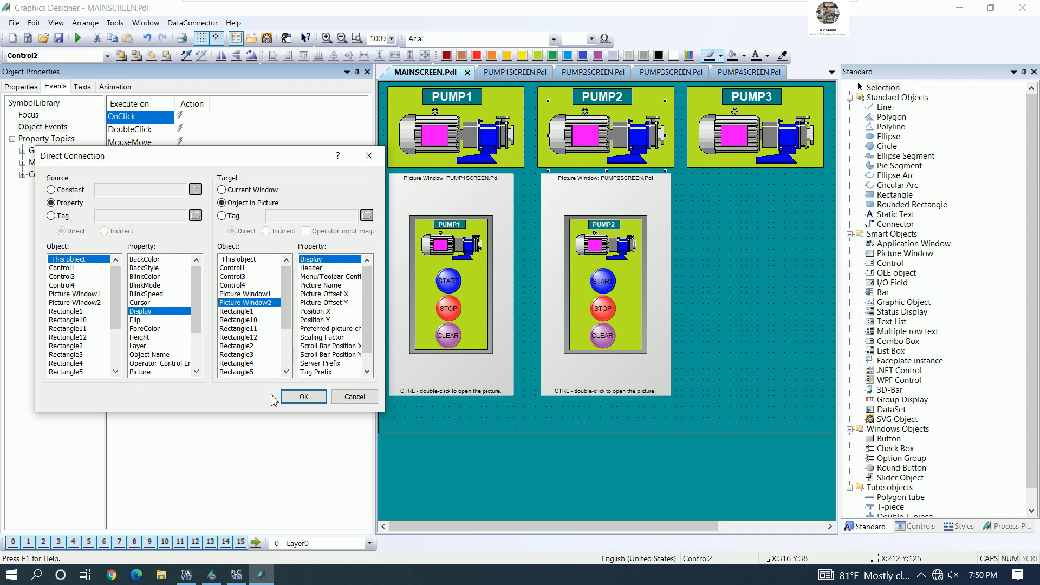
{"action": "left_click", "coordinate": [293, 400]}
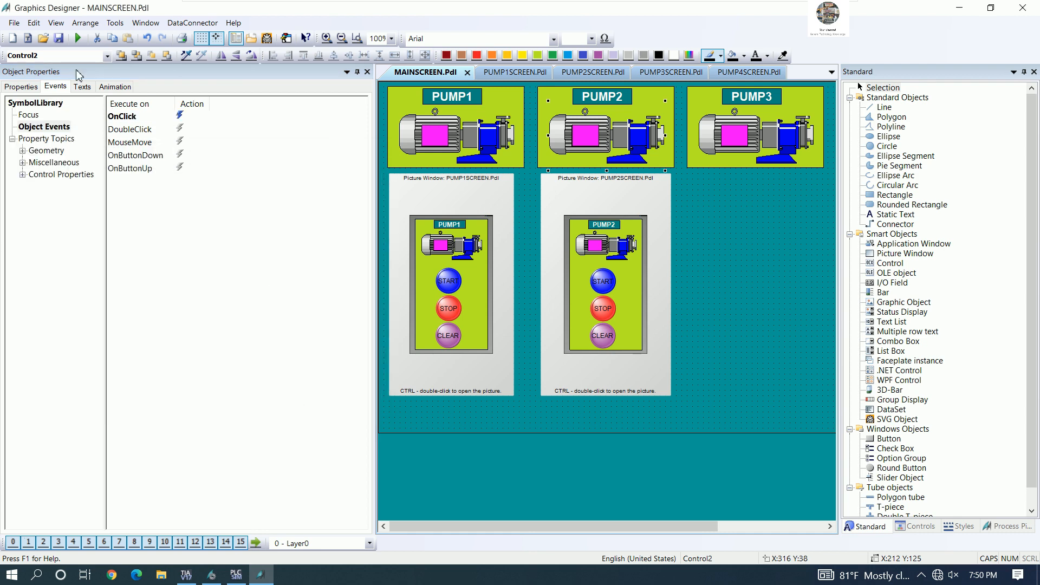
Step: Save MAINSCREEN.Pdl and start it in WinCC Runtime
{"action": "left_click", "coordinate": [60, 38]}
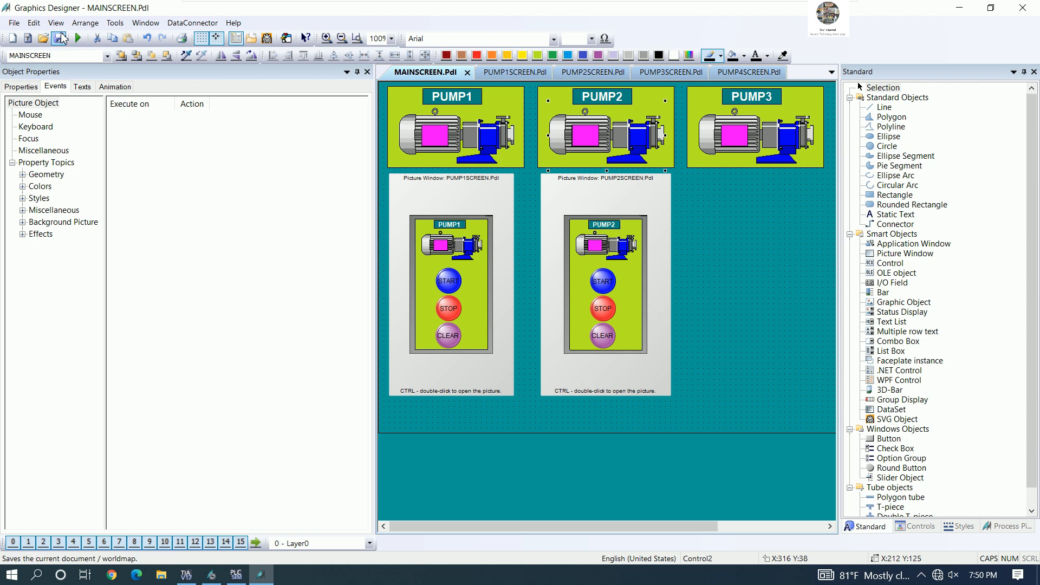
{"action": "left_click", "coordinate": [80, 38]}
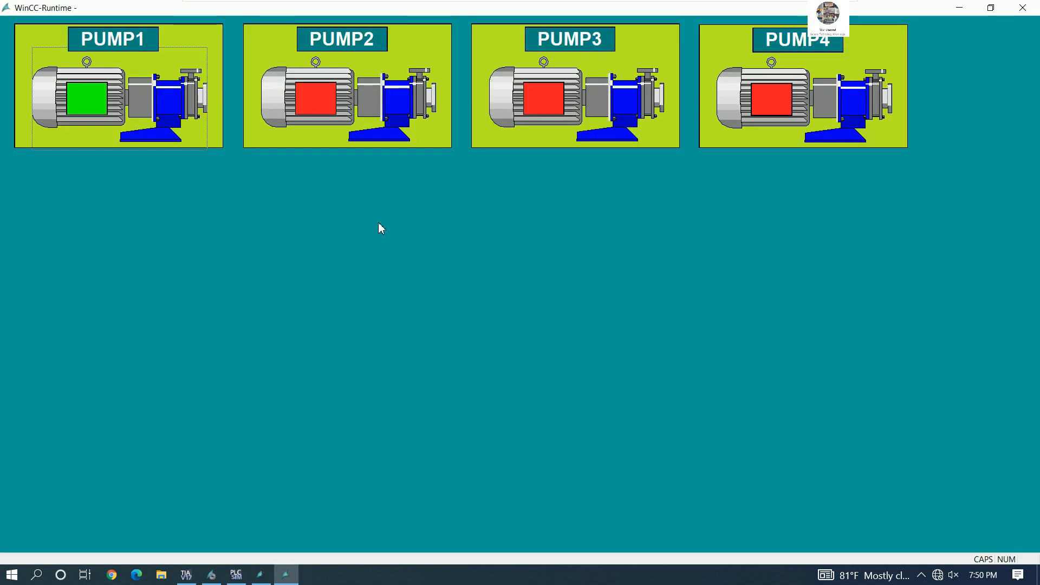
Step: Open the PUMP2 and PUMP1 windows from their pump symbols, test PUMP2's START and STOP buttons, and close Runtime
{"action": "left_click", "coordinate": [387, 103]}
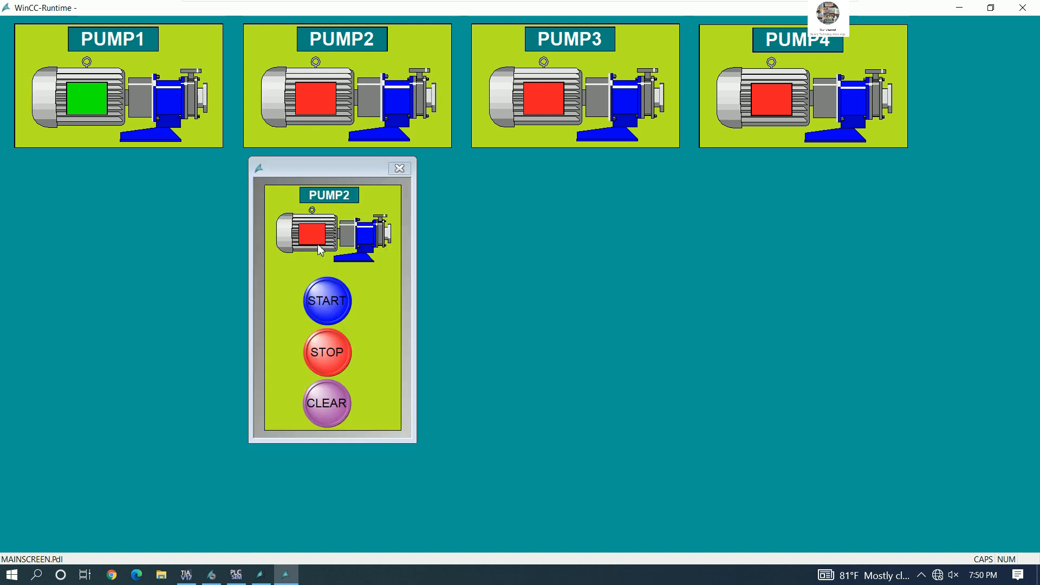
{"action": "left_click", "coordinate": [184, 109]}
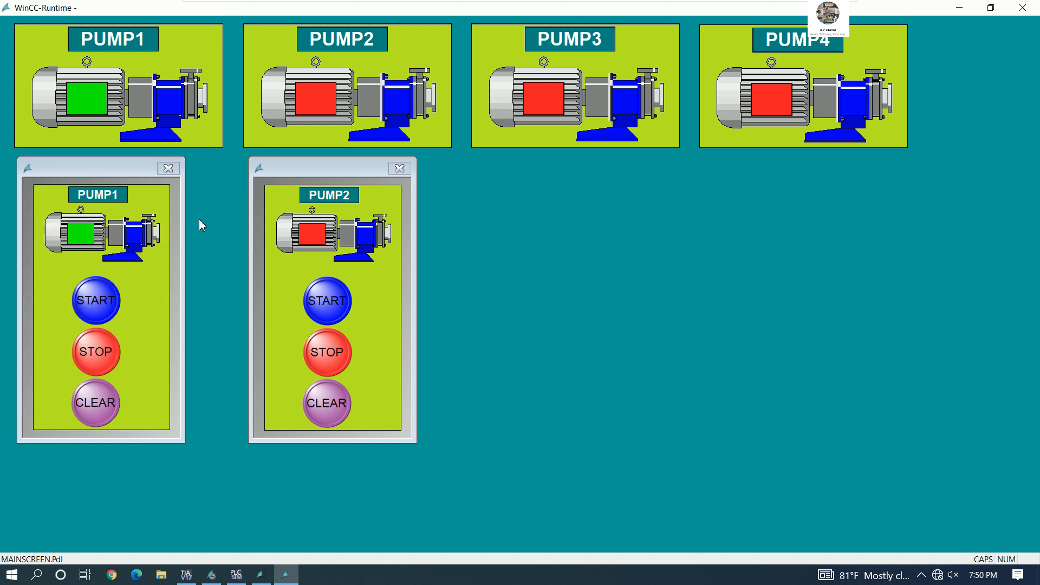
{"action": "left_click", "coordinate": [325, 305]}
{"action": "left_click", "coordinate": [342, 357]}
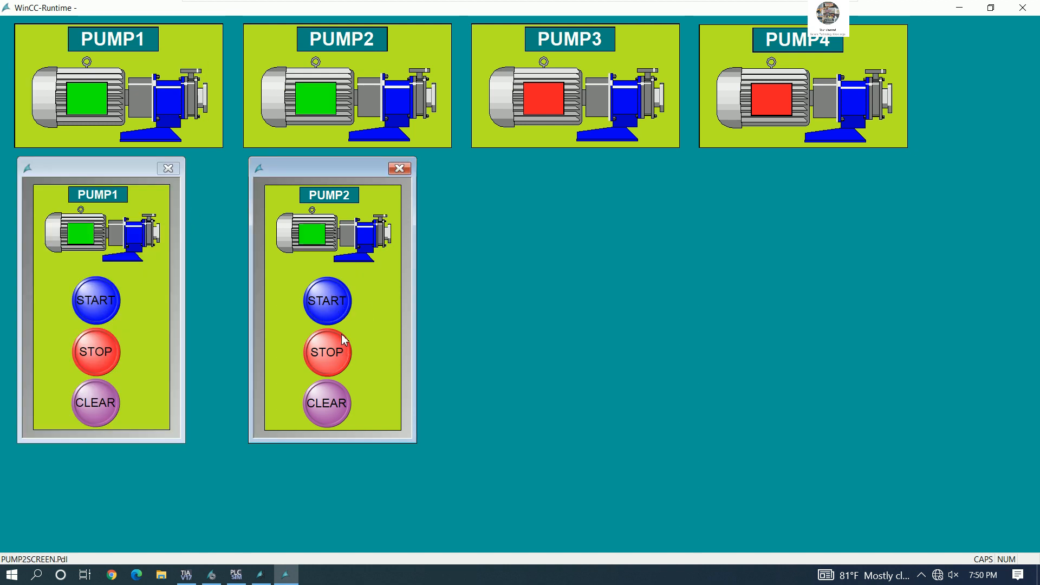
{"action": "left_click", "coordinate": [340, 305]}
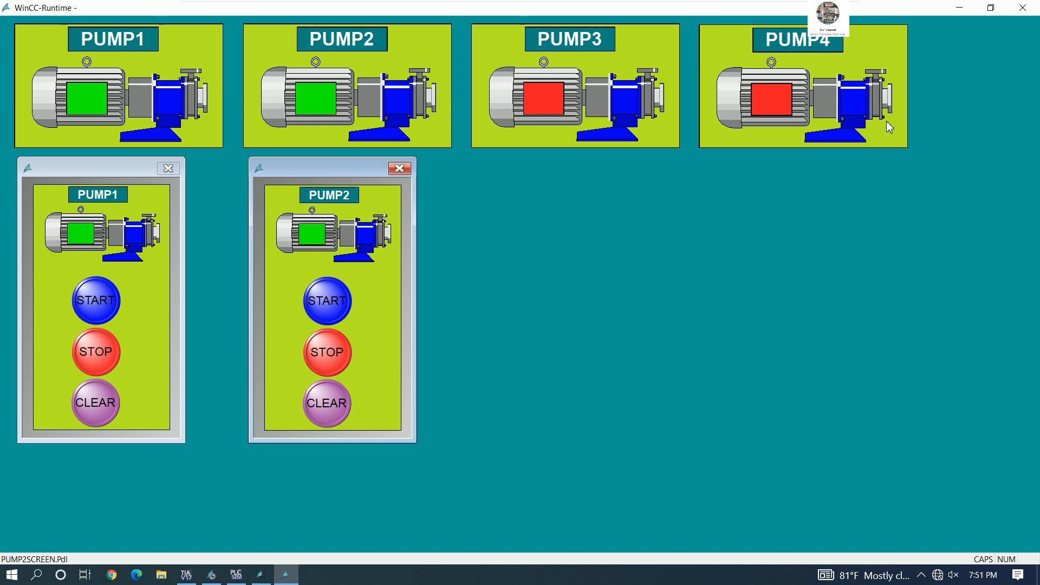
{"action": "left_click", "coordinate": [1022, 8]}
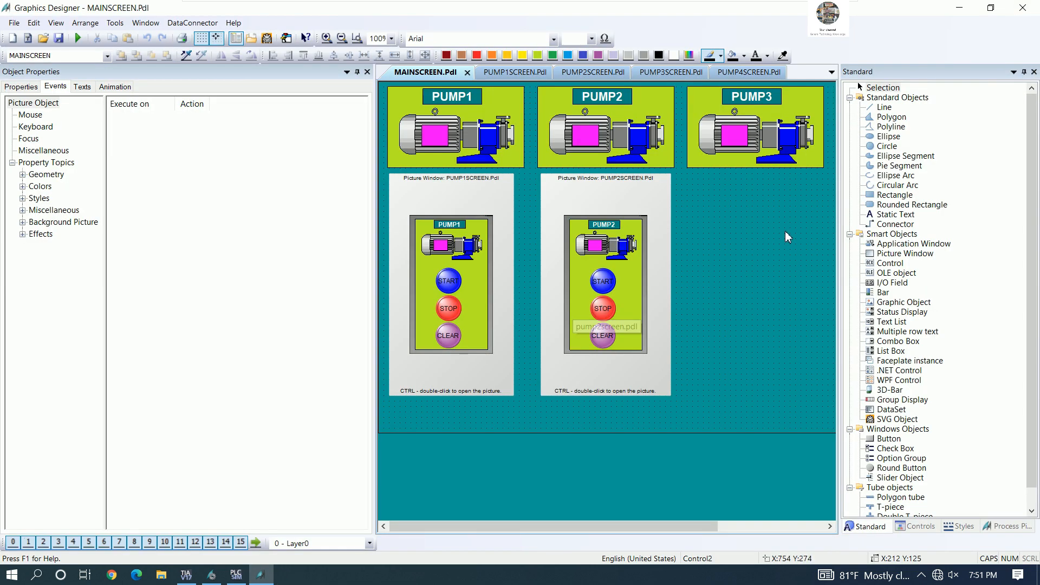
Step: Draw a picture window below PUMP3, 240 by 410, with its upper-left corner at X 570, Y 170
{"action": "left_click_drag", "start_coordinate": [706, 526], "coordinate": [772, 526]}
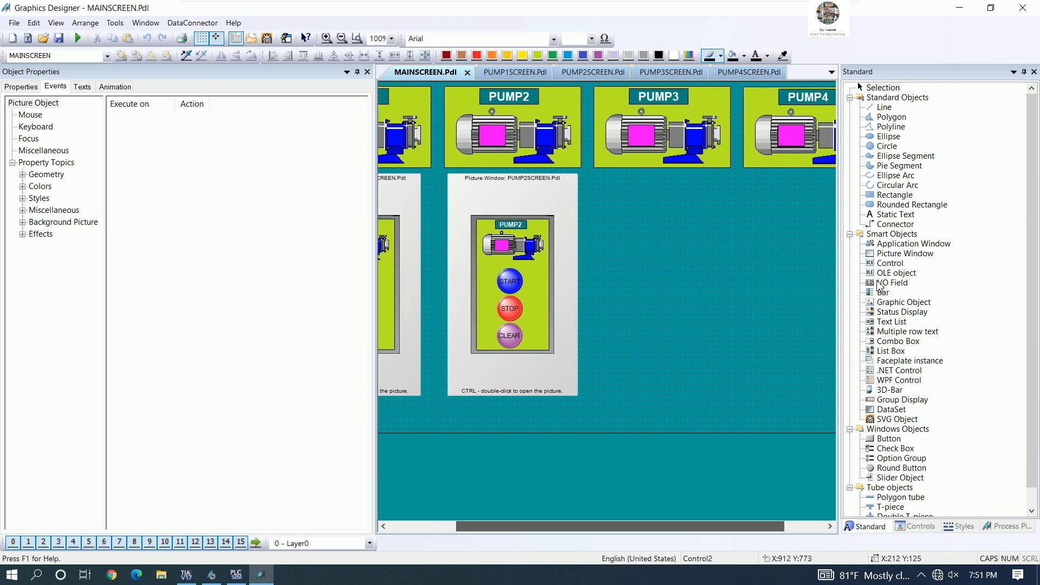
{"action": "left_click", "coordinate": [903, 254]}
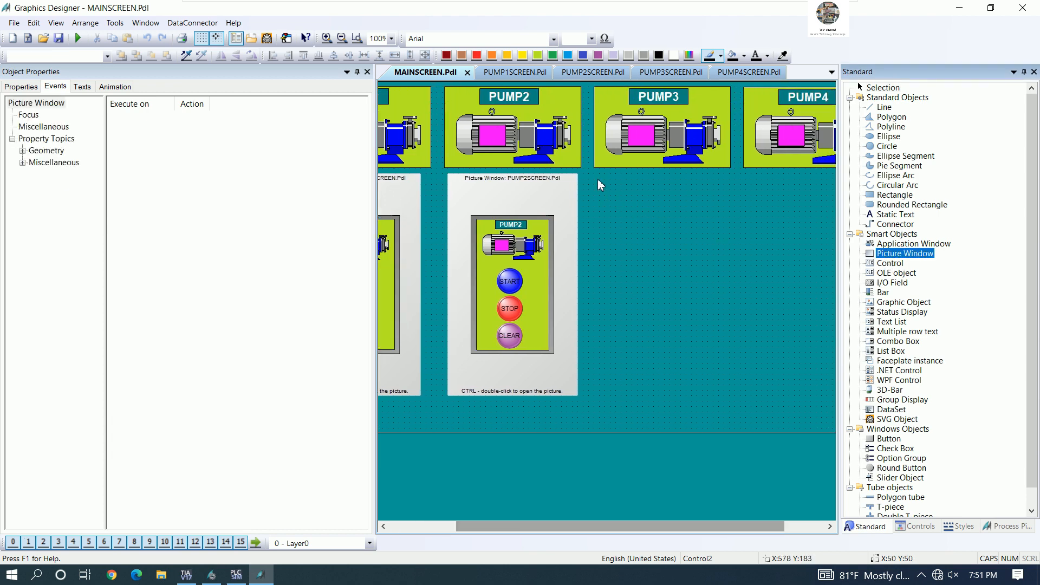
{"action": "left_click_drag", "start_coordinate": [597, 175], "coordinate": [720, 288]}
{"action": "left_click_drag", "start_coordinate": [720, 328], "coordinate": [726, 395]}
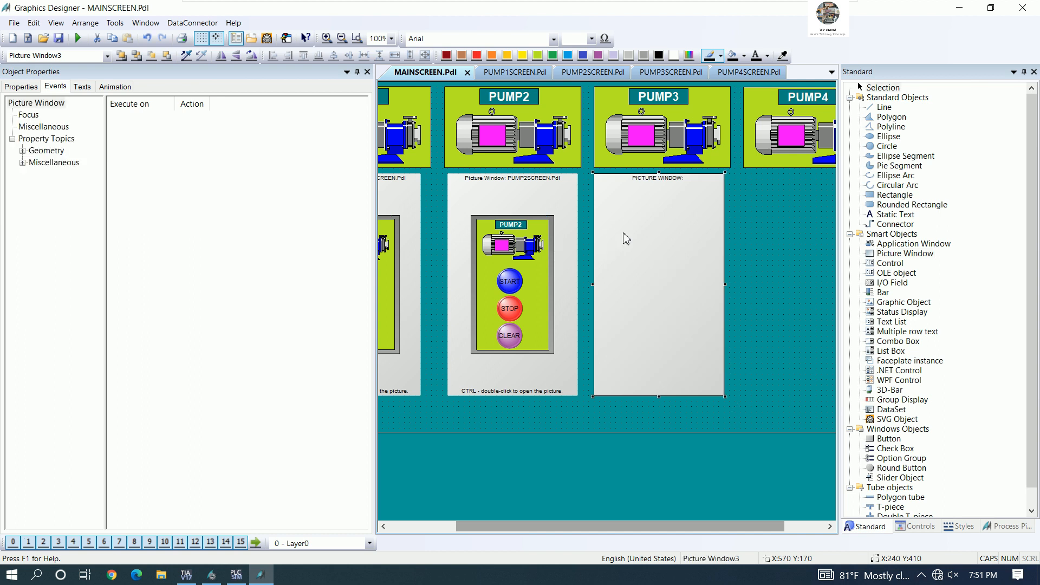
Step: For the picture window below PUMP3, set Display to No and Movable, Border, Title and Adapt Size to Yes
{"action": "left_click", "coordinate": [34, 89]}
{"action": "left_click", "coordinate": [39, 130]}
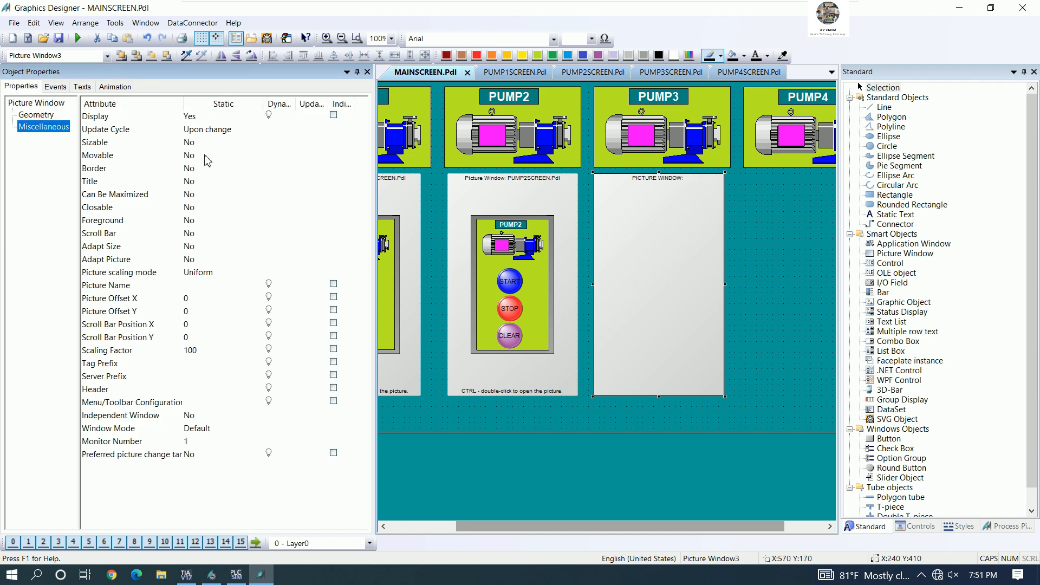
{"action": "left_click", "coordinate": [193, 118]}
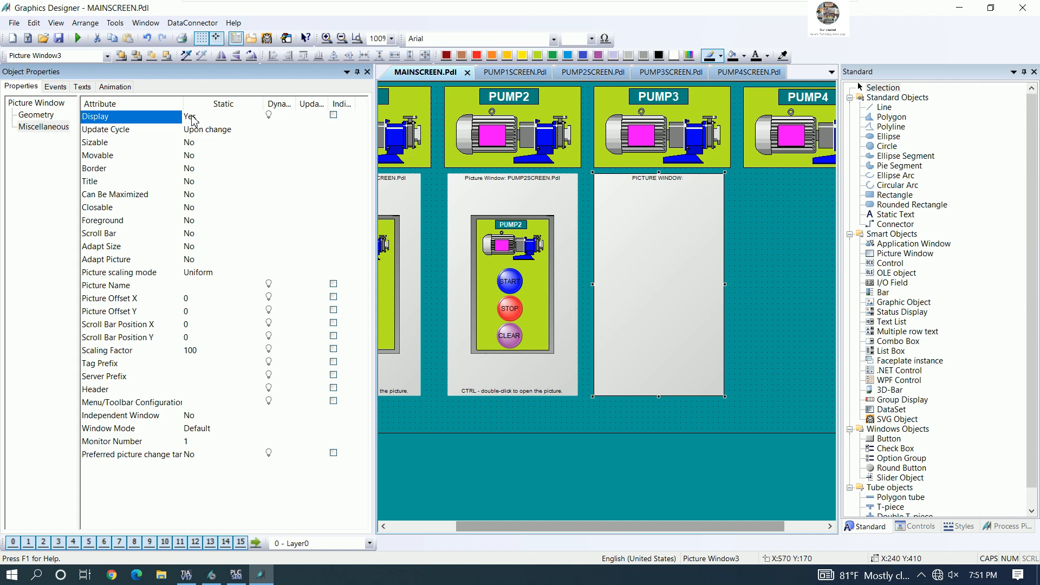
{"action": "left_click", "coordinate": [190, 157]}
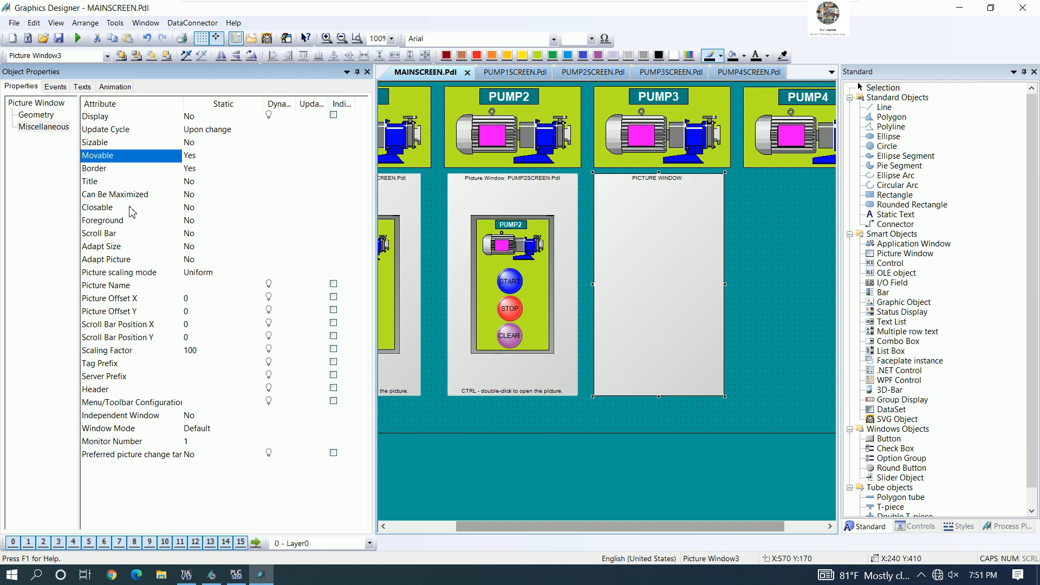
{"action": "left_click", "coordinate": [192, 183]}
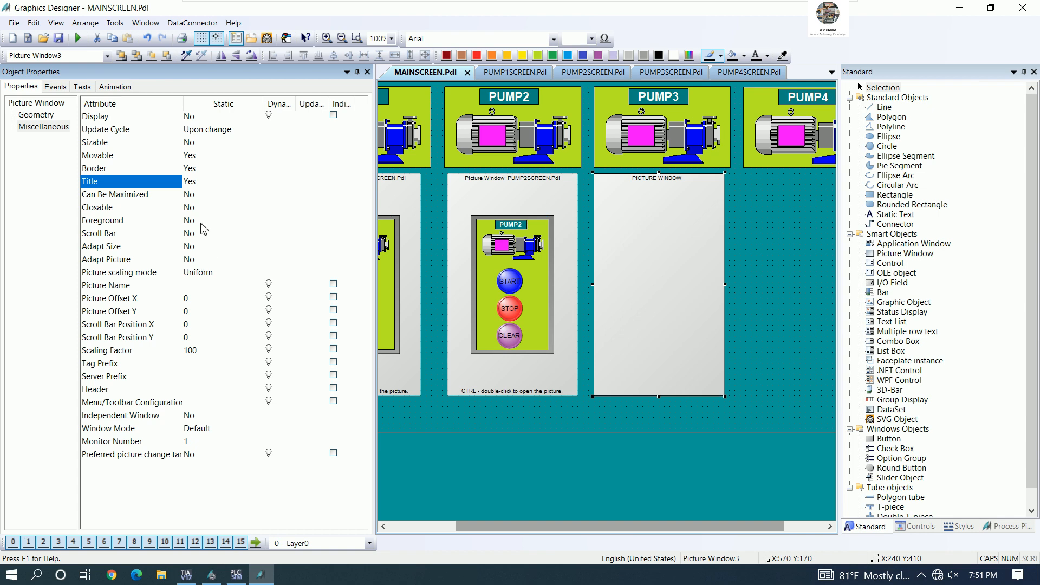
{"action": "left_click", "coordinate": [187, 248]}
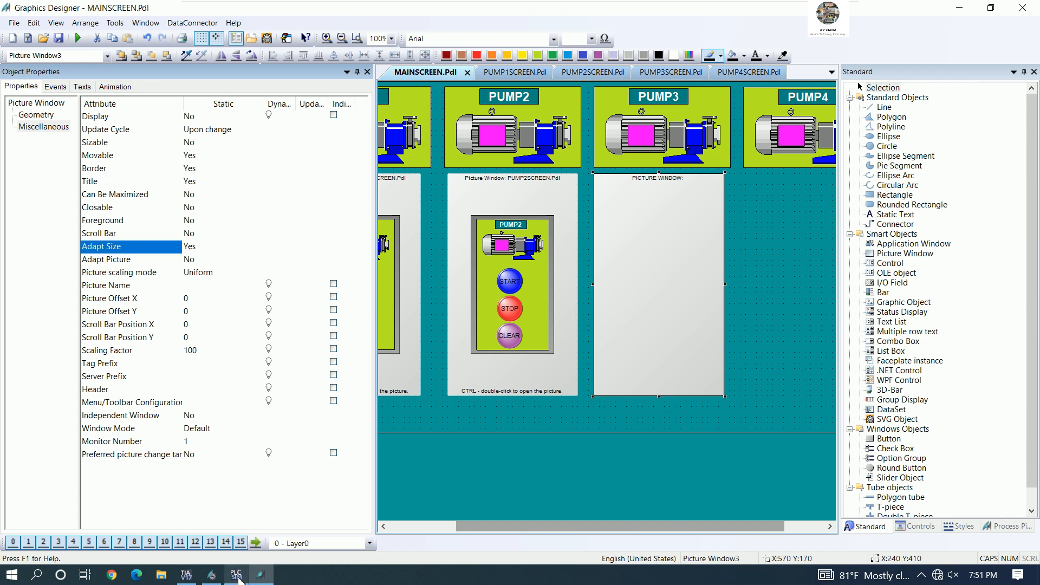
Step: Switch to WinCC Explorer and copy the full file name PUMP3SCREEN.Pdl from the picture list
{"action": "left_click", "coordinate": [213, 577]}
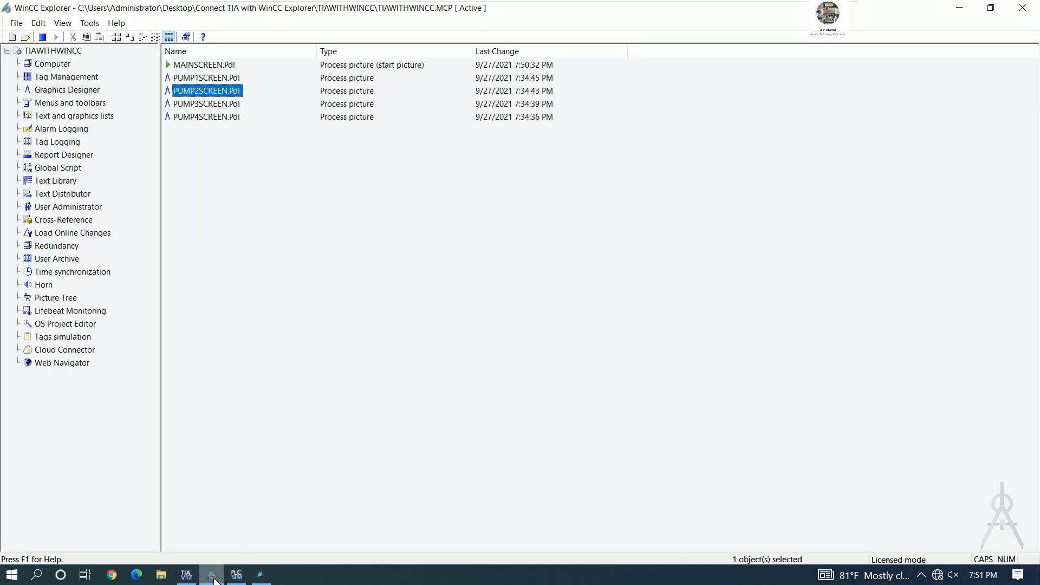
{"action": "left_click", "coordinate": [209, 104]}
{"action": "right_click", "coordinate": [209, 104]}
{"action": "left_click", "coordinate": [230, 125]}
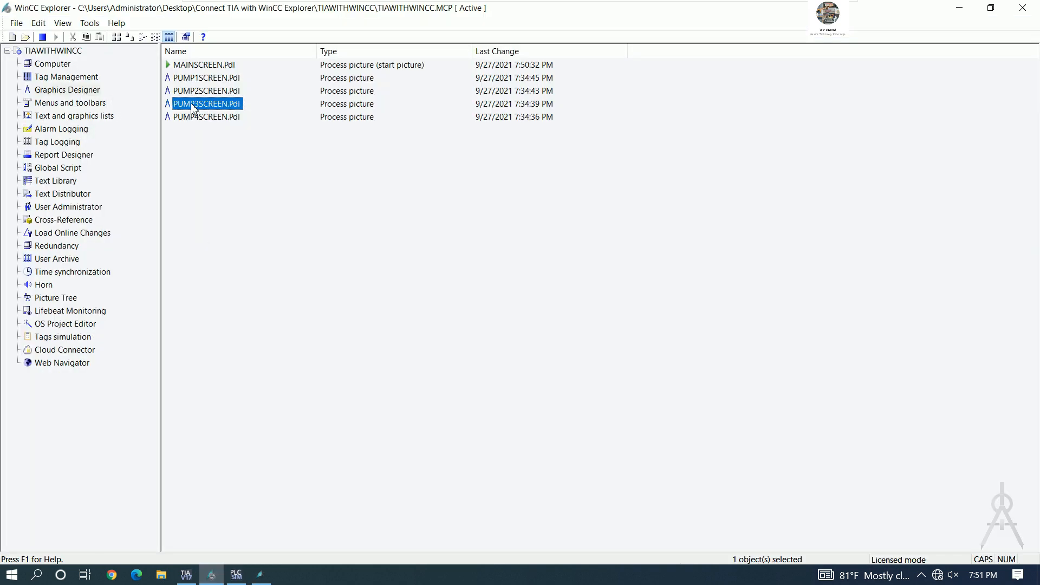
{"action": "left_click_drag", "start_coordinate": [244, 105], "coordinate": [171, 122]}
{"action": "right_click", "coordinate": [210, 108]}
{"action": "left_click", "coordinate": [232, 140]}
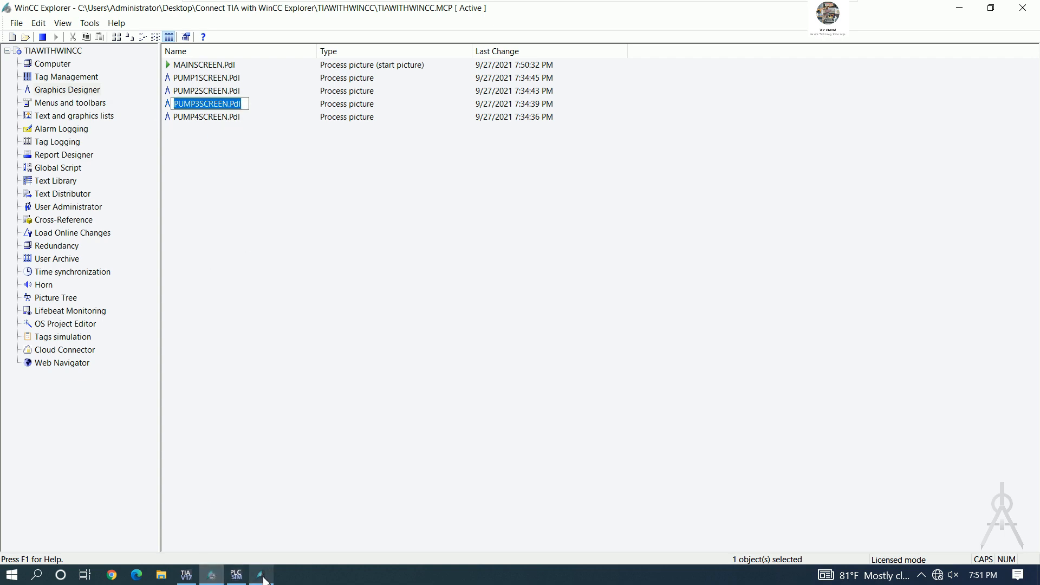
Step: Return to Graphics Designer and set the Picture Name of the picture window below PUMP3 to PUMP3SCREEN.Pdl
{"action": "left_click", "coordinate": [261, 576]}
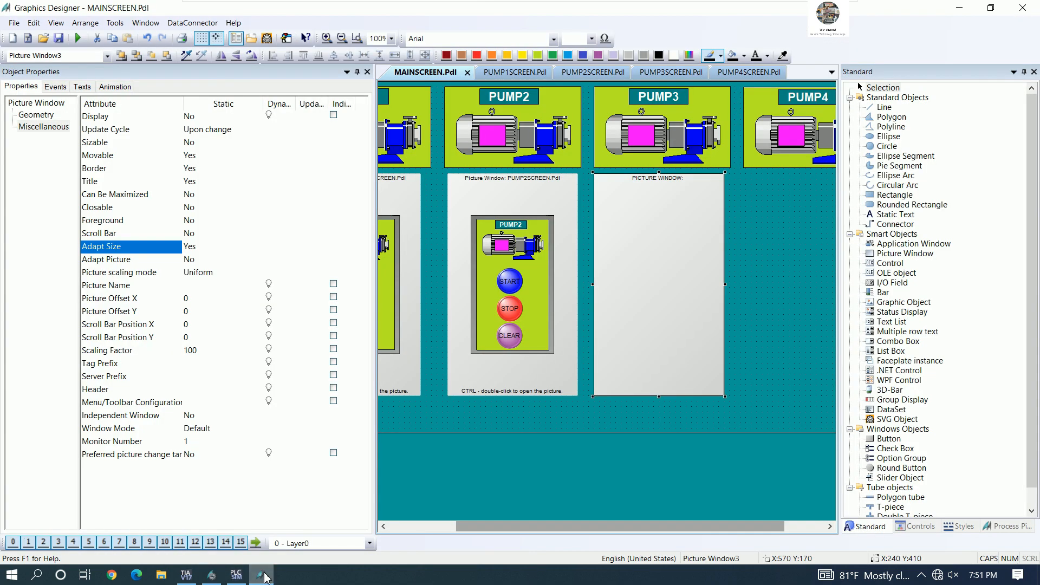
{"action": "left_click", "coordinate": [202, 288]}
{"action": "left_click", "coordinate": [216, 287]}
{"action": "right_click", "coordinate": [212, 290]}
{"action": "left_click", "coordinate": [241, 336]}
{"action": "key", "text": "Return"}
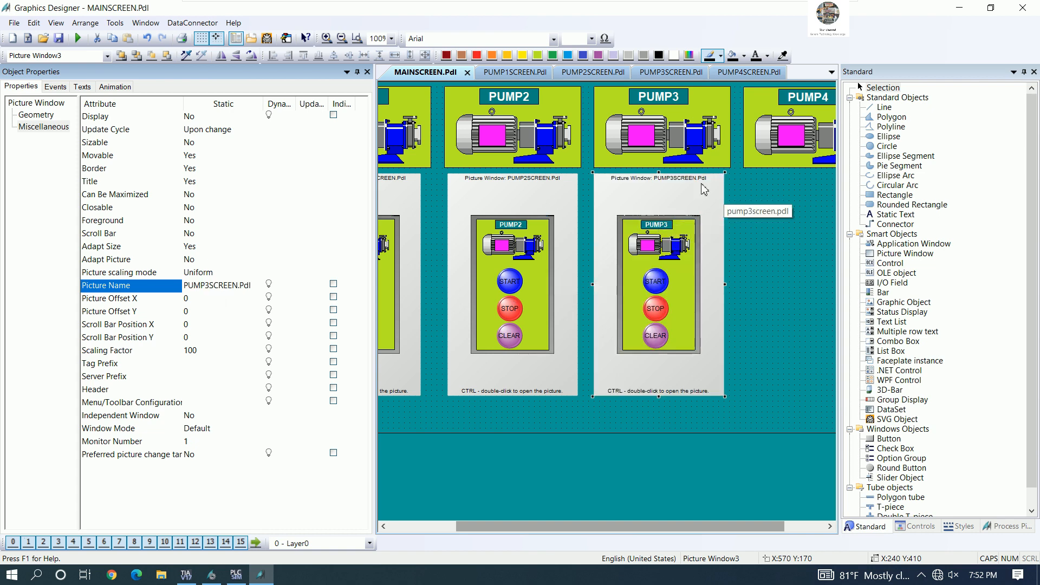
Step: For the PUMP3 symbol's OnClick event, create a direct connection from this object's Display property to the Display property of Picture Window3
{"action": "left_click", "coordinate": [697, 140]}
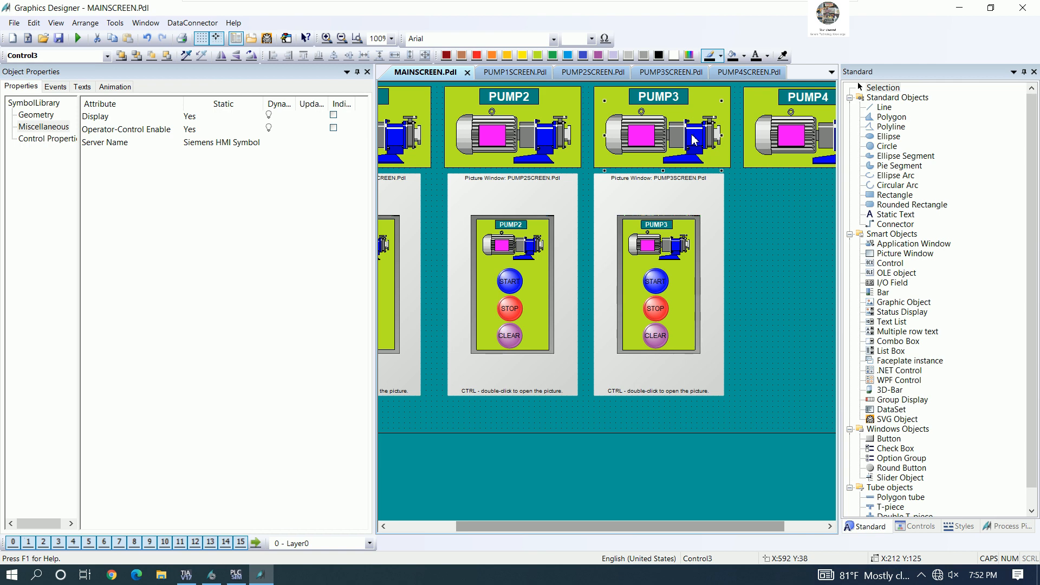
{"action": "left_click", "coordinate": [56, 88]}
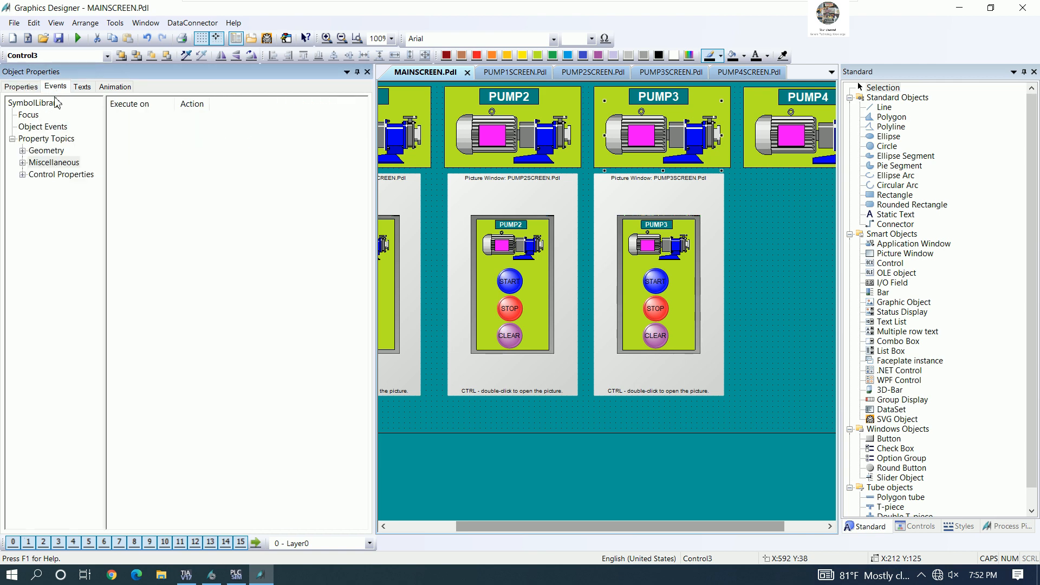
{"action": "left_click", "coordinate": [32, 115]}
{"action": "left_click", "coordinate": [57, 126]}
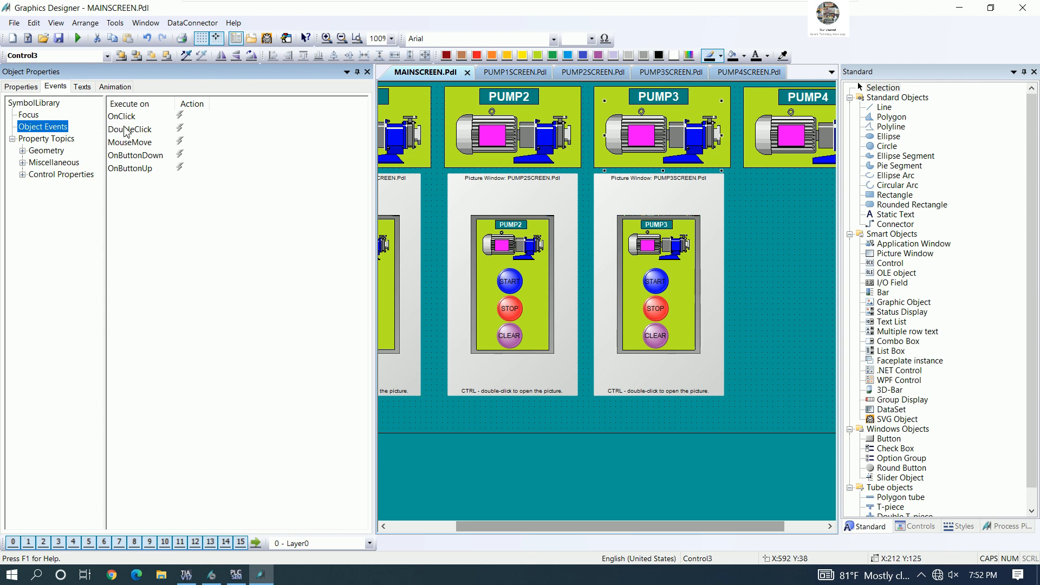
{"action": "double_click", "coordinate": [182, 121]}
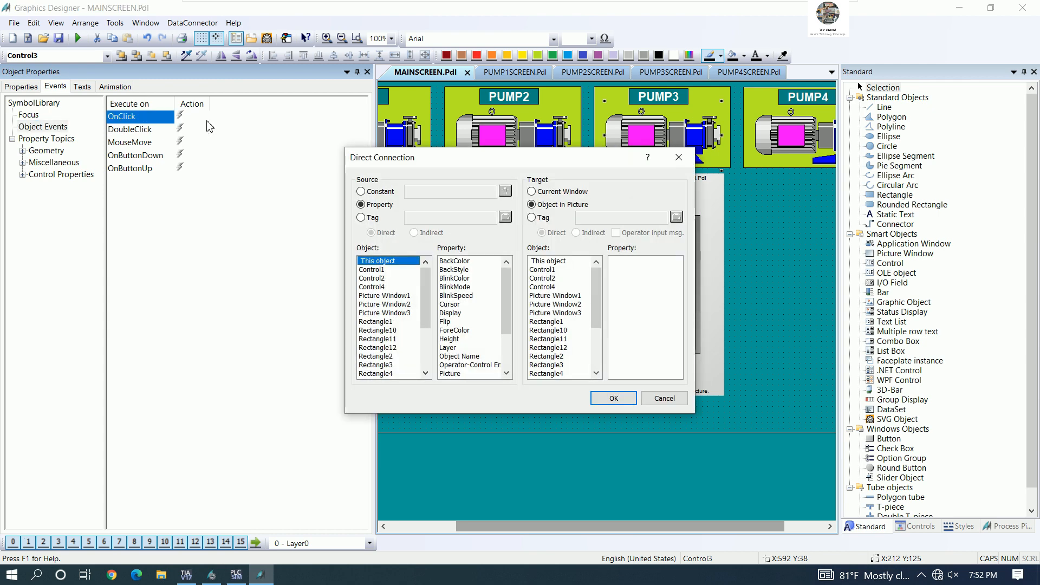
{"action": "left_click_drag", "start_coordinate": [442, 163], "coordinate": [216, 156]}
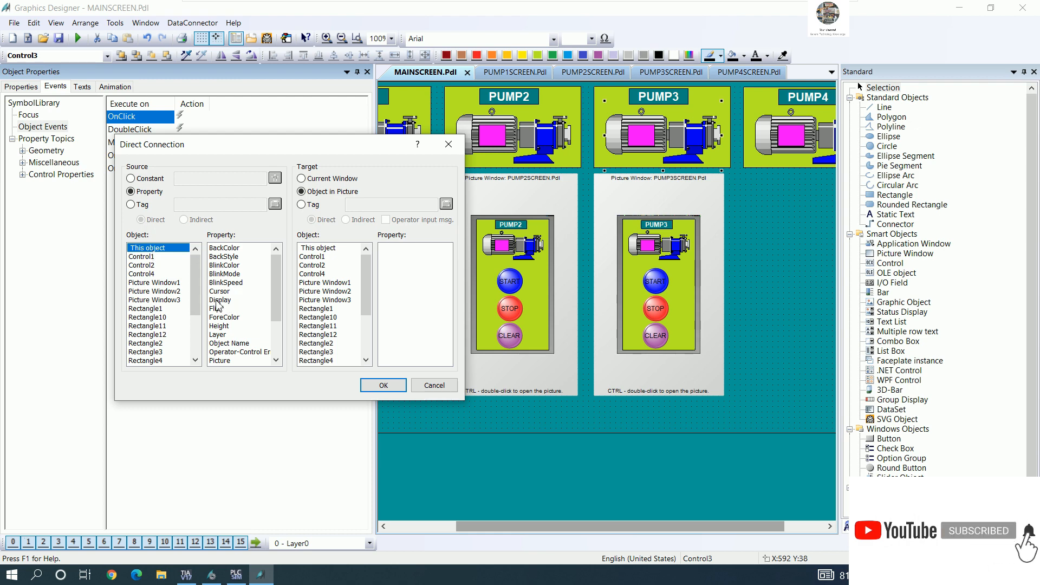
{"action": "left_click", "coordinate": [238, 300]}
{"action": "left_click", "coordinate": [316, 303]}
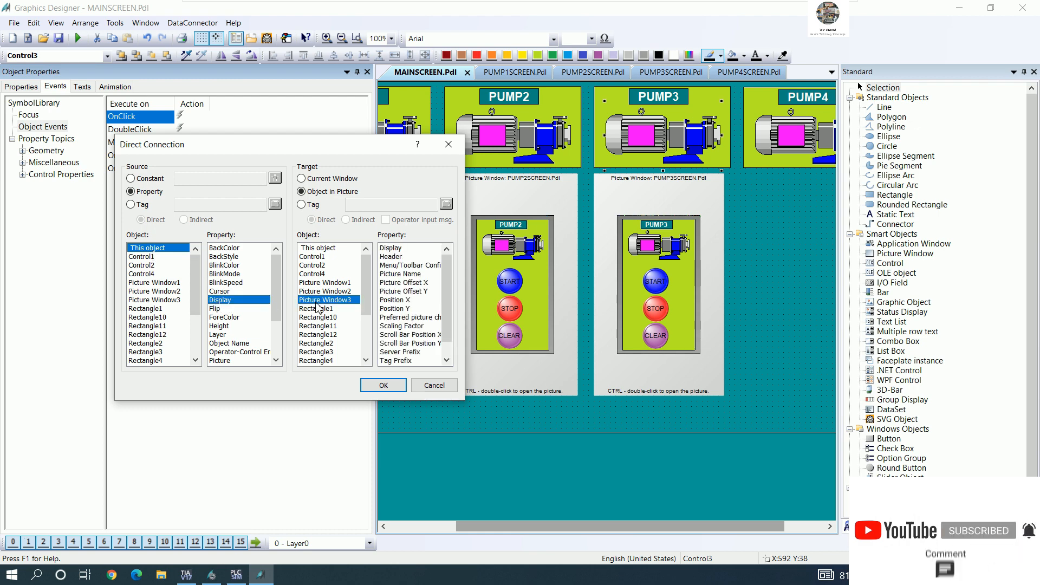
{"action": "left_click", "coordinate": [391, 250]}
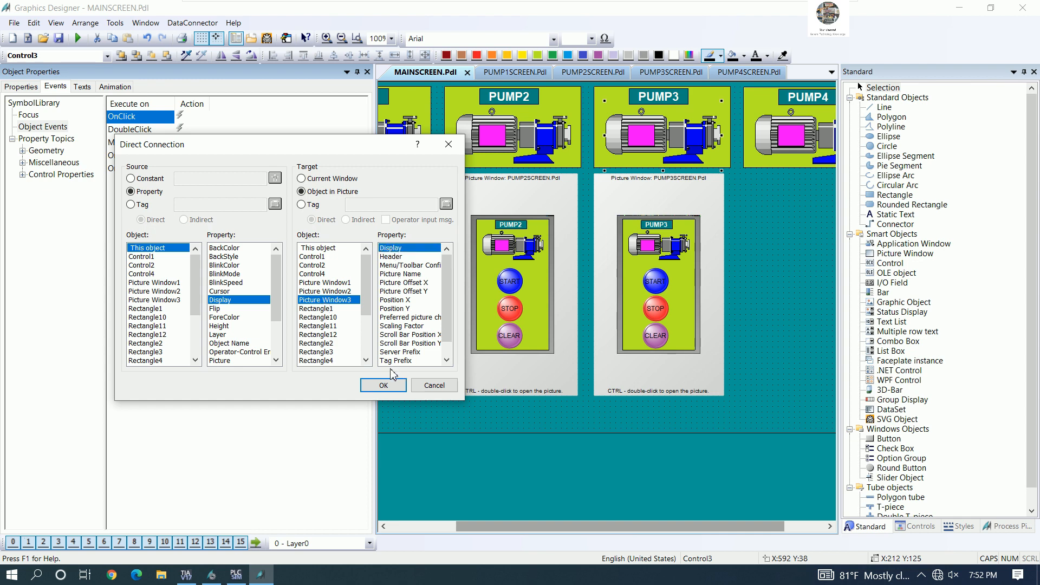
{"action": "left_click", "coordinate": [381, 385]}
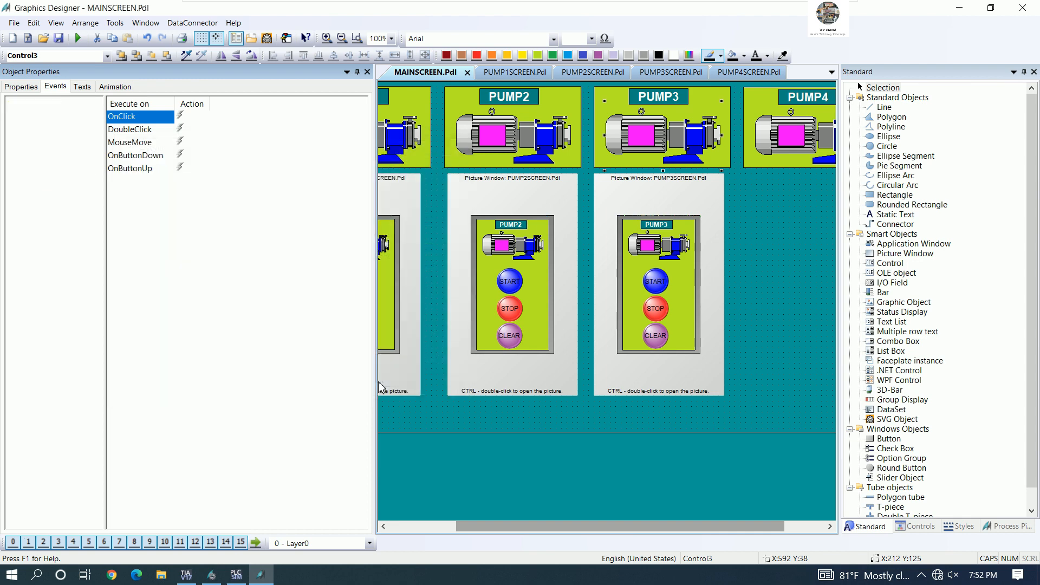
Step: Draw a picture window below PUMP4, 250 by 410, and nudge its upper-left corner to X 844, Y 170
{"action": "left_click_drag", "start_coordinate": [780, 527], "coordinate": [840, 528]}
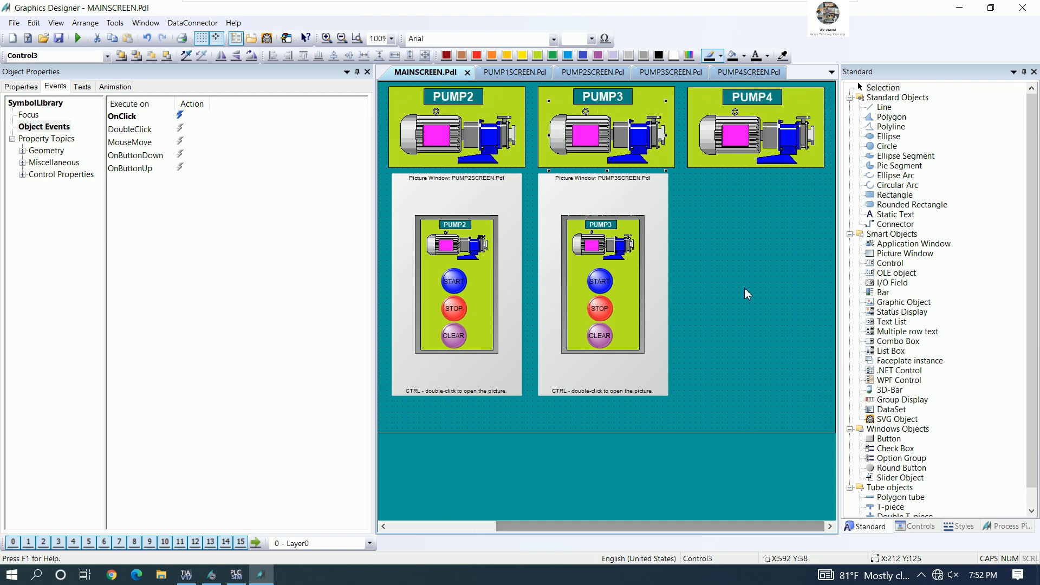
{"action": "left_click", "coordinate": [718, 193]}
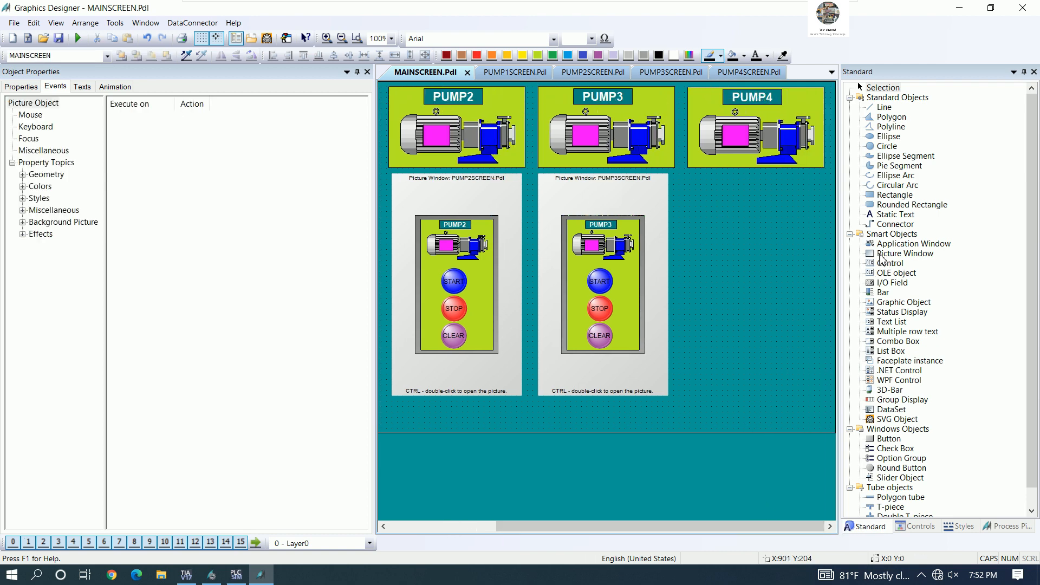
{"action": "left_click", "coordinate": [881, 254]}
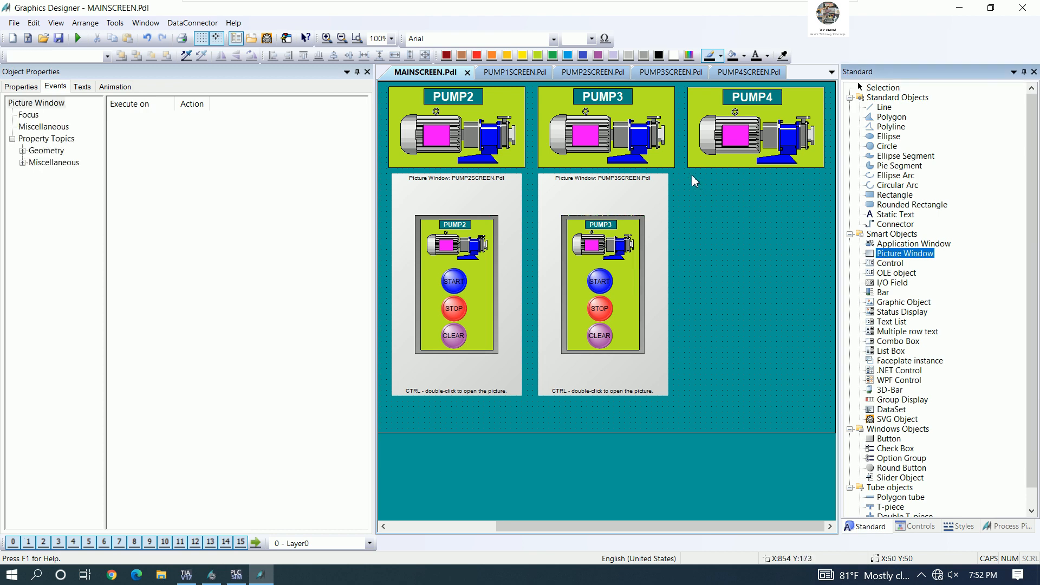
{"action": "mouse_move", "coordinate": [690, 175]}
{"action": "left_mouse_down"}
{"action": "mouse_move", "coordinate": [810, 262]}
{"action": "mouse_move", "coordinate": [827, 396]}
{"action": "left_mouse_up"}
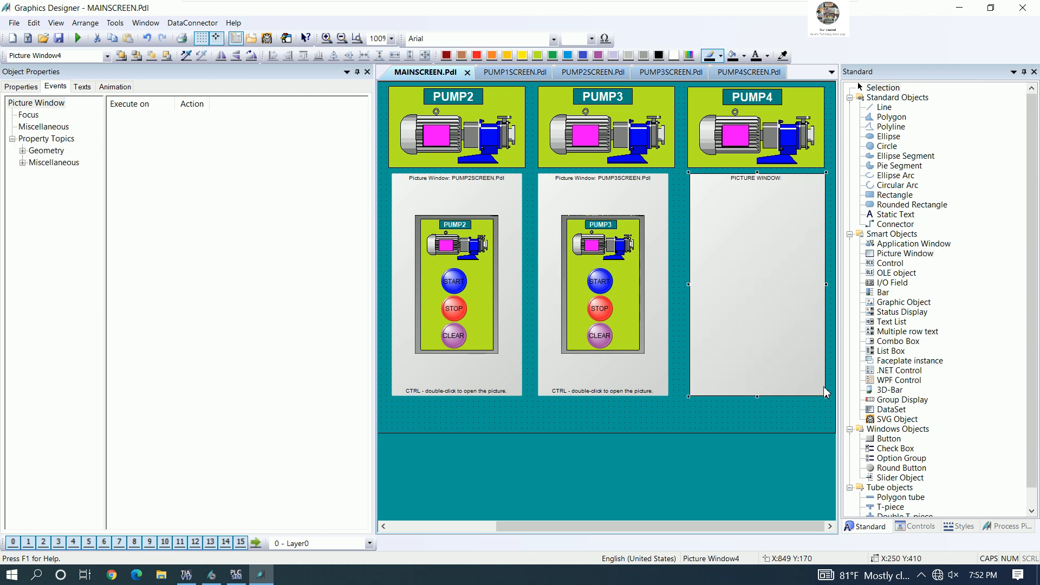
{"action": "key", "text": "Left"}
{"action": "key", "text": "Left"}
{"action": "key", "text": "Left"}
{"action": "key", "text": "Left"}
{"action": "key", "text": "Left"}
{"action": "key", "text": "Left"}
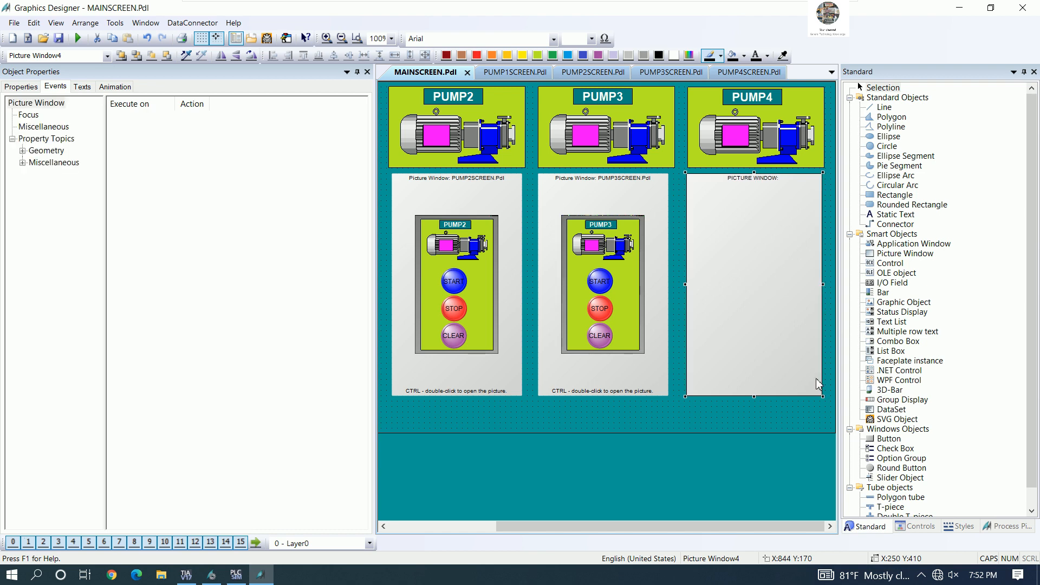
Step: For the picture window below PUMP4, set Display to No and Sizable, Movable, Title and Adapt Size to Yes
{"action": "left_click", "coordinate": [30, 89]}
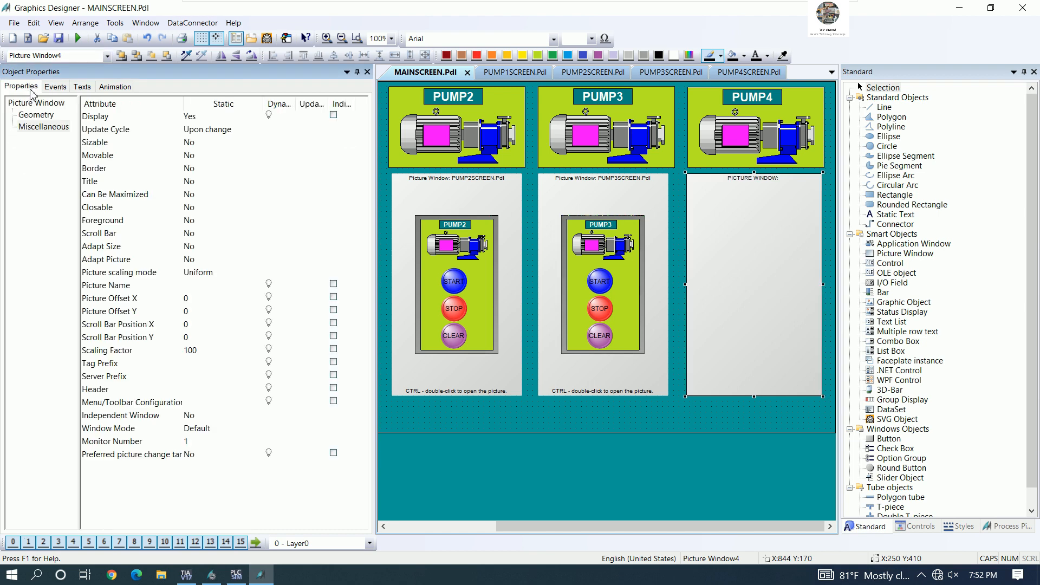
{"action": "left_click", "coordinate": [195, 120]}
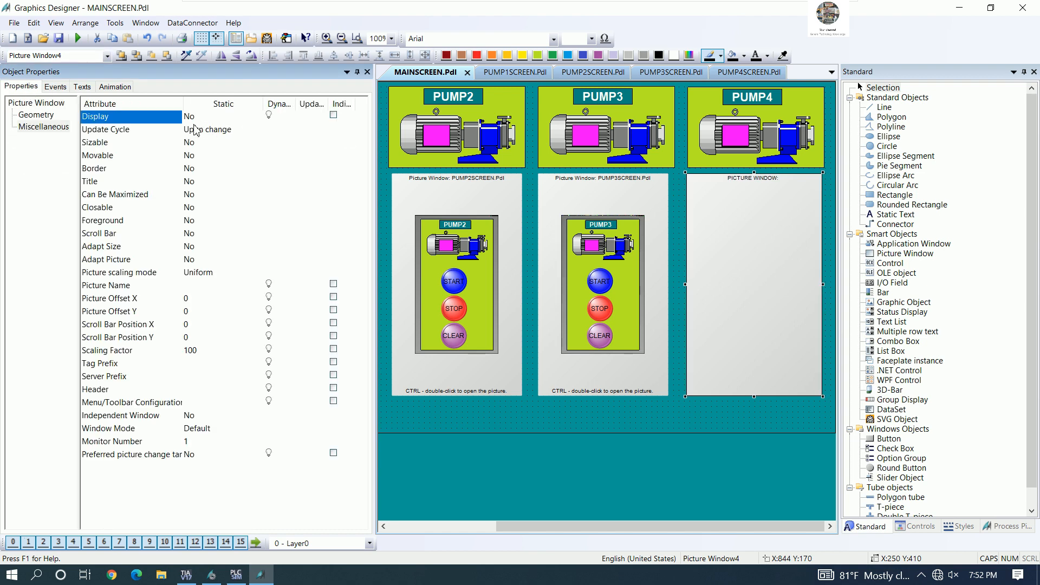
{"action": "double_click", "coordinate": [194, 145]}
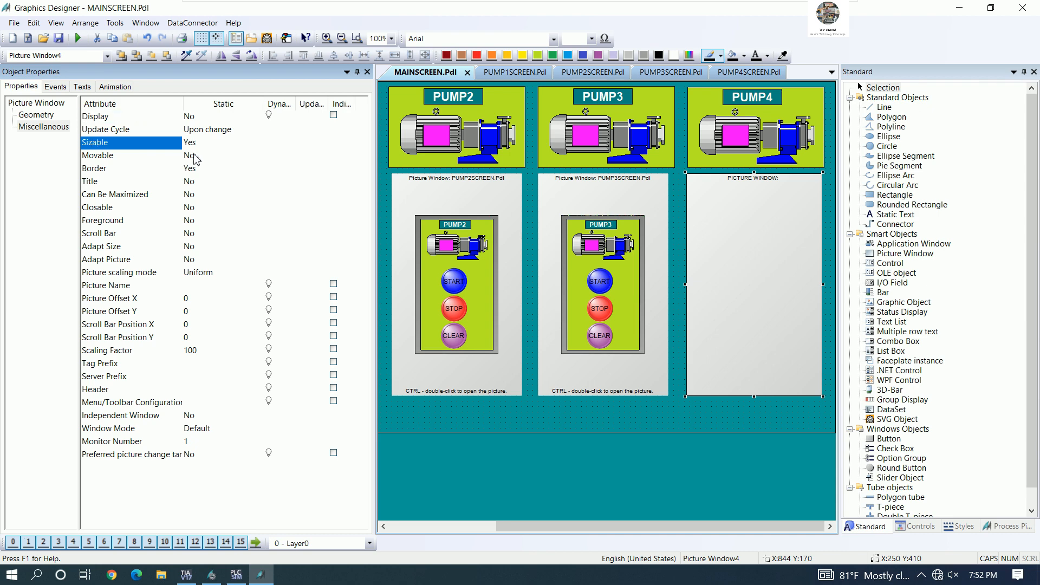
{"action": "left_click", "coordinate": [195, 157]}
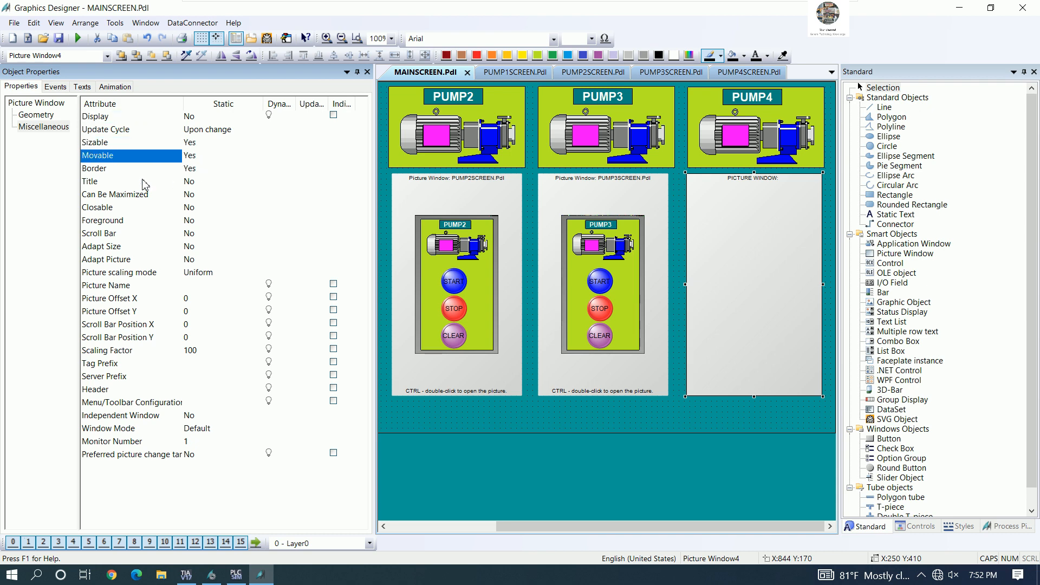
{"action": "double_click", "coordinate": [191, 186]}
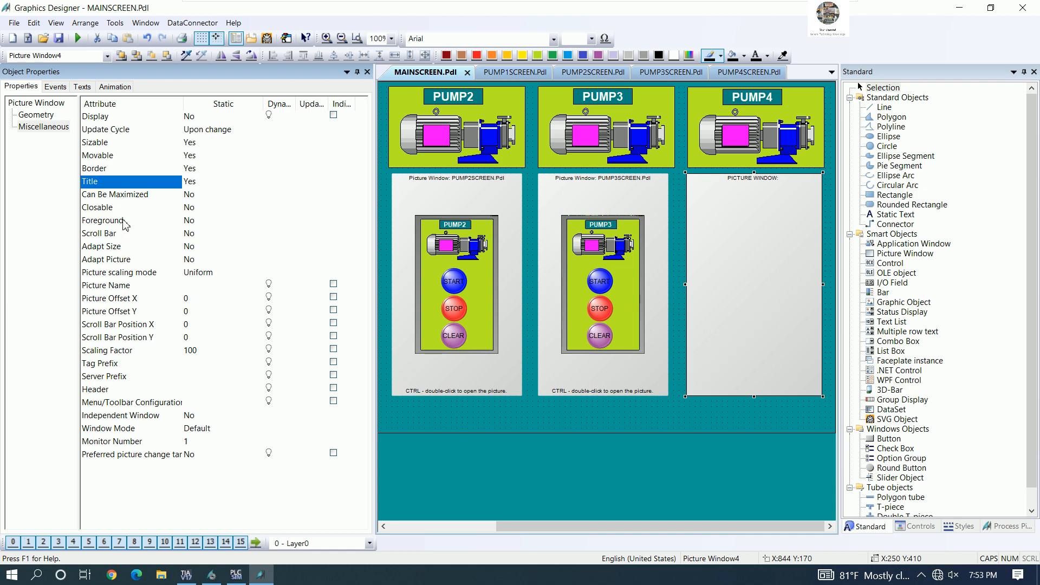
{"action": "left_click", "coordinate": [190, 248]}
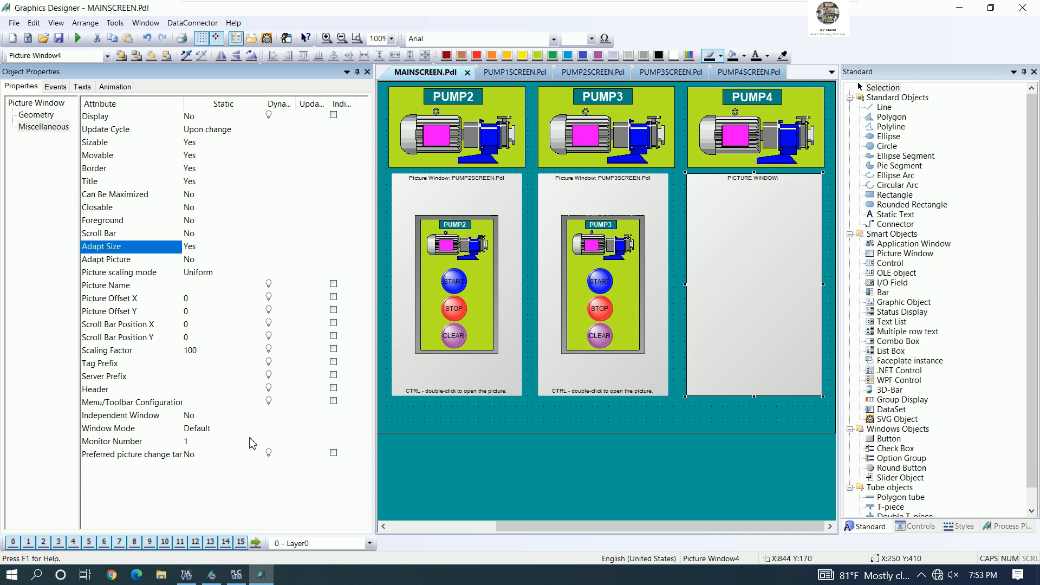
Step: Switch to WinCC Explorer and copy the full file name PUMP4SCREEN.Pdl from the picture list
{"action": "left_click", "coordinate": [187, 579]}
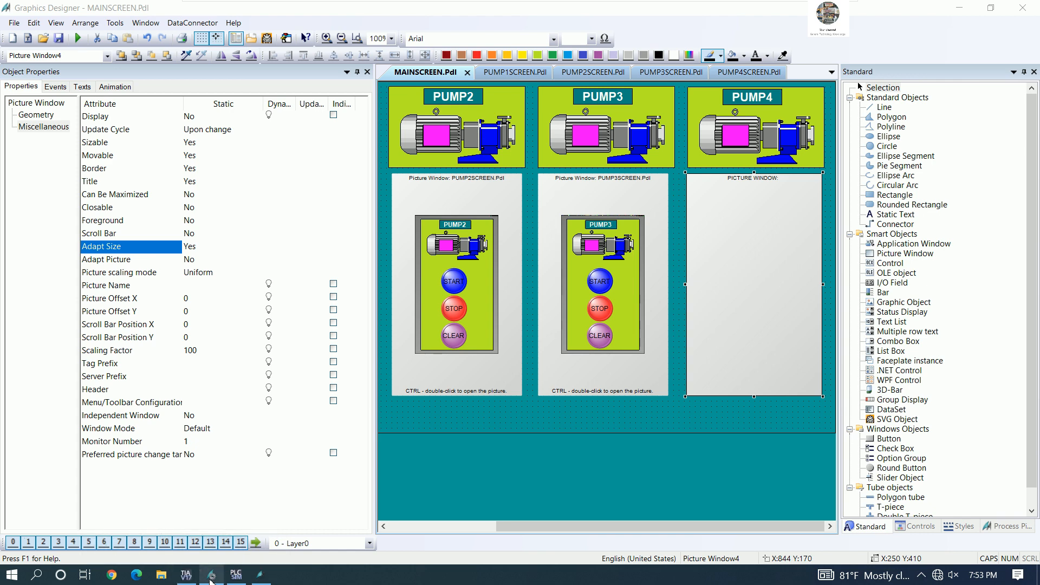
{"action": "left_click", "coordinate": [212, 575]}
{"action": "left_click", "coordinate": [216, 117]}
{"action": "right_click", "coordinate": [213, 117]}
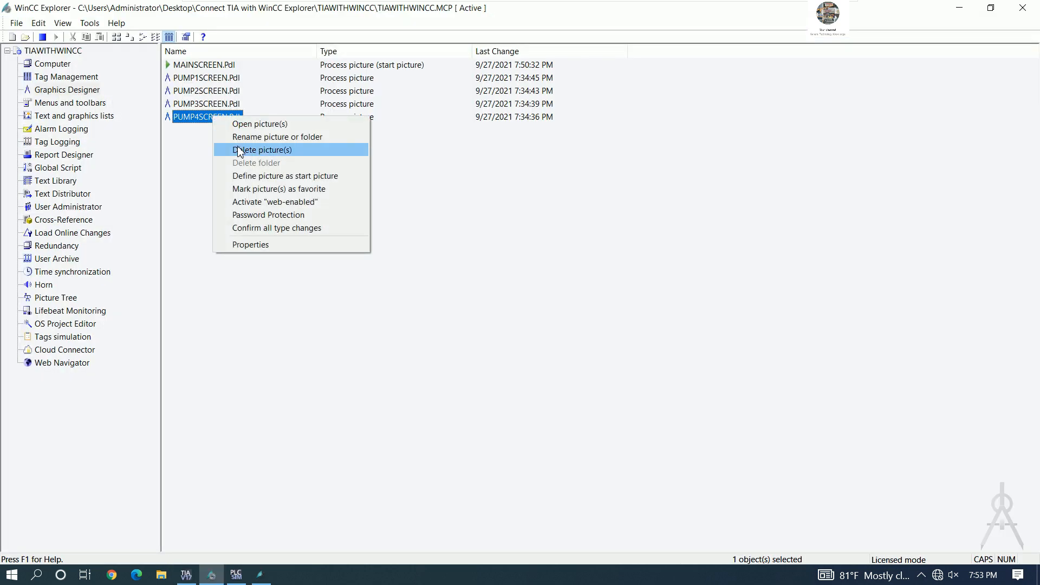
{"action": "left_click", "coordinate": [208, 134]}
{"action": "left_click", "coordinate": [205, 116]}
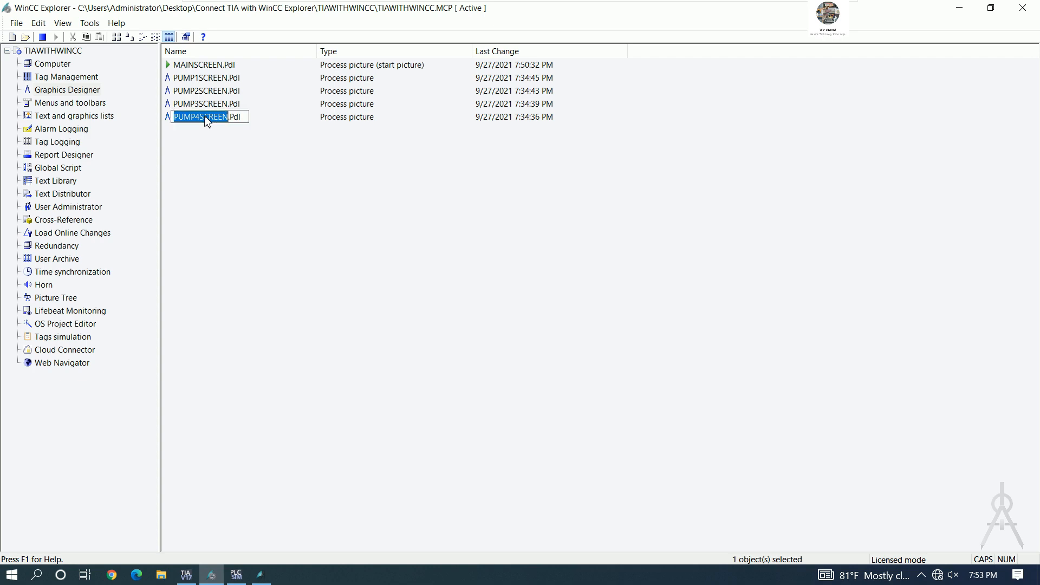
{"action": "left_click_drag", "start_coordinate": [242, 122], "coordinate": [177, 122]}
{"action": "right_click", "coordinate": [199, 125]}
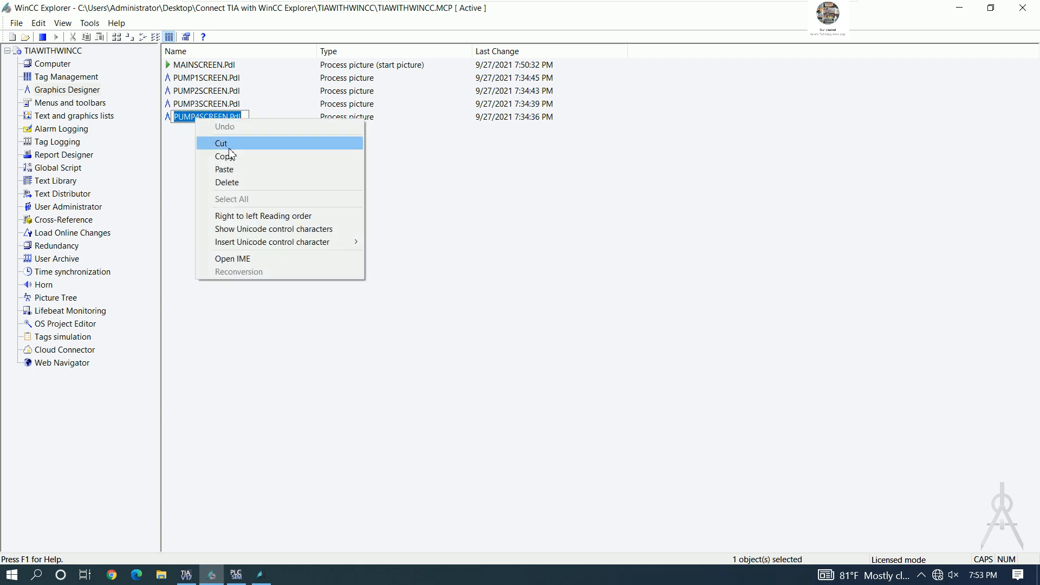
{"action": "left_click", "coordinate": [228, 155]}
Step: Return to Graphics Designer and set the Picture Name of the picture window below PUMP4 to PUMP4SCREEN.Pdl
{"action": "left_click", "coordinate": [265, 582]}
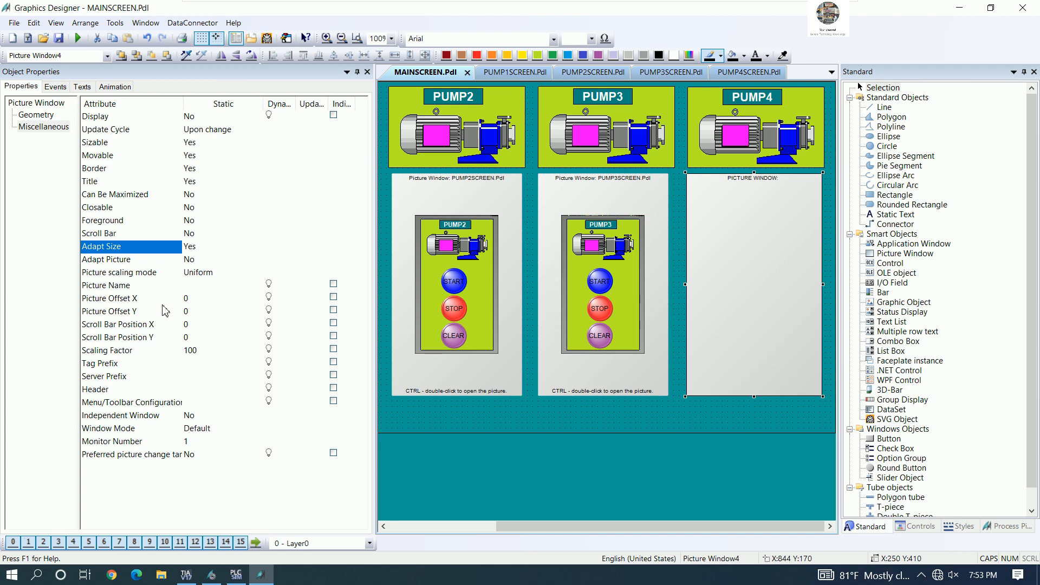
{"action": "left_click", "coordinate": [186, 287]}
{"action": "left_click", "coordinate": [212, 292]}
{"action": "right_click", "coordinate": [210, 286]}
{"action": "left_click", "coordinate": [241, 337]}
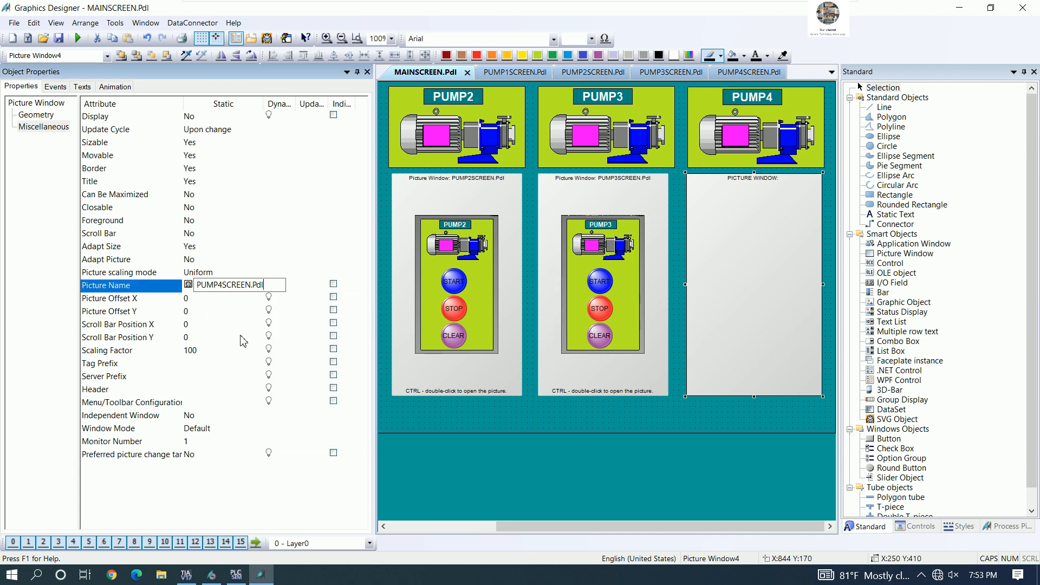
{"action": "key", "text": "Return"}
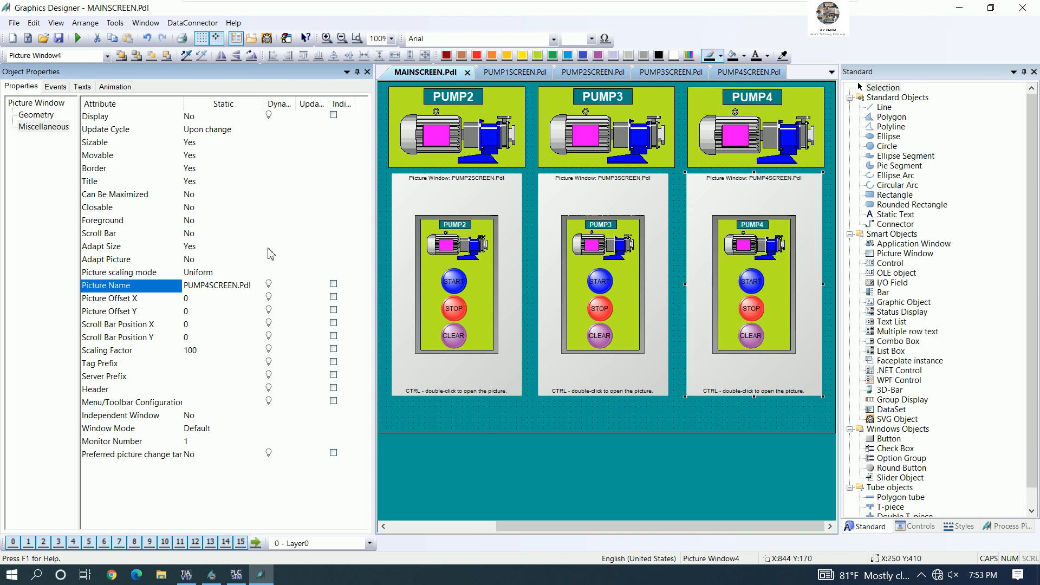
Step: For the PUMP4 symbol's OnClick event, create a direct connection from this object's Display property to the Display property of Picture Window4
{"action": "left_click", "coordinate": [787, 145]}
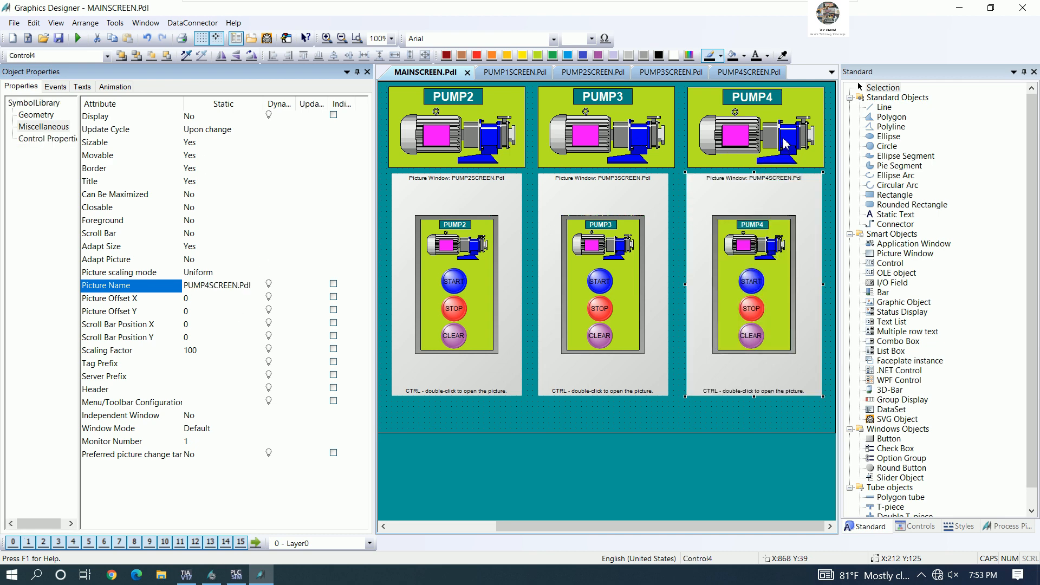
{"action": "left_click", "coordinate": [56, 86]}
{"action": "left_click", "coordinate": [44, 127]}
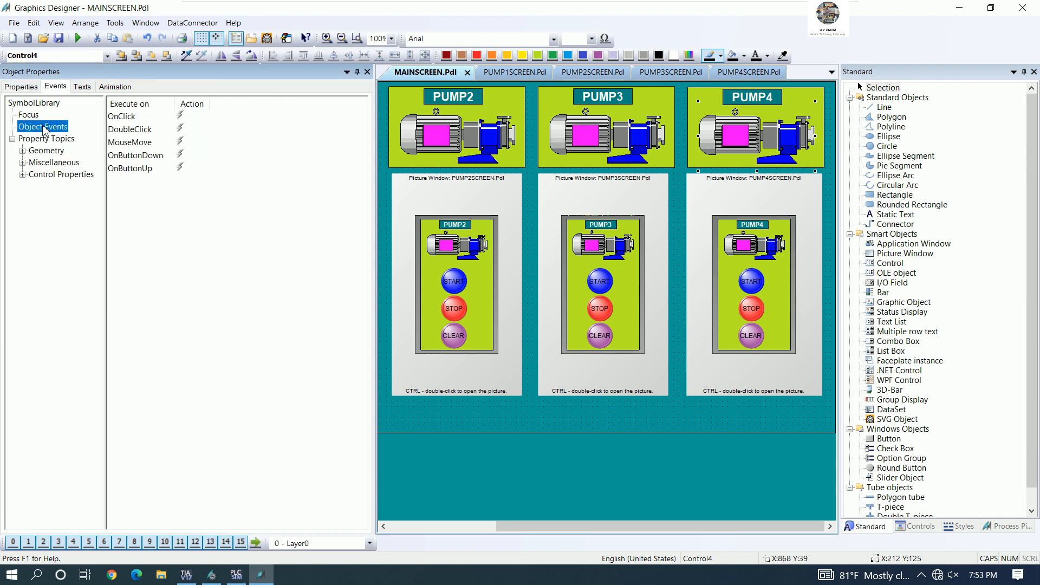
{"action": "left_click", "coordinate": [179, 117]}
{"action": "double_click", "coordinate": [180, 117]}
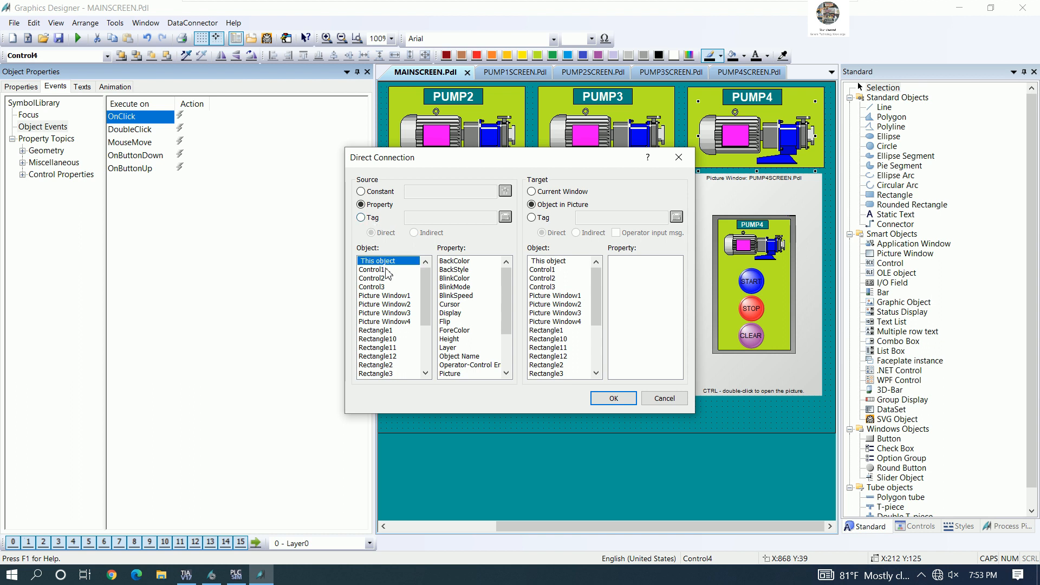
{"action": "left_click", "coordinate": [452, 313]}
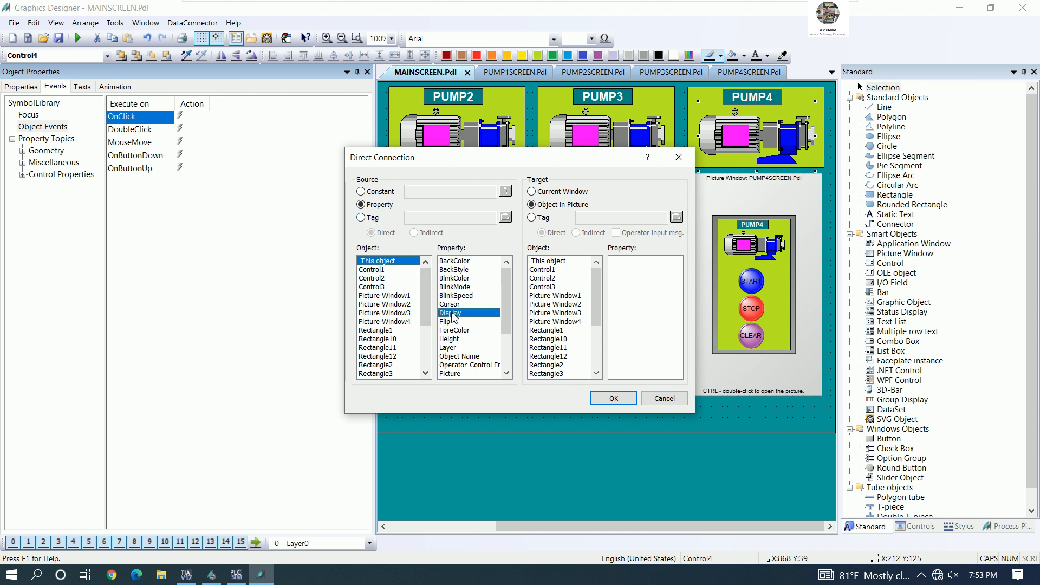
{"action": "left_click", "coordinate": [547, 323]}
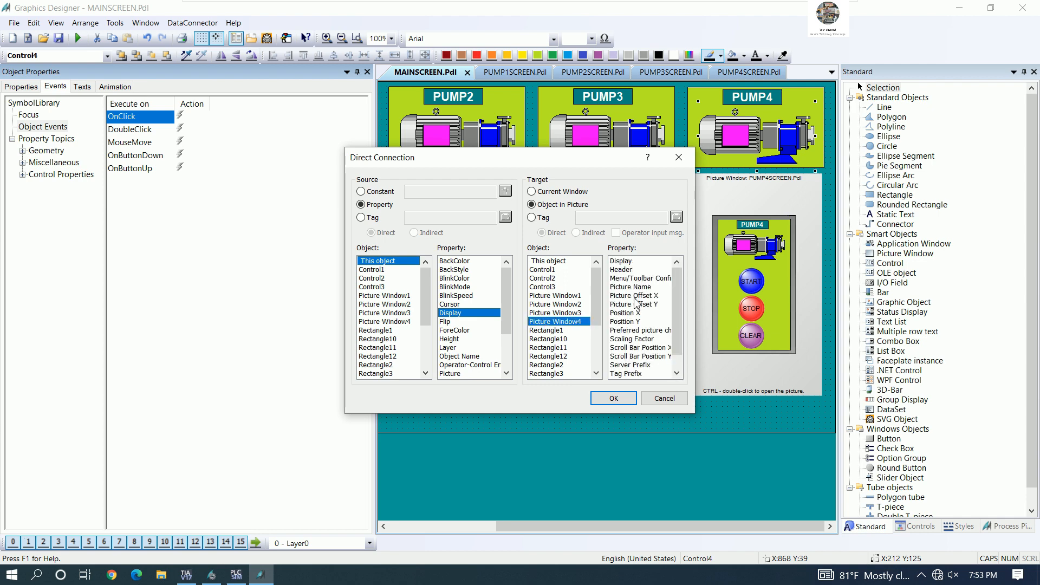
{"action": "left_click", "coordinate": [631, 262]}
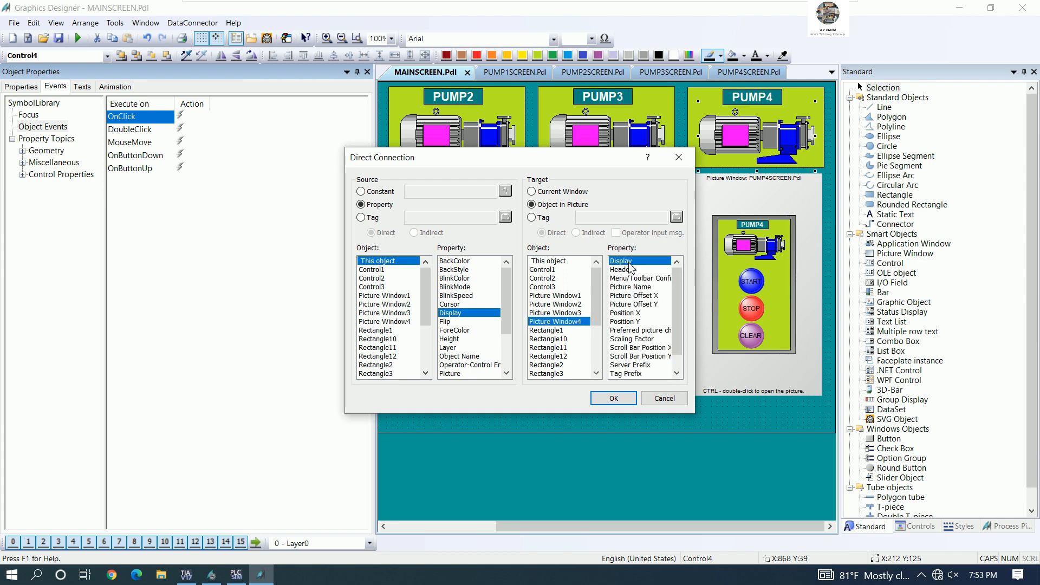
{"action": "left_click", "coordinate": [605, 399]}
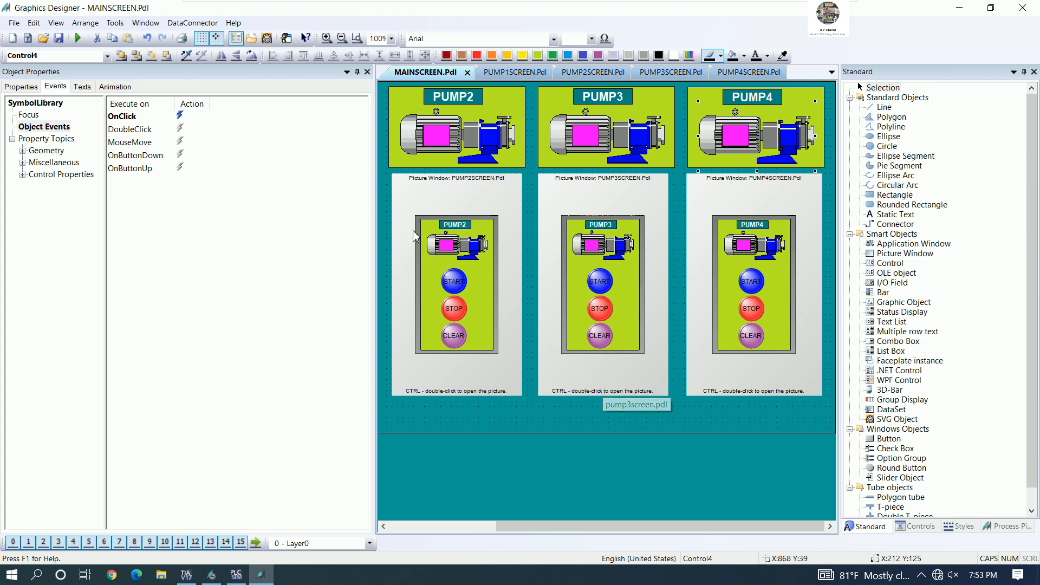
Step: Save the MAINSCREEN picture and dock the Object Properties window beneath the drawing area
{"action": "left_click", "coordinate": [60, 41]}
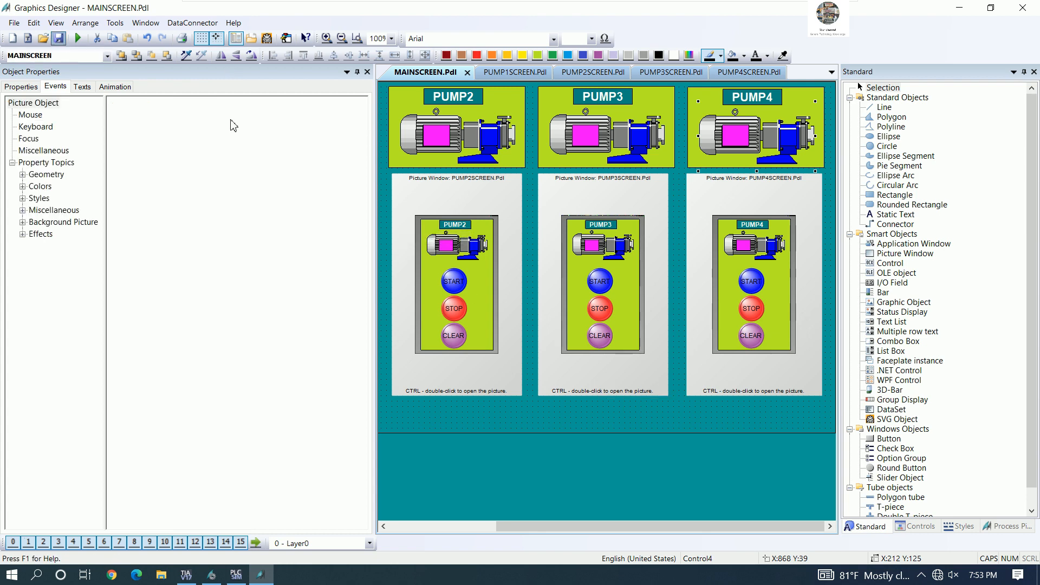
{"action": "left_click_drag", "start_coordinate": [221, 75], "coordinate": [420, 516]}
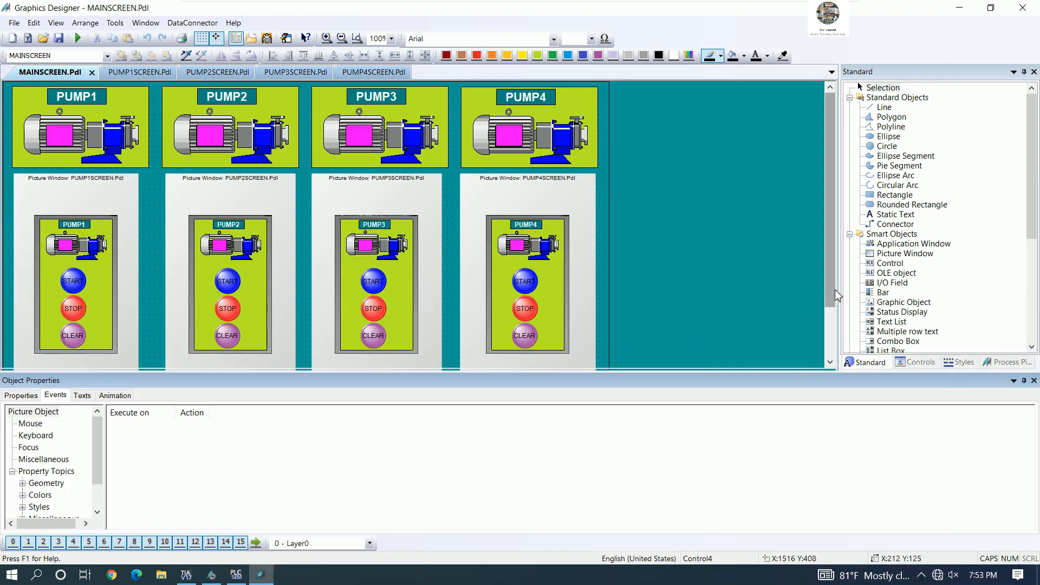
Step: Start the MAINSCREEN runtime and open the control windows of PUMP1, PUMP2, PUMP3 and PUMP4 from their pump symbols
{"action": "scroll", "coordinate": [830, 309], "scroll_direction": "down", "scroll_amount": 2}
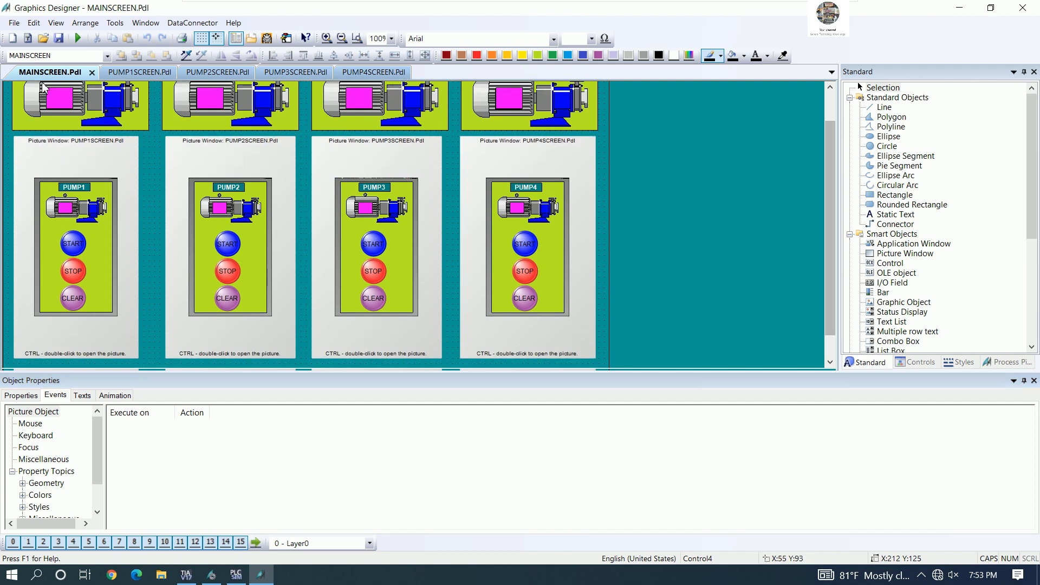
{"action": "left_click", "coordinate": [79, 39]}
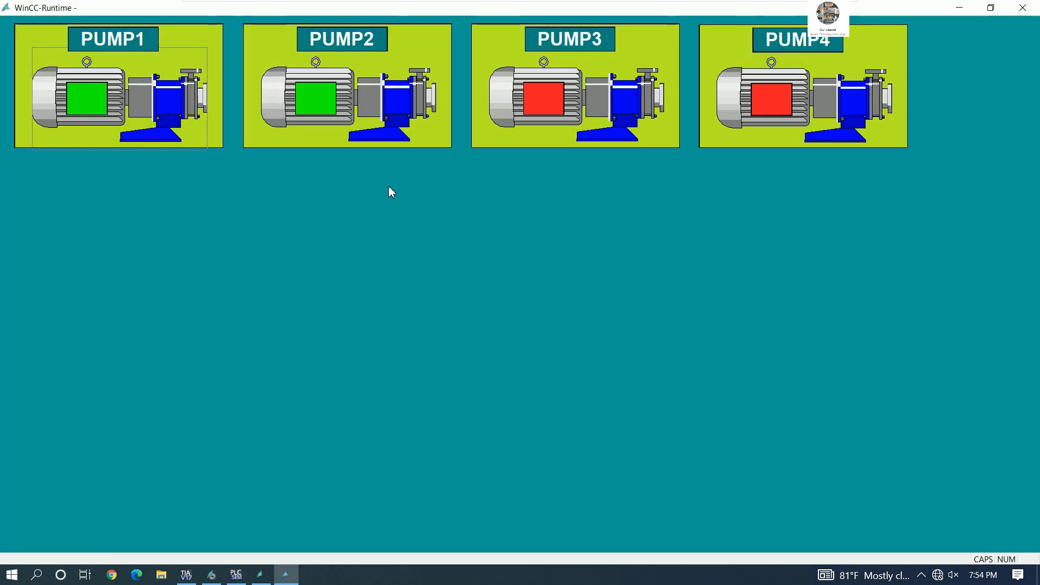
{"action": "left_click", "coordinate": [180, 107]}
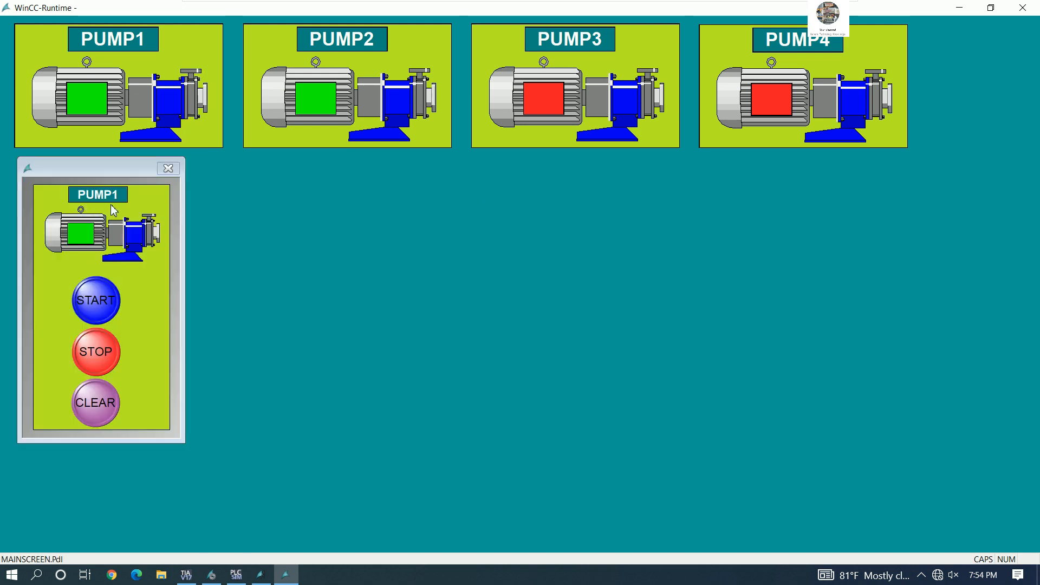
{"action": "left_click", "coordinate": [389, 107]}
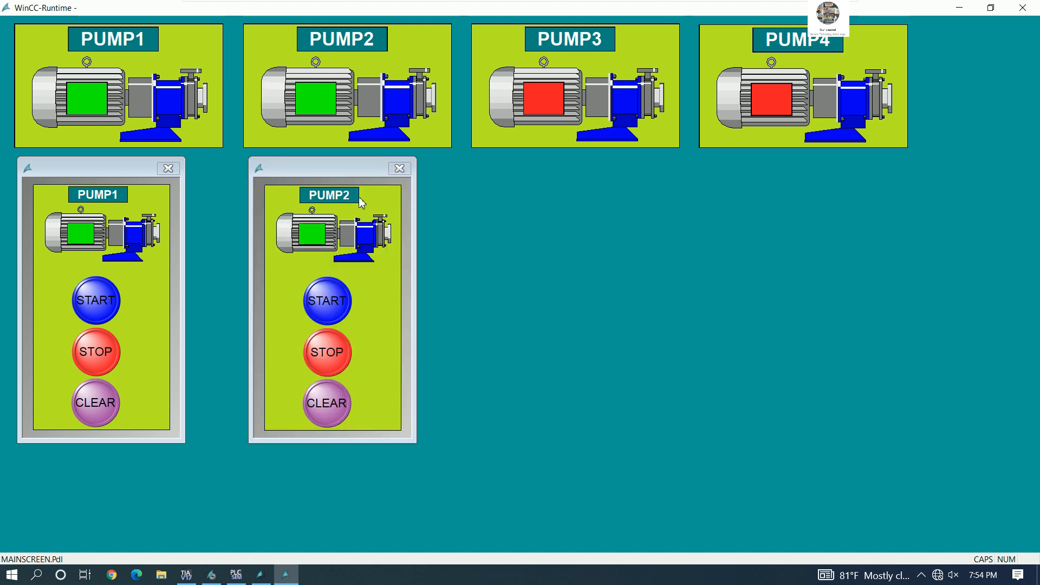
{"action": "left_click", "coordinate": [618, 104]}
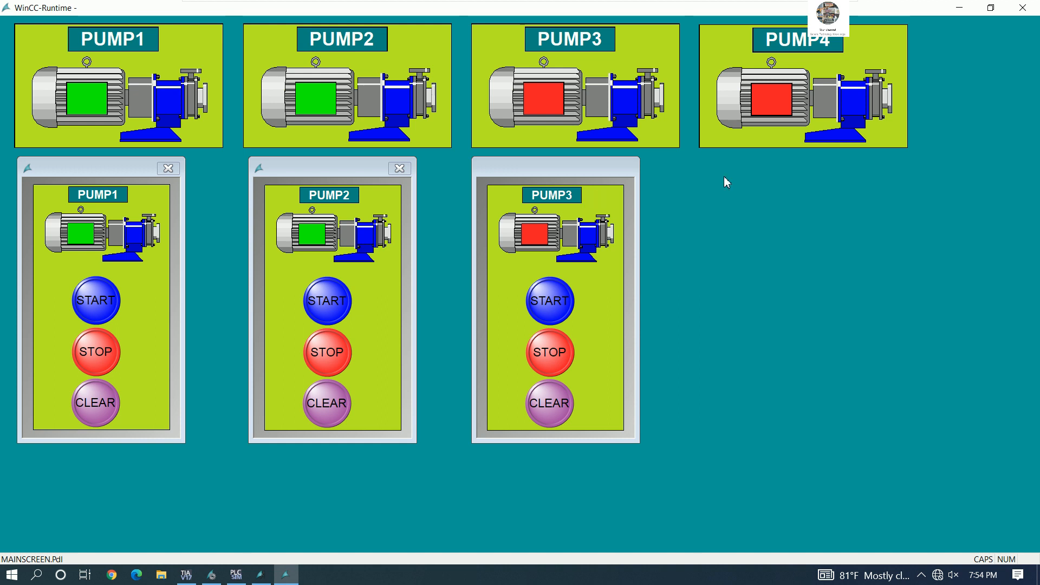
{"action": "left_click", "coordinate": [828, 106]}
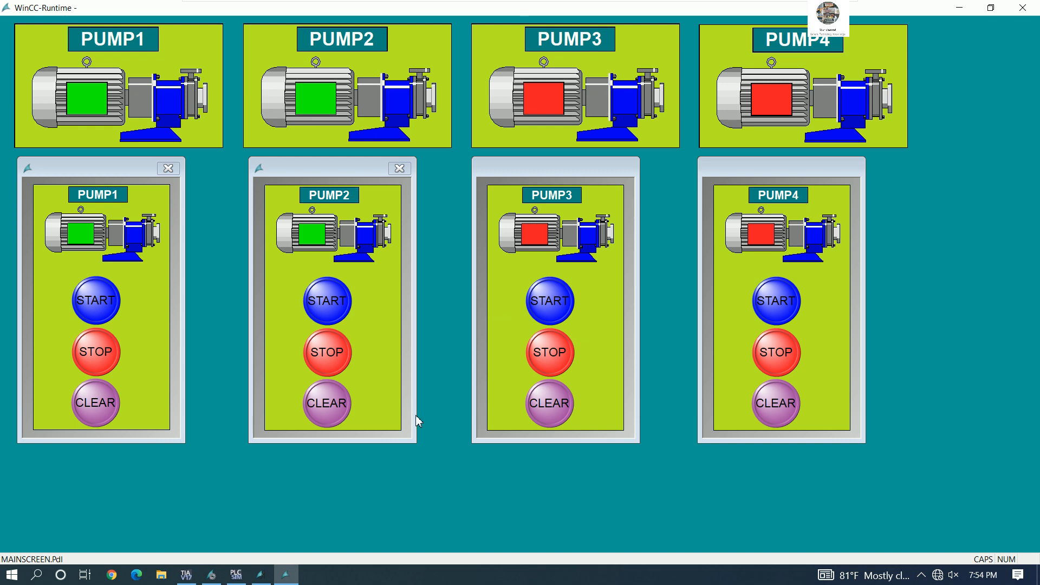
Step: Switch to TIA Portal, show the PUMP1 CONTROL network of Main (OB1), and size the WinCC runtime window to sit beside it
{"action": "double_click", "coordinate": [538, 10]}
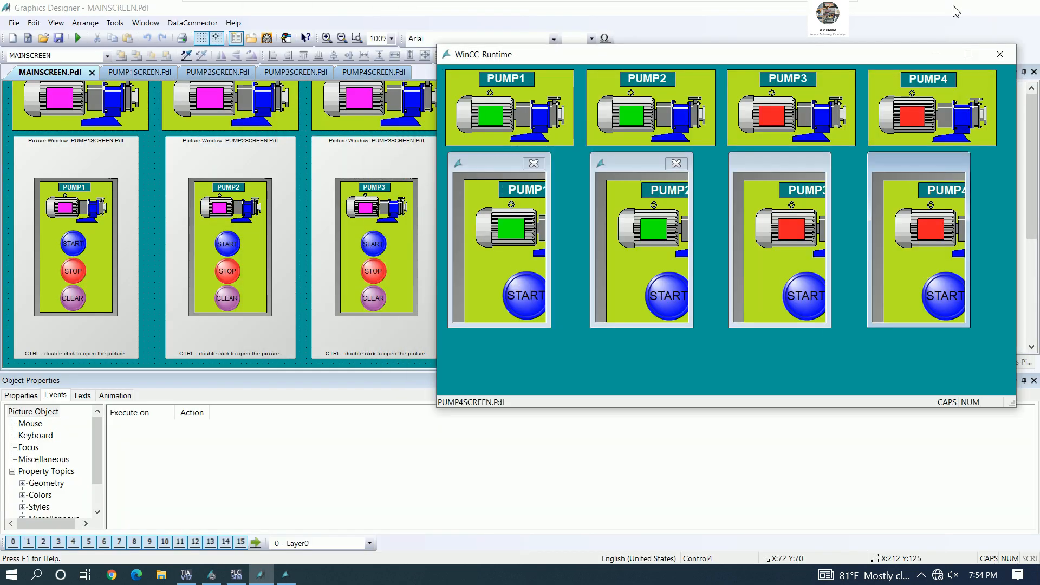
{"action": "left_click", "coordinate": [960, 8]}
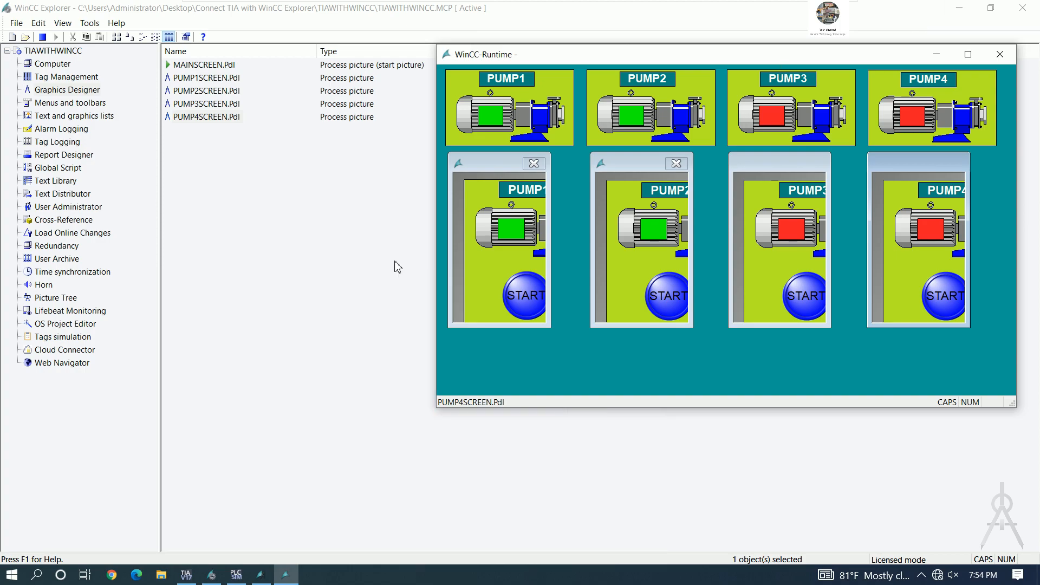
{"action": "left_click", "coordinate": [186, 574]}
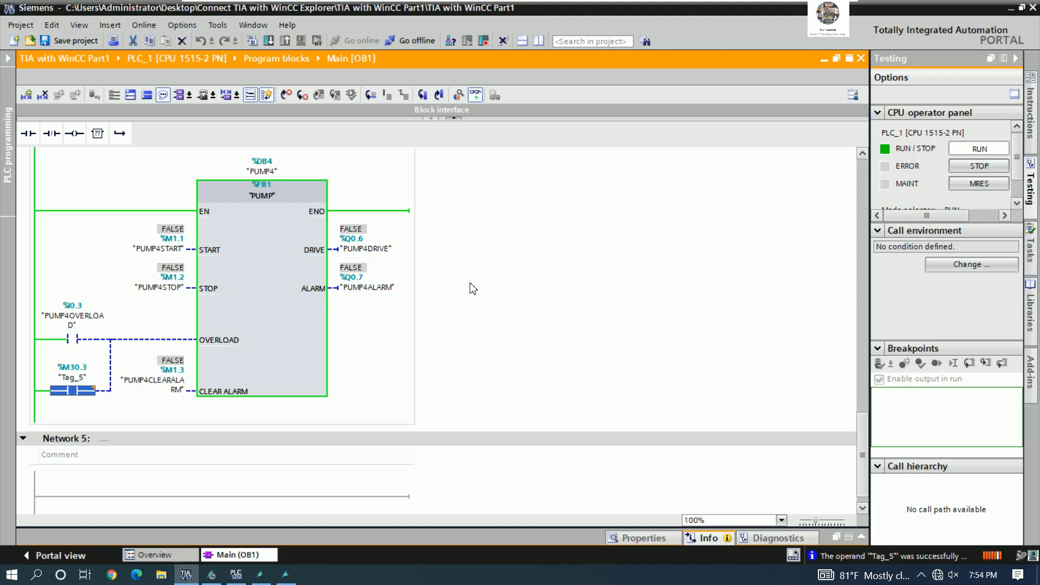
{"action": "scroll", "coordinate": [369, 236], "scroll_direction": "up", "scroll_amount": 15}
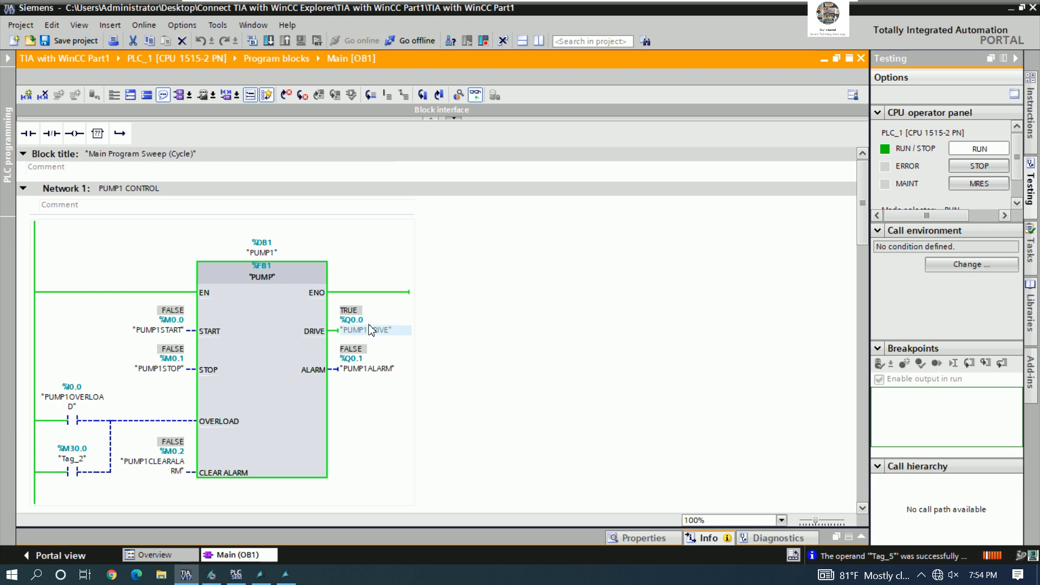
{"action": "left_click", "coordinate": [286, 574]}
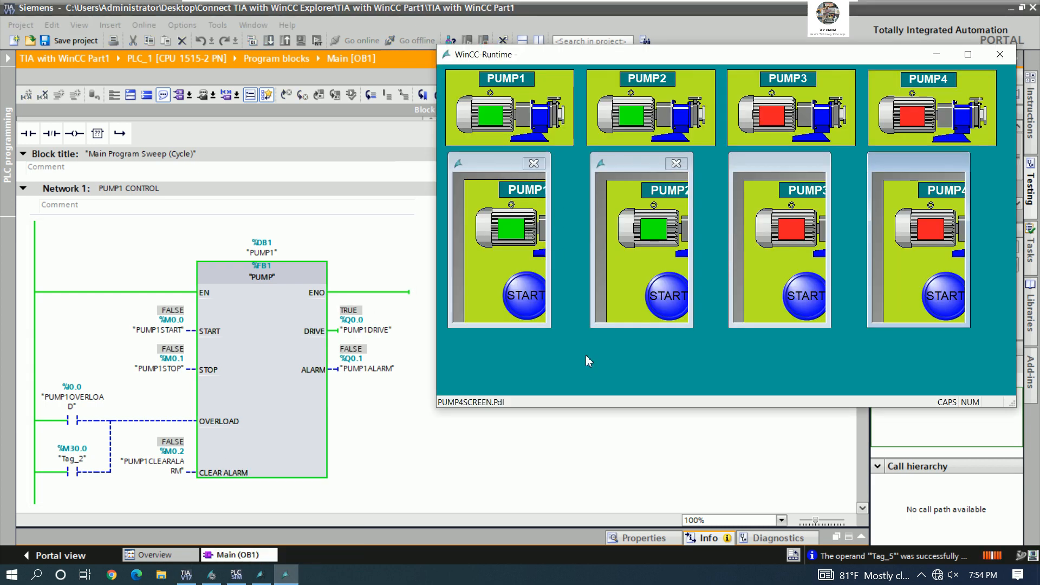
{"action": "left_click_drag", "start_coordinate": [589, 407], "coordinate": [593, 538]}
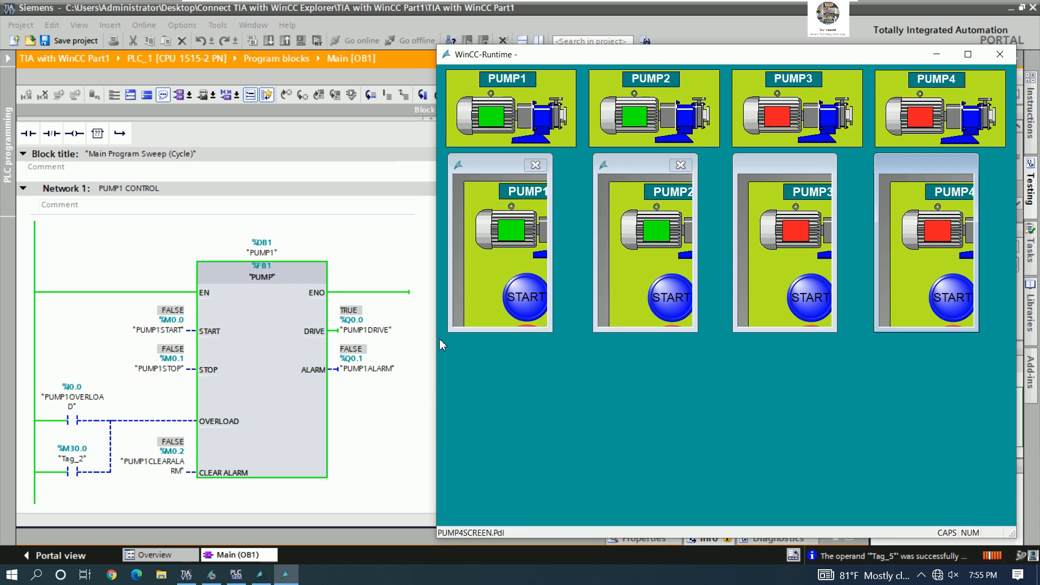
{"action": "left_click_drag", "start_coordinate": [436, 339], "coordinate": [400, 348]}
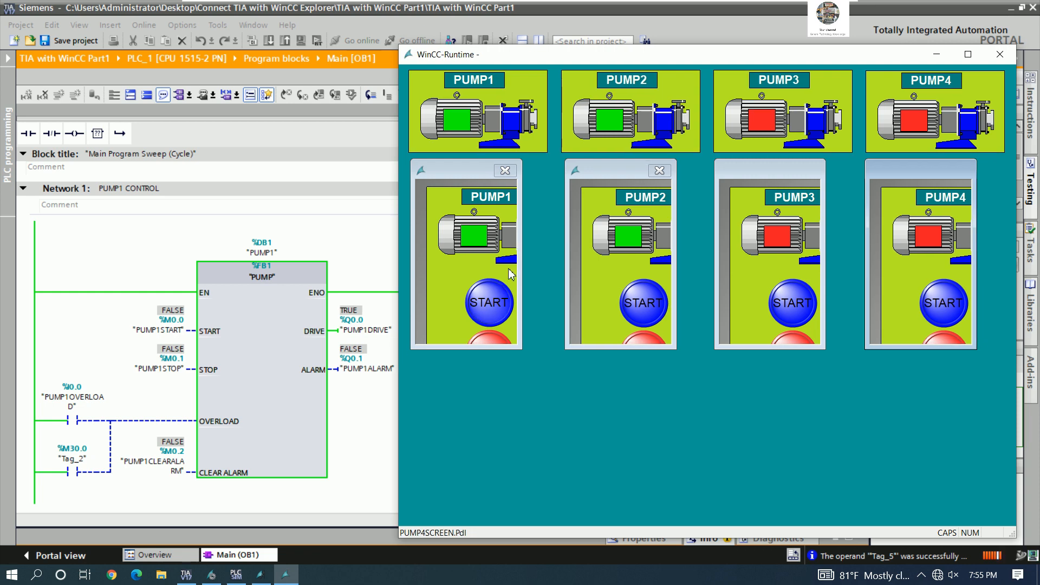
Step: Stop PUMP1 from its control window, compare PUMP1DRIVE in TIA Portal, and start PUMP1 again in the maximized runtime
{"action": "left_click", "coordinate": [969, 54]}
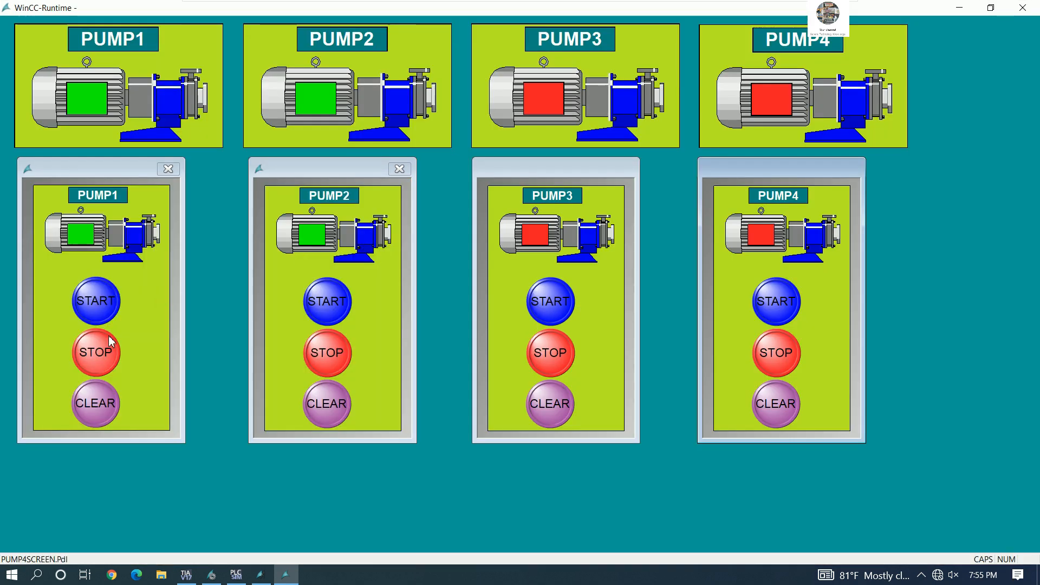
{"action": "left_click", "coordinate": [96, 352]}
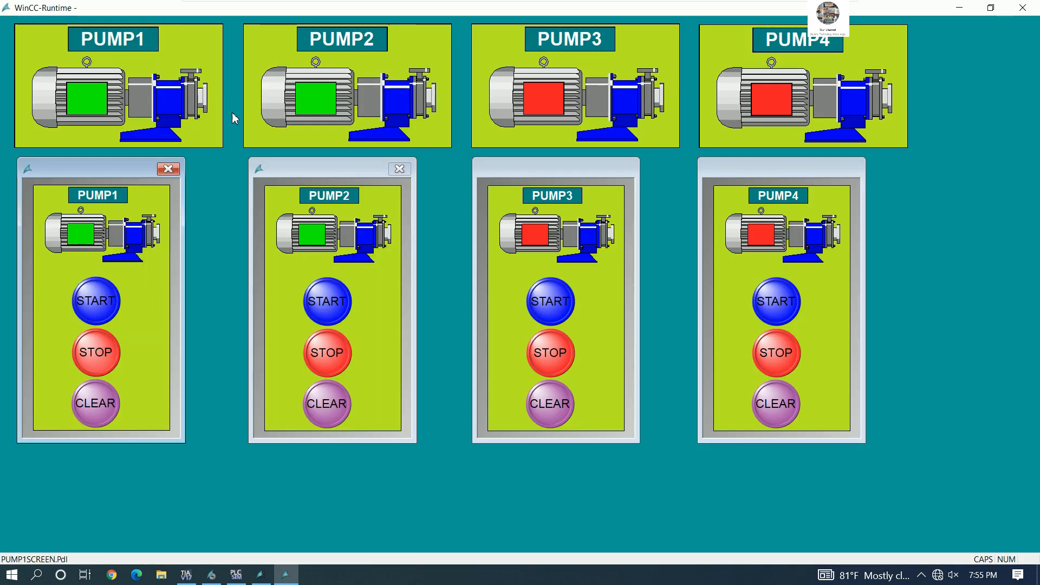
{"action": "left_click_drag", "start_coordinate": [216, 9], "coordinate": [619, 96]}
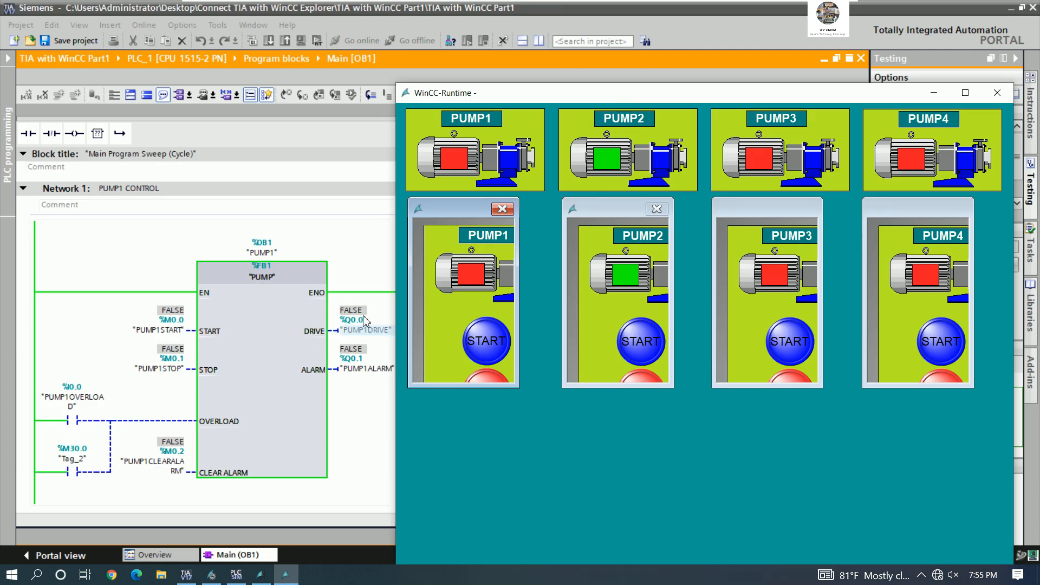
{"action": "double_click", "coordinate": [667, 96]}
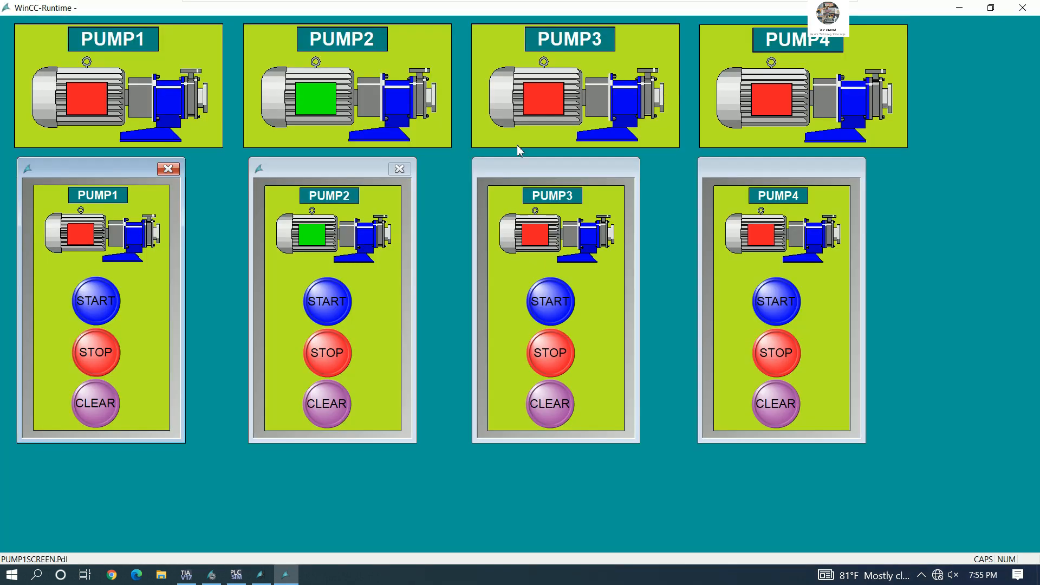
{"action": "left_click", "coordinate": [100, 309]}
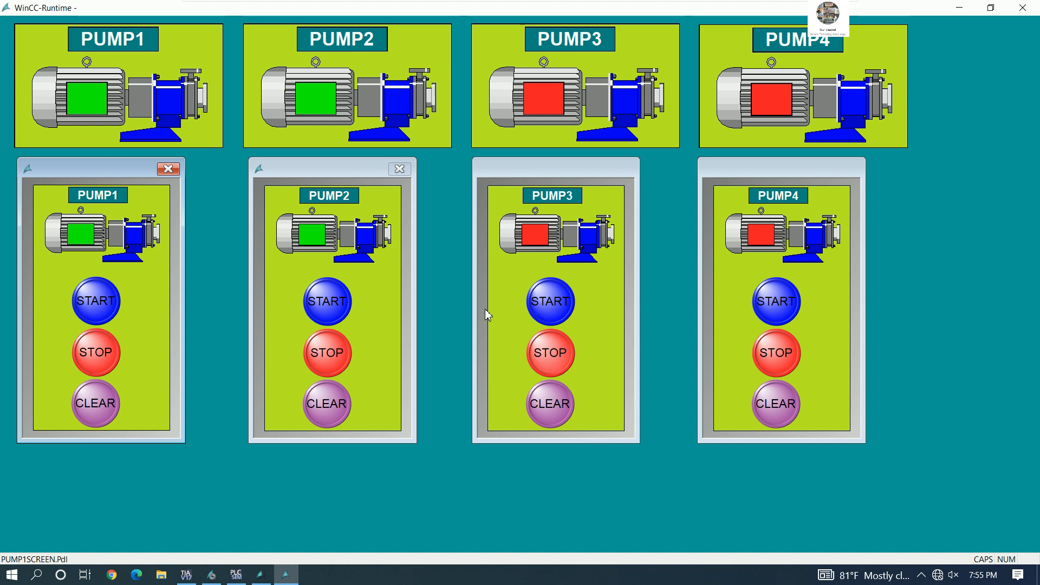
Step: Test the stop and start buttons in the PUMP2, PUMP3 and PUMP4 control windows, leaving each pump started
{"action": "left_click", "coordinate": [340, 351]}
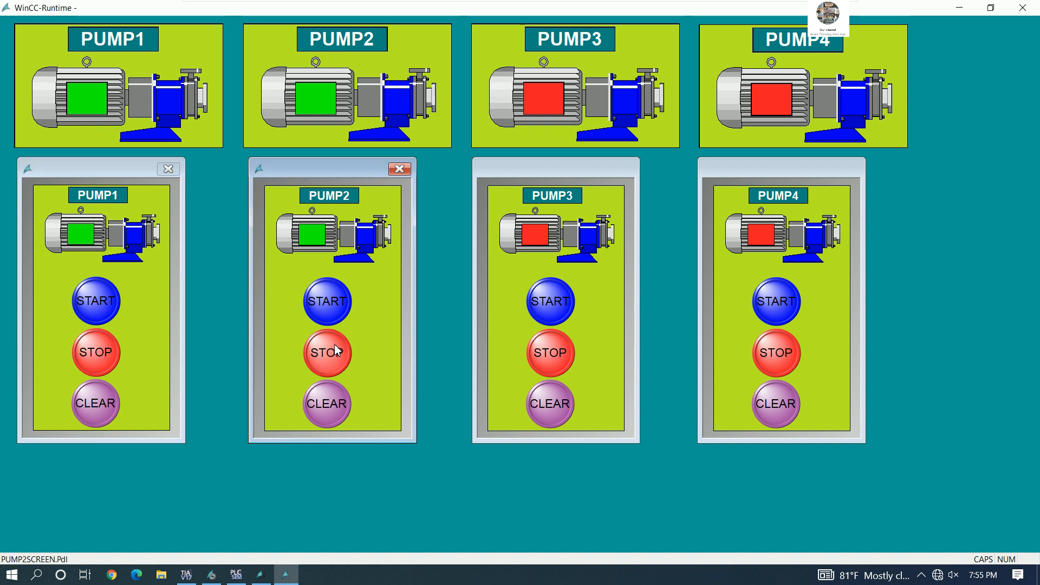
{"action": "left_click", "coordinate": [335, 303]}
{"action": "left_click", "coordinate": [553, 349]}
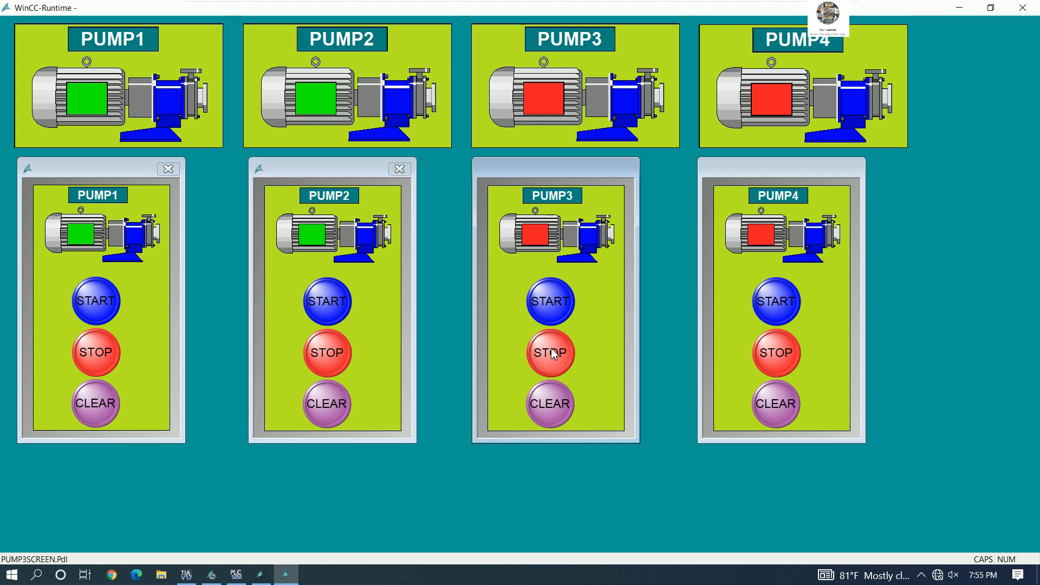
{"action": "left_click", "coordinate": [555, 308]}
{"action": "left_click", "coordinate": [776, 301]}
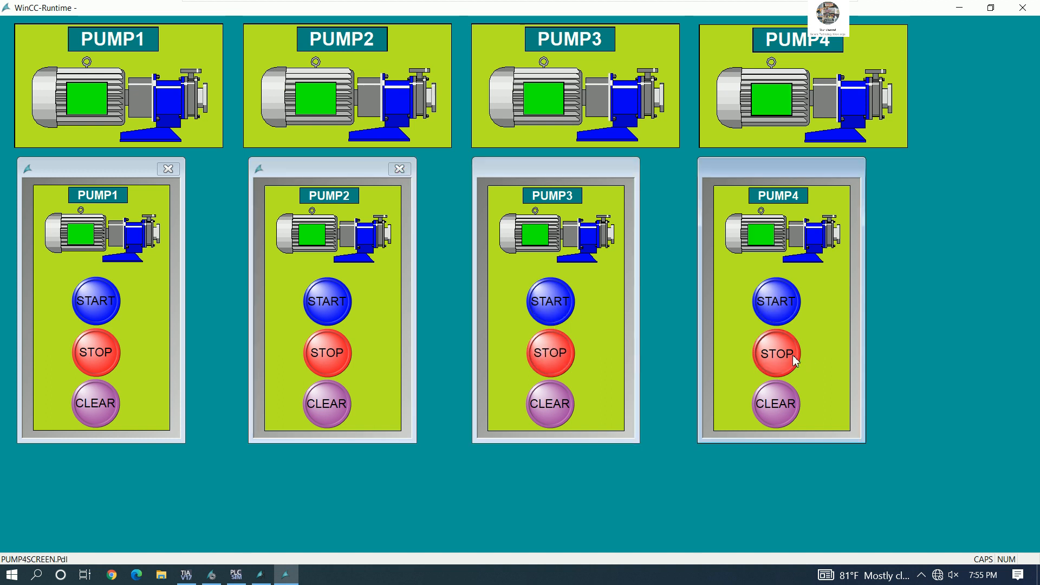
{"action": "left_click", "coordinate": [794, 359]}
{"action": "left_click", "coordinate": [784, 291]}
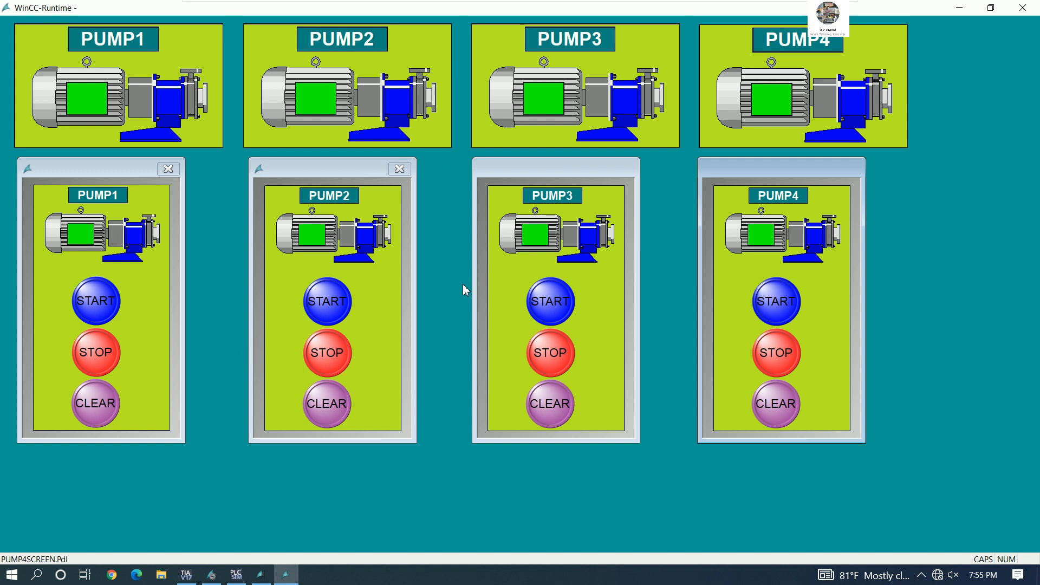
Step: Close the WinCC runtime and switch to WinCC Explorer while the project deactivates
{"action": "left_click", "coordinate": [1025, 11]}
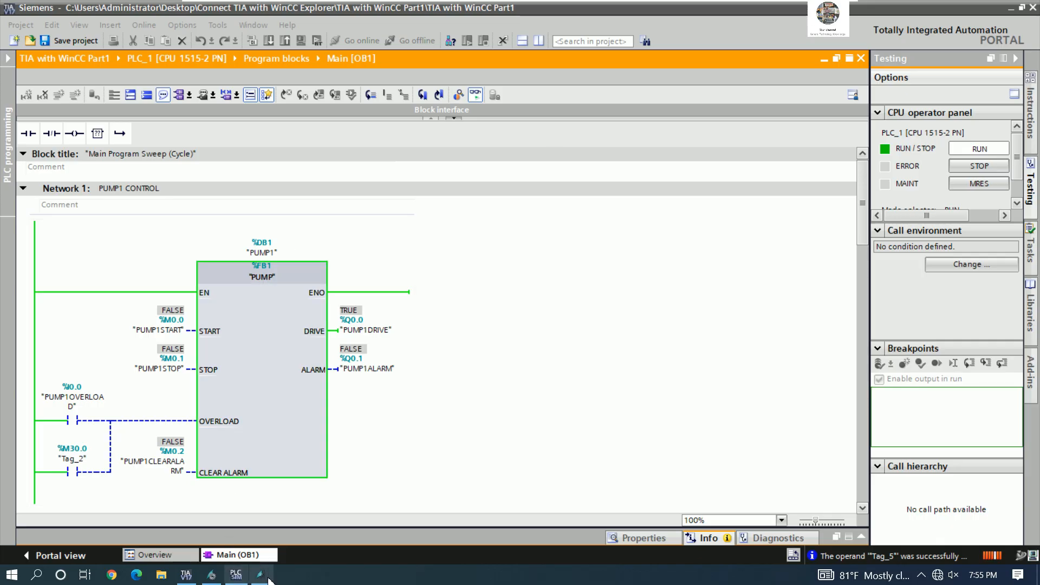
{"action": "left_click", "coordinate": [212, 576]}
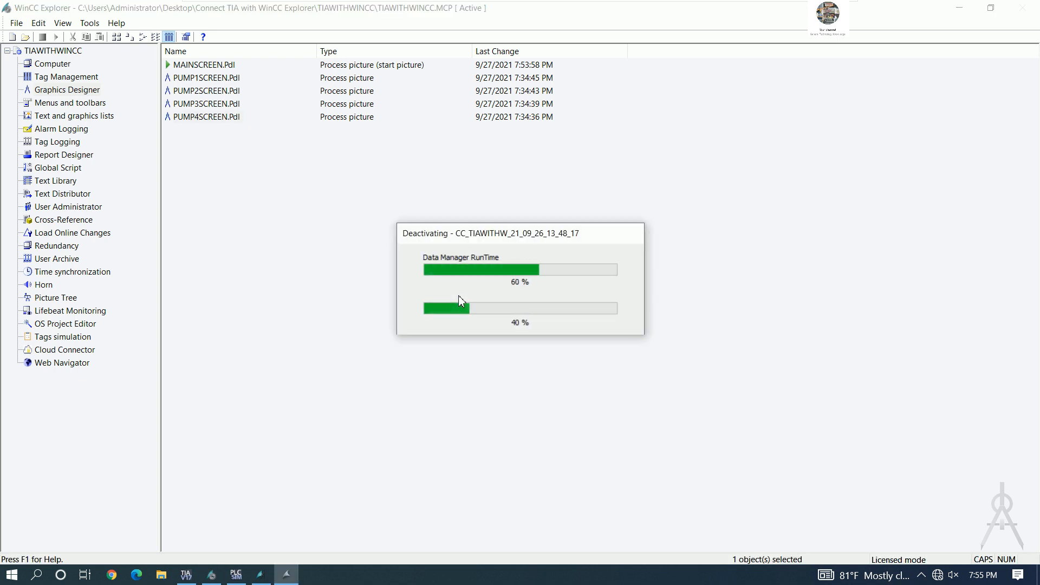
Step: Switch to Graphics Designer, save the MAINSCREEN picture and close the editor
{"action": "left_click", "coordinate": [262, 576]}
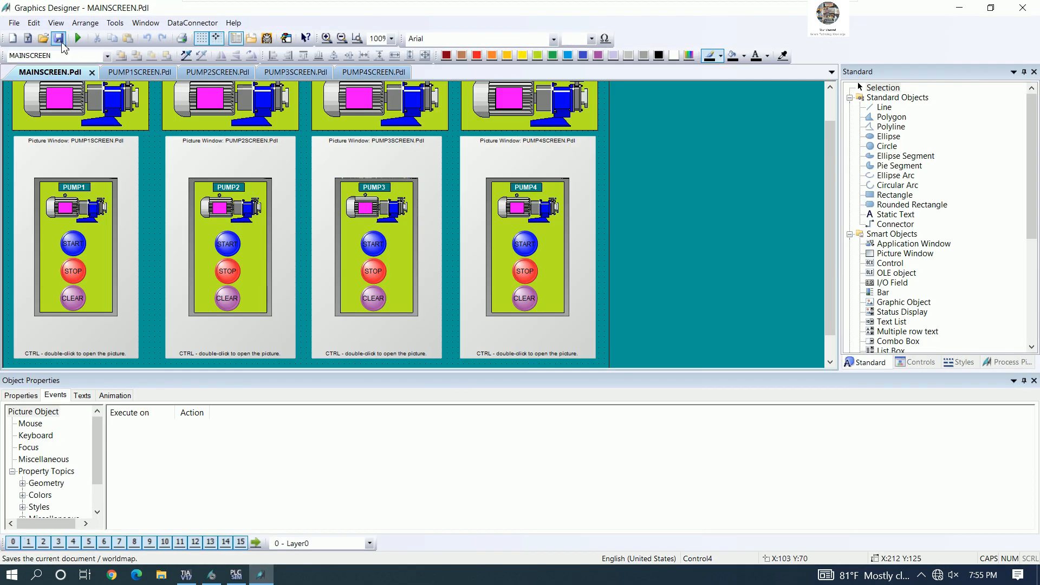
{"action": "left_click", "coordinate": [63, 44]}
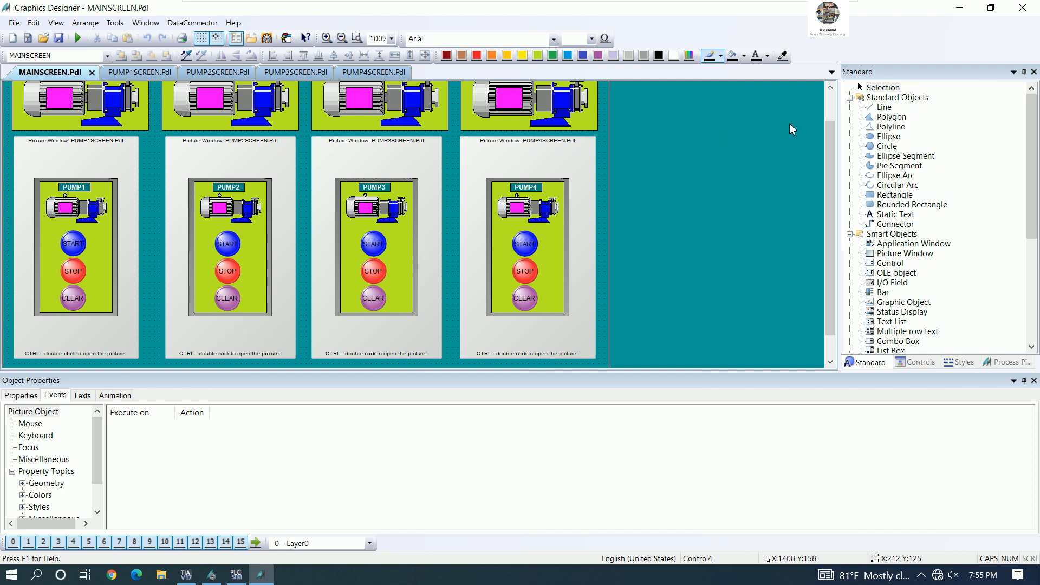
{"action": "left_click", "coordinate": [1023, 8]}
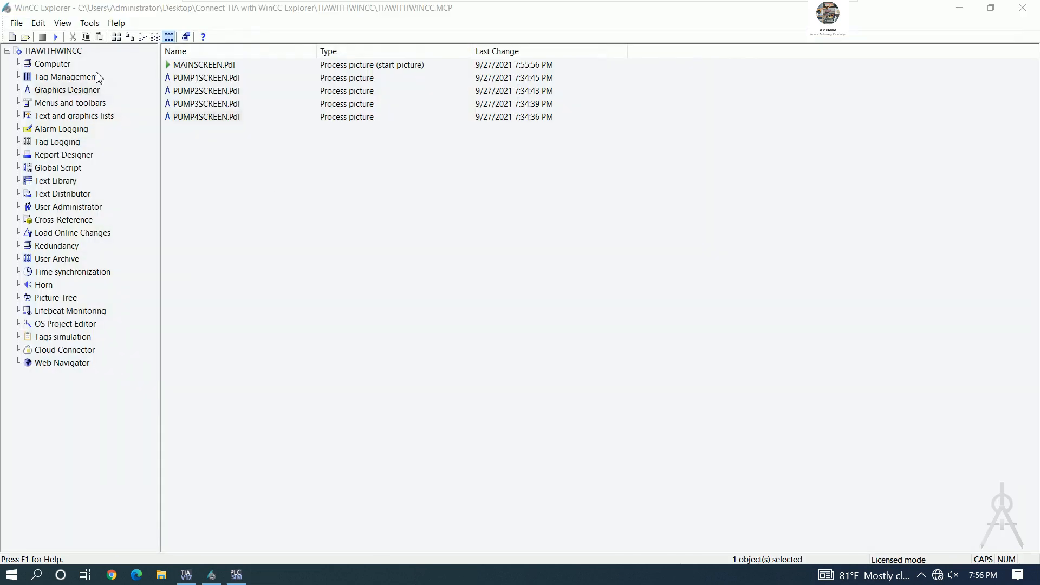
Step: Activate the runtime from WinCC Explorer, and test stopping and starting PUMP4 in its control window
{"action": "left_click", "coordinate": [59, 38]}
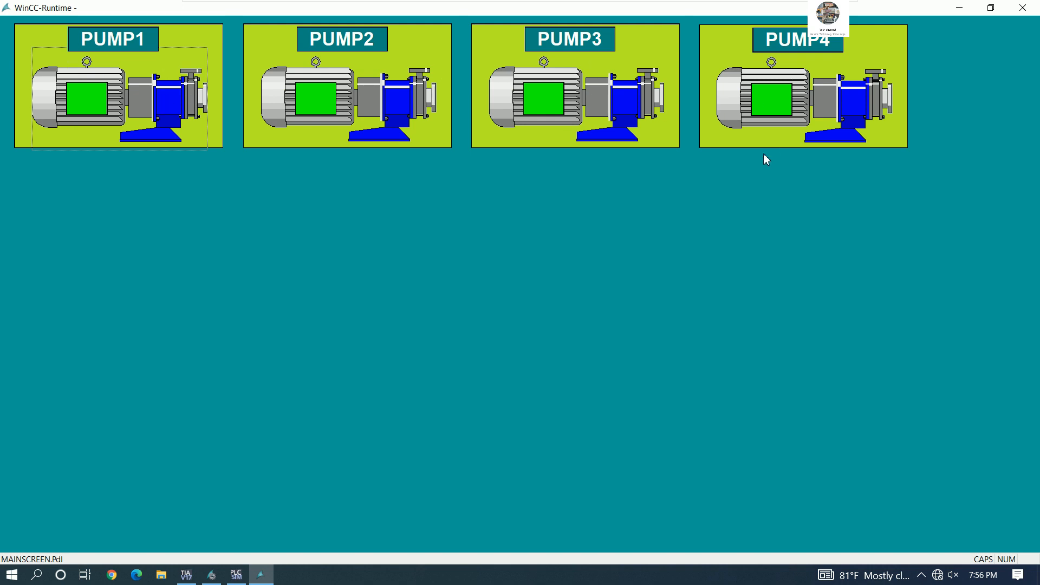
{"action": "left_click", "coordinate": [737, 111]}
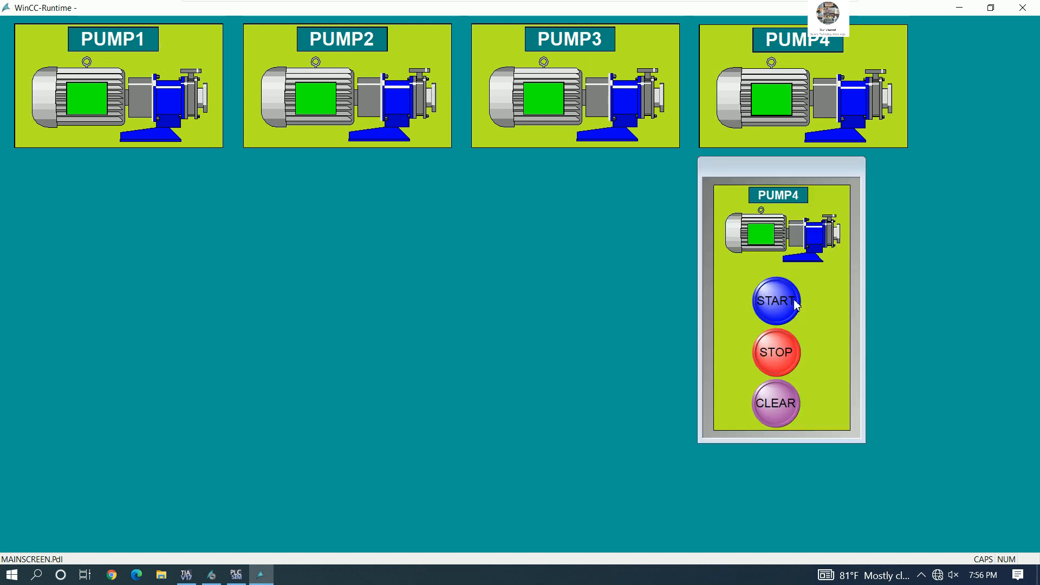
{"action": "left_click", "coordinate": [779, 318]}
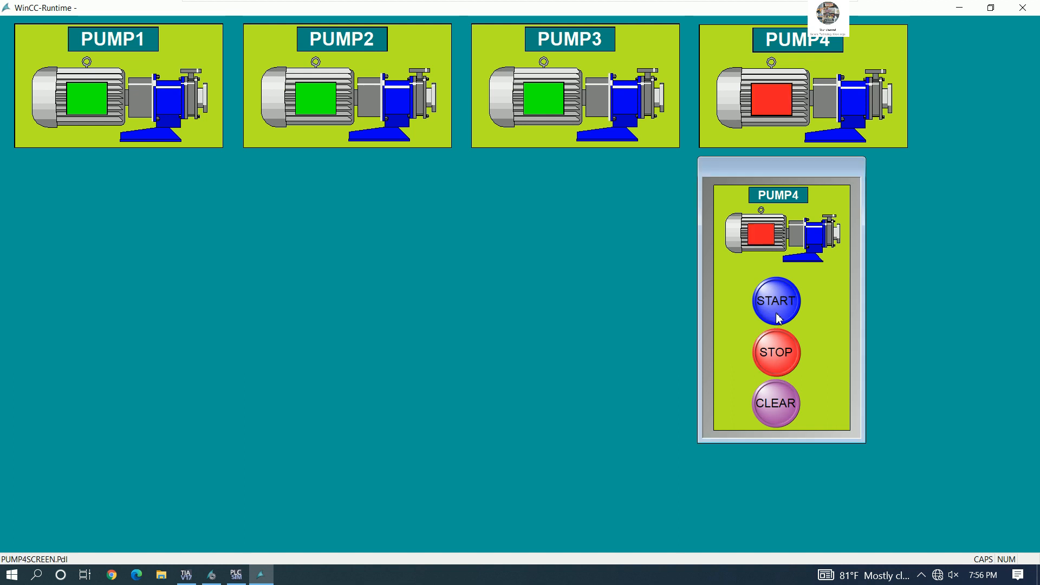
{"action": "left_click", "coordinate": [779, 318]}
Step: Open the PUMP3, PUMP2 and PUMP1 control windows from their symbols, and close the PUMP1 and PUMP2 windows
{"action": "left_click", "coordinate": [605, 103]}
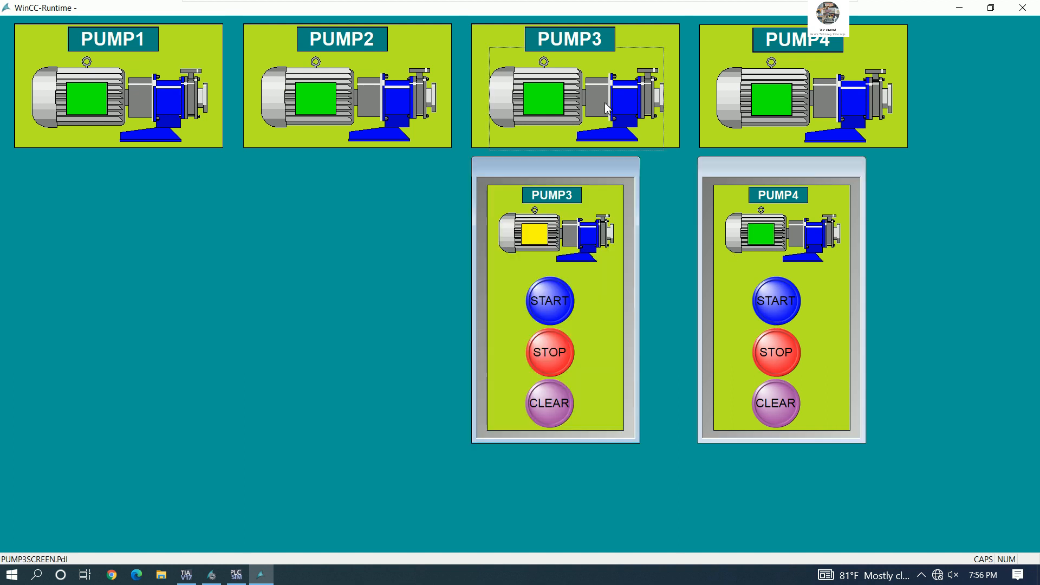
{"action": "left_click", "coordinate": [408, 99]}
{"action": "left_click", "coordinate": [202, 106]}
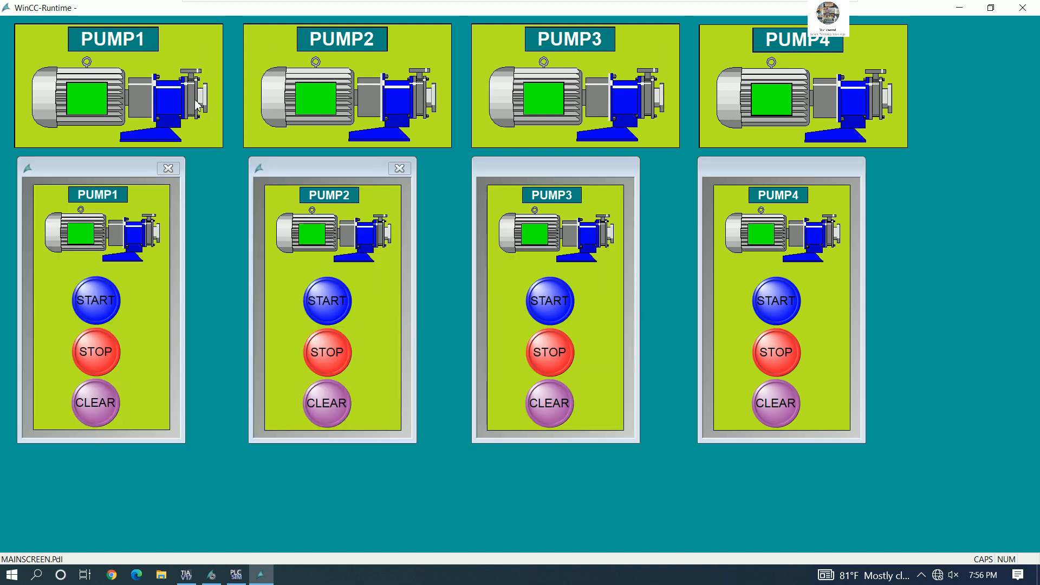
{"action": "left_click", "coordinate": [168, 168]}
{"action": "left_click", "coordinate": [400, 169]}
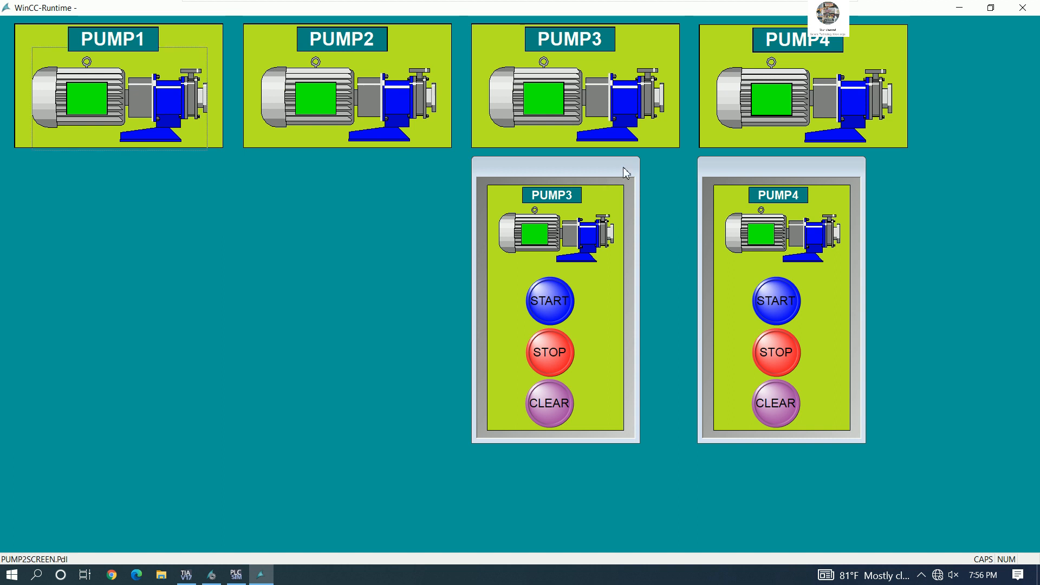
Step: Check the title bars of the PUMP3 and PUMP4 control windows for a way to close them
{"action": "left_click", "coordinate": [827, 171]}
{"action": "left_click", "coordinate": [608, 168]}
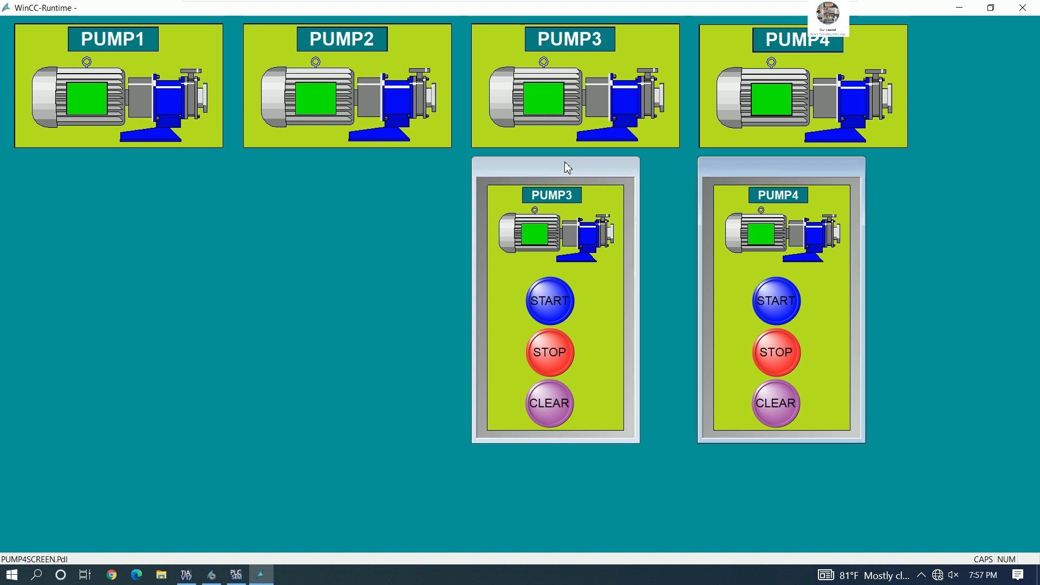
{"action": "left_click", "coordinate": [577, 169]}
{"action": "left_click", "coordinate": [755, 171]}
{"action": "left_click", "coordinate": [575, 168]}
{"action": "left_click", "coordinate": [766, 172]}
{"action": "left_click", "coordinate": [602, 165]}
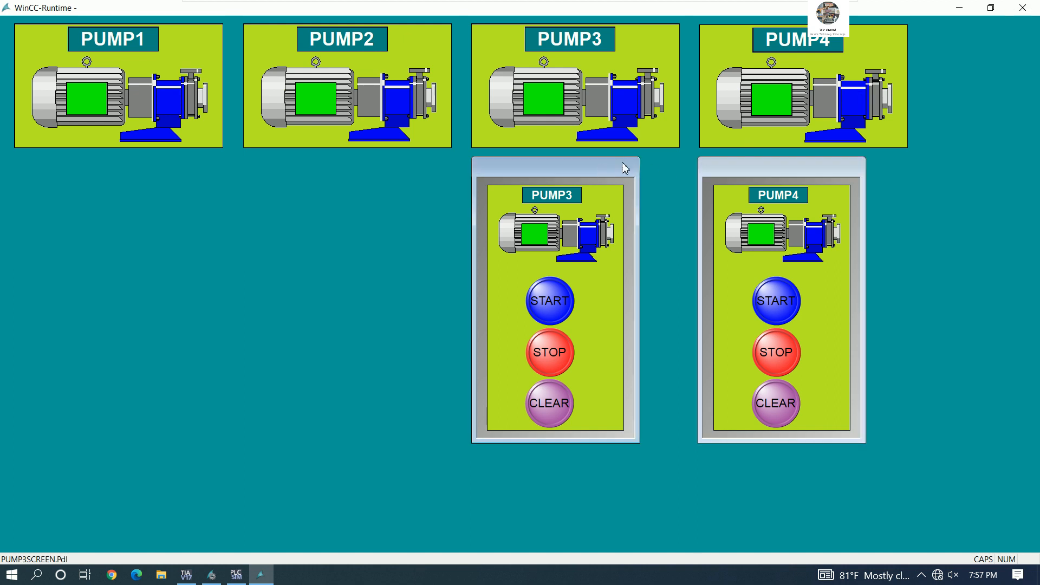
Step: Close the runtime and open the MAINSCREEN picture from WinCC Explorer in Graphics Designer
{"action": "left_click", "coordinate": [1023, 8]}
{"action": "right_click", "coordinate": [207, 67]}
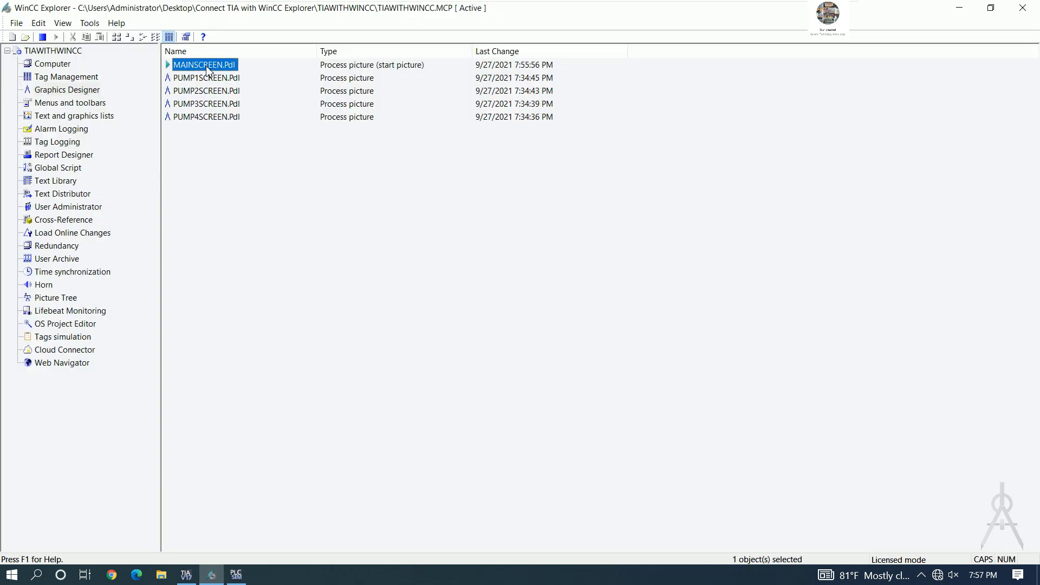
{"action": "left_click", "coordinate": [234, 74]}
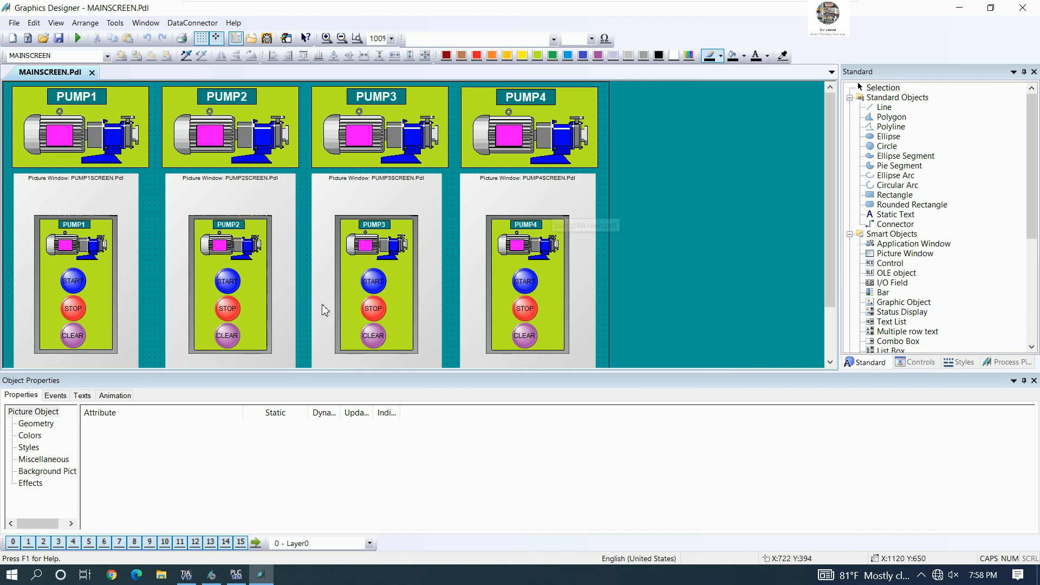
Step: Check the PUMP2 picture window's Sizable, Movable, Border, Title and Closable attributes
{"action": "left_click", "coordinate": [198, 249]}
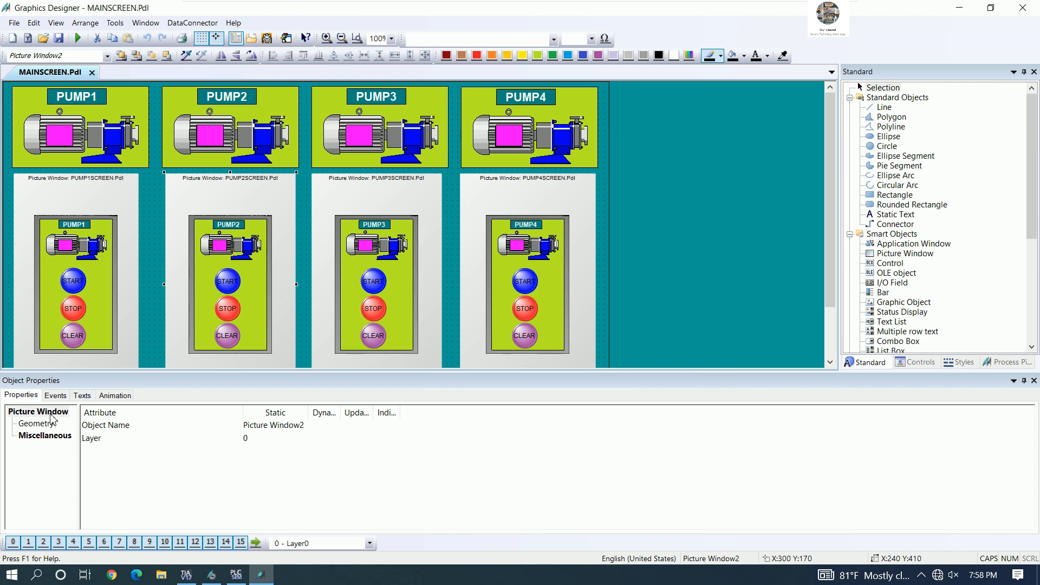
{"action": "left_click", "coordinate": [36, 436]}
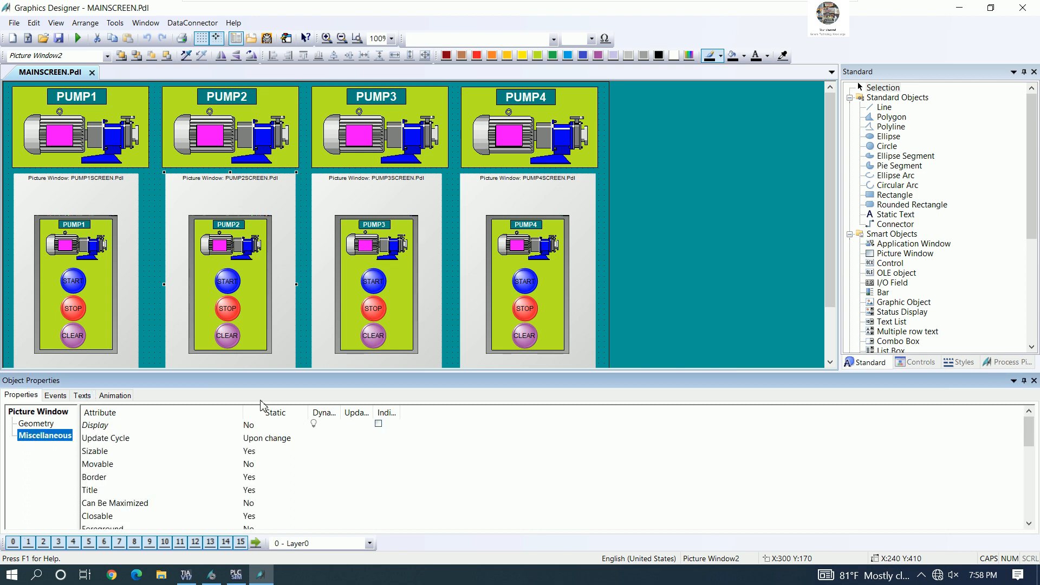
{"action": "left_click", "coordinate": [278, 371]}
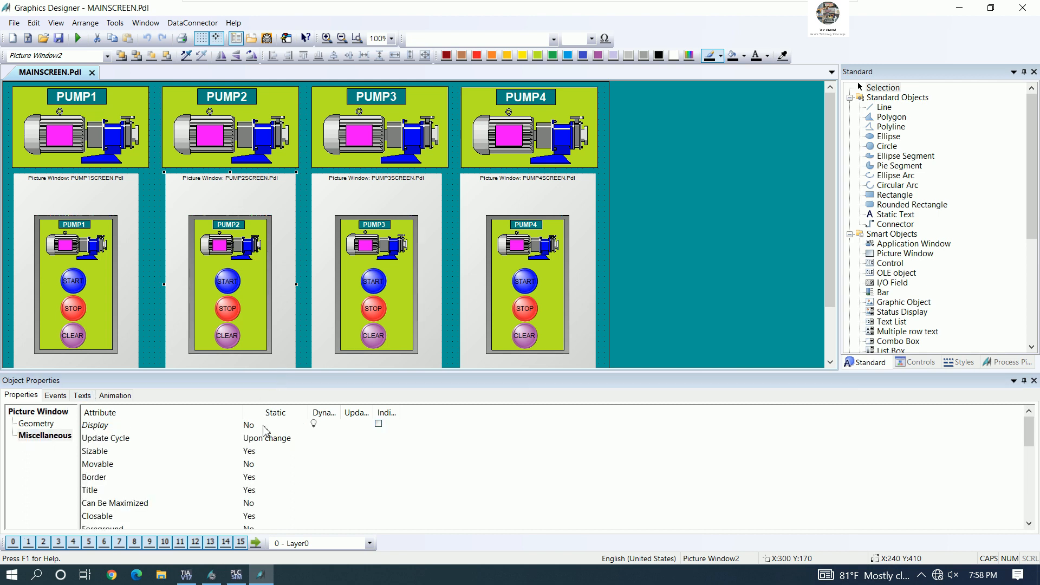
{"action": "left_click", "coordinate": [256, 455]}
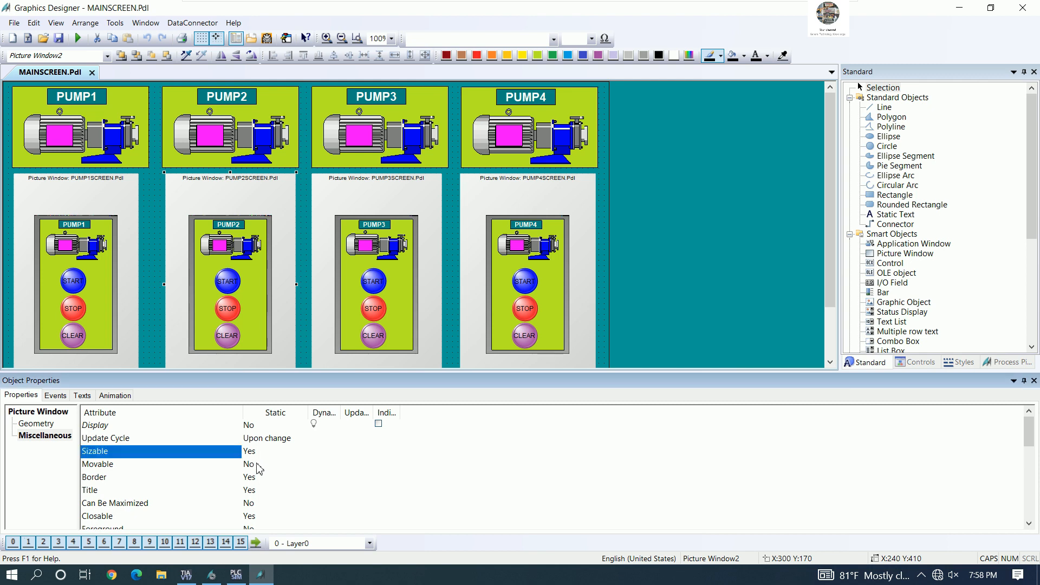
{"action": "scroll", "coordinate": [257, 456], "scroll_direction": "down", "scroll_amount": 2}
{"action": "scroll", "coordinate": [257, 456], "scroll_direction": "up", "scroll_amount": 1}
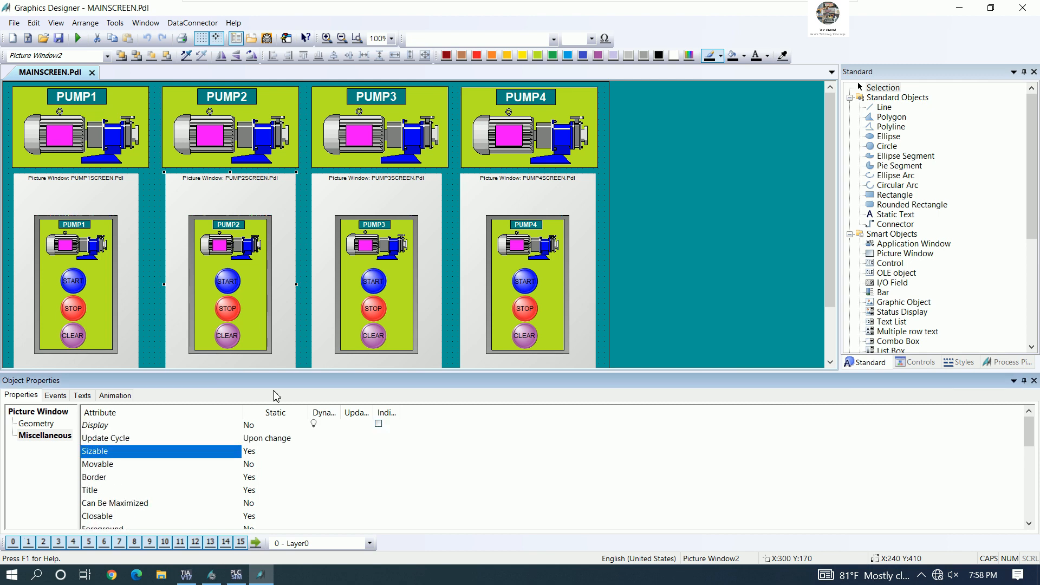
{"action": "left_click", "coordinate": [253, 464]}
{"action": "left_click", "coordinate": [252, 479]}
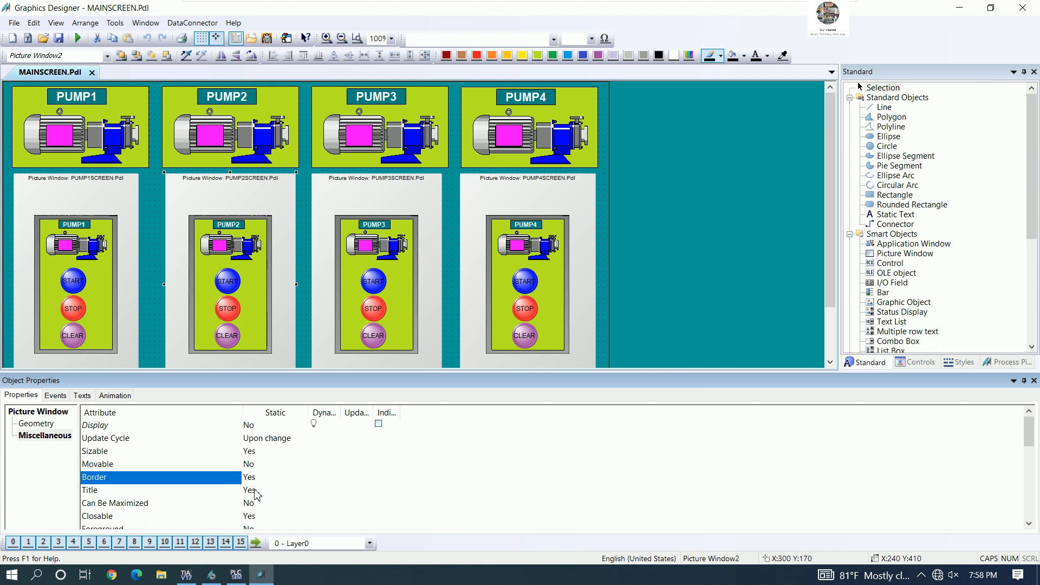
{"action": "left_click", "coordinate": [258, 491]}
{"action": "scroll", "coordinate": [271, 495], "scroll_direction": "down", "scroll_amount": 1}
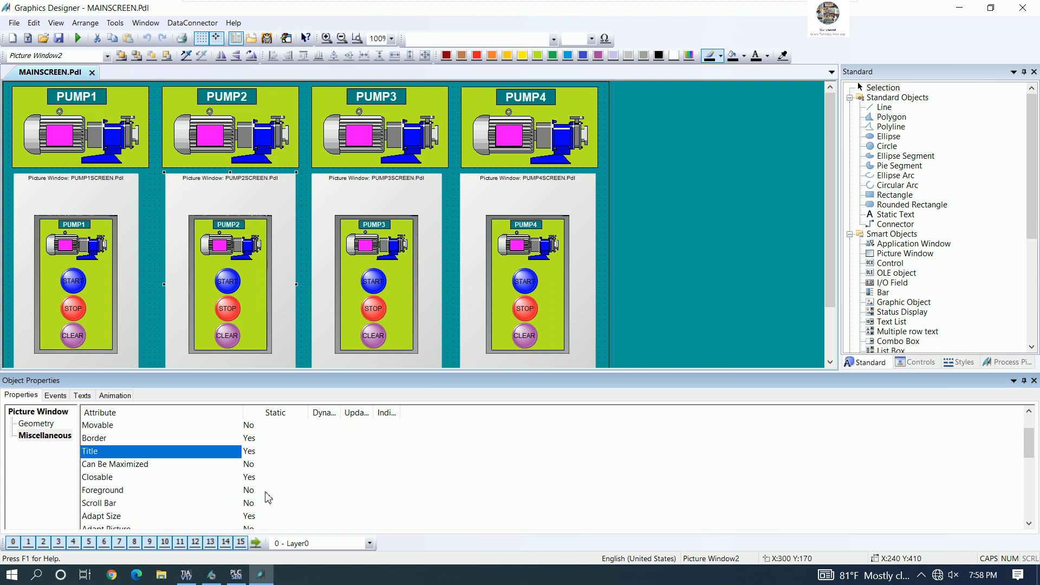
{"action": "left_click", "coordinate": [121, 479]}
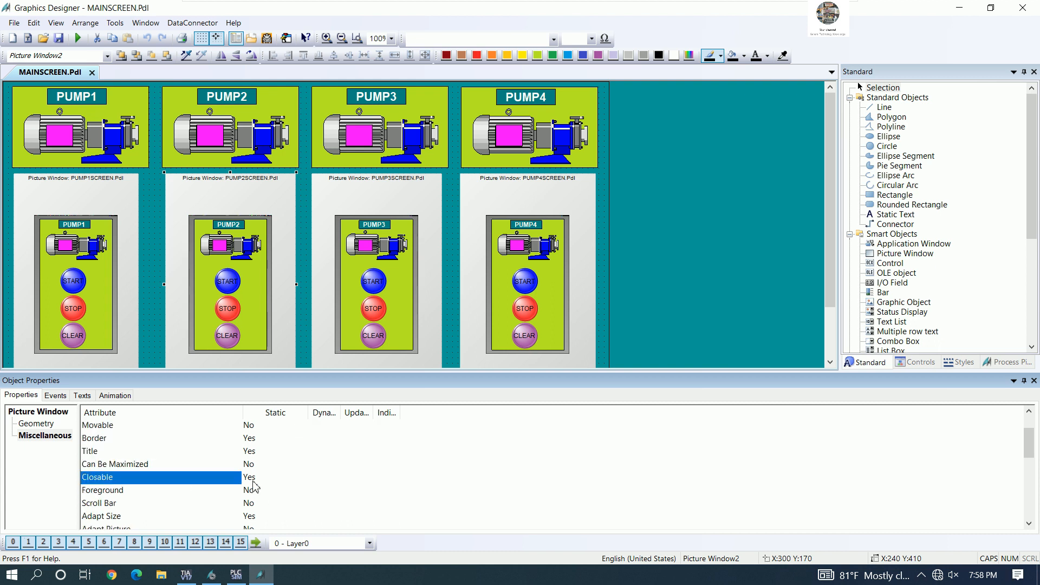
{"action": "scroll", "coordinate": [256, 486], "scroll_direction": "down", "scroll_amount": 1}
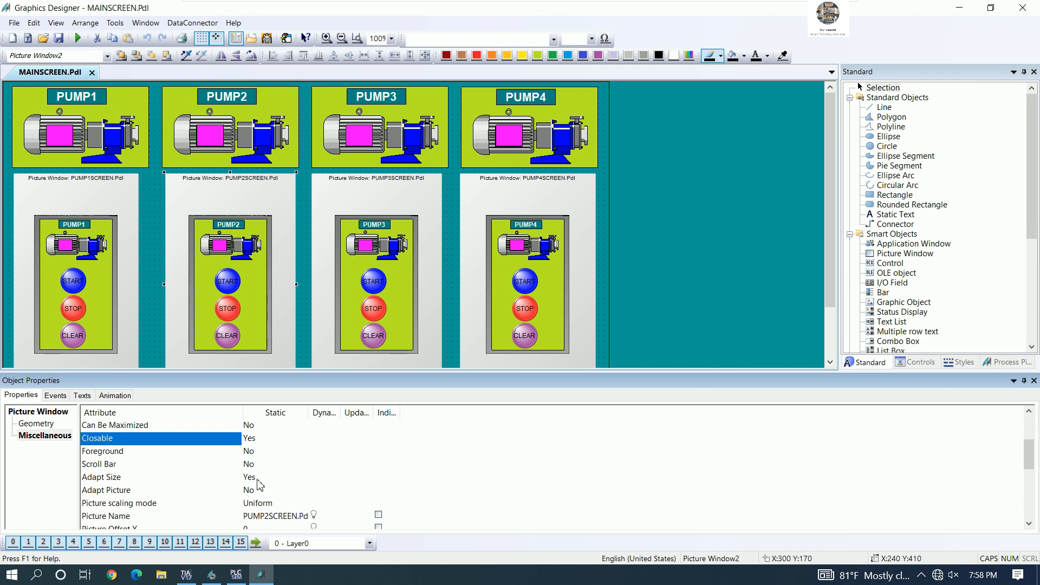
Step: Set Sizable, Can Be Maximized and Closable to Yes for the PUMP3 picture window
{"action": "left_click", "coordinate": [358, 266]}
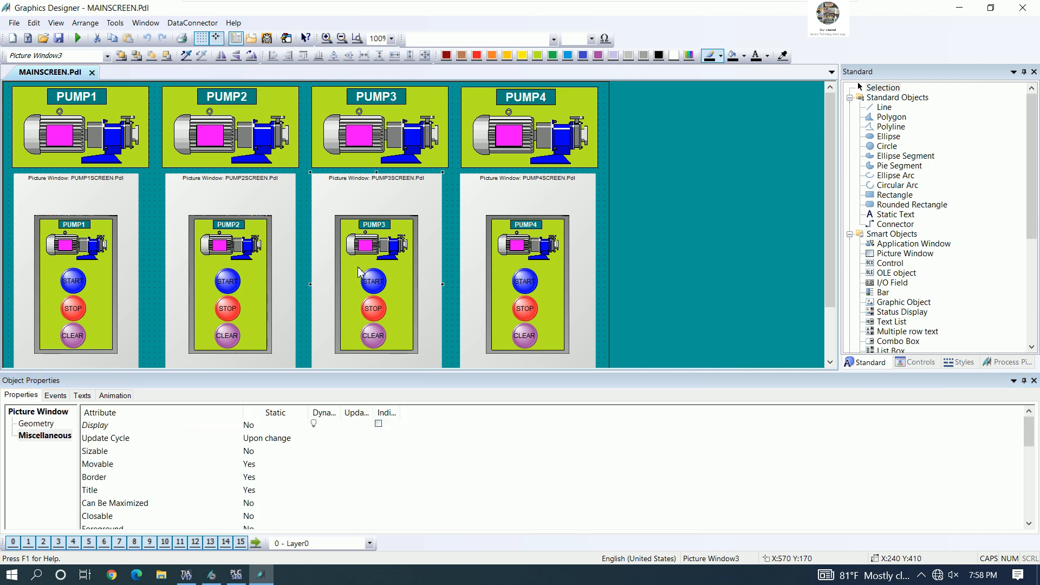
{"action": "double_click", "coordinate": [252, 454]}
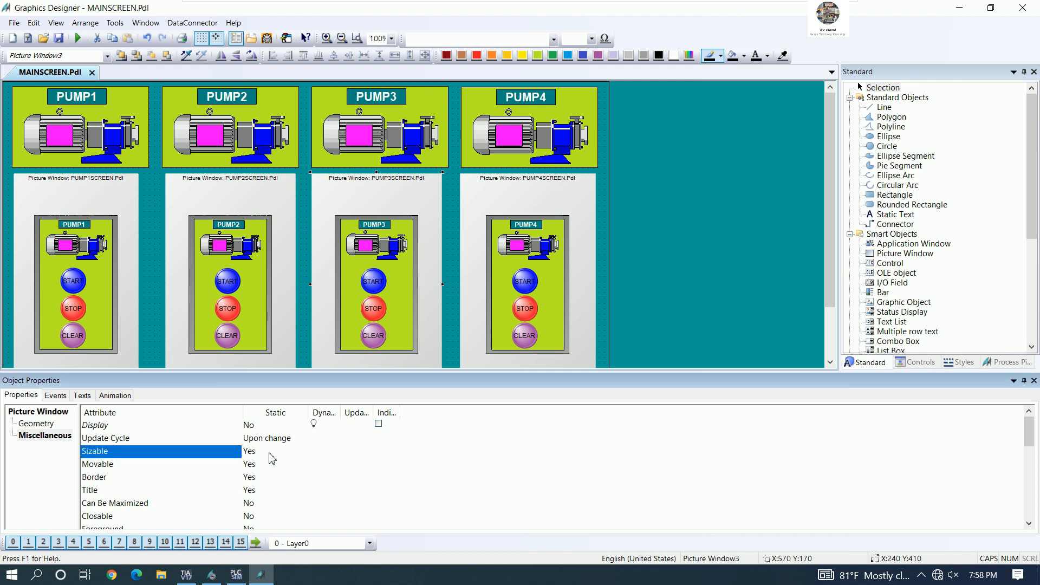
{"action": "scroll", "coordinate": [272, 459], "scroll_direction": "down", "scroll_amount": 2}
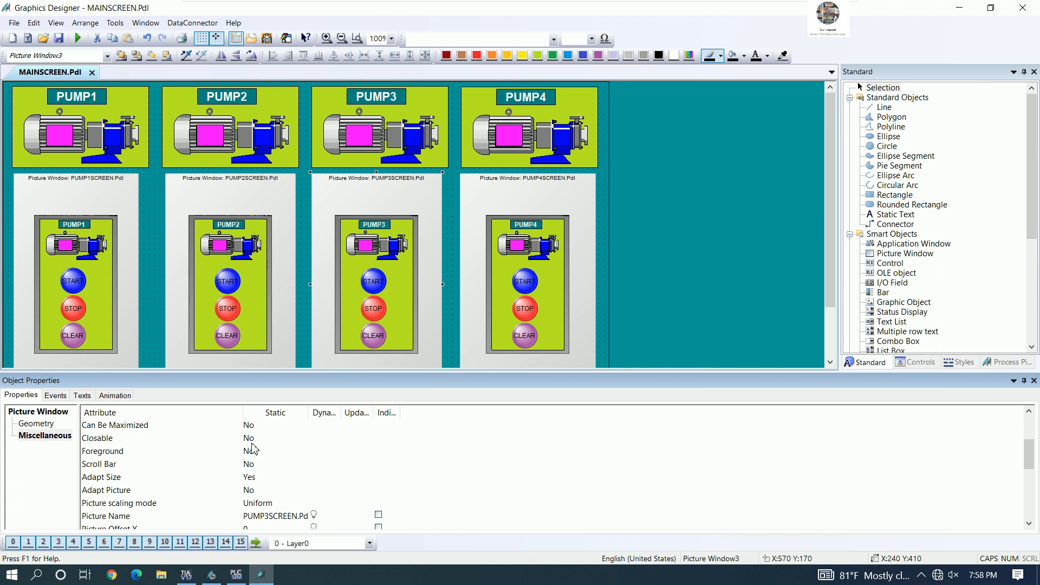
{"action": "left_click", "coordinate": [106, 439]}
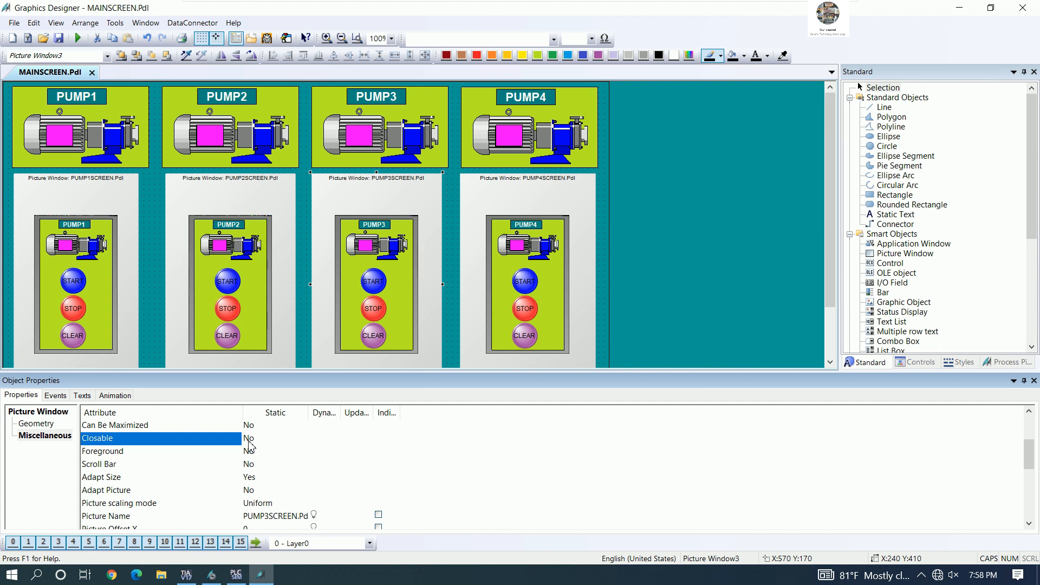
{"action": "double_click", "coordinate": [250, 426]}
{"action": "double_click", "coordinate": [252, 439]}
{"action": "scroll", "coordinate": [272, 461], "scroll_direction": "up", "scroll_amount": 2}
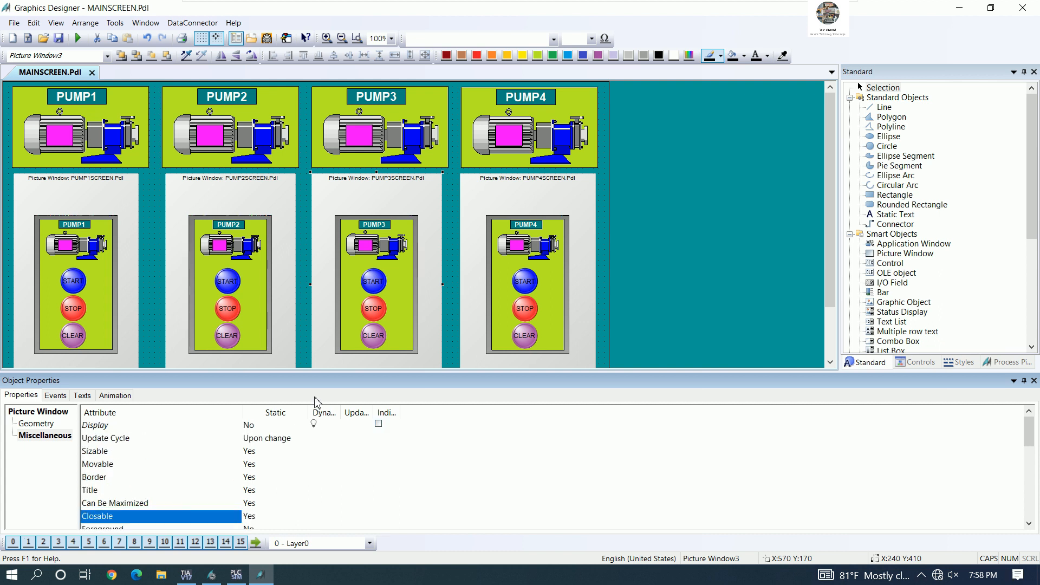
Step: Set Can Be Maximized, Closable and Foreground to Yes for the PUMP4 picture window, keeping Scroll Bar at No and Adapt Size at Yes
{"action": "left_click", "coordinate": [509, 255]}
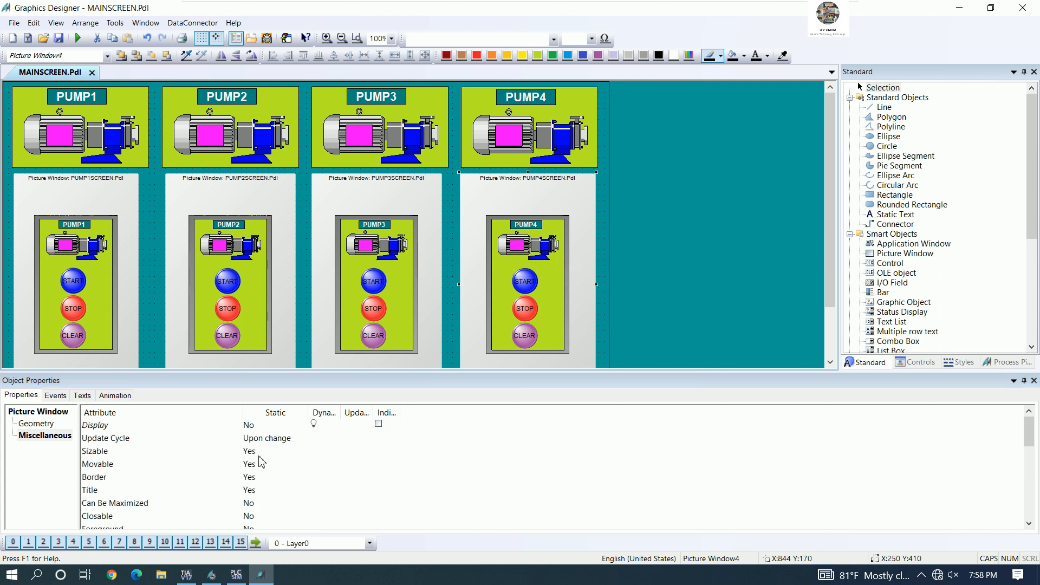
{"action": "double_click", "coordinate": [255, 507]}
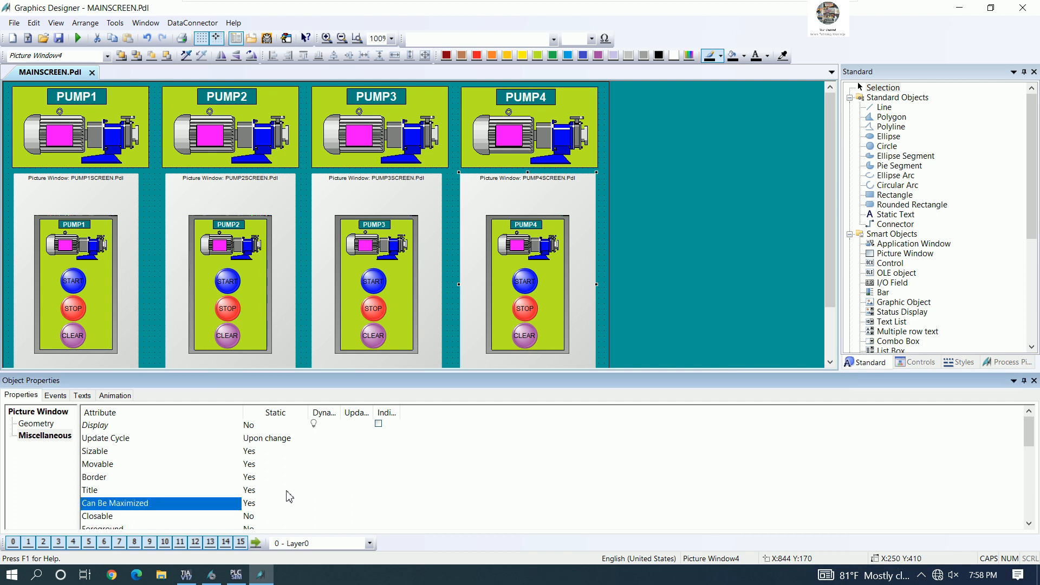
{"action": "scroll", "coordinate": [258, 501], "scroll_direction": "down", "scroll_amount": 1}
{"action": "double_click", "coordinate": [256, 479]}
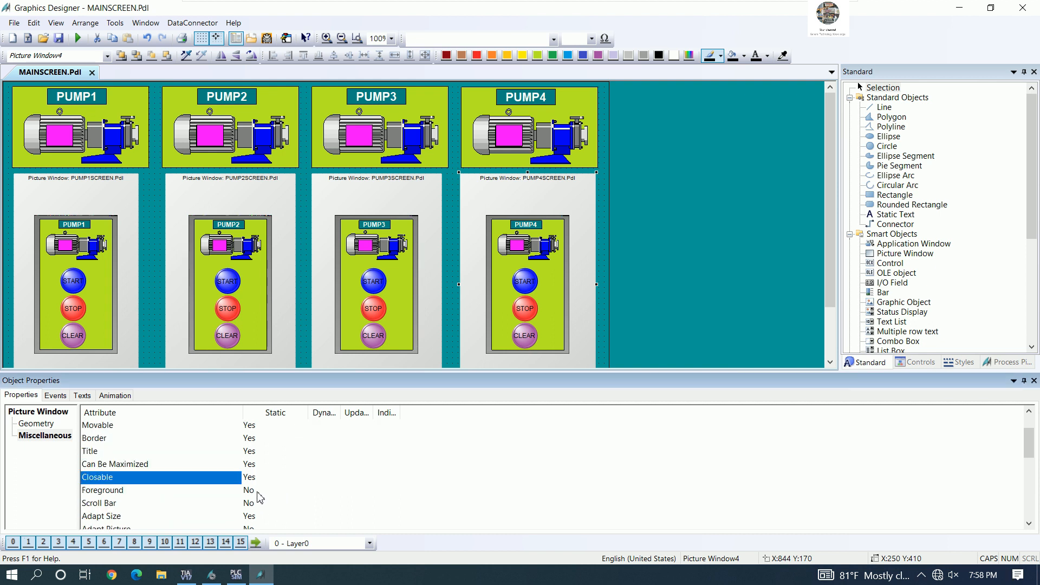
{"action": "double_click", "coordinate": [258, 491]}
{"action": "scroll", "coordinate": [281, 494], "scroll_direction": "down", "scroll_amount": 1}
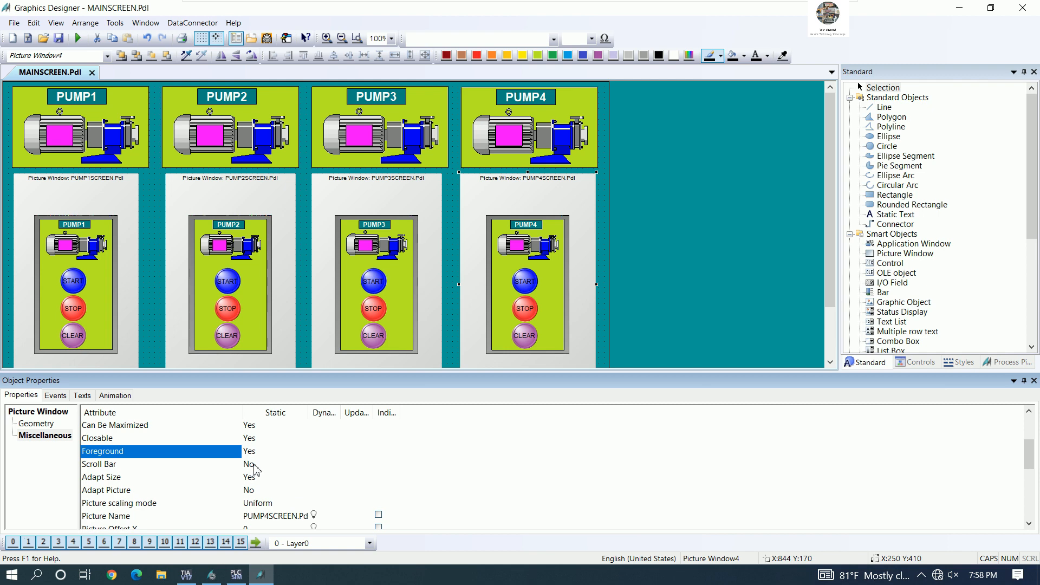
{"action": "double_click", "coordinate": [254, 466]}
{"action": "double_click", "coordinate": [258, 478]}
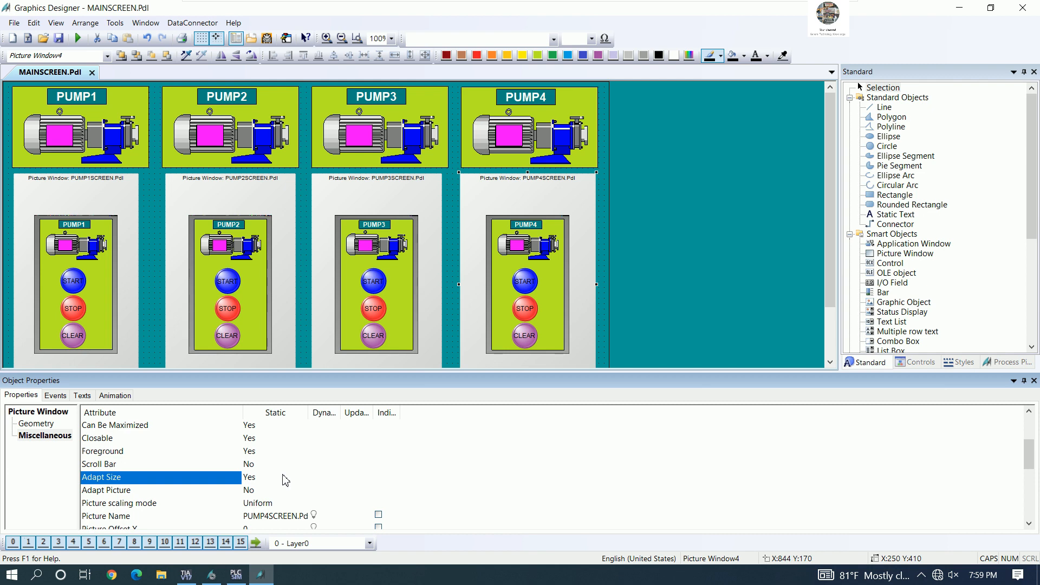
Step: Save the MAINSCREEN picture and activate it in runtime
{"action": "scroll", "coordinate": [285, 480], "scroll_direction": "up", "scroll_amount": 2}
{"action": "left_click", "coordinate": [58, 39]}
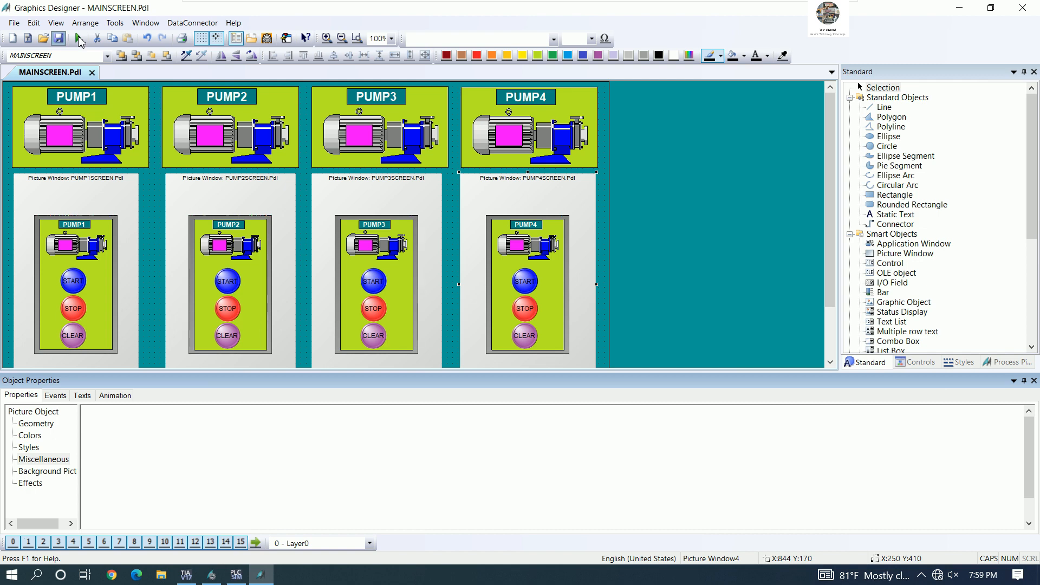
{"action": "left_click", "coordinate": [79, 39]}
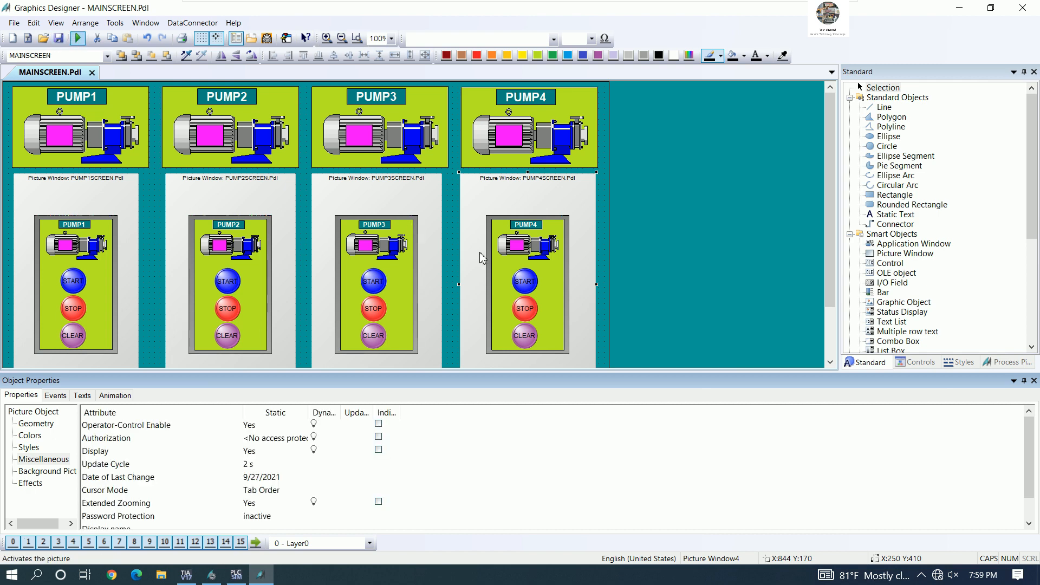
Step: Nudge the PUMP4 picture window slightly to the right beneath the PUMP4 symbol
{"action": "left_click", "coordinate": [495, 240]}
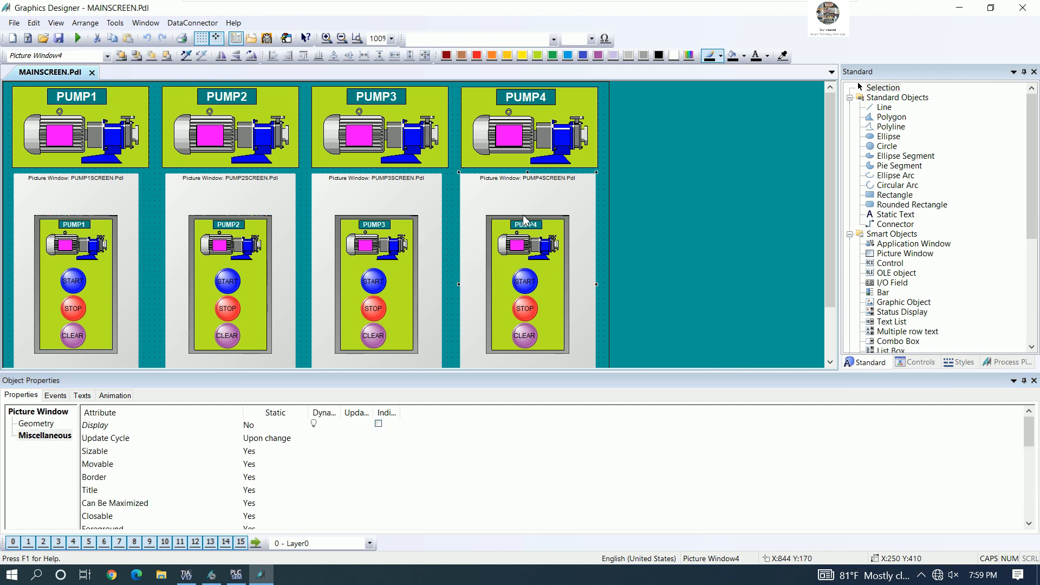
{"action": "key", "text": "Right"}
{"action": "key", "text": "Right"}
{"action": "key", "text": "Right"}
{"action": "key", "text": "Right"}
{"action": "key", "text": "Right"}
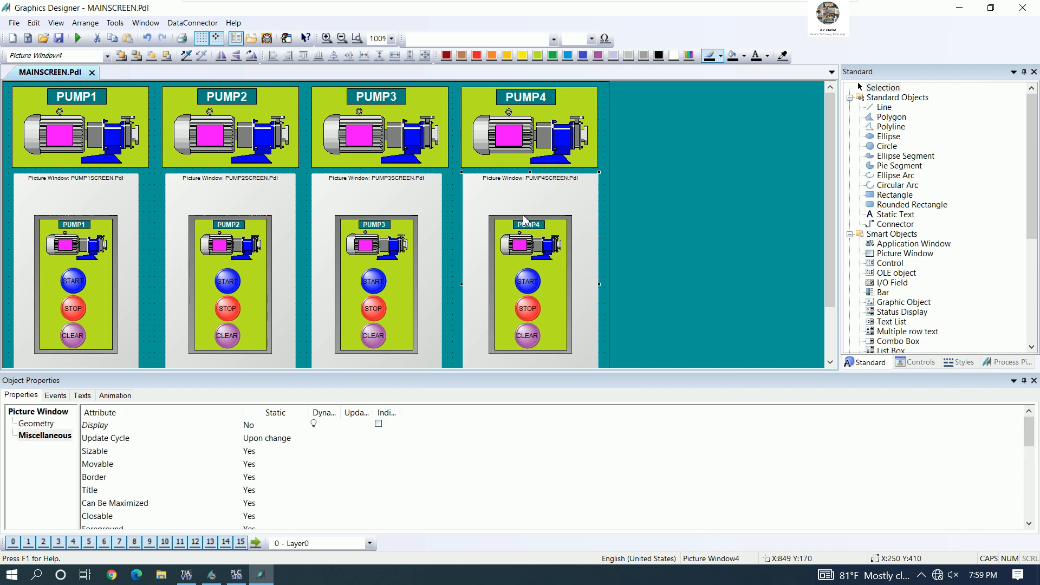
{"action": "key", "text": "Left"}
{"action": "key", "text": "Left"}
Step: Widen the PUMP3 picture window to 250 so that it spans the pump panel above it
{"action": "left_click", "coordinate": [414, 252]}
{"action": "scroll", "coordinate": [428, 257], "scroll_direction": "down", "scroll_amount": 1}
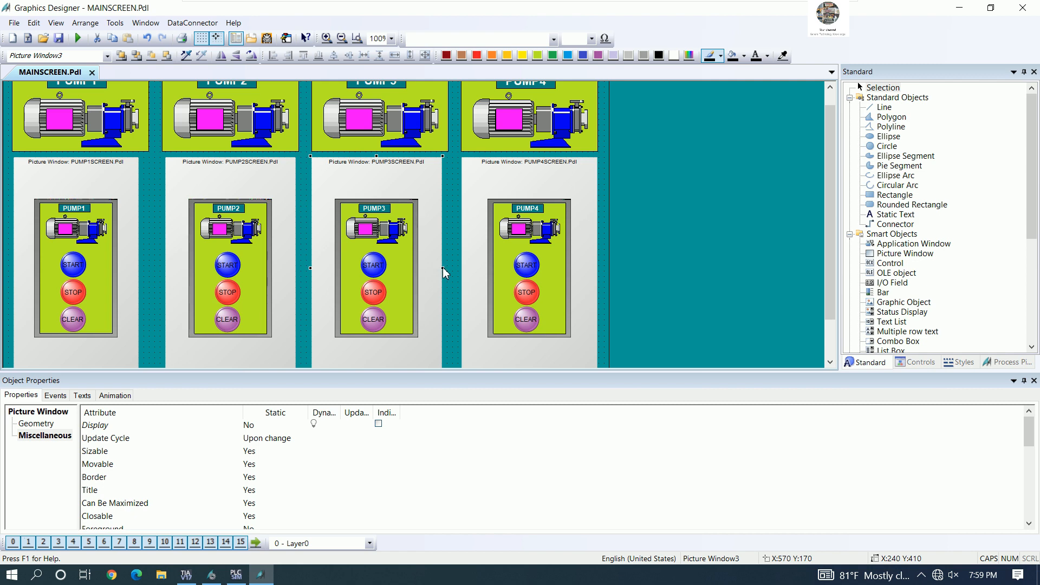
{"action": "left_click_drag", "start_coordinate": [443, 272], "coordinate": [448, 274]}
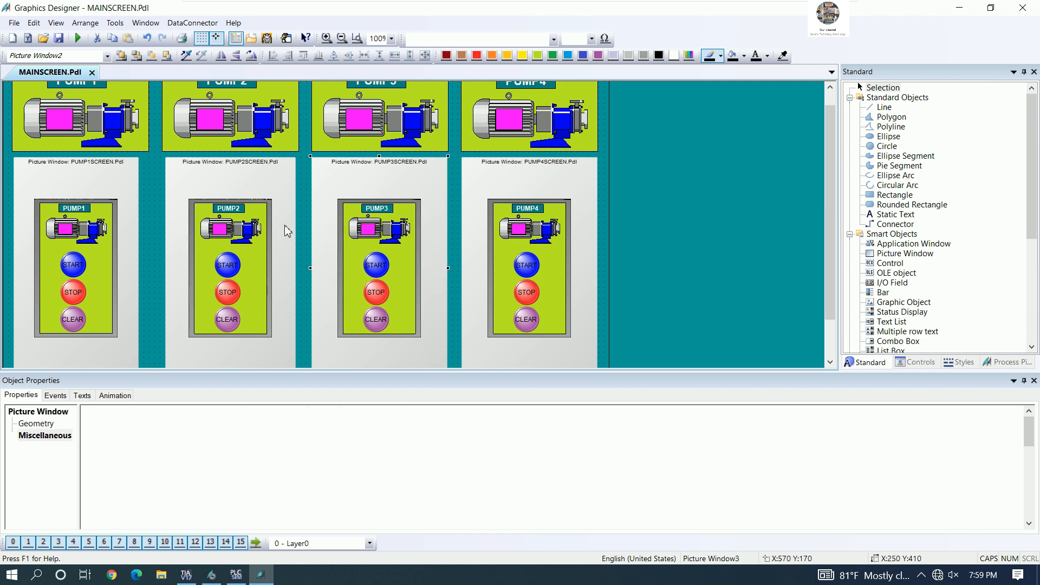
Step: Shift the PUMP2 picture window left to X 293 and widen it to 257
{"action": "left_click", "coordinate": [280, 254]}
{"action": "key", "text": "Left"}
{"action": "key", "text": "Left"}
{"action": "key", "text": "Left"}
{"action": "key", "text": "Left"}
{"action": "key", "text": "Left"}
{"action": "left_click_drag", "start_coordinate": [294, 272], "coordinate": [302, 278]}
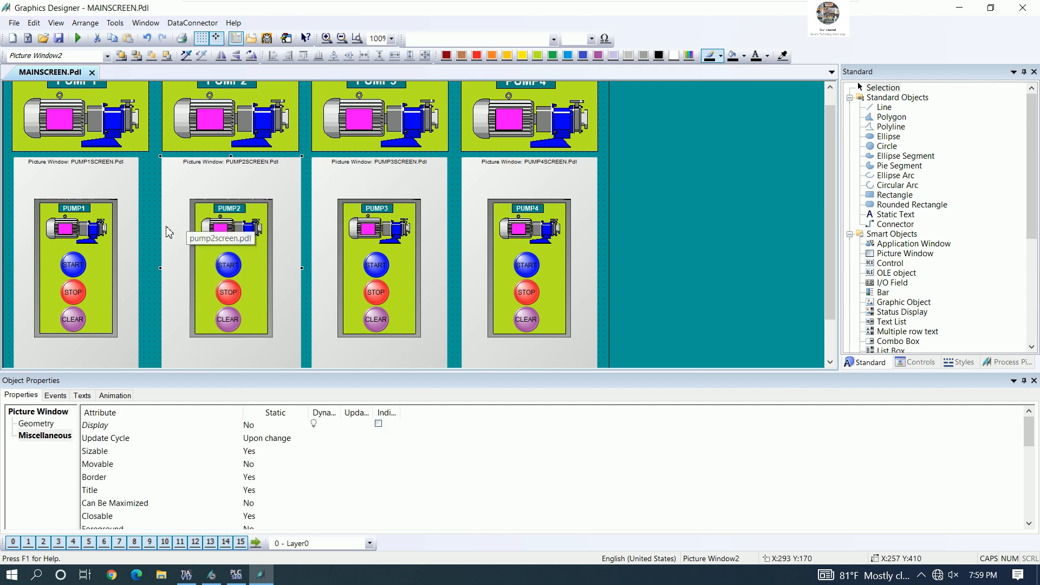
Step: Position the PUMP1 picture window at X 18, widen it to 252 and save the MAINSCREEN picture
{"action": "left_click", "coordinate": [116, 248]}
{"action": "key", "text": "Left"}
{"action": "key", "text": "Left"}
{"action": "key", "text": "Left"}
{"action": "key", "text": "Left"}
{"action": "key", "text": "Left"}
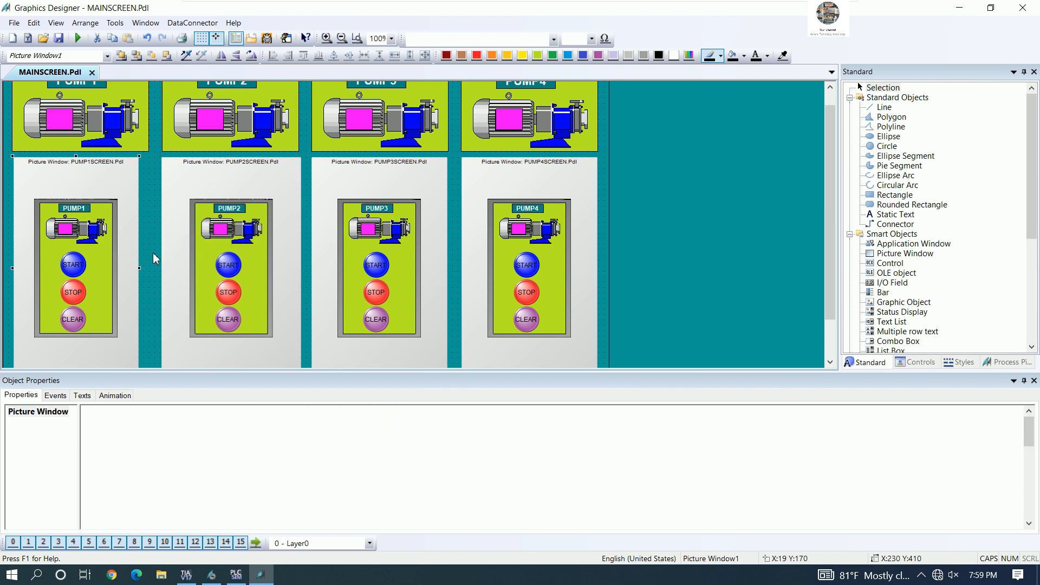
{"action": "key", "text": "Right"}
{"action": "key", "text": "Right"}
{"action": "key", "text": "Right"}
{"action": "key", "text": "Right"}
{"action": "key", "text": "Right"}
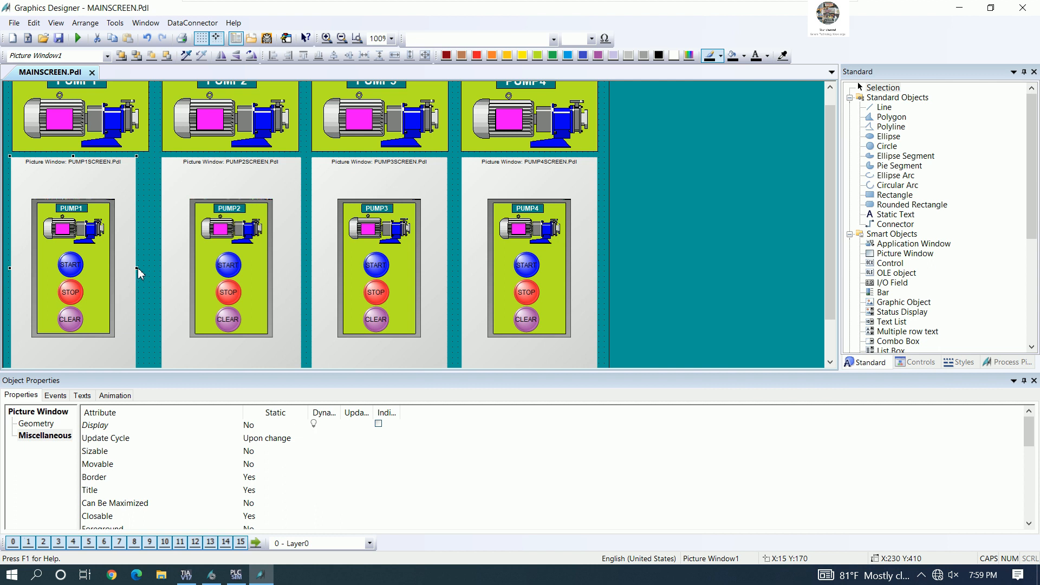
{"action": "key", "text": "Left"}
{"action": "key", "text": "Left"}
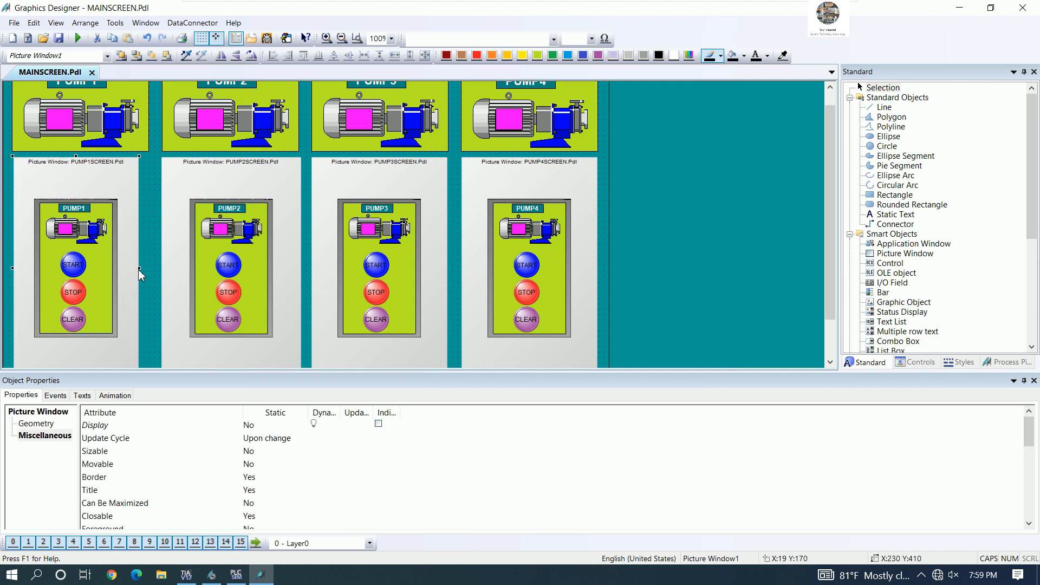
{"action": "left_click_drag", "start_coordinate": [139, 275], "coordinate": [150, 278]}
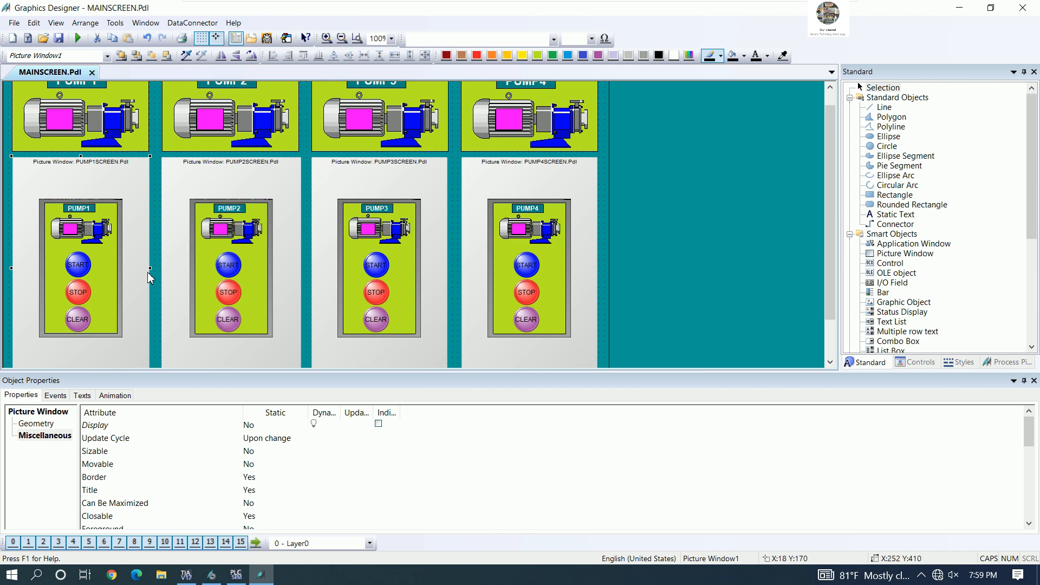
{"action": "left_click", "coordinate": [59, 38]}
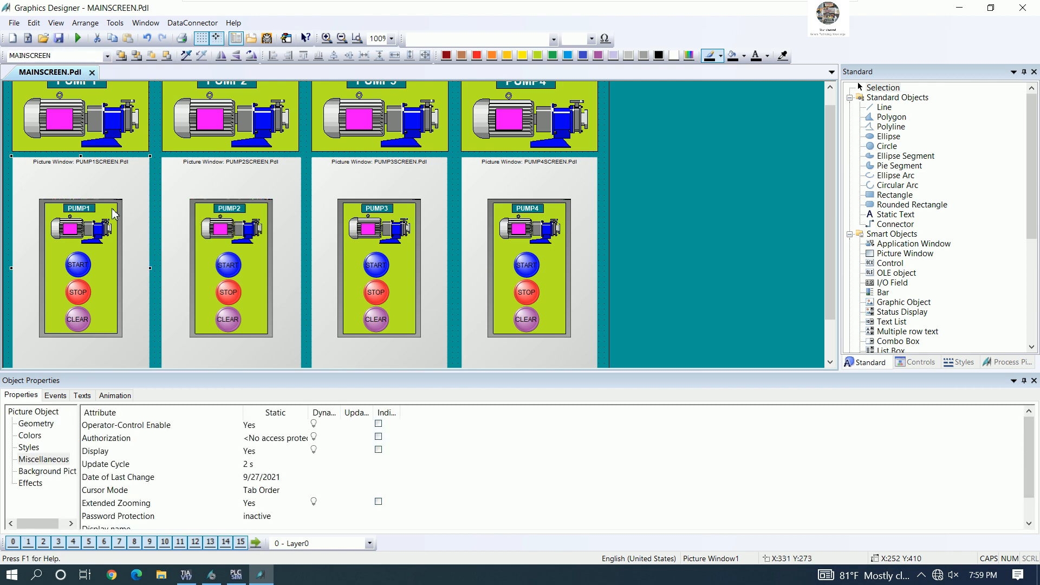
Step: Select all four pump picture windows, align their top edges and save the MAINSCREEN picture
{"action": "left_click", "coordinate": [167, 220], "text": "shift"}
{"action": "left_click", "coordinate": [333, 210], "text": "shift"}
{"action": "left_click", "coordinate": [497, 209], "text": "shift"}
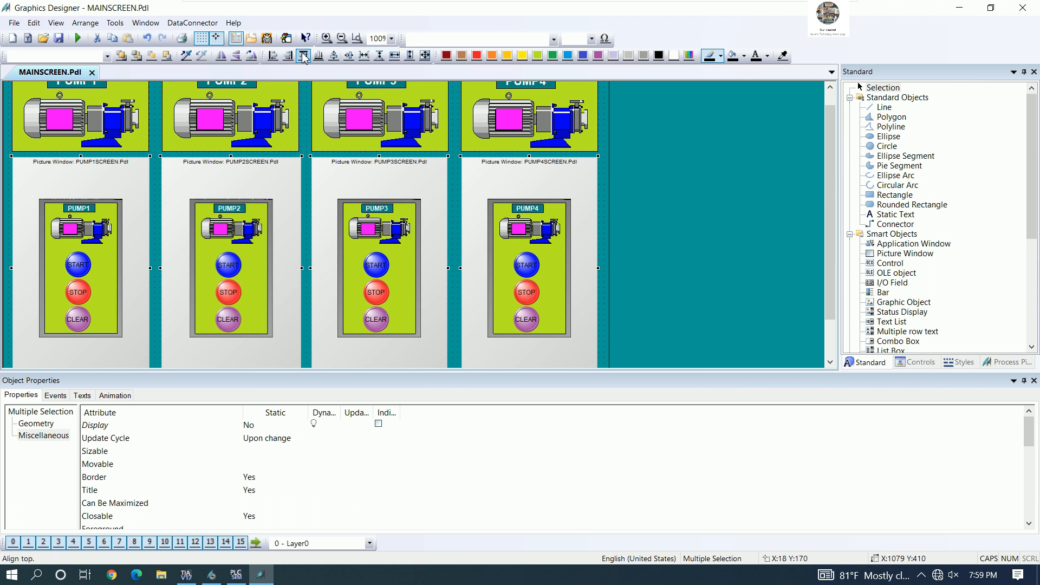
{"action": "left_click", "coordinate": [59, 38]}
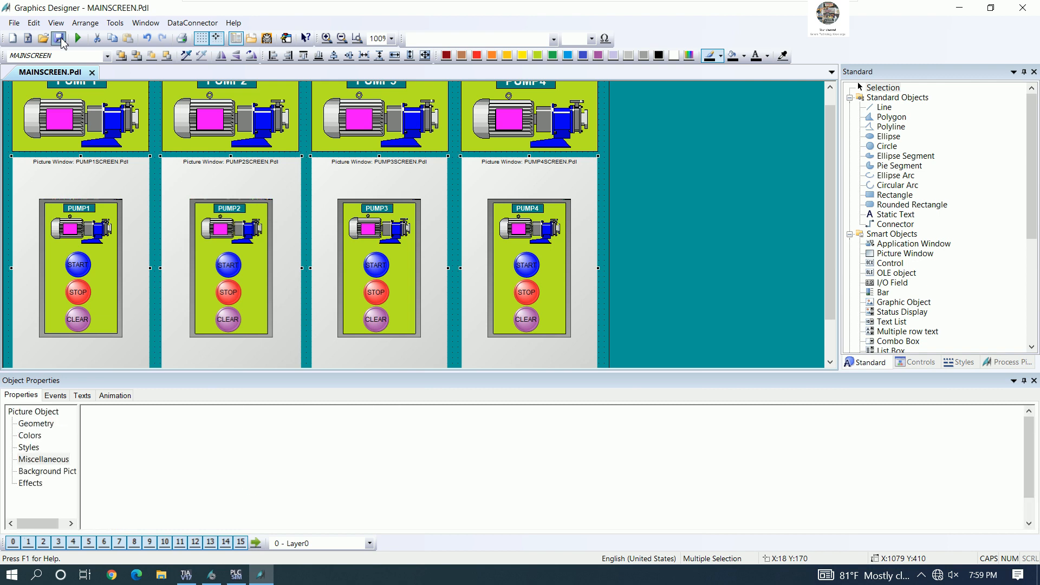
Step: Run the MAINSCREEN picture in runtime, open the PUMP4 control window and shift it toward the middle of its pump panel
{"action": "left_click", "coordinate": [80, 38]}
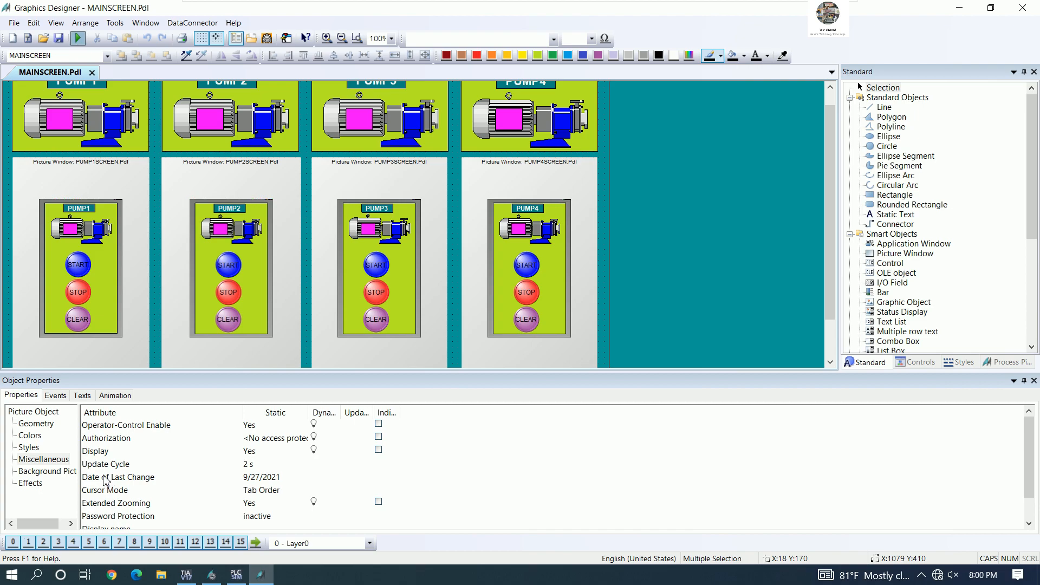
{"action": "key", "text": "ctrl+r"}
{"action": "left_click", "coordinate": [855, 111]}
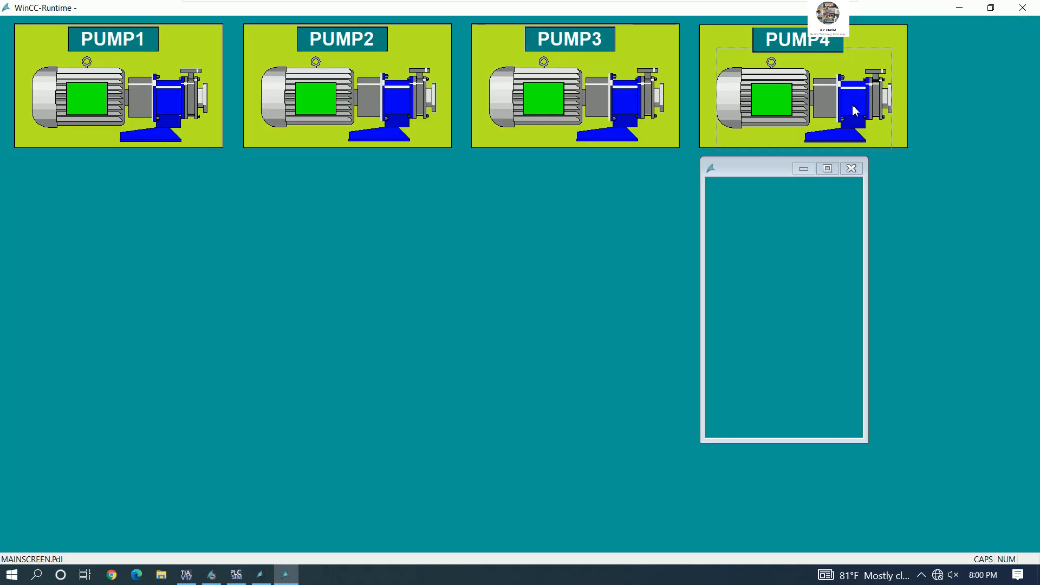
{"action": "left_click_drag", "start_coordinate": [783, 168], "coordinate": [802, 173]}
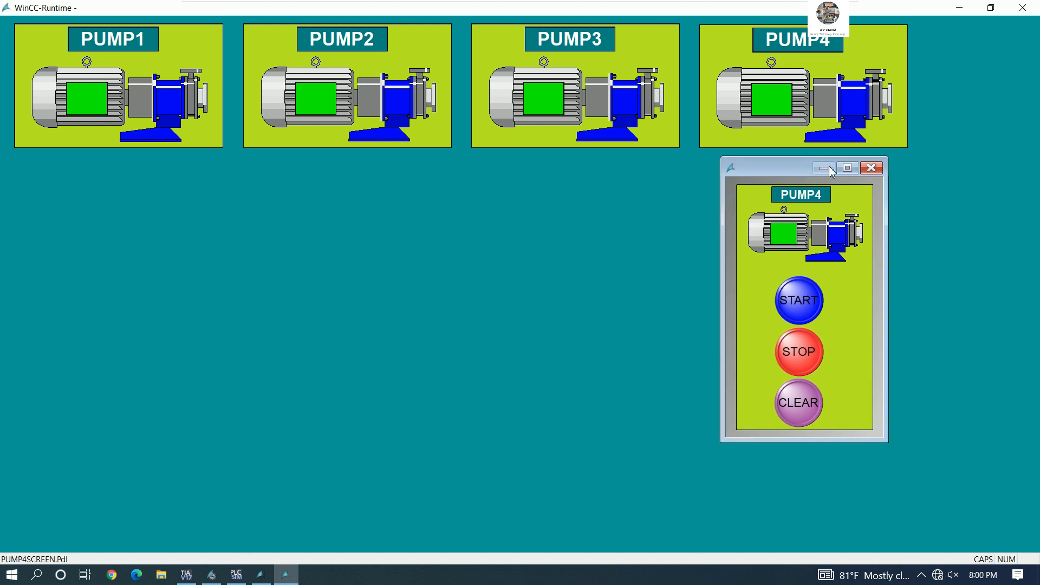
Step: Open the PUMP3, PUMP2 and PUMP1 control windows from their pump panels, repositioning the PUMP3 window beneath its panel
{"action": "left_click", "coordinate": [662, 136]}
{"action": "left_click_drag", "start_coordinate": [556, 169], "coordinate": [588, 169]}
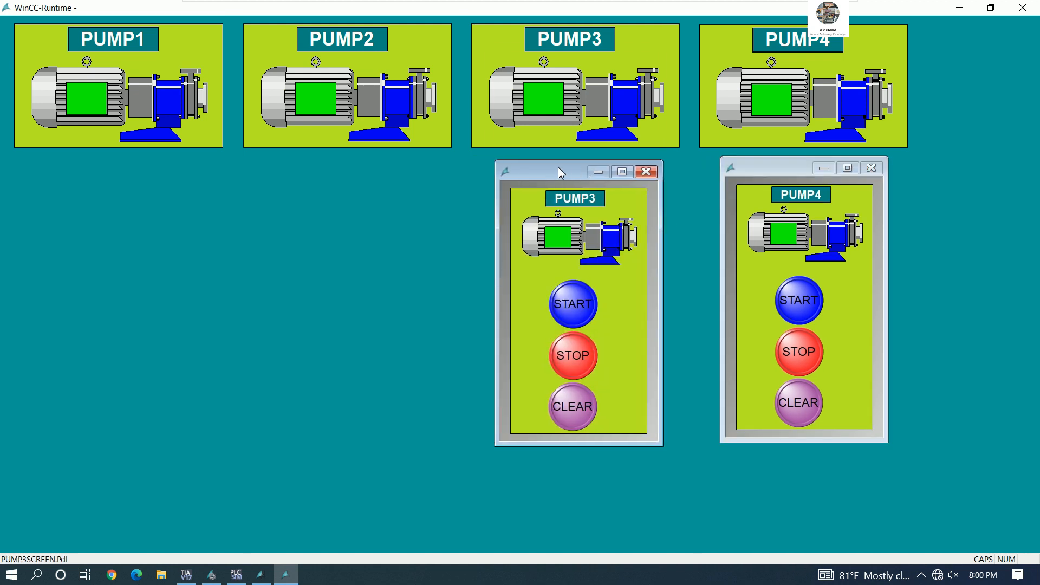
{"action": "left_click", "coordinate": [362, 142]}
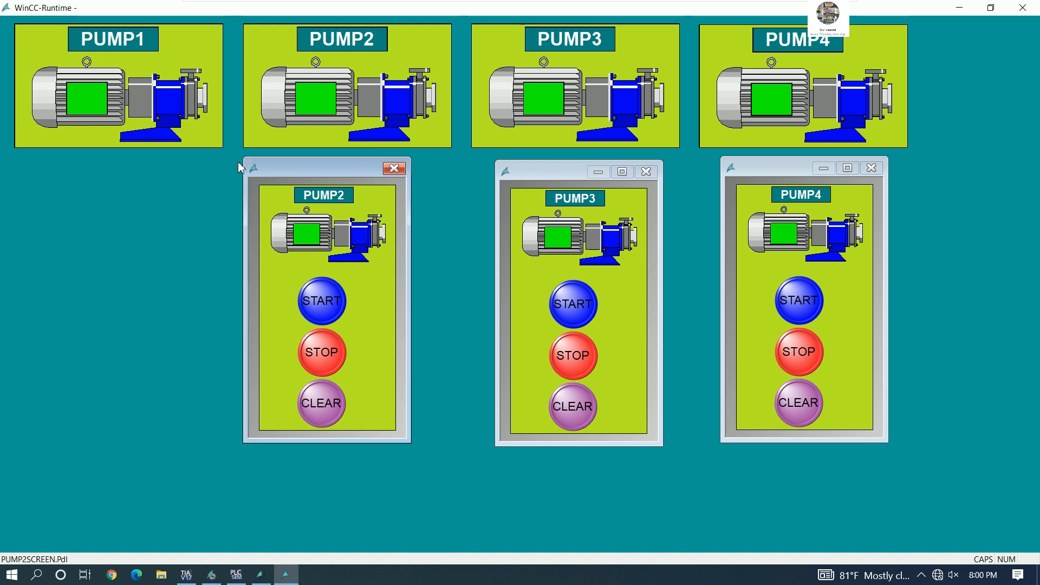
{"action": "left_click", "coordinate": [200, 130]}
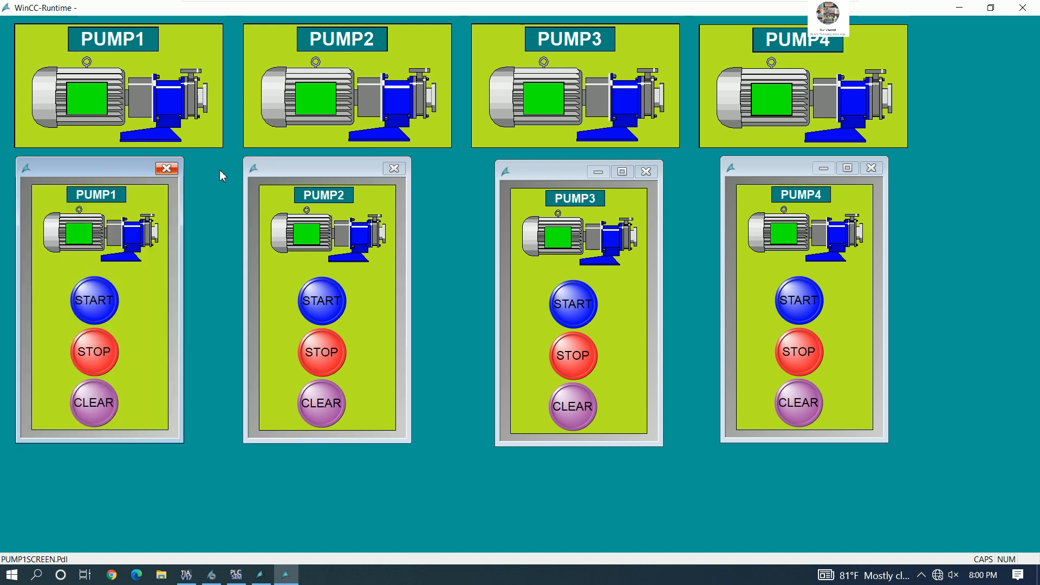
Step: Nudge the PUMP3 window slightly left and the PUMP4 window slightly right in the row of pump control windows
{"action": "left_click", "coordinate": [316, 177]}
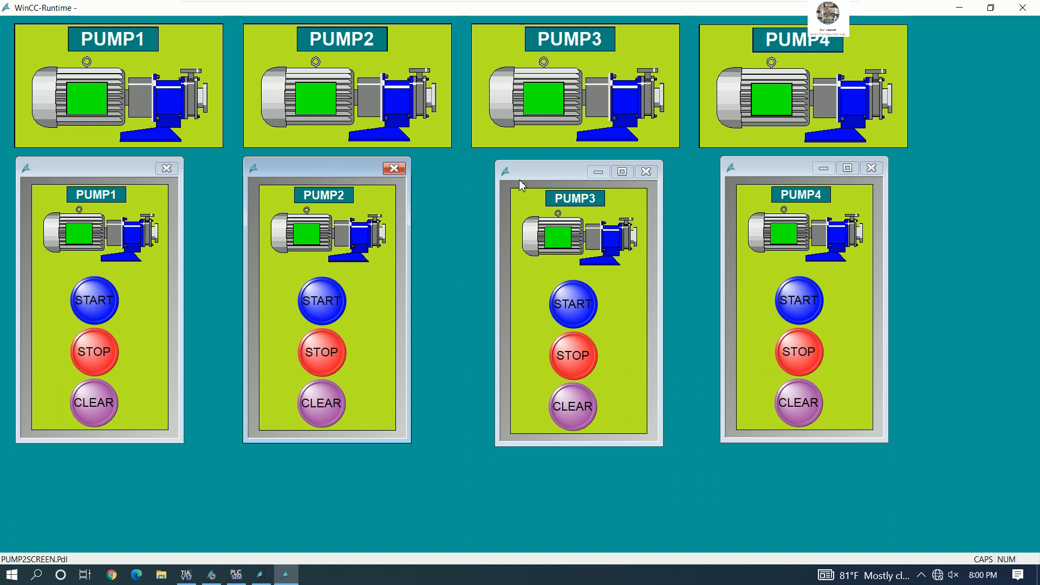
{"action": "left_click_drag", "start_coordinate": [530, 179], "coordinate": [524, 177]}
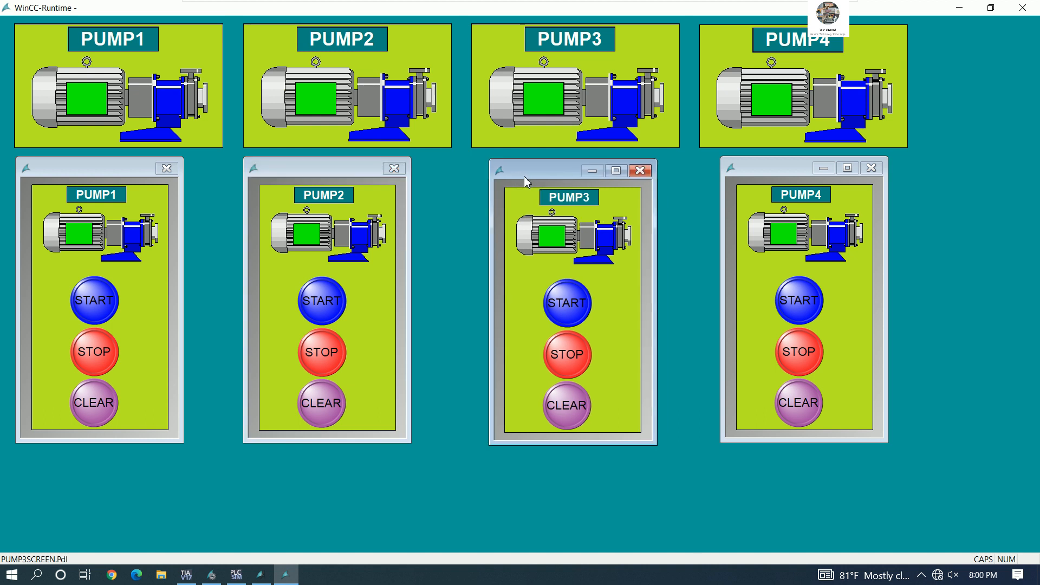
{"action": "left_click_drag", "start_coordinate": [756, 170], "coordinate": [762, 170]}
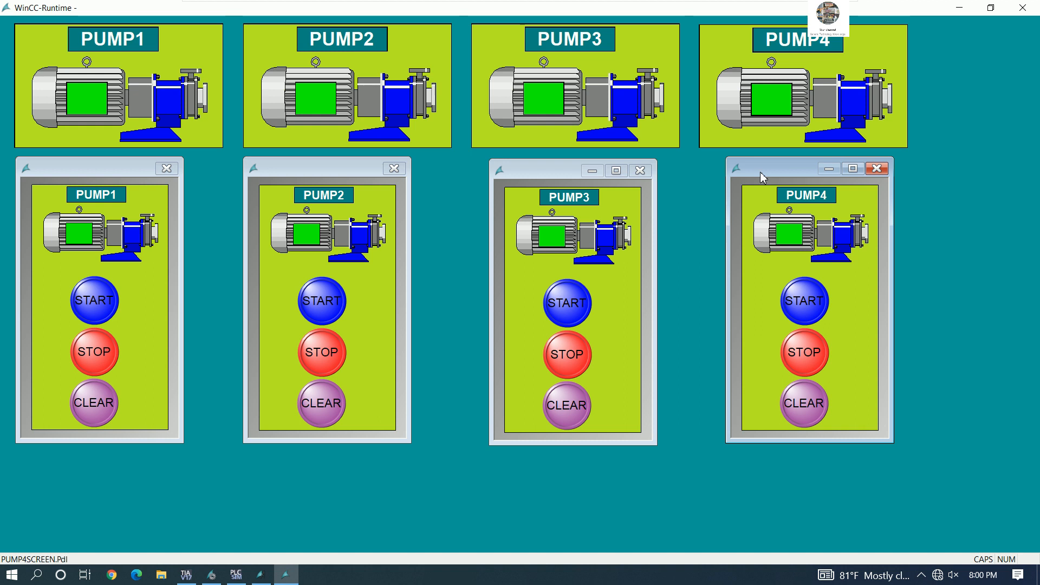
Step: Stop and restart PUMP4, PUMP3 and PUMP2 in turn from their own control windows
{"action": "left_click", "coordinate": [810, 349]}
{"action": "left_click", "coordinate": [807, 299]}
{"action": "left_click", "coordinate": [561, 353]}
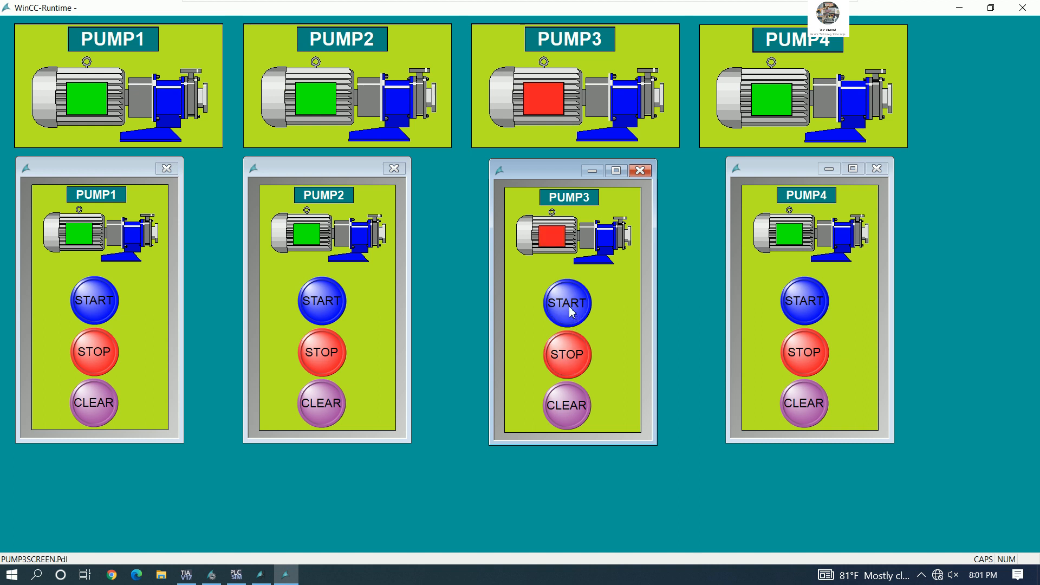
{"action": "left_click", "coordinate": [565, 302]}
{"action": "left_click", "coordinate": [335, 333]}
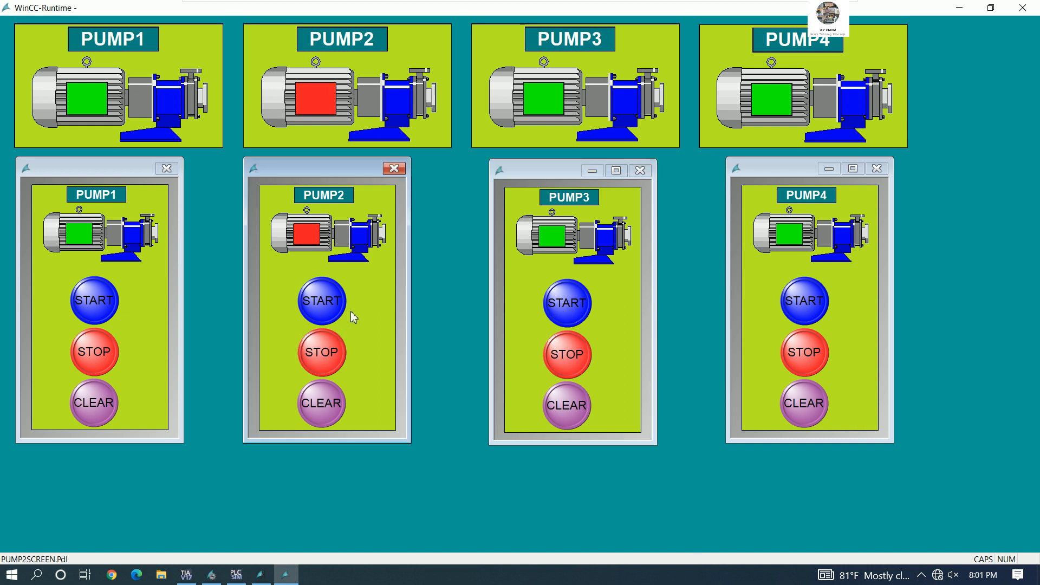
{"action": "left_click", "coordinate": [339, 299]}
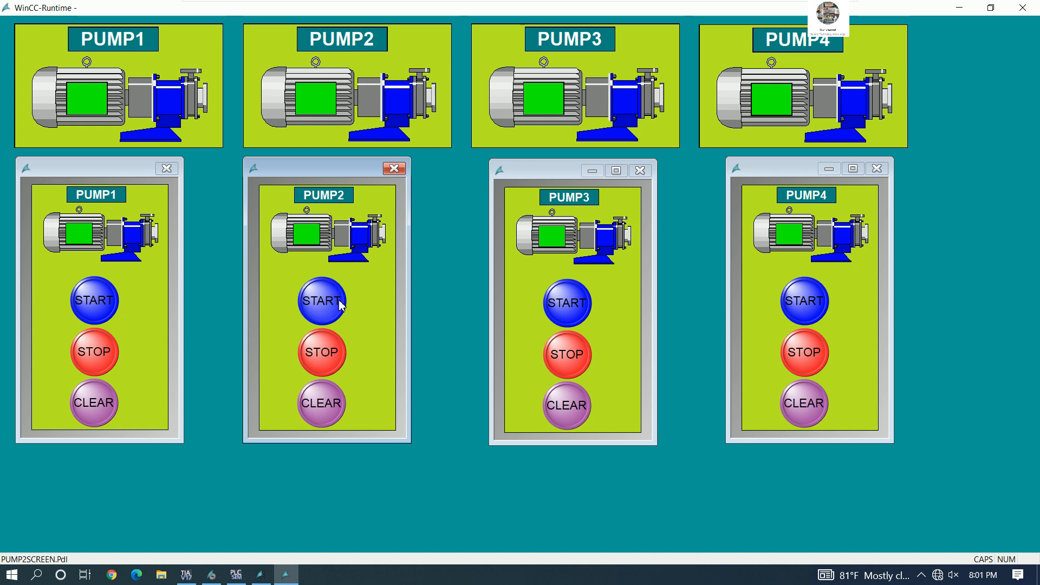